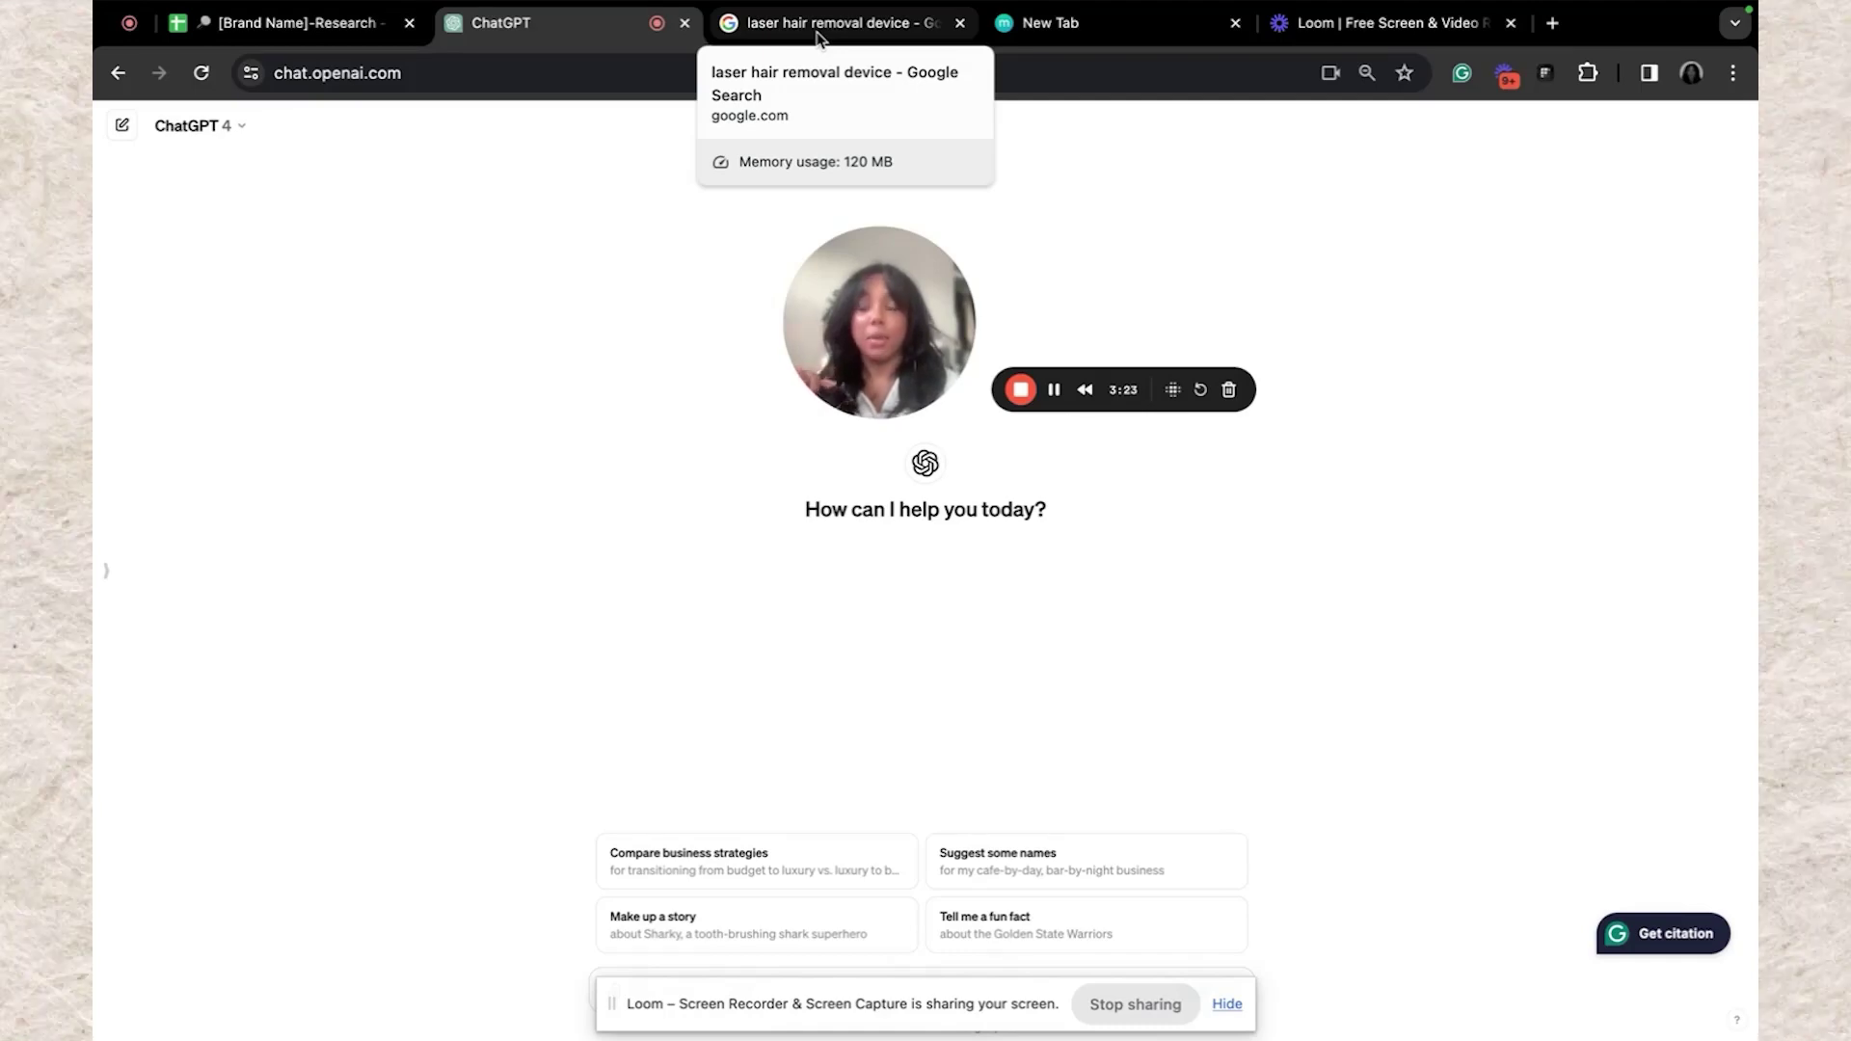
Open the sponsored RoseSkinCo result from the Google search for "laser hair removal device"
{"action": "left_click", "coordinate": [817, 34]}
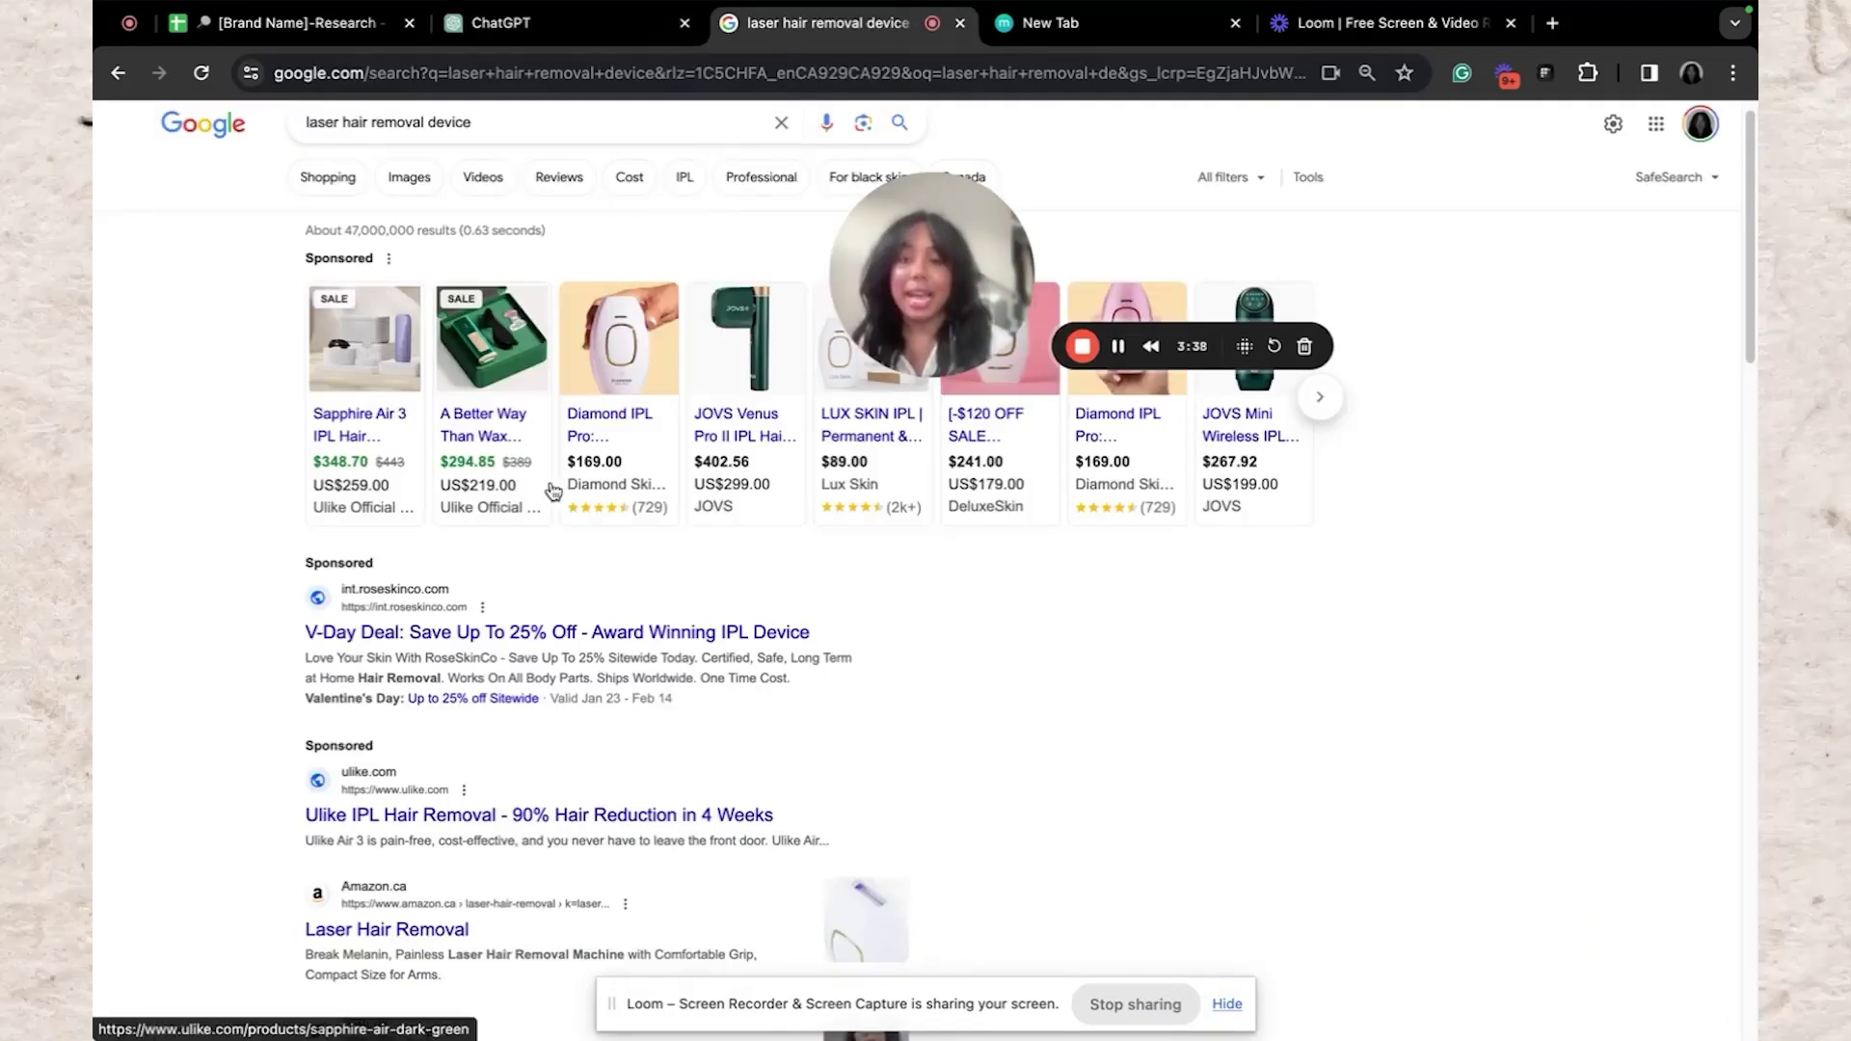
{"action": "left_click", "coordinate": [691, 636]}
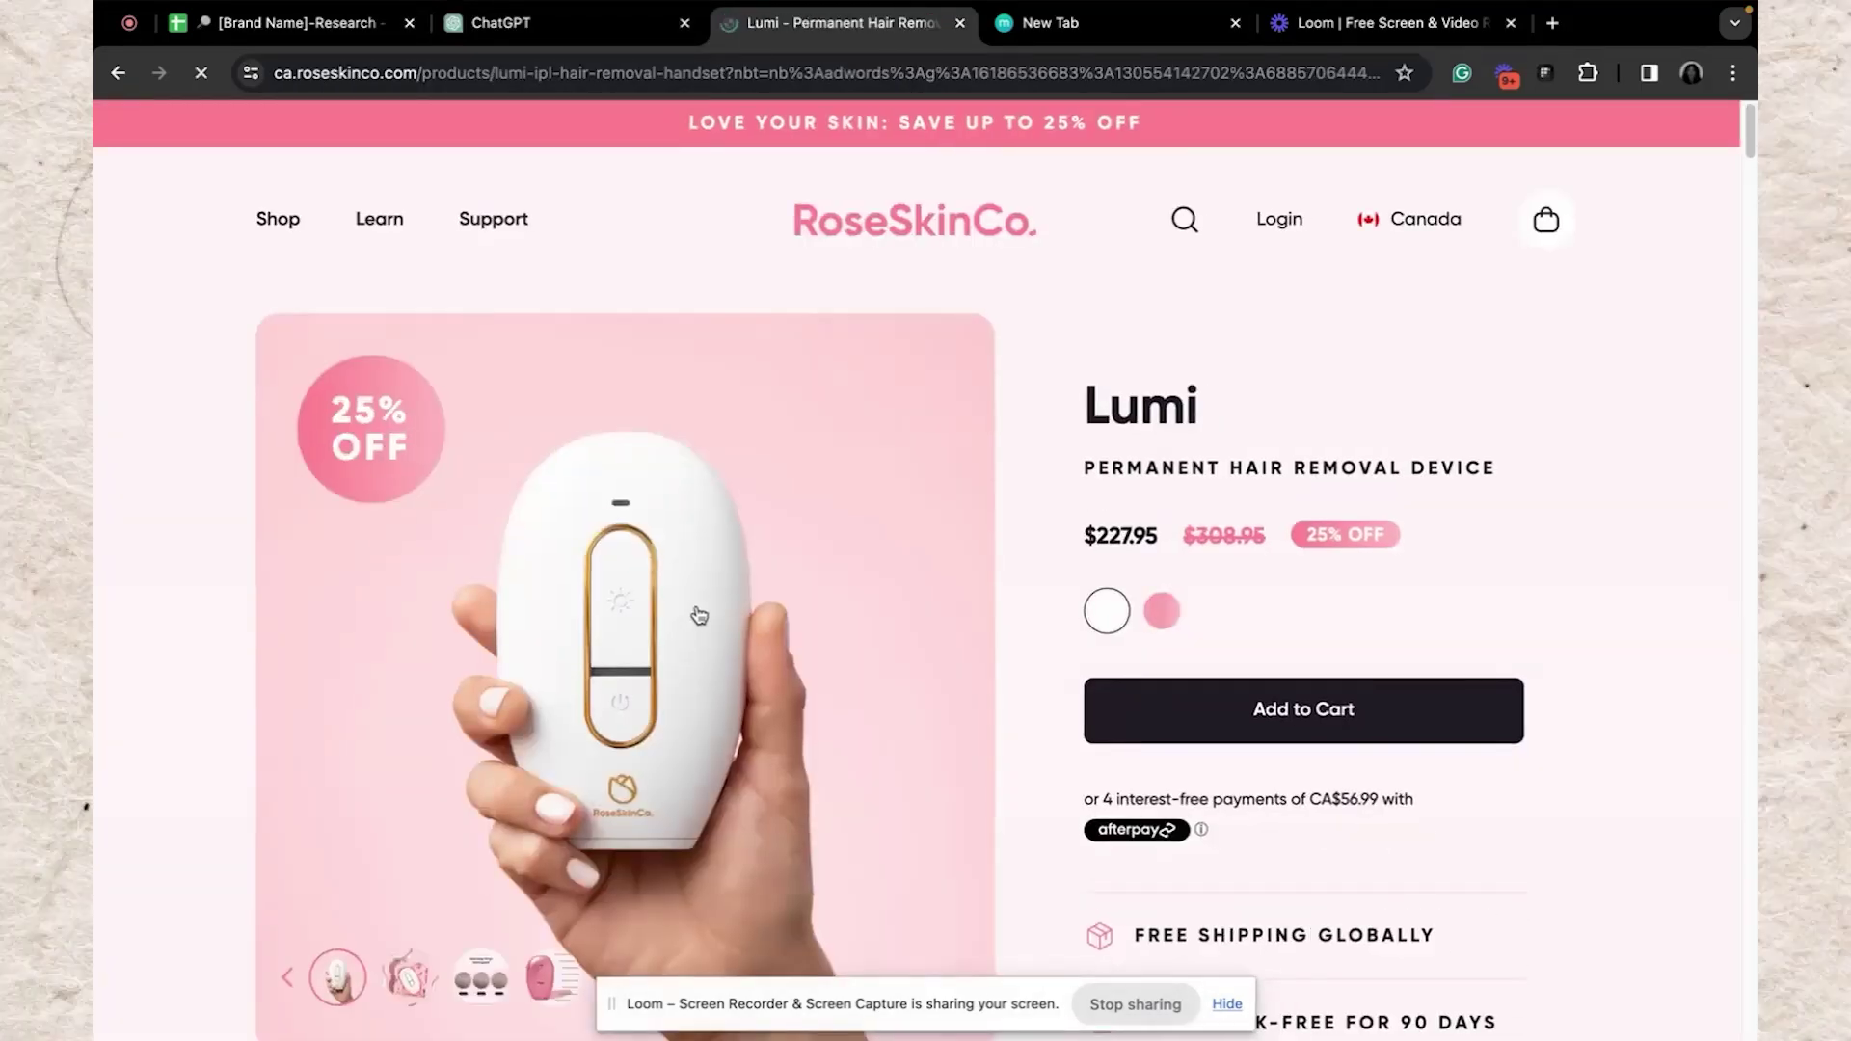
{"action": "left_click_drag", "start_coordinate": [1239, 169], "coordinate": [1147, 319]}
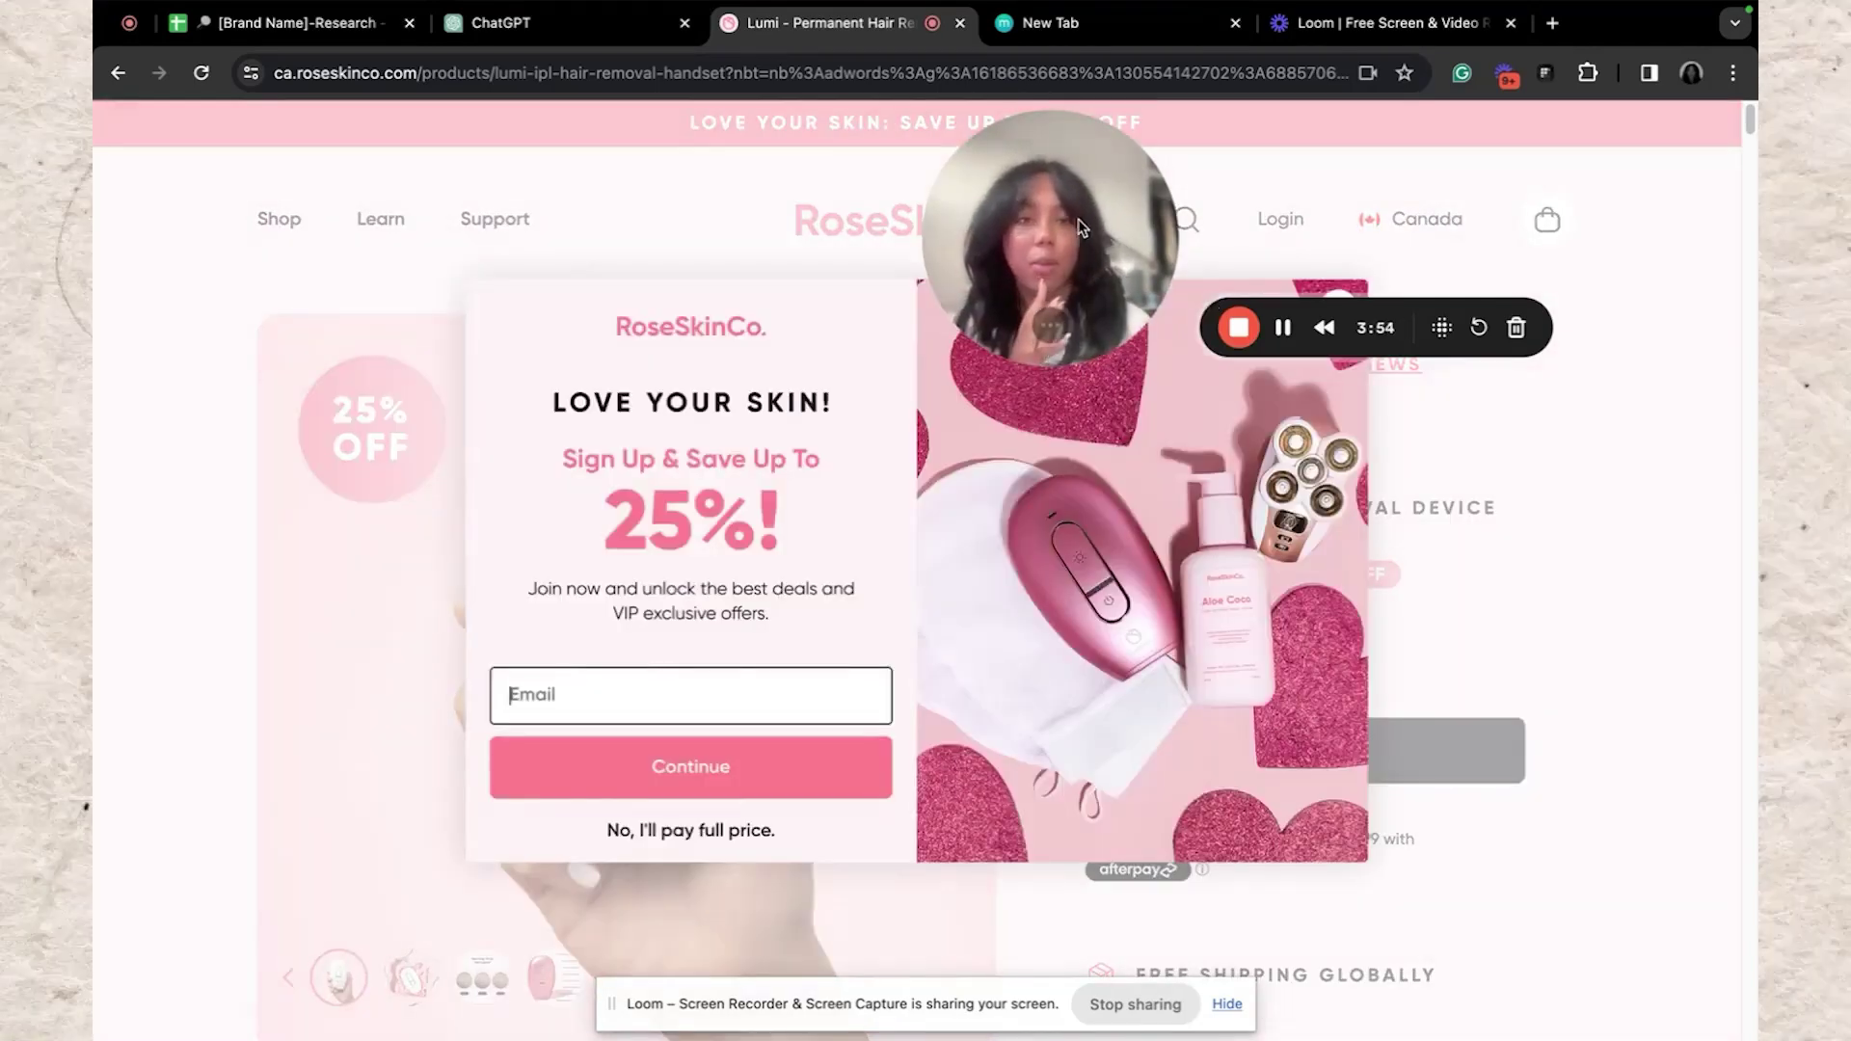
{"action": "left_click_drag", "start_coordinate": [1160, 238], "coordinate": [1168, 238]}
{"action": "left_click_drag", "start_coordinate": [1321, 238], "coordinate": [1241, 238]}
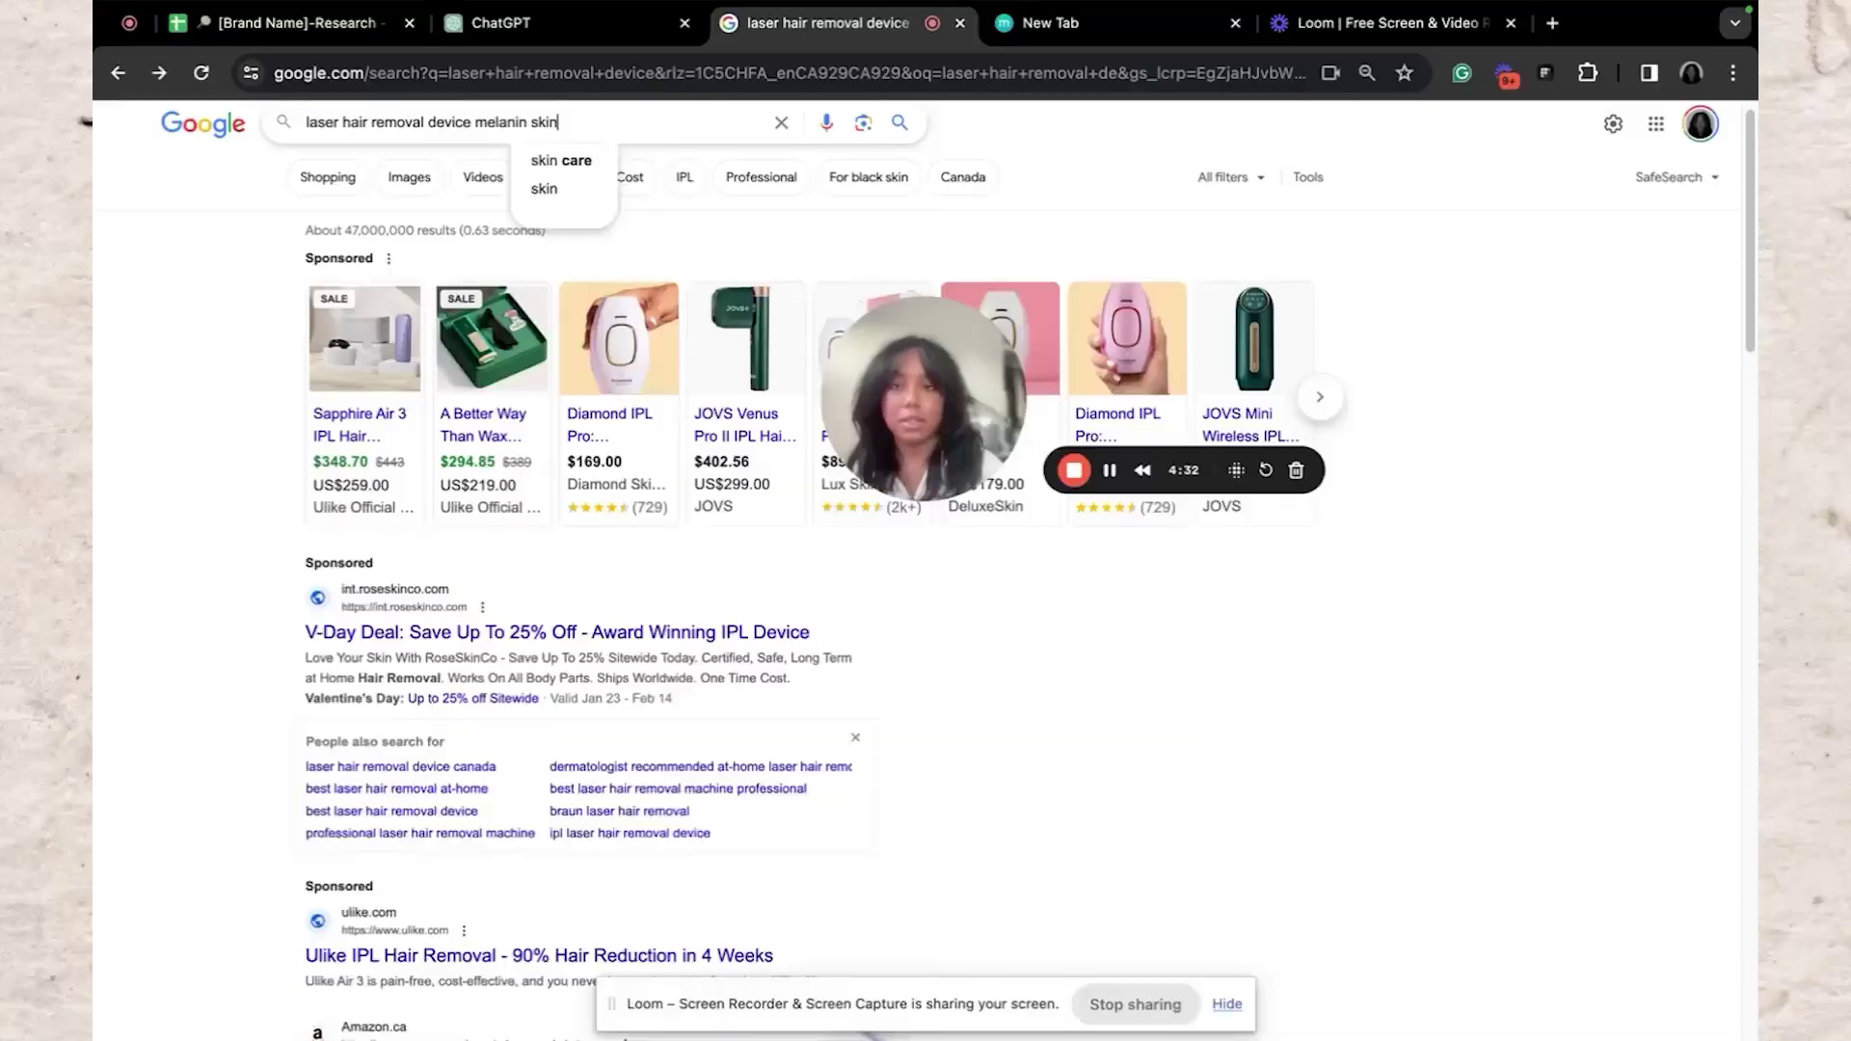
Search Google for "laser hair removal device melanin skin" and open the sponsored RoseSkinCo result
{"action": "key", "text": "Return"}
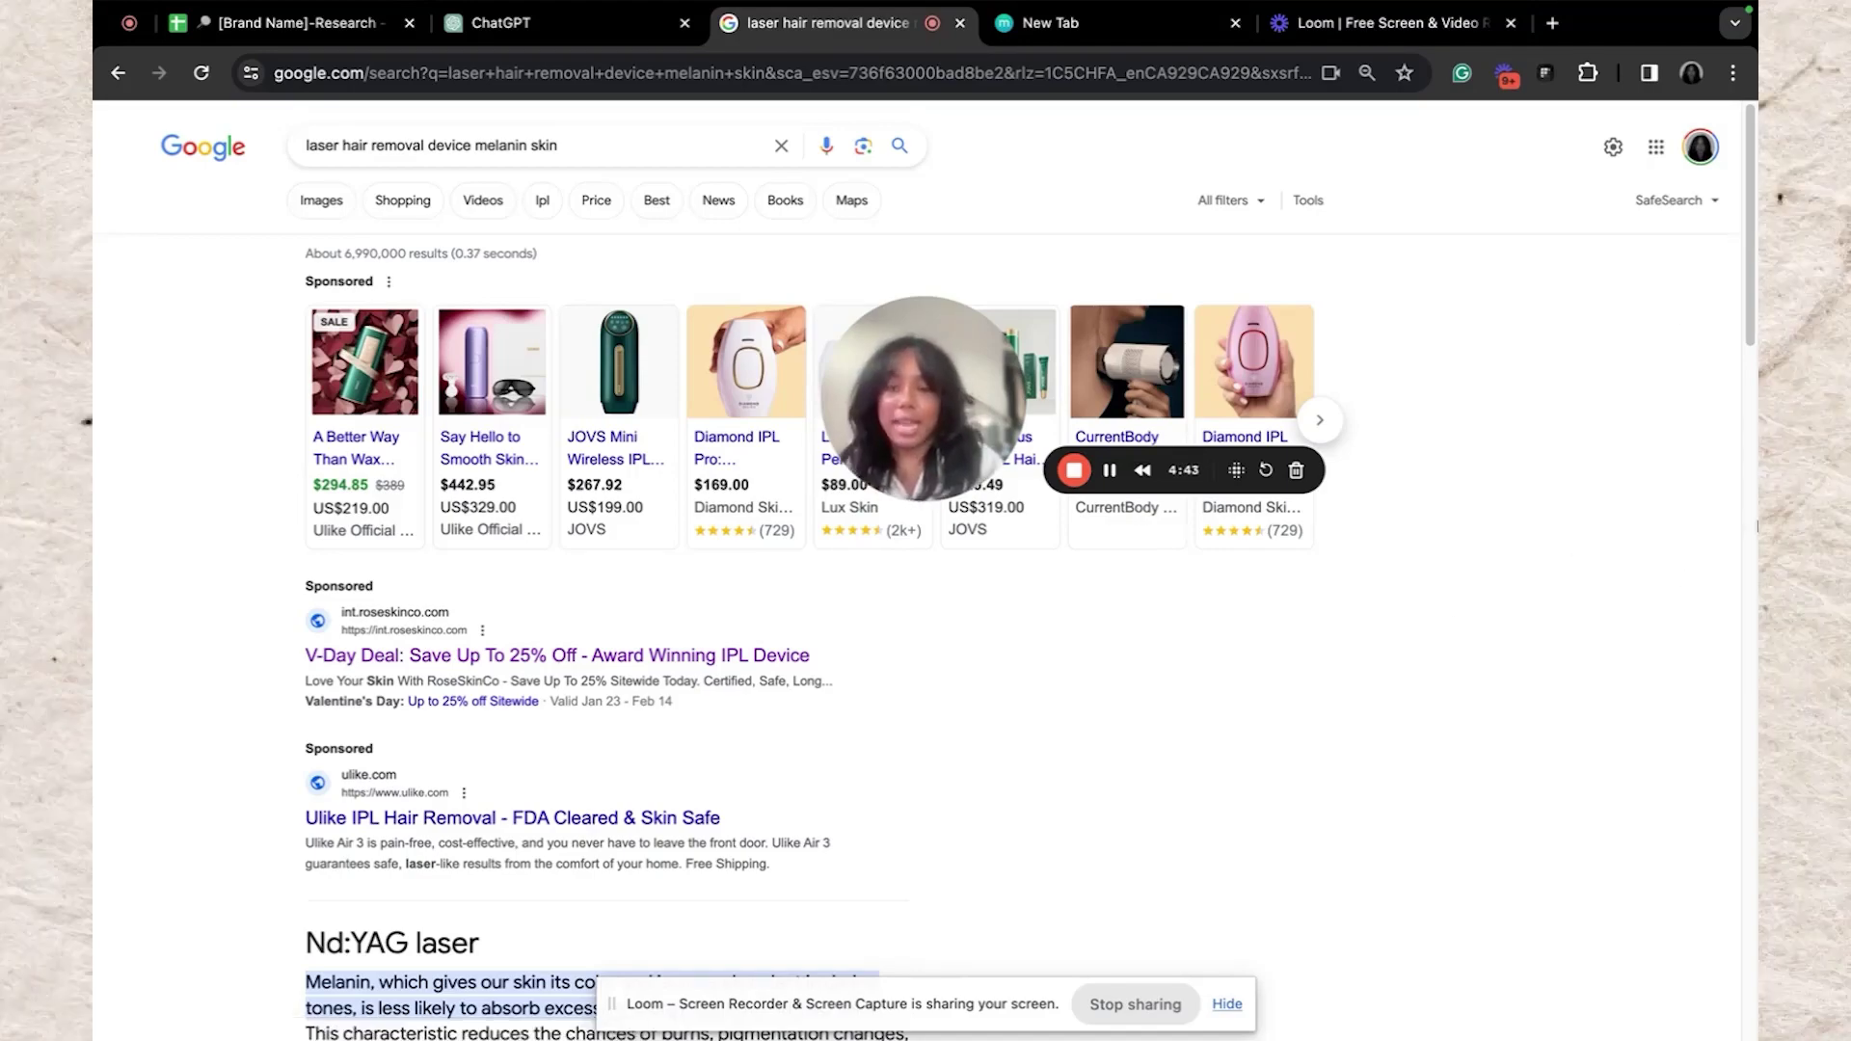
{"action": "scroll", "coordinate": [983, 661], "scroll_direction": "down", "scroll_amount": 7}
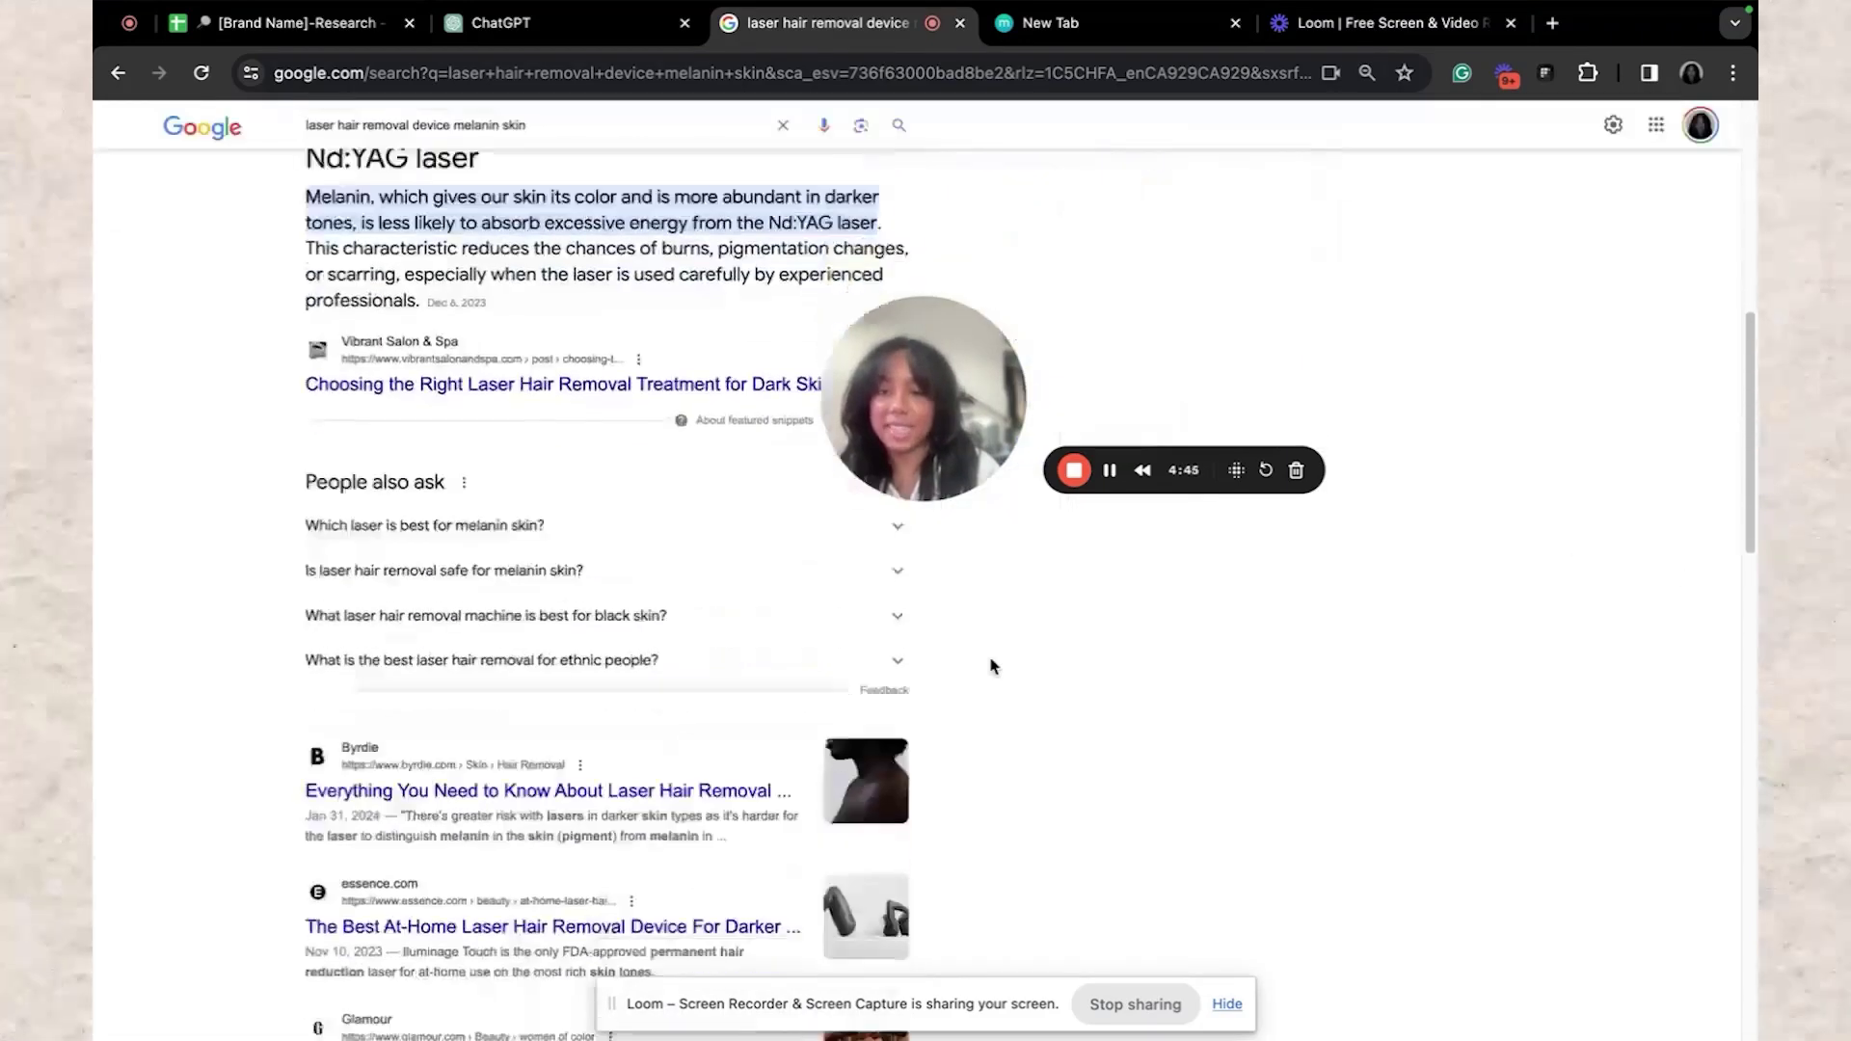
{"action": "scroll", "coordinate": [984, 660], "scroll_direction": "up", "scroll_amount": 7}
{"action": "left_click", "coordinate": [509, 658]}
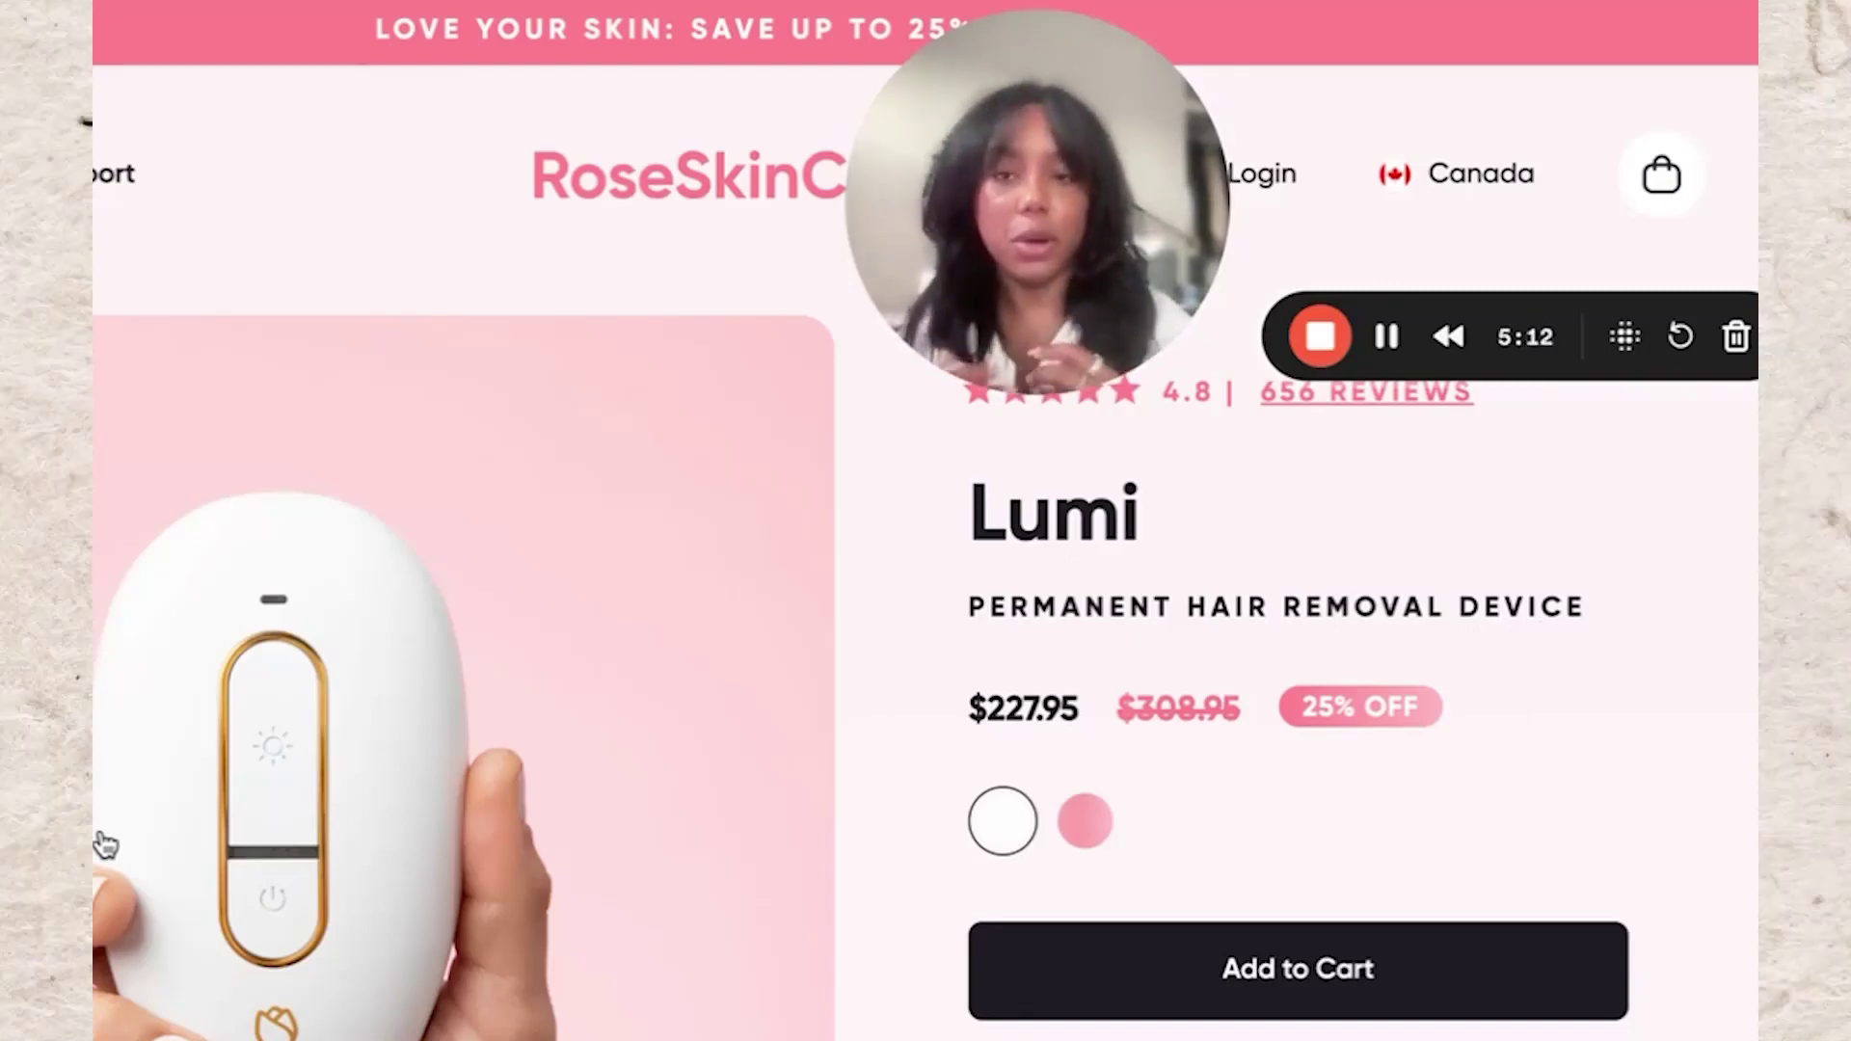
In the research spreadsheet, read the review in cell A3, highlighting the phrases about blades cutting the skin and drawing blood
{"action": "mouse_move", "coordinate": [1119, 135]}
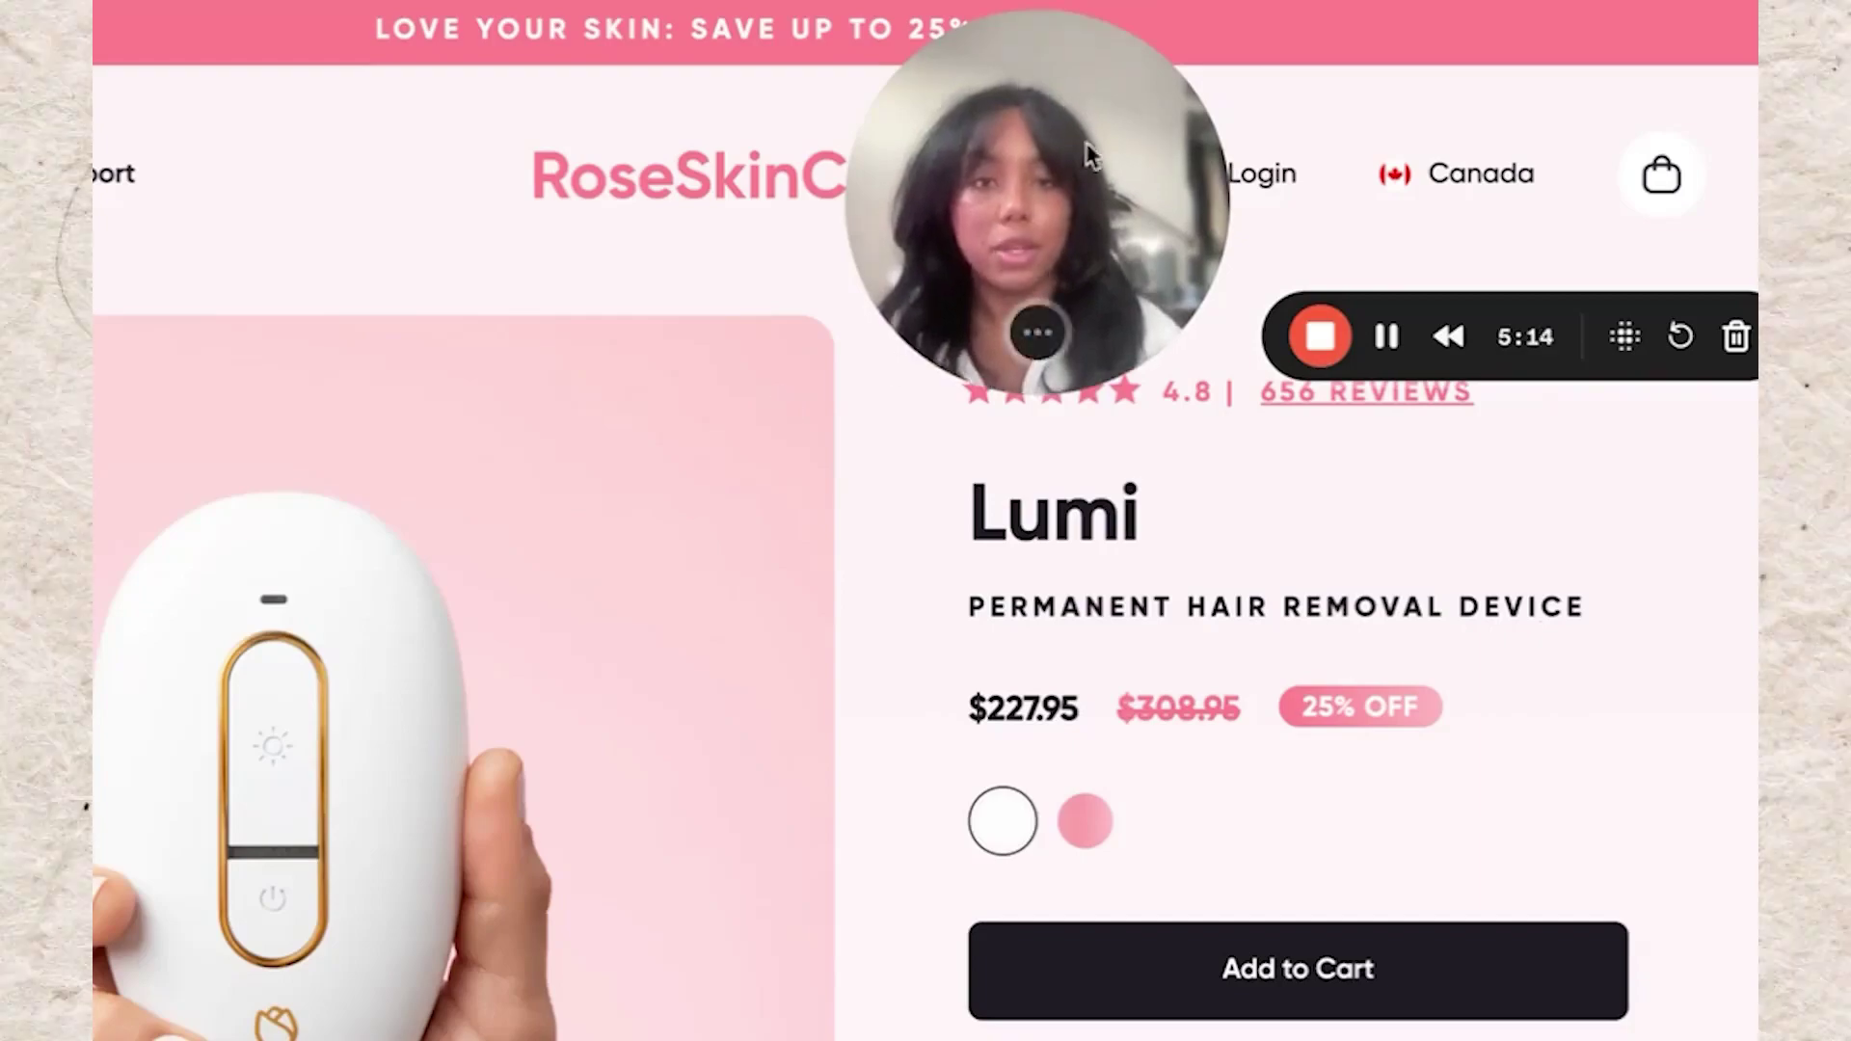
{"action": "left_click", "coordinate": [289, 22]}
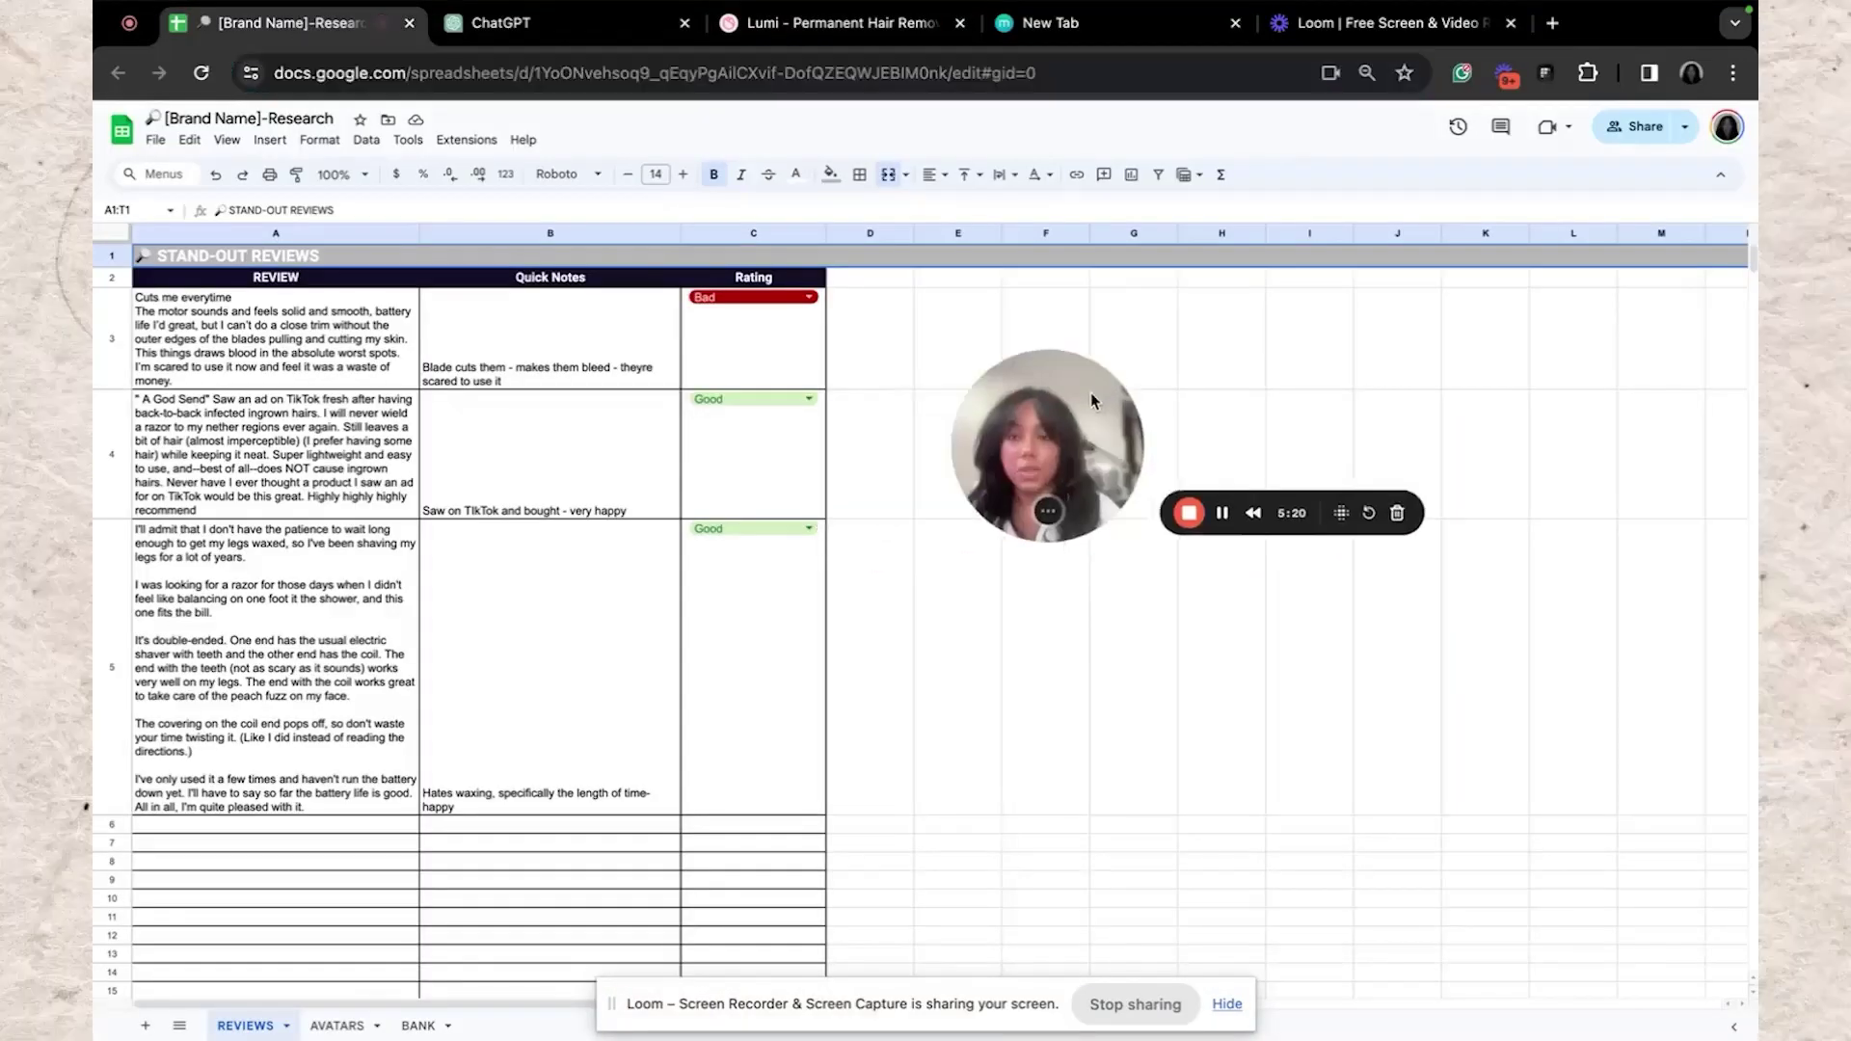
{"action": "left_click_drag", "start_coordinate": [1090, 391], "coordinate": [1121, 375]}
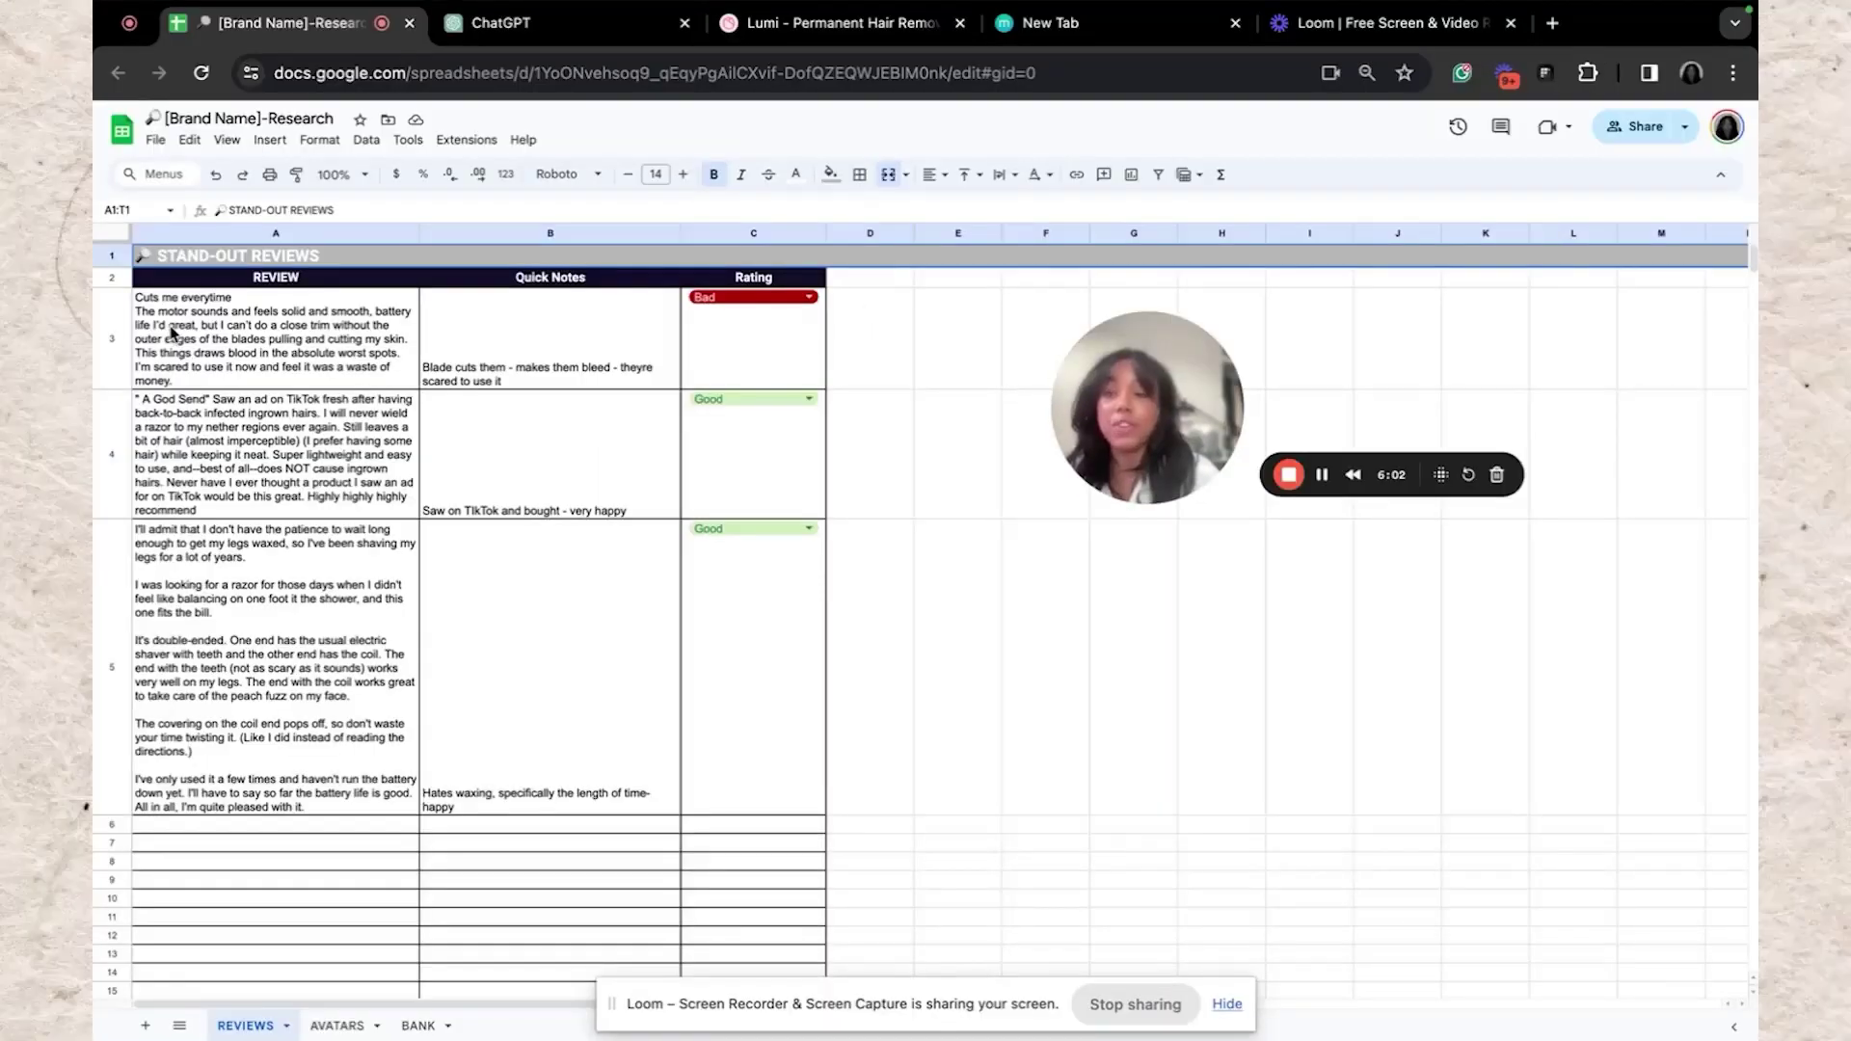
{"action": "left_click", "coordinate": [173, 333]}
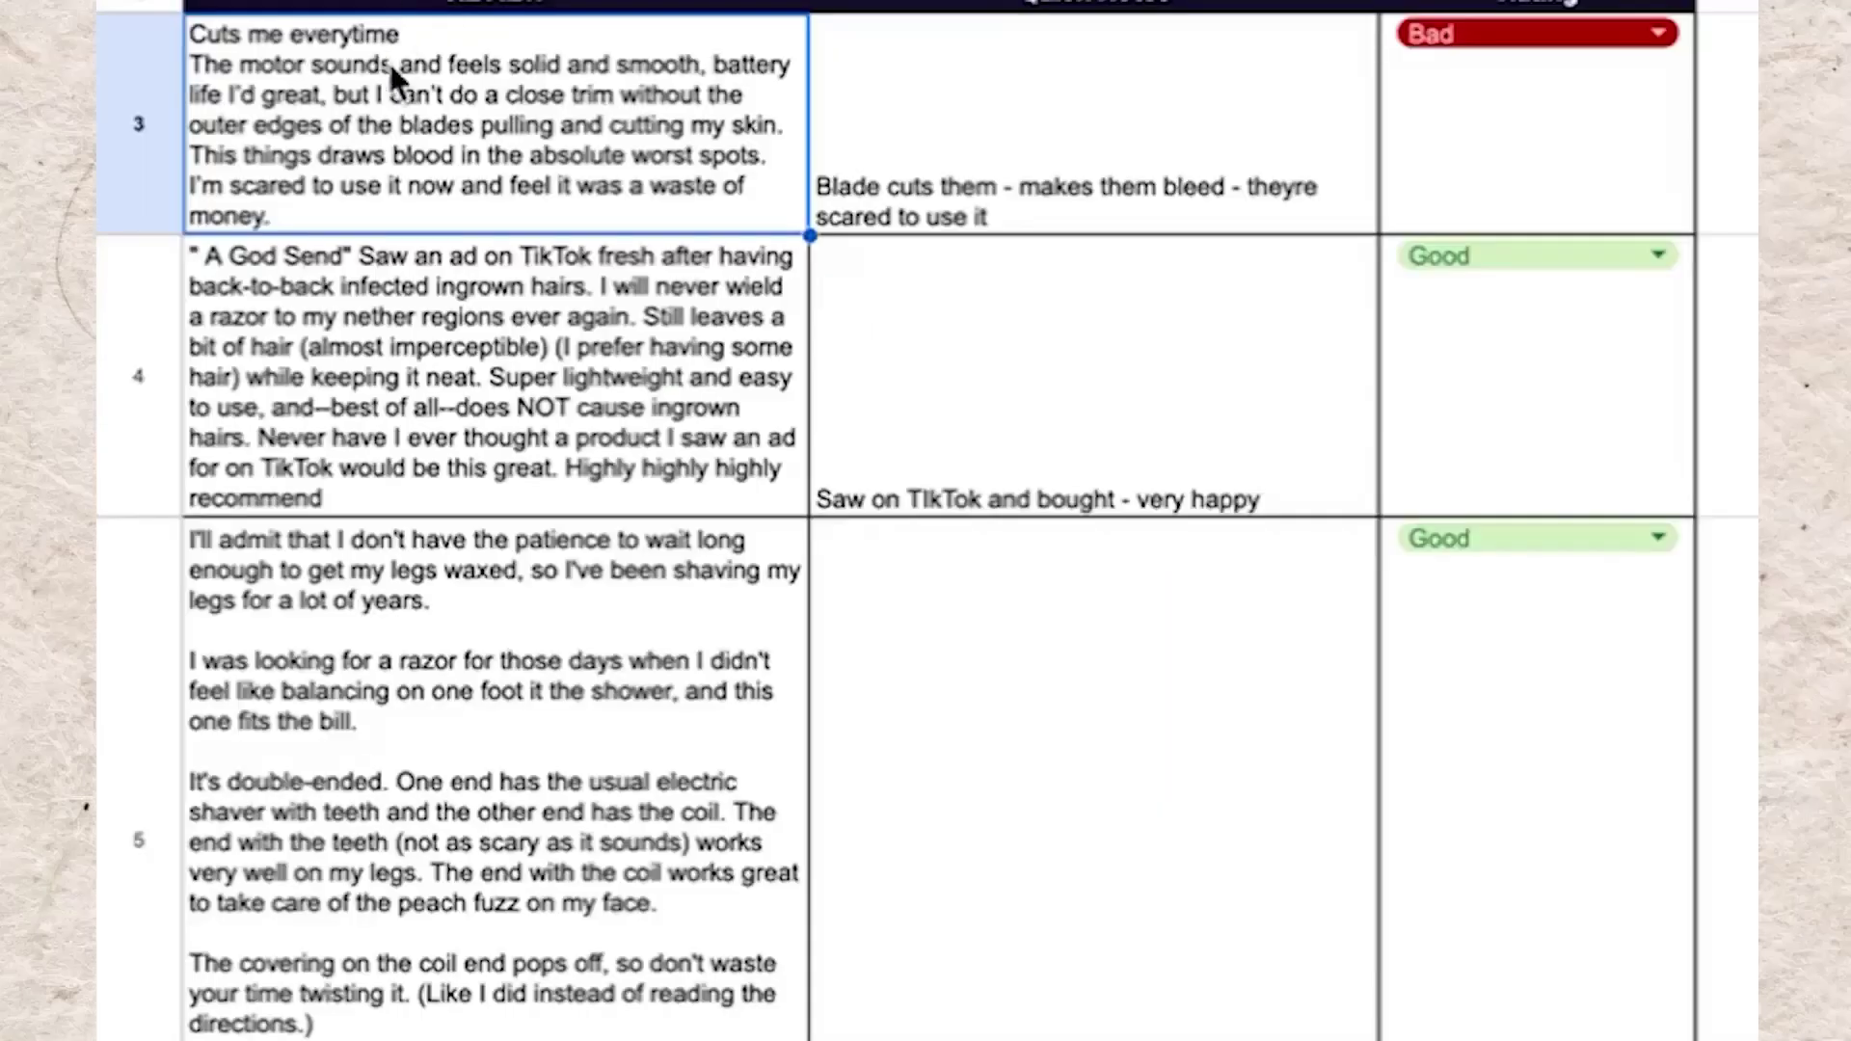
{"action": "double_click", "coordinate": [229, 316]}
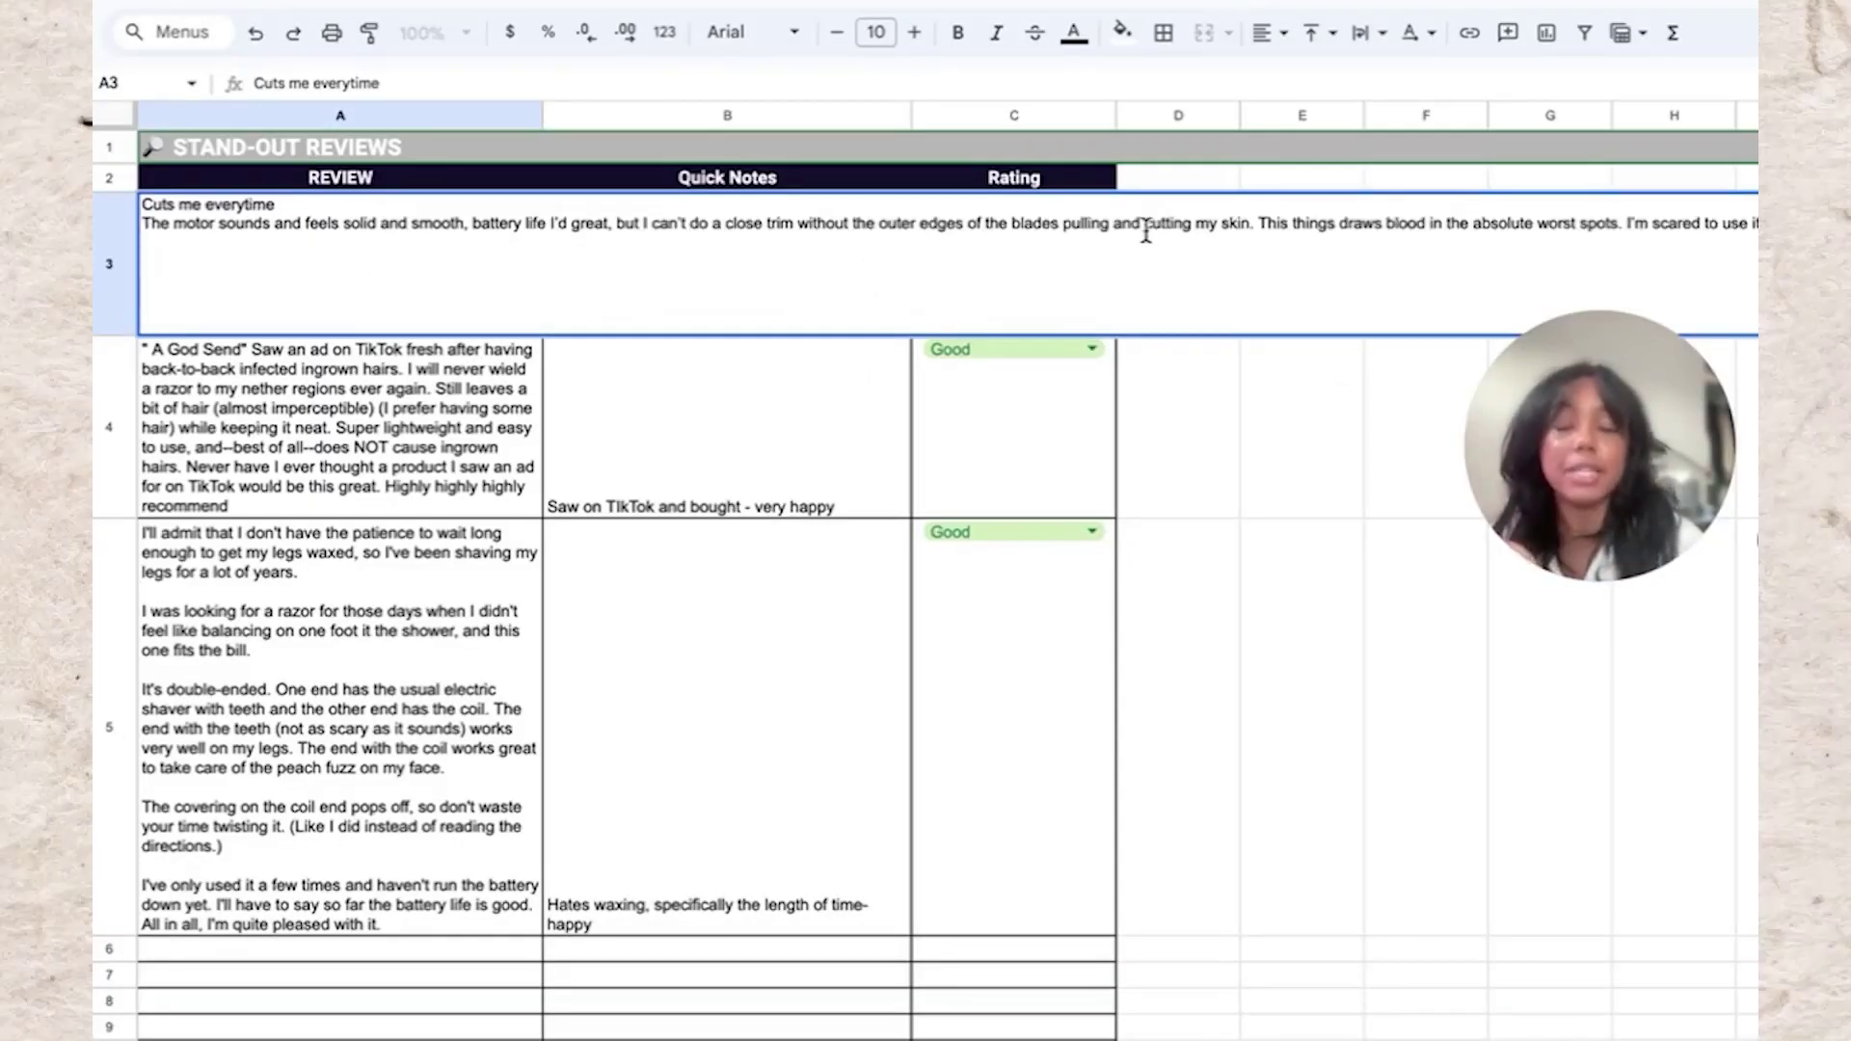
{"action": "left_click_drag", "start_coordinate": [989, 229], "coordinate": [1232, 228]}
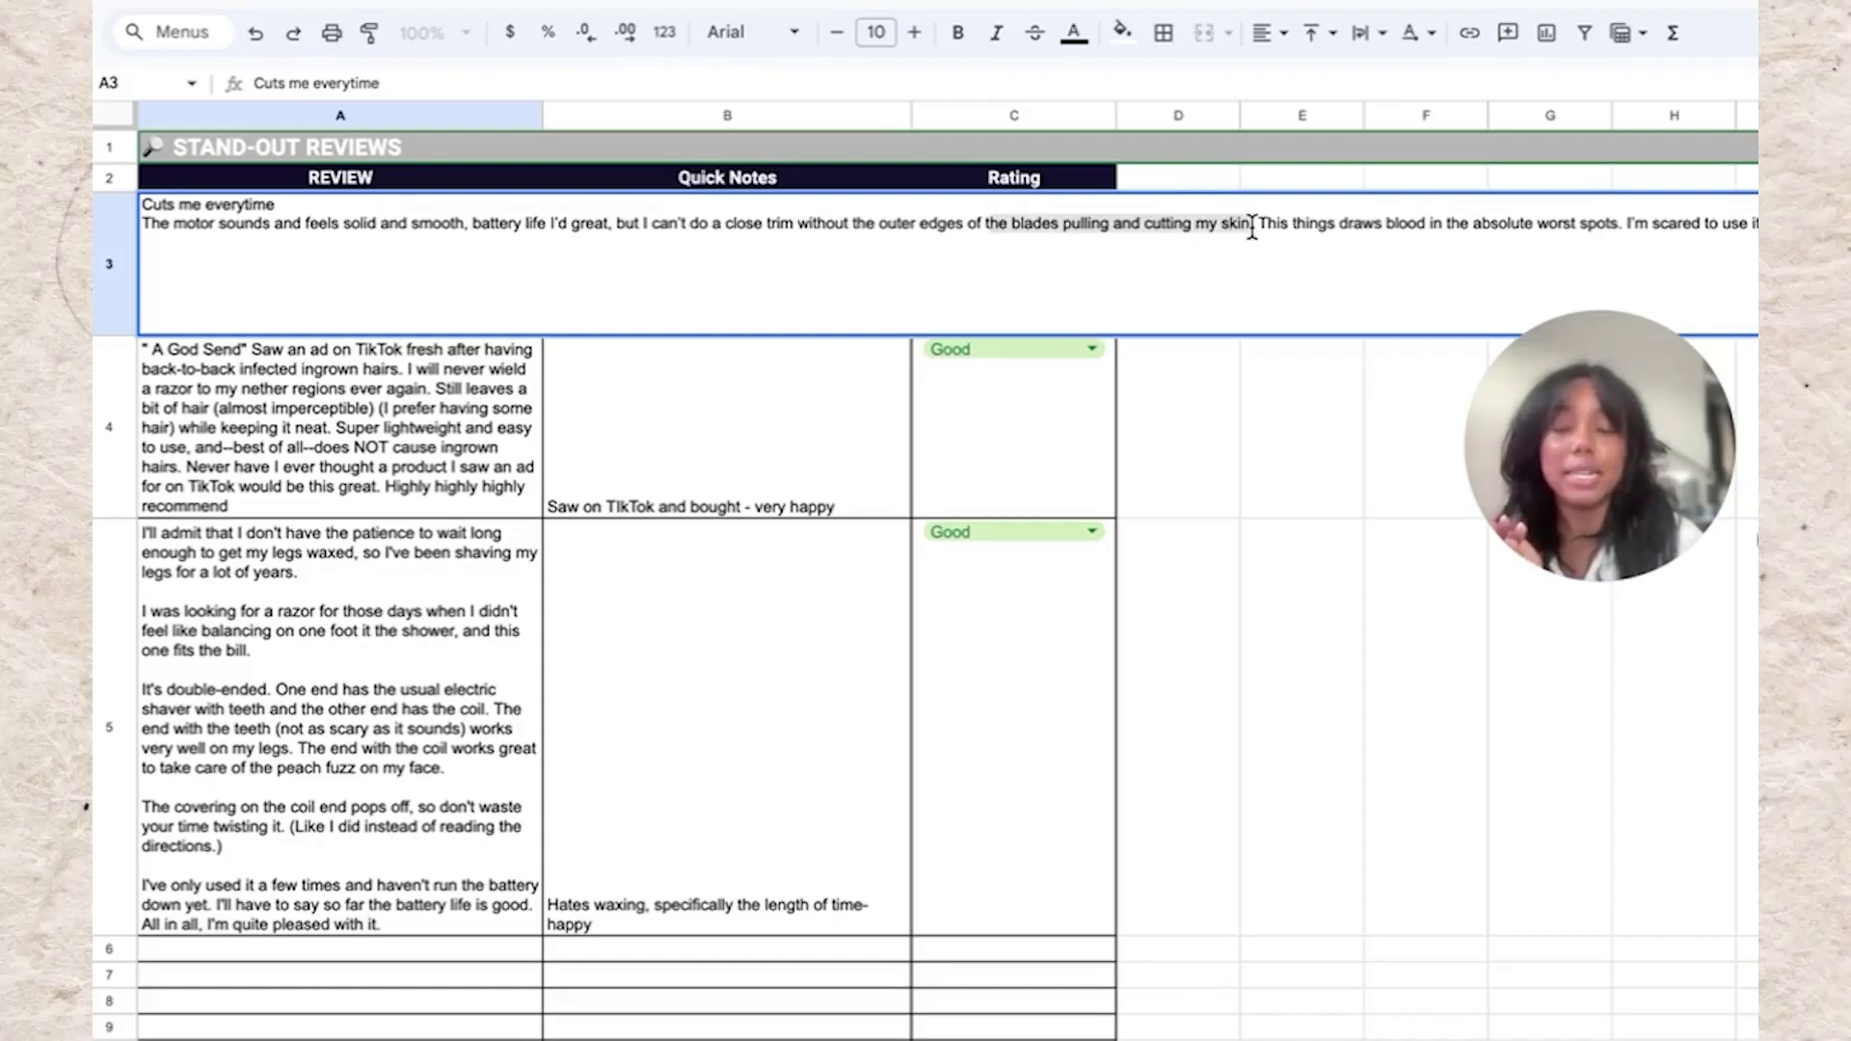
{"action": "left_click_drag", "start_coordinate": [1257, 229], "coordinate": [1621, 228]}
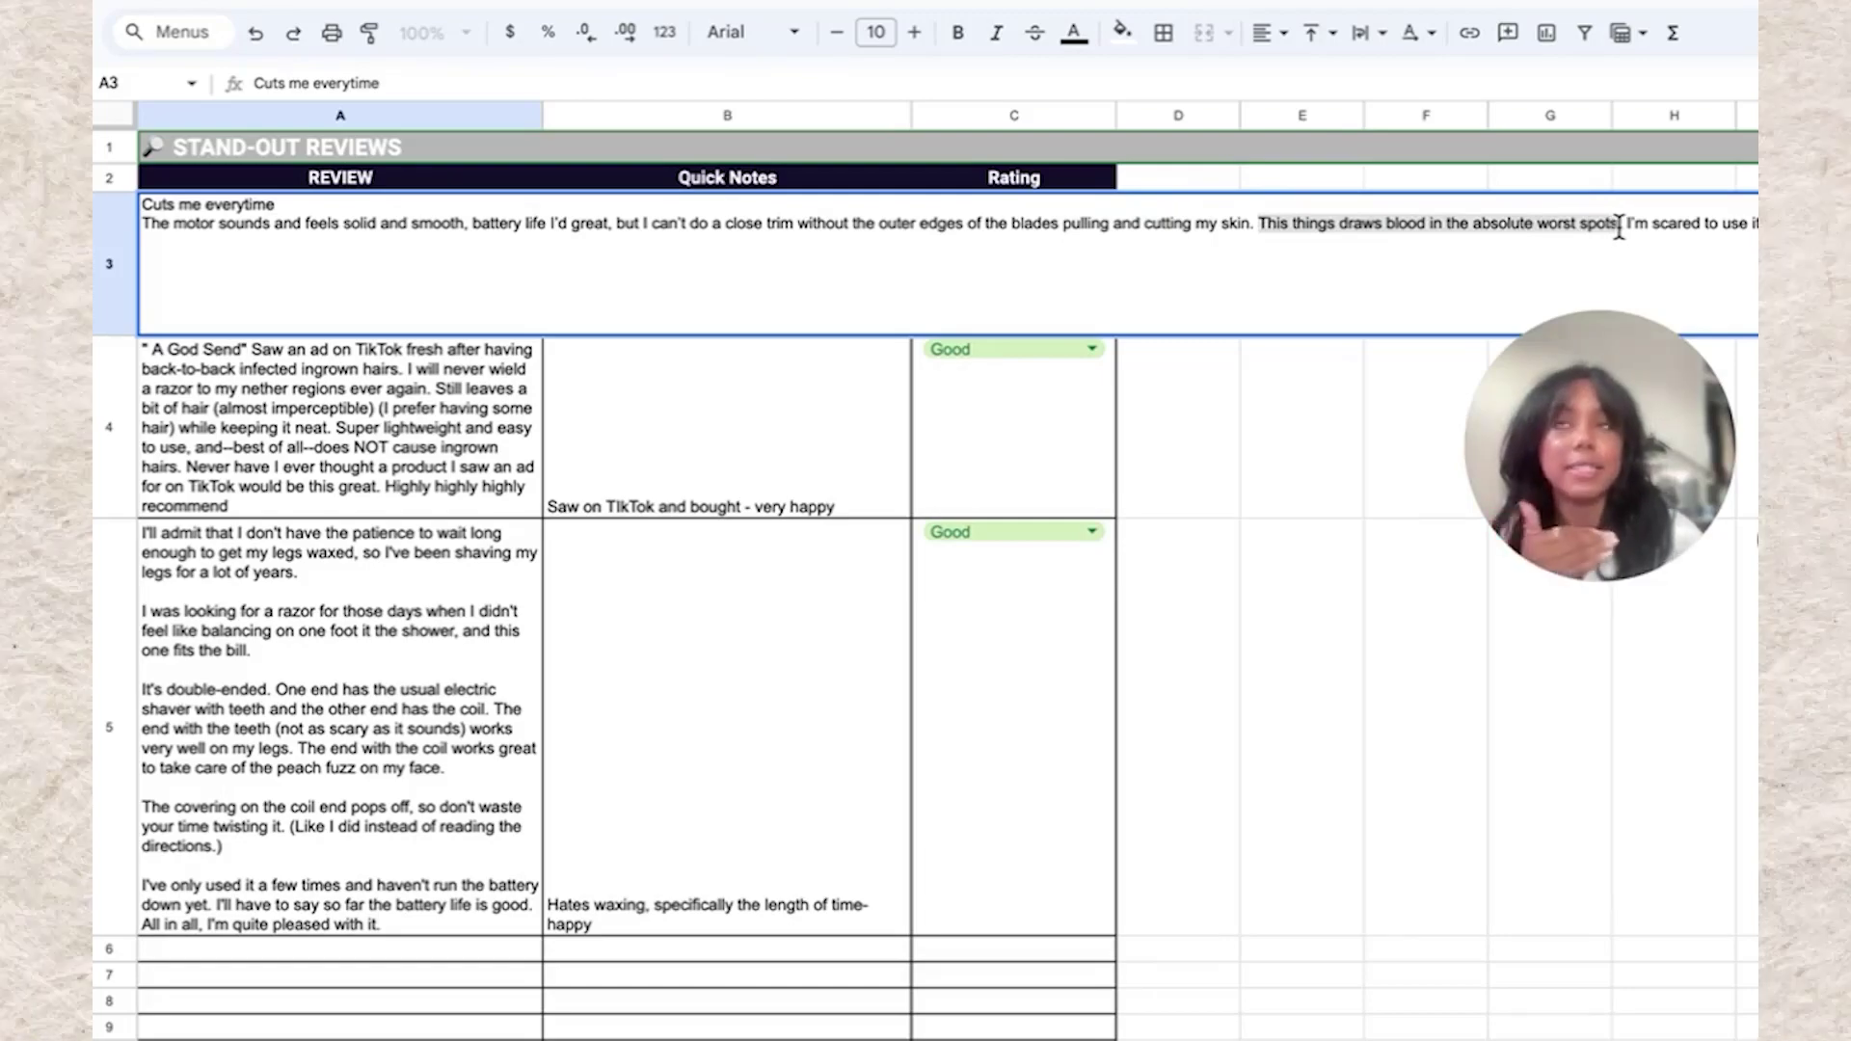
{"action": "left_click", "coordinate": [1259, 374]}
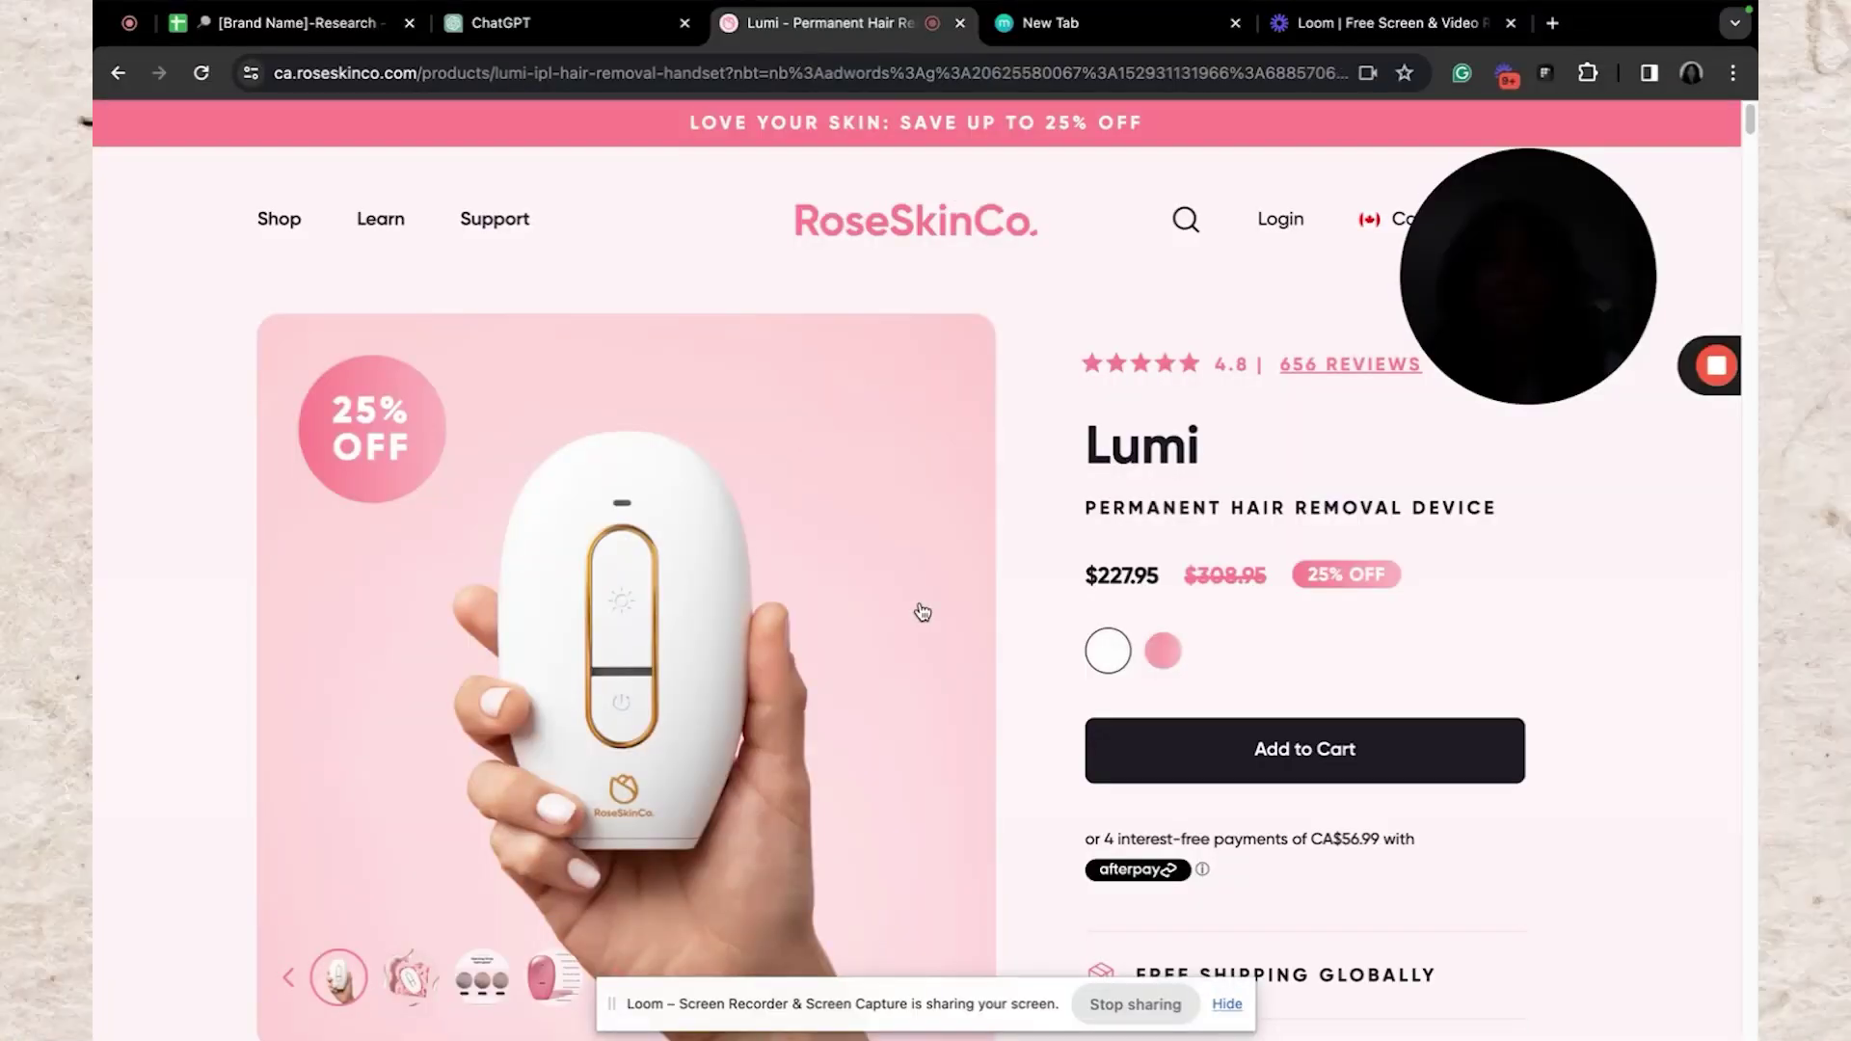
Examine the customer reviews on the RoseSkinCo Lumi product page, starting with "Already seeing results!!!"
{"action": "scroll", "coordinate": [917, 611], "scroll_direction": "down", "scroll_amount": 10}
{"action": "scroll", "coordinate": [922, 611], "scroll_direction": "down", "scroll_amount": 20}
{"action": "scroll", "coordinate": [922, 612], "scroll_direction": "down", "scroll_amount": 15}
{"action": "scroll", "coordinate": [922, 611], "scroll_direction": "up", "scroll_amount": 10}
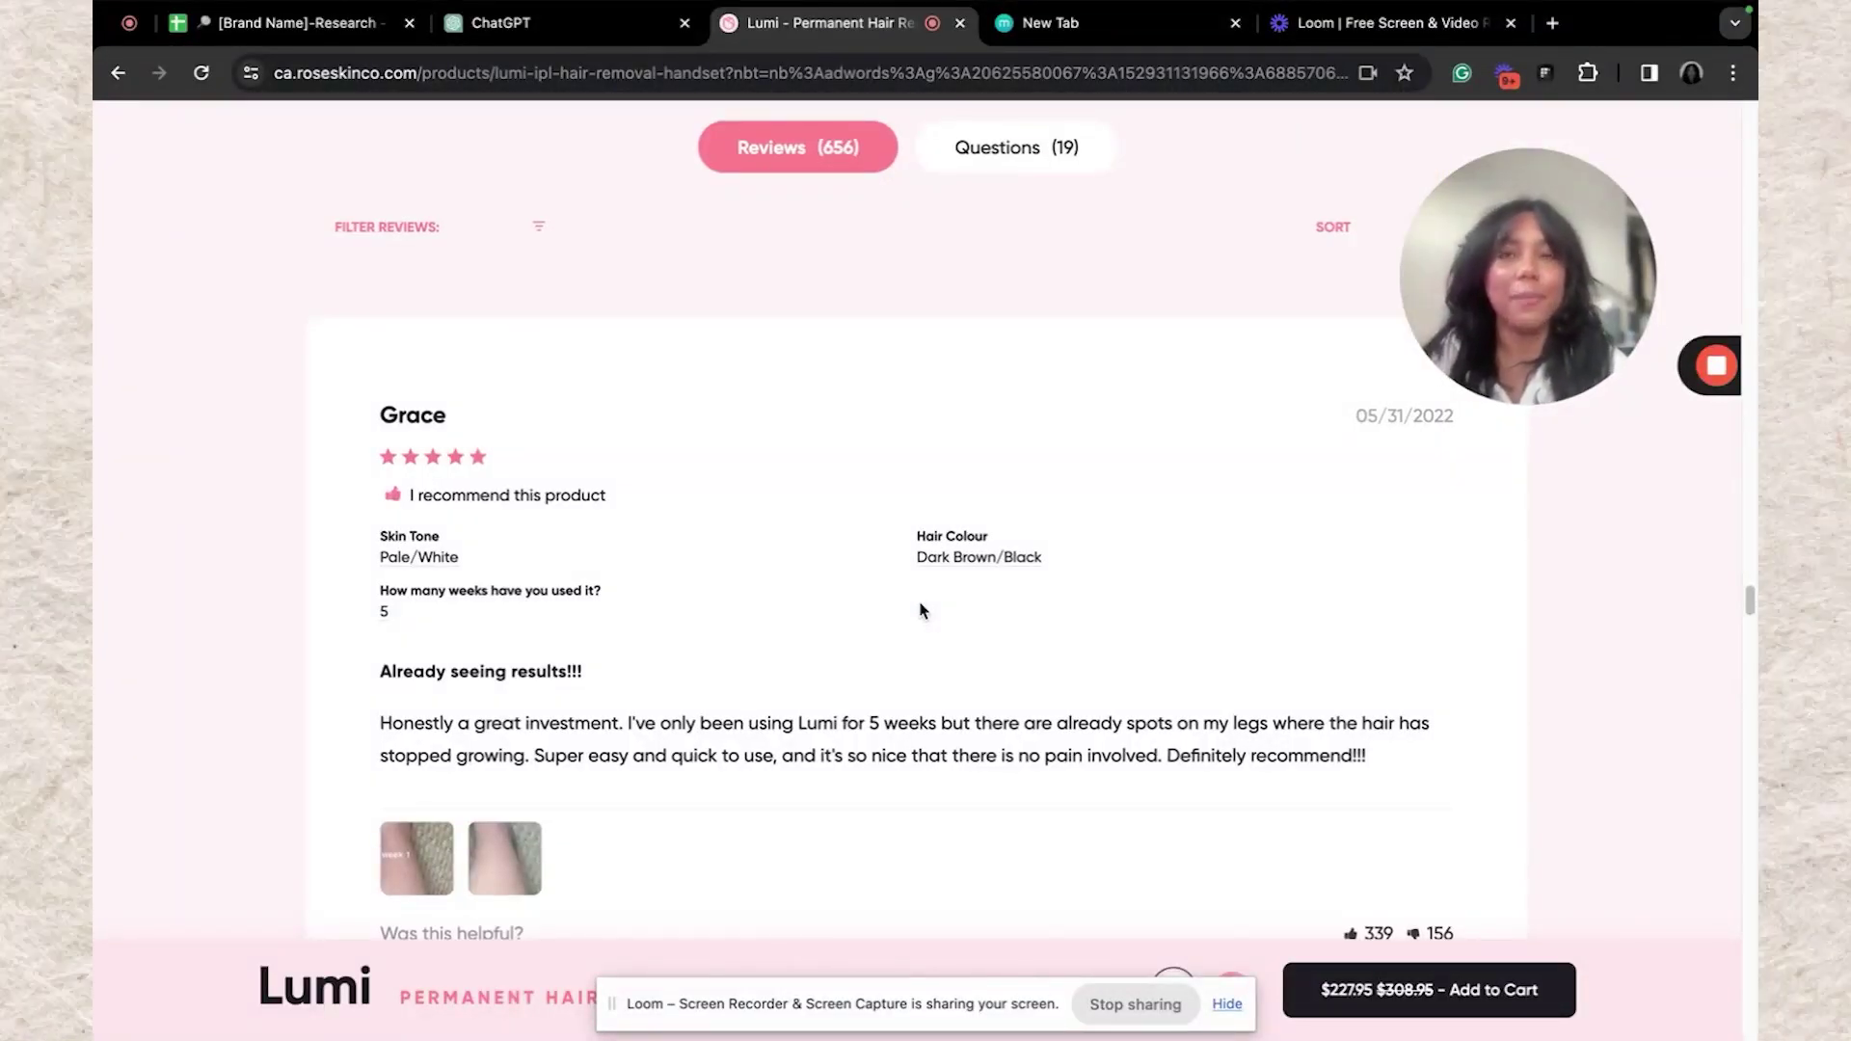
{"action": "scroll", "coordinate": [921, 609], "scroll_direction": "down", "scroll_amount": 3}
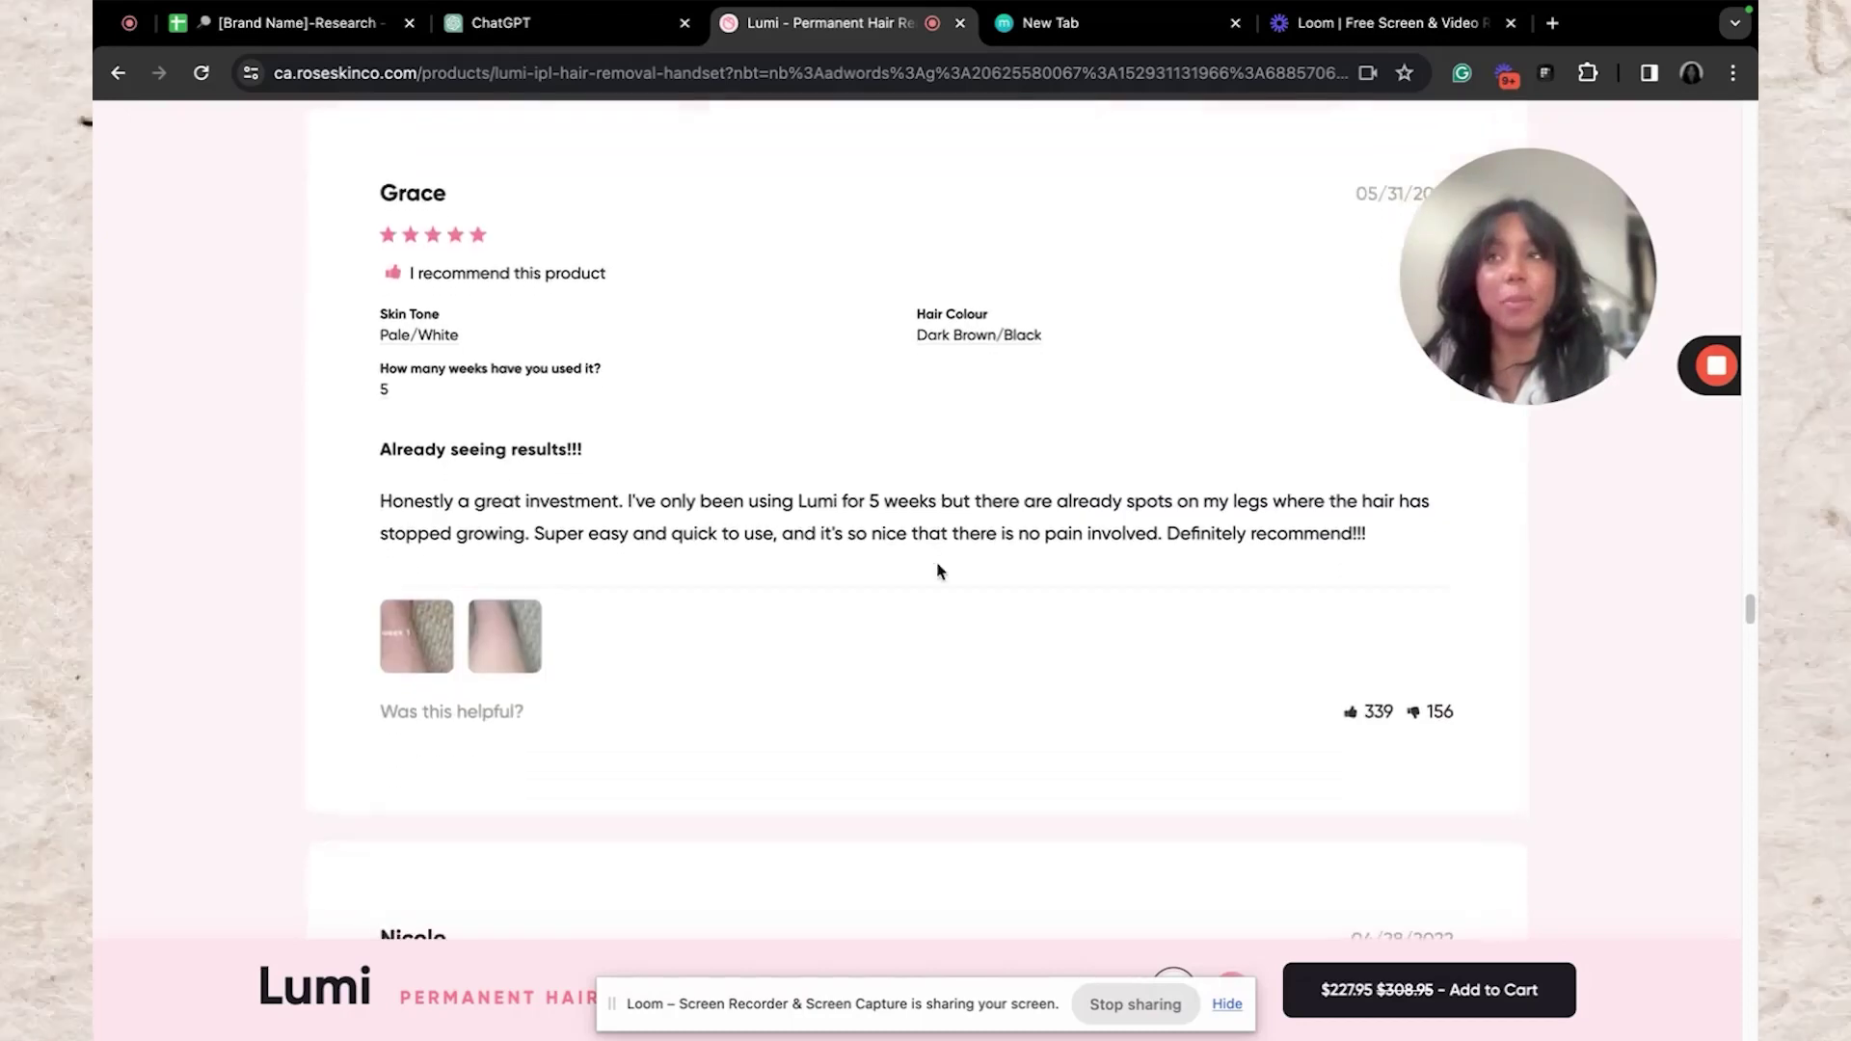
{"action": "scroll", "coordinate": [938, 572], "scroll_direction": "down", "scroll_amount": 1}
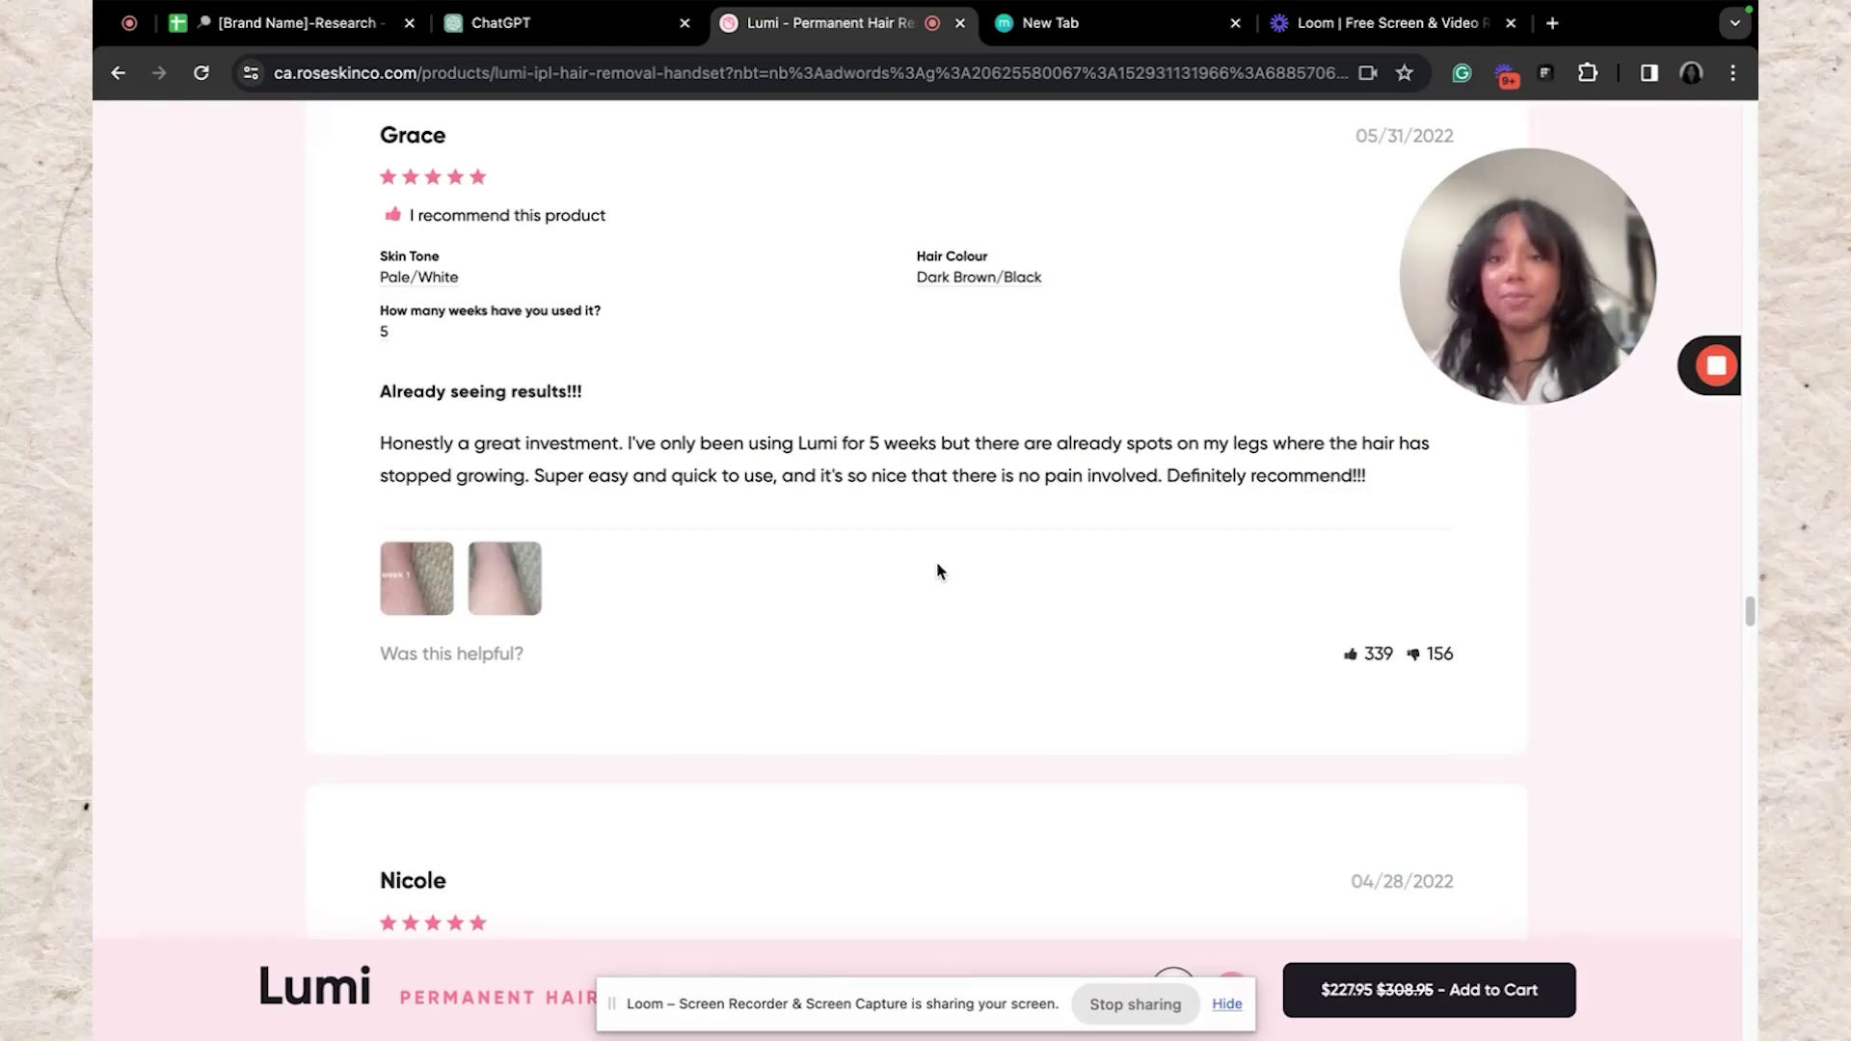
{"action": "scroll", "coordinate": [949, 573], "scroll_direction": "up", "scroll_amount": 1}
{"action": "scroll", "coordinate": [949, 573], "scroll_direction": "down", "scroll_amount": 1}
{"action": "scroll", "coordinate": [481, 396], "scroll_direction": "down", "scroll_amount": 1}
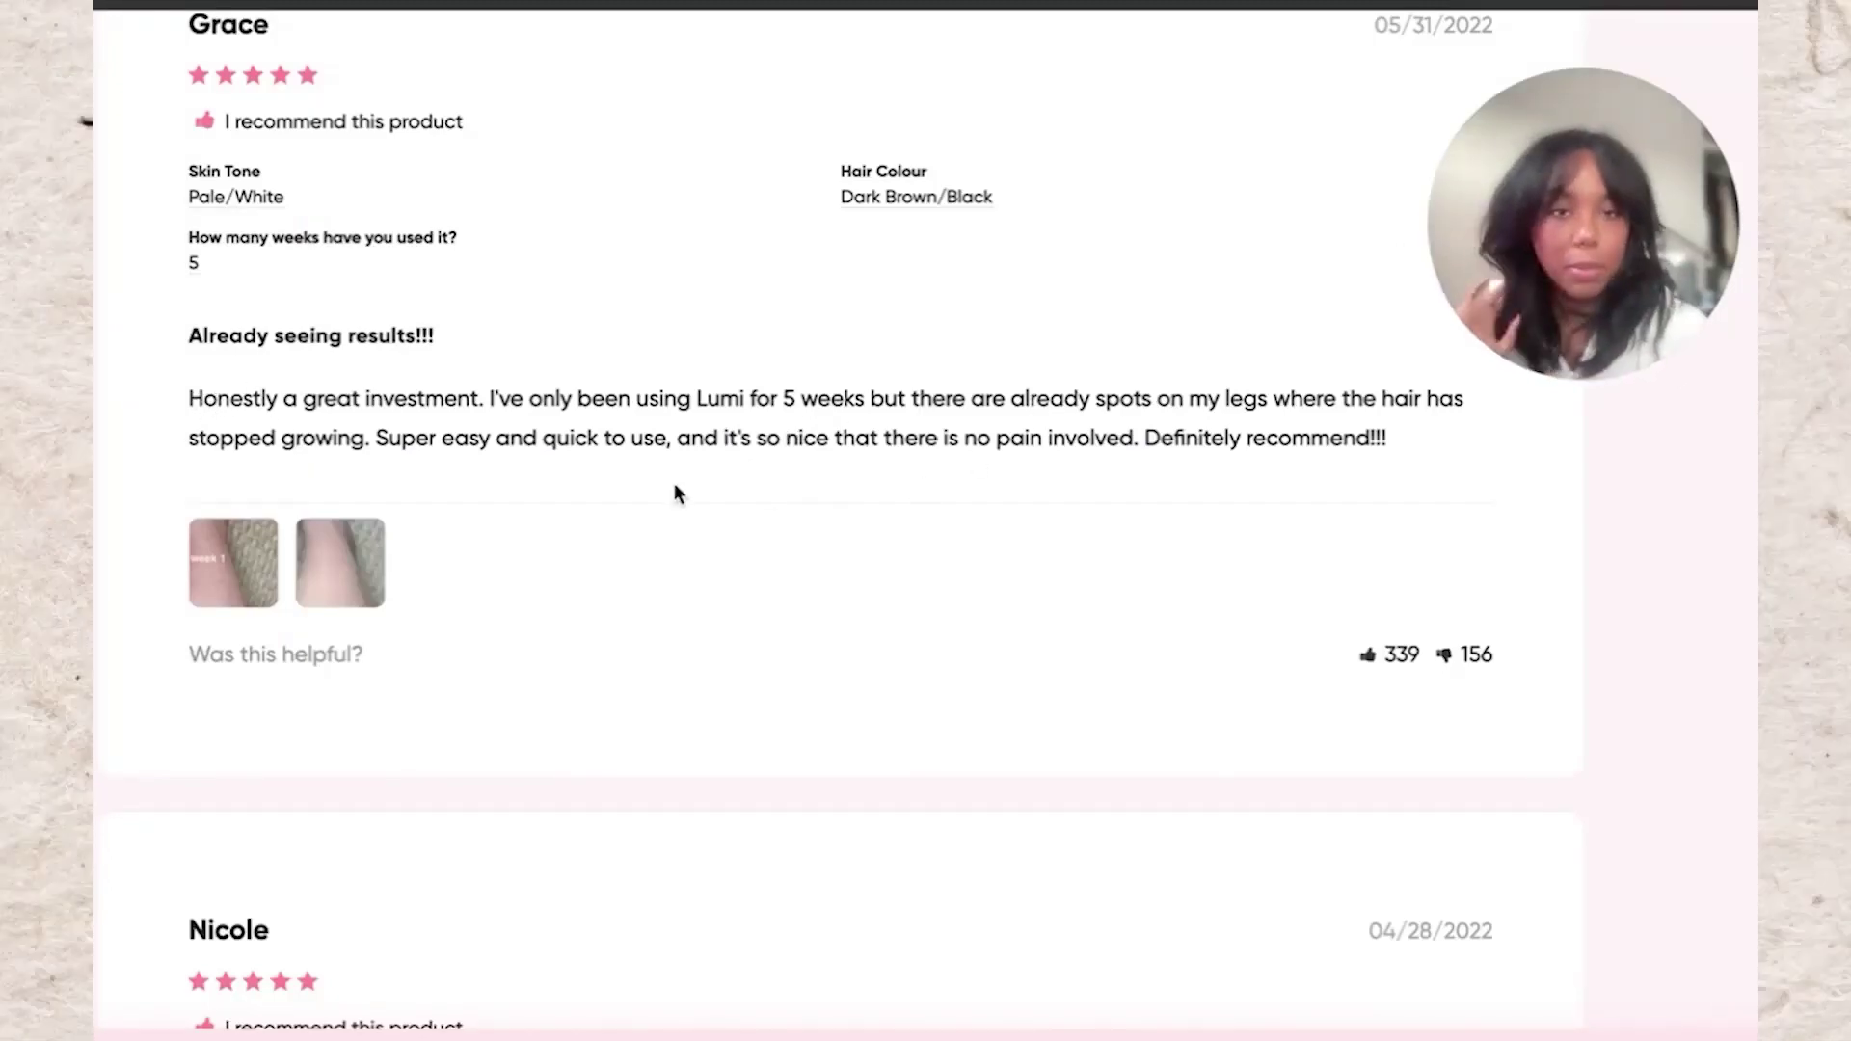
Expand the review titled "OMG Honestly don't believe the change" and read its full text
{"action": "scroll", "coordinate": [911, 443], "scroll_direction": "down", "scroll_amount": 8}
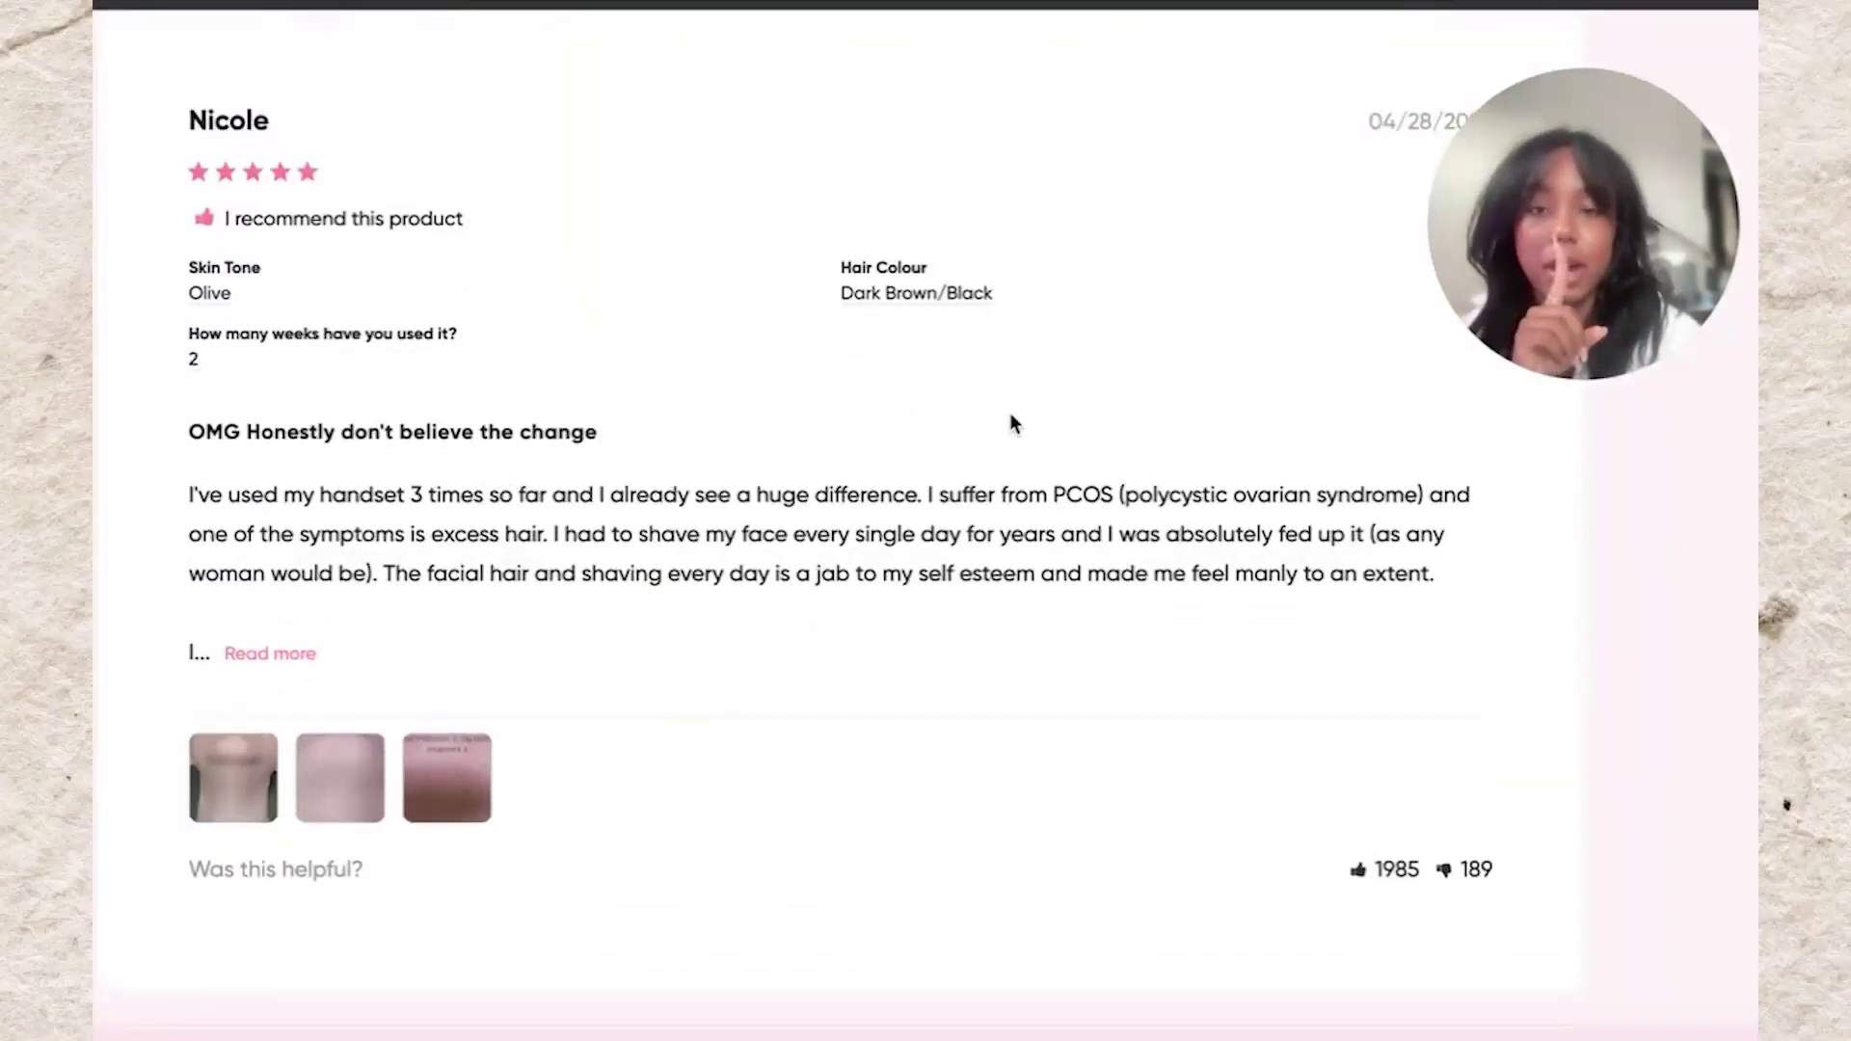
{"action": "left_click_drag", "start_coordinate": [1541, 241], "coordinate": [1289, 189]}
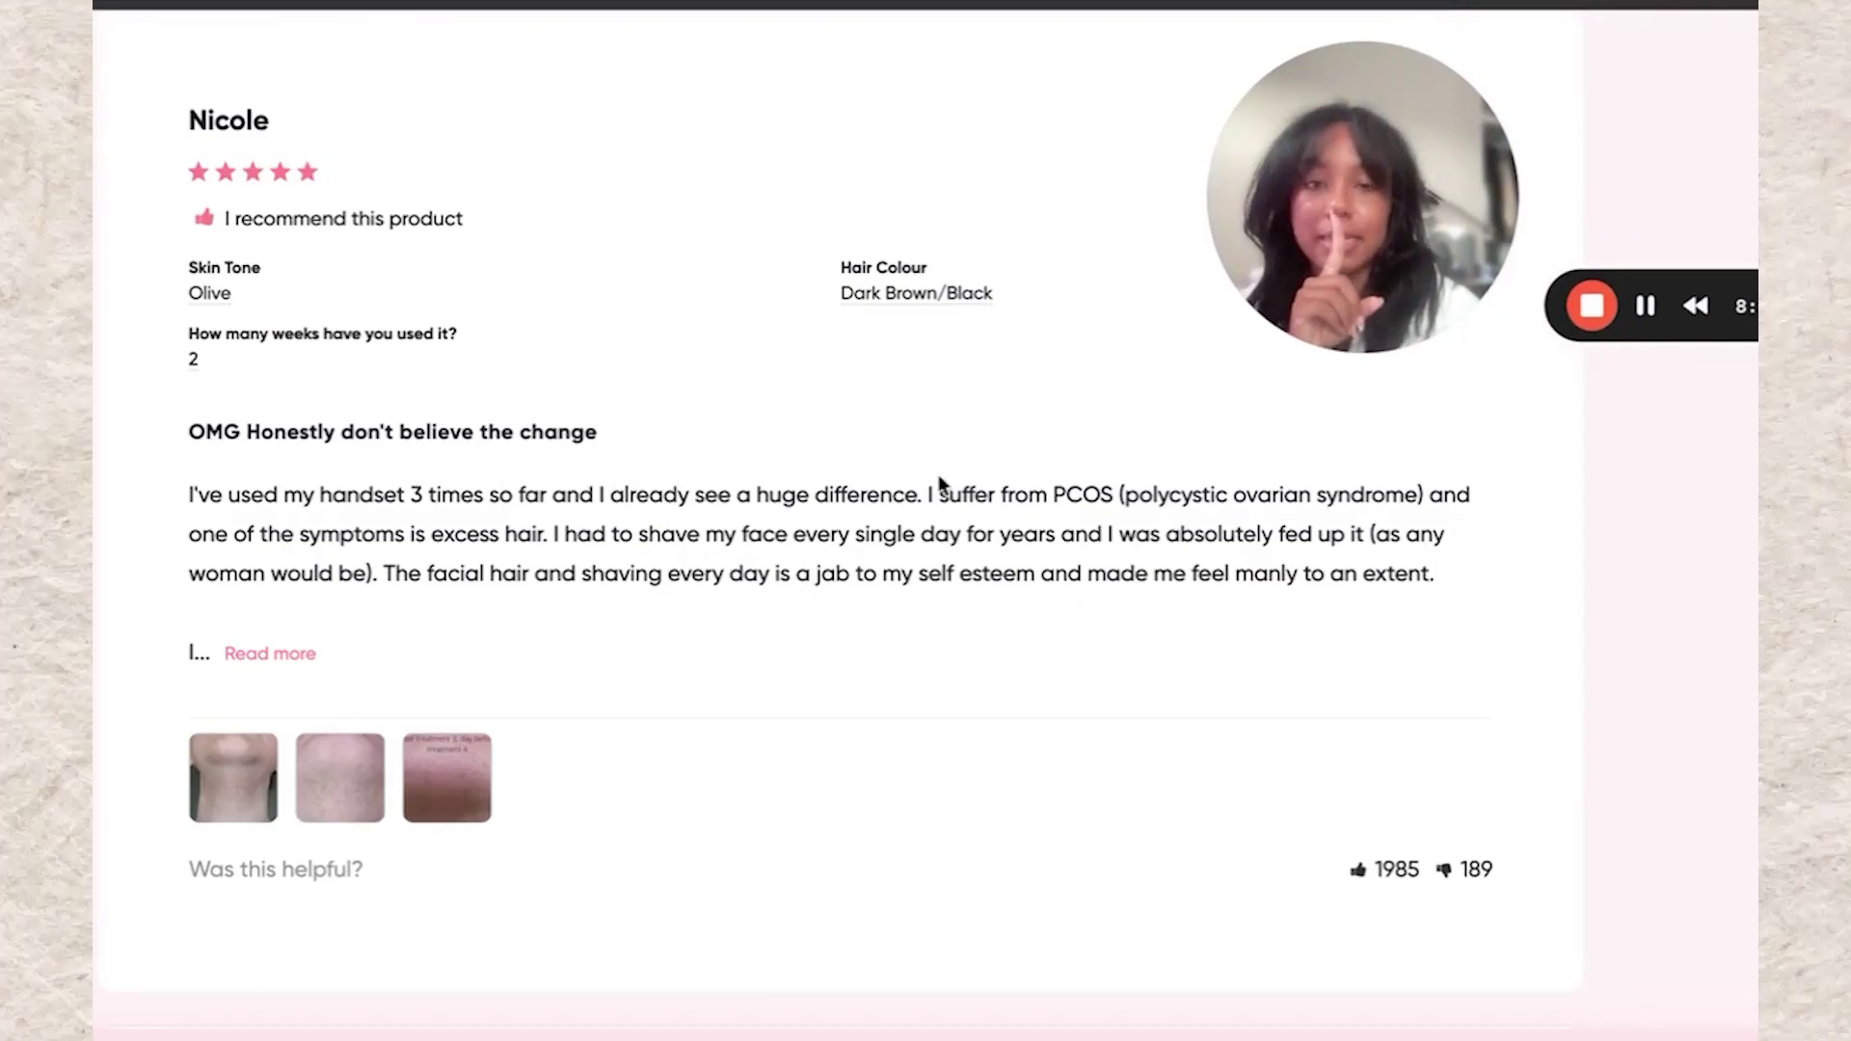
{"action": "scroll", "coordinate": [1473, 542], "scroll_direction": "up", "scroll_amount": 3}
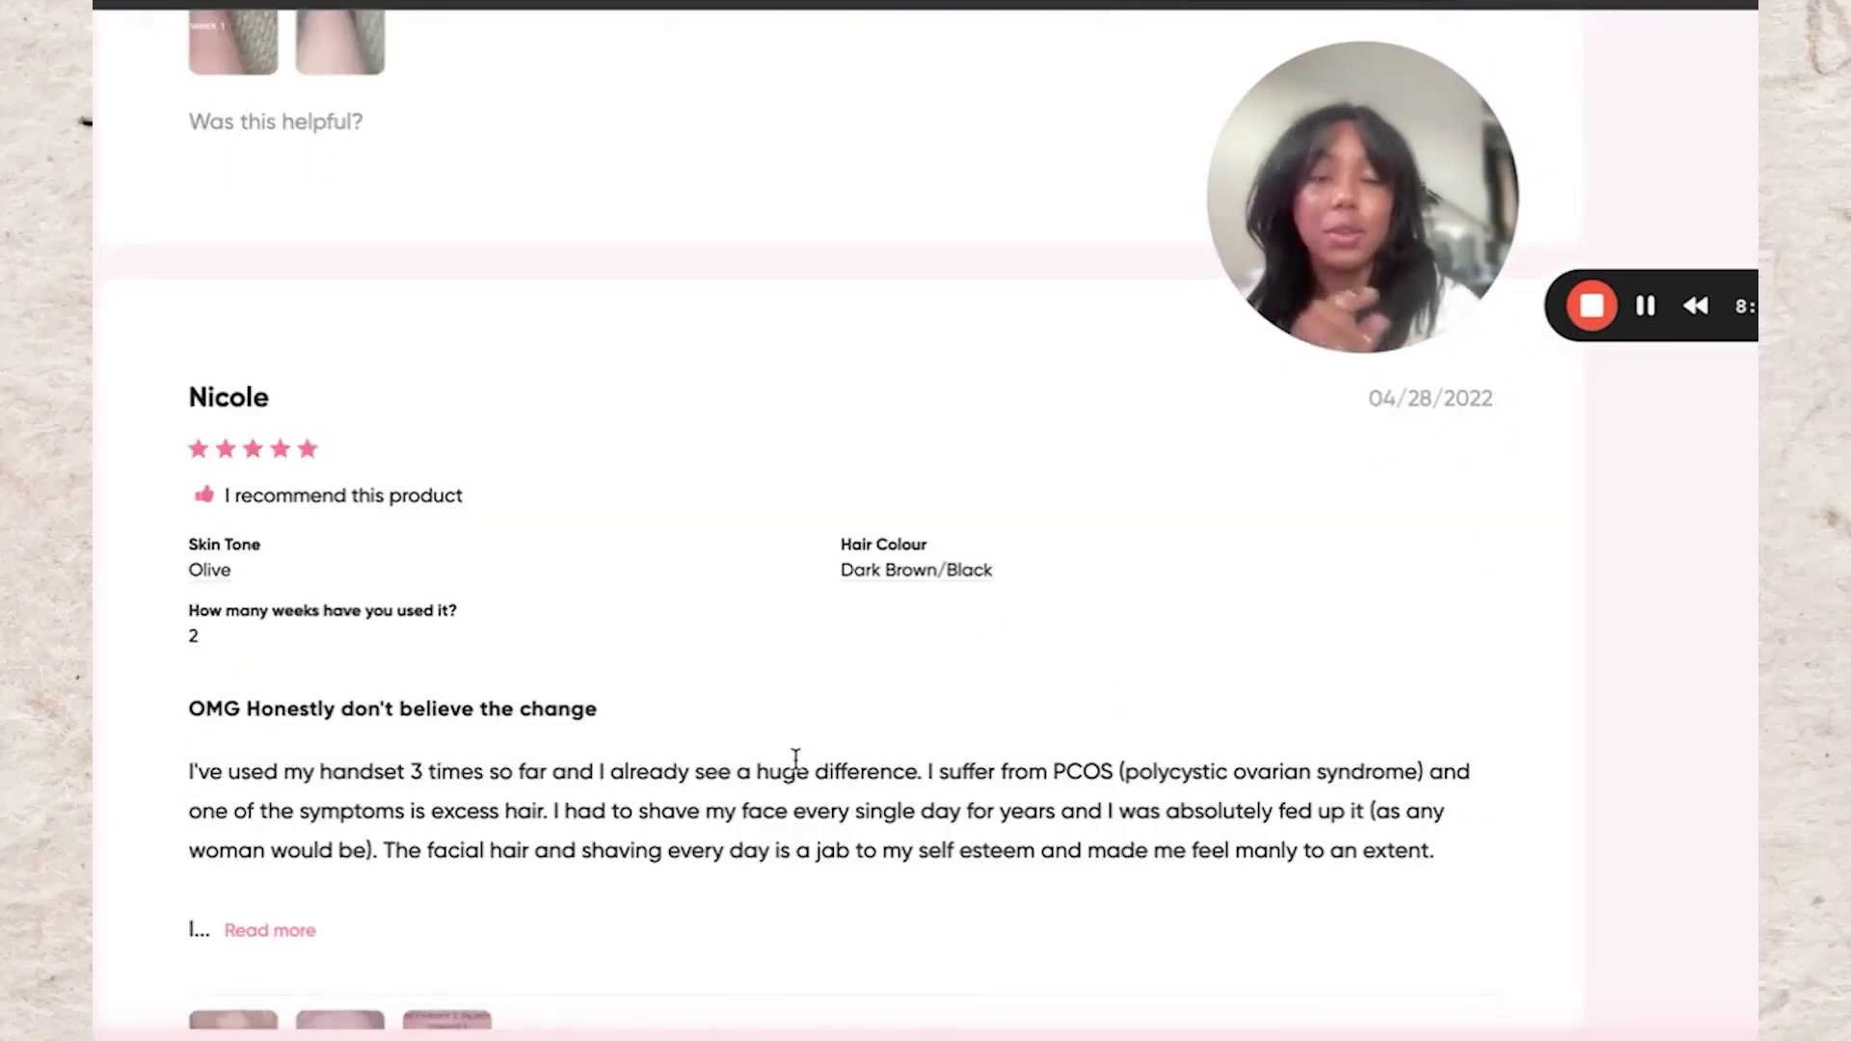
{"action": "scroll", "coordinate": [768, 760], "scroll_direction": "down", "scroll_amount": 1}
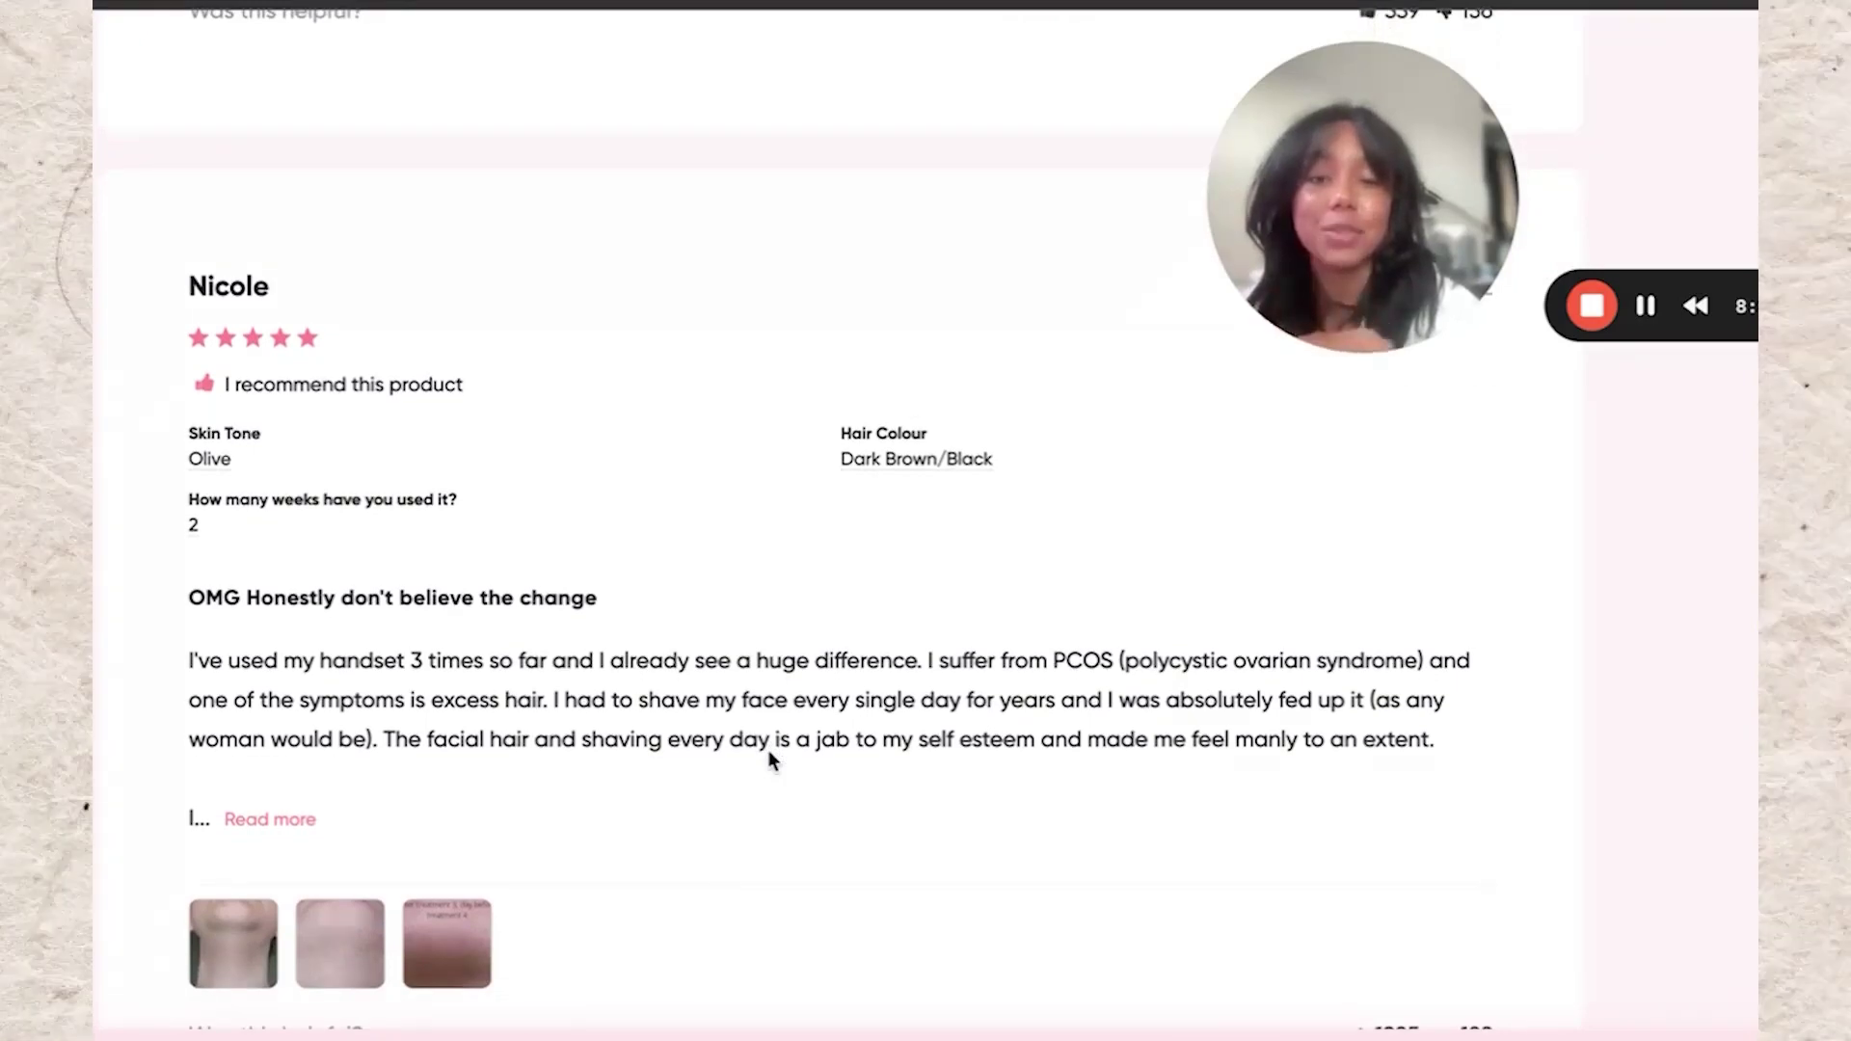
{"action": "left_click", "coordinate": [266, 825]}
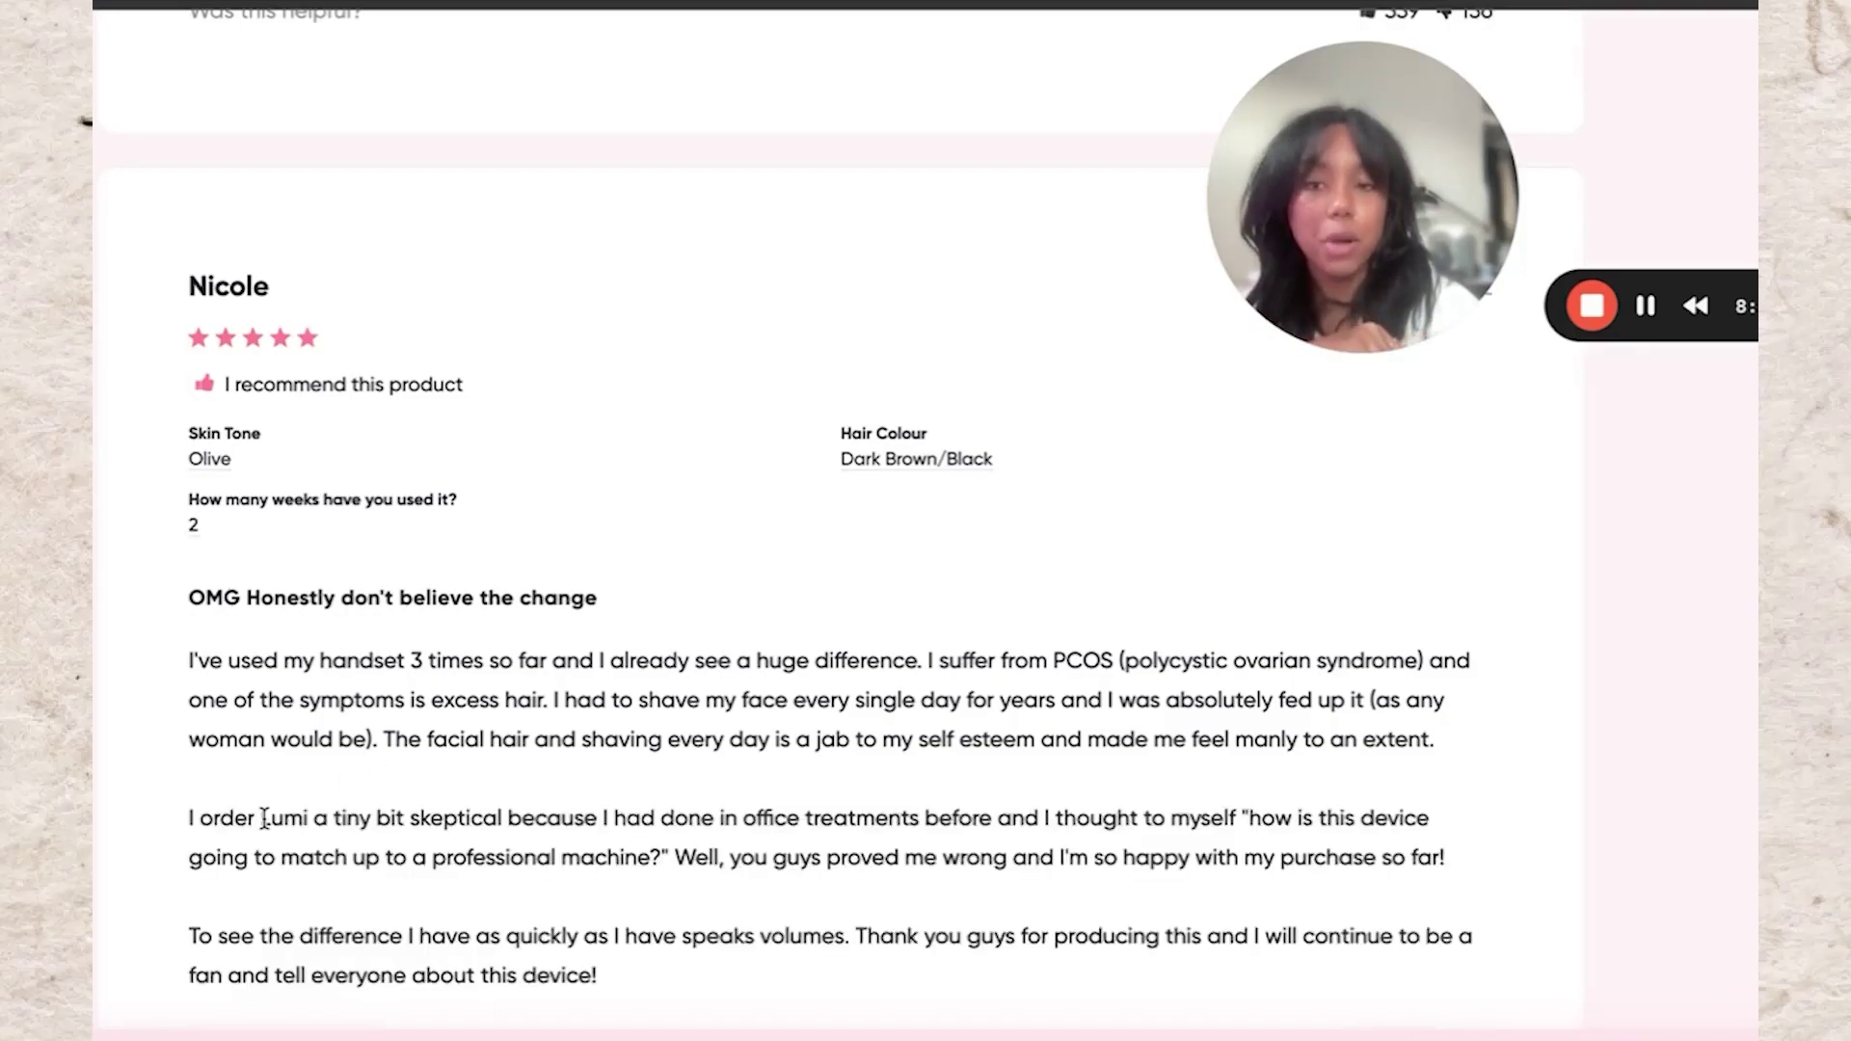
{"action": "scroll", "coordinate": [332, 772], "scroll_direction": "down", "scroll_amount": 3}
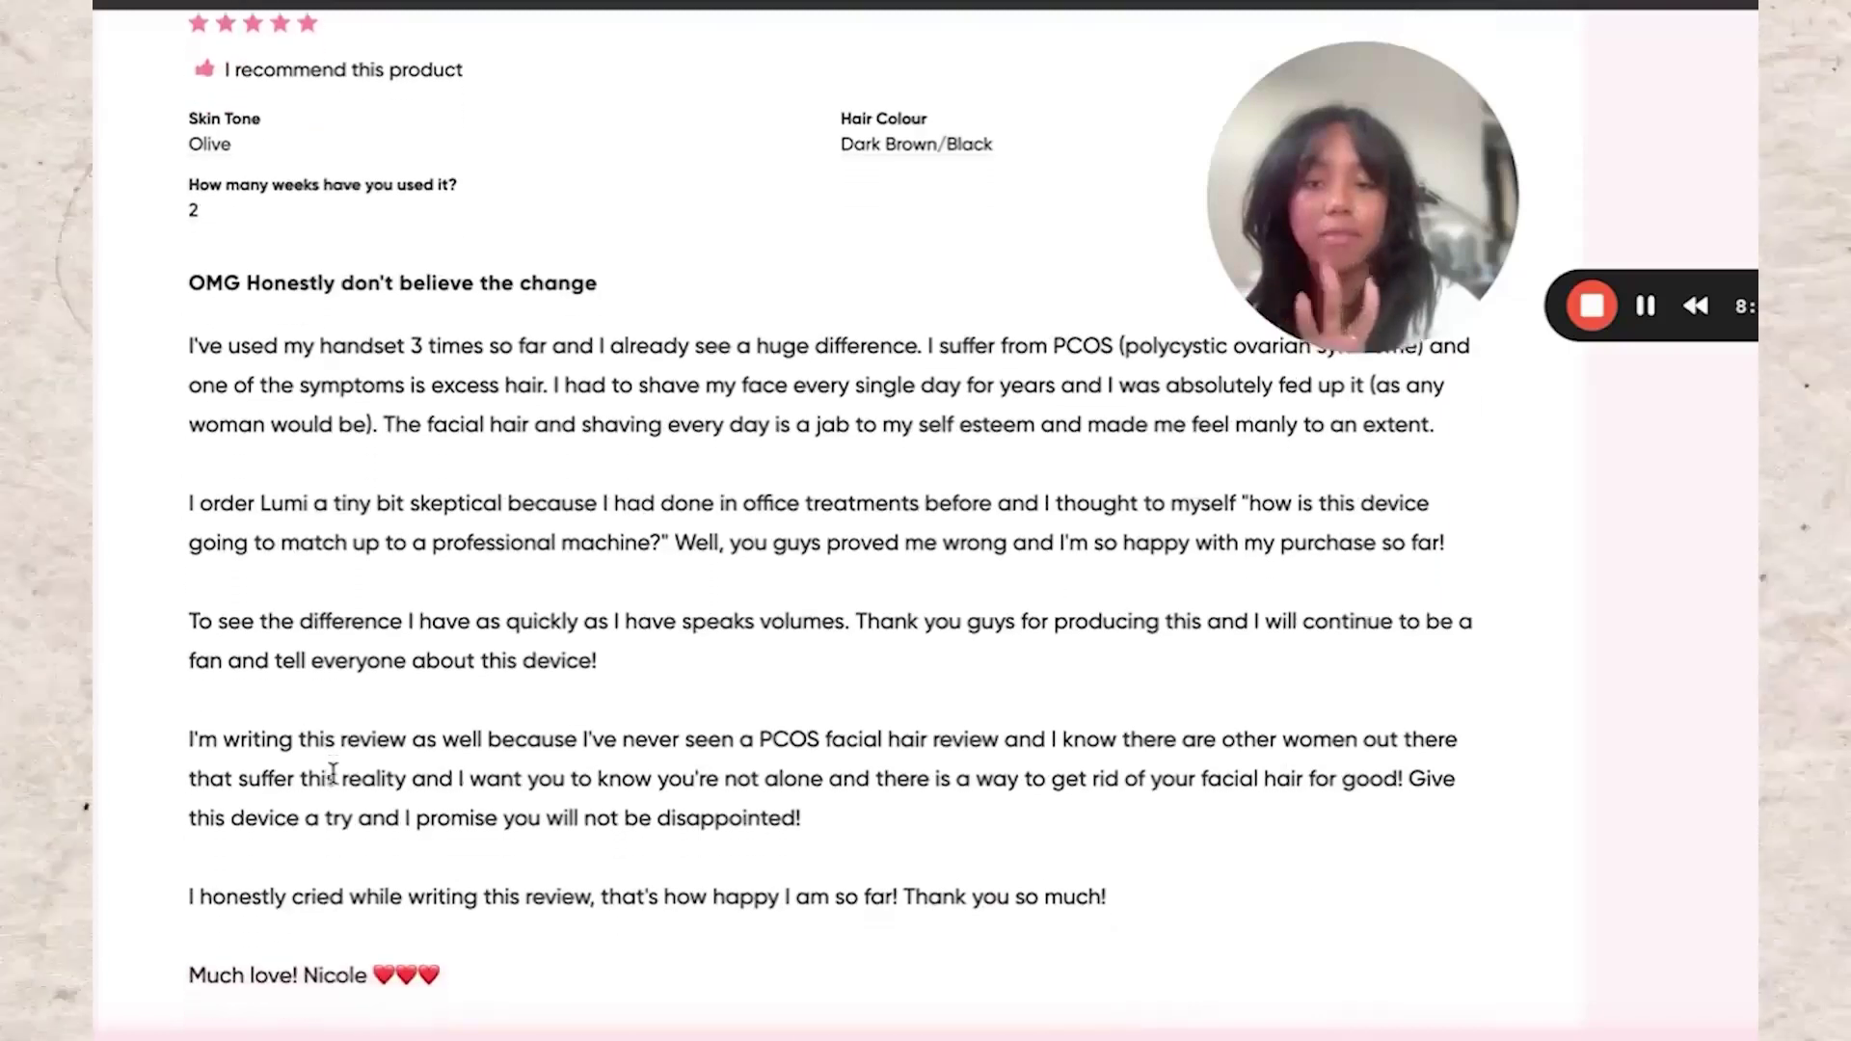
{"action": "scroll", "coordinate": [1069, 794], "scroll_direction": "up", "scroll_amount": 1}
{"action": "scroll", "coordinate": [1069, 794], "scroll_direction": "down", "scroll_amount": 1}
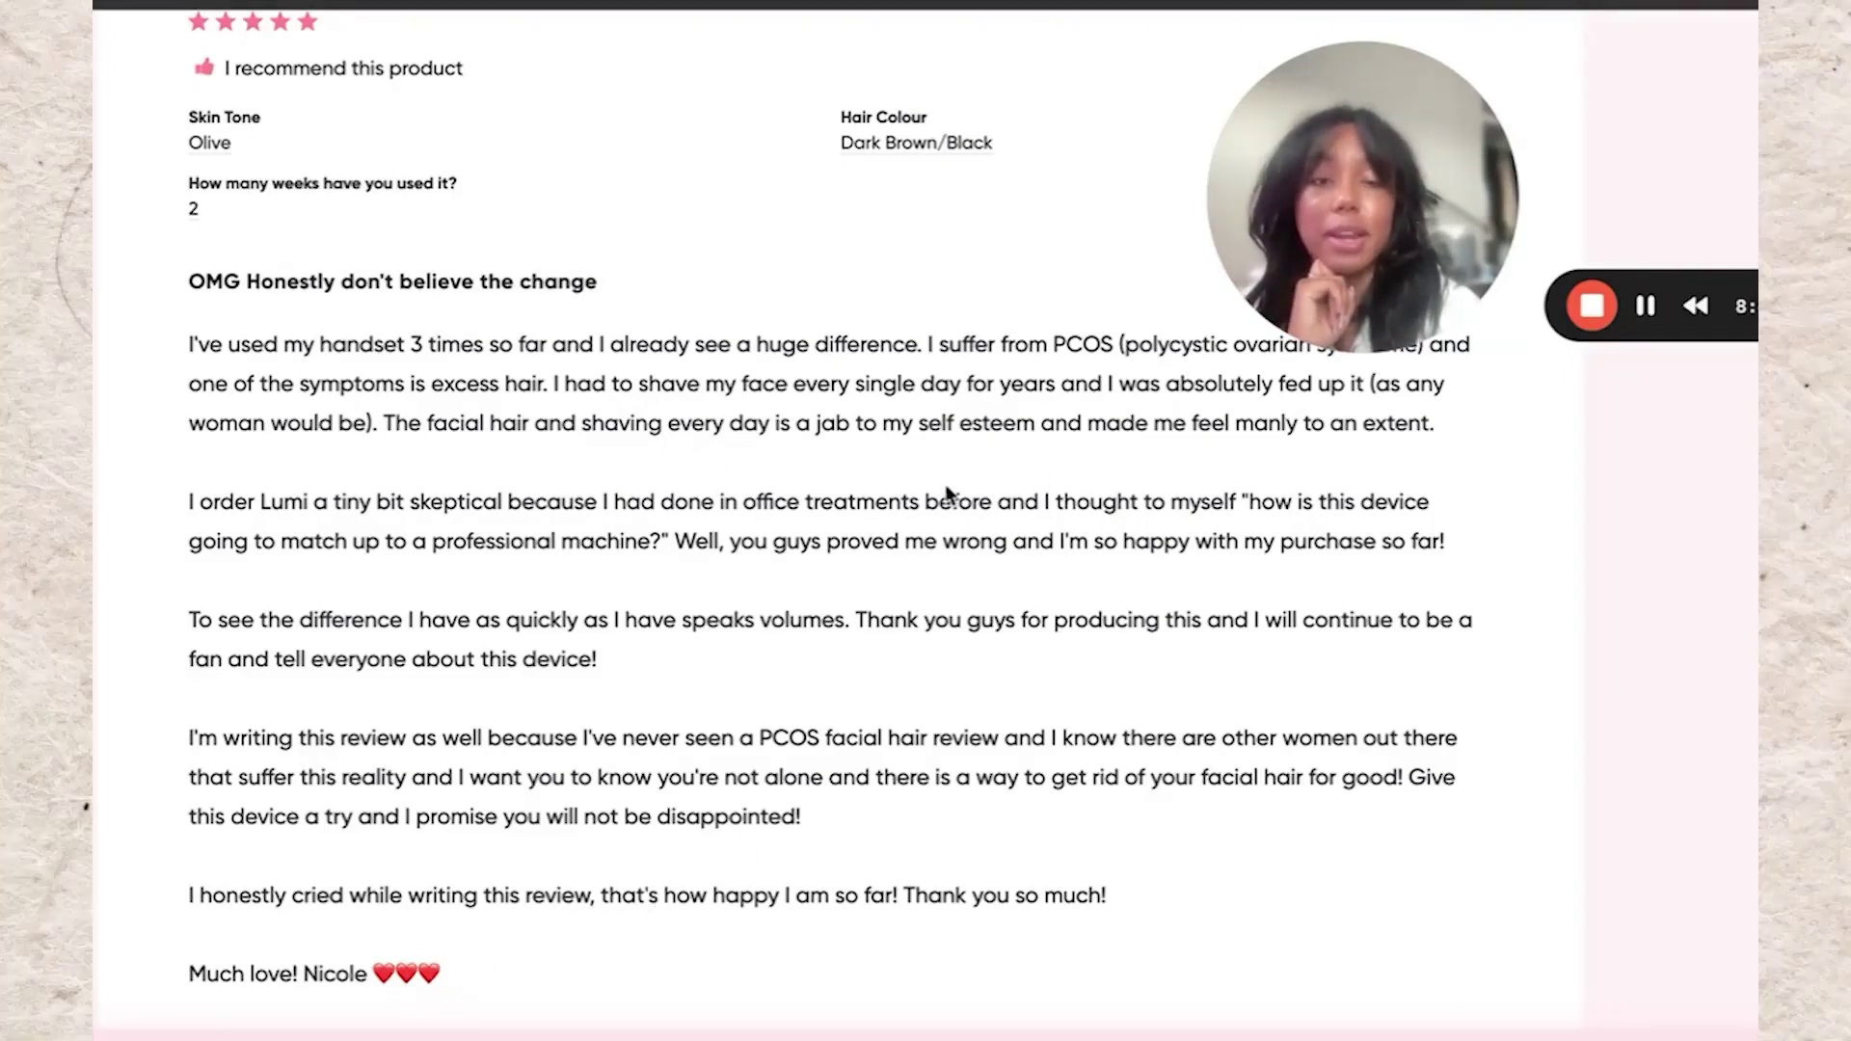
{"action": "scroll", "coordinate": [948, 493], "scroll_direction": "up", "scroll_amount": 1}
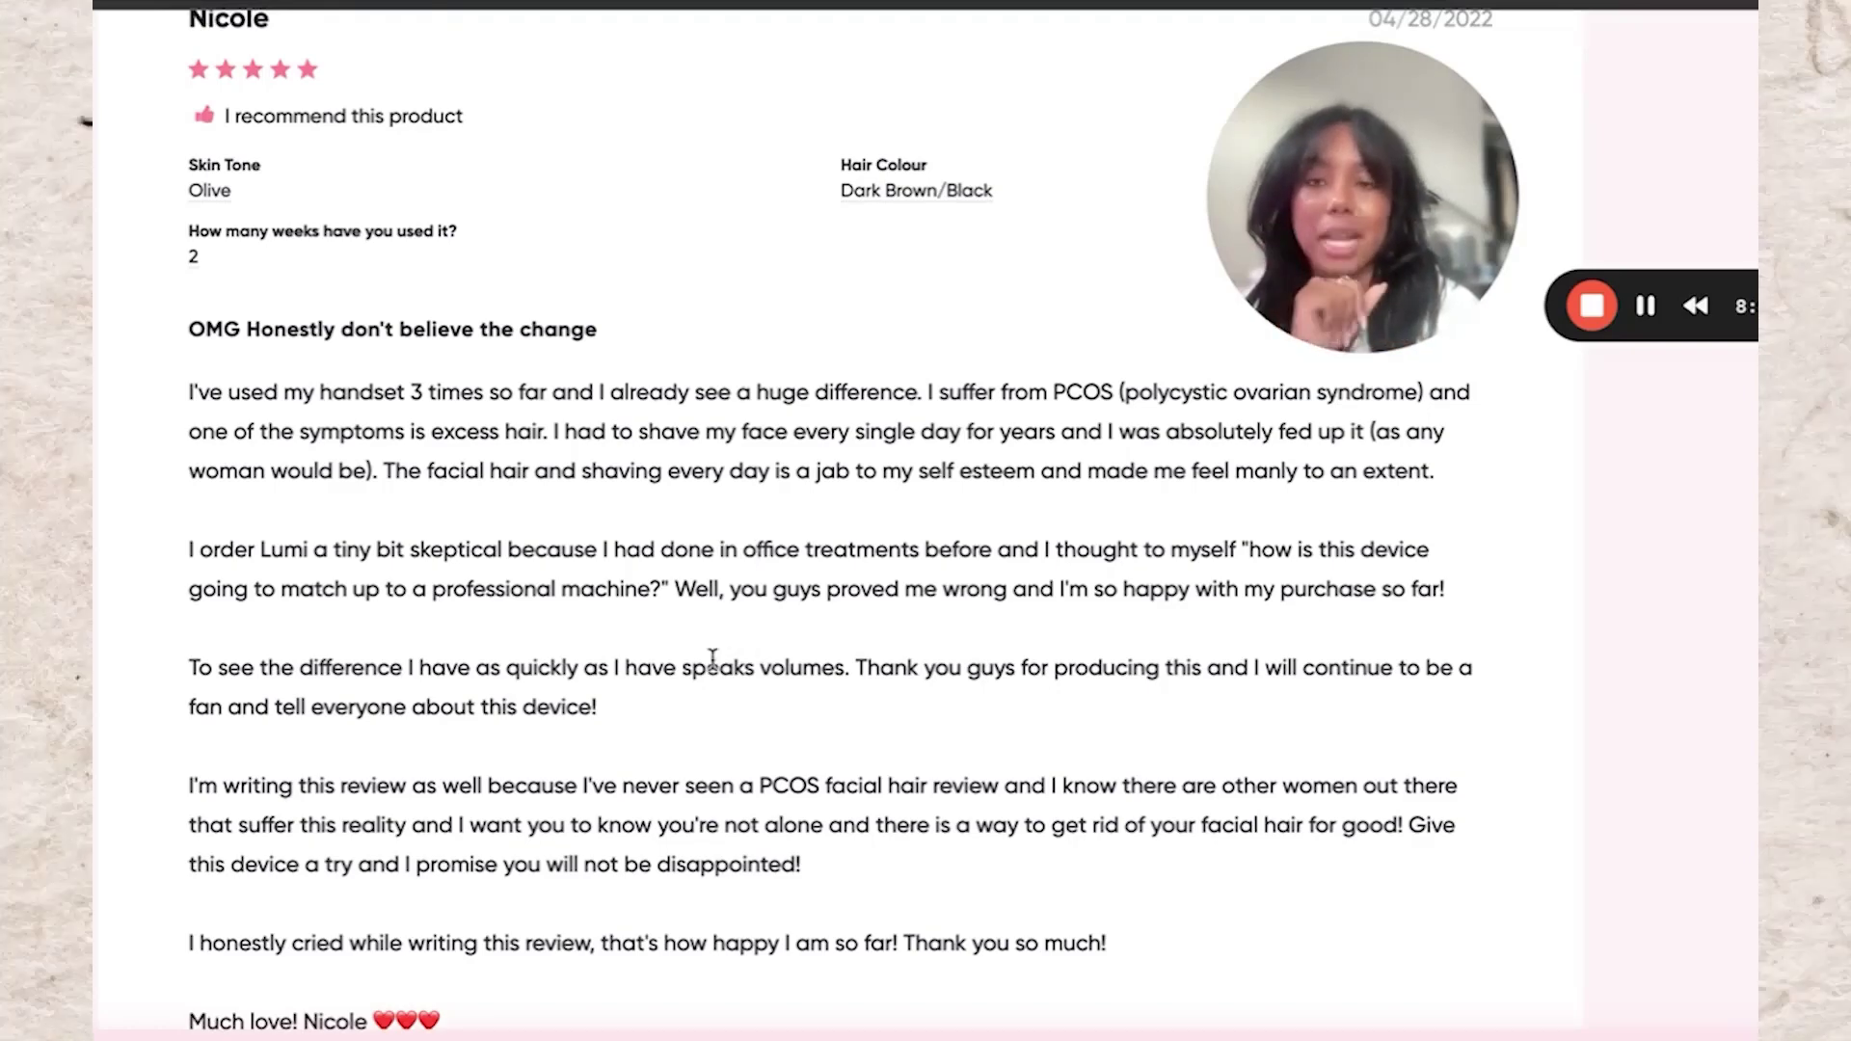
Copy the review text from "I've used my handset 3 times" through "Thank you so much!" into cell A6 of the research spreadsheet's REVIEWS sheet
{"action": "left_click_drag", "start_coordinate": [1168, 940], "coordinate": [434, 630]}
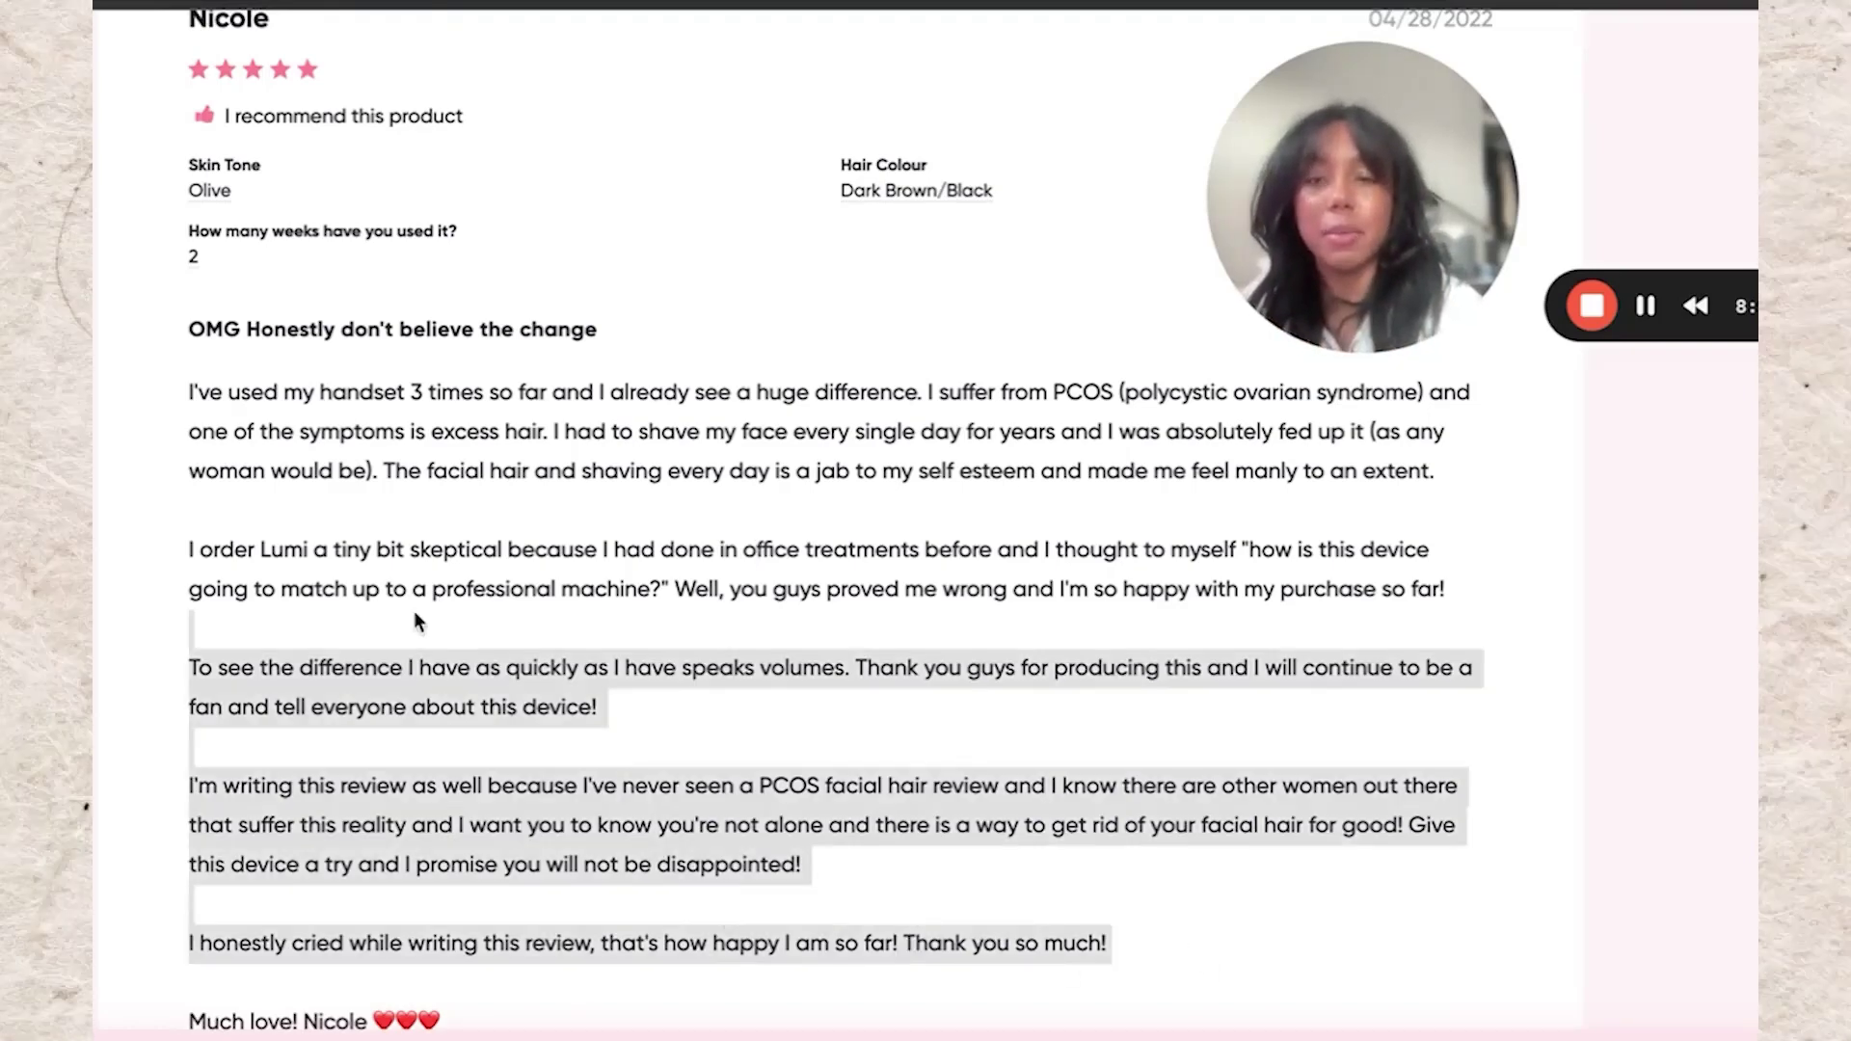
{"action": "scroll", "coordinate": [439, 646], "scroll_direction": "down", "scroll_amount": 1}
{"action": "left_click", "coordinate": [550, 706]}
{"action": "left_click_drag", "start_coordinate": [1116, 941], "coordinate": [191, 387]}
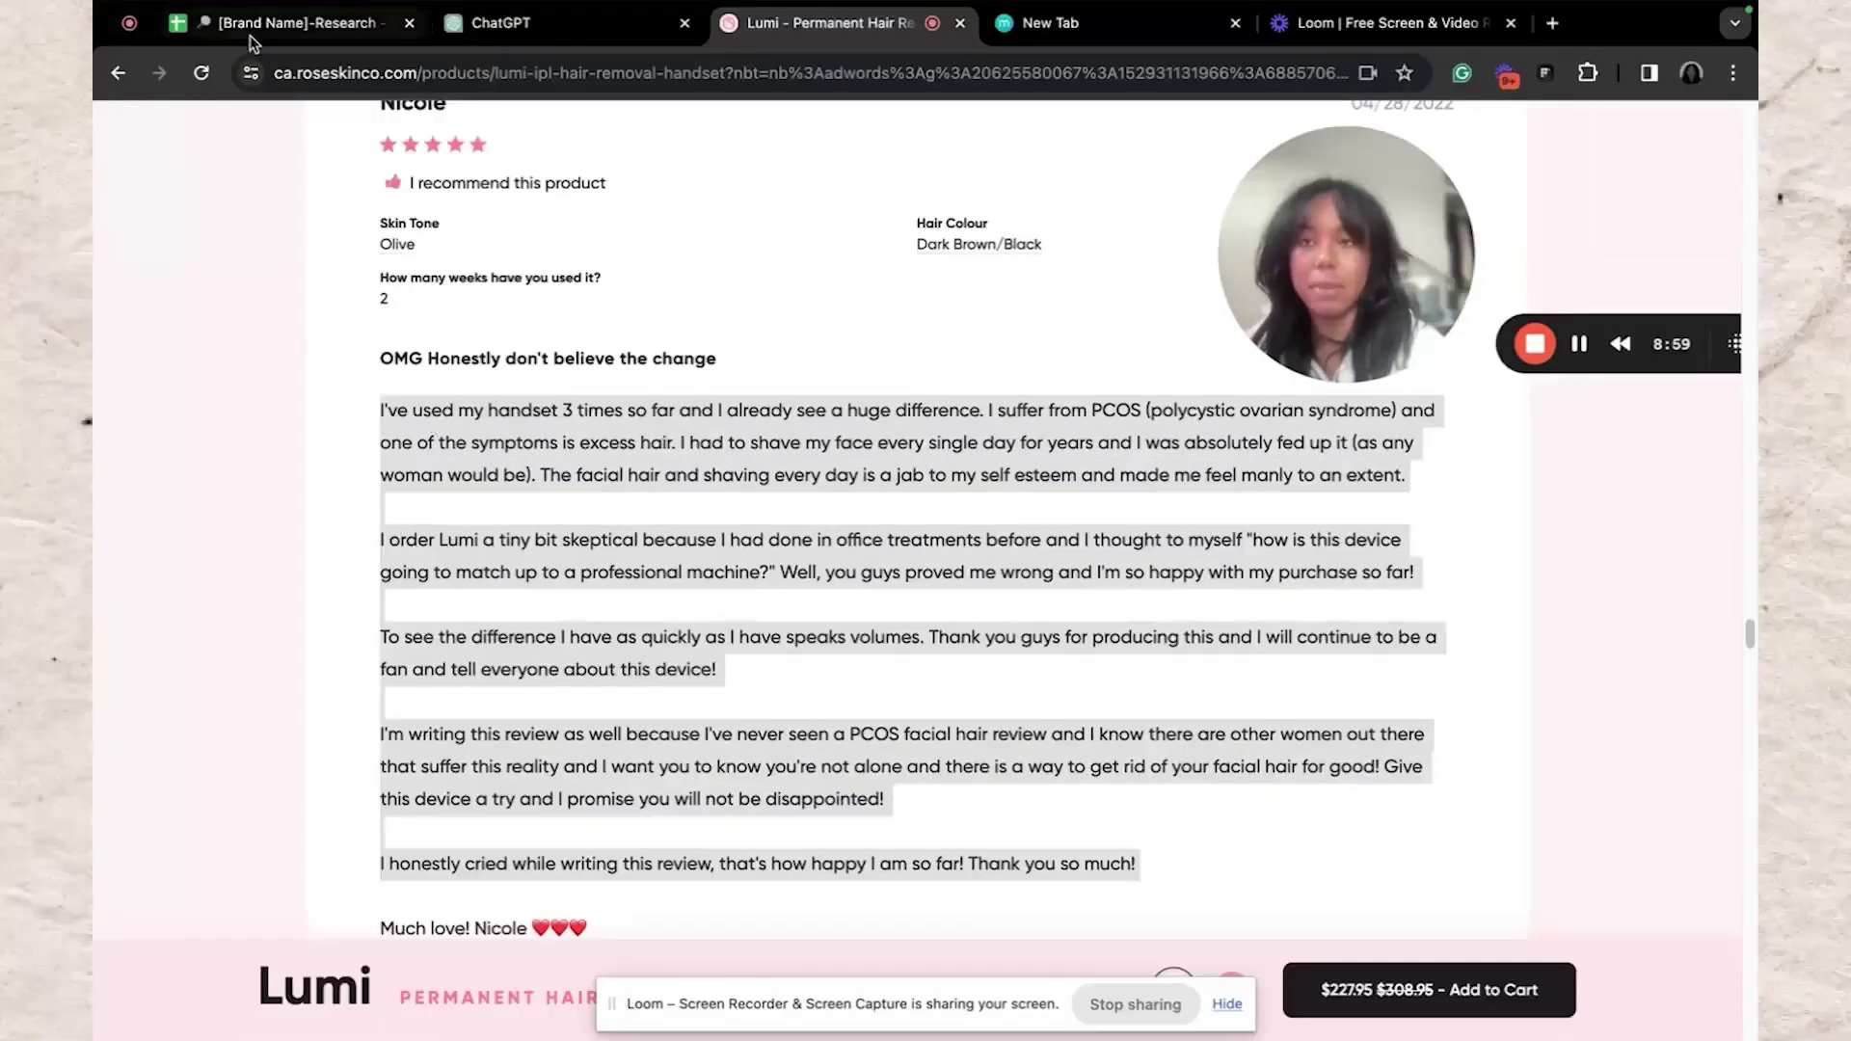
{"action": "left_click", "coordinate": [279, 22]}
{"action": "left_click", "coordinate": [282, 826]}
{"action": "type", "text": "I've used my handset 3 times so far and I already see a huge difference. I suffer from PCOS (polycystic ovarian syndrome) and one of the symptoms is excess hair. I had to shave my face every single day for years and I was absolutely fed up it (as any woman would be). The facial hair and shaving every day is a jab to my self esteem and made me feel manly to an extent.  I order Lumi a tiny bit skeptical because I had done in office treatments before and I thought to myself \"how is this device going to match up to a professional machine?\" Well, you guys proved me wrong and I'm so happy with my purchase so far!  To see the difference I have as quickly as I have speaks volumes. Thank you guys for producing this and I will continue to be a fan and tell everyone about this device!  I'm writing this review as well because I've never seen a PCOS facial hair review and I know there are other women out there that suffer this reality and I want you to know you're not alone and there is a way to get rid of your facial hair for good! Give this device a try and I promise you will not be disappointed!  I honestly cried while writing this review, that's how happy I am so far! Thank you so much!"}
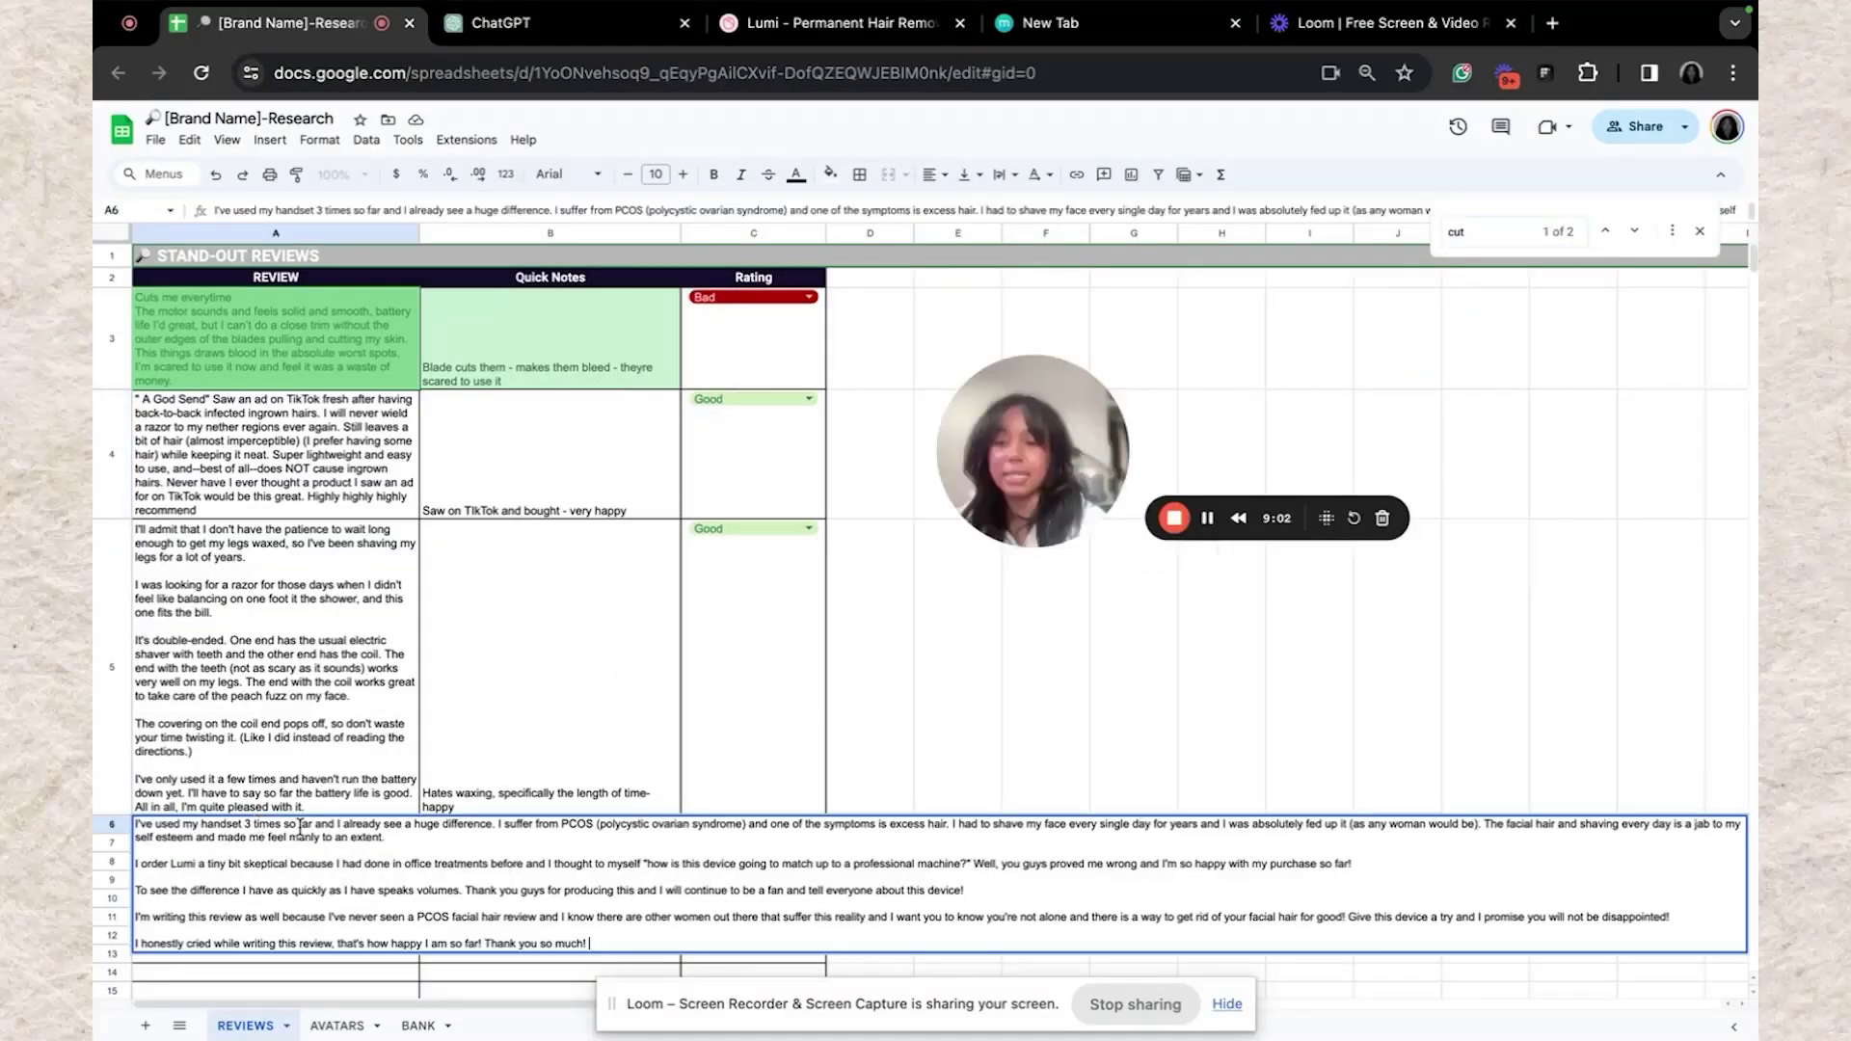
Finish the pasted review entry in cell A6 with its text wrapped within the column
{"action": "left_click", "coordinate": [1008, 177]}
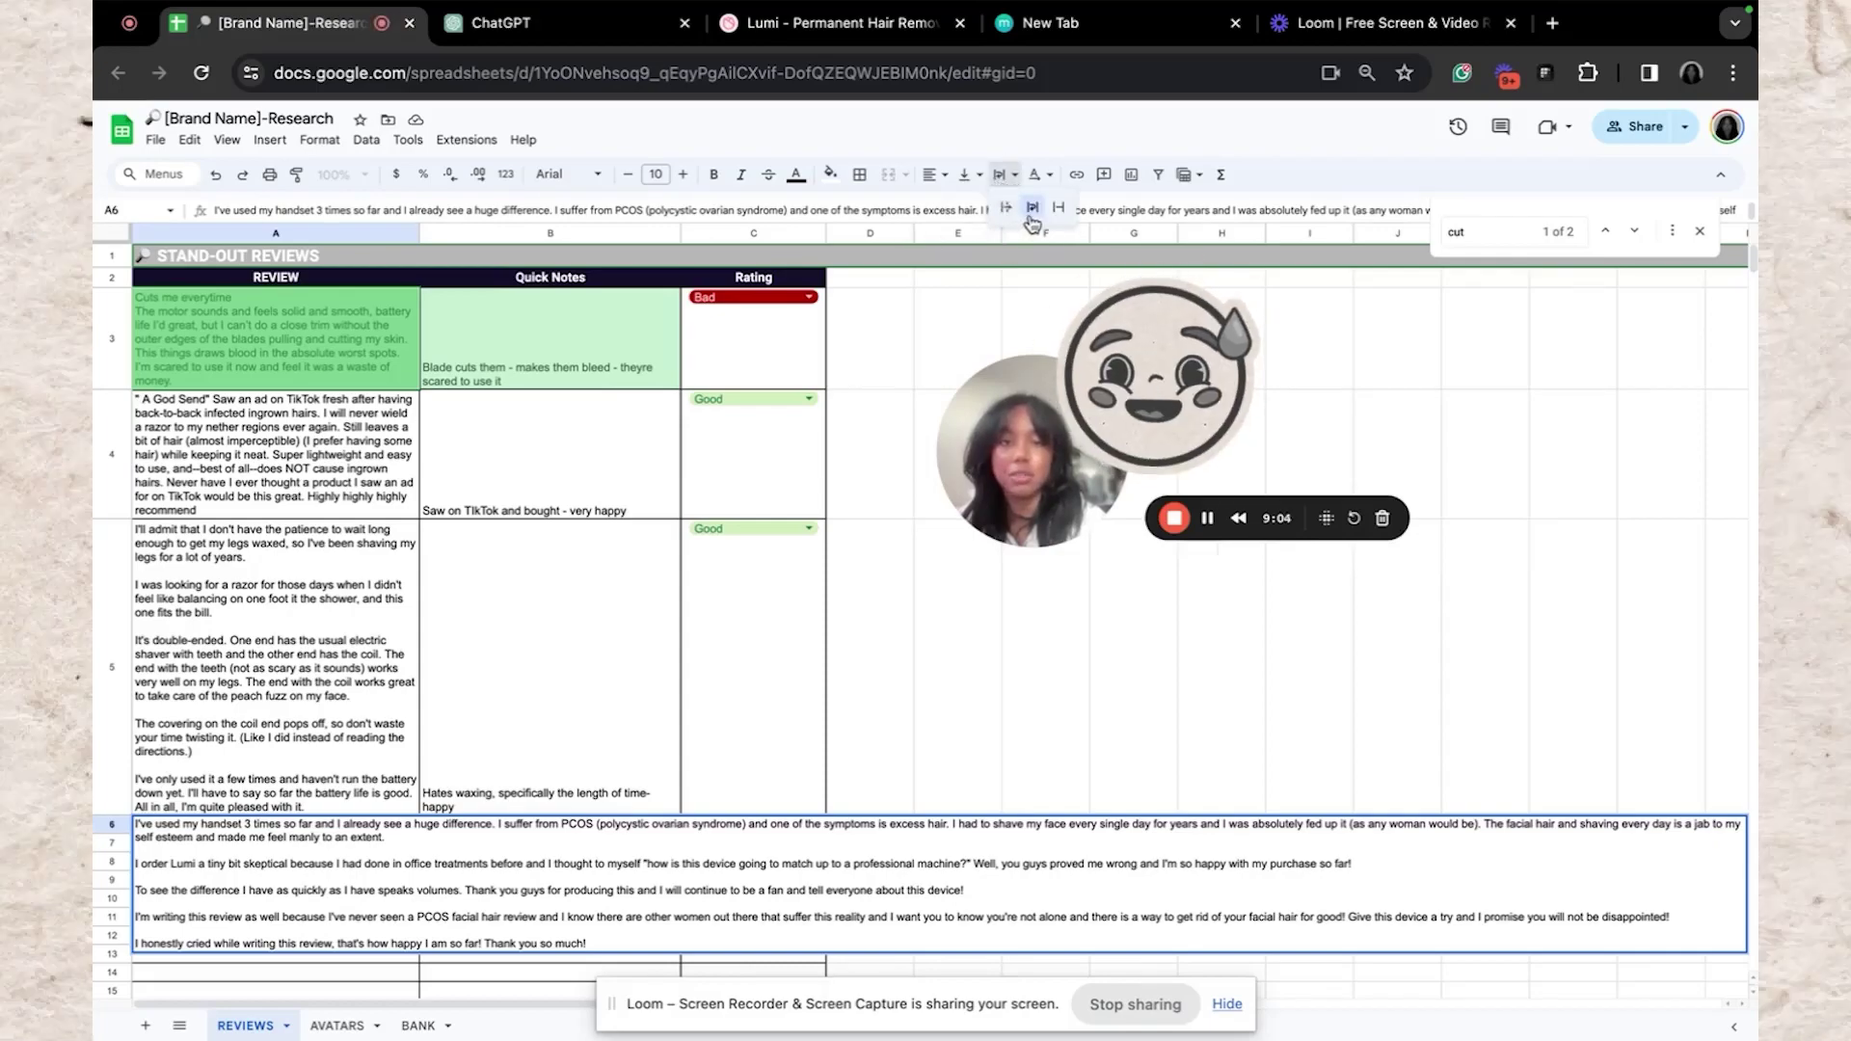
{"action": "left_click", "coordinate": [1005, 206]}
{"action": "left_click", "coordinate": [888, 695]}
{"action": "scroll", "coordinate": [562, 664], "scroll_direction": "down", "scroll_amount": 15}
{"action": "scroll", "coordinate": [562, 663], "scroll_direction": "up", "scroll_amount": 15}
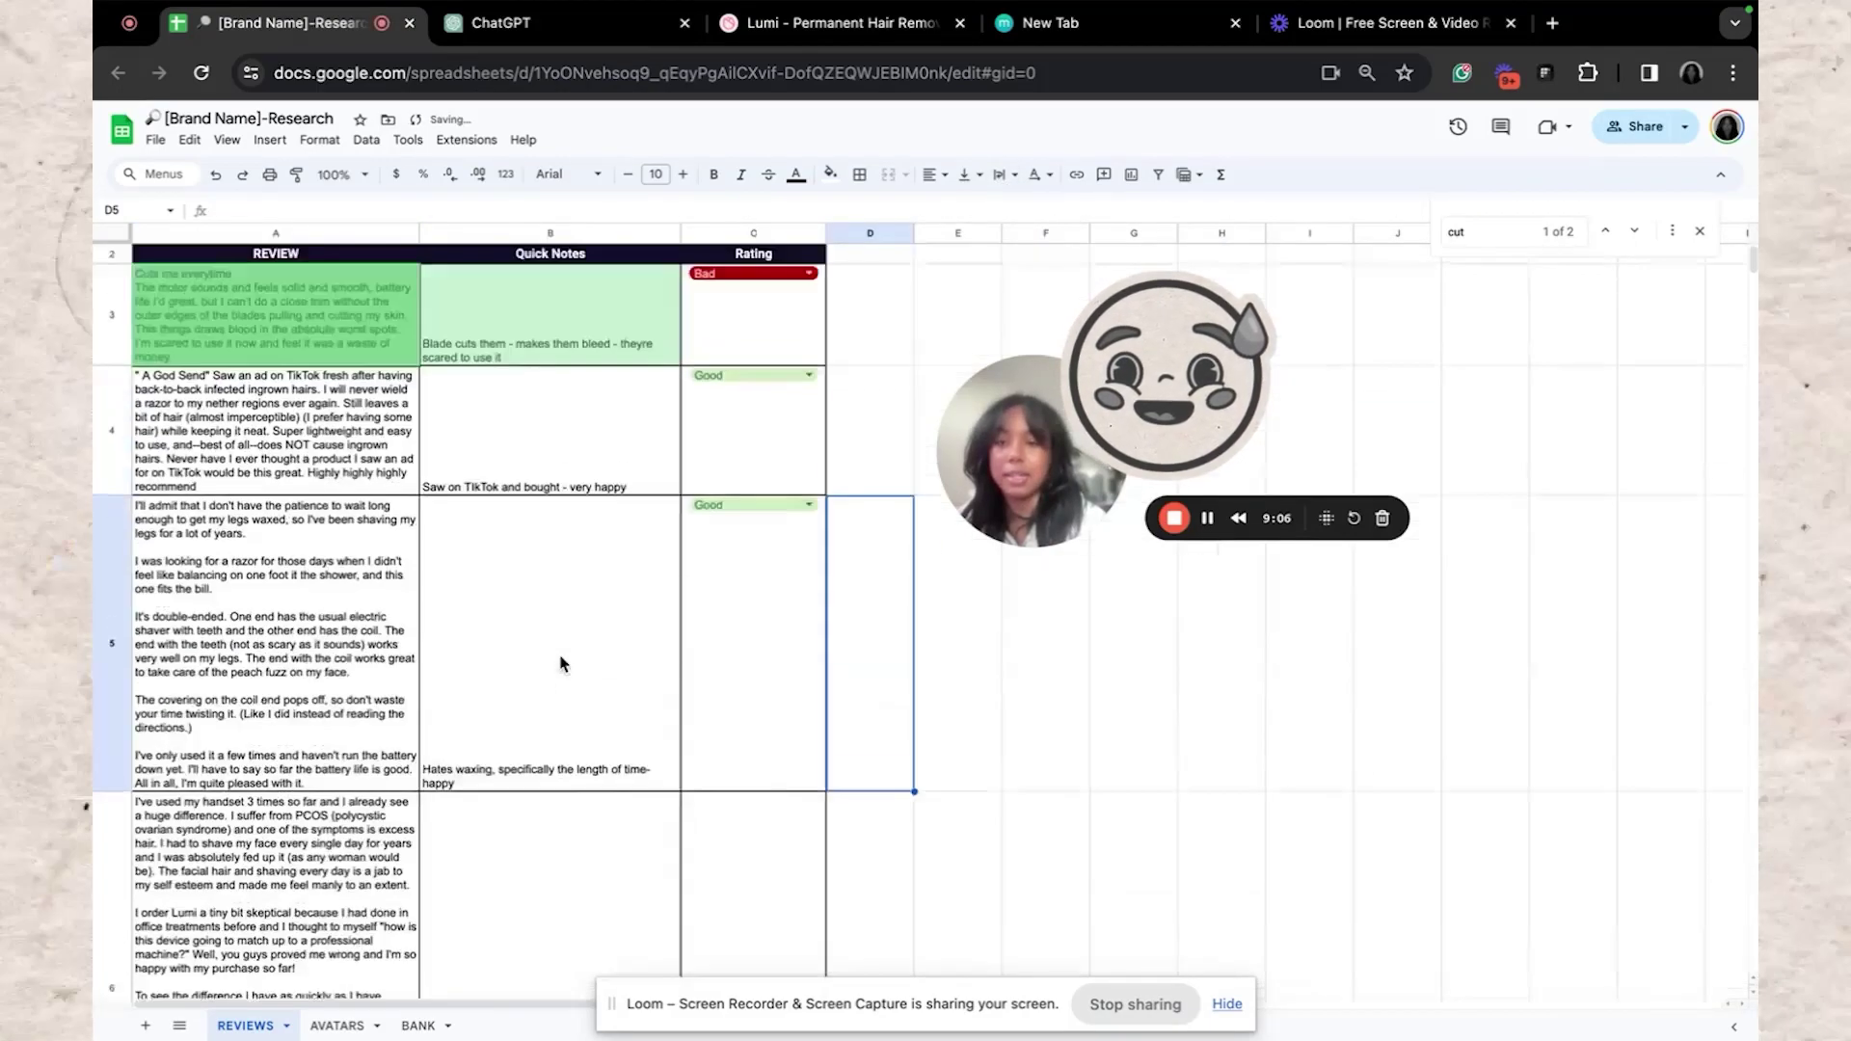
Add the quick note "Has PCOS is happy with product" in cell B6 beside the pasted review
{"action": "scroll", "coordinate": [564, 665], "scroll_direction": "down", "scroll_amount": 1}
{"action": "scroll", "coordinate": [562, 664], "scroll_direction": "down", "scroll_amount": 3}
{"action": "left_click", "coordinate": [562, 661]}
{"action": "type", "text": "has PCOS is "}
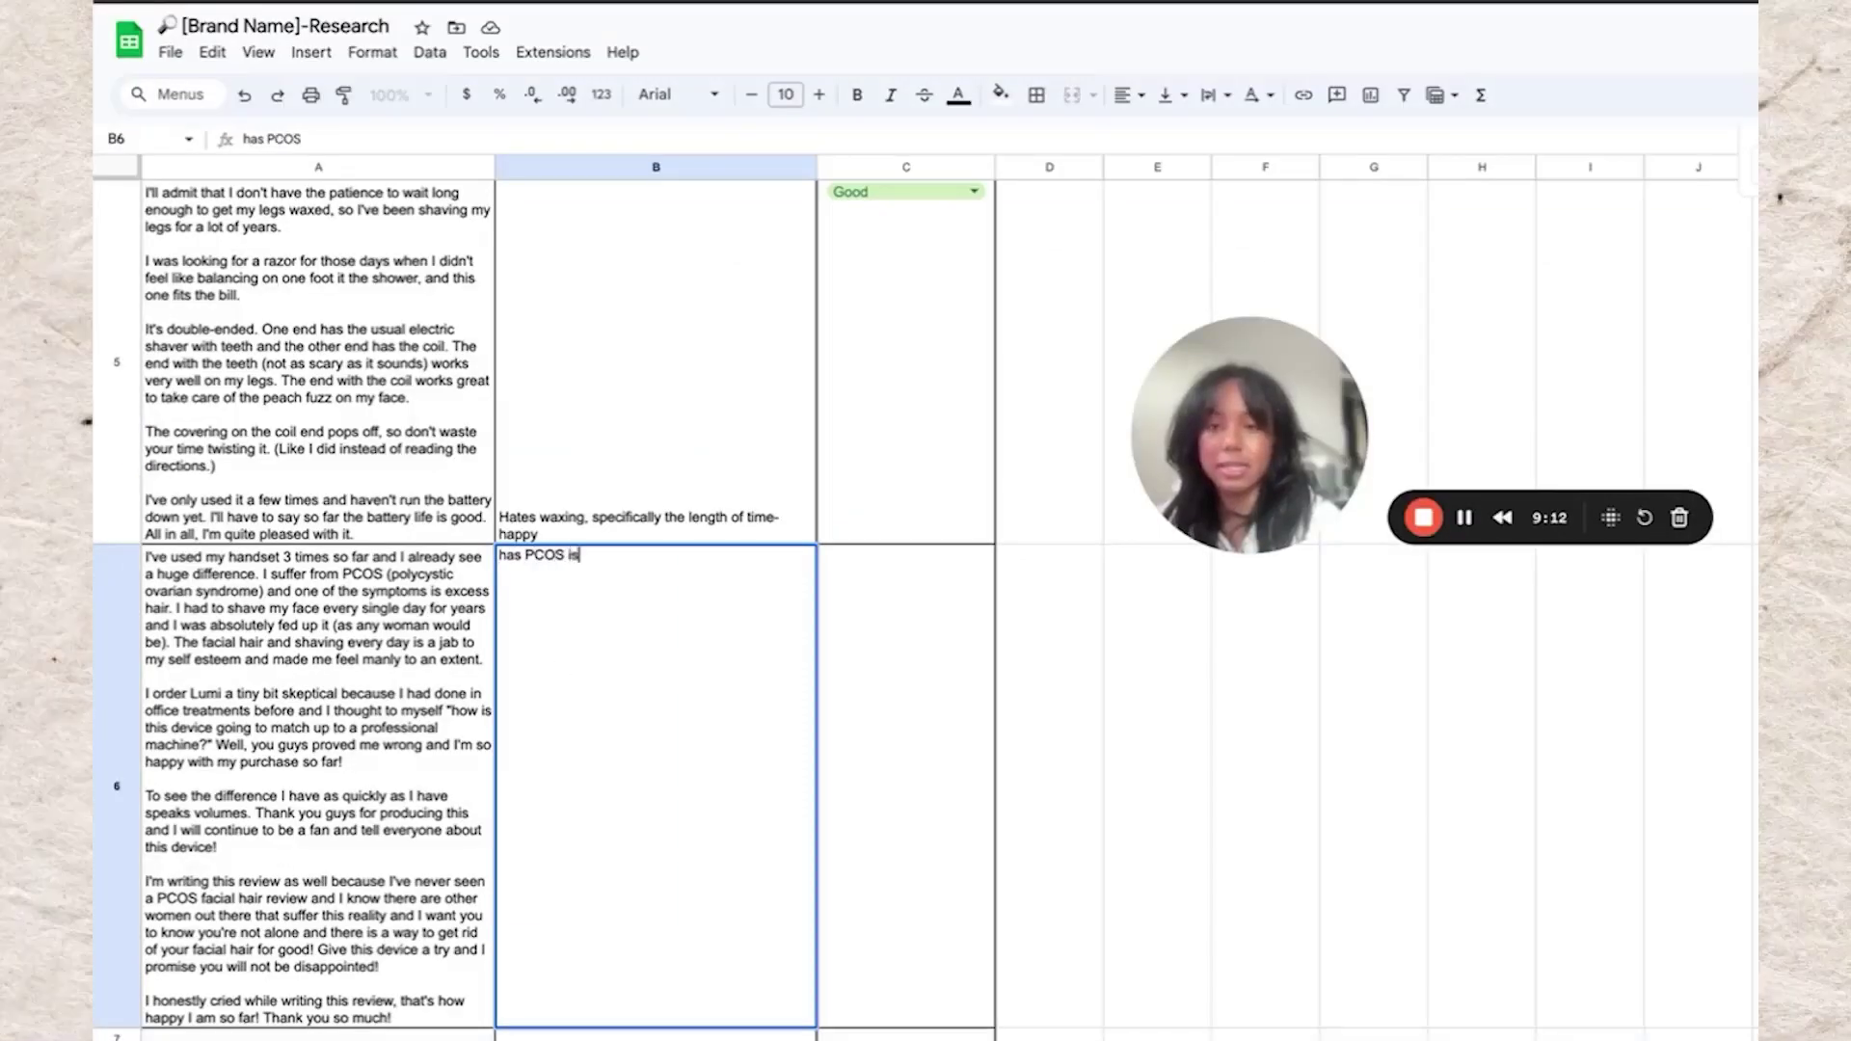
{"action": "type", "text": "happy with product"}
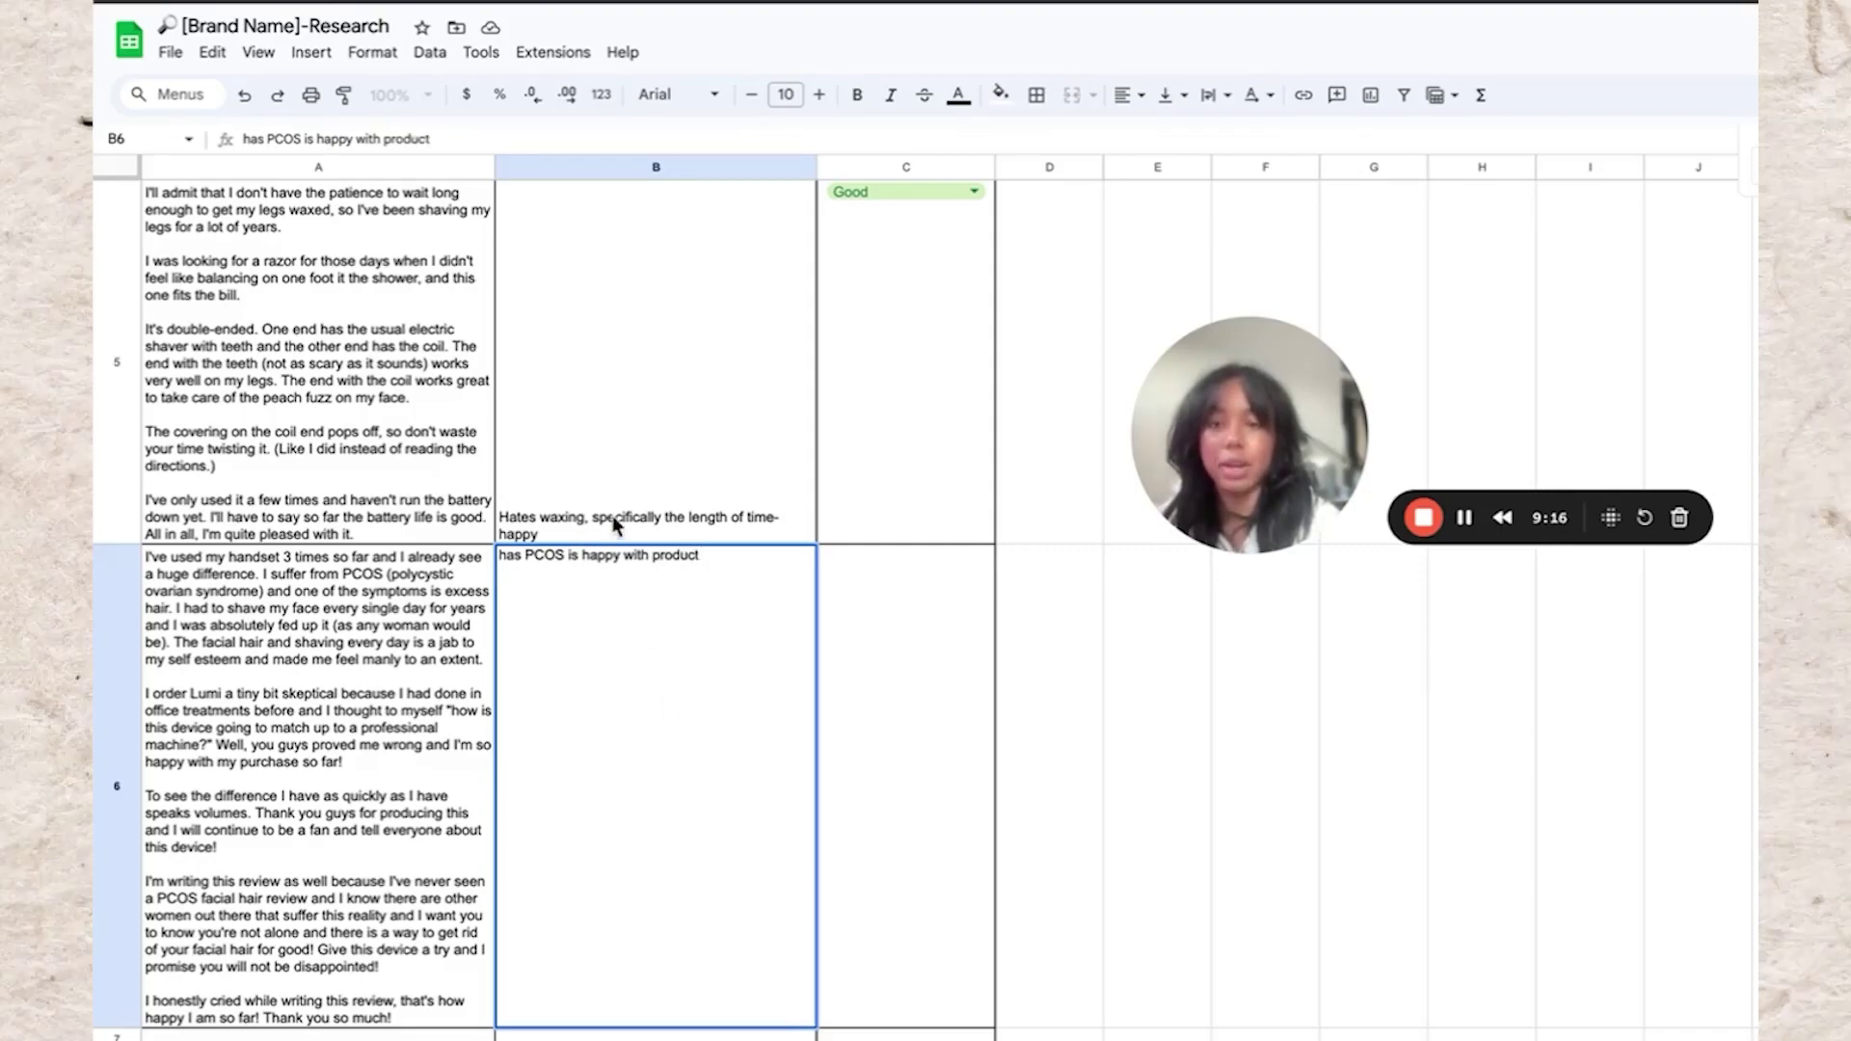
{"action": "key", "text": "BackSpace"}
{"action": "type", "text": "H"}
{"action": "left_click", "coordinate": [820, 651]}
{"action": "scroll", "coordinate": [849, 597], "scroll_direction": "up", "scroll_amount": 3}
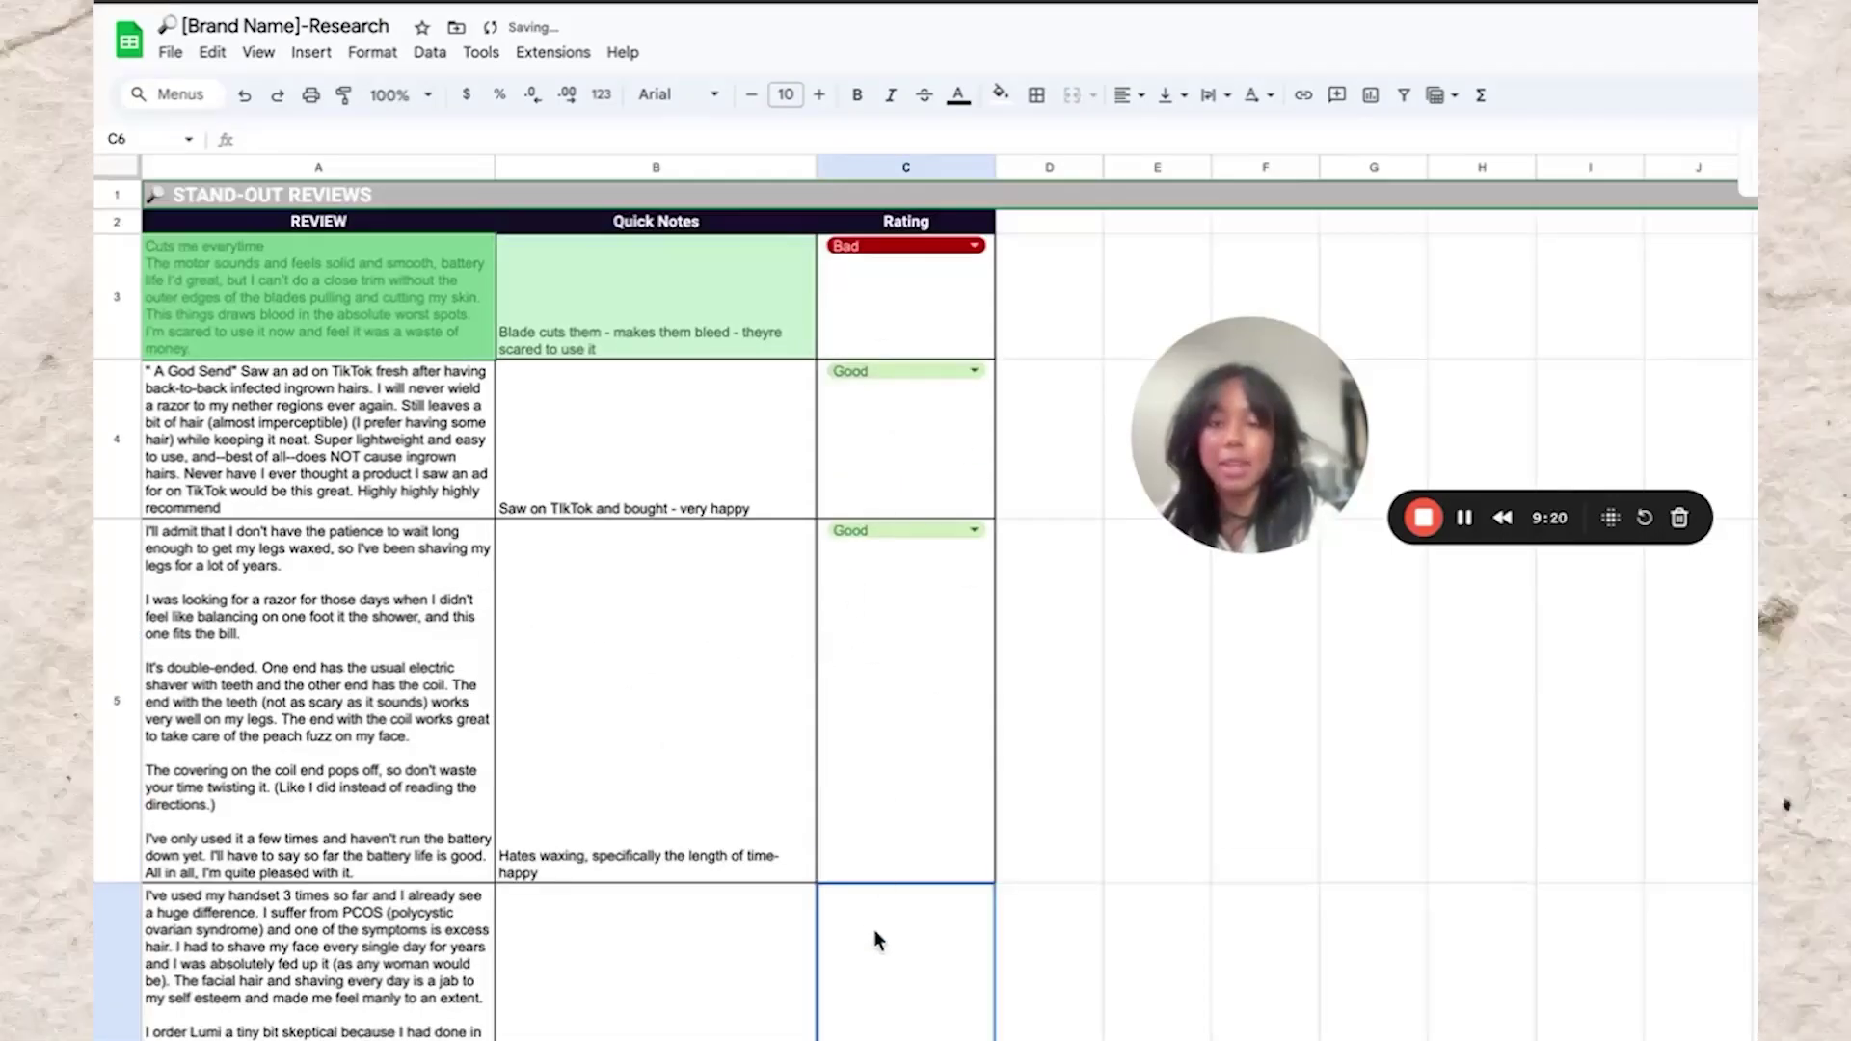
Copy the Good rating from the review in row 5 into the Rating cell C6
{"action": "scroll", "coordinate": [873, 936], "scroll_direction": "down", "scroll_amount": 1}
{"action": "left_click", "coordinate": [924, 684]}
{"action": "key", "text": "super+c"}
{"action": "left_click", "coordinate": [902, 898]}
{"action": "key", "text": "super+v"}
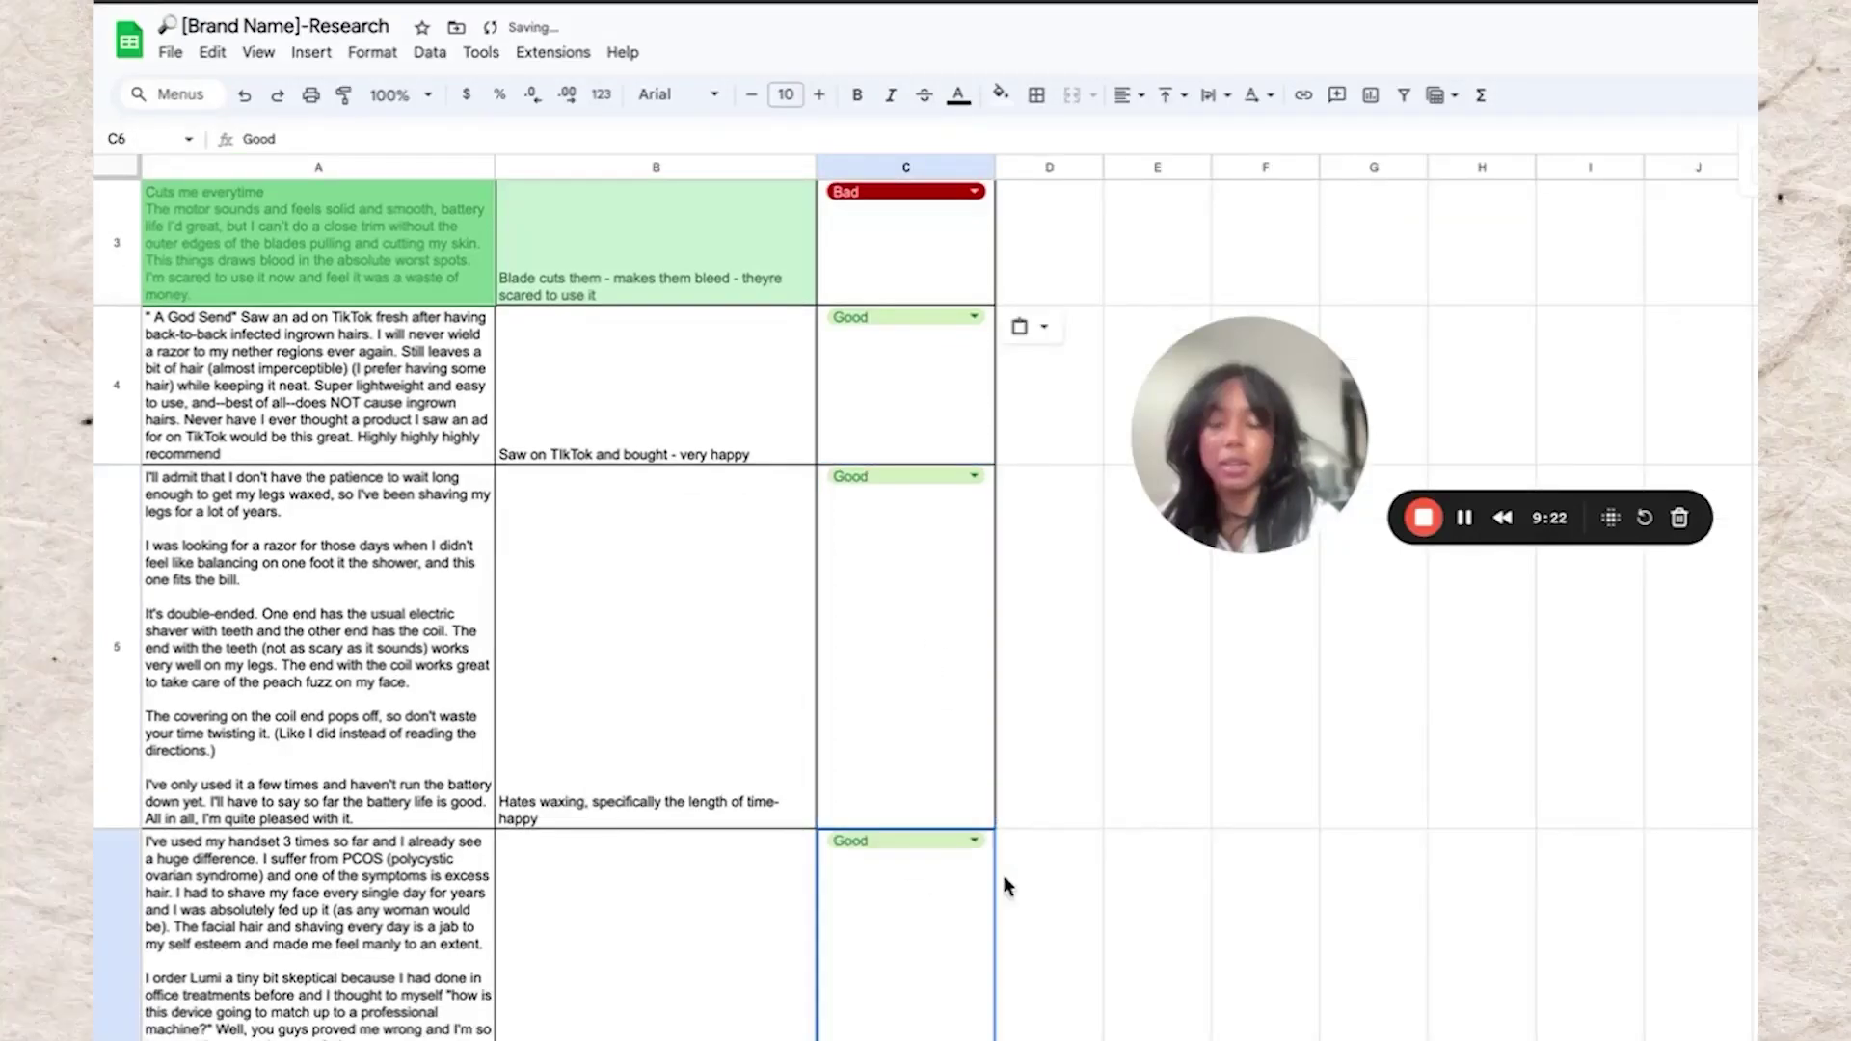
{"action": "left_click", "coordinate": [829, 33]}
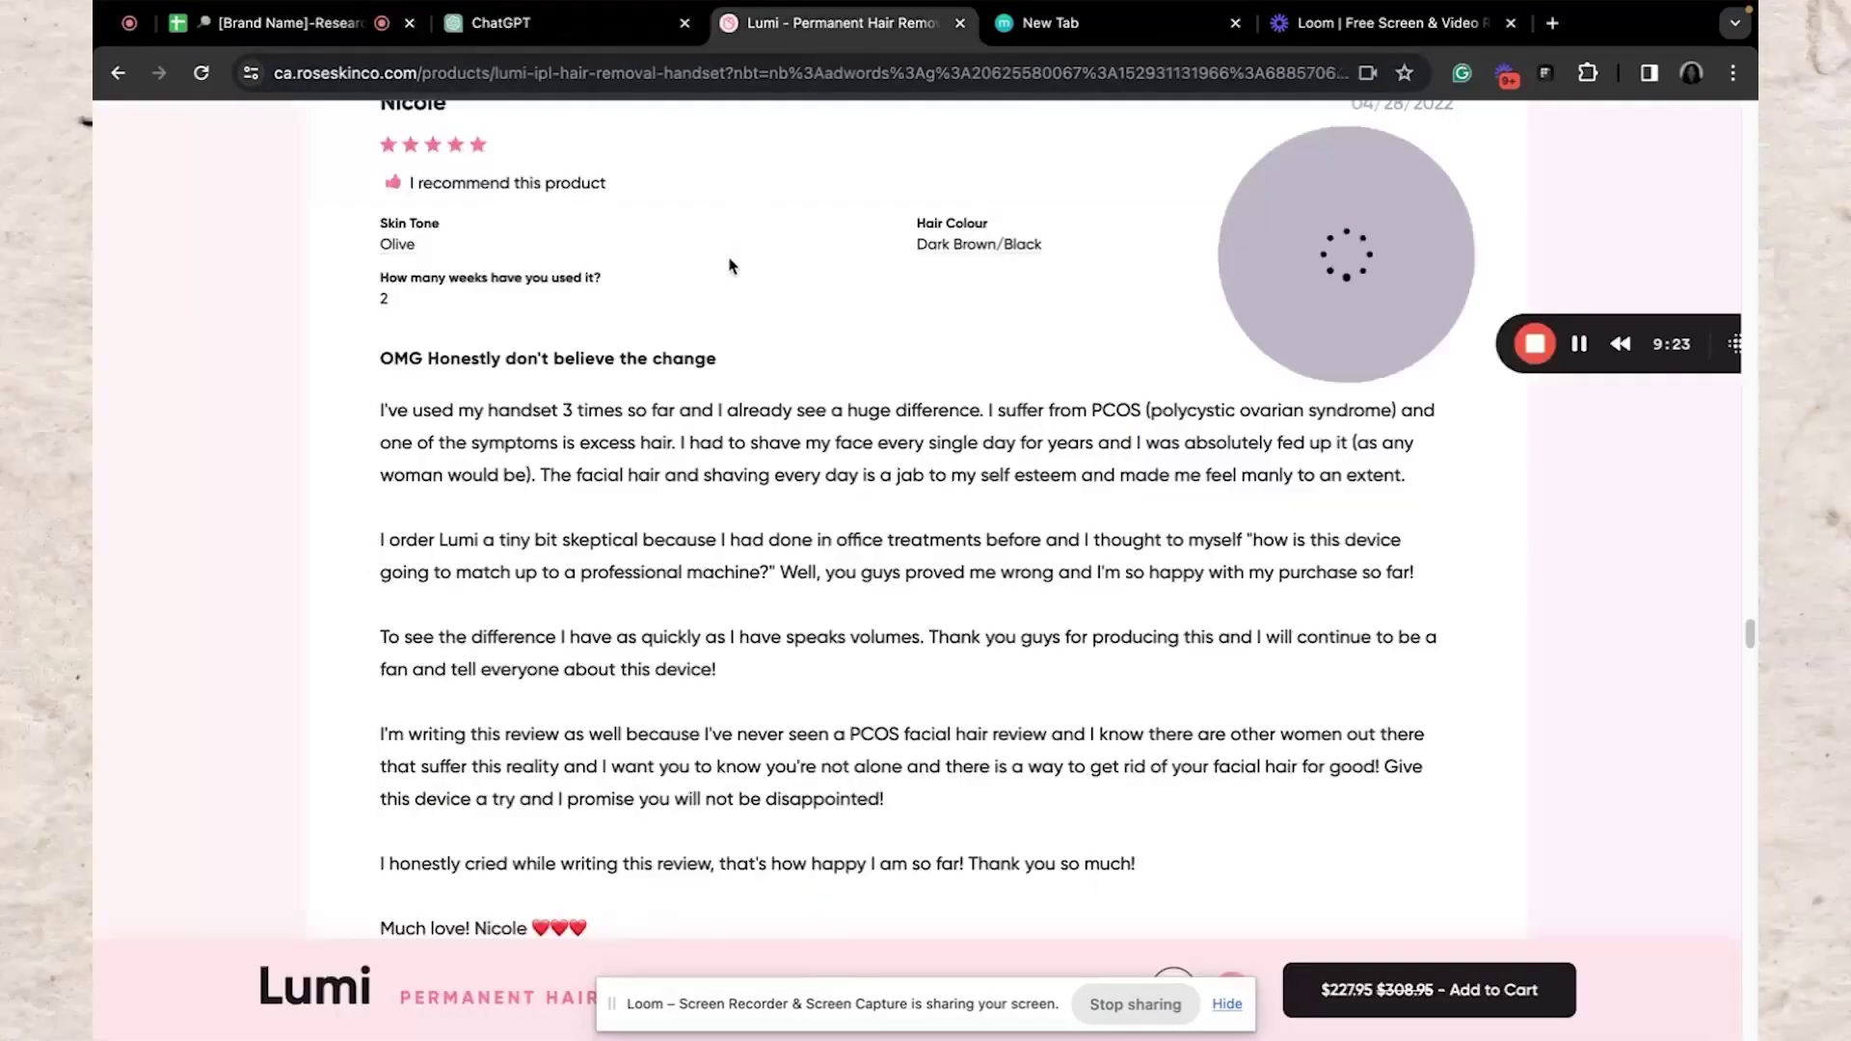
{"action": "scroll", "coordinate": [730, 266], "scroll_direction": "up", "scroll_amount": 1}
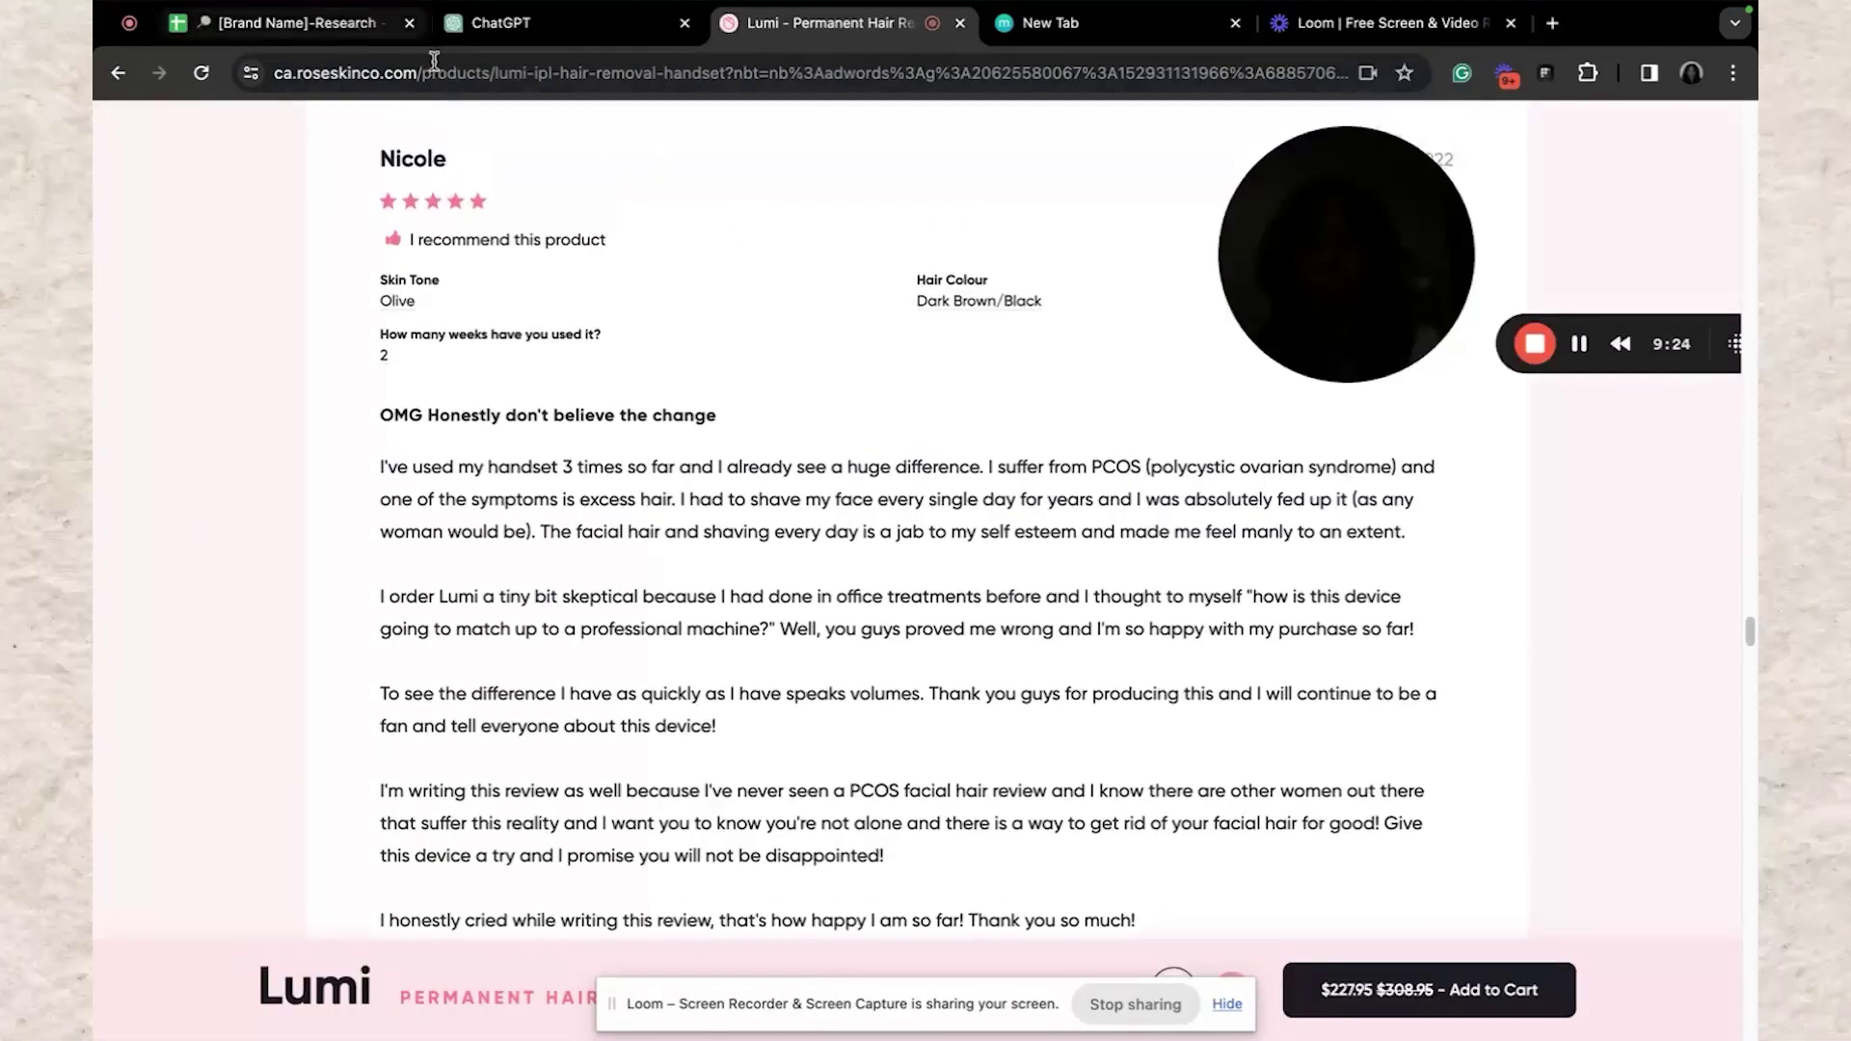
{"action": "left_click", "coordinate": [355, 33]}
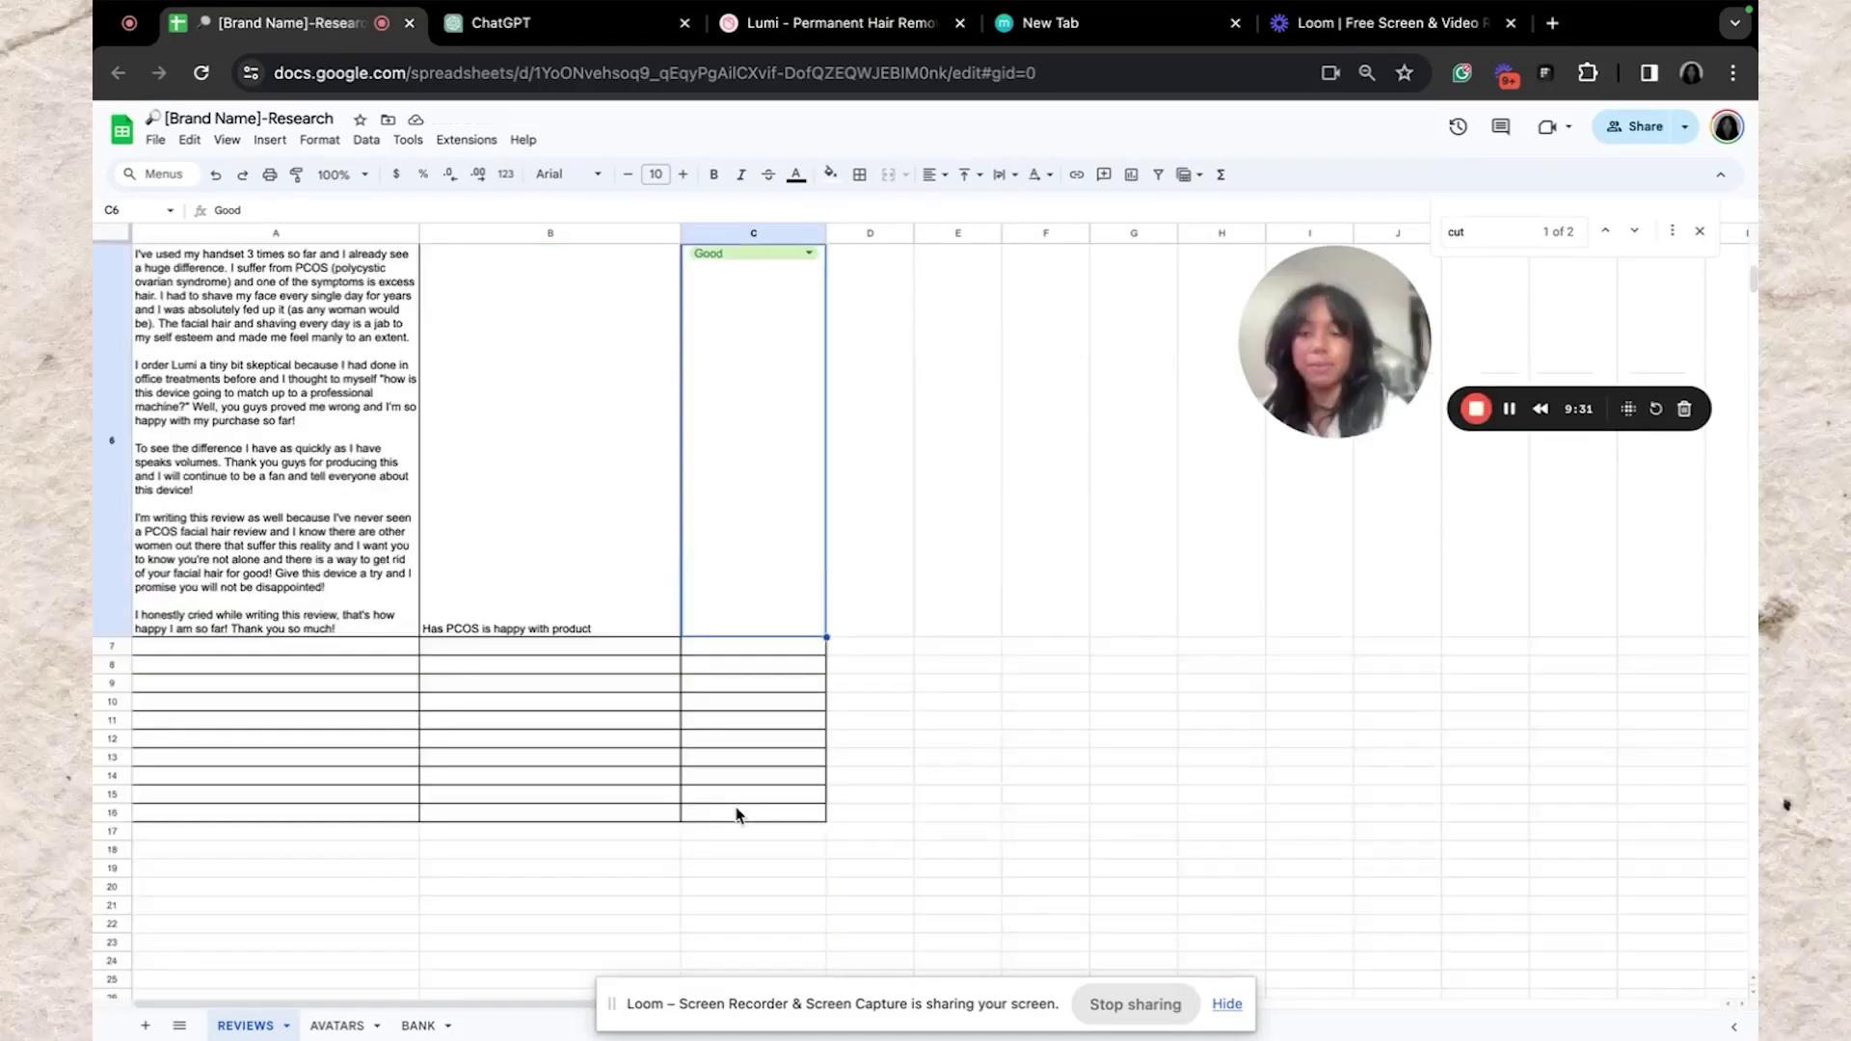
Insert a new column directly before the Rating column in the STAND-OUT REVIEWS table
{"action": "scroll", "coordinate": [738, 815], "scroll_direction": "up", "scroll_amount": 5}
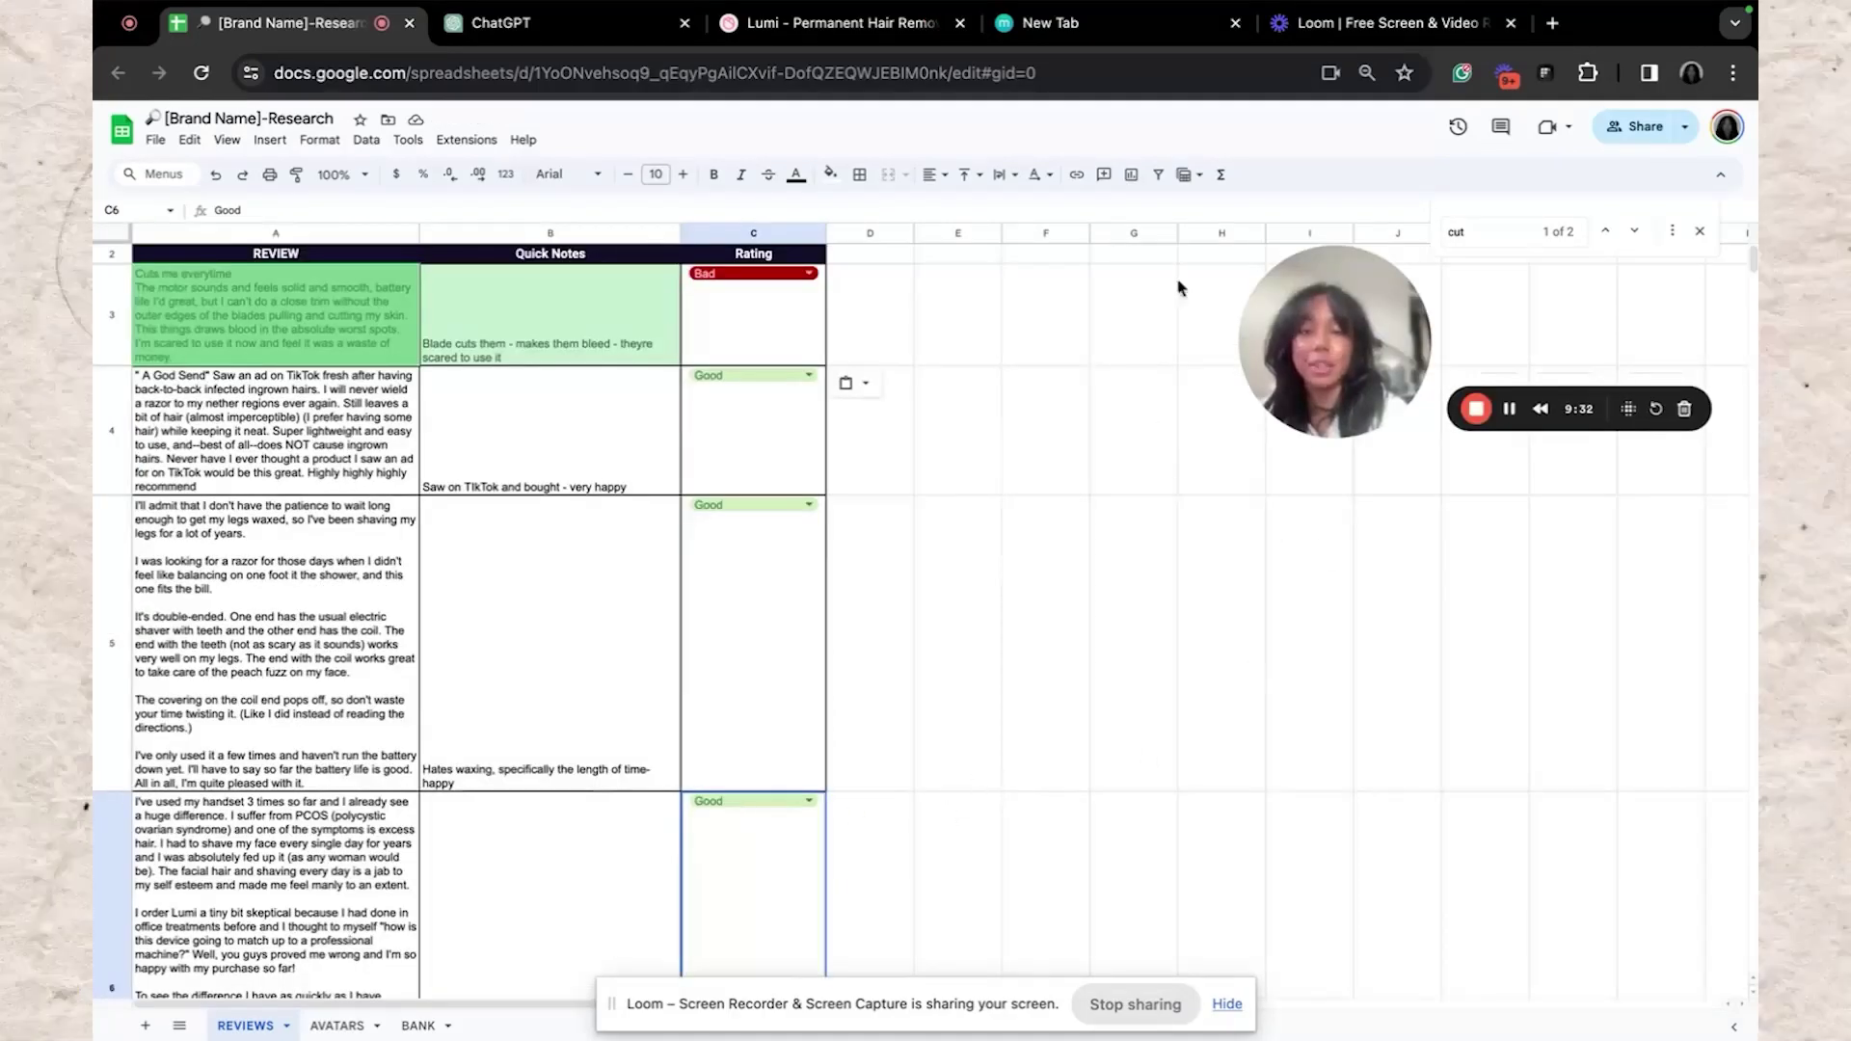
{"action": "left_click", "coordinate": [806, 258]}
{"action": "right_click", "coordinate": [806, 263]}
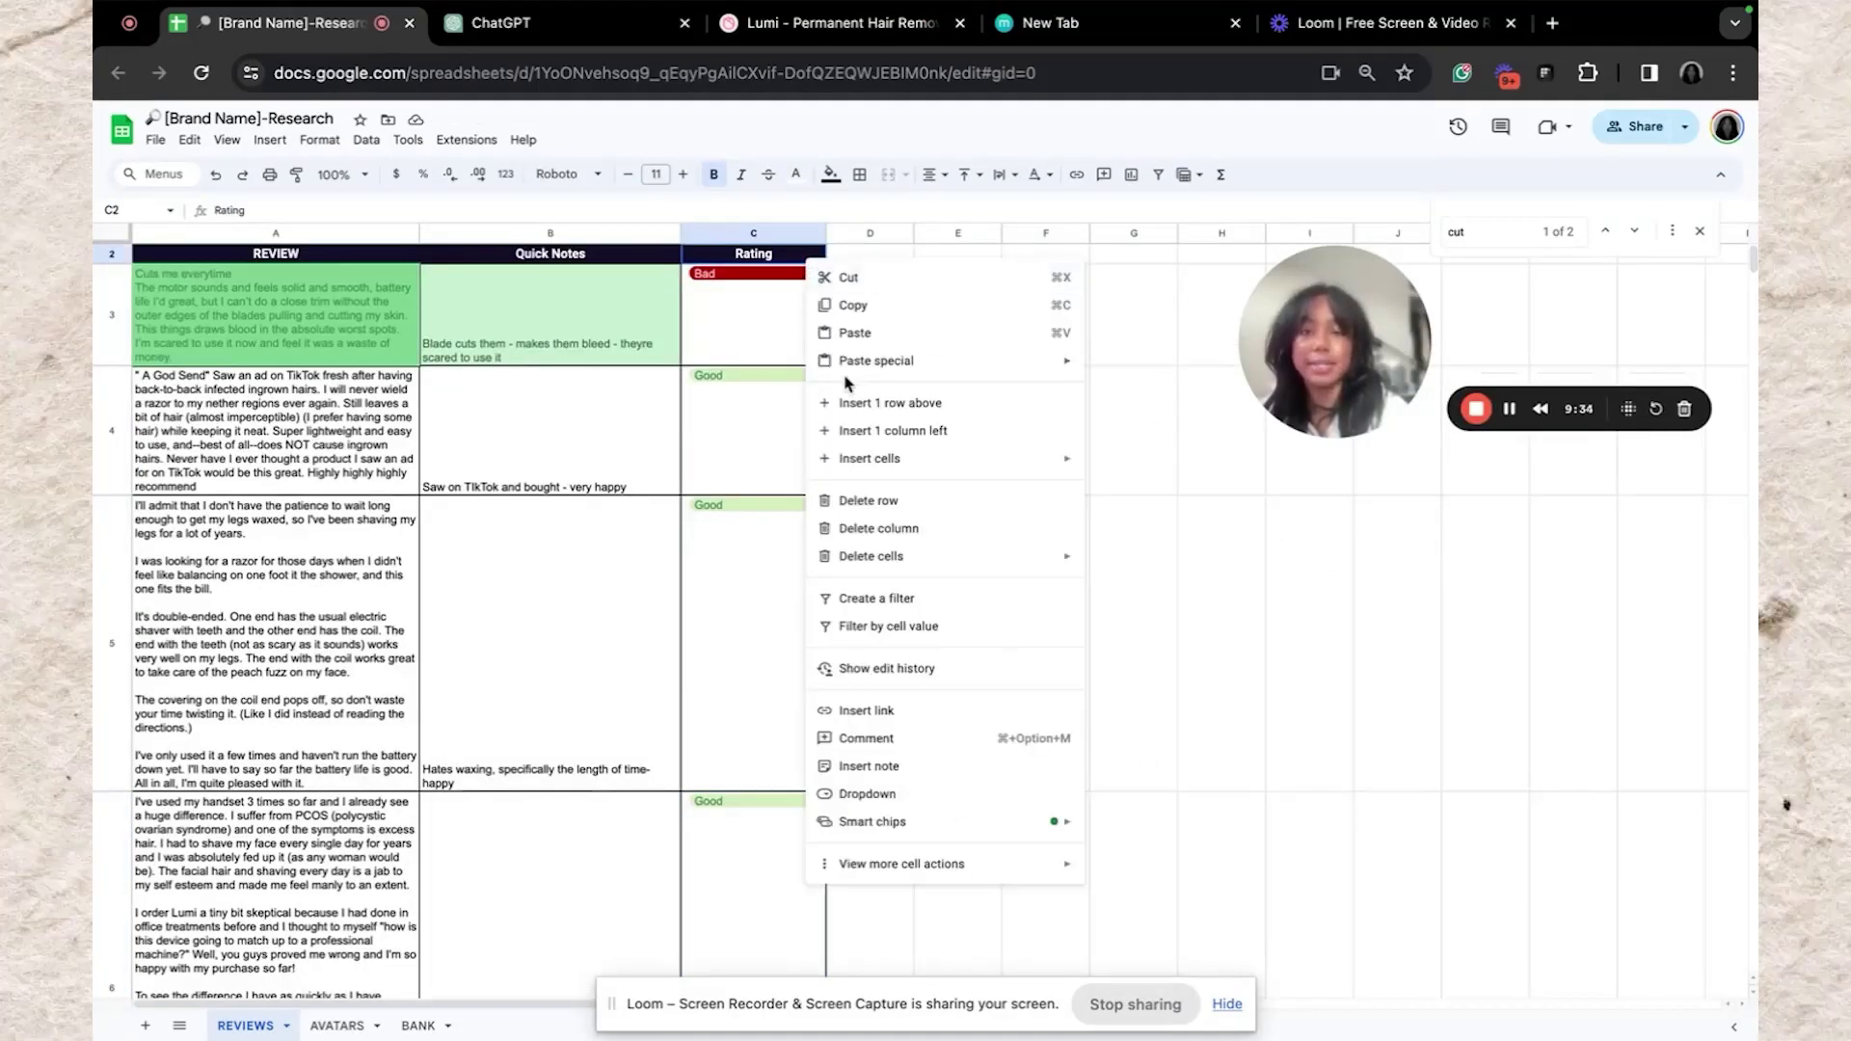
{"action": "left_click", "coordinate": [940, 431]}
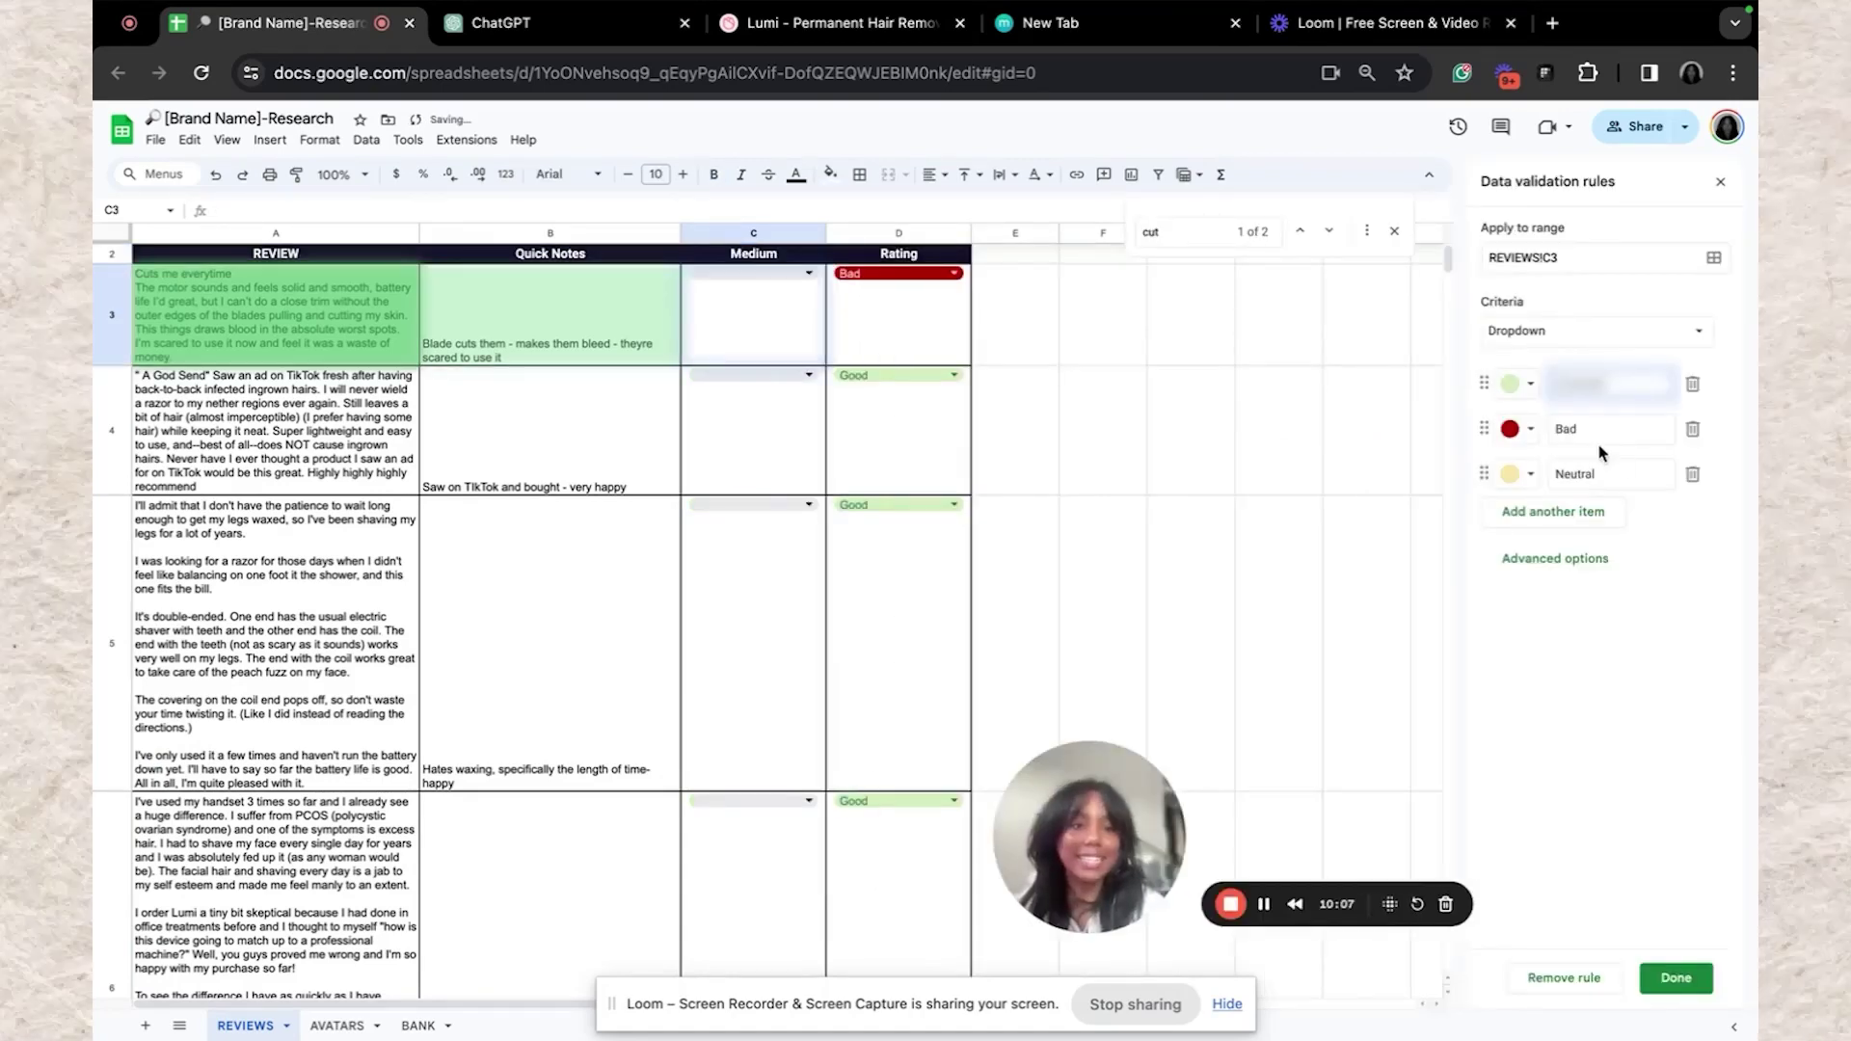
Replace the Bad option in the Medium dropdown's data validation rule with "TrustPilot"
{"action": "left_click", "coordinate": [1600, 431]}
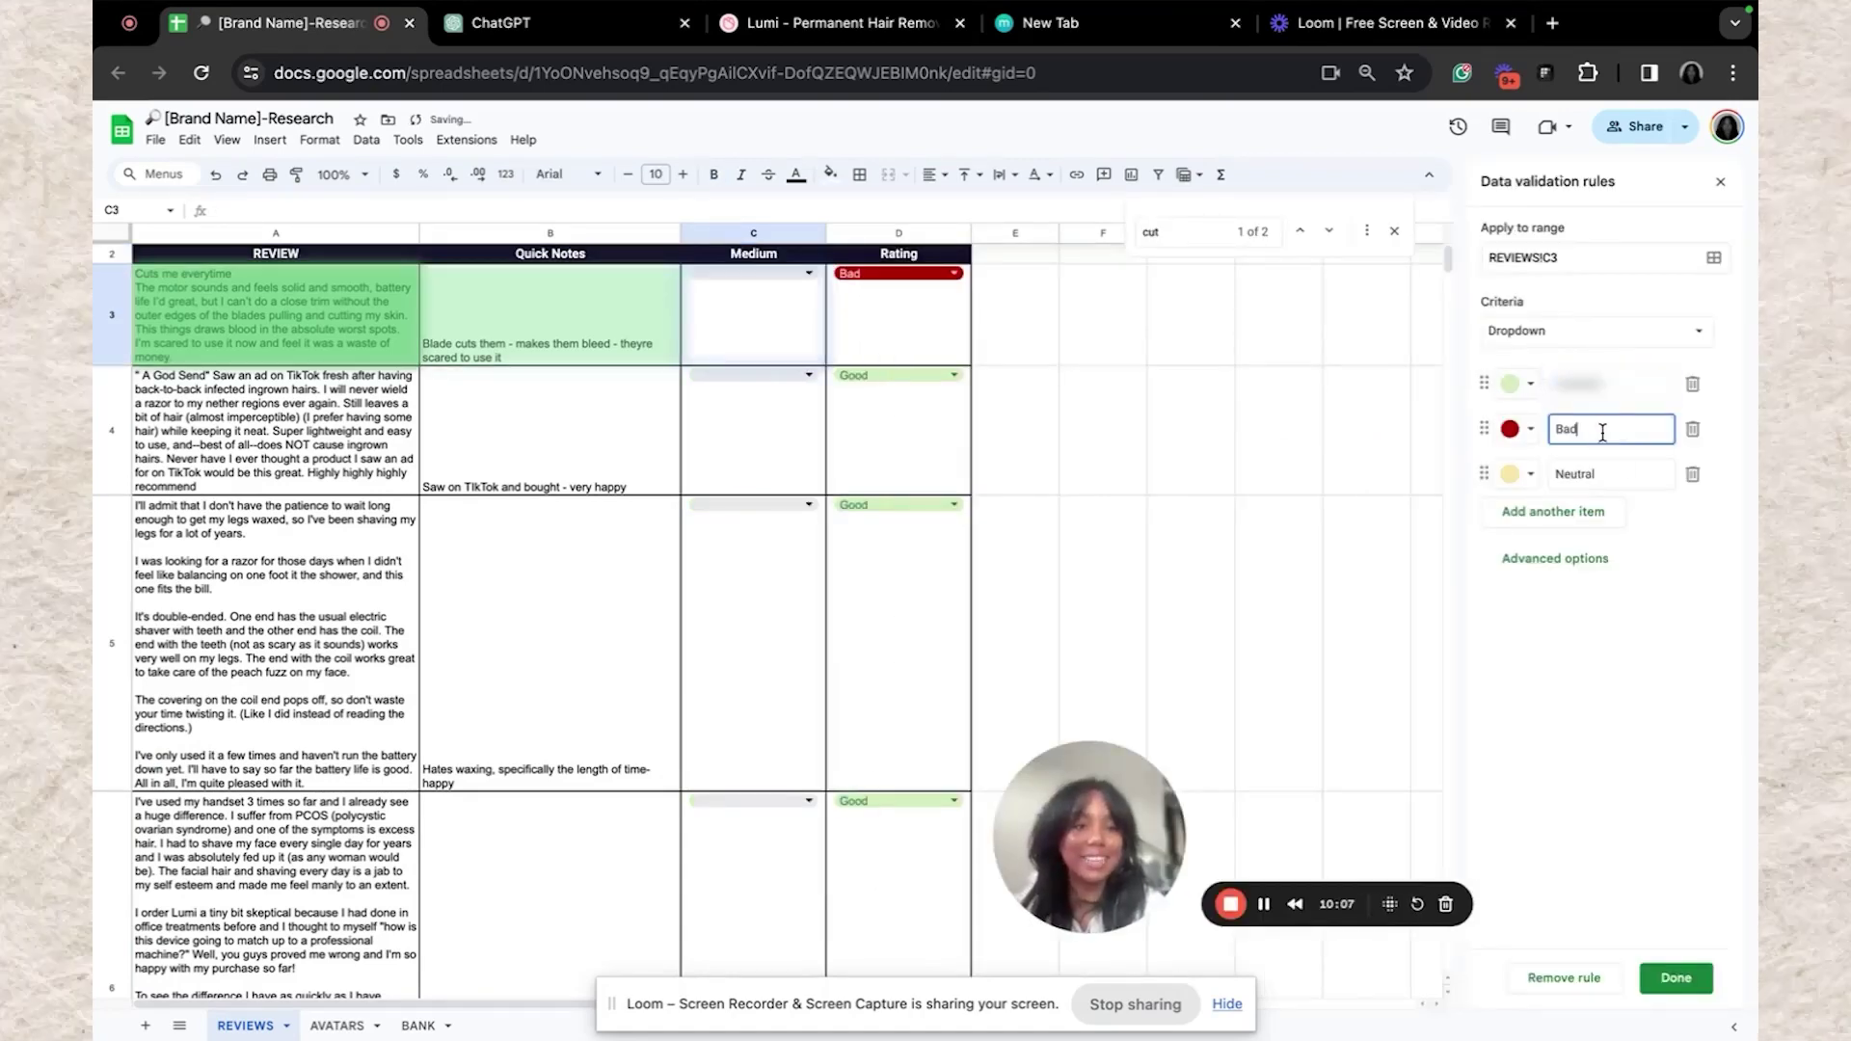
{"action": "key", "text": "BackSpace"}
{"action": "key", "text": "BackSpace"}
{"action": "key", "text": "BackSpace"}
{"action": "type", "text": "TrustPilot"}
Replace the Neutral option in the Medium dropdown rule with a new item beginning with "Fo"
{"action": "left_click", "coordinate": [1564, 475]}
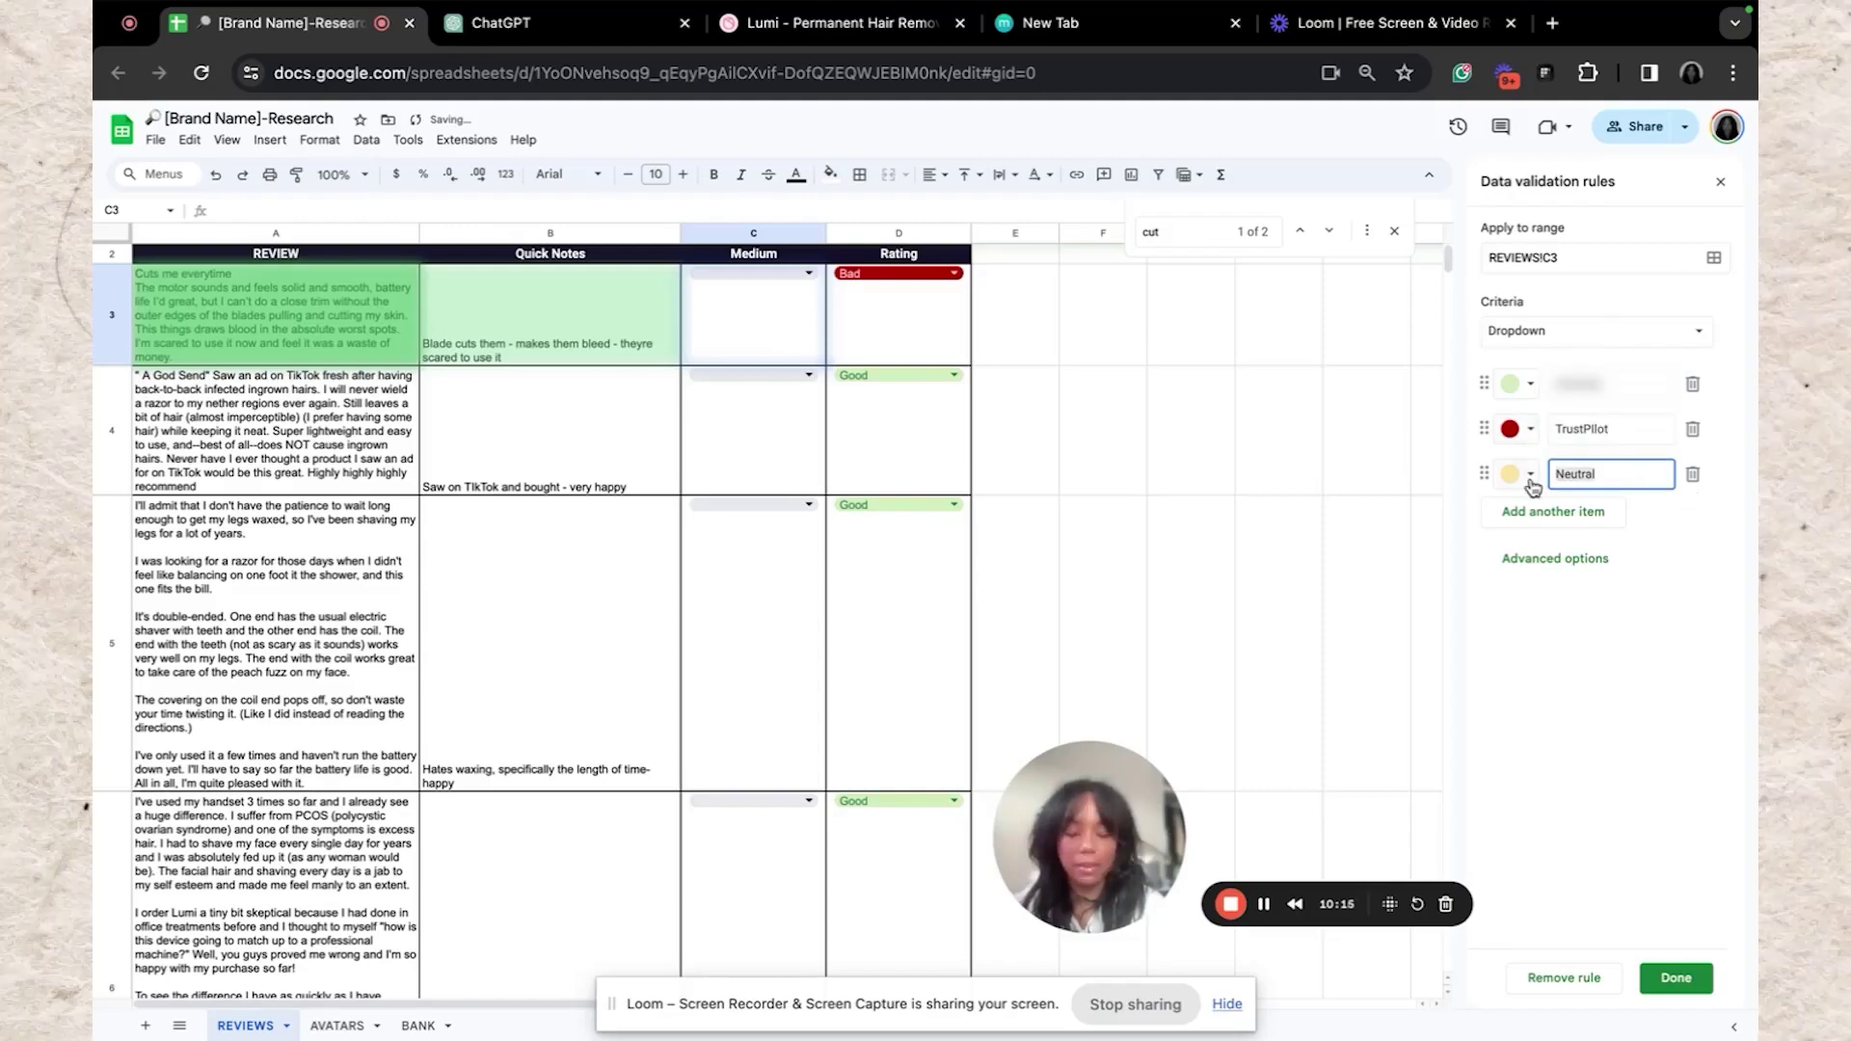
{"action": "key", "text": "BackSpace"}
{"action": "key", "text": "BackSpace"}
{"action": "key", "text": "BackSpace"}
{"action": "key", "text": "BackSpace"}
{"action": "key", "text": "BackSpace"}
{"action": "key", "text": "BackSpace"}
{"action": "key", "text": "BackSpace"}
{"action": "type", "text": "Fo"}
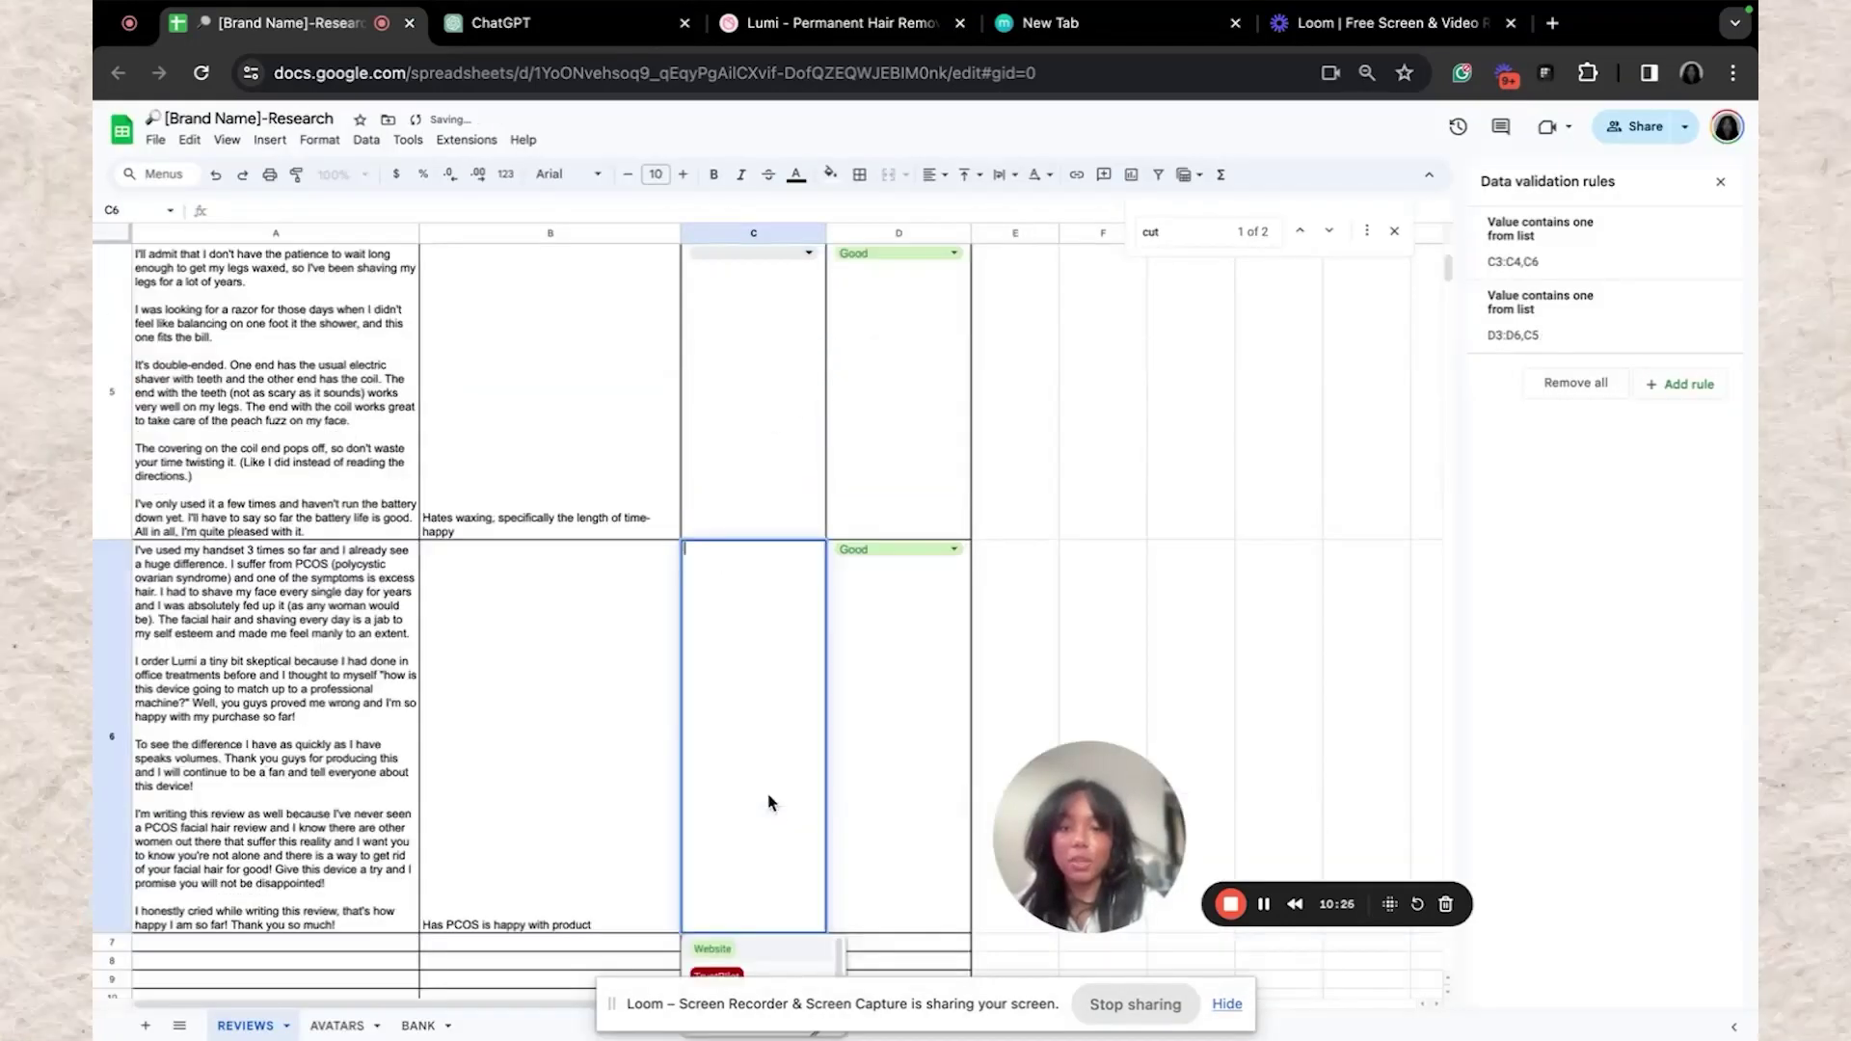
Set the Medium of the PCOS review in cell C6 to Website
{"action": "left_click", "coordinate": [731, 951]}
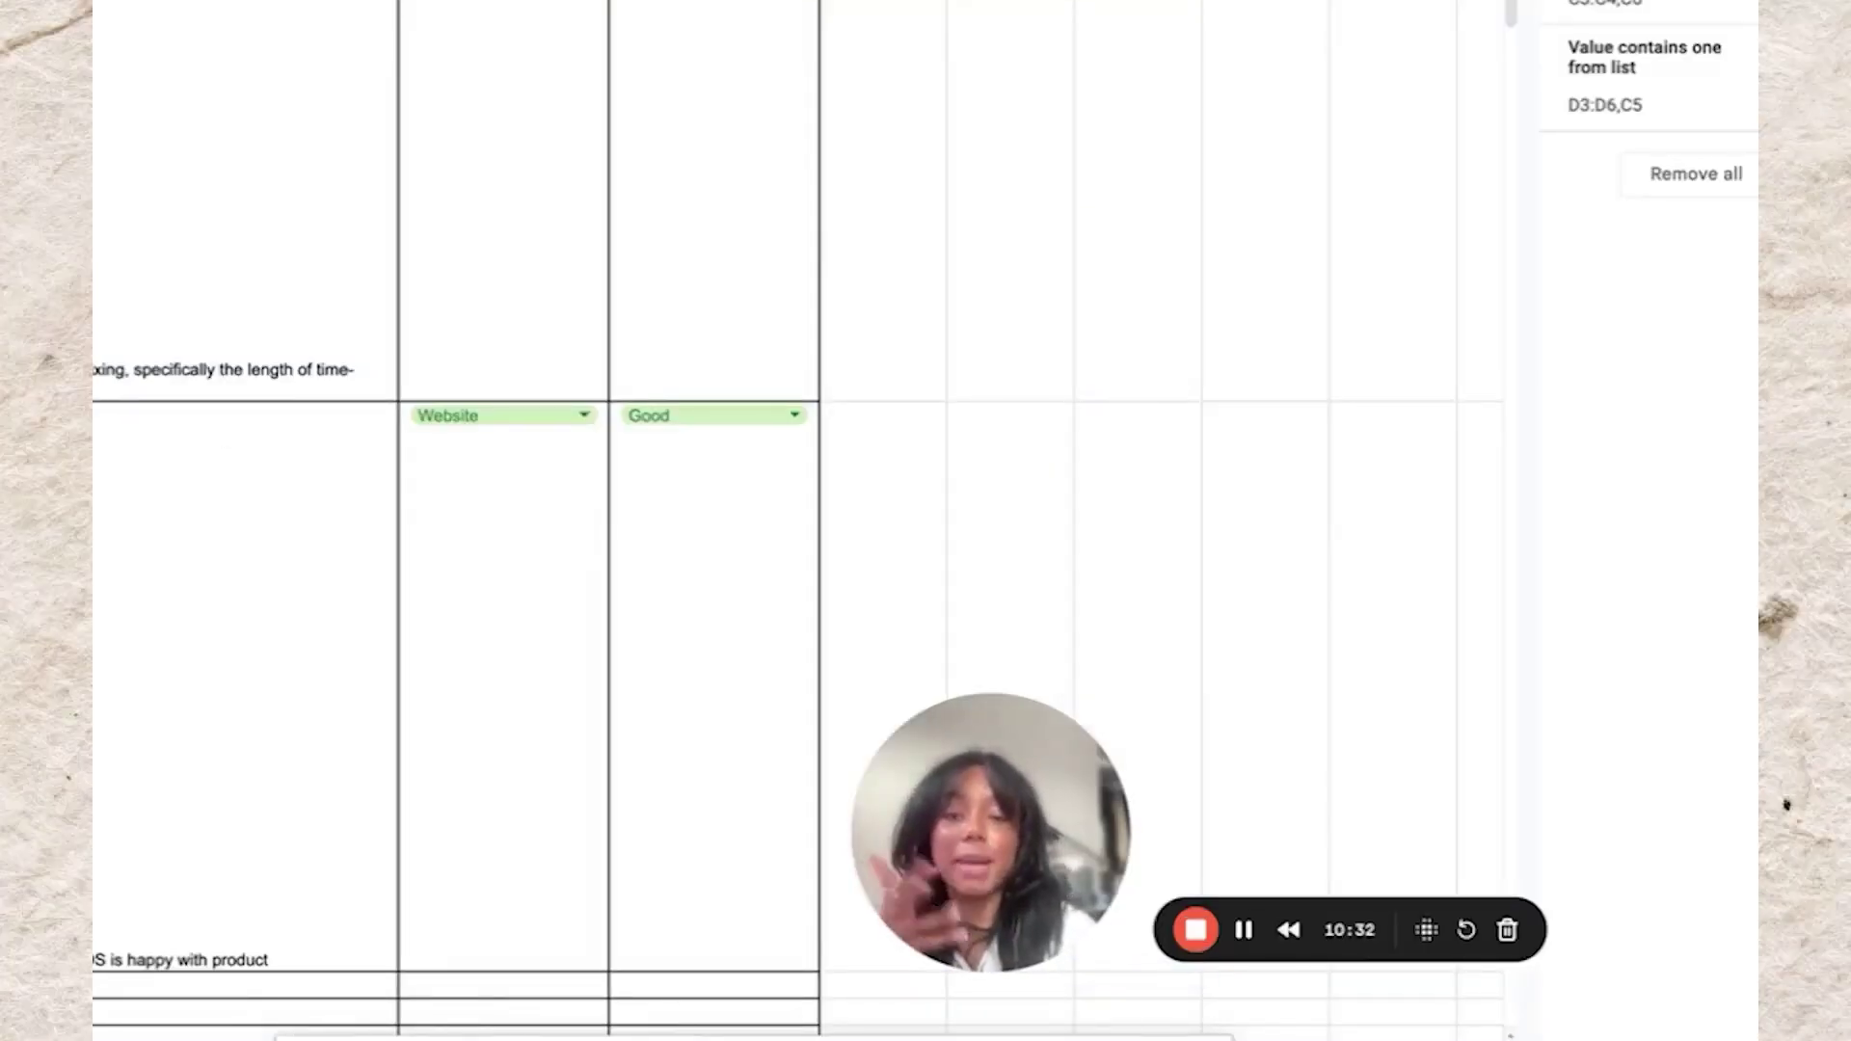
{"action": "scroll", "coordinate": [800, 482], "scroll_direction": "up", "scroll_amount": 5}
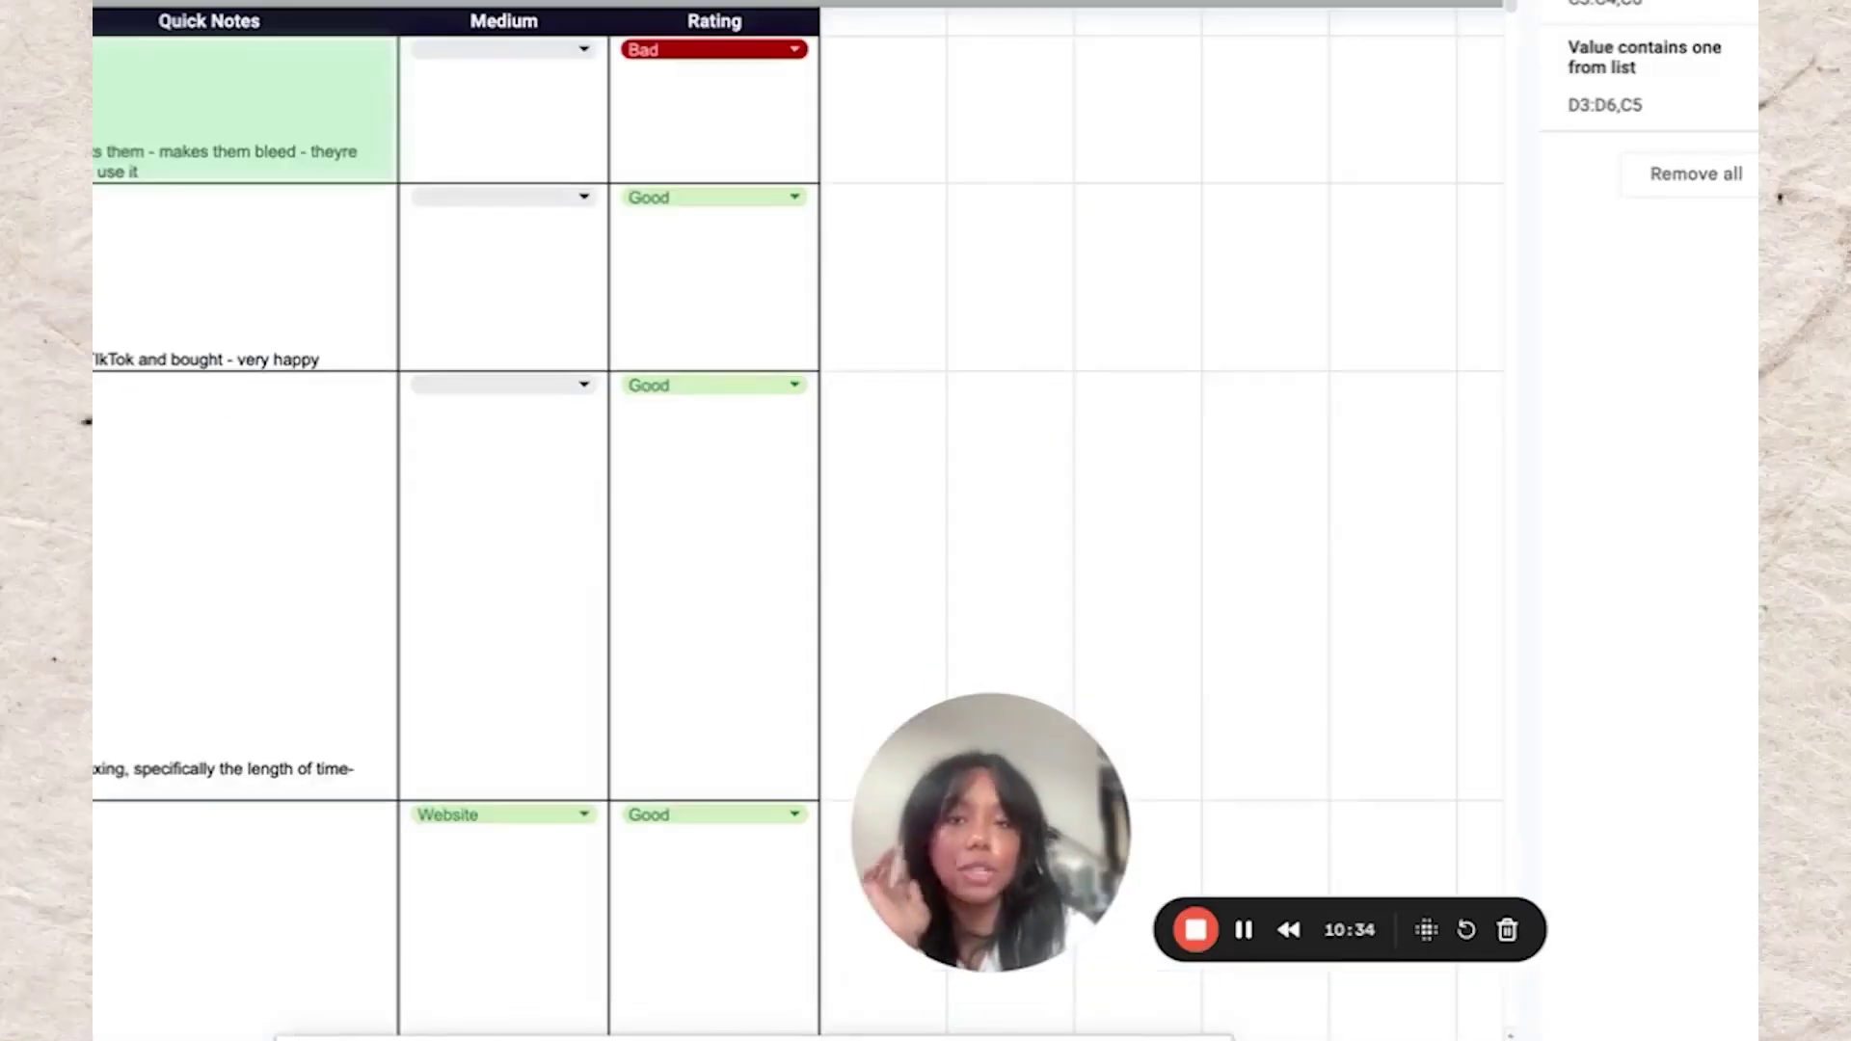
{"action": "right_click", "coordinate": [537, 21]}
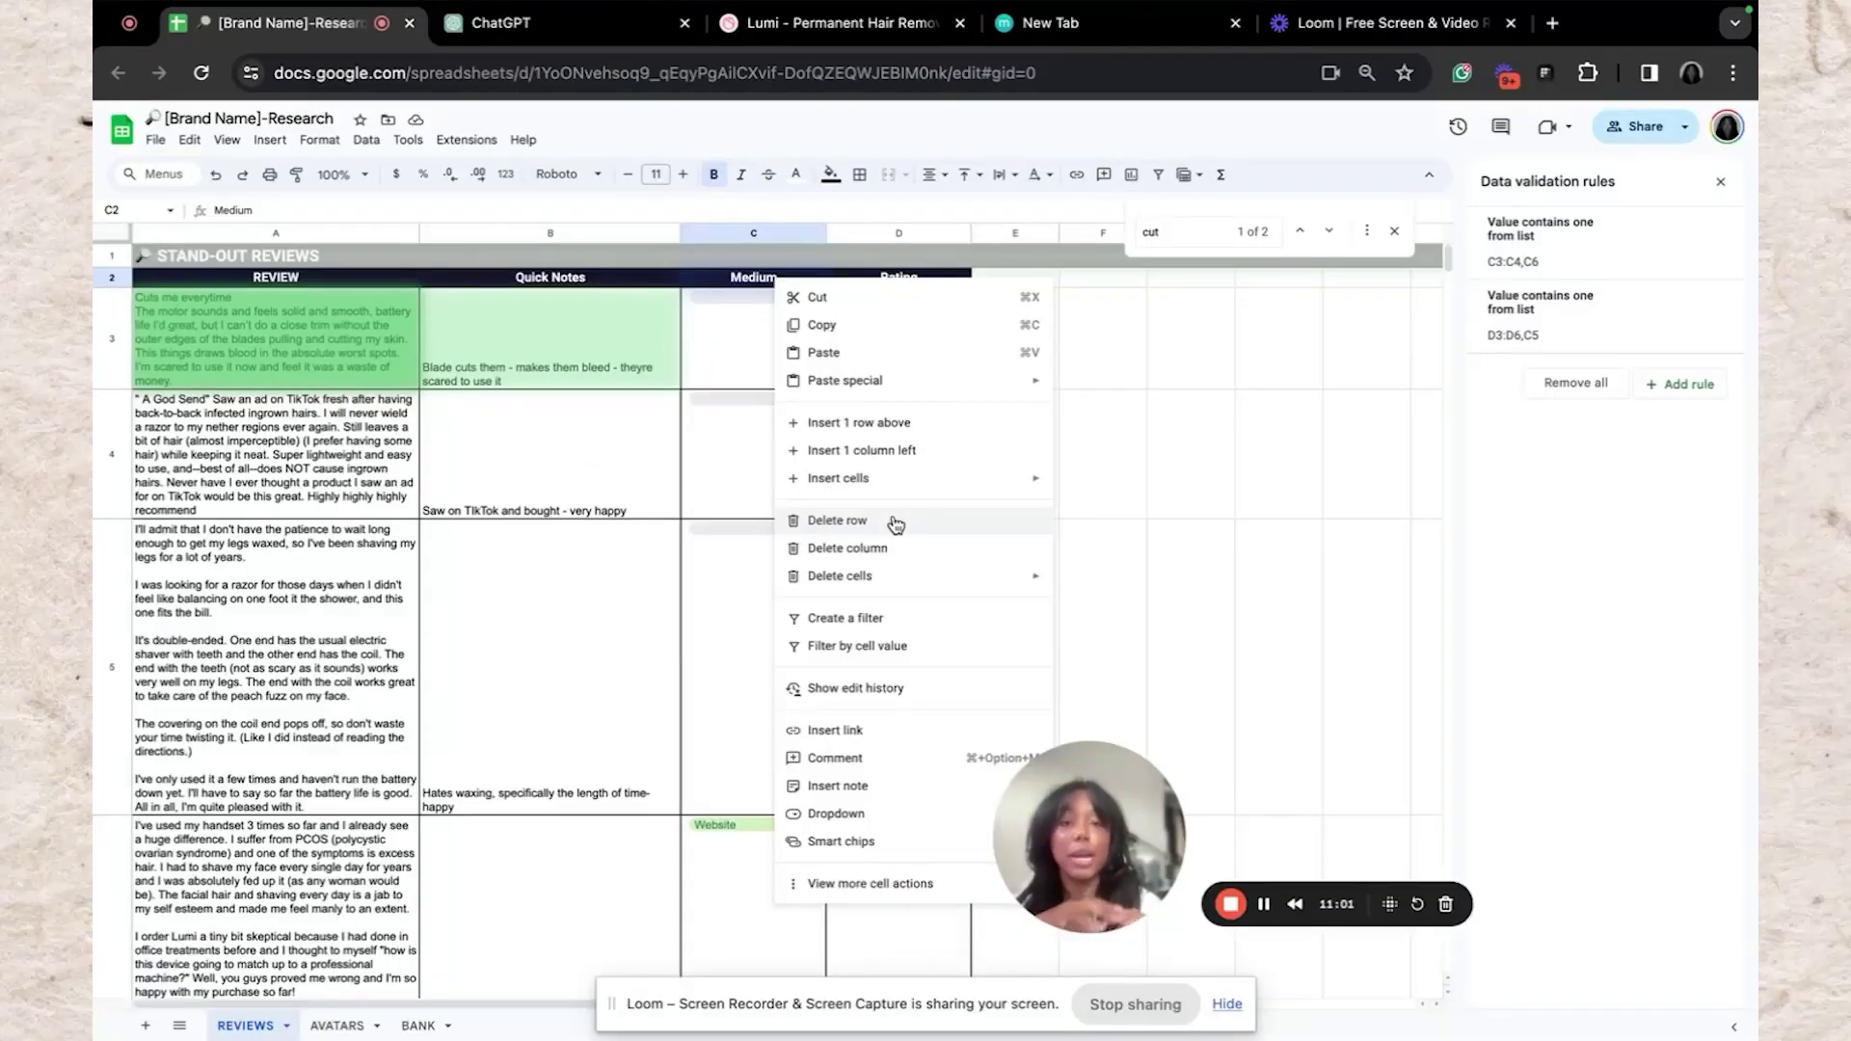
{"action": "left_click", "coordinate": [896, 523]}
{"action": "scroll", "coordinate": [619, 594], "scroll_direction": "down", "scroll_amount": 10}
Switch to the Lumi product page and browse through further customer reviews
{"action": "left_click", "coordinate": [873, 25]}
{"action": "scroll", "coordinate": [1102, 469], "scroll_direction": "down", "scroll_amount": 15}
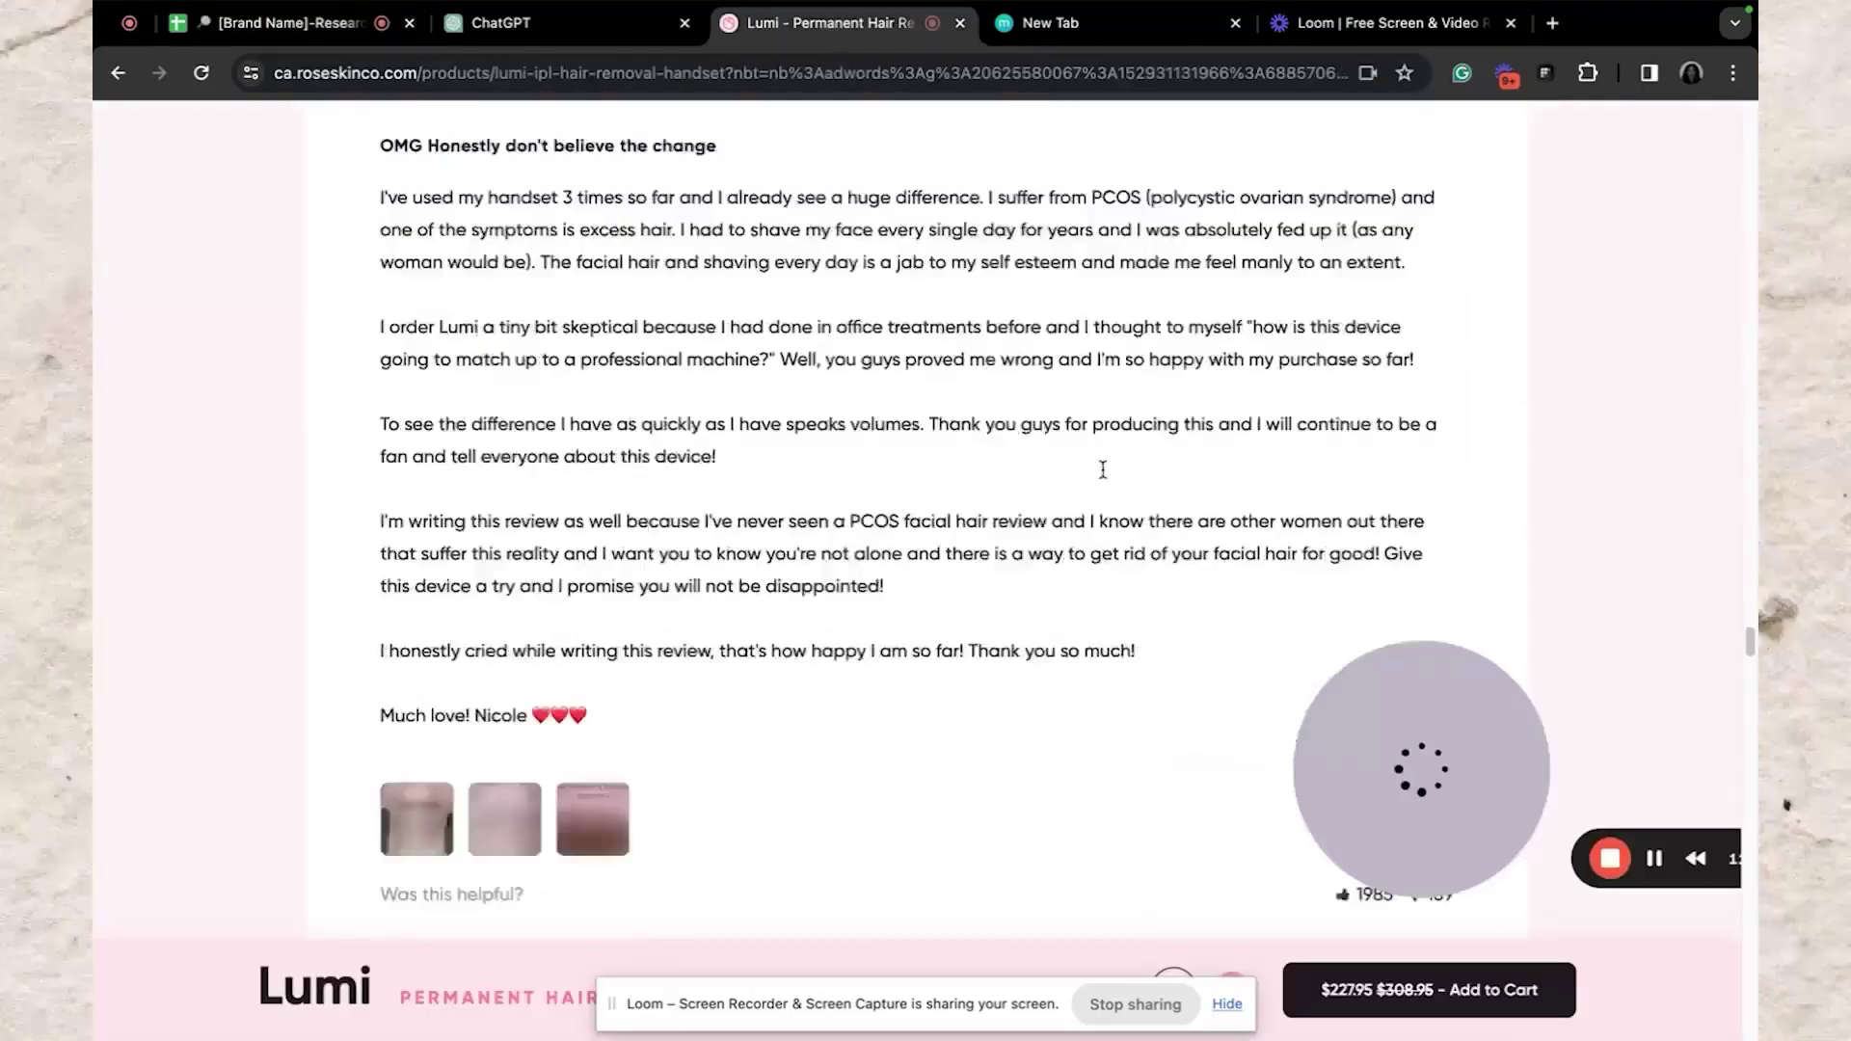
{"action": "scroll", "coordinate": [1102, 476], "scroll_direction": "down", "scroll_amount": 15}
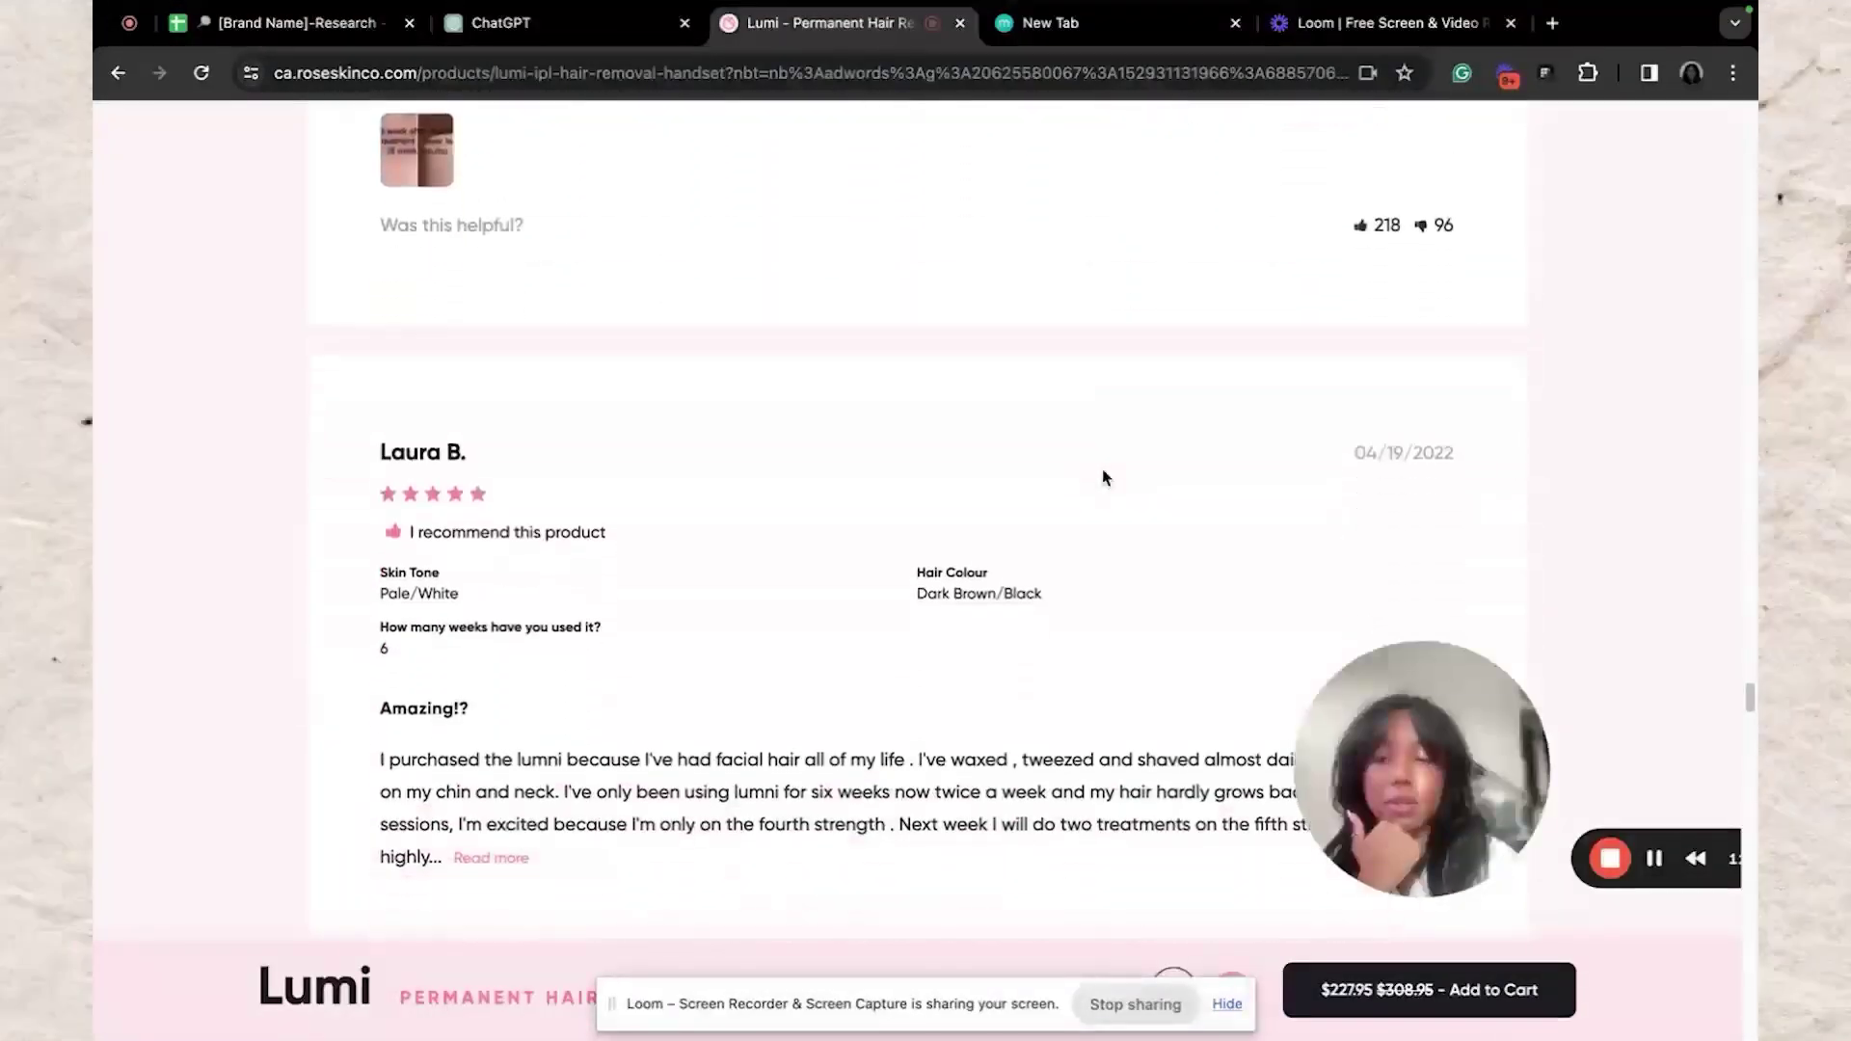
{"action": "scroll", "coordinate": [1103, 471], "scroll_direction": "down", "scroll_amount": 4}
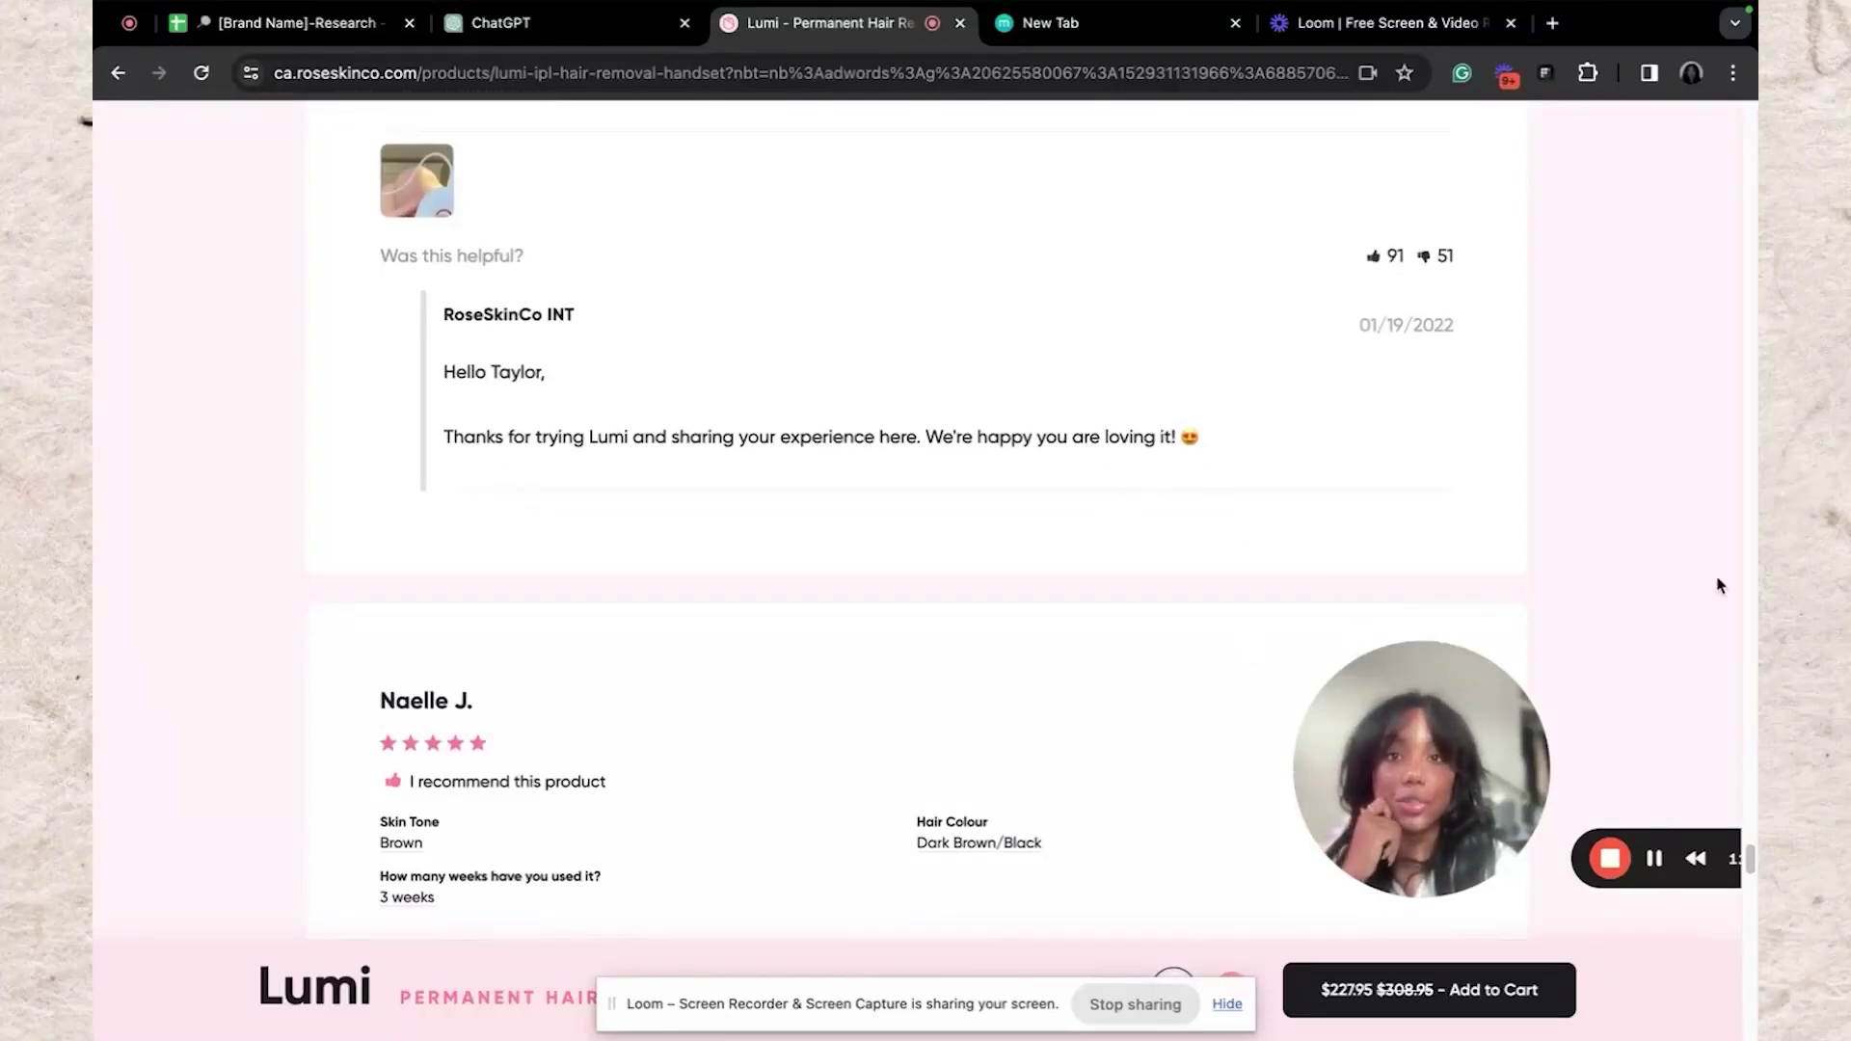
Search the web for "Trustpilot Roseskin co" and open the Trustpilot review page for roseskinco.com
{"action": "left_click", "coordinate": [829, 68]}
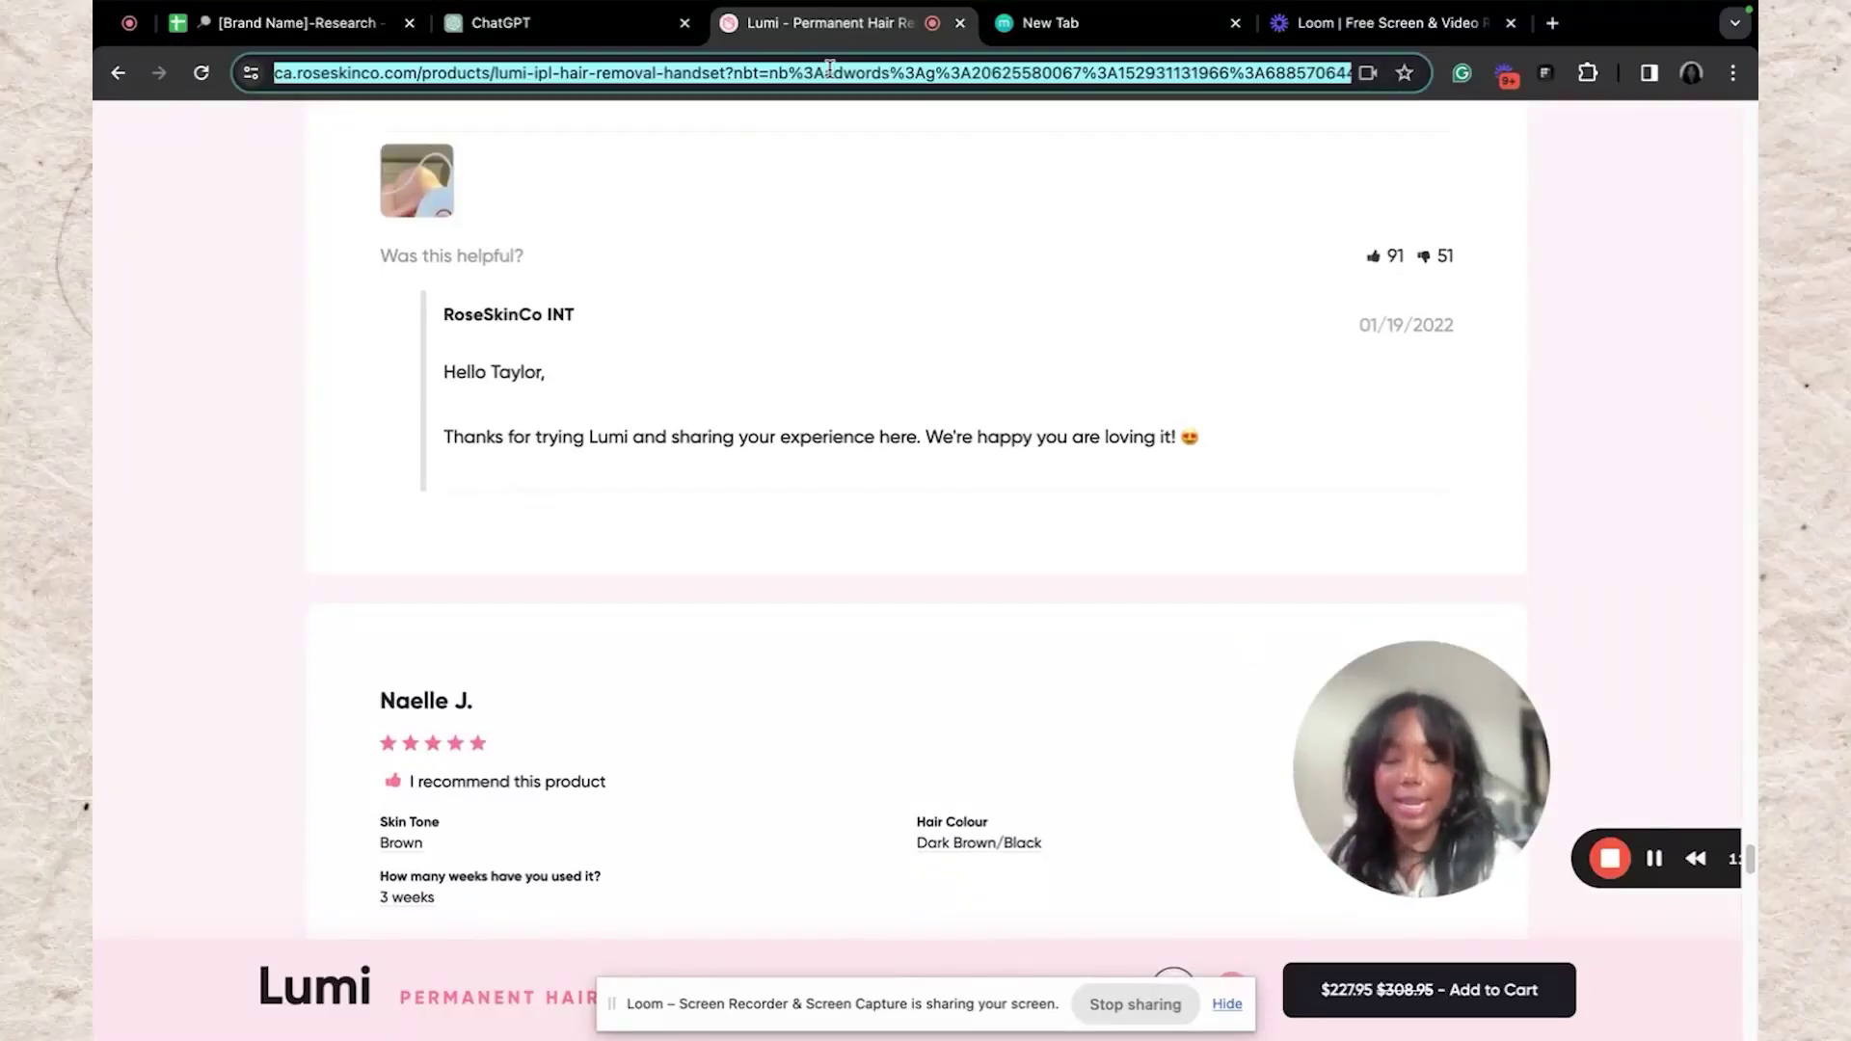
{"action": "type", "text": "Trust"}
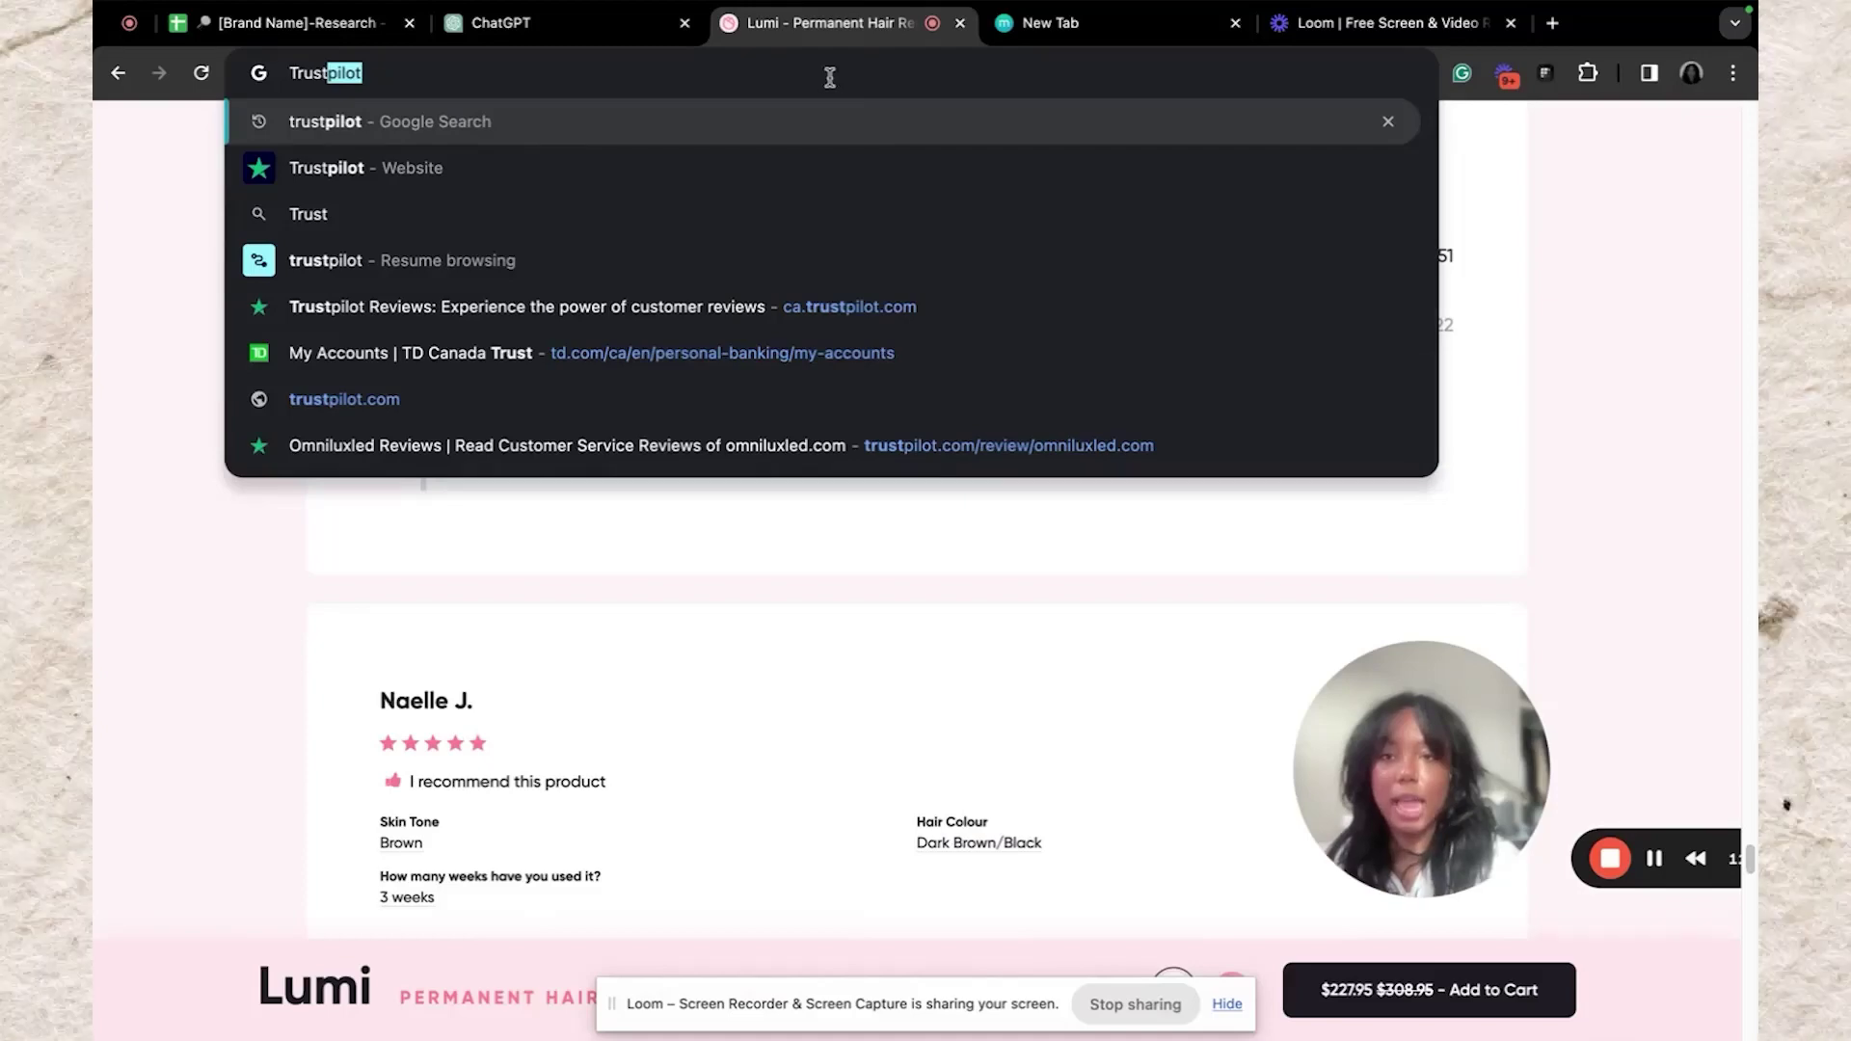
{"action": "type", "text": "pilot Roseskin co"}
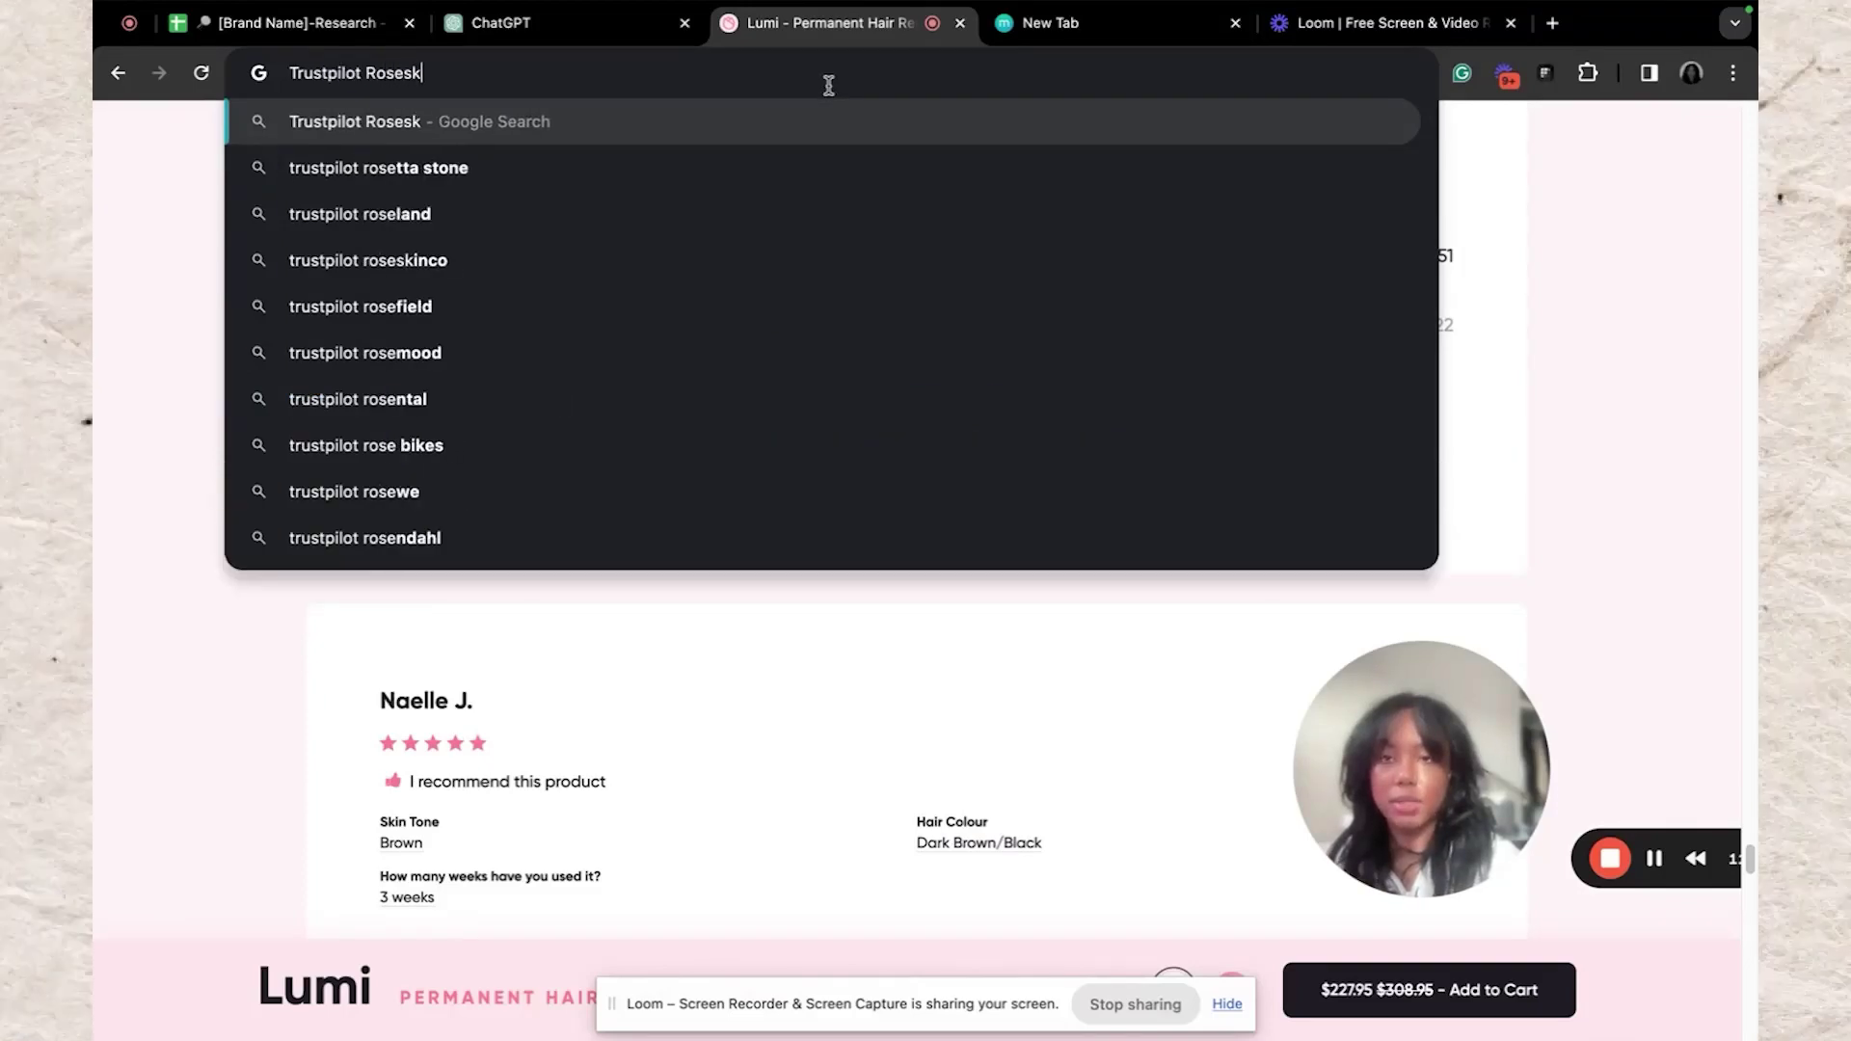
{"action": "key", "text": "Return"}
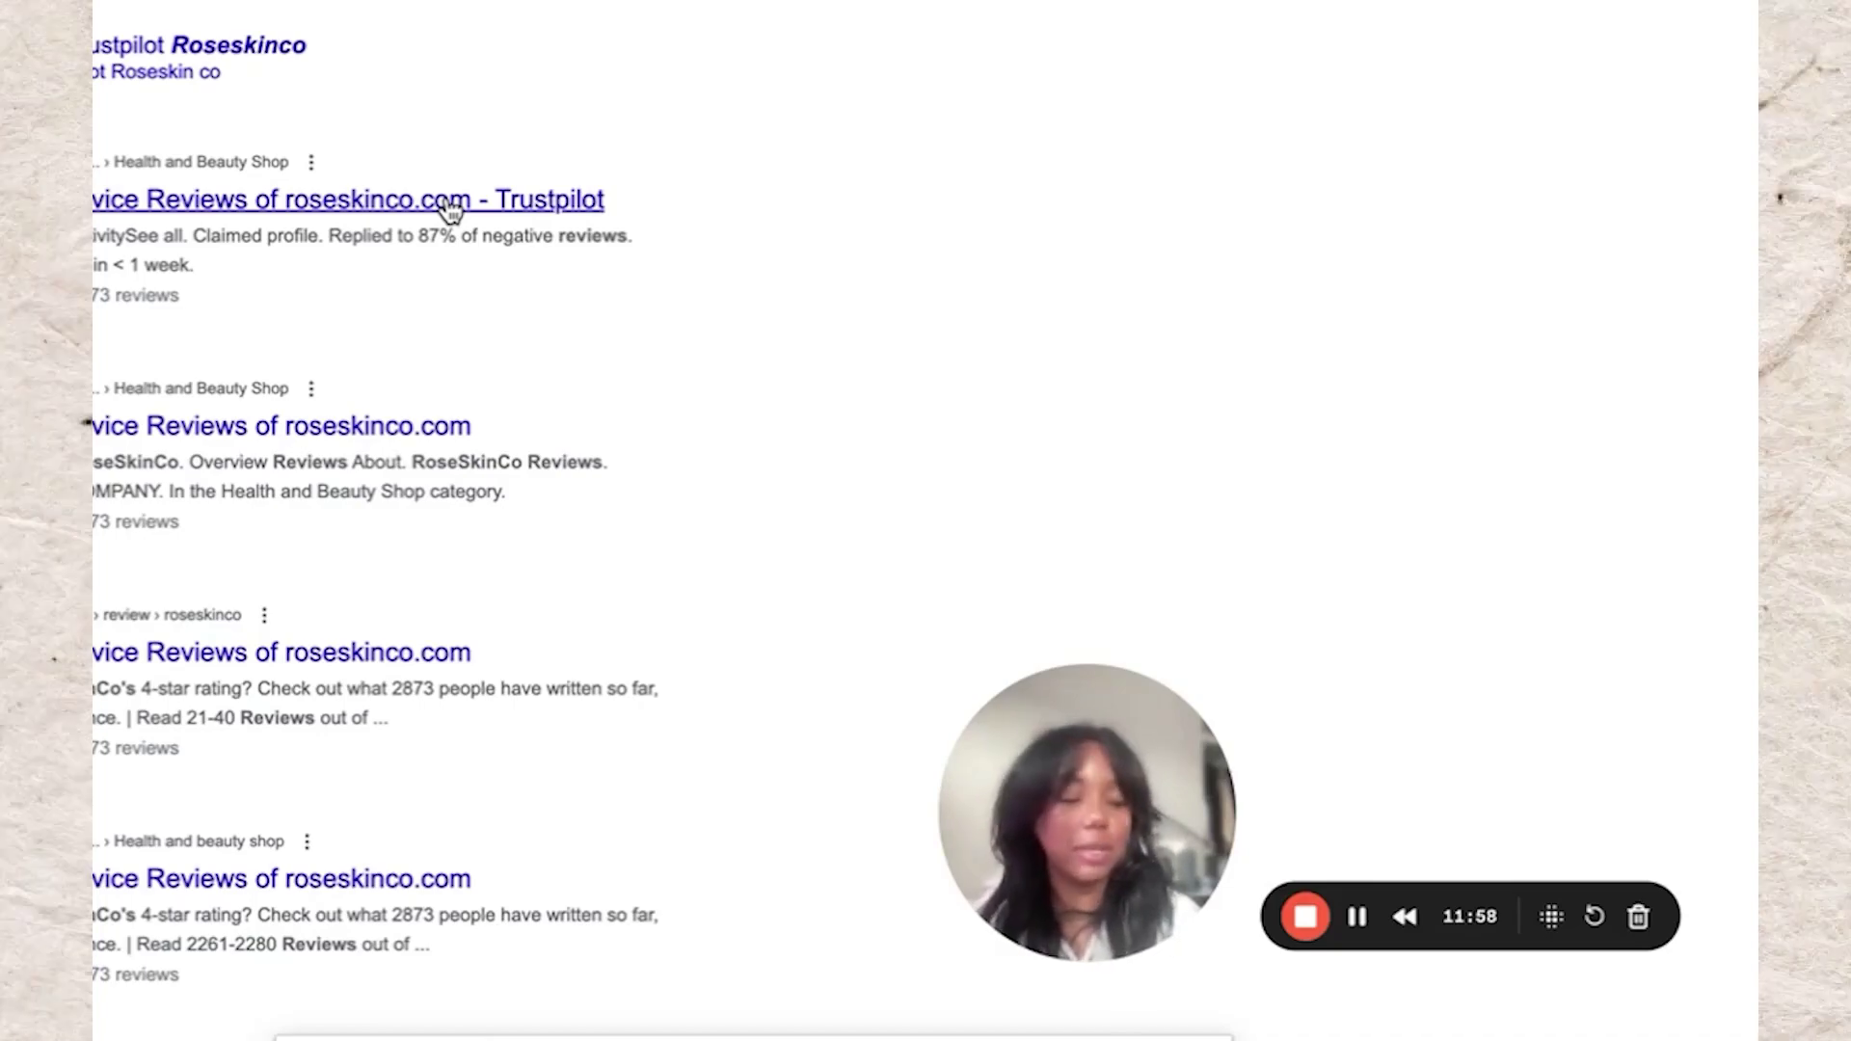
{"action": "left_click", "coordinate": [451, 206]}
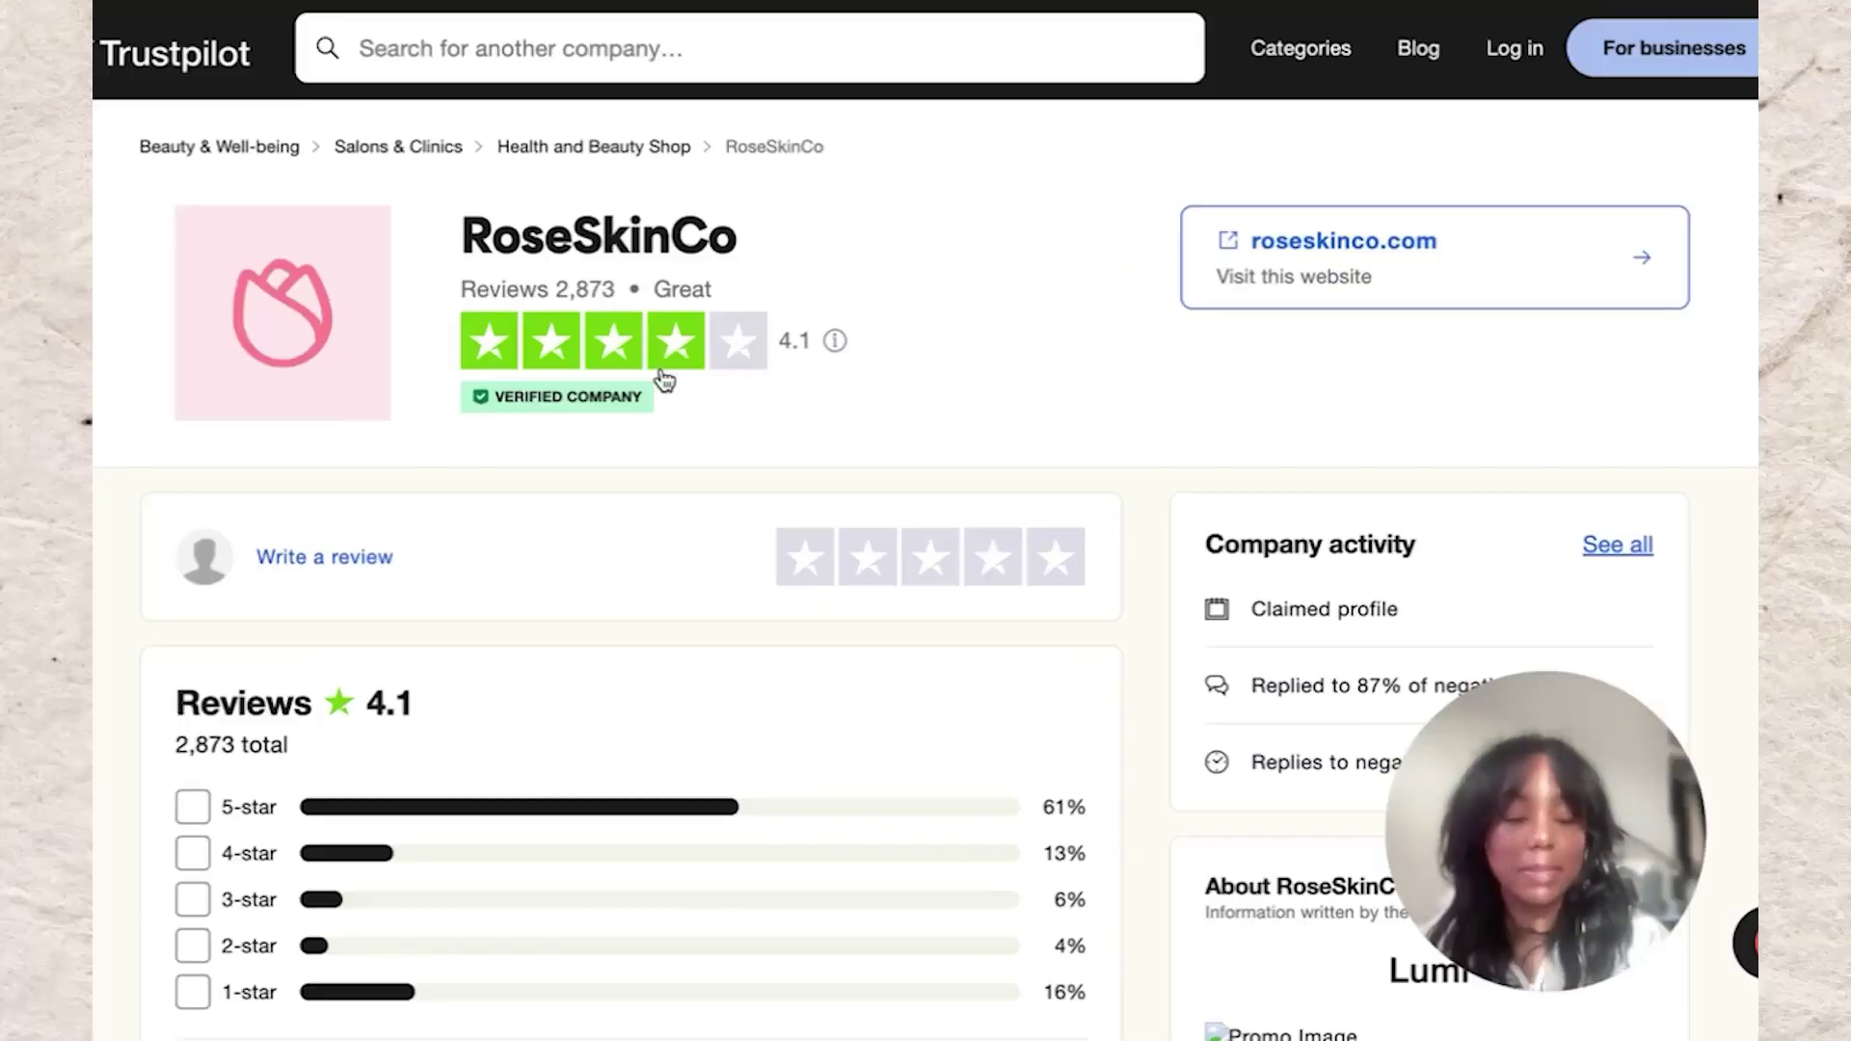
Filter RoseSkinCo's Trustpilot reviews to show only the 1-star ratings
{"action": "scroll", "coordinate": [628, 483], "scroll_direction": "down", "scroll_amount": 5}
{"action": "scroll", "coordinate": [610, 454], "scroll_direction": "up", "scroll_amount": 1}
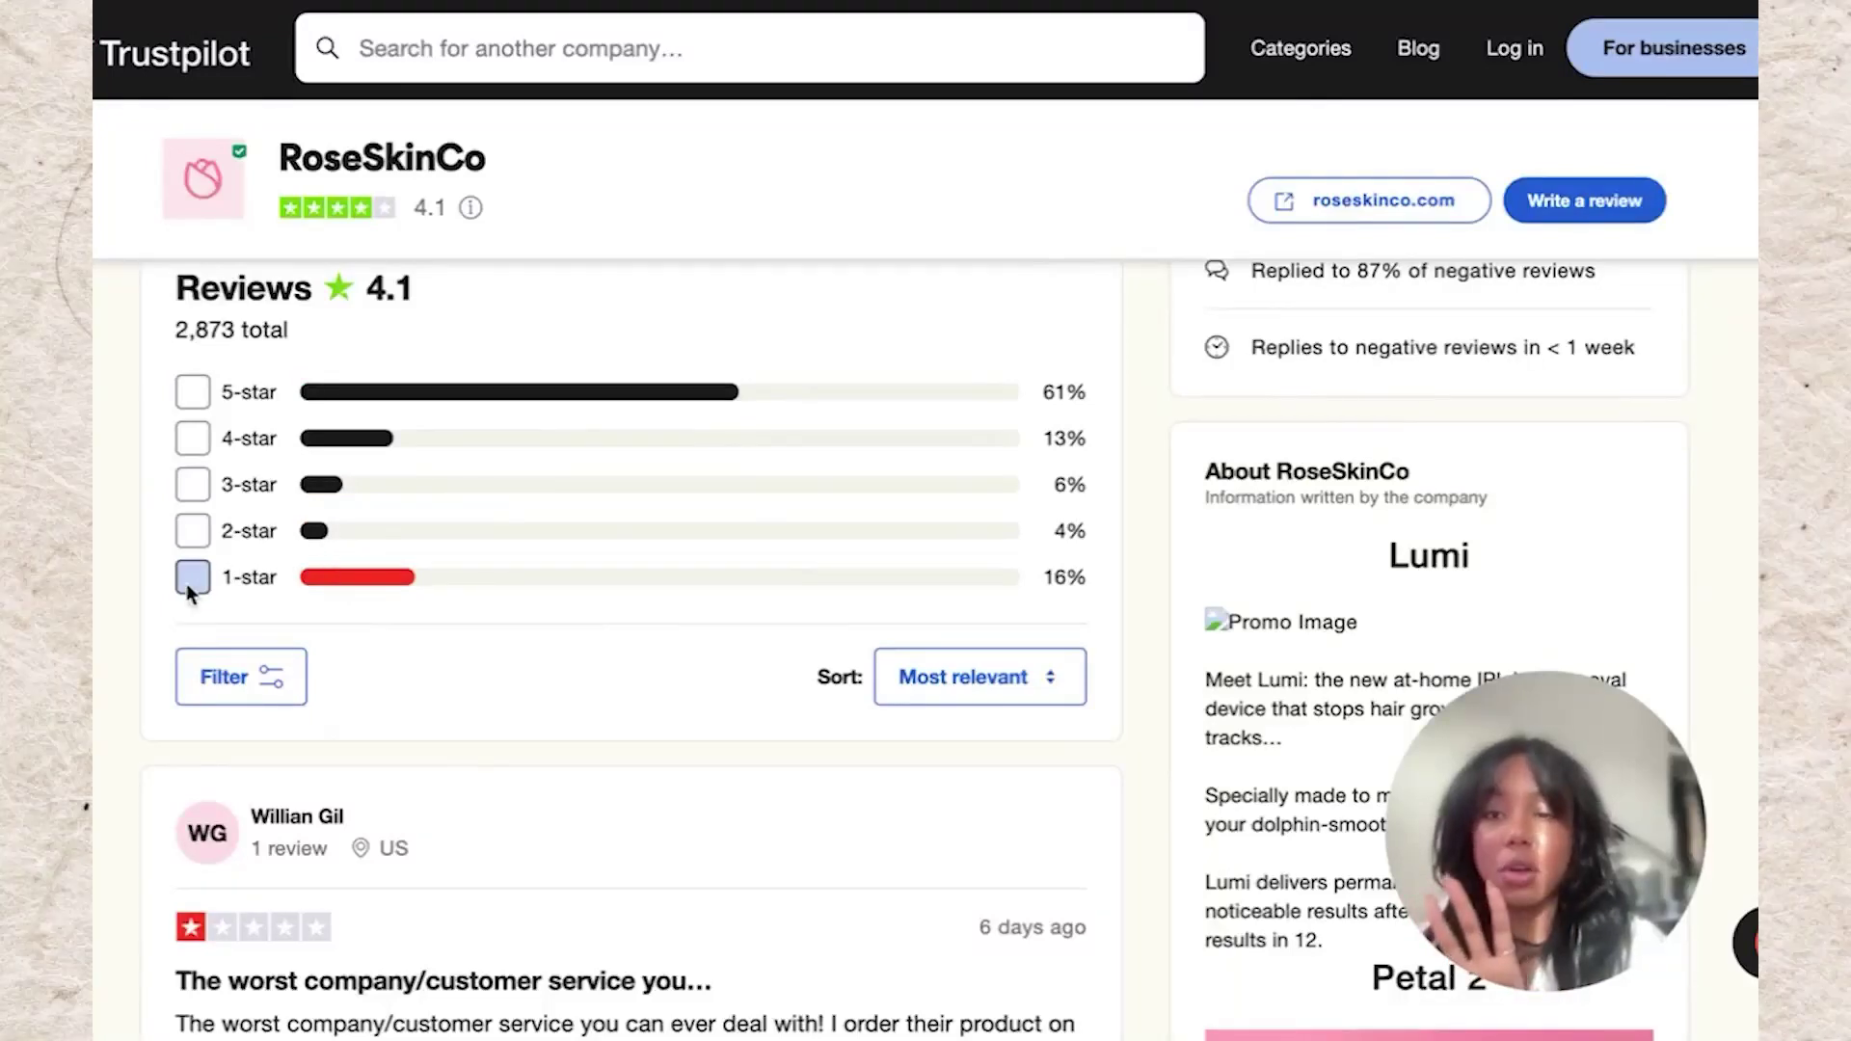
{"action": "scroll", "coordinate": [415, 579], "scroll_direction": "up", "scroll_amount": 1}
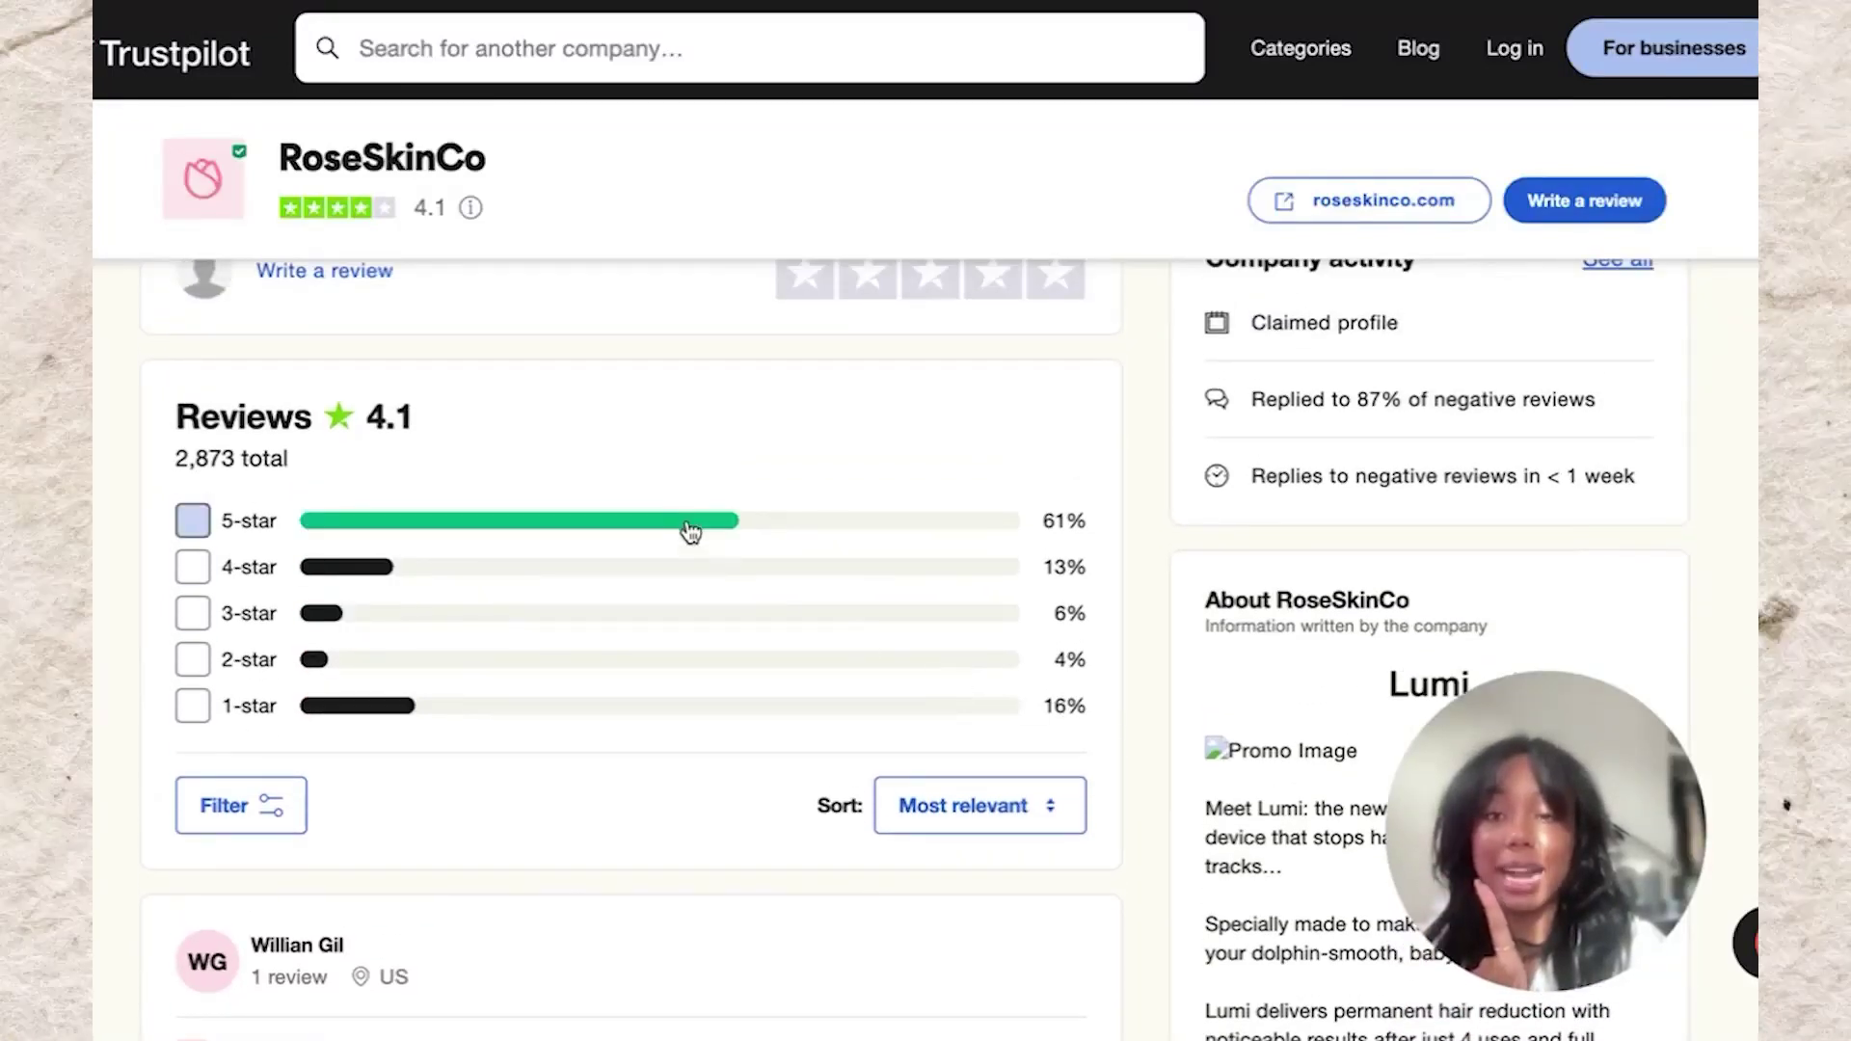
{"action": "left_click", "coordinate": [193, 704]}
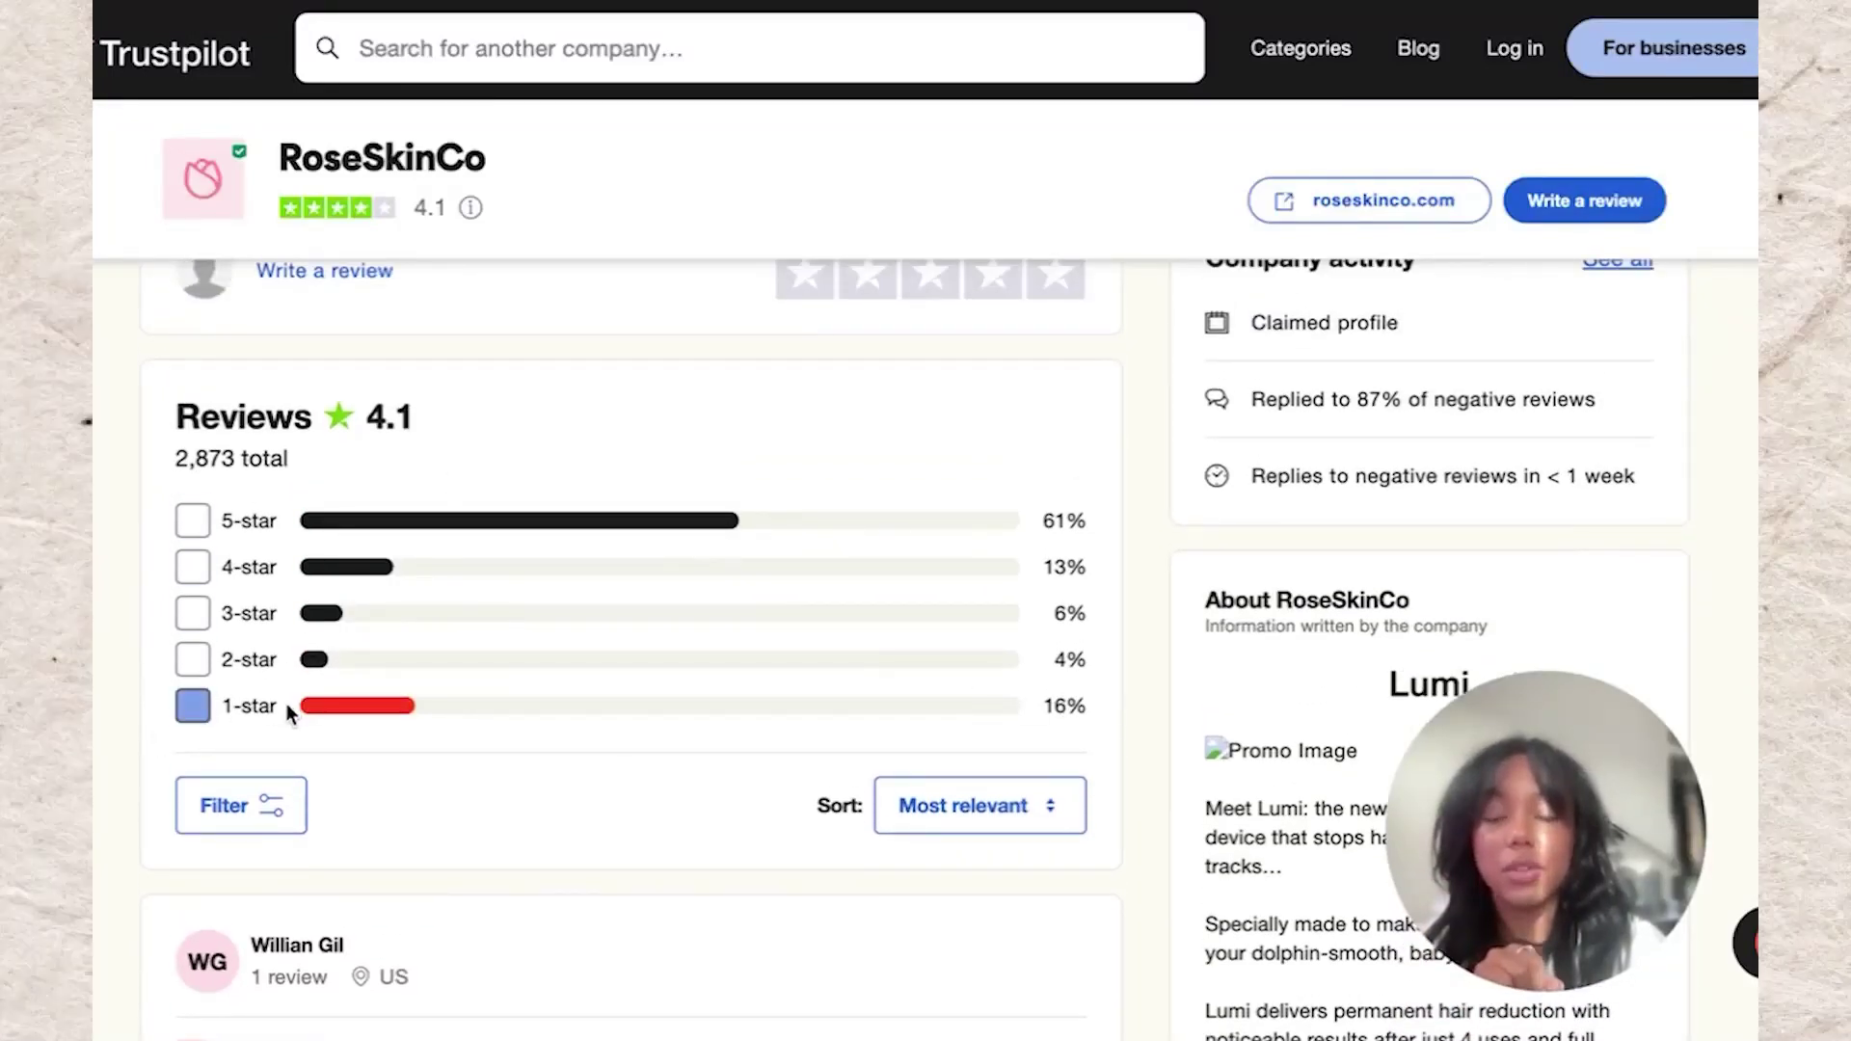
Read through RoseSkinCo's negative Trustpilot reviews for complaints about customer service, refunds and product results
{"action": "scroll", "coordinate": [286, 709], "scroll_direction": "down", "scroll_amount": 3}
{"action": "scroll", "coordinate": [286, 709], "scroll_direction": "down", "scroll_amount": 5}
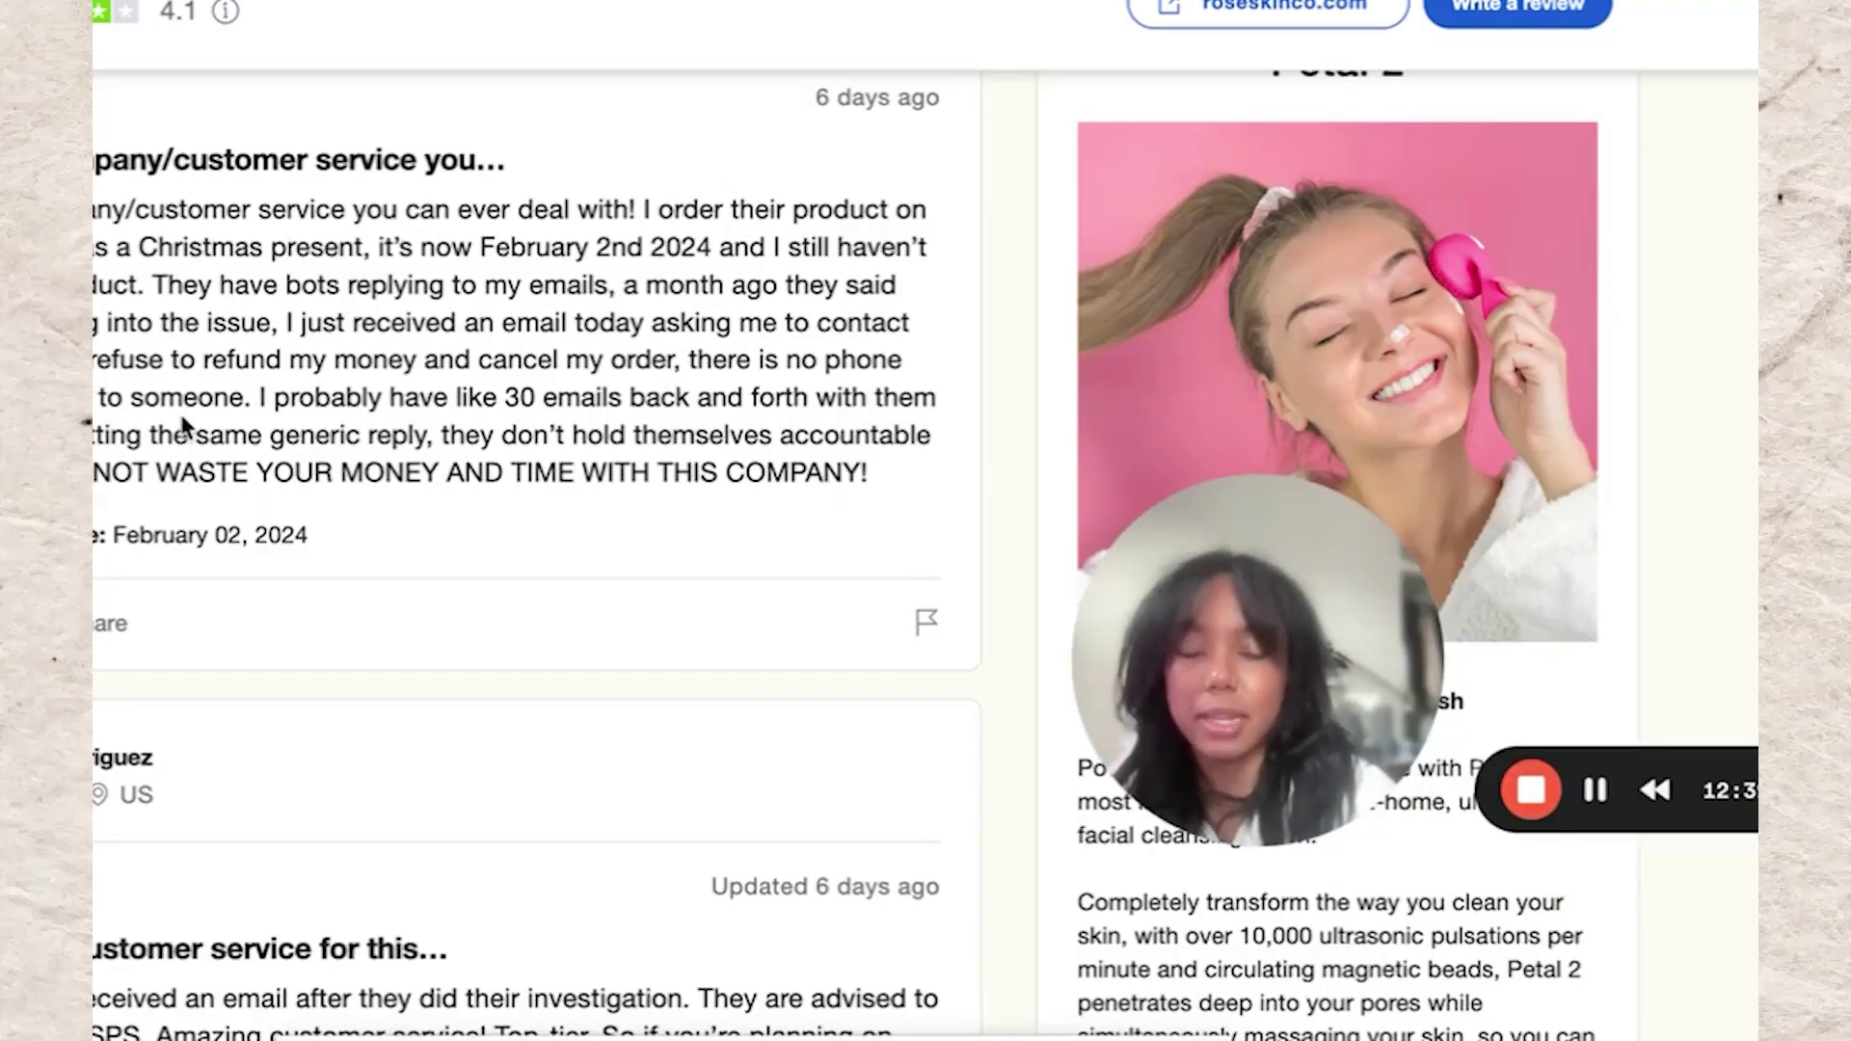
{"action": "scroll", "coordinate": [181, 417], "scroll_direction": "down", "scroll_amount": 6}
{"action": "scroll", "coordinate": [182, 416], "scroll_direction": "down", "scroll_amount": 1}
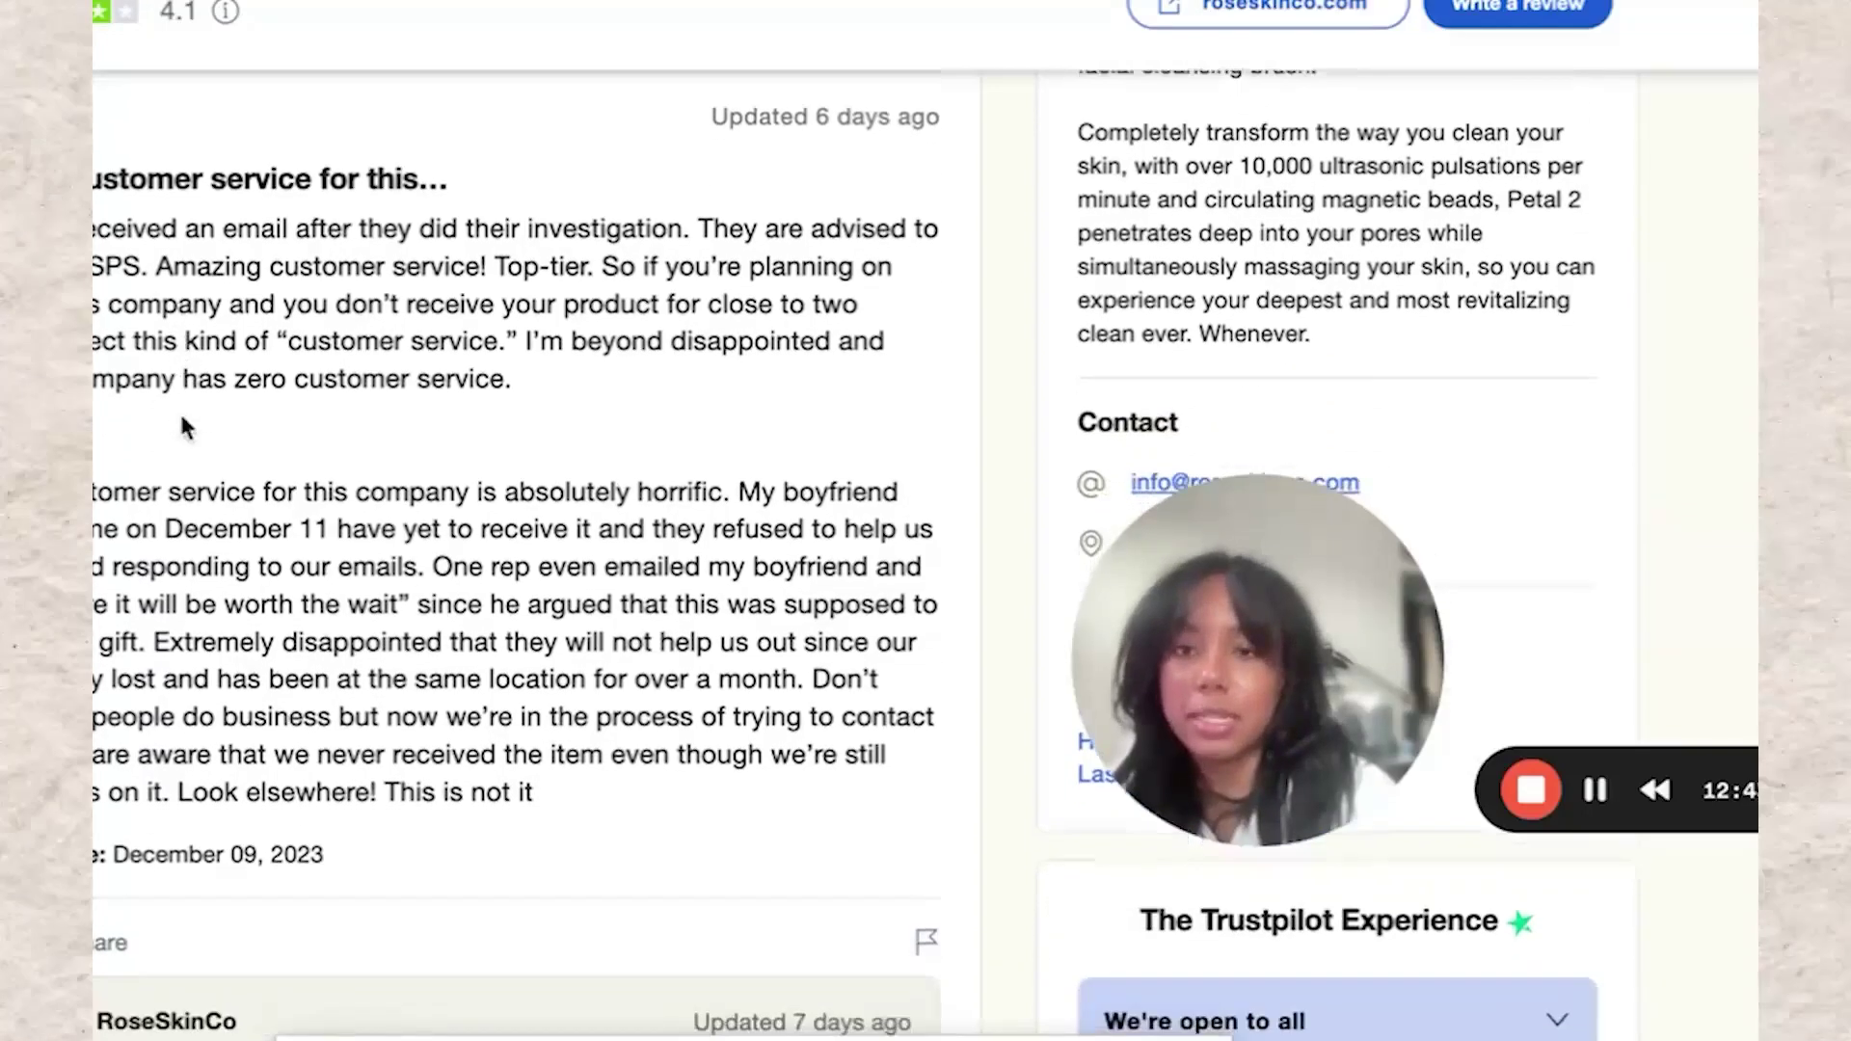
{"action": "scroll", "coordinate": [183, 426], "scroll_direction": "down", "scroll_amount": 15}
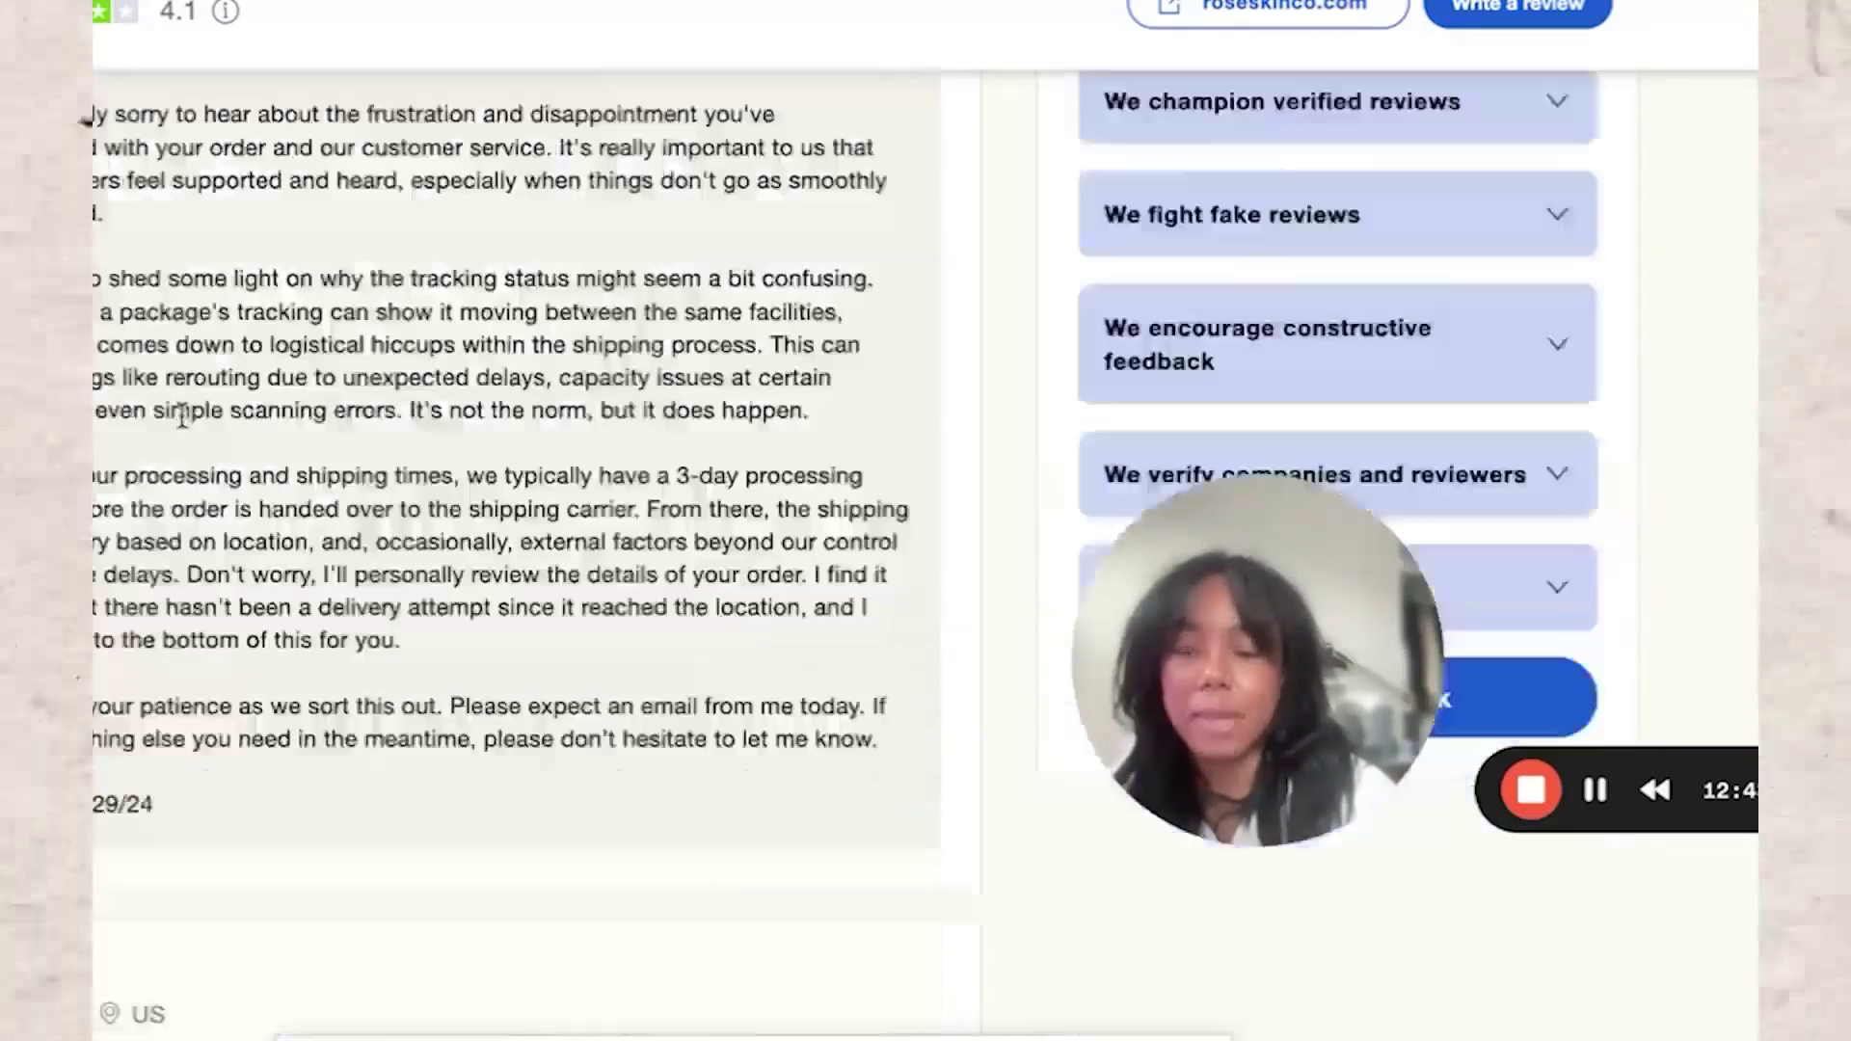
{"action": "scroll", "coordinate": [183, 424], "scroll_direction": "down", "scroll_amount": 2}
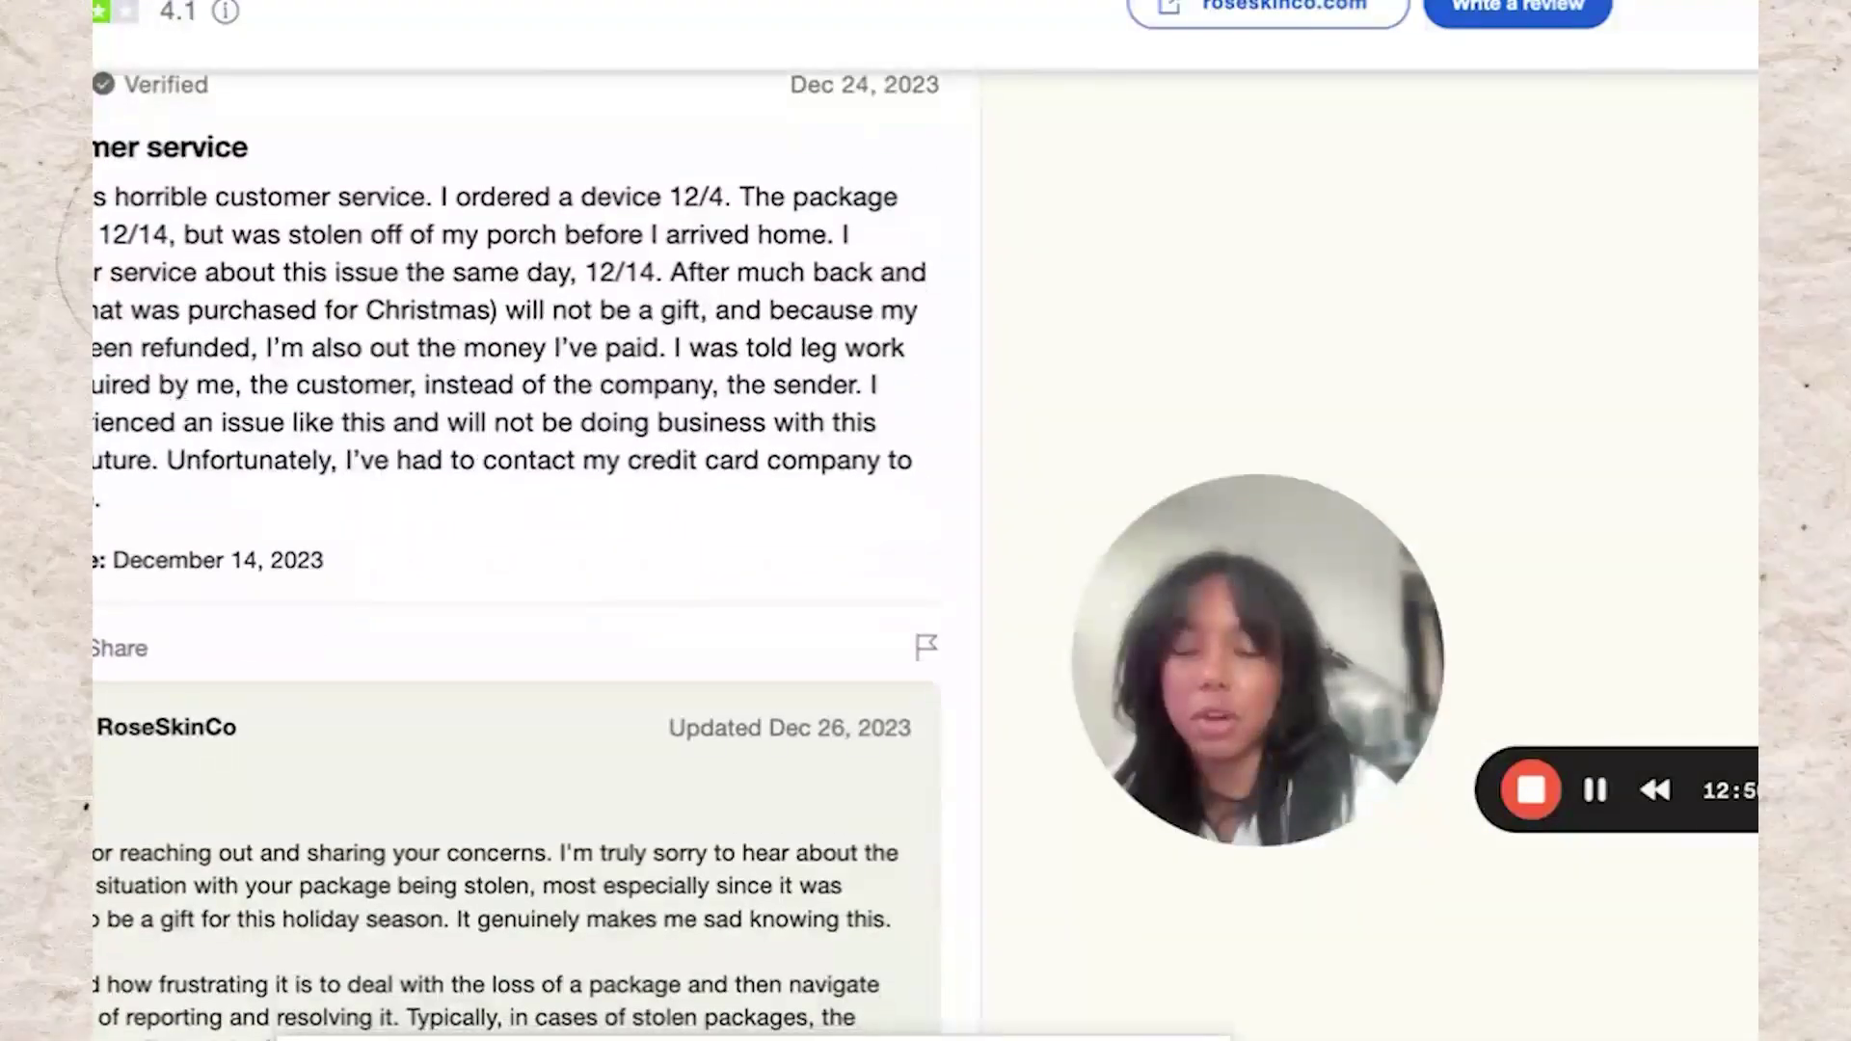
{"action": "scroll", "coordinate": [410, 284], "scroll_direction": "down", "scroll_amount": 9}
{"action": "scroll", "coordinate": [410, 284], "scroll_direction": "down", "scroll_amount": 8}
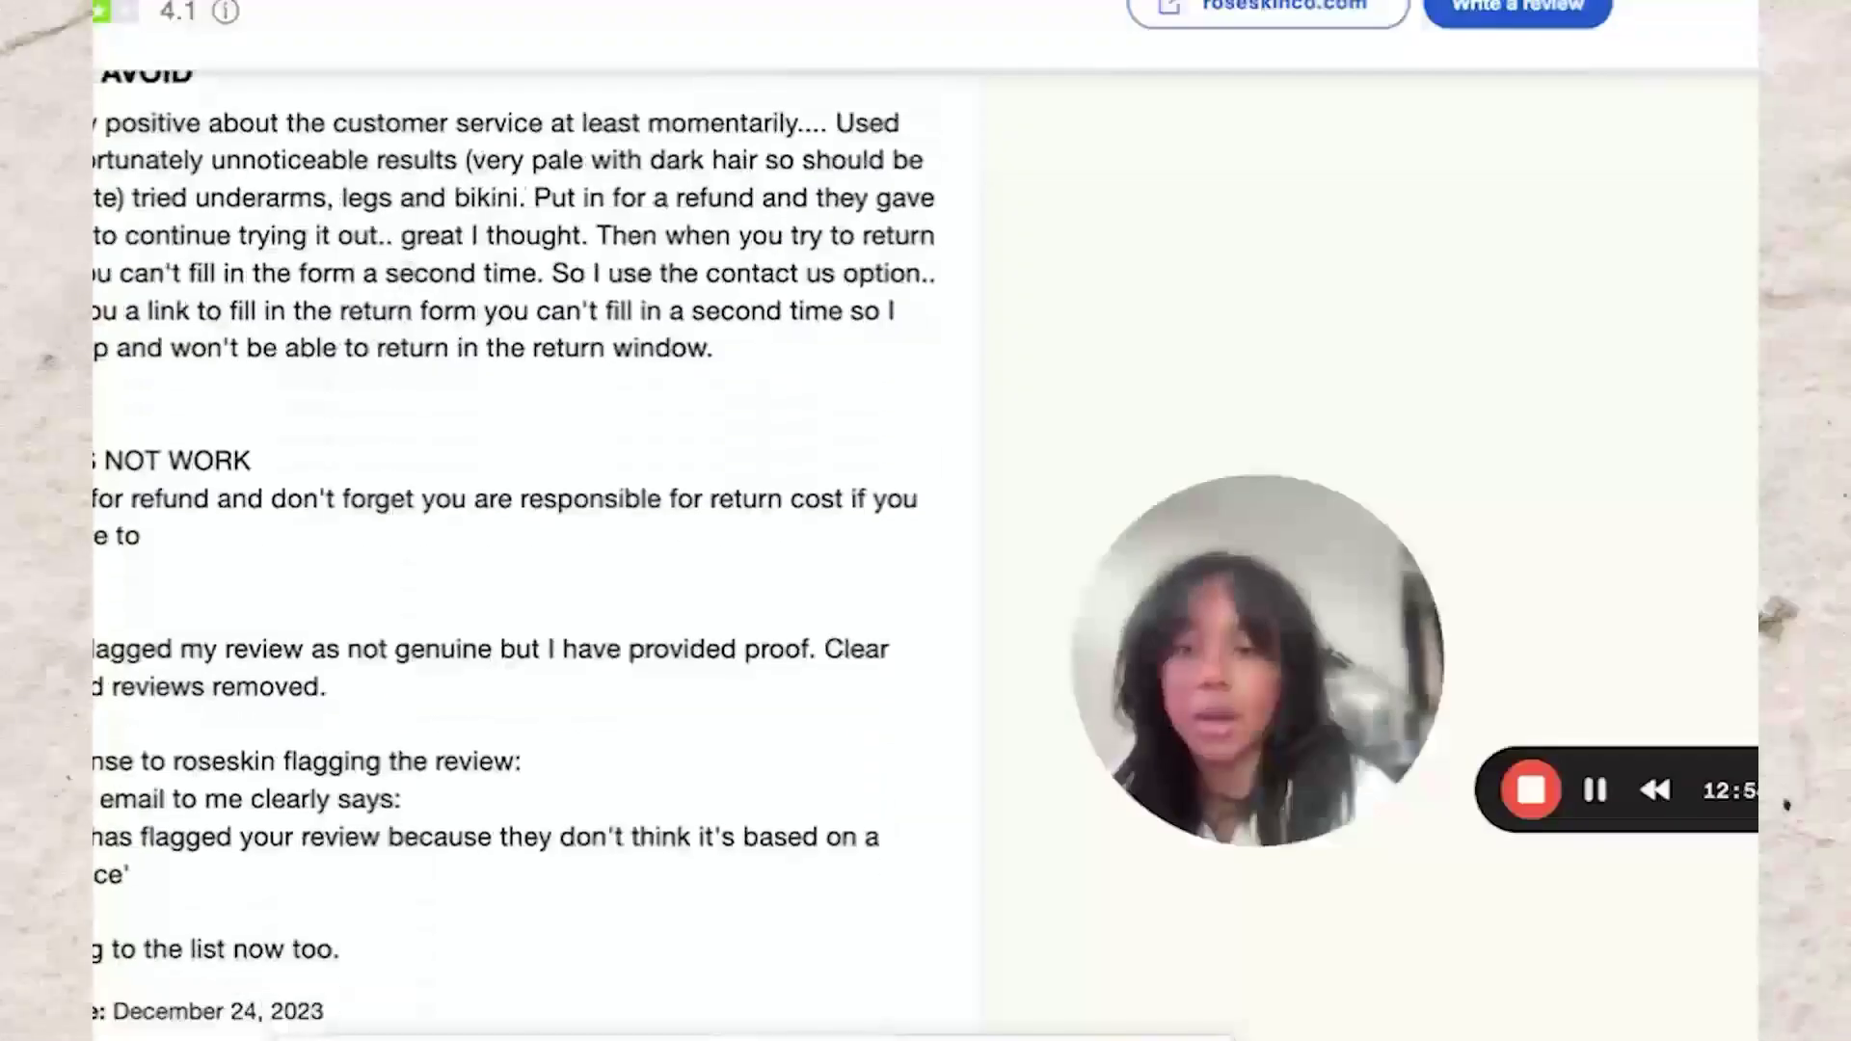
{"action": "scroll", "coordinate": [138, 533], "scroll_direction": "down", "scroll_amount": 3}
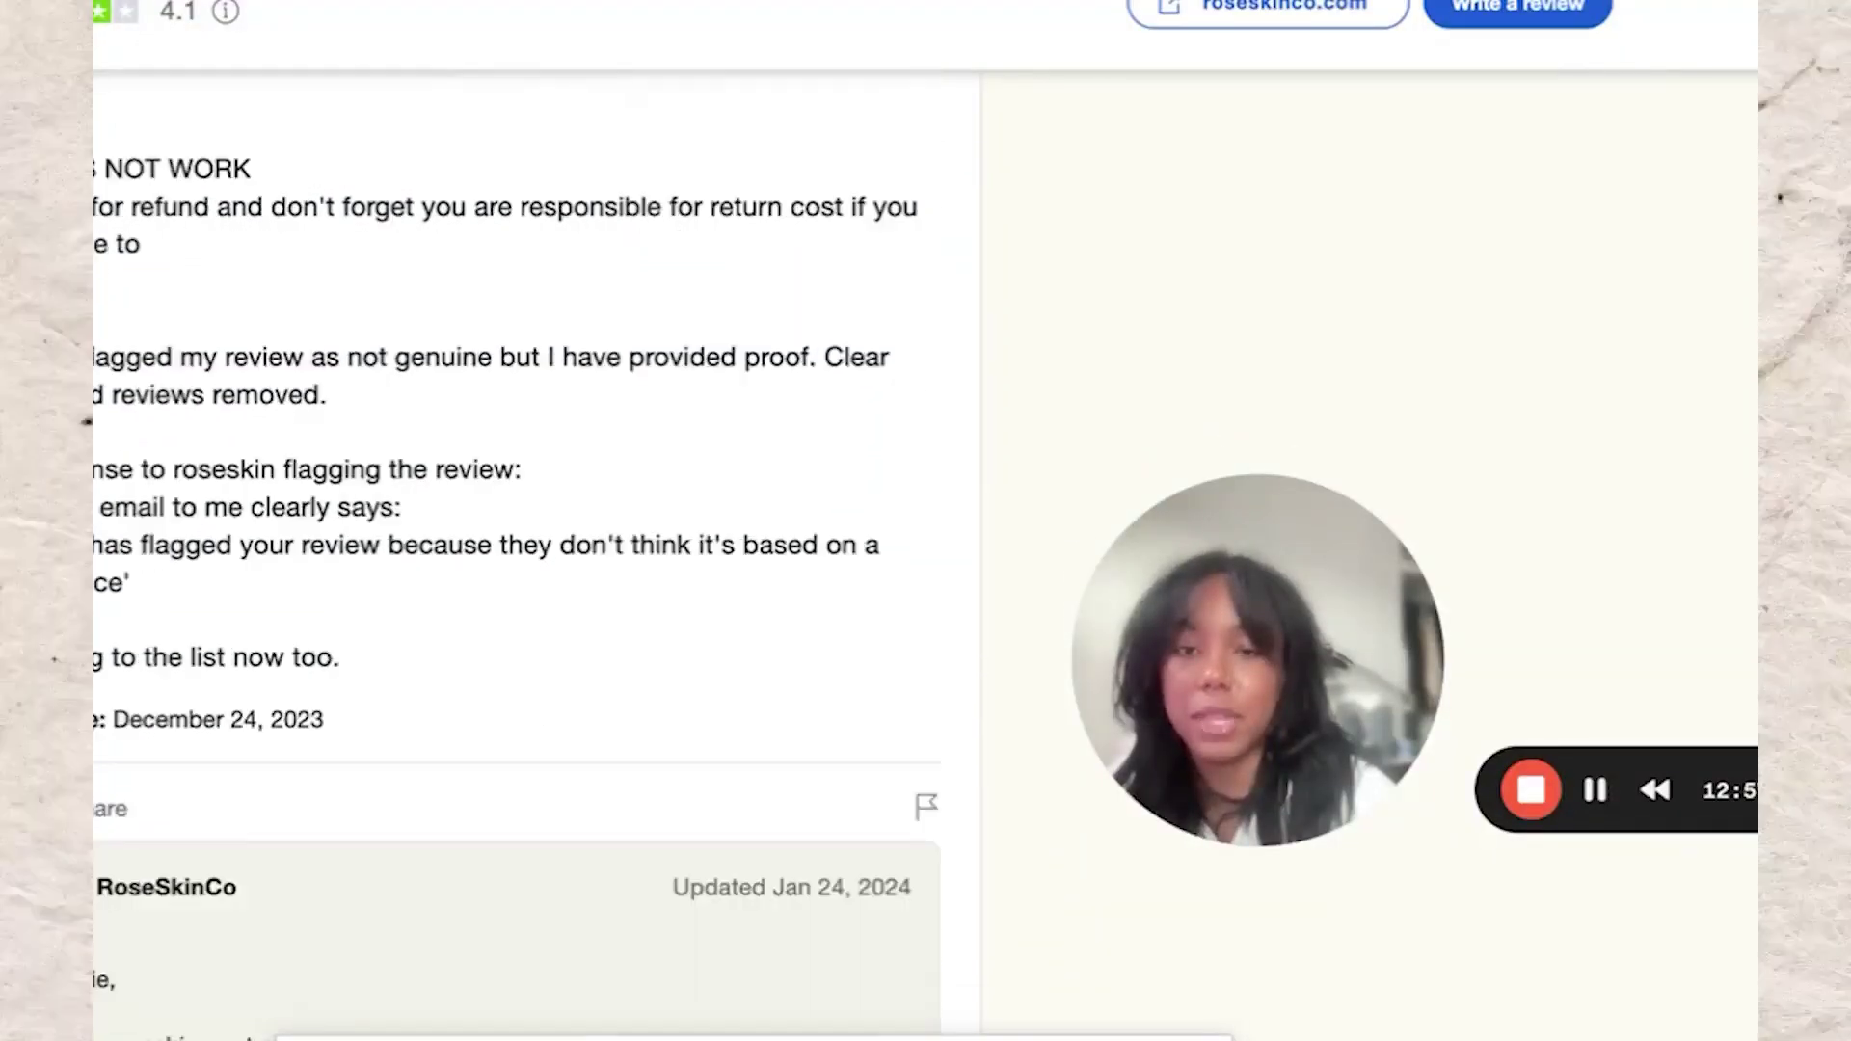
{"action": "scroll", "coordinate": [590, 437], "scroll_direction": "down", "scroll_amount": 12}
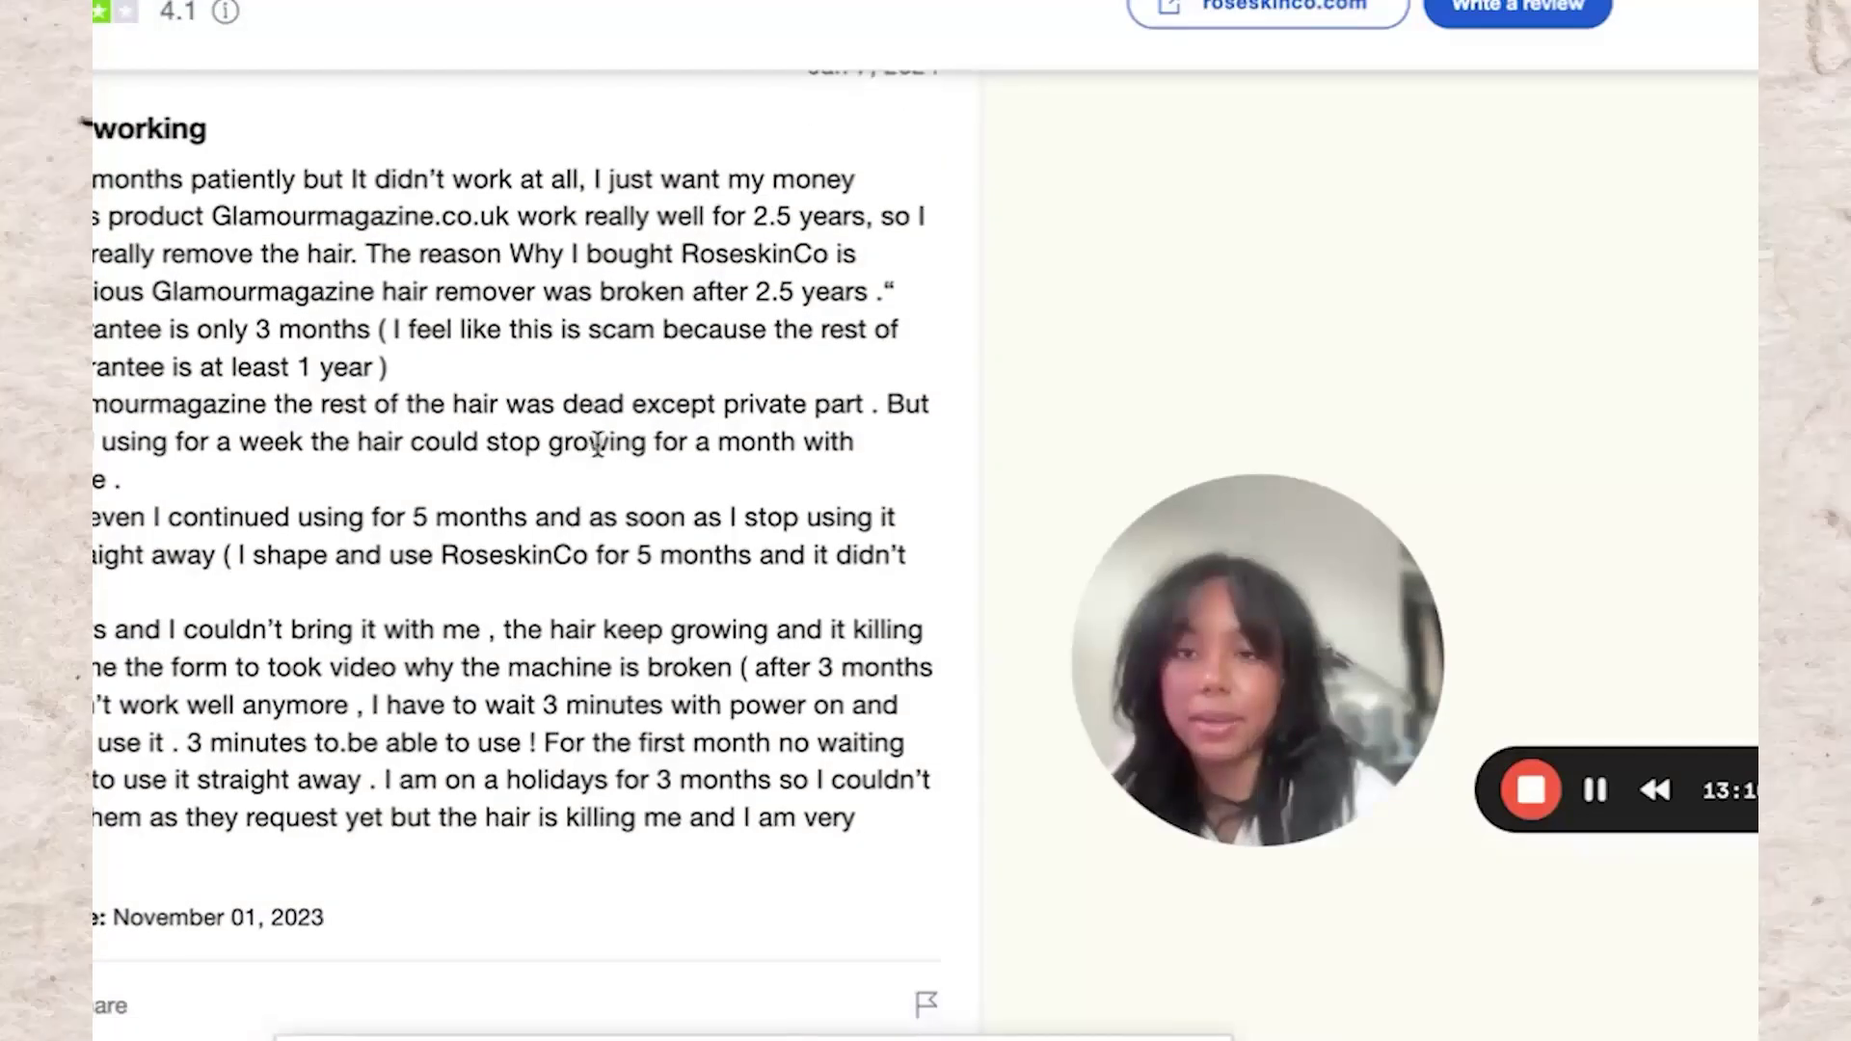
Select the full text of the Trustpilot review about LUMI leaving small scars and itchy bumps on the legs
{"action": "scroll", "coordinate": [588, 458], "scroll_direction": "down", "scroll_amount": 8}
{"action": "left_click_drag", "start_coordinate": [269, 748], "coordinate": [87, 414]}
{"action": "left_click", "coordinate": [367, 713]}
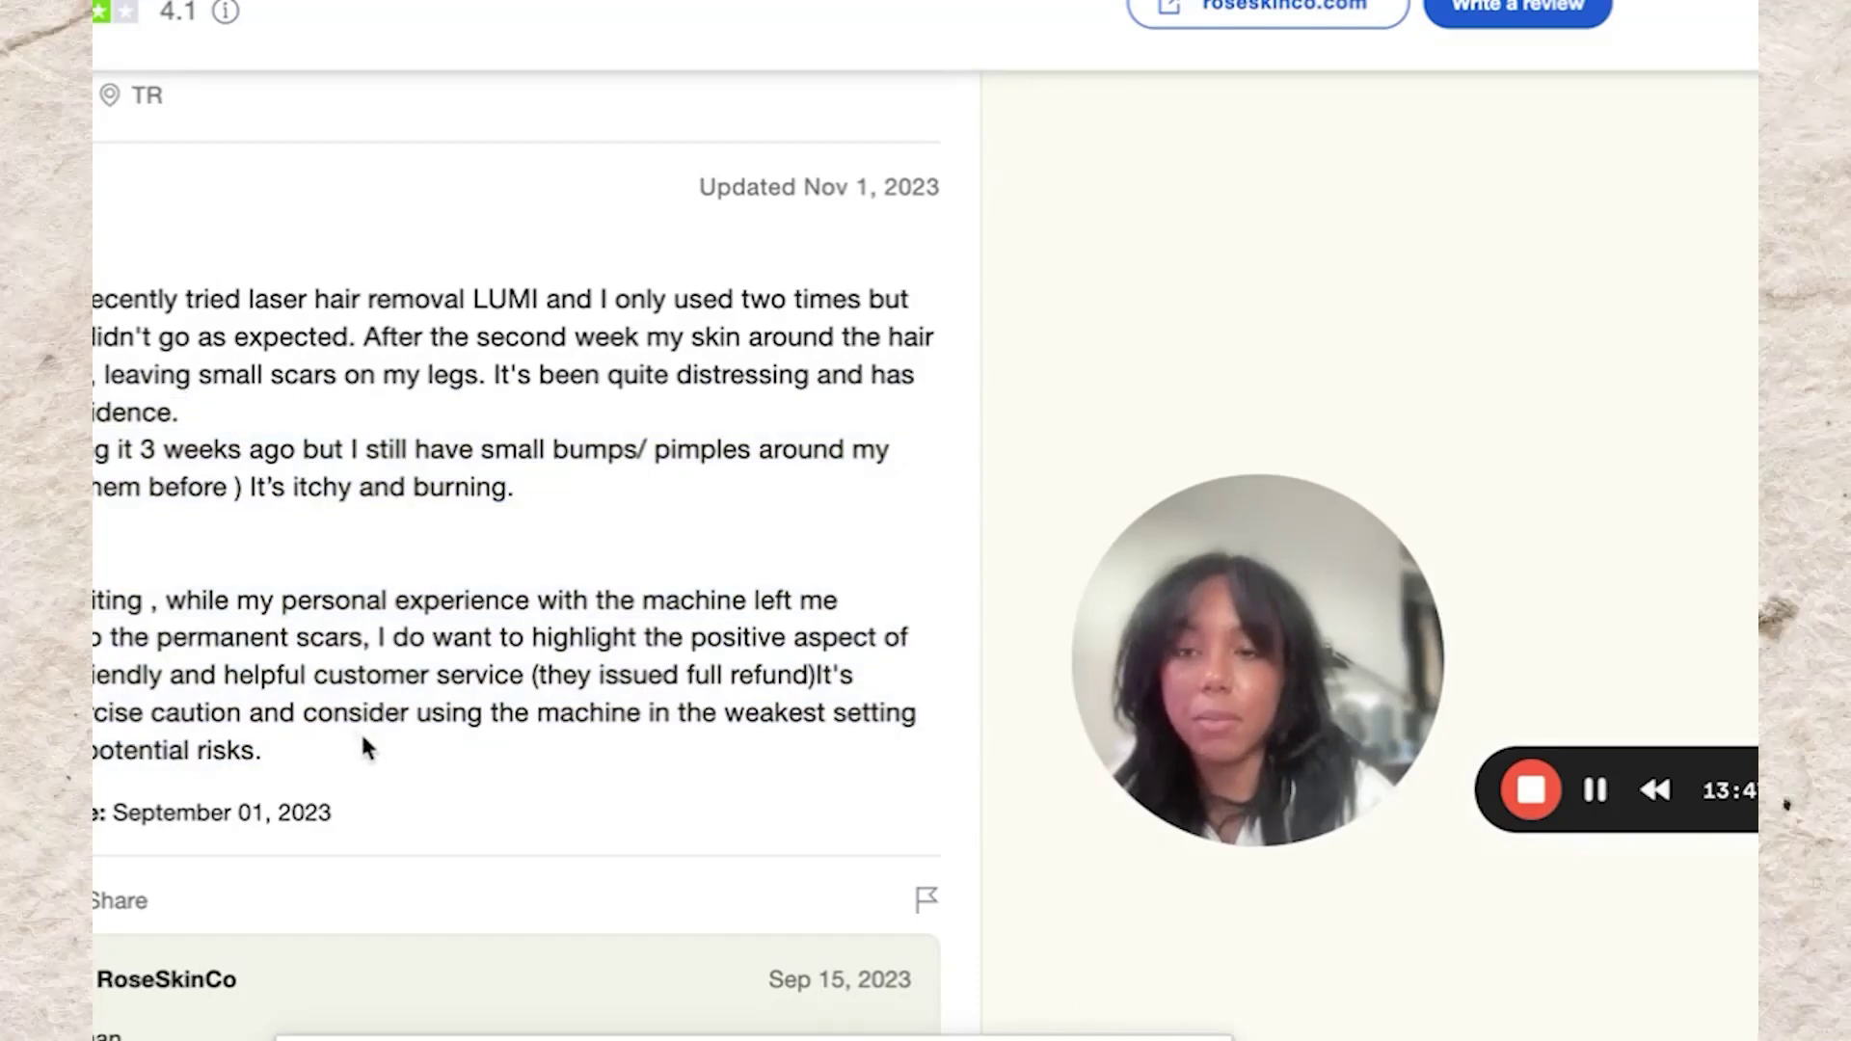
{"action": "left_click_drag", "start_coordinate": [349, 732], "coordinate": [87, 300]}
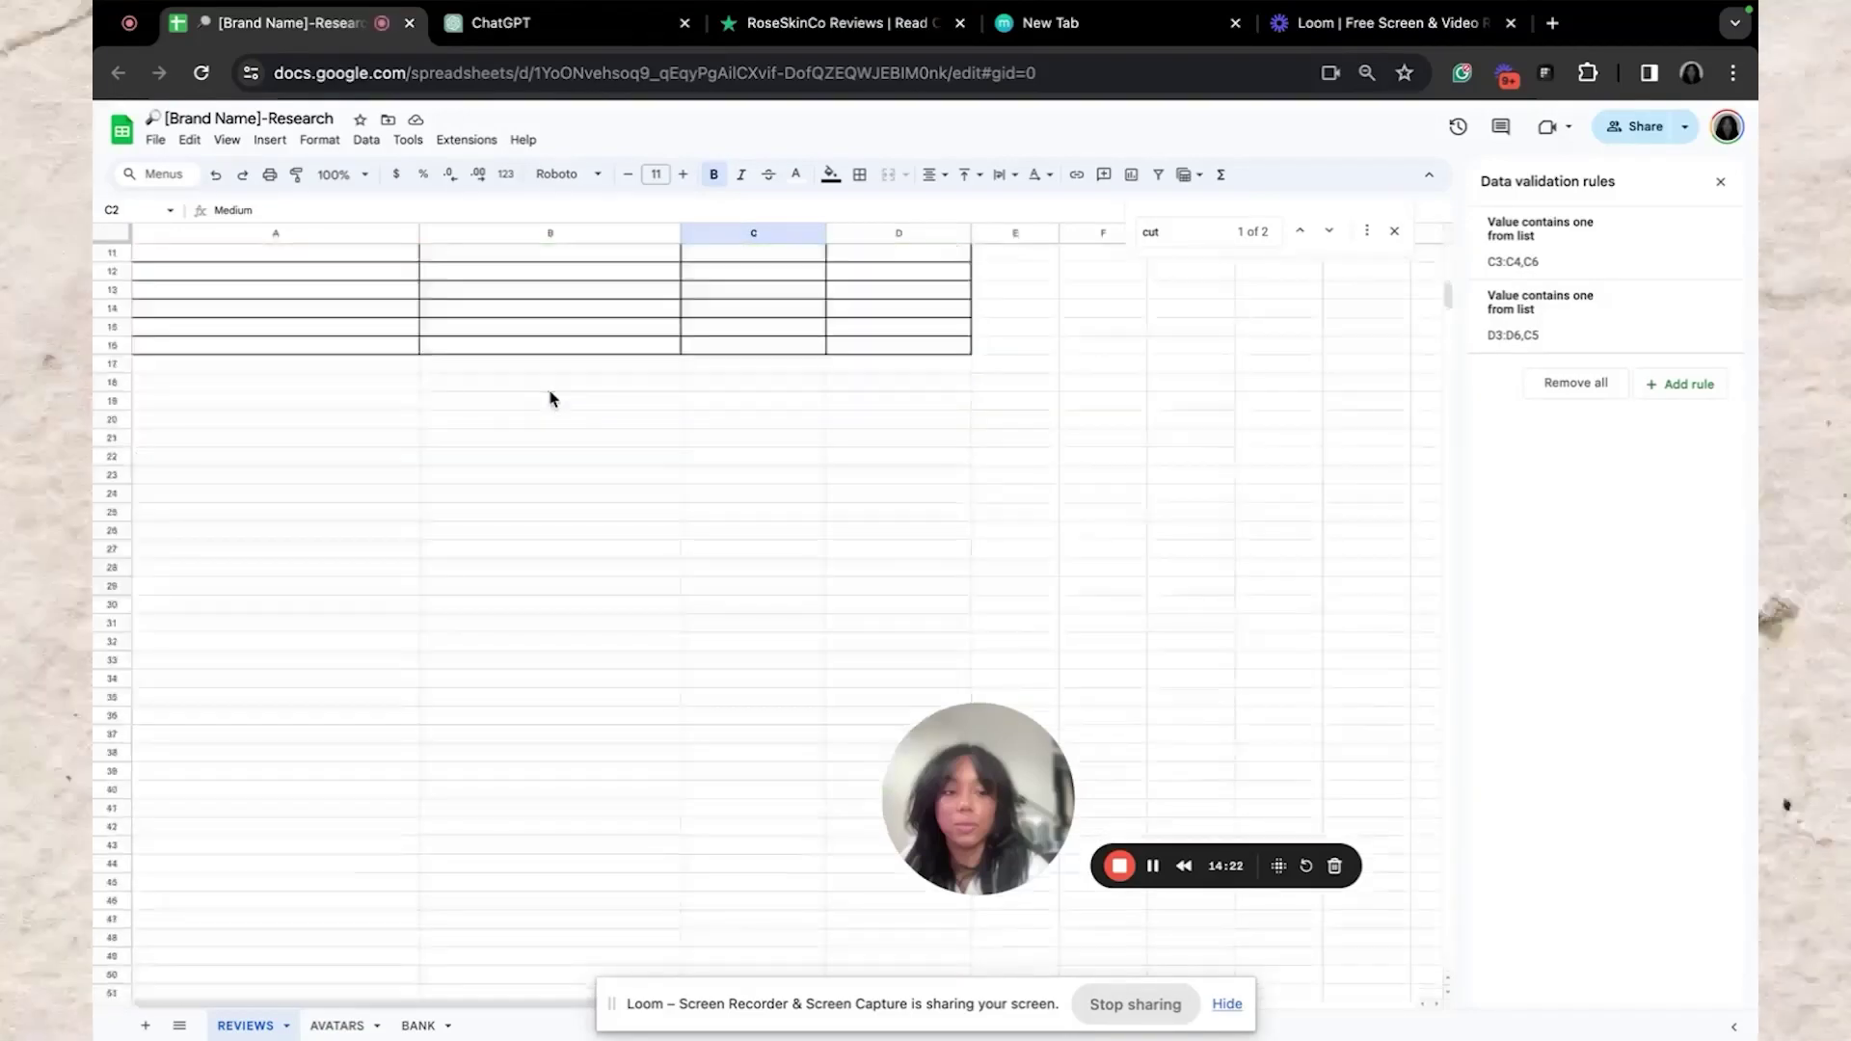
Paste the copied LUMI scarring review into the first empty row of the REVIEW column and wrap its text
{"action": "scroll", "coordinate": [550, 398], "scroll_direction": "up", "scroll_amount": 2}
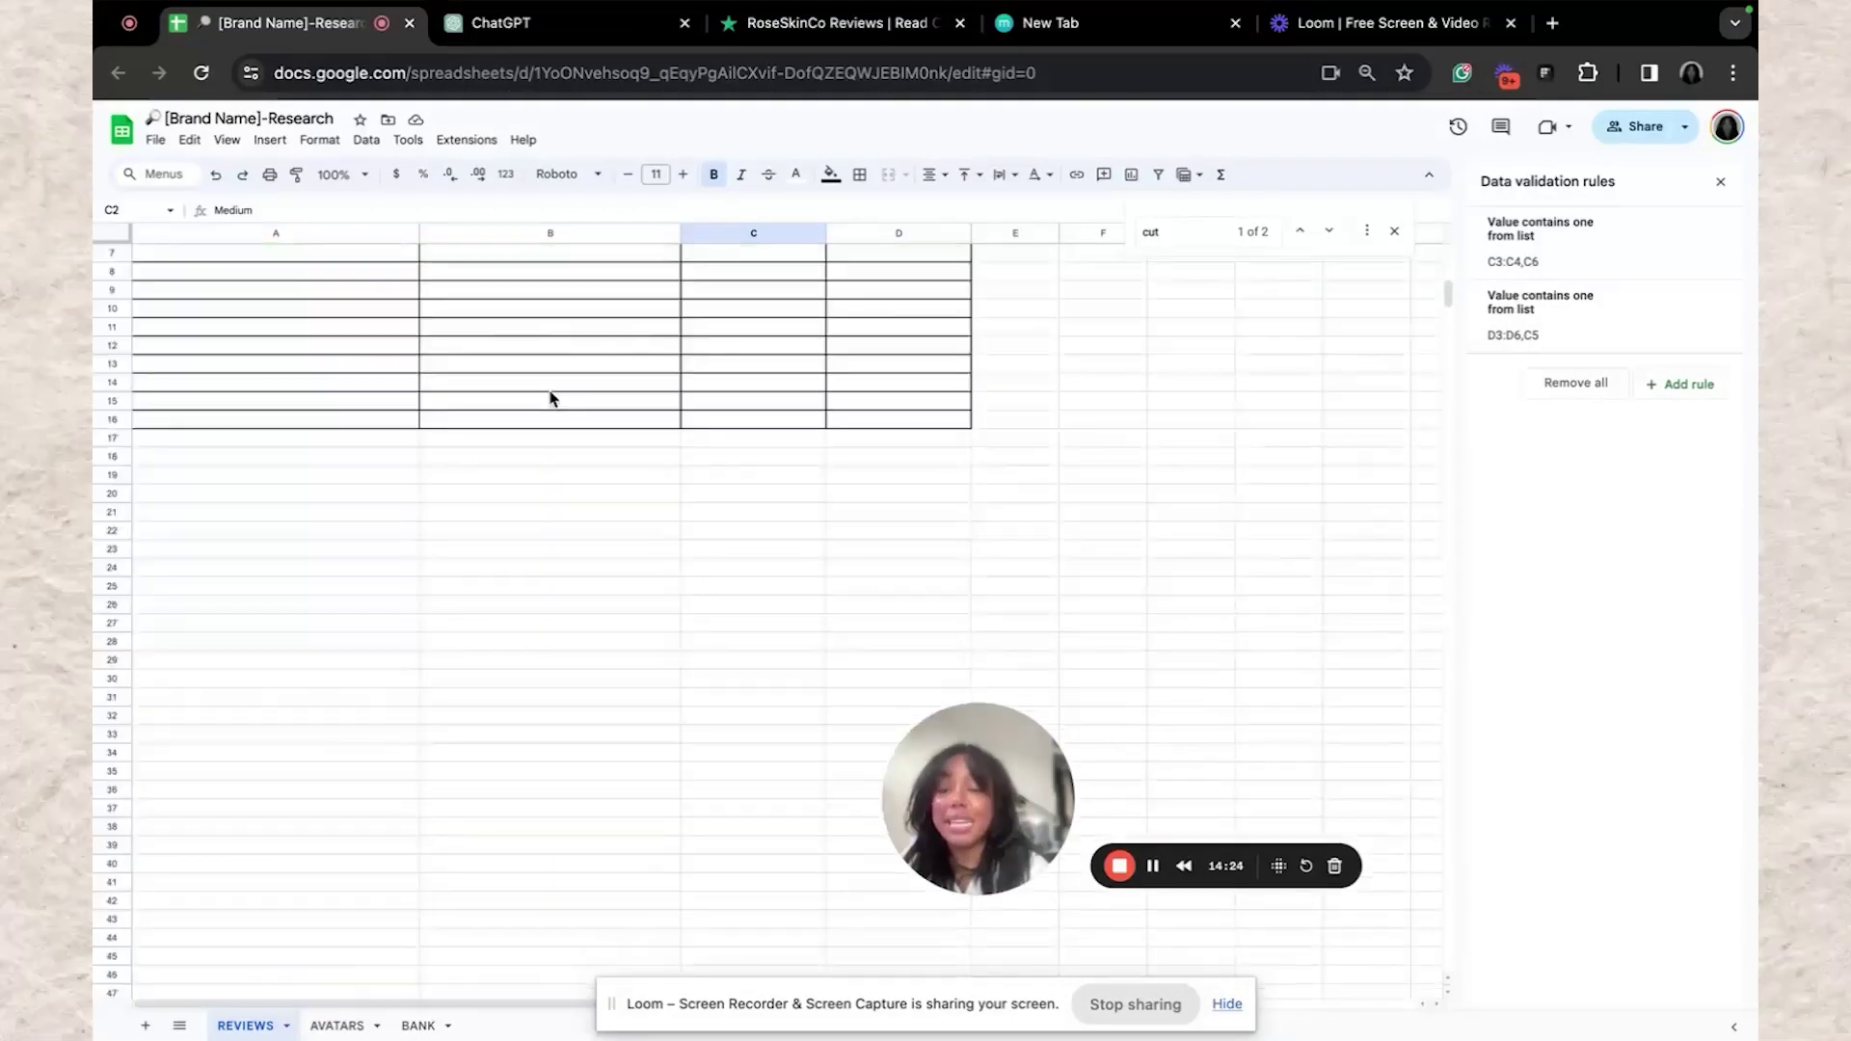
{"action": "scroll", "coordinate": [550, 398], "scroll_direction": "up", "scroll_amount": 1}
{"action": "left_click", "coordinate": [261, 654]}
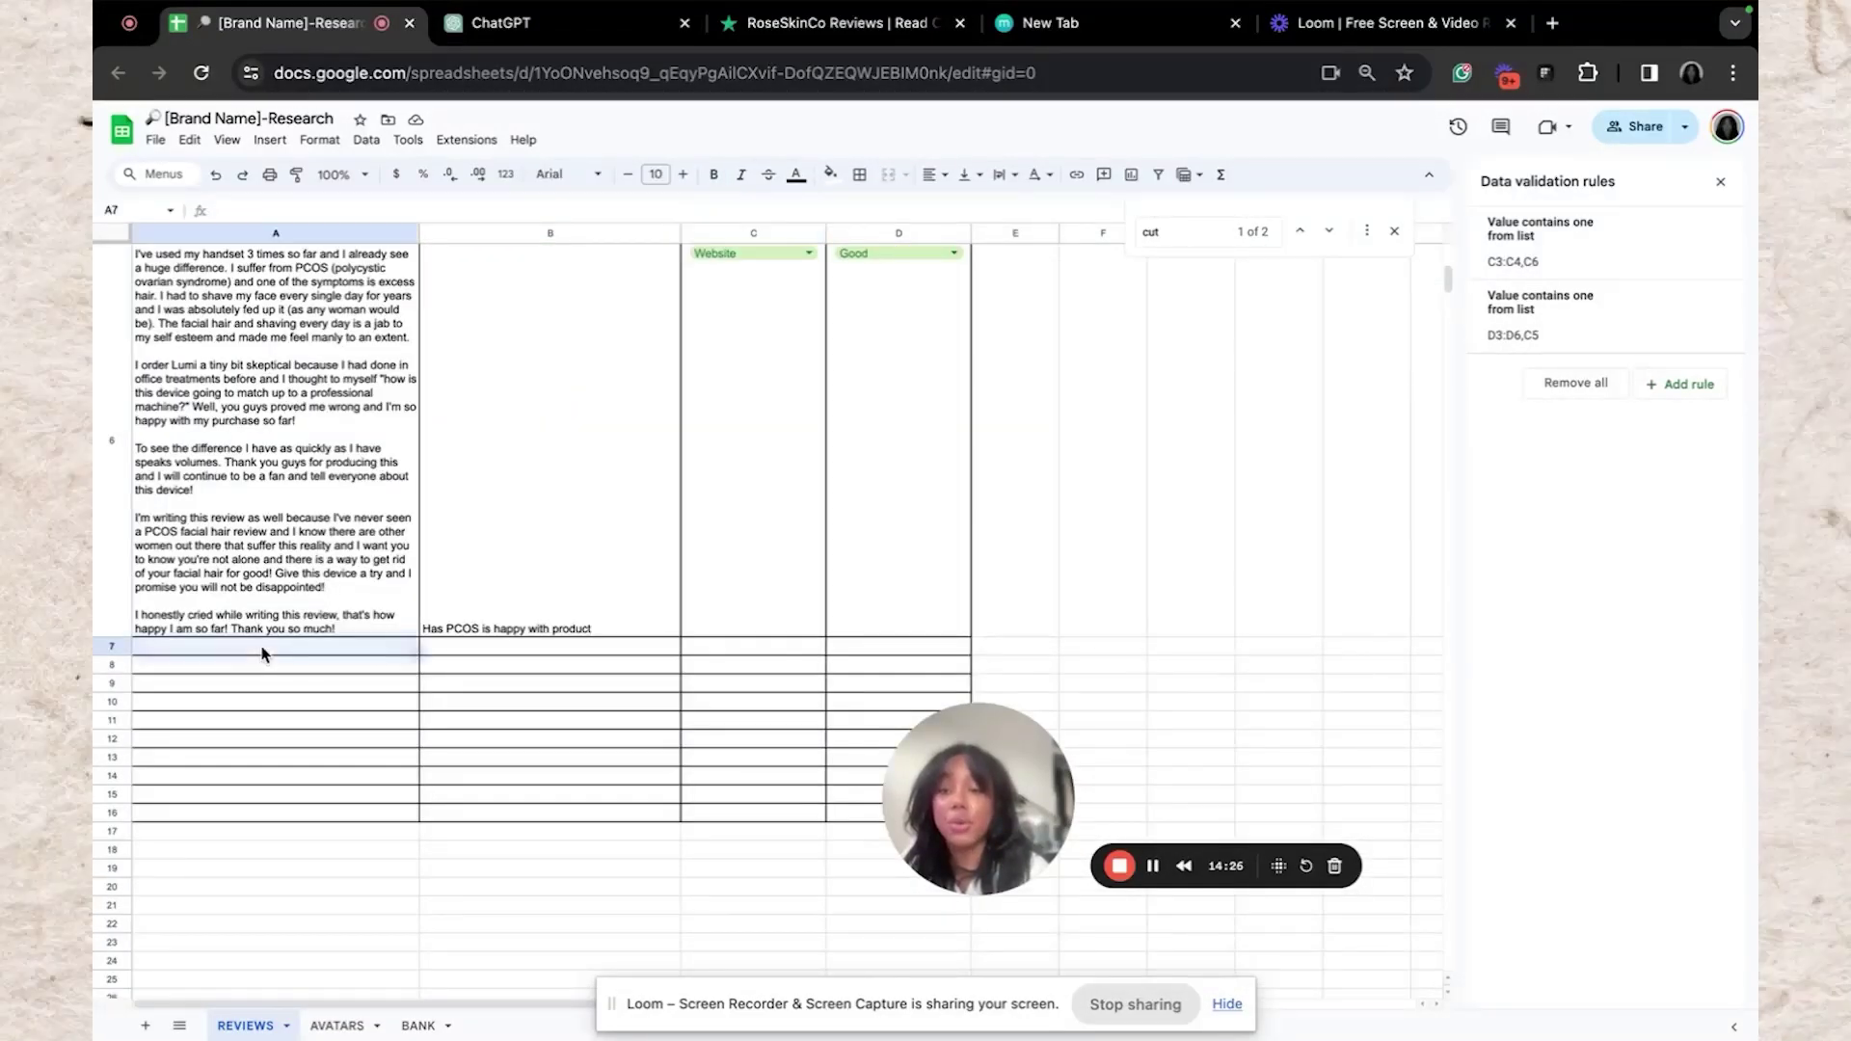
{"action": "key", "text": "ctrl+v"}
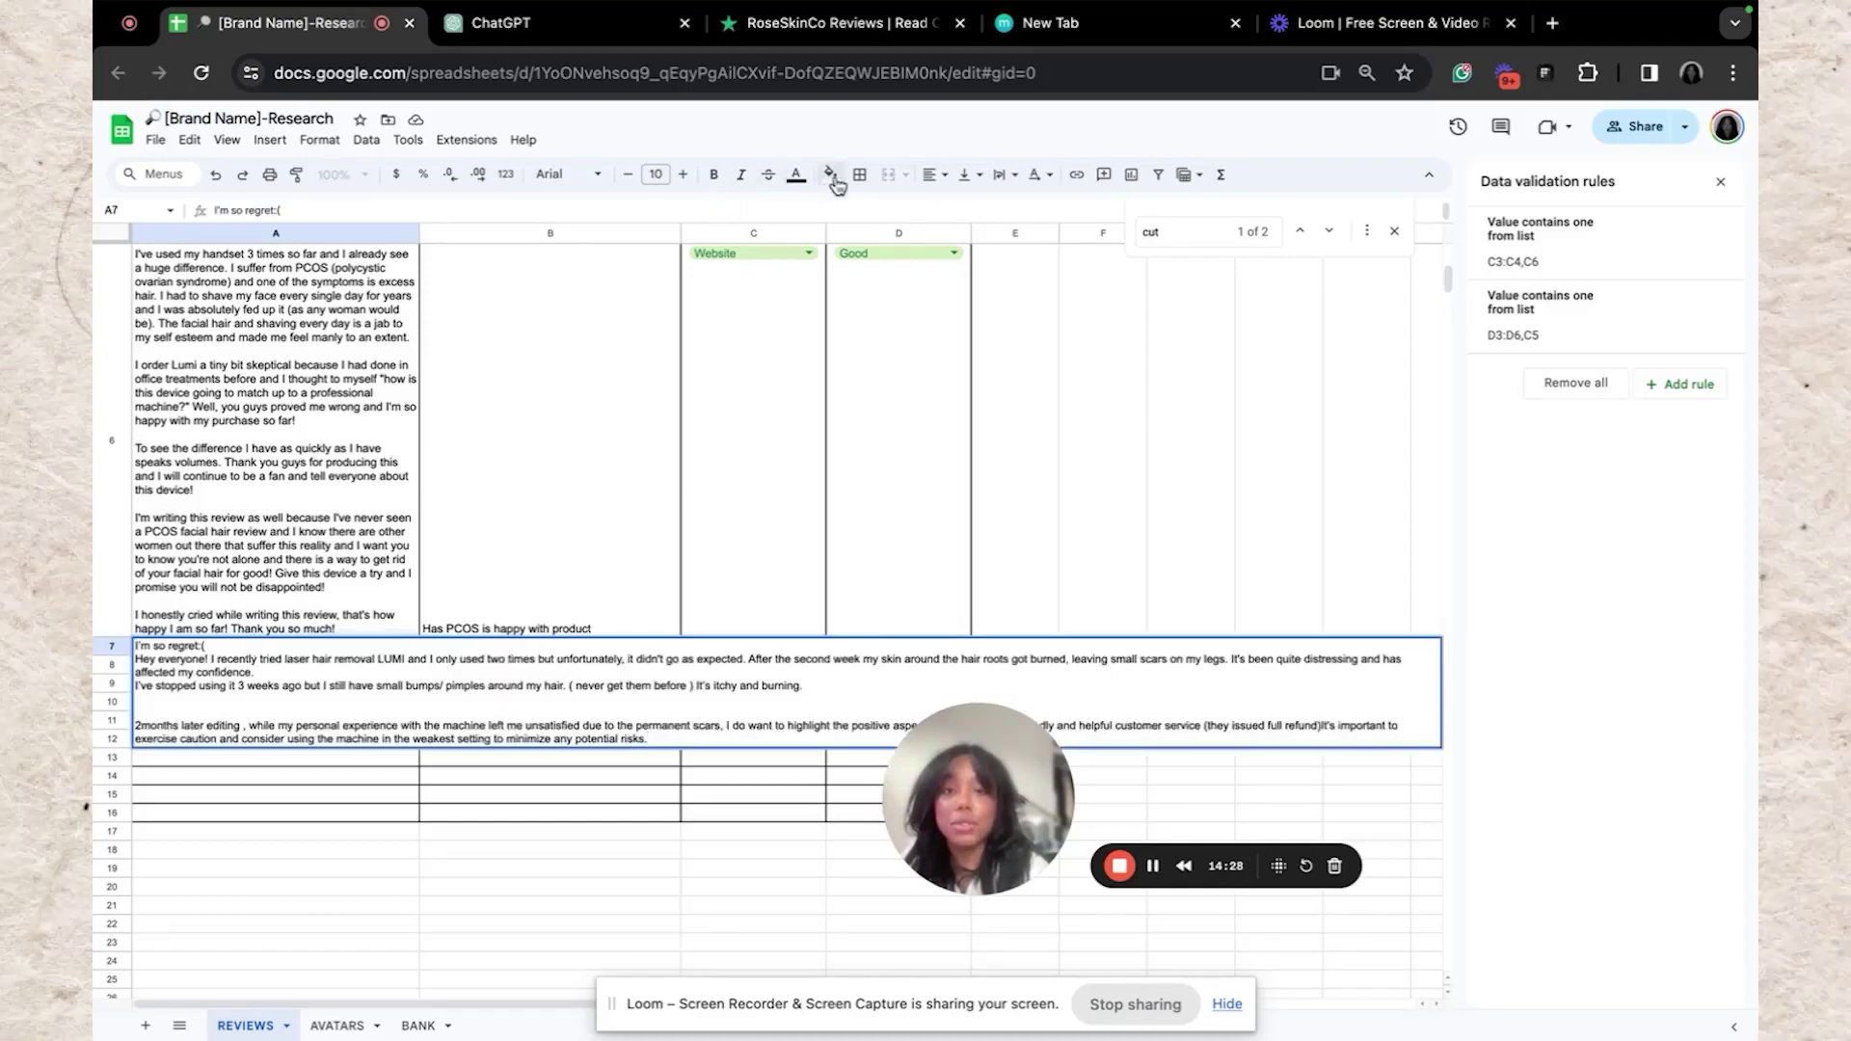
{"action": "left_click", "coordinate": [1003, 178]}
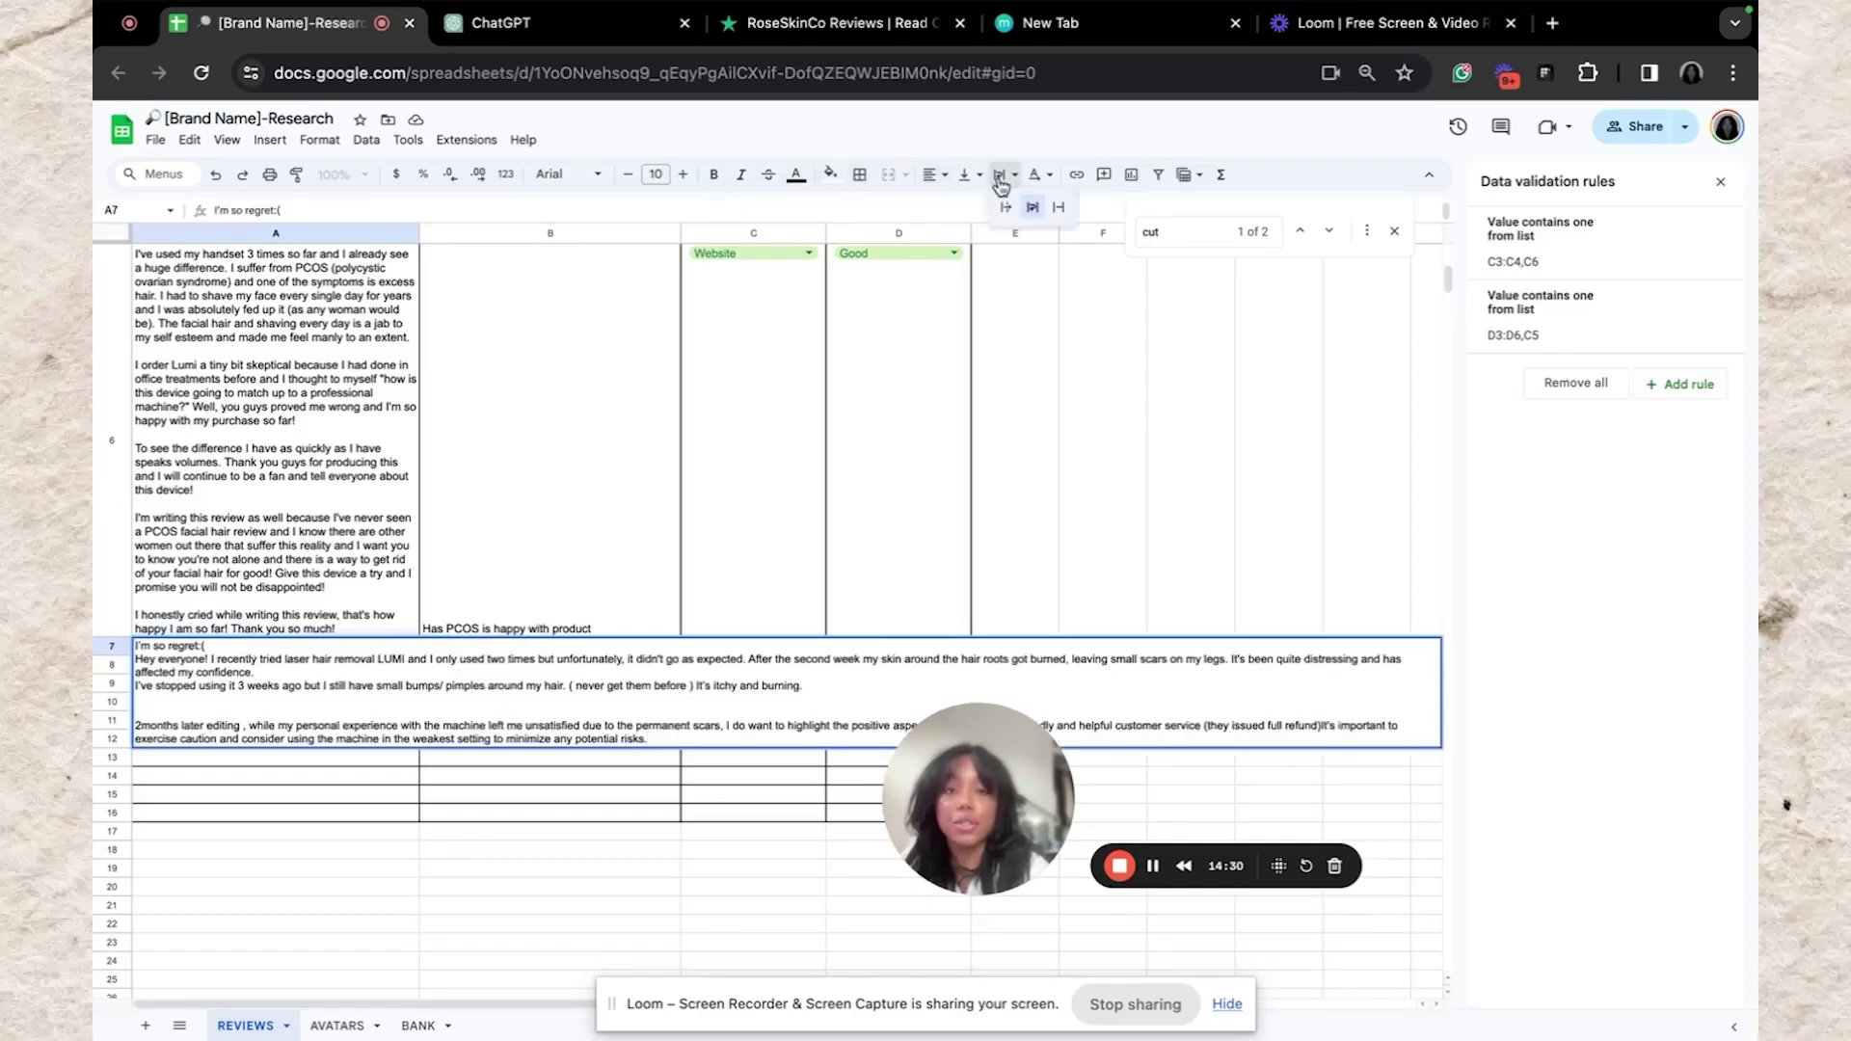
{"action": "left_click", "coordinate": [1033, 207]}
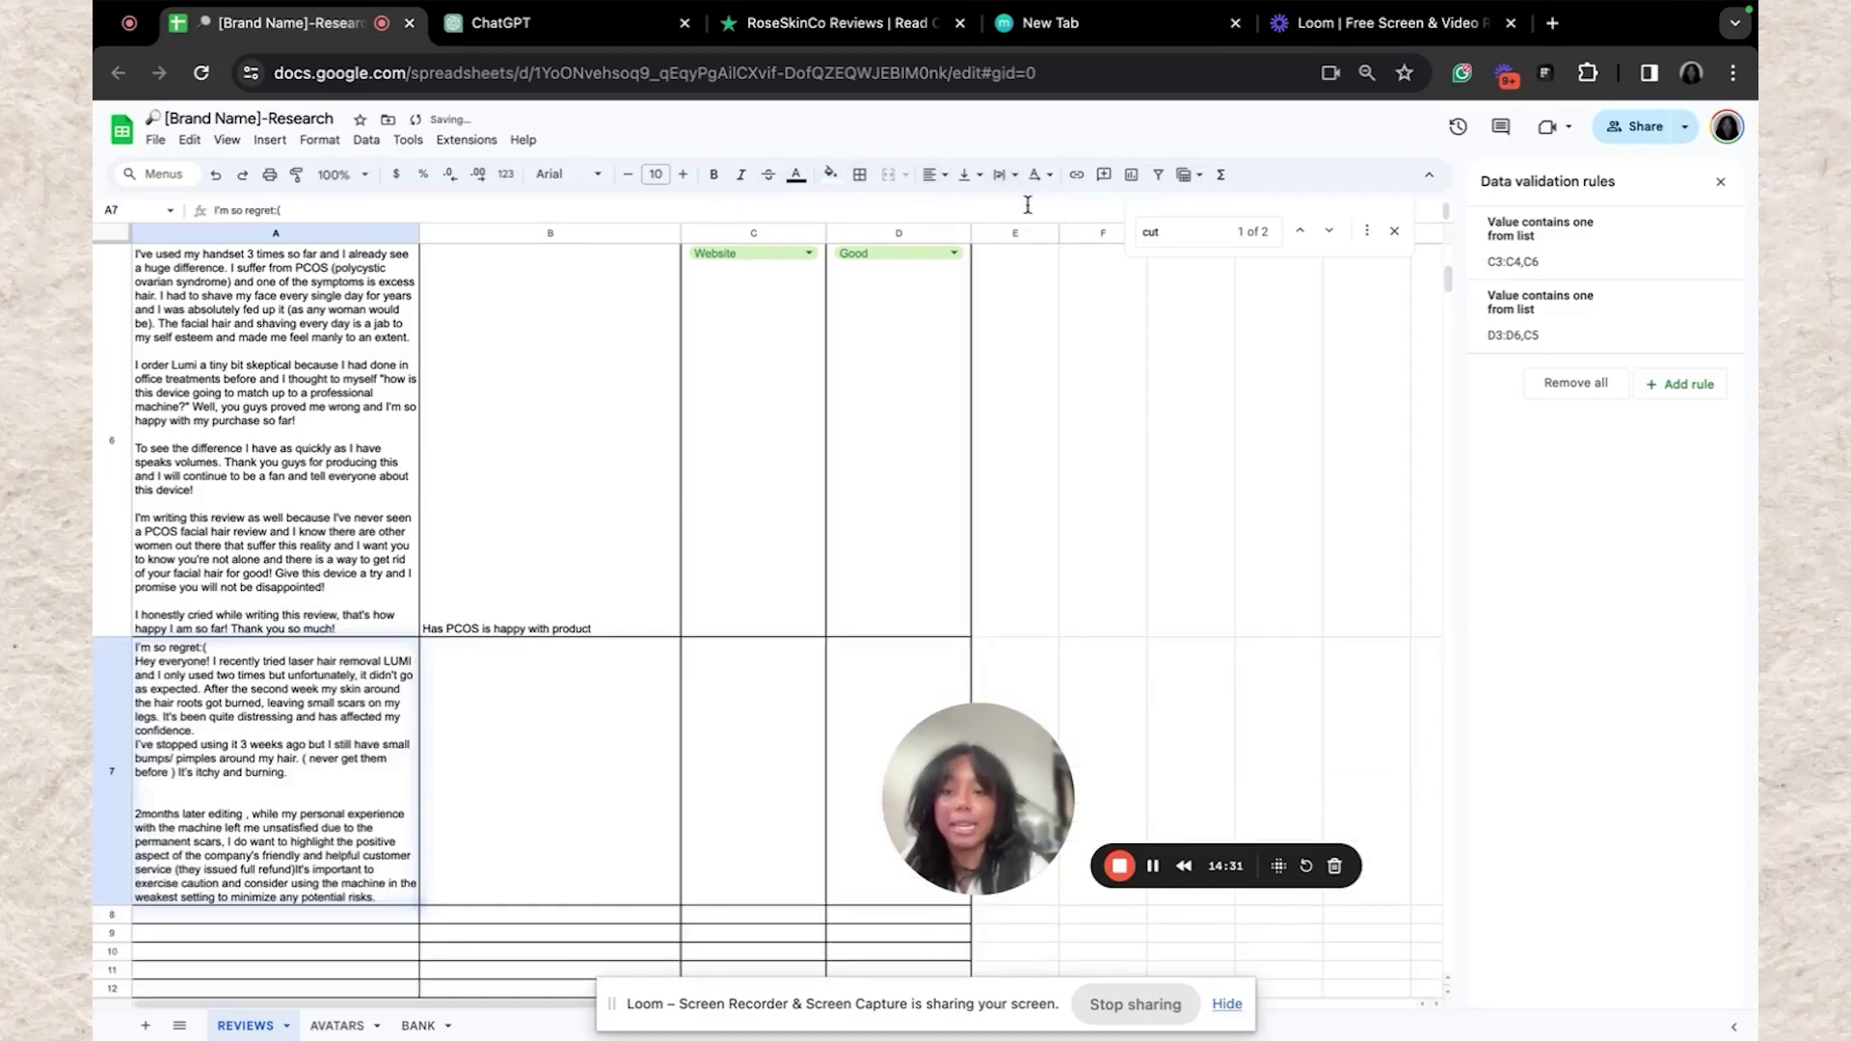
Enter "Got" as the quick note beside the LUMI scarring review in row 7
{"action": "left_click", "coordinate": [578, 781]}
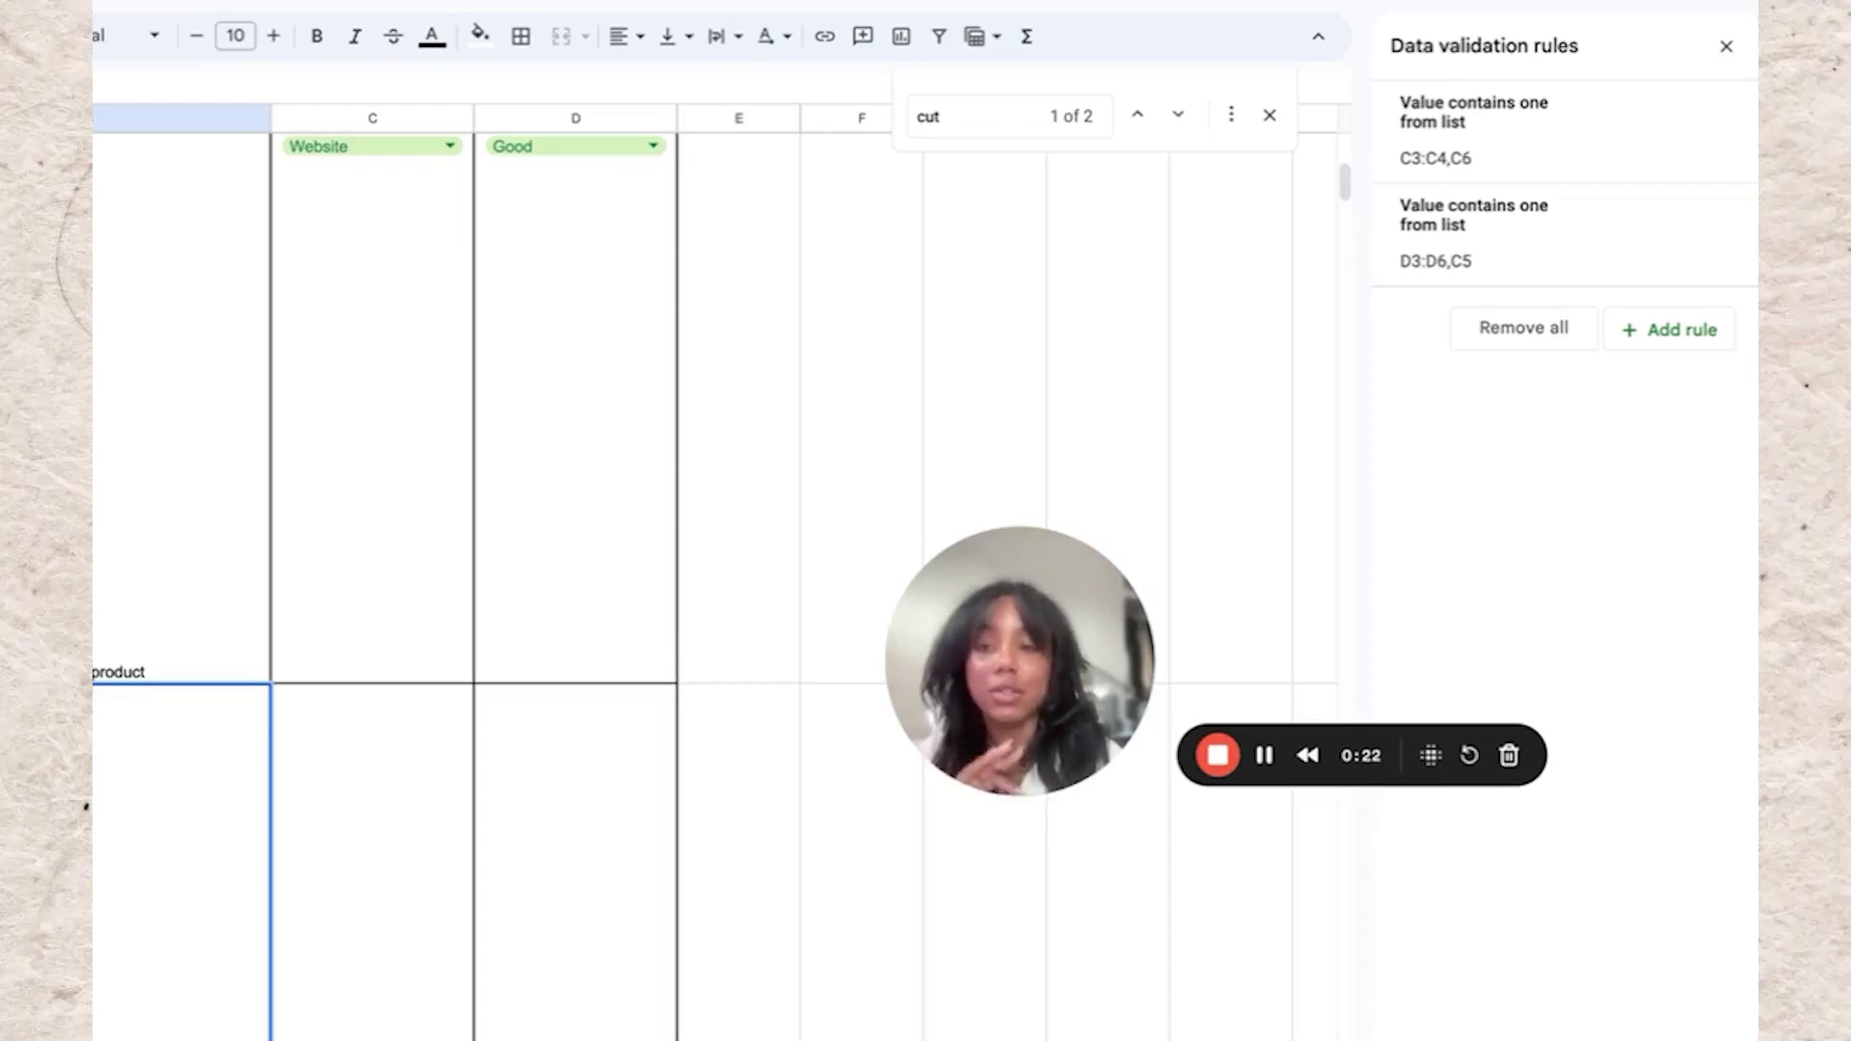
{"action": "left_click", "coordinate": [431, 822]}
{"action": "scroll", "coordinate": [243, 790], "scroll_direction": "up", "scroll_amount": 8}
{"action": "scroll", "coordinate": [243, 791], "scroll_direction": "down", "scroll_amount": 13}
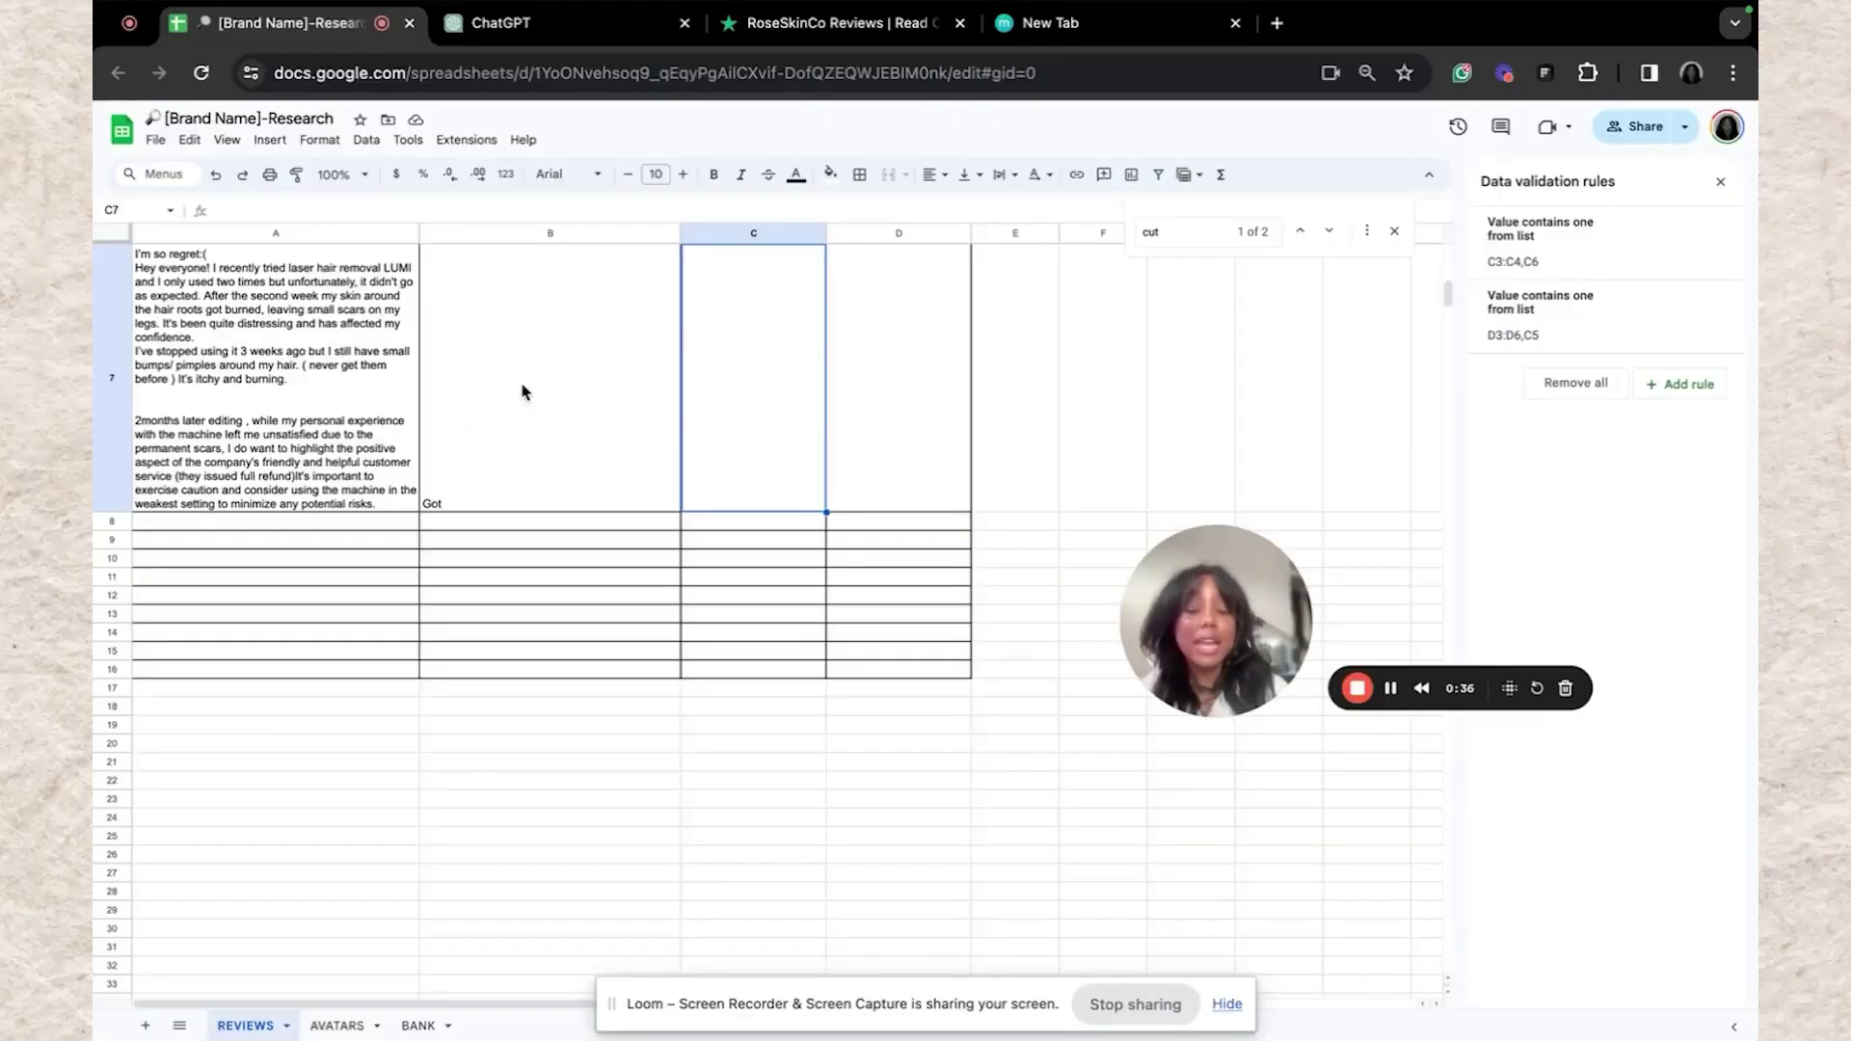
Copy all the stand-out reviews together with their quick notes, range A3:B7
{"action": "left_click", "coordinate": [544, 461]}
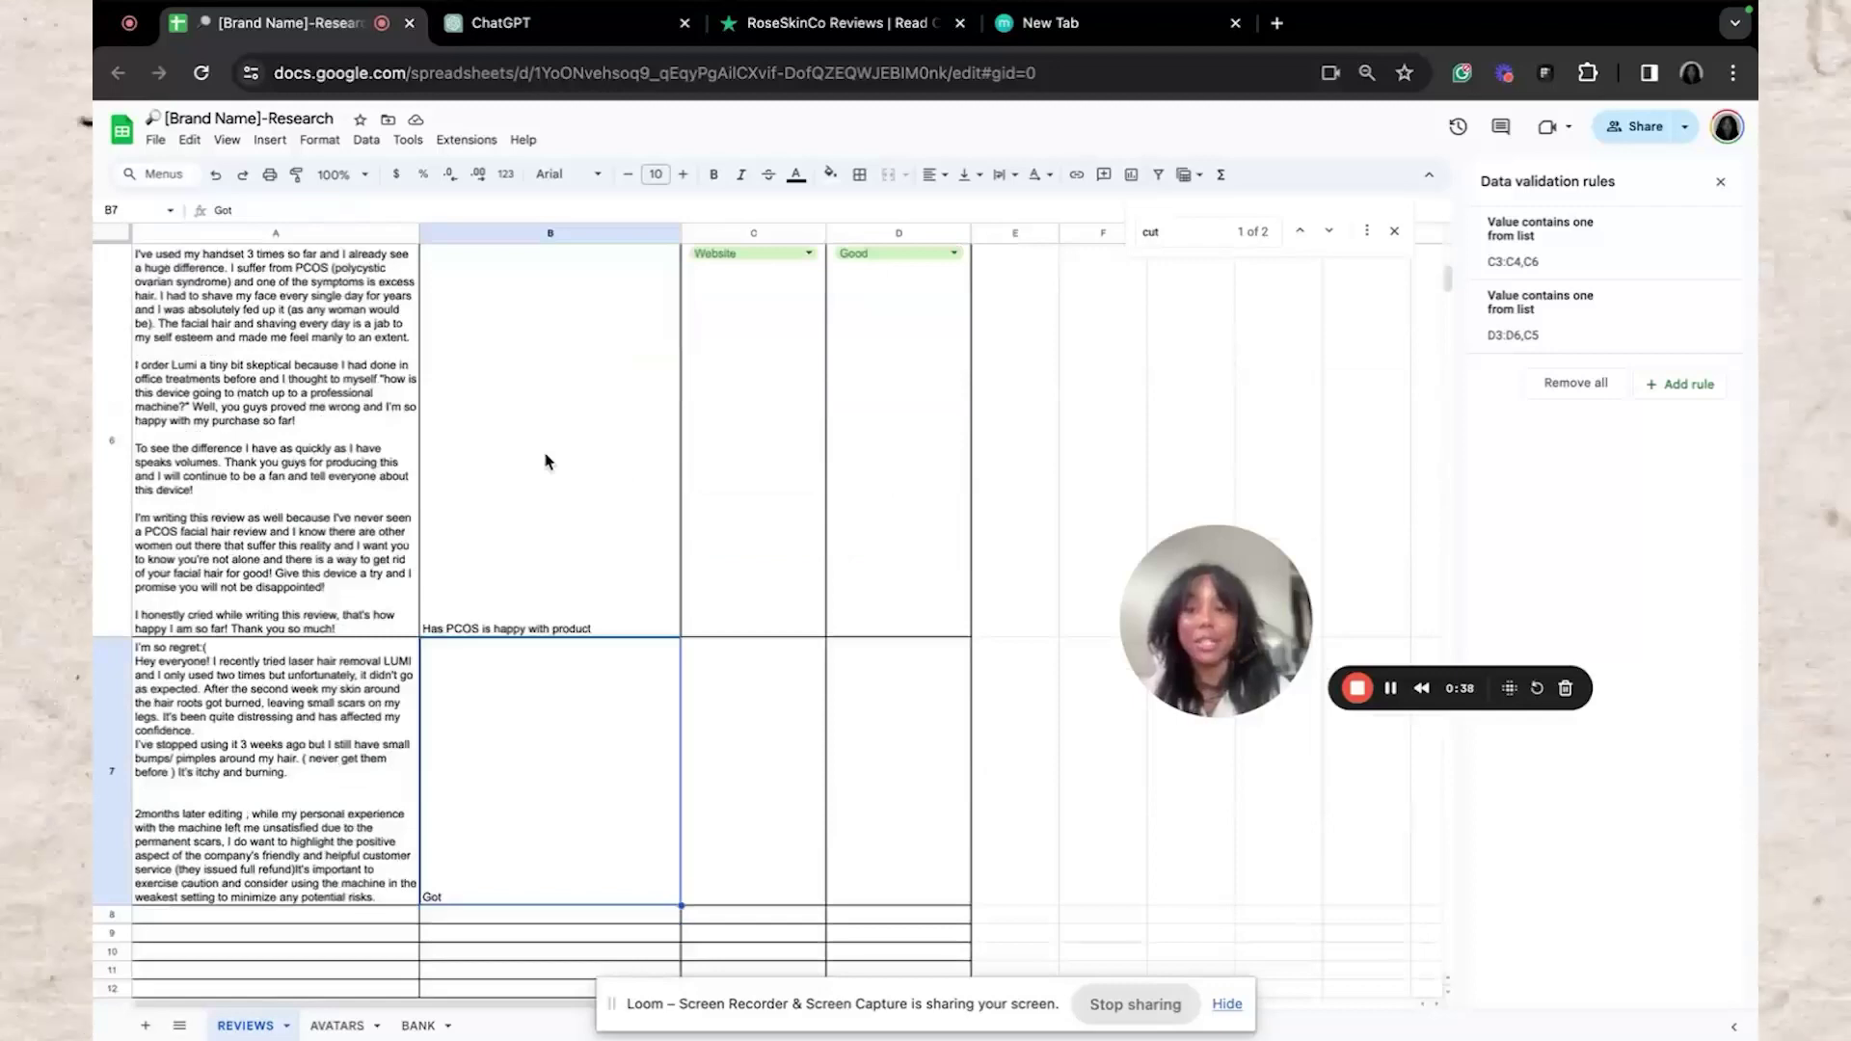
{"action": "left_click_drag", "start_coordinate": [897, 772], "coordinate": [285, 595]}
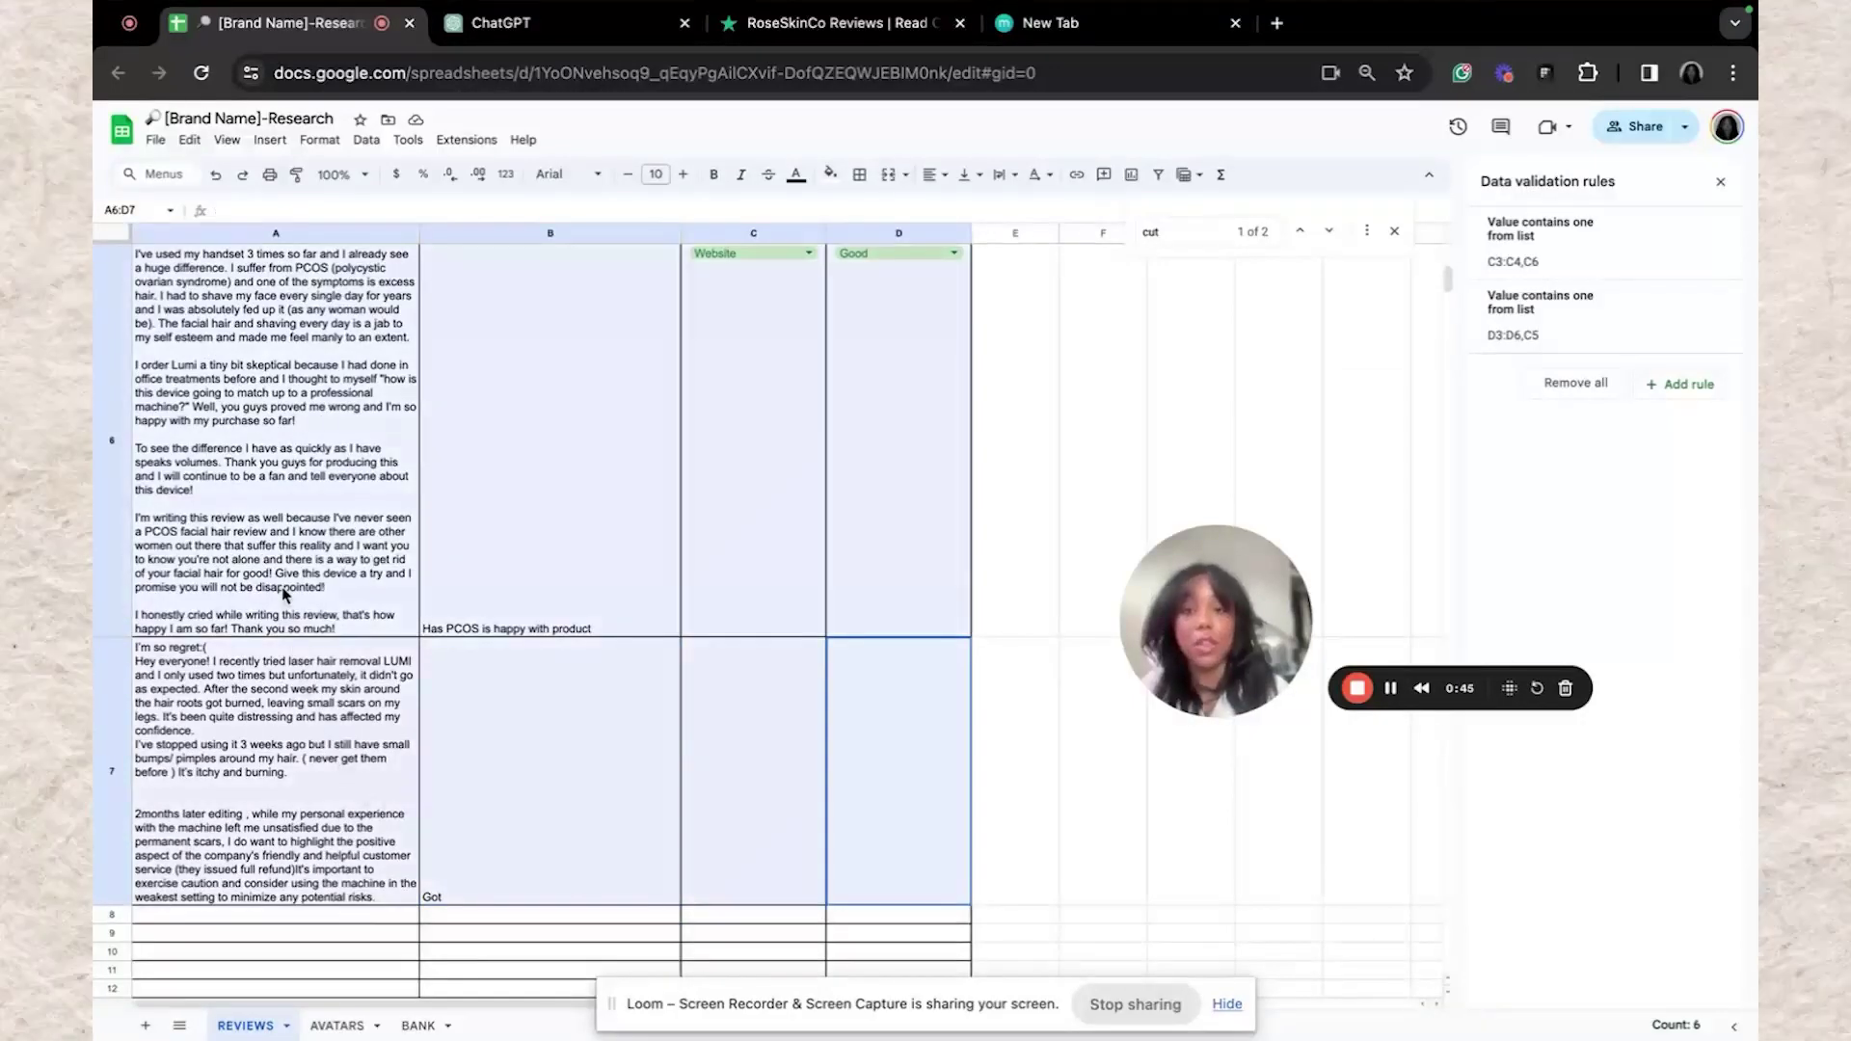
{"action": "left_click", "coordinate": [516, 718]}
{"action": "left_click_drag", "start_coordinate": [597, 839], "coordinate": [357, 348]}
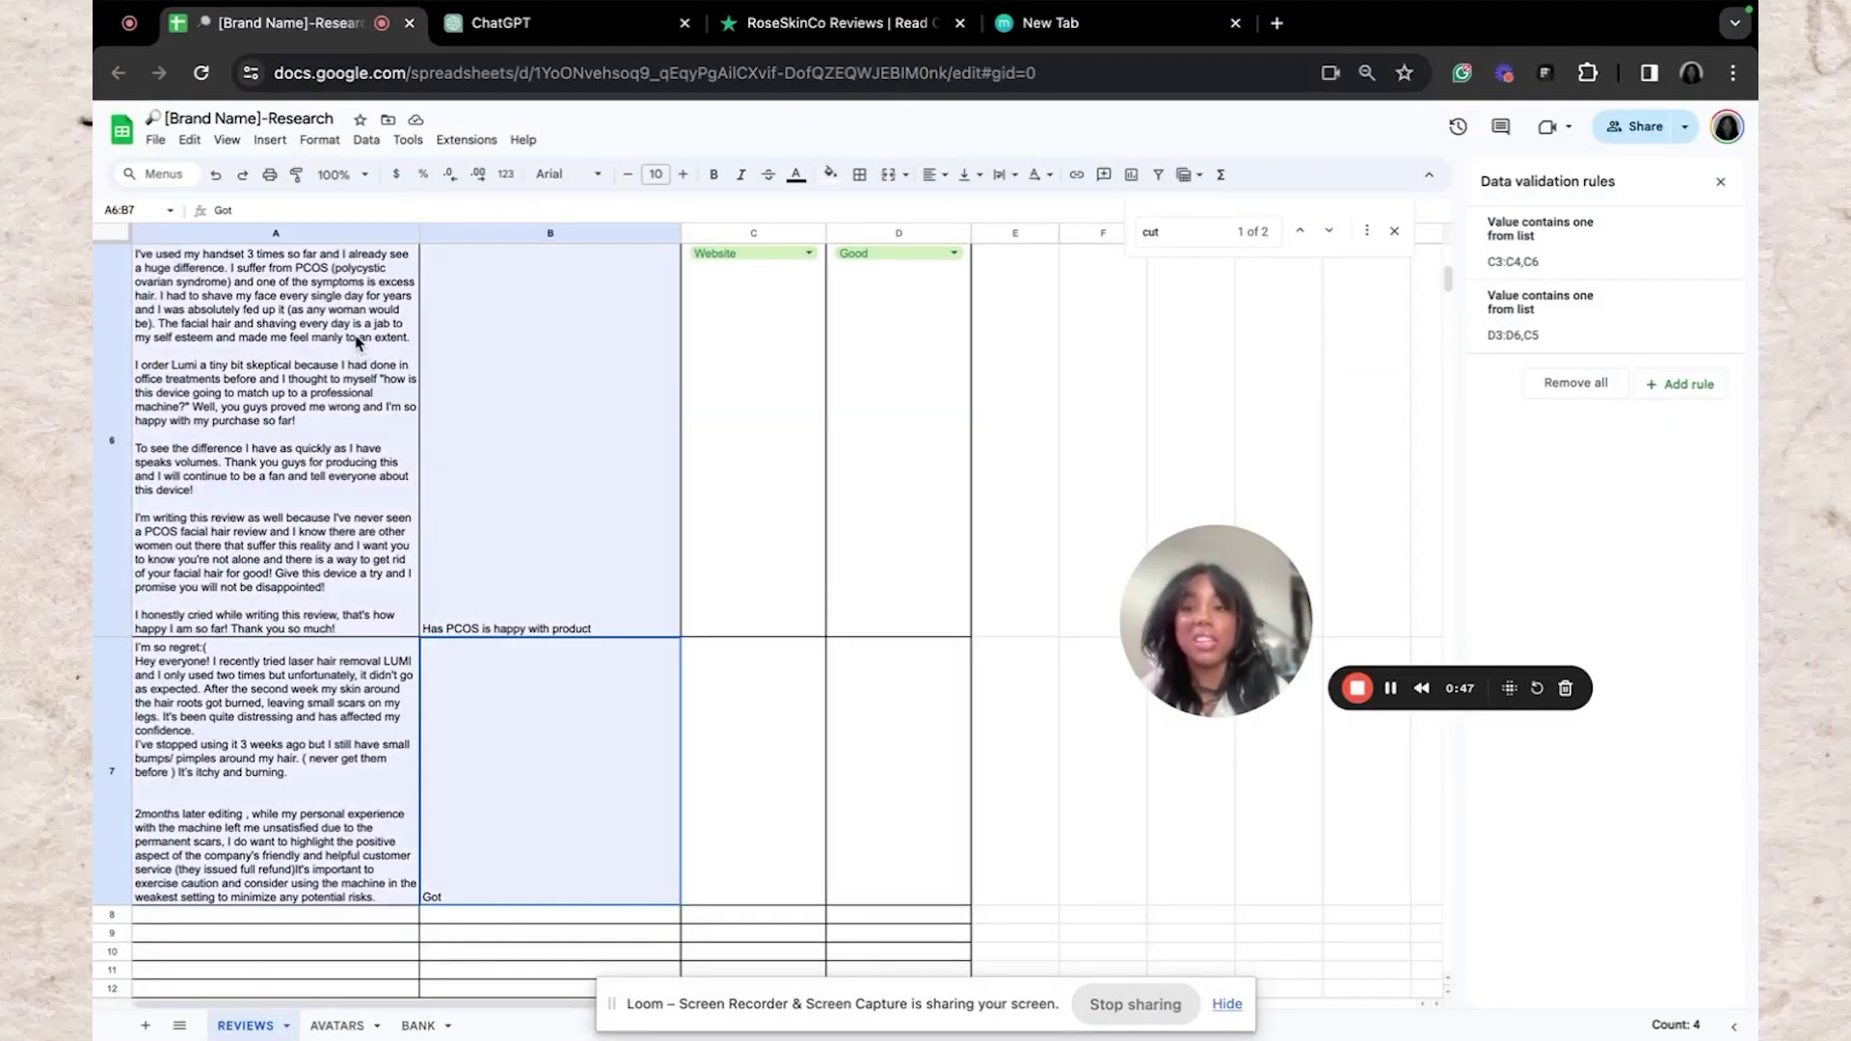
{"action": "left_click_drag", "start_coordinate": [398, 254], "coordinate": [415, 344]}
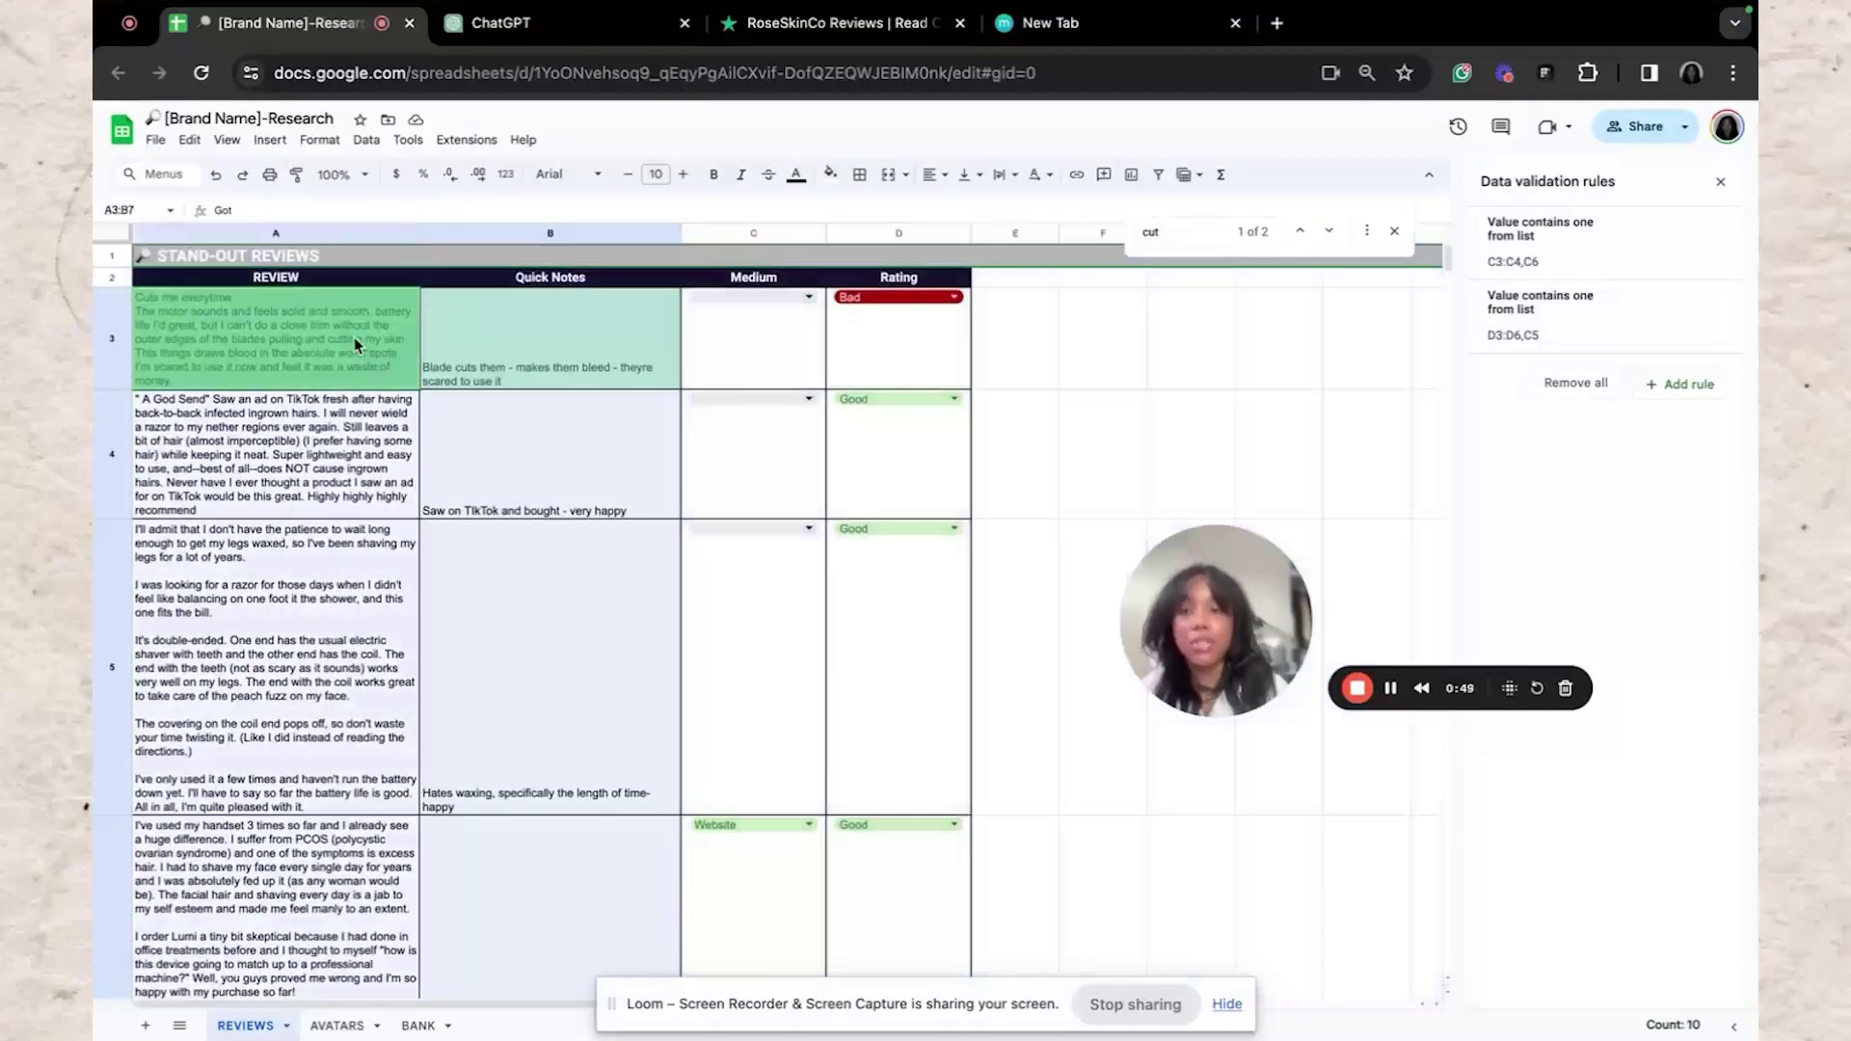
{"action": "key", "text": "ctrl+c"}
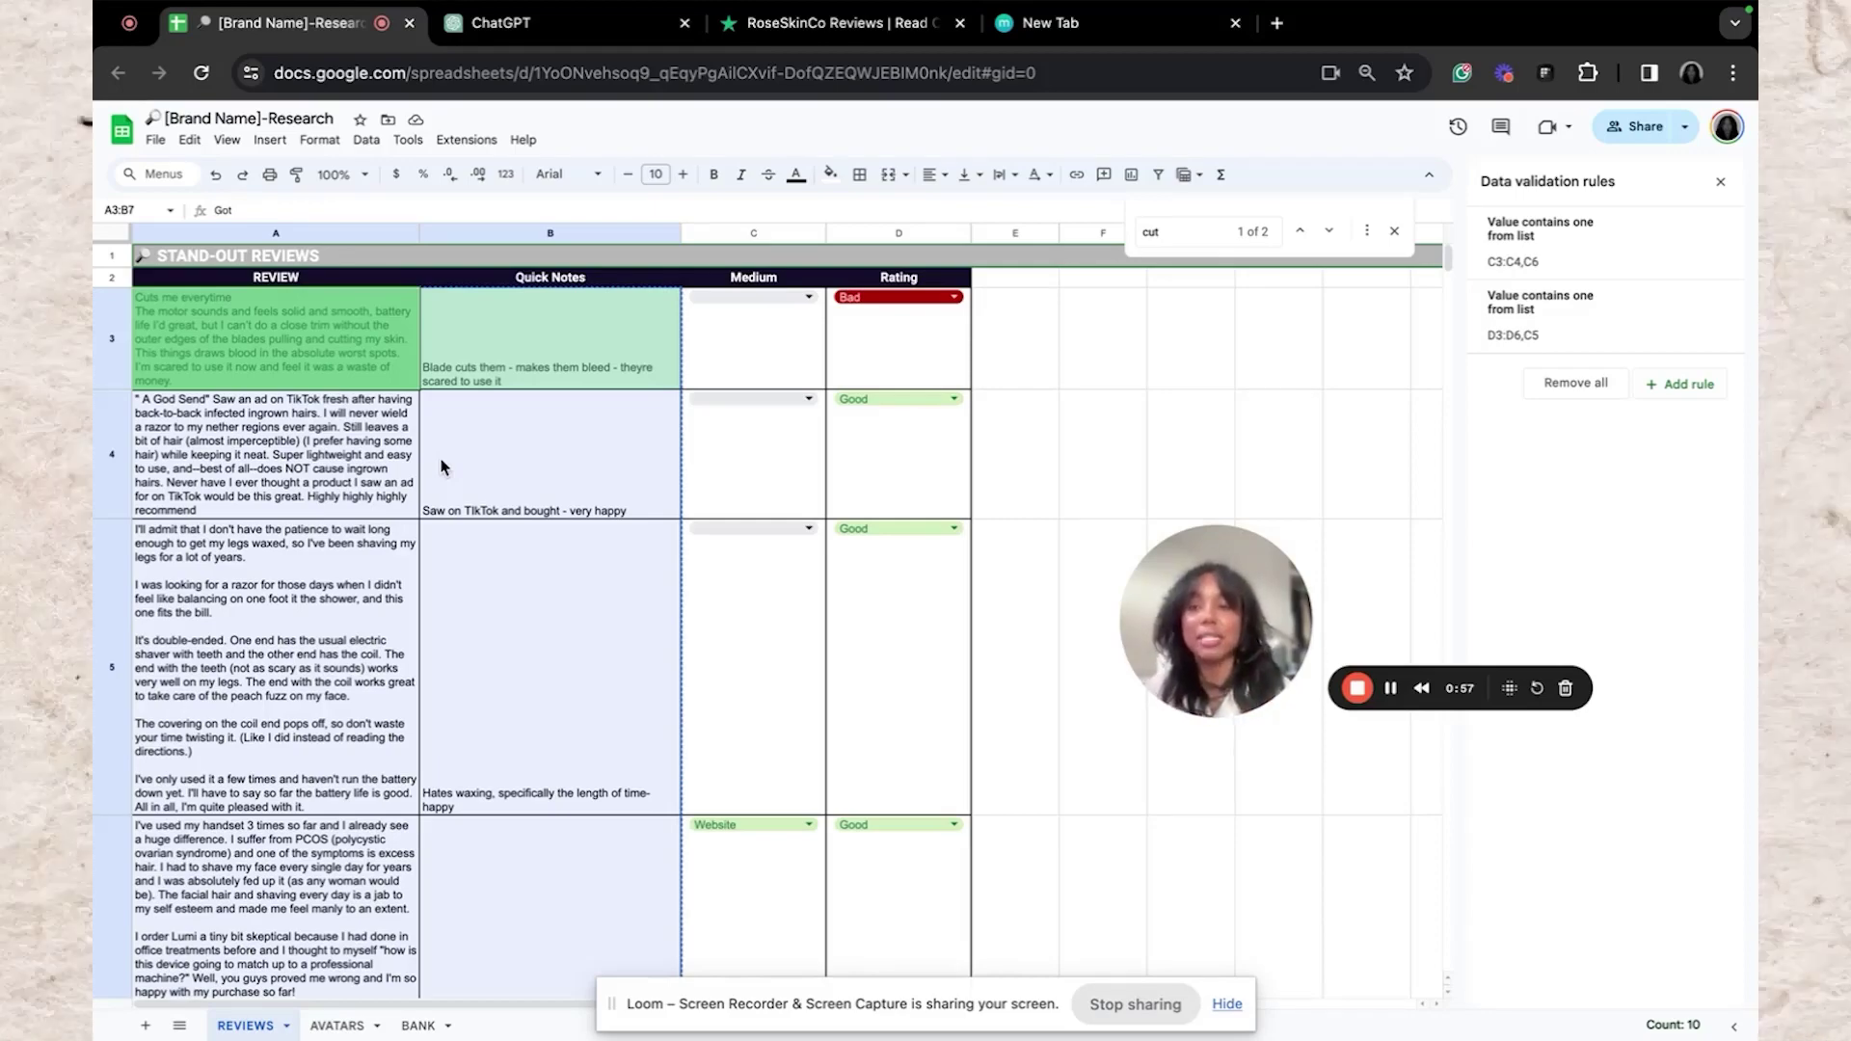
In ChatGPT, write "Pretend you're a senior digital marketing strategist doing market research and analyze the information in this set of customer reviews from competitors."
{"action": "left_click", "coordinate": [487, 23]}
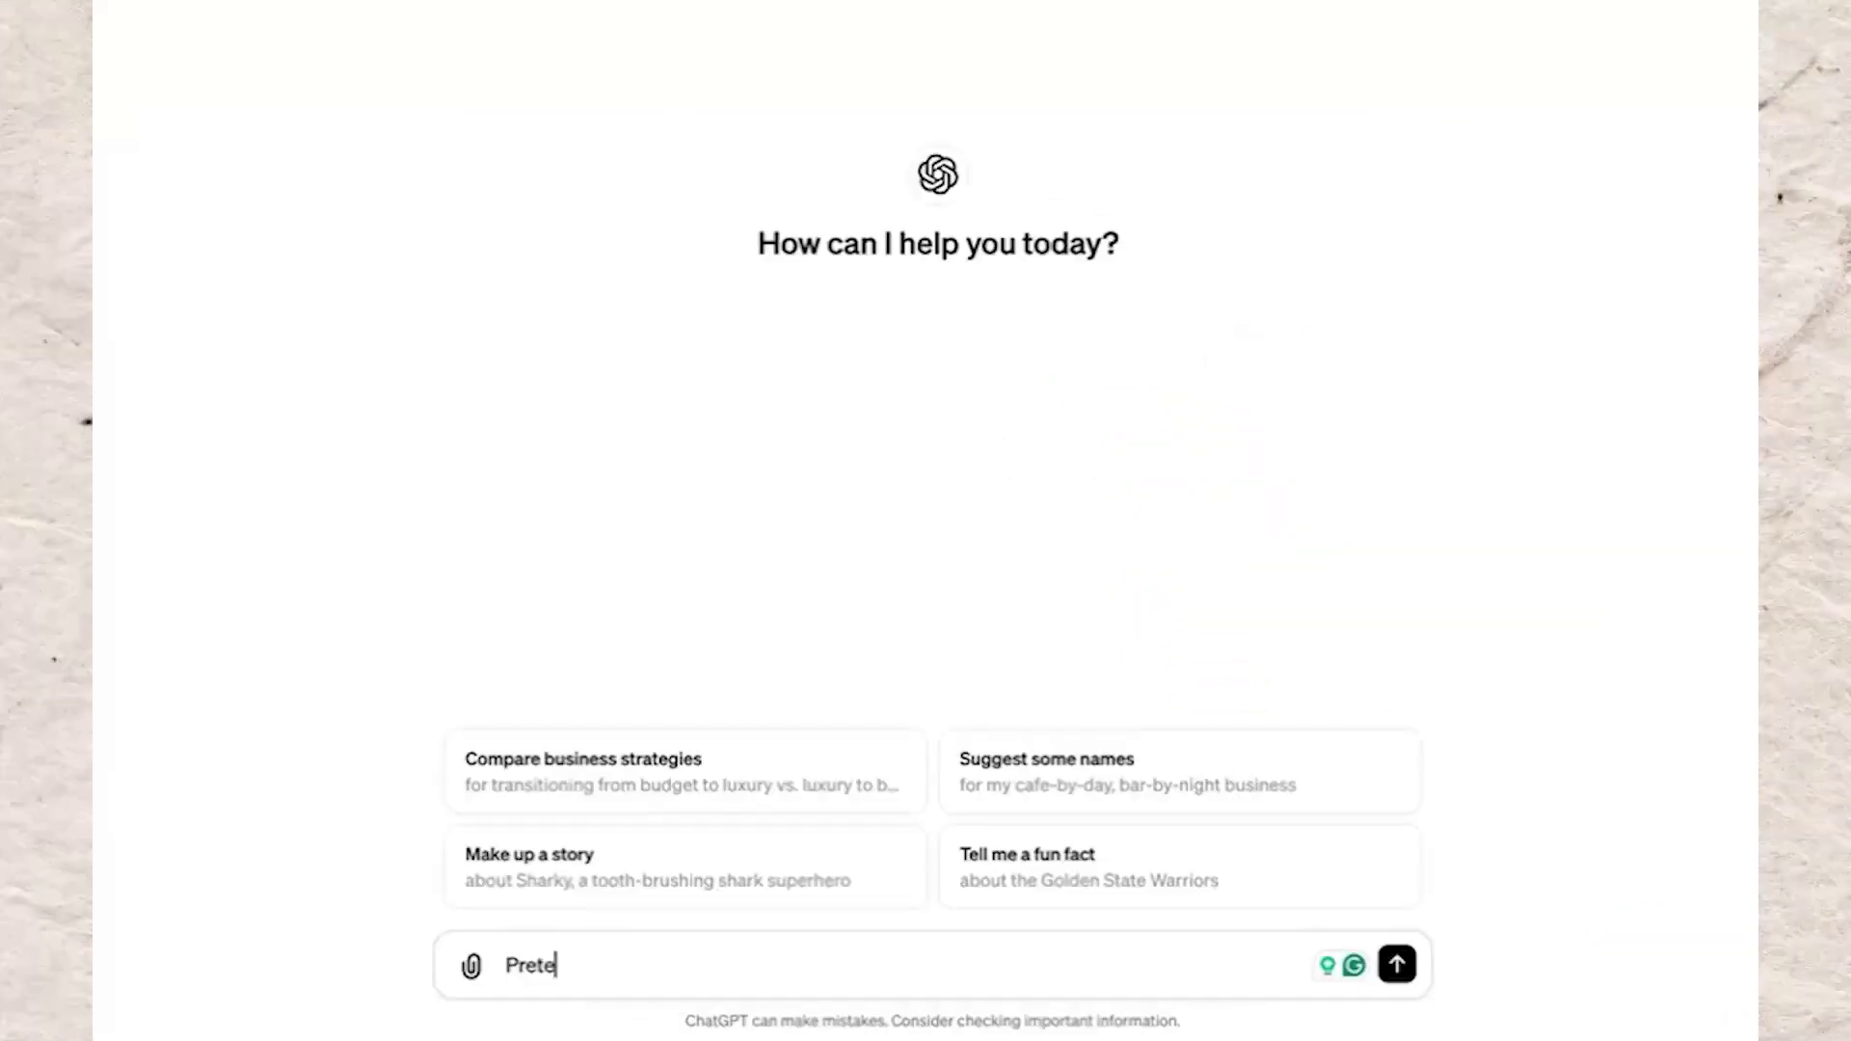
{"action": "type", "text": "nd you're a digit"}
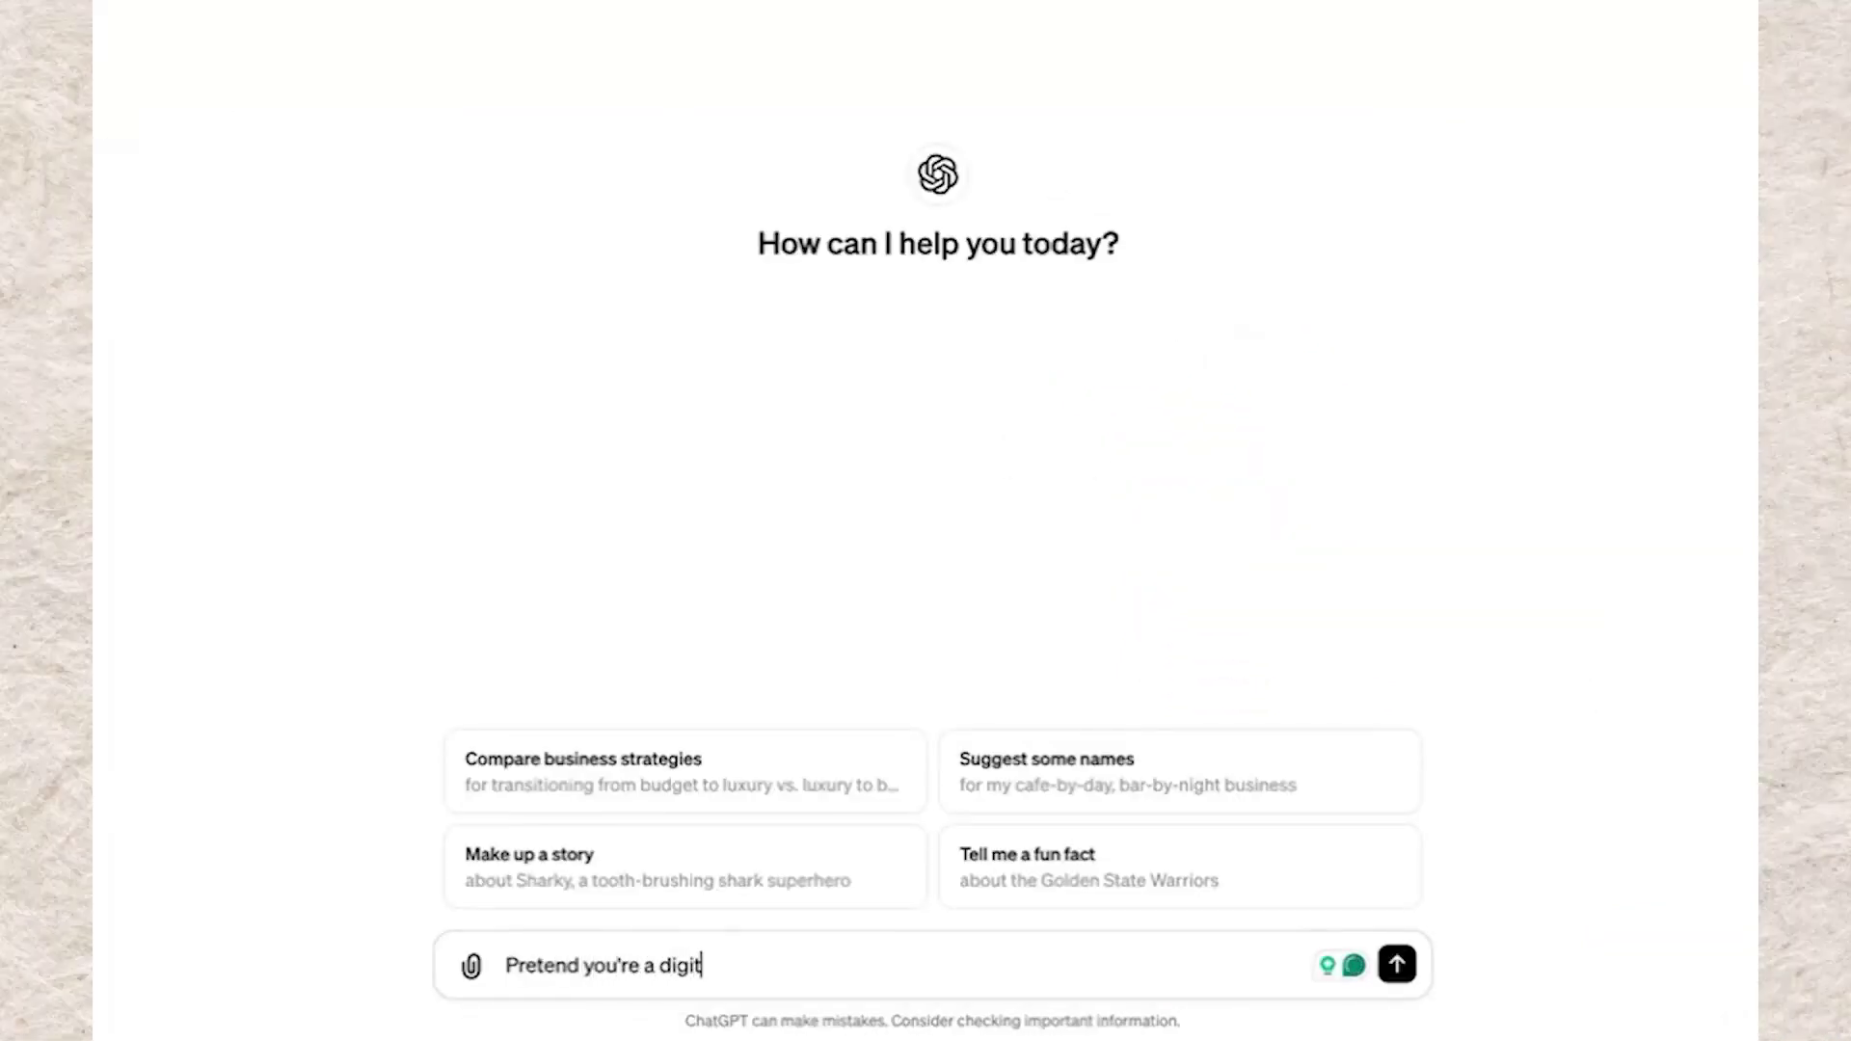
{"action": "type", "text": "al marketing strategist doing market research"}
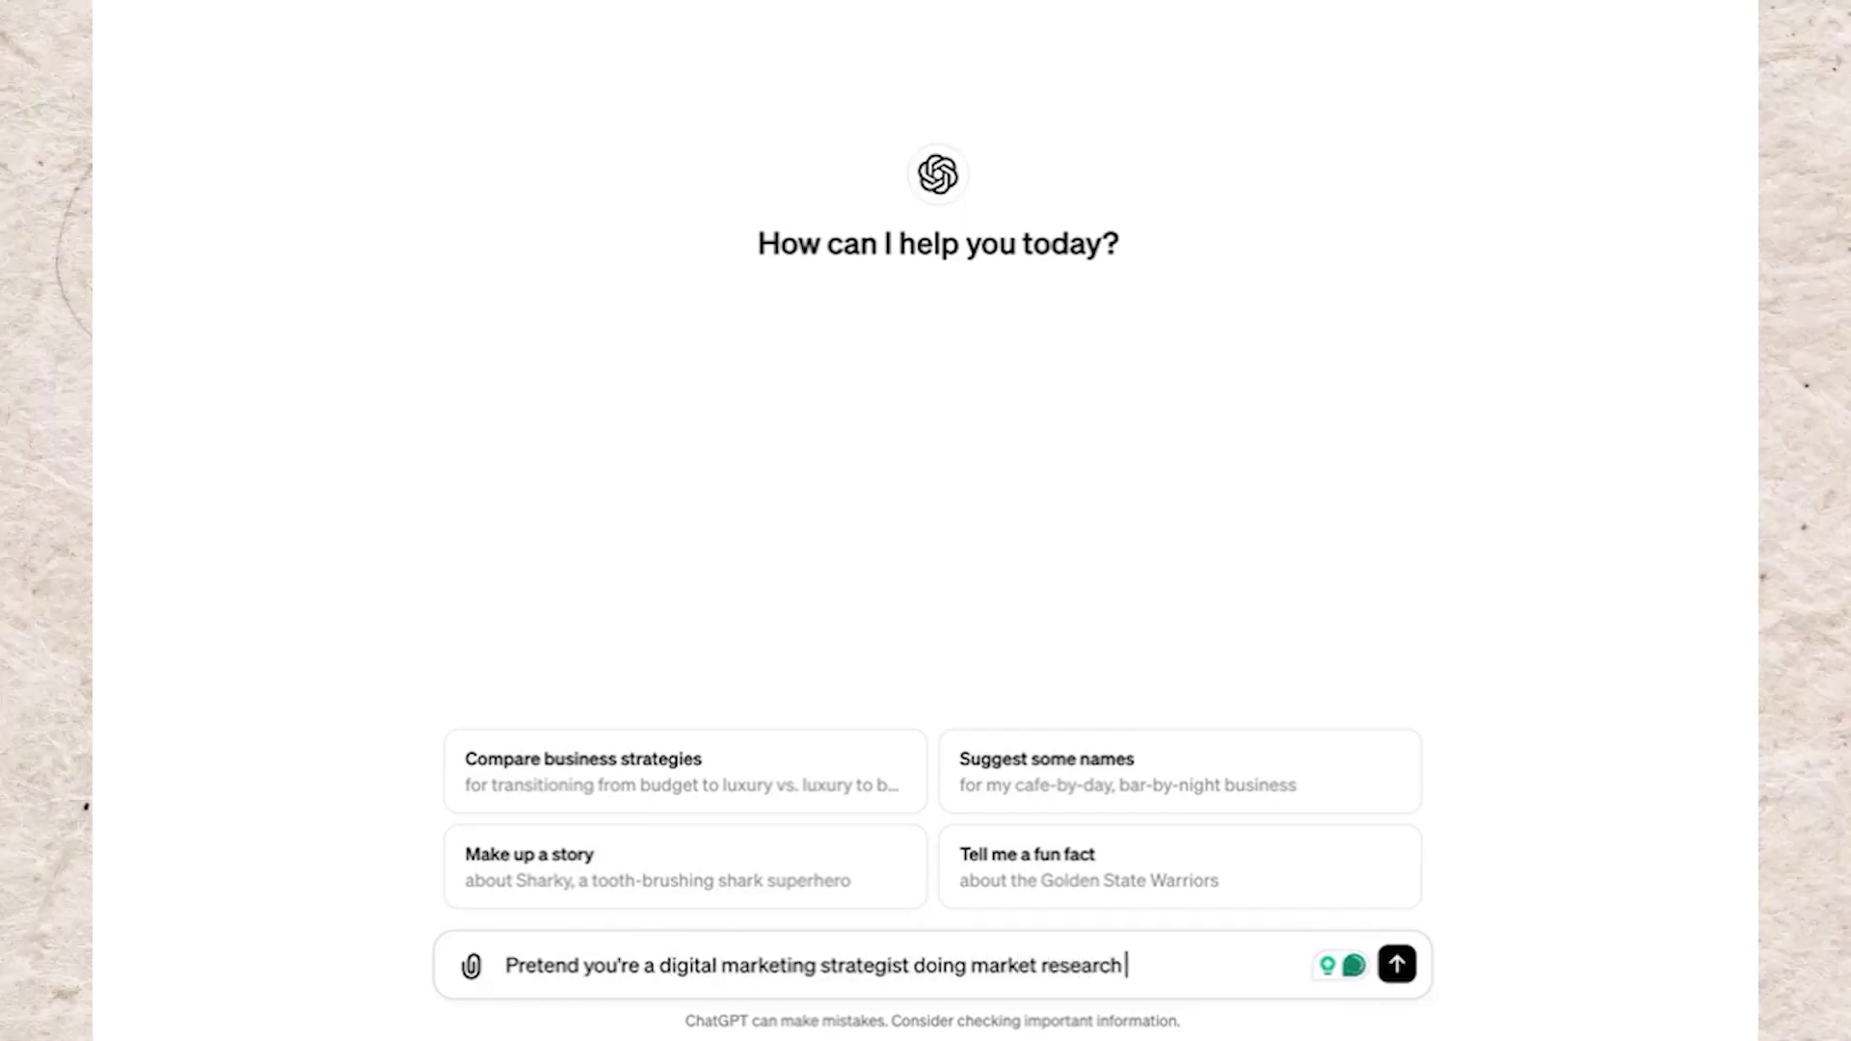
{"action": "left_click", "coordinate": [659, 964]}
{"action": "type", "text": "senior"}
{"action": "left_click", "coordinate": [1228, 965]}
{"action": "type", "text": "and analyze"}
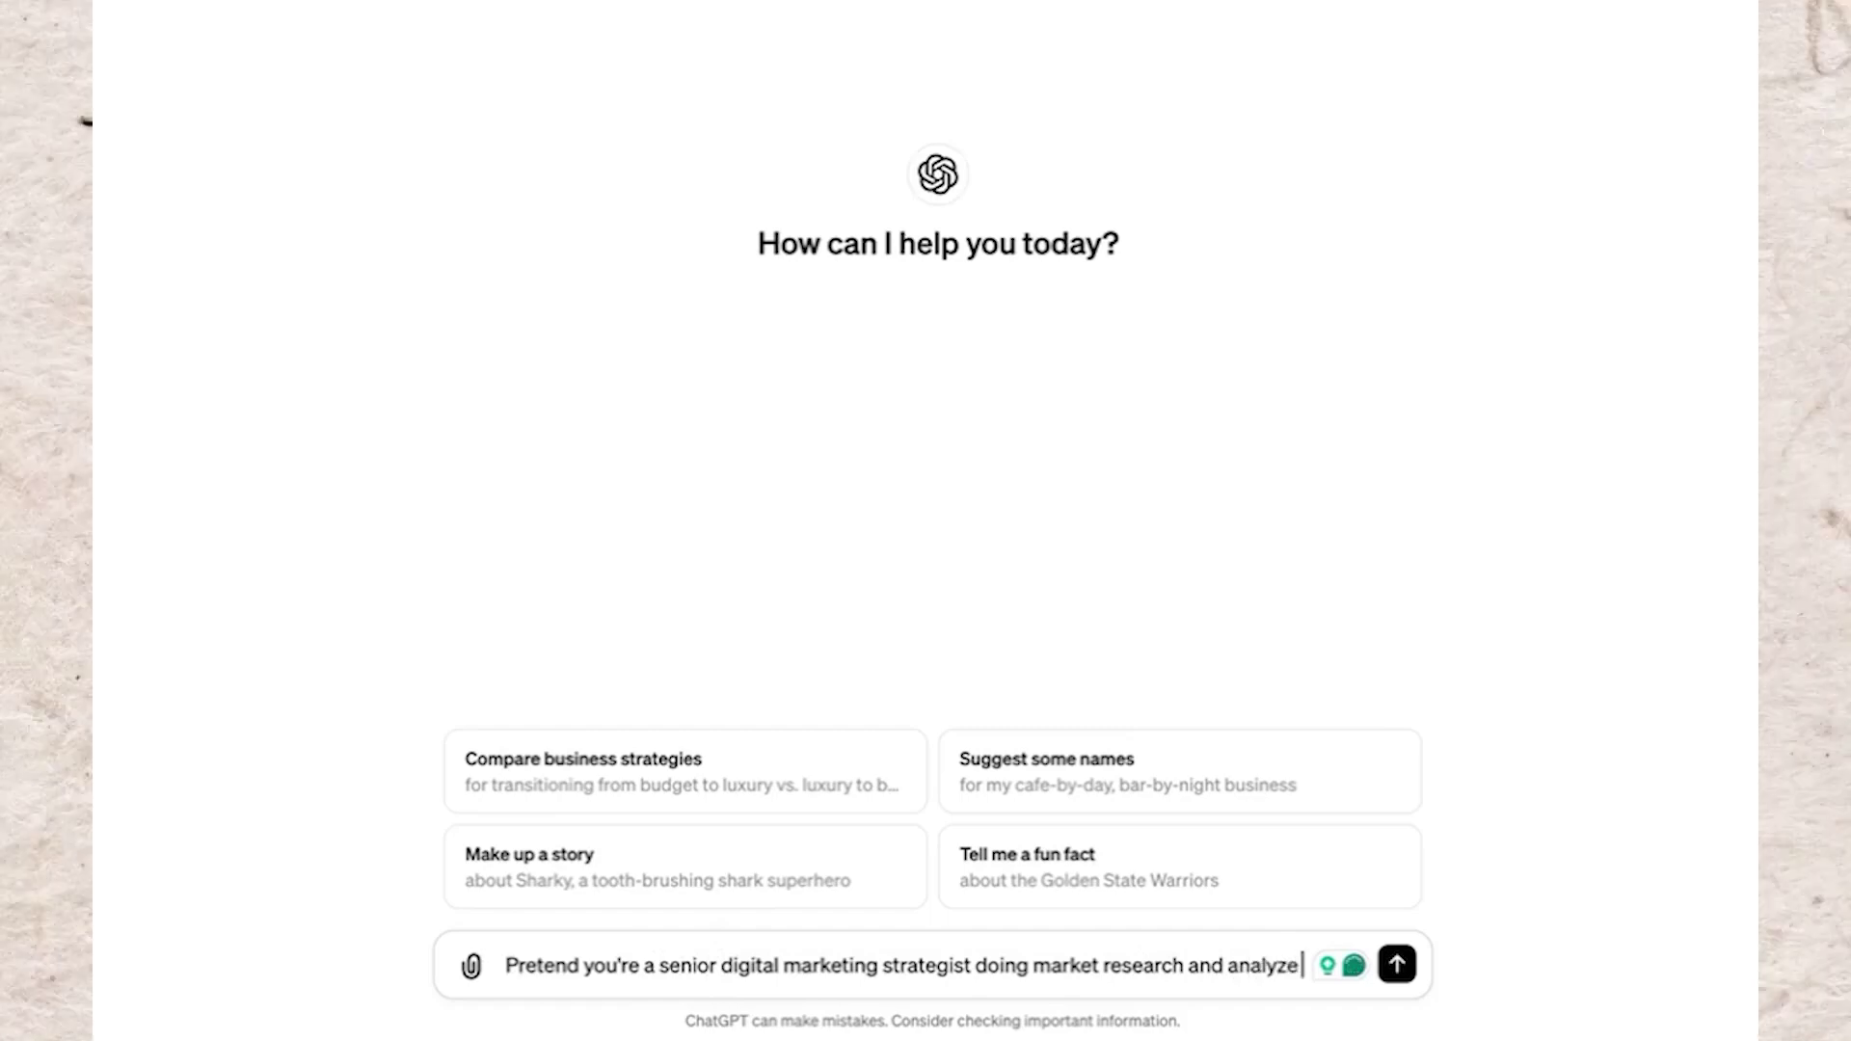
{"action": "type", "text": " the information in"}
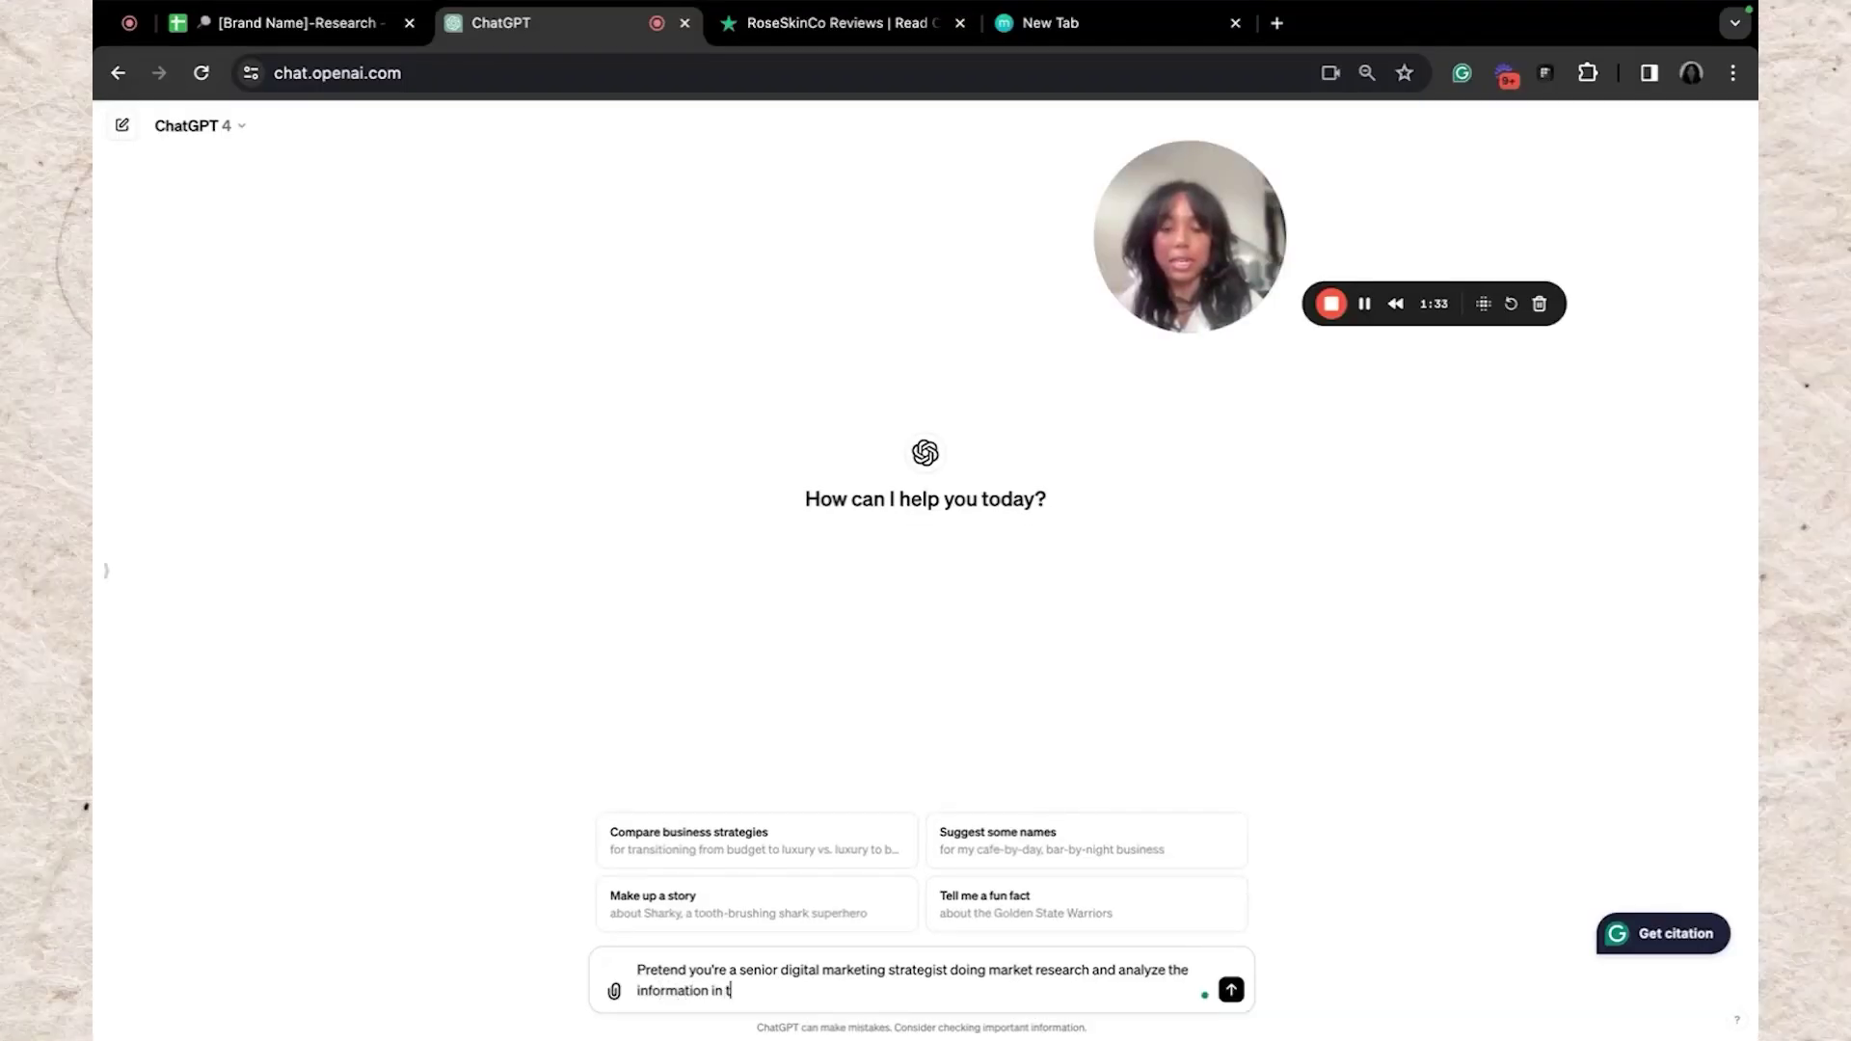
{"action": "type", "text": " this set of customer"}
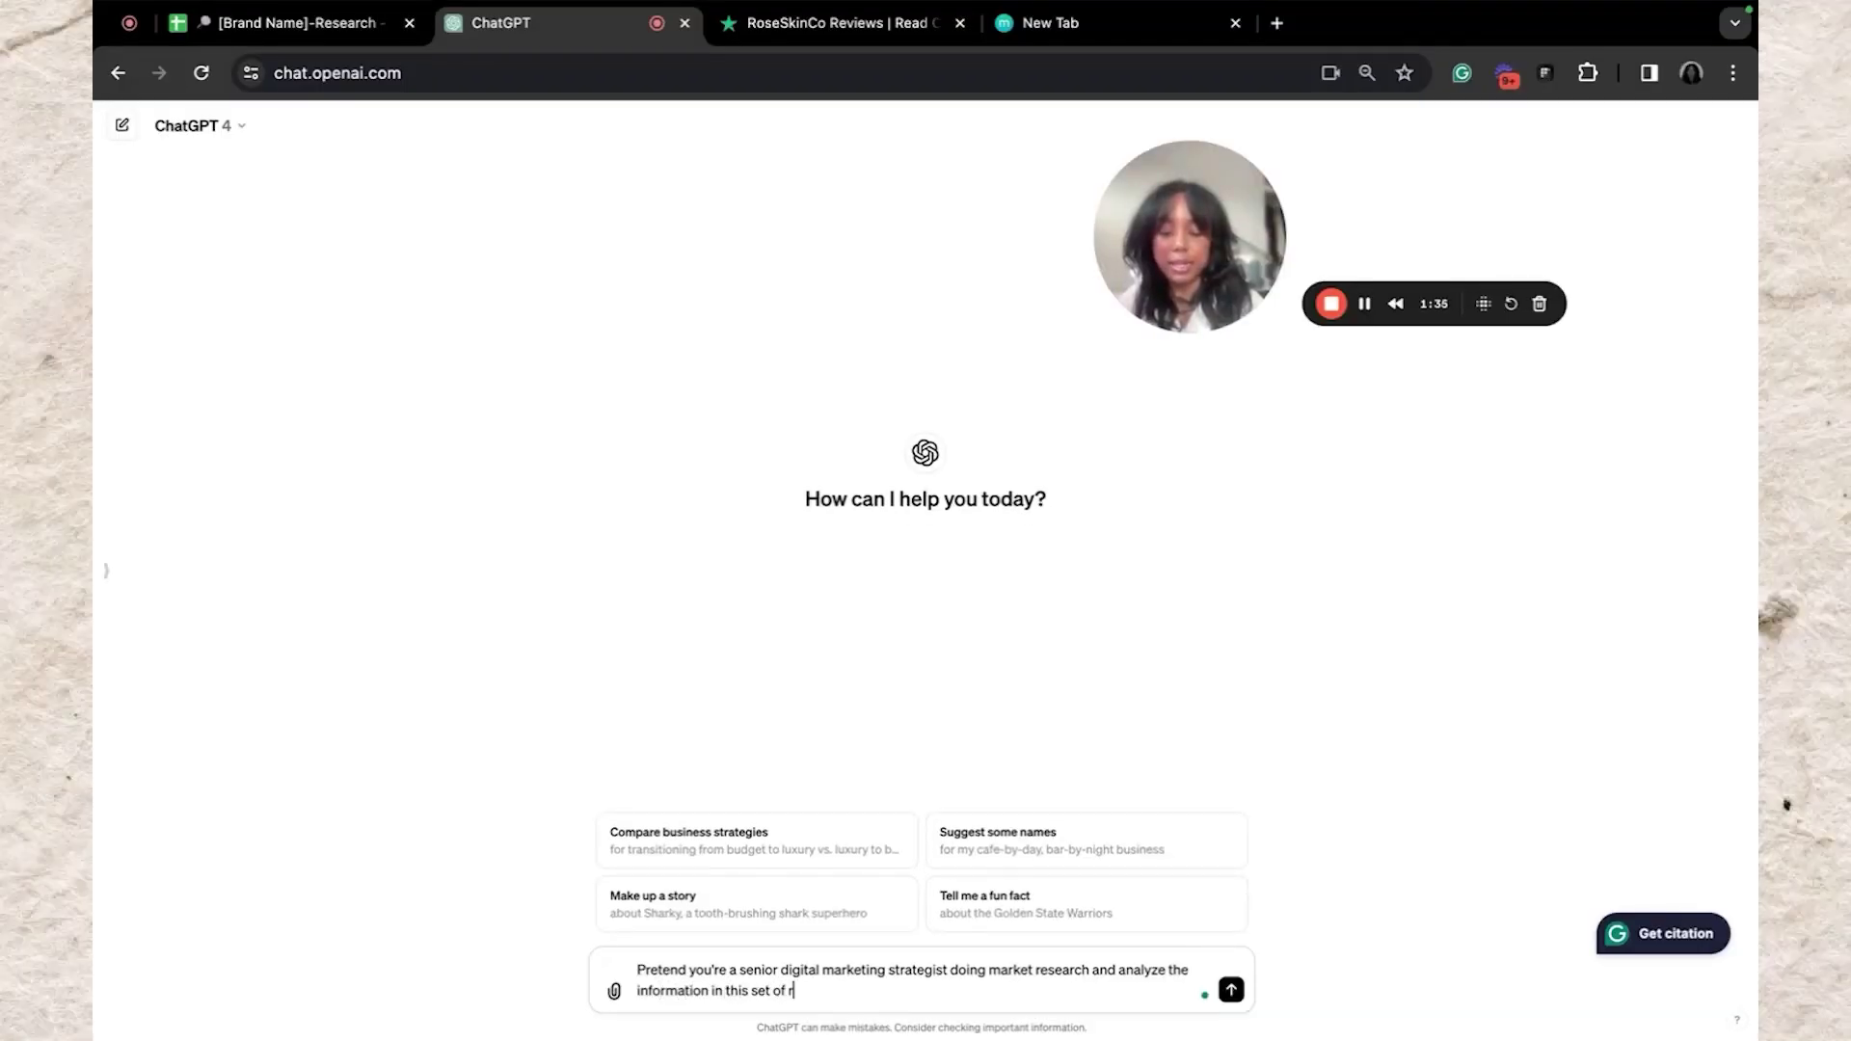
{"action": "type", "text": " reviews from com"}
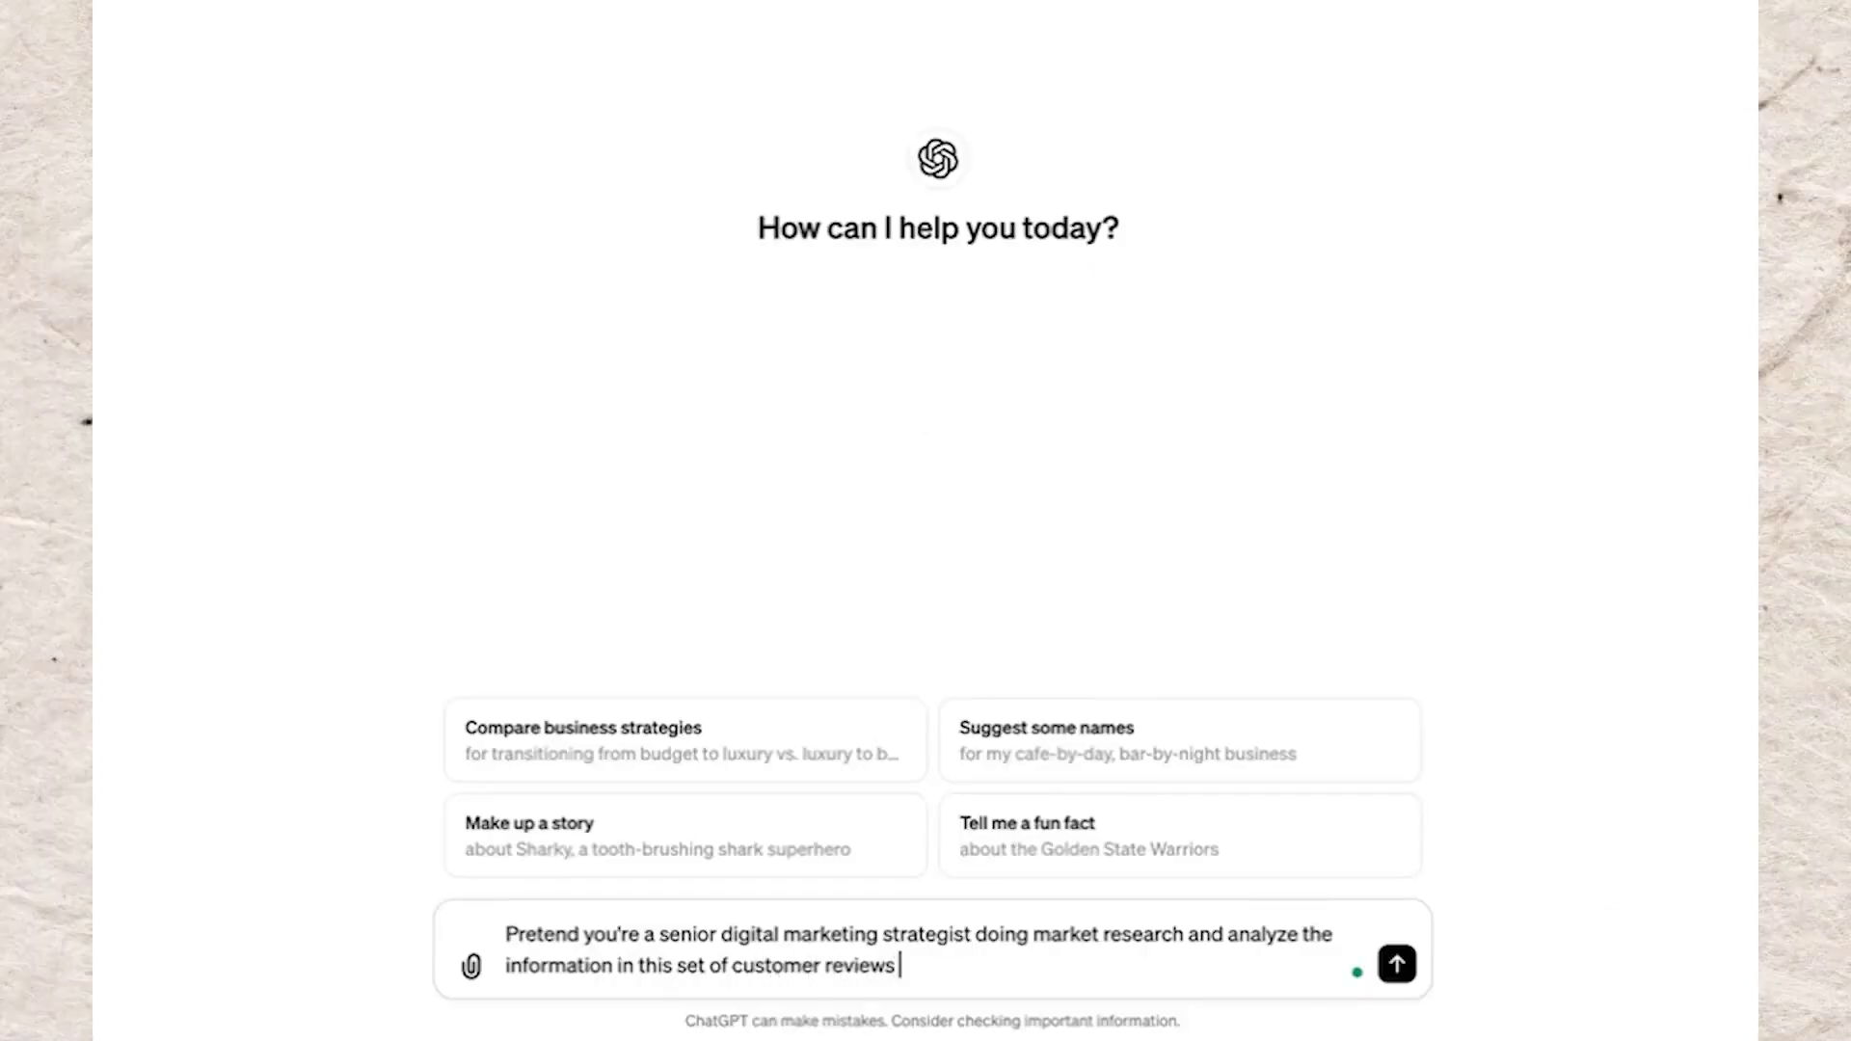
{"action": "type", "text": "petitors. Please pi"}
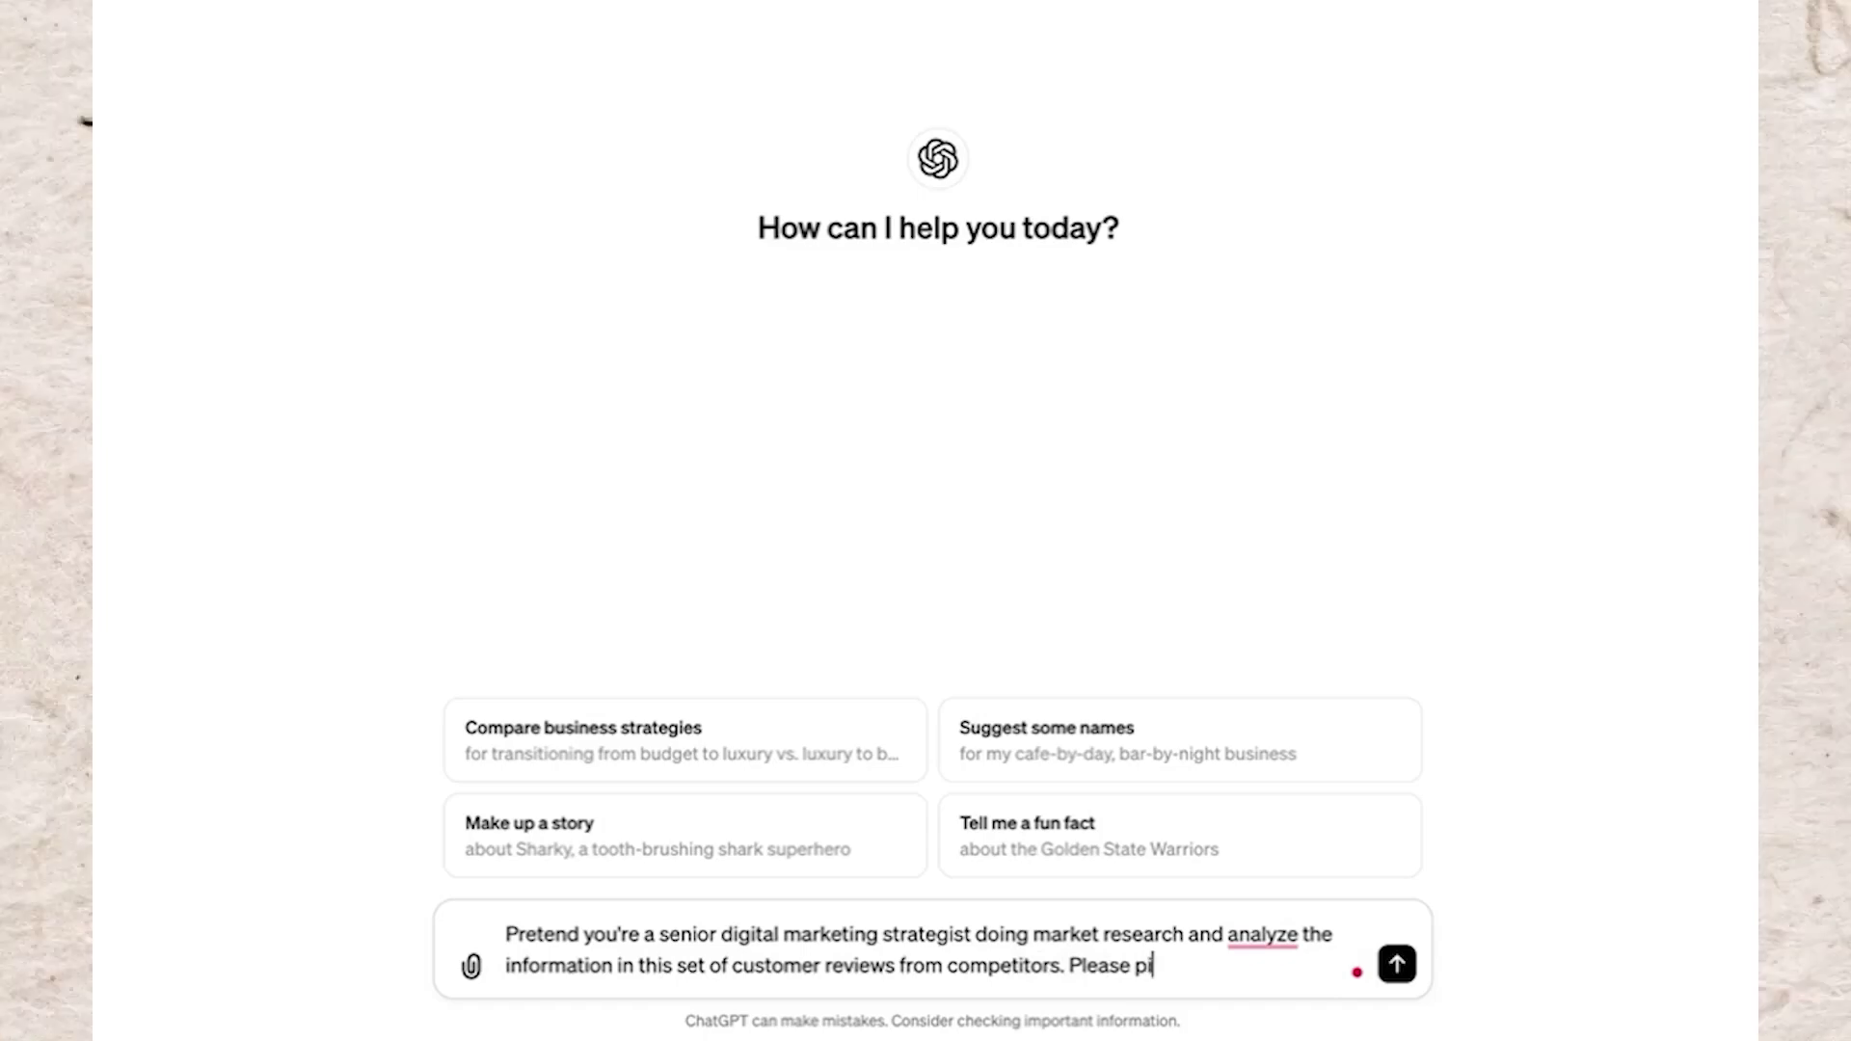
Continue the prompt with "Please pull the painpoints, objections, concerns, and stand out phrases from this set of reviews."
{"action": "type", "text": "ll the painpoints, obj"}
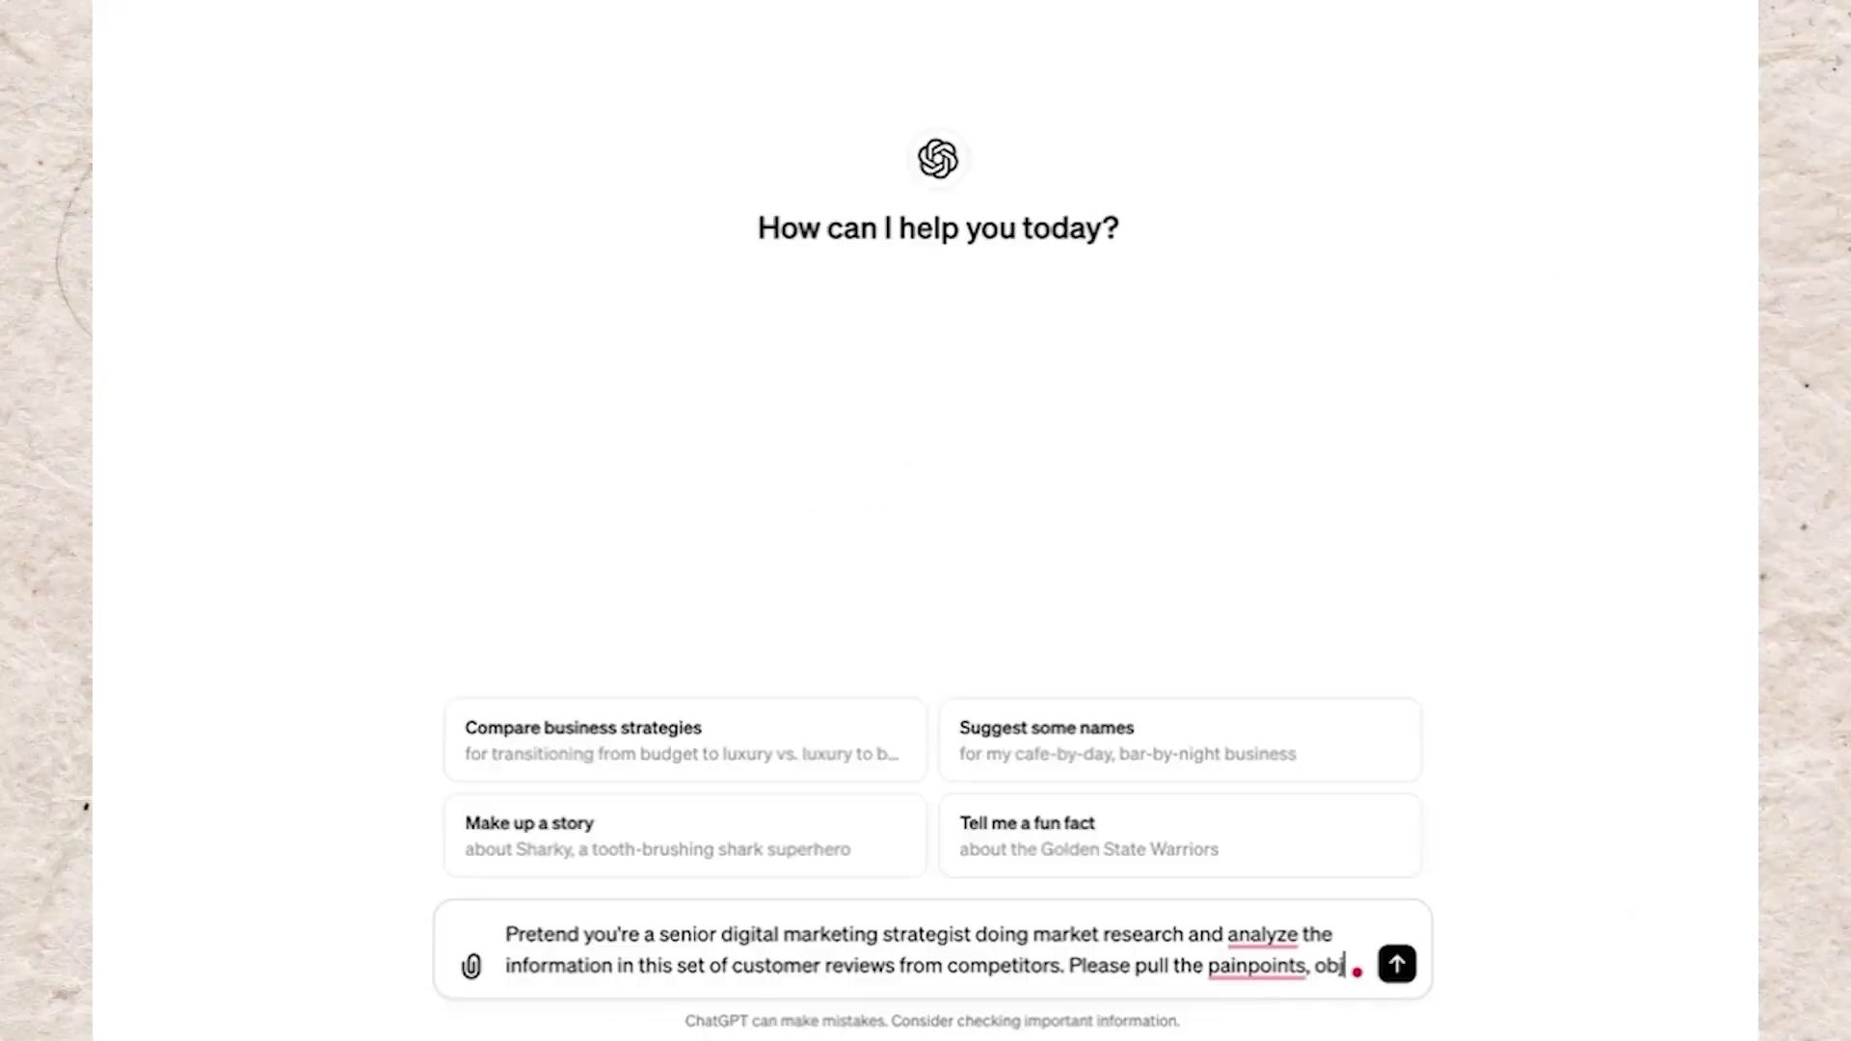
{"action": "type", "text": "ections, con"}
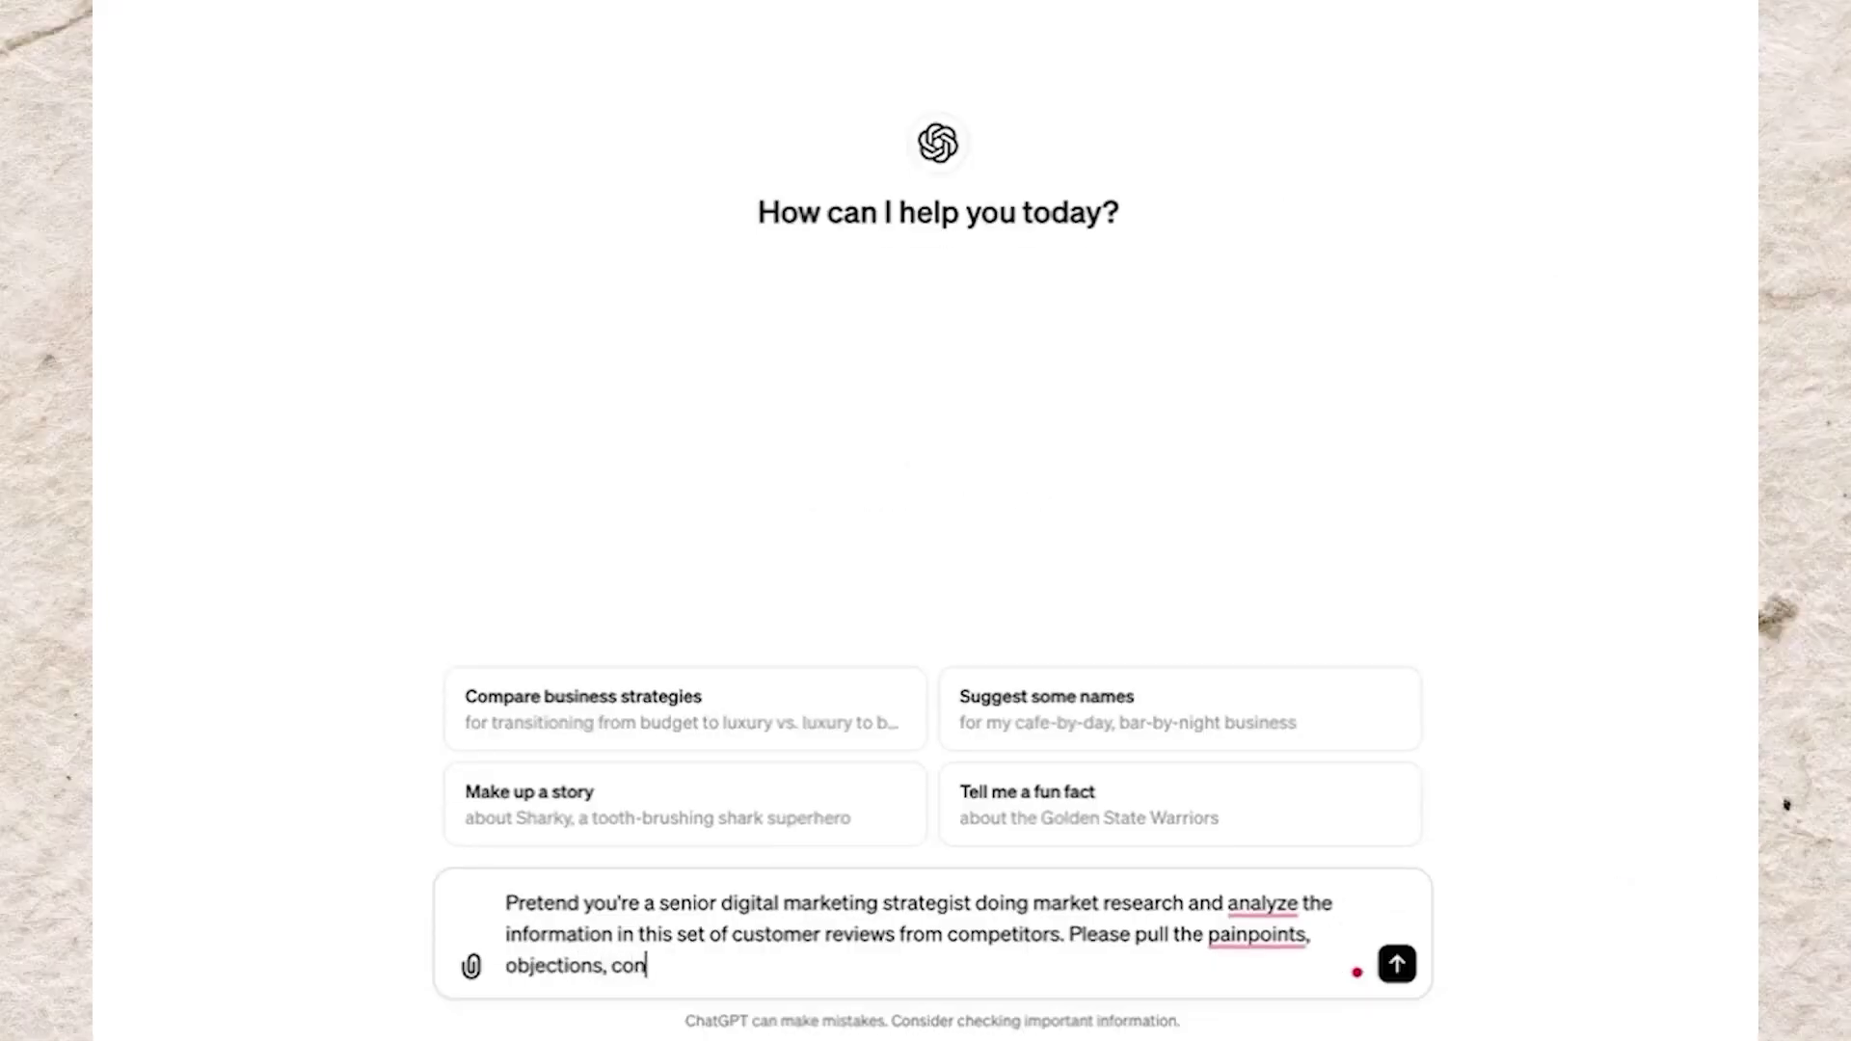
{"action": "type", "text": "cerns, and stand out"}
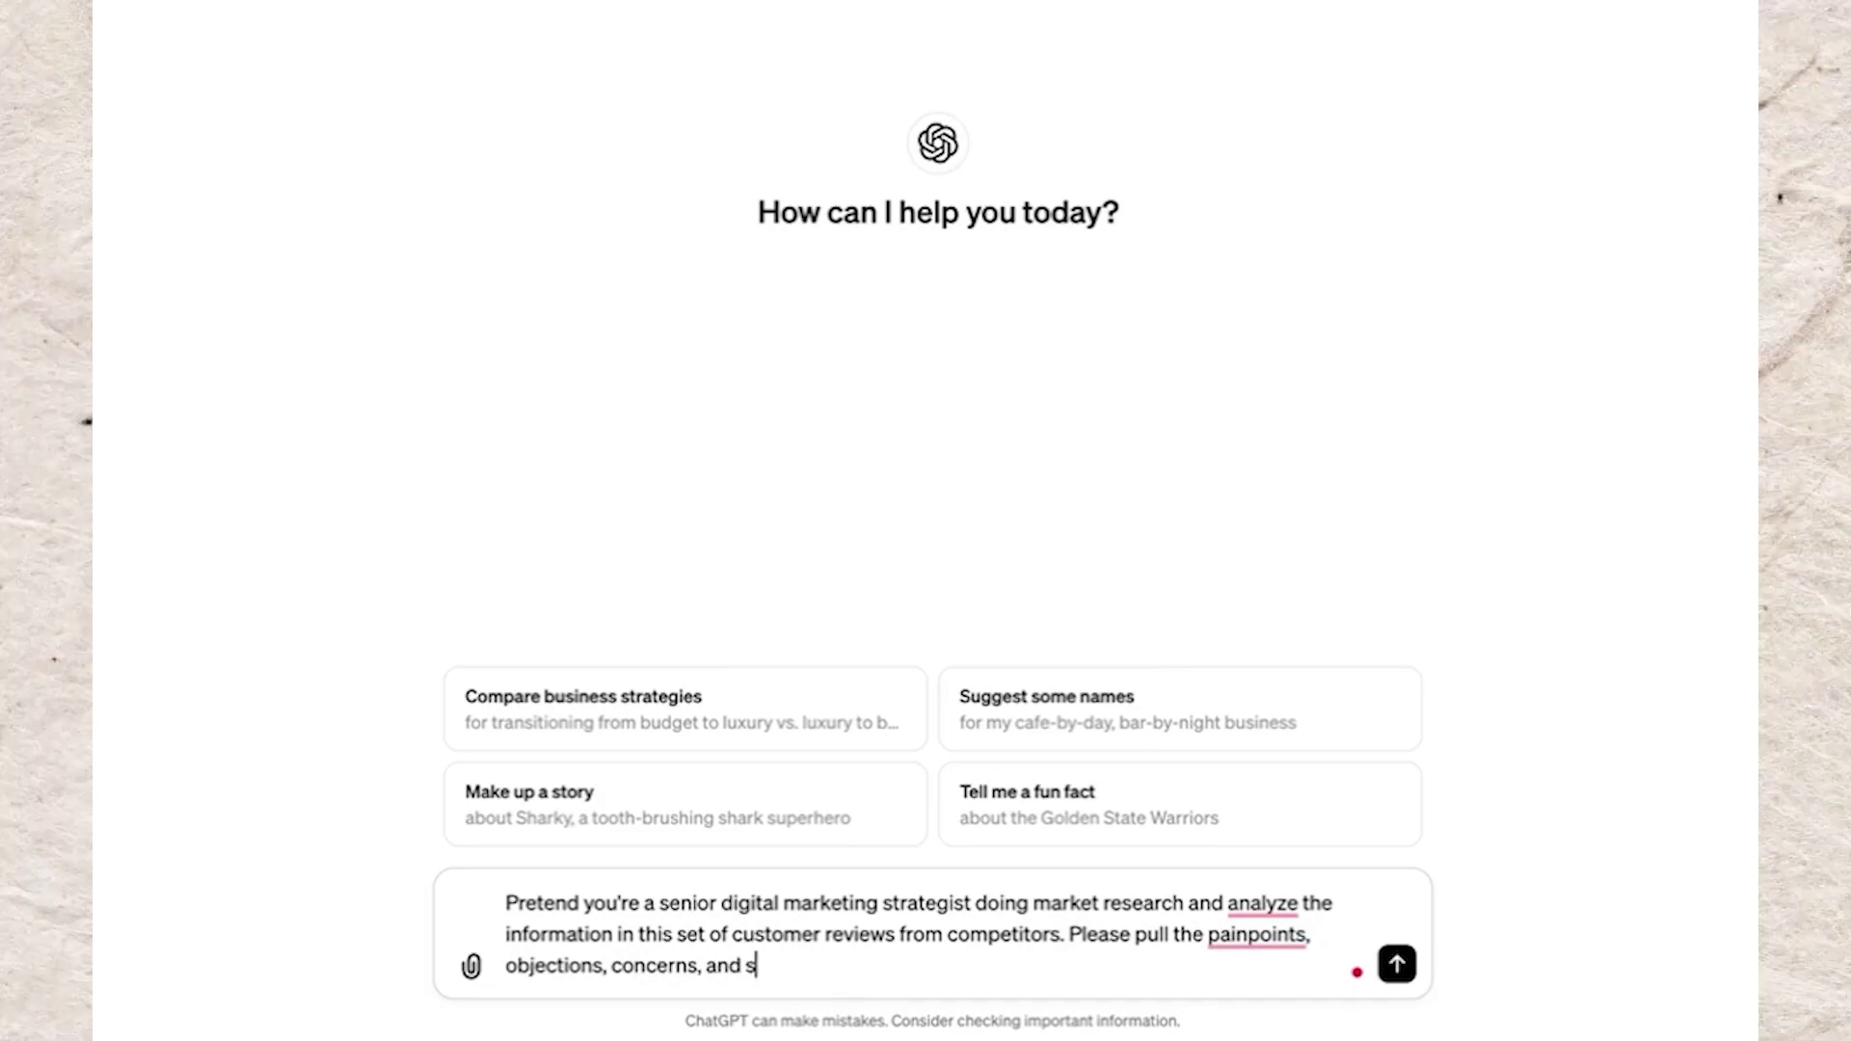
{"action": "type", "text": " phraes"}
{"action": "key", "text": "BackSpace"}
{"action": "key", "text": "BackSpace"}
{"action": "key", "text": "BackSpace"}
{"action": "type", "text": "ases from this s"}
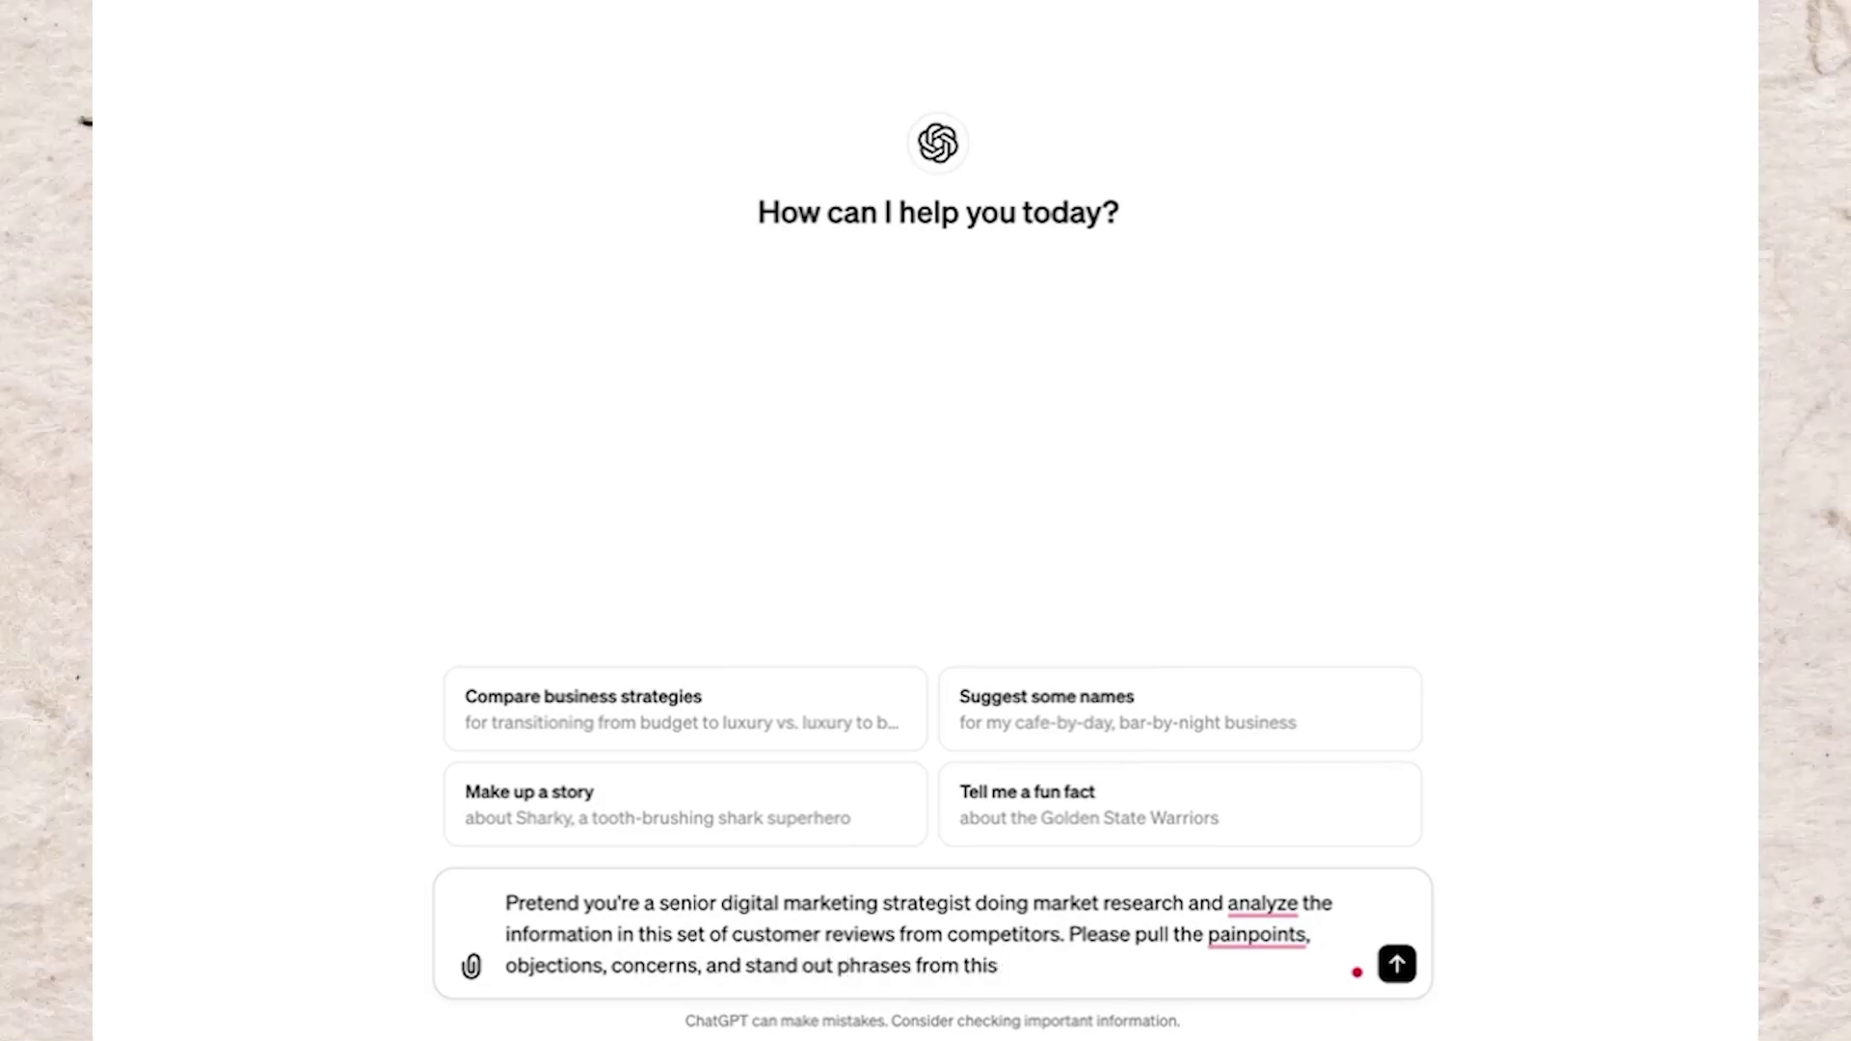
{"action": "type", "text": " set of rev"}
{"action": "type", "text": "iew"}
{"action": "type", "text": "s. Plea"}
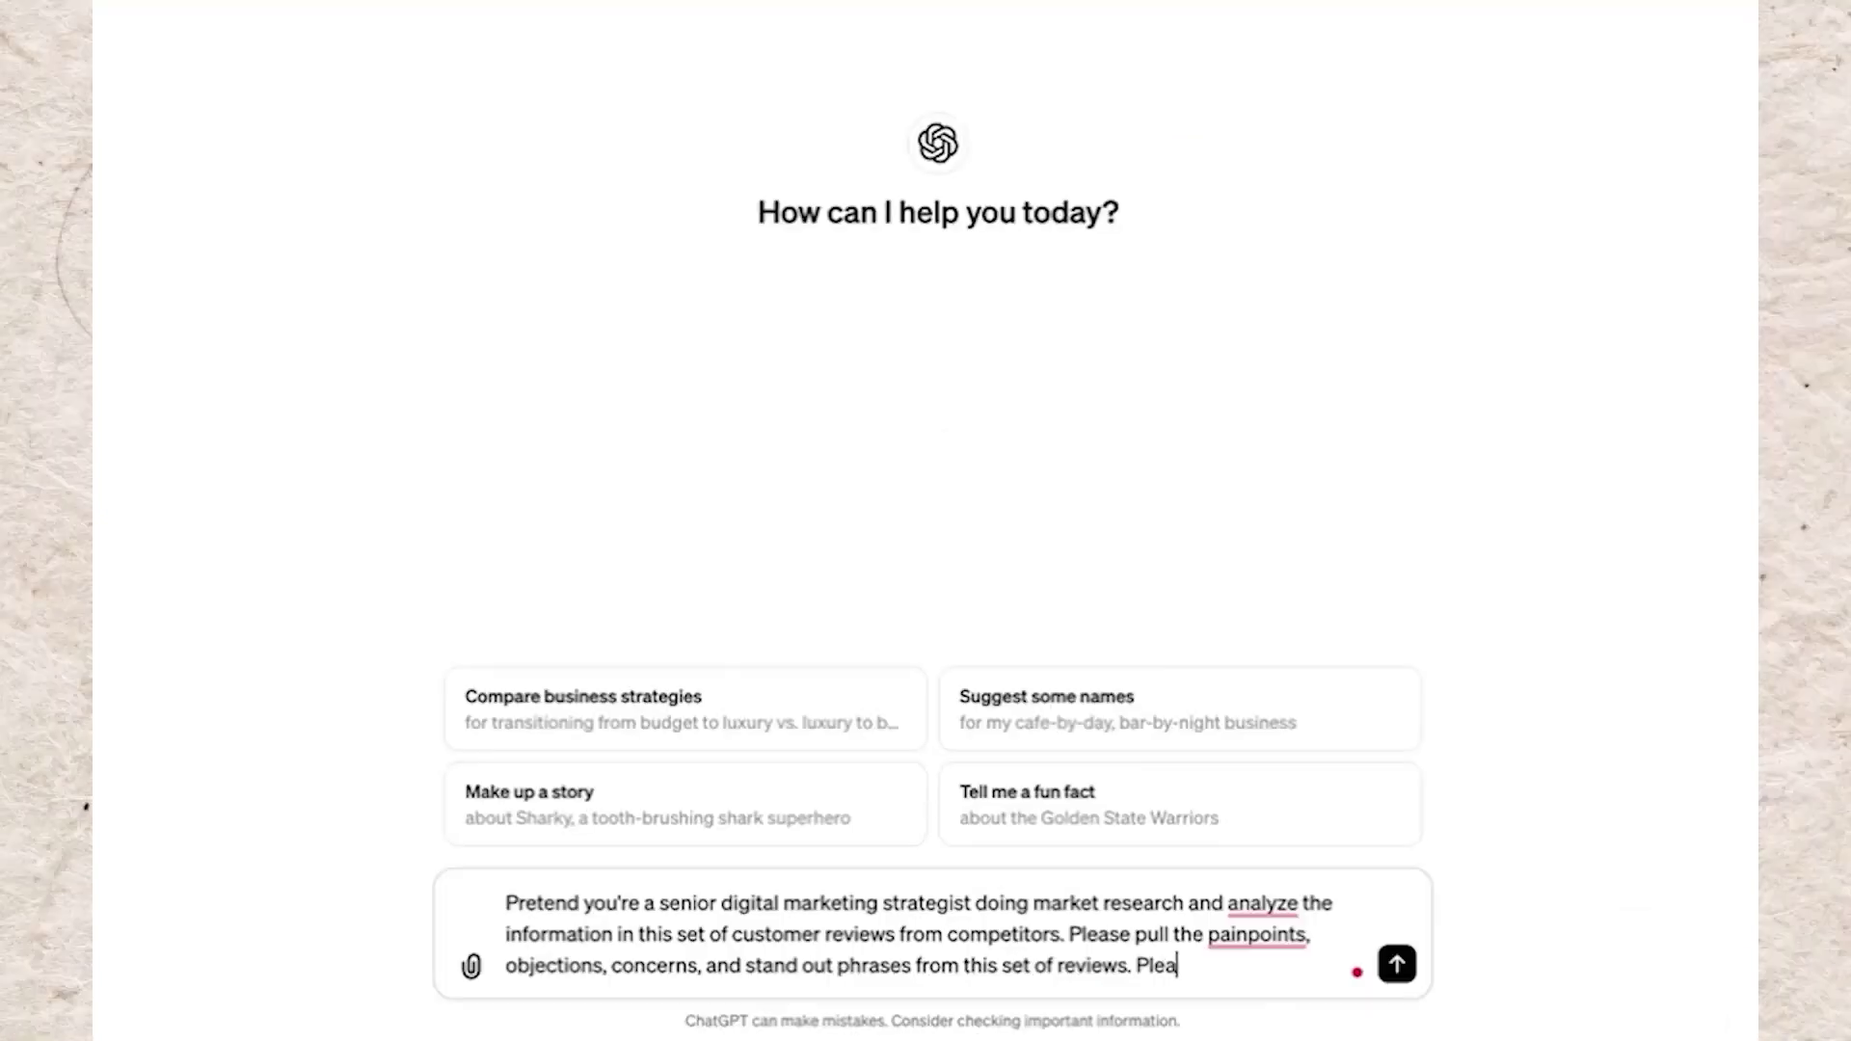
Complete the prompt with "Please gather information neatly into a chart", add the copied reviews and notes below it, and send it
{"action": "type", "text": "se gather inforamtion neatly into a c"}
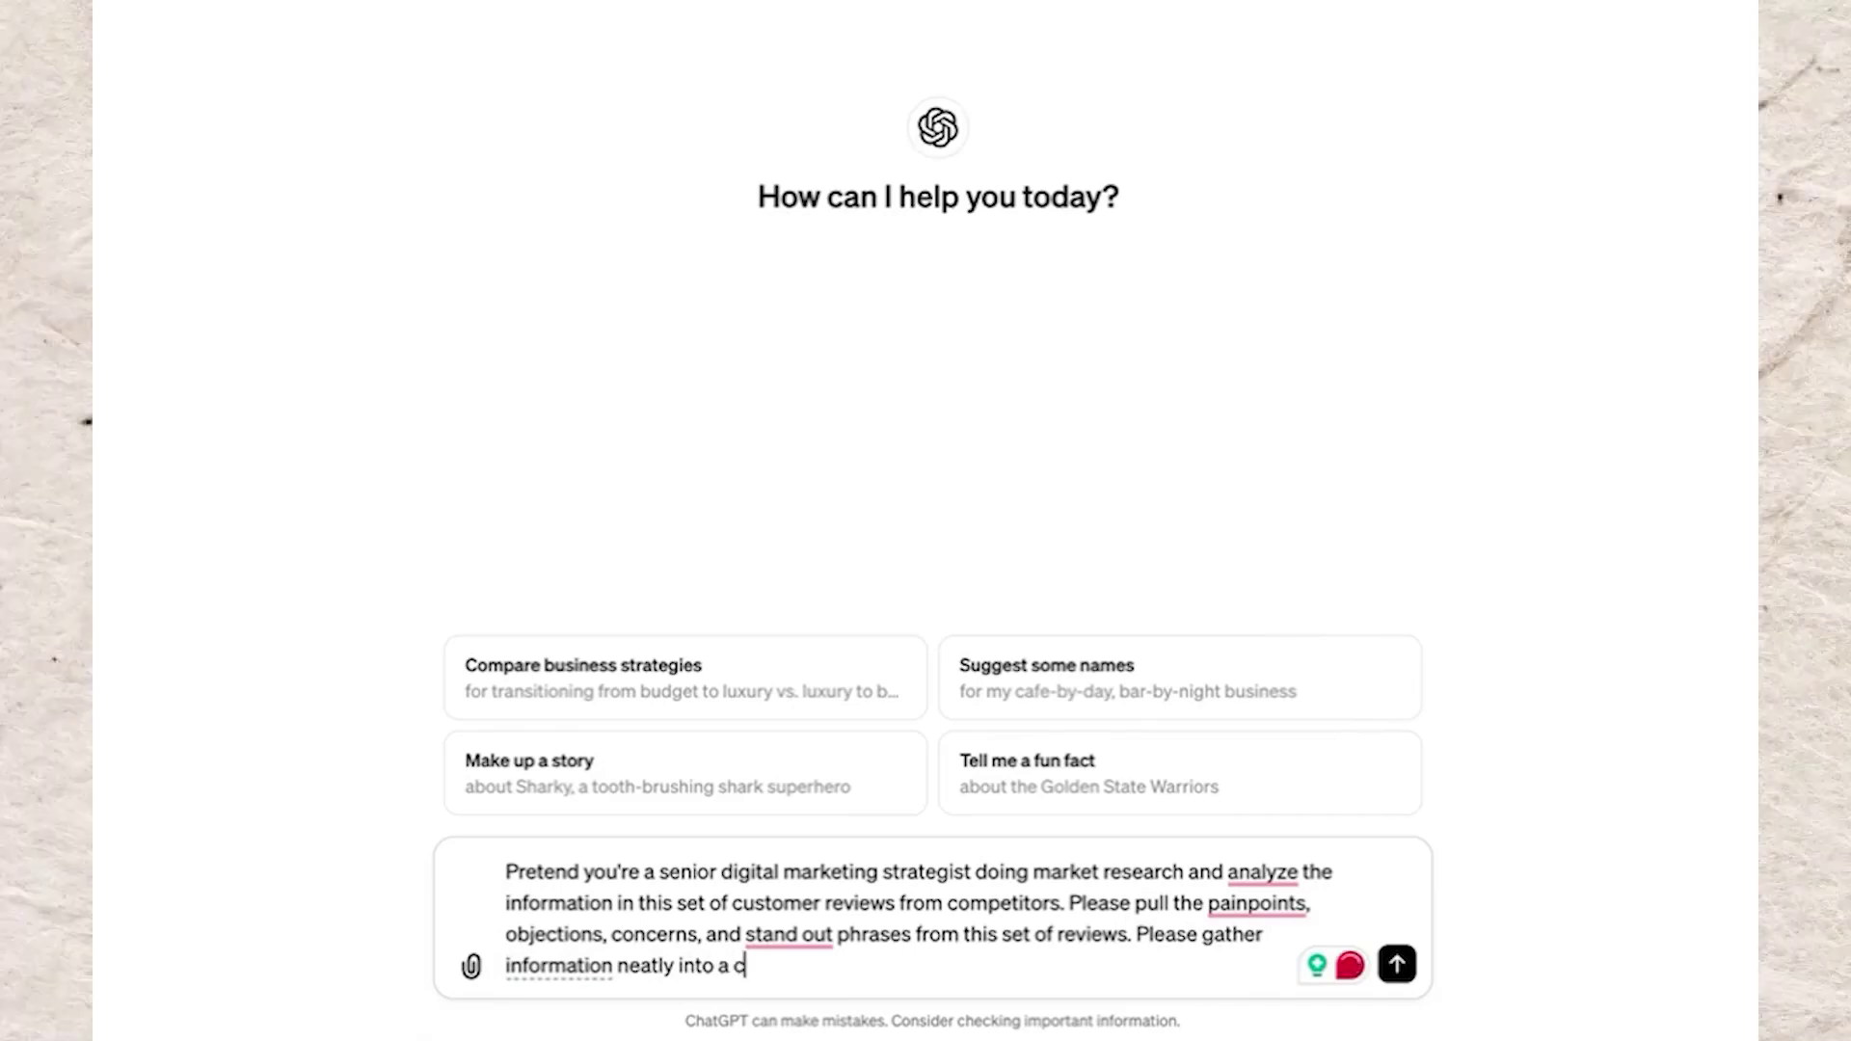
{"action": "type", "text": "har"}
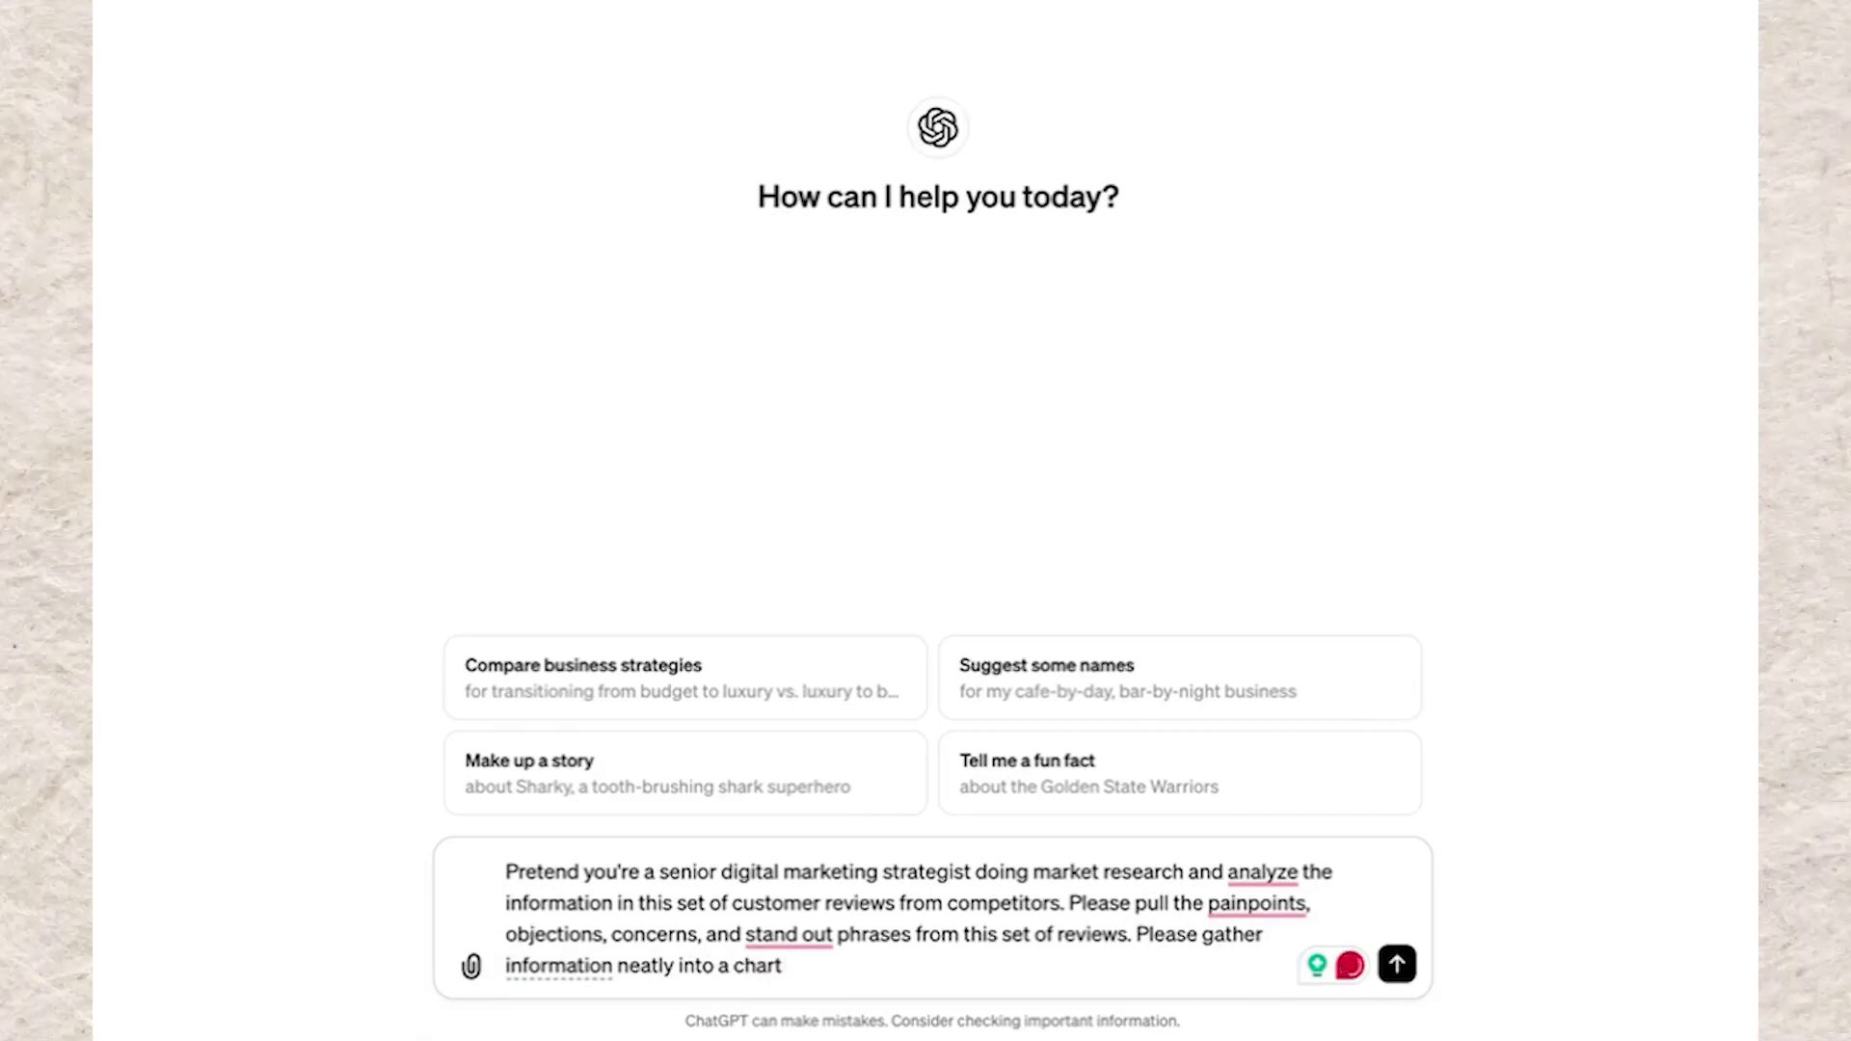
{"action": "type", "text": "t"}
{"action": "key", "text": "shift+Return"}
{"action": "key", "text": "shift+Return"}
{"action": "key", "text": "ctrl+v"}
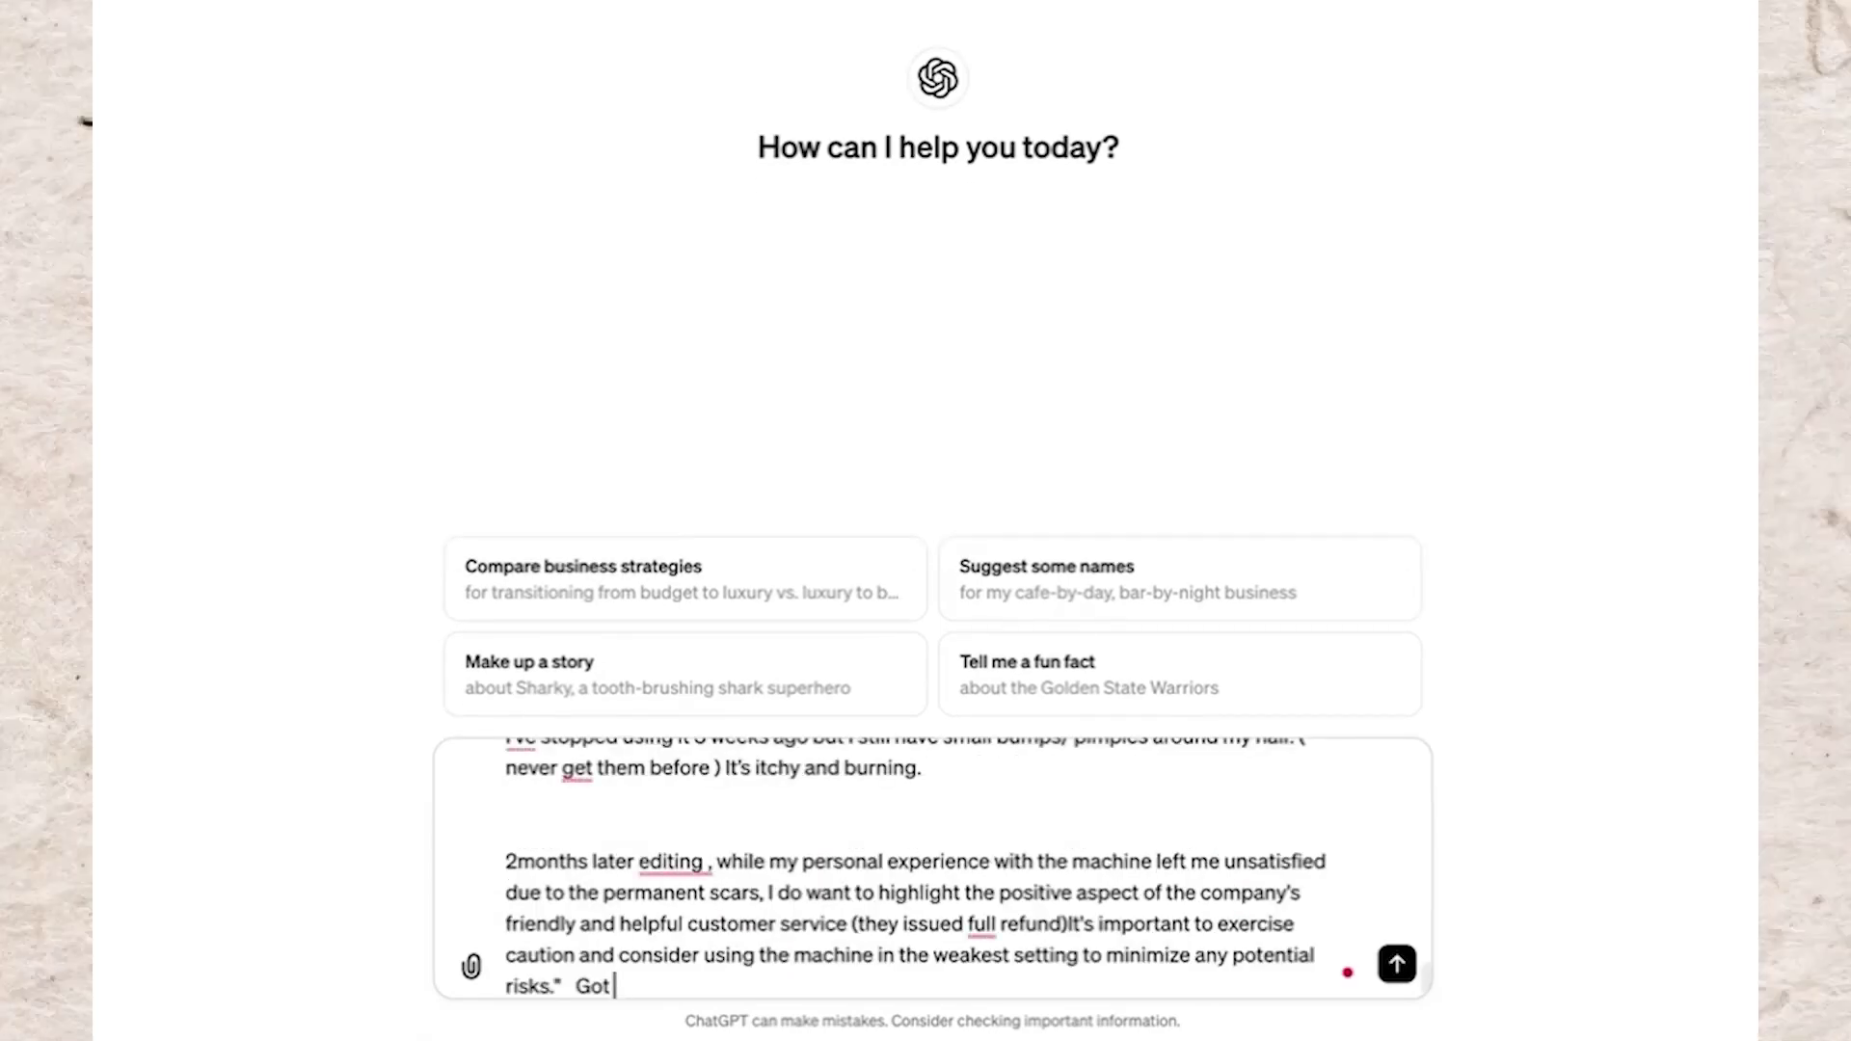
{"action": "key", "text": "Return"}
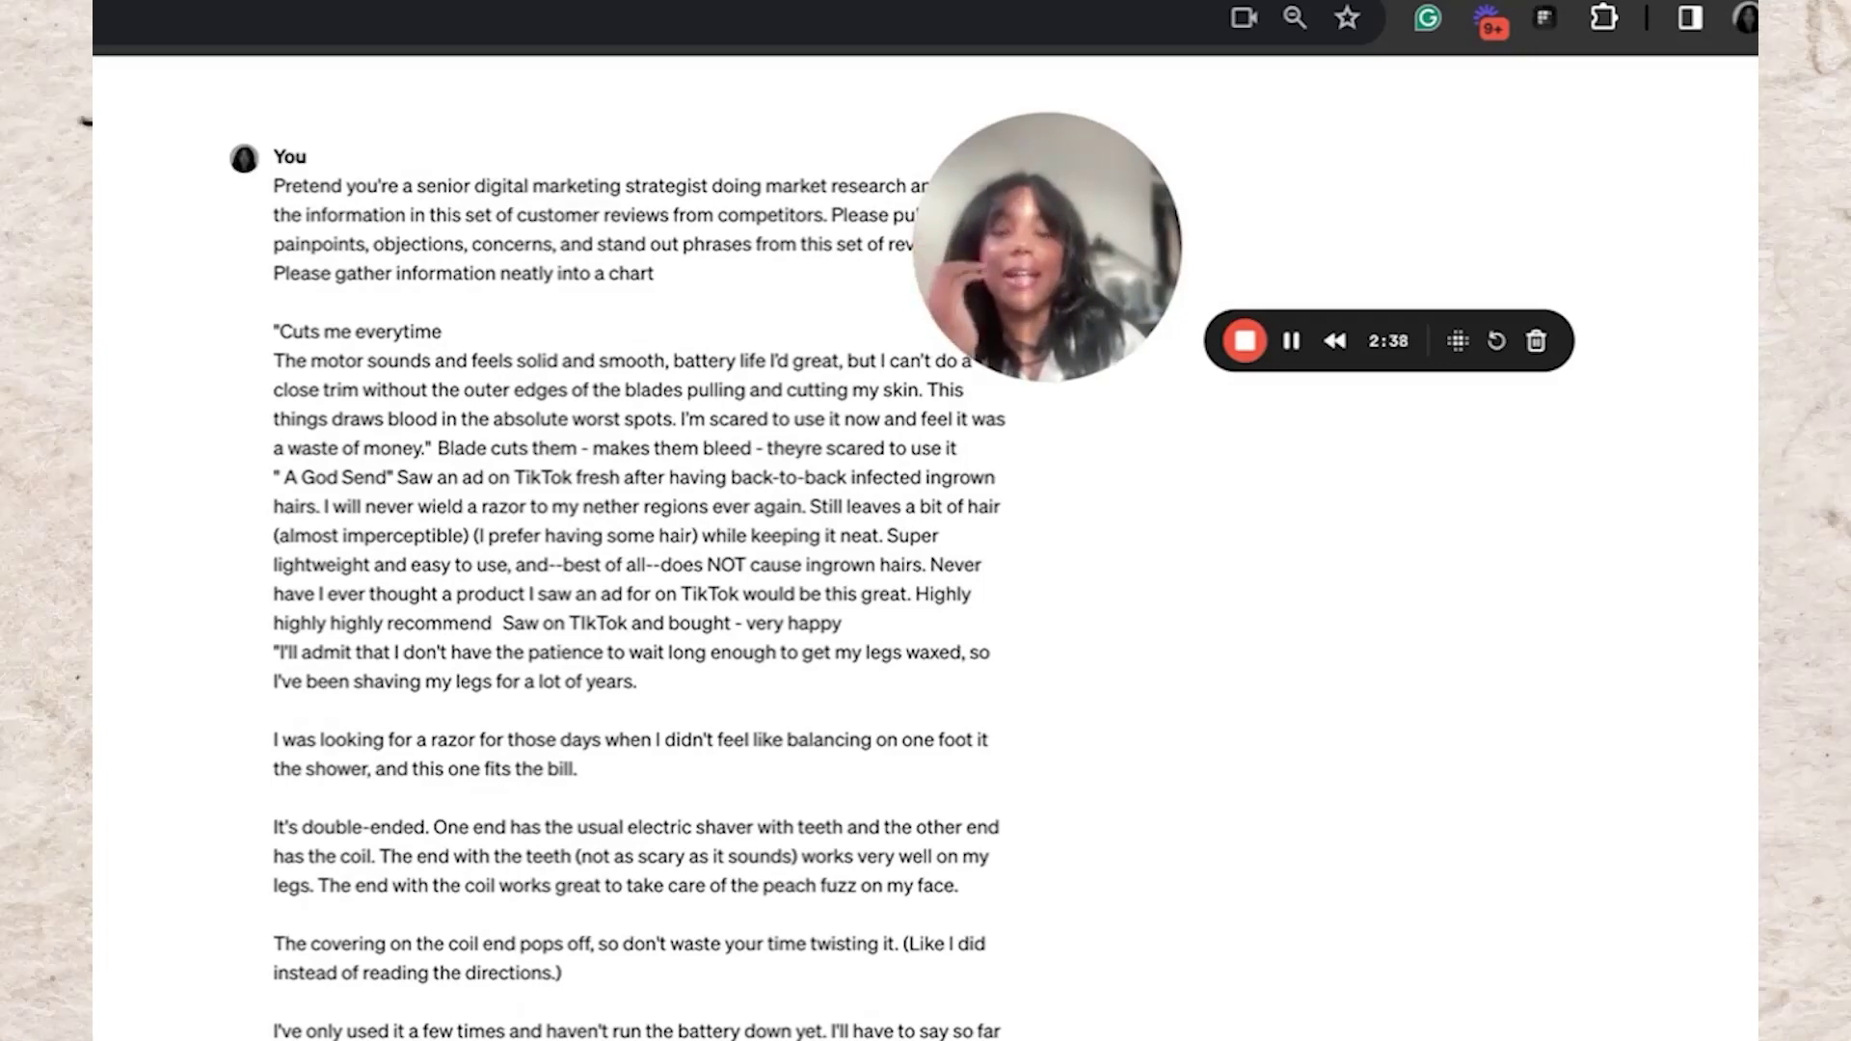
Examine ChatGPT's chart for each review's pain points, positive feedback and standout phrases, and return to the stand-out reviews sheet
{"action": "scroll", "coordinate": [636, 579], "scroll_direction": "down", "scroll_amount": 2}
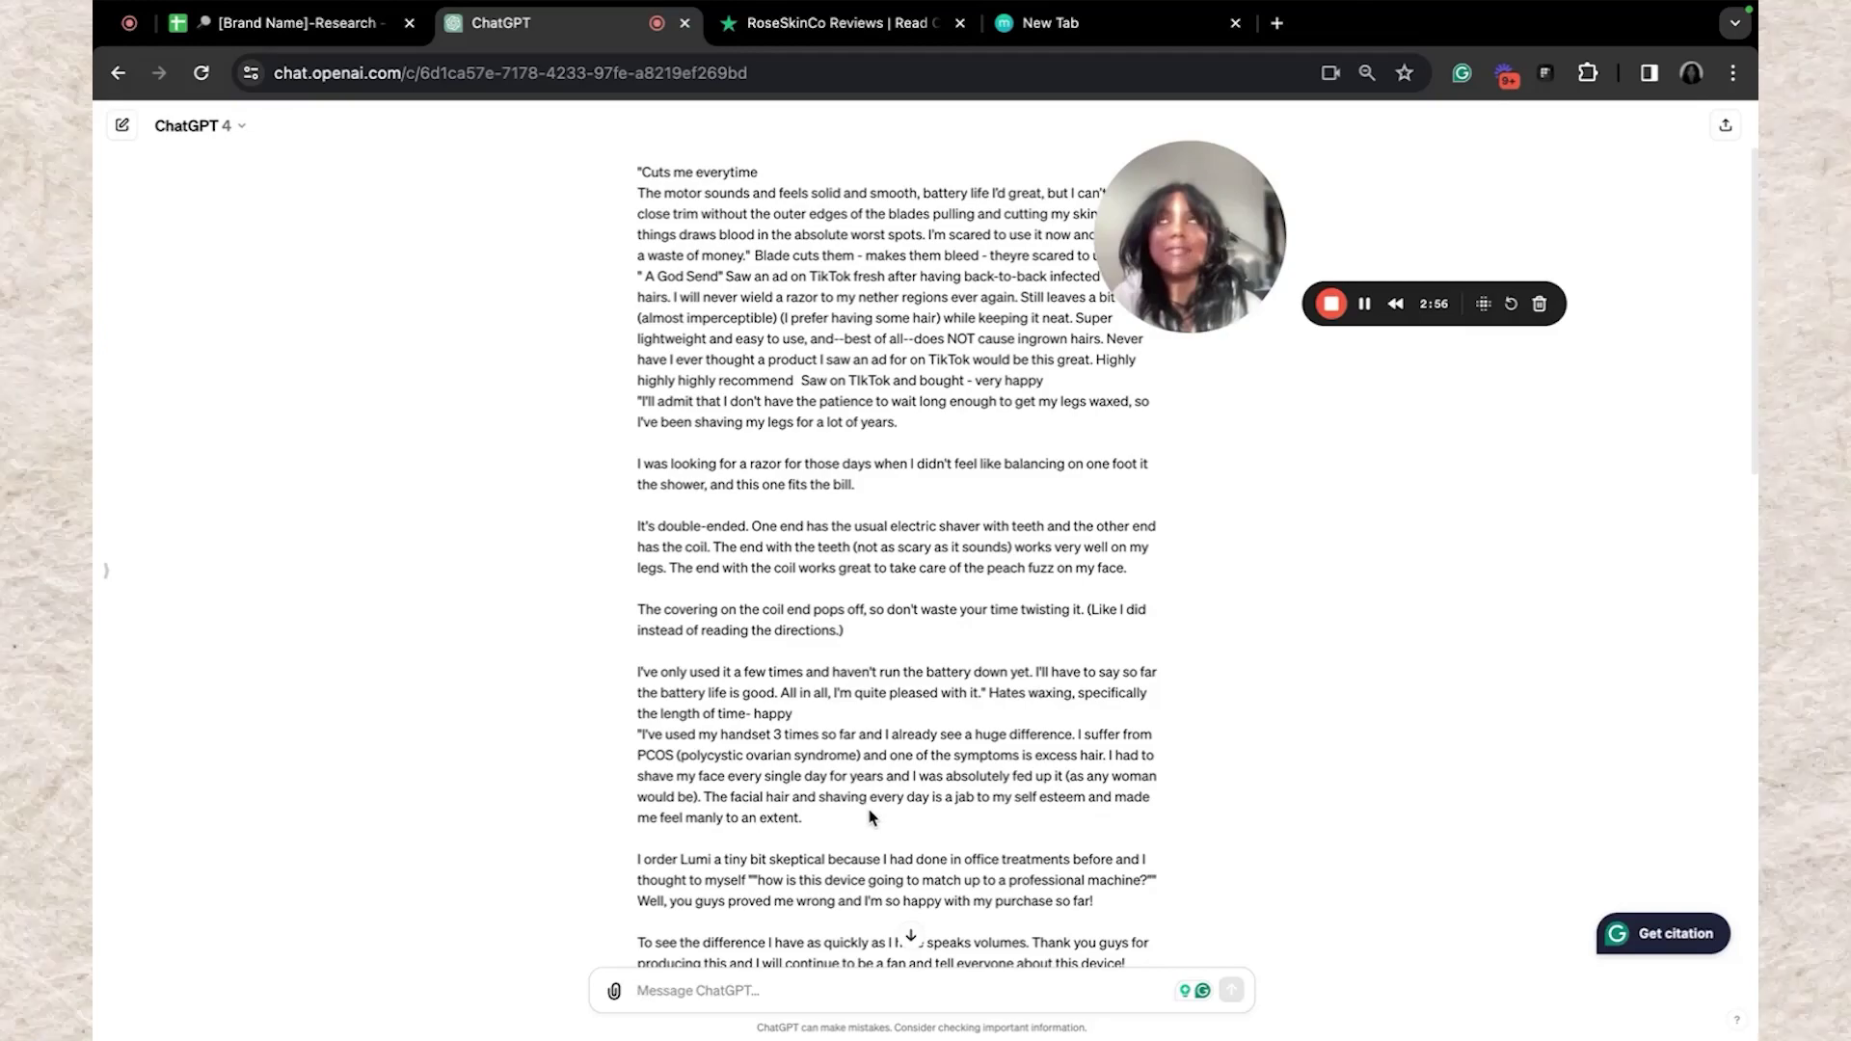
{"action": "scroll", "coordinate": [870, 817], "scroll_direction": "down", "scroll_amount": 15}
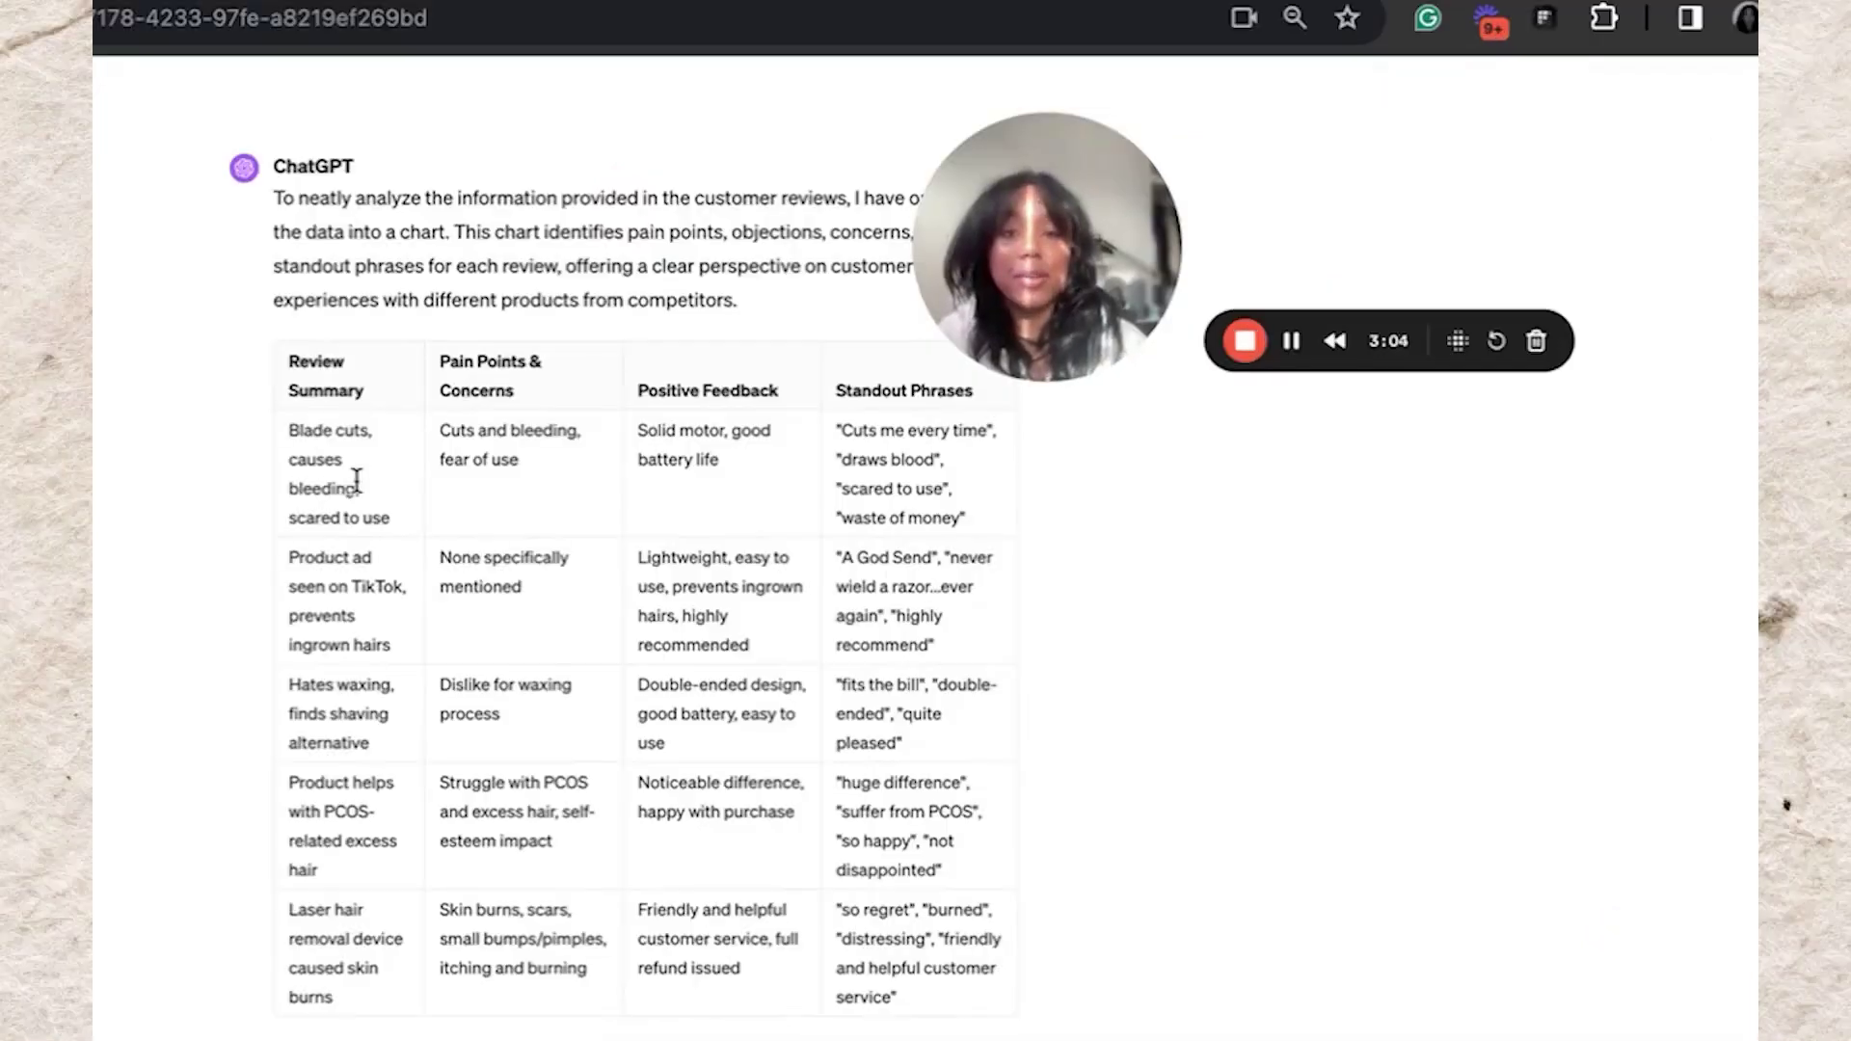
{"action": "left_click_drag", "start_coordinate": [551, 470], "coordinate": [415, 424]}
{"action": "left_click_drag", "start_coordinate": [746, 465], "coordinate": [618, 430]}
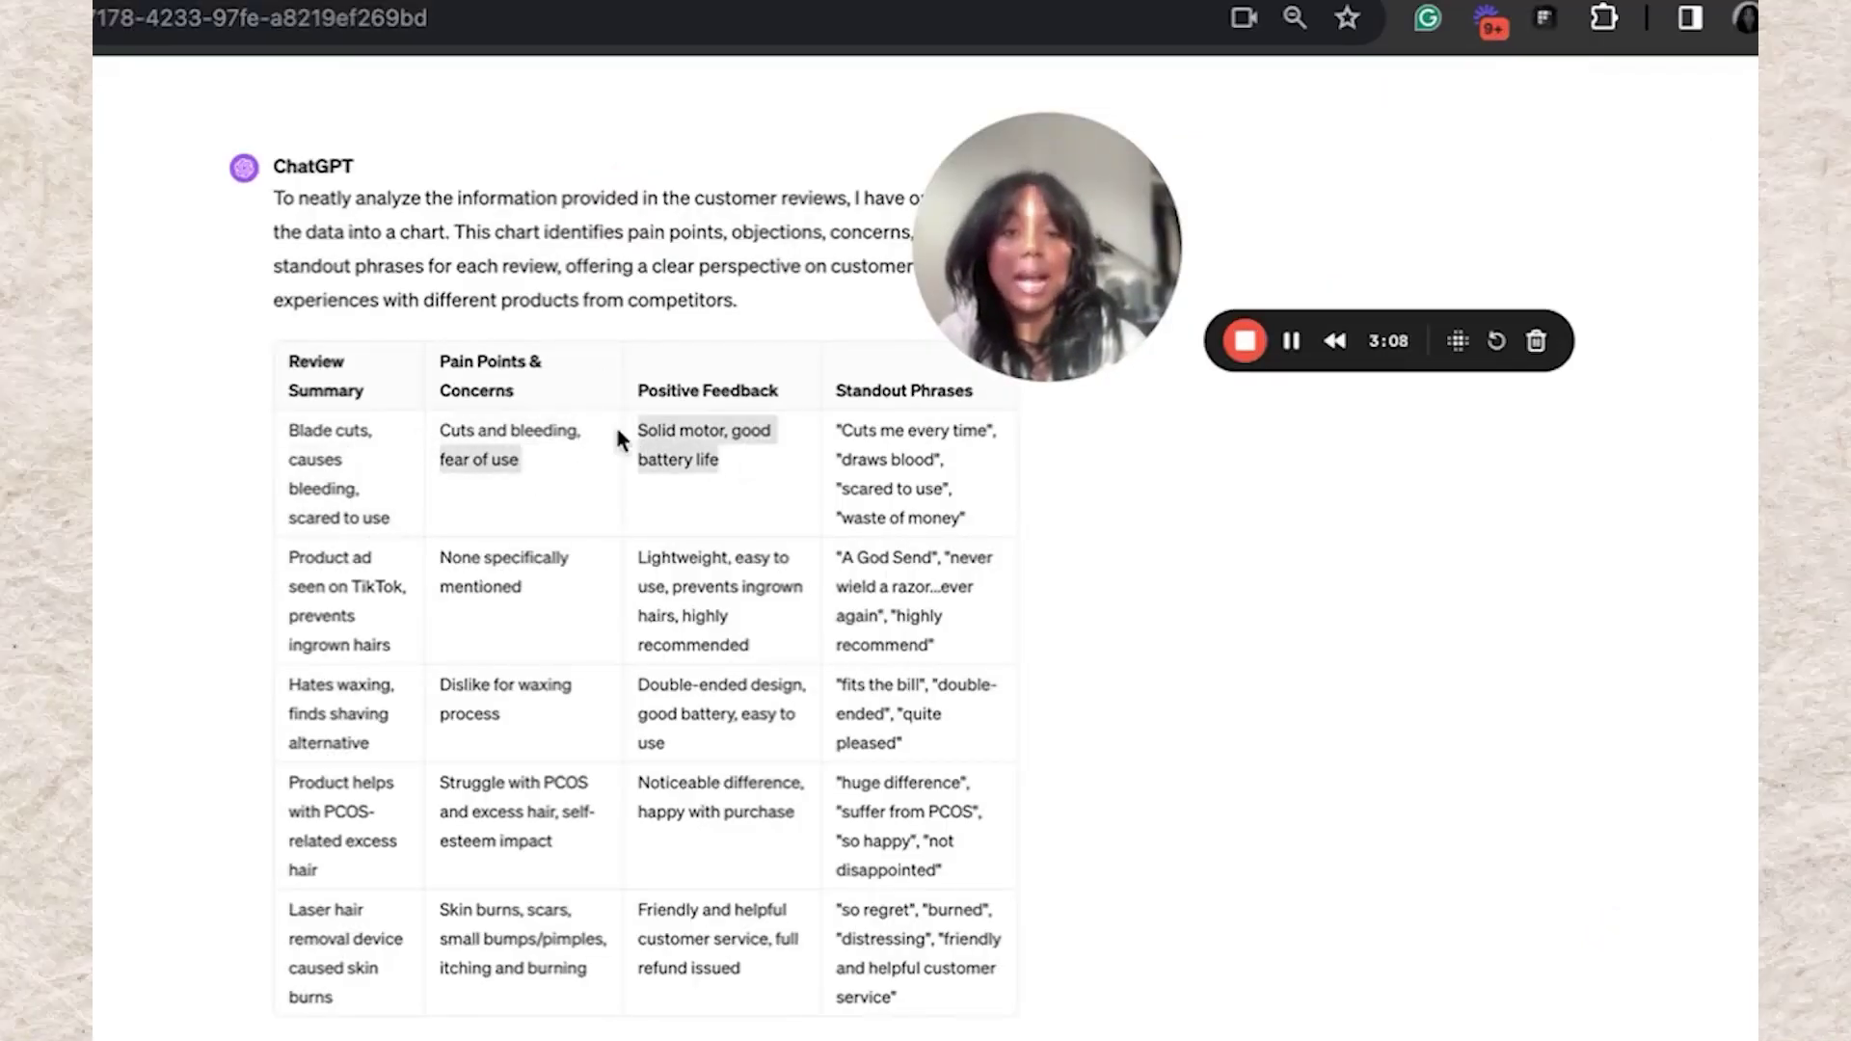
{"action": "left_click", "coordinate": [902, 449]}
{"action": "left_click_drag", "start_coordinate": [853, 436], "coordinate": [983, 437]}
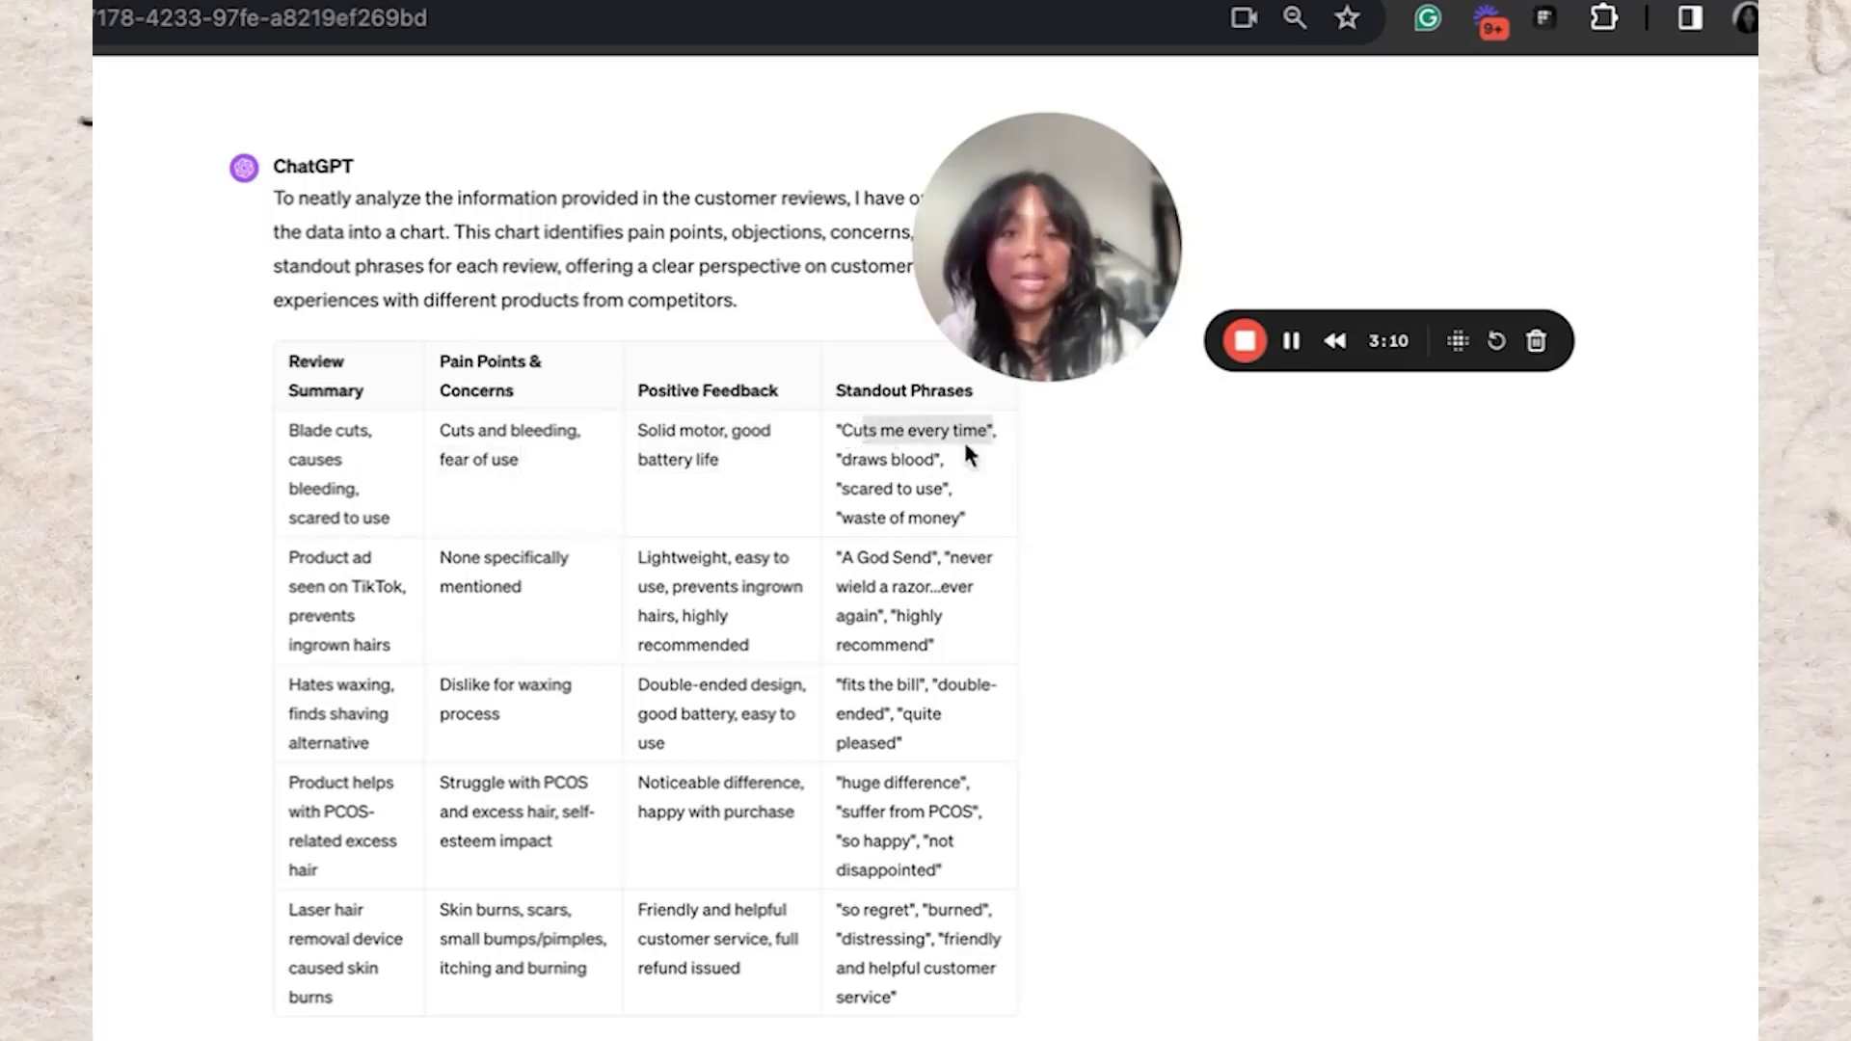
{"action": "mouse_move", "coordinate": [849, 457]}
{"action": "left_mouse_down"}
{"action": "mouse_move", "coordinate": [925, 461]}
{"action": "mouse_move", "coordinate": [958, 489]}
{"action": "mouse_move", "coordinate": [817, 526]}
{"action": "left_mouse_up"}
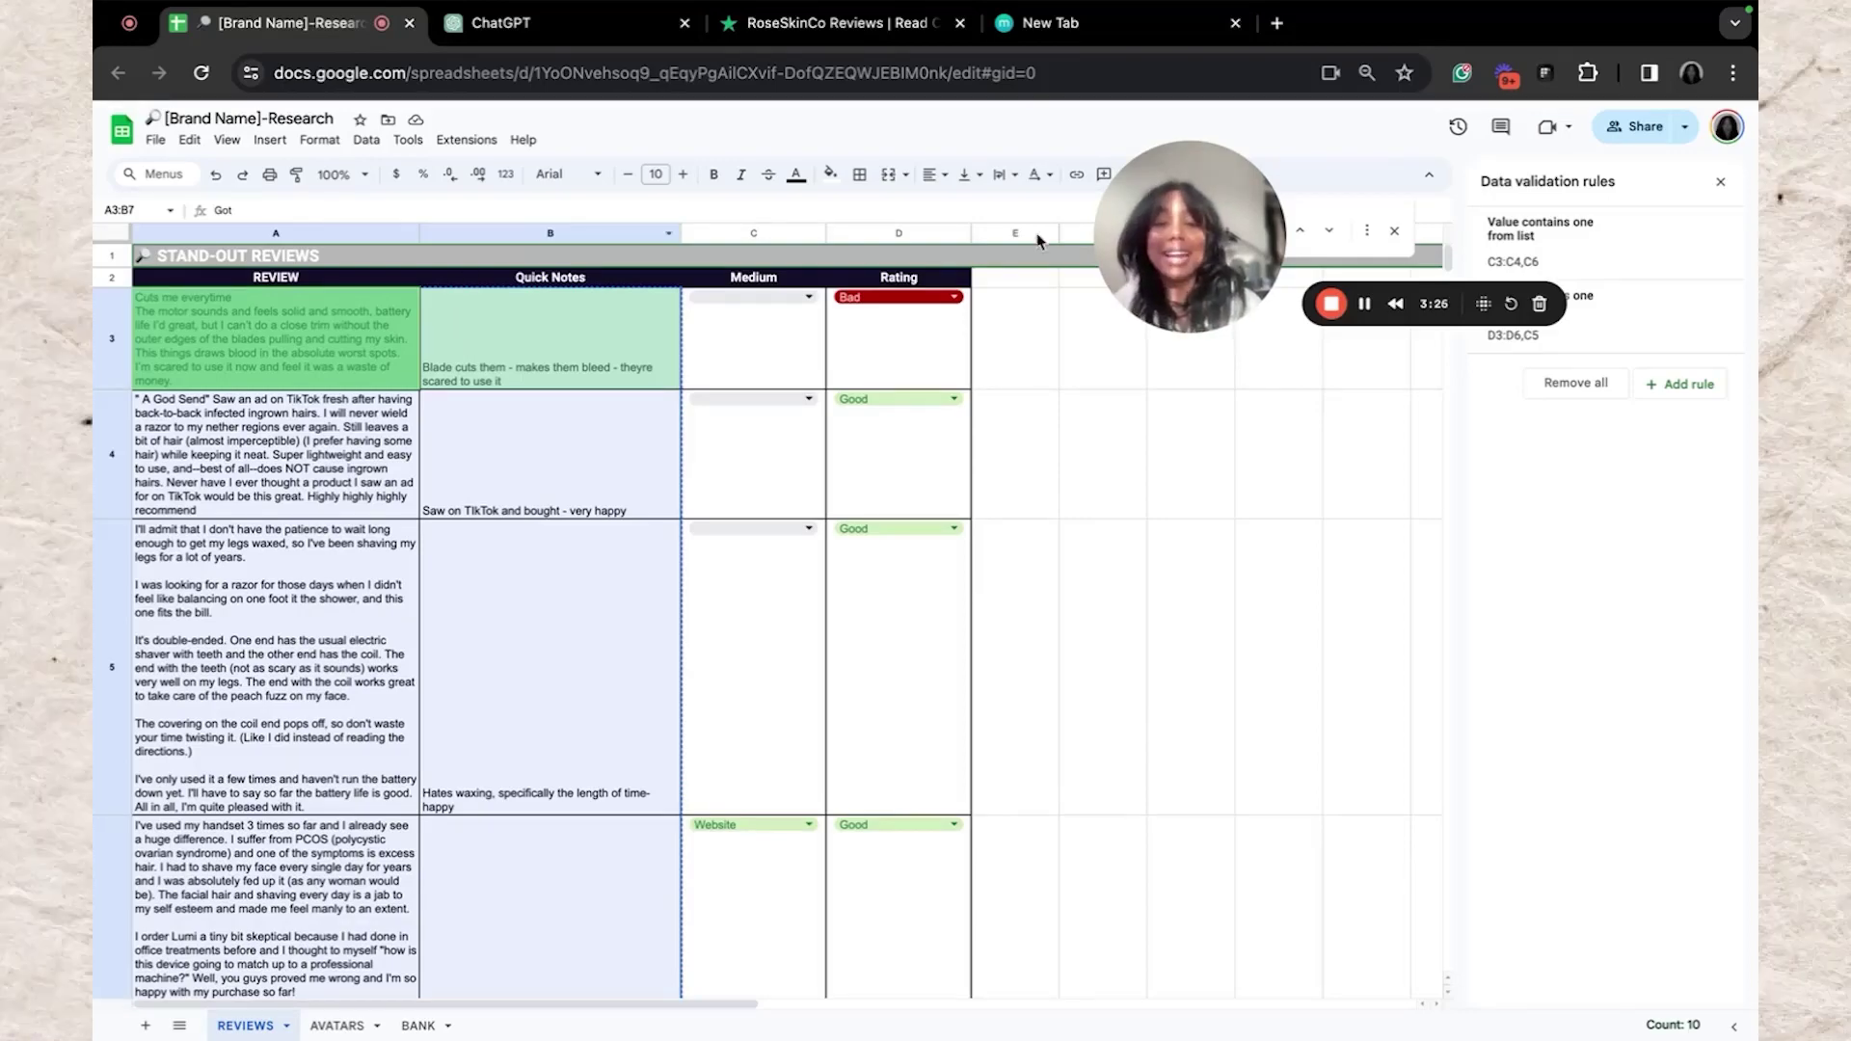
{"action": "left_click", "coordinate": [1231, 550]}
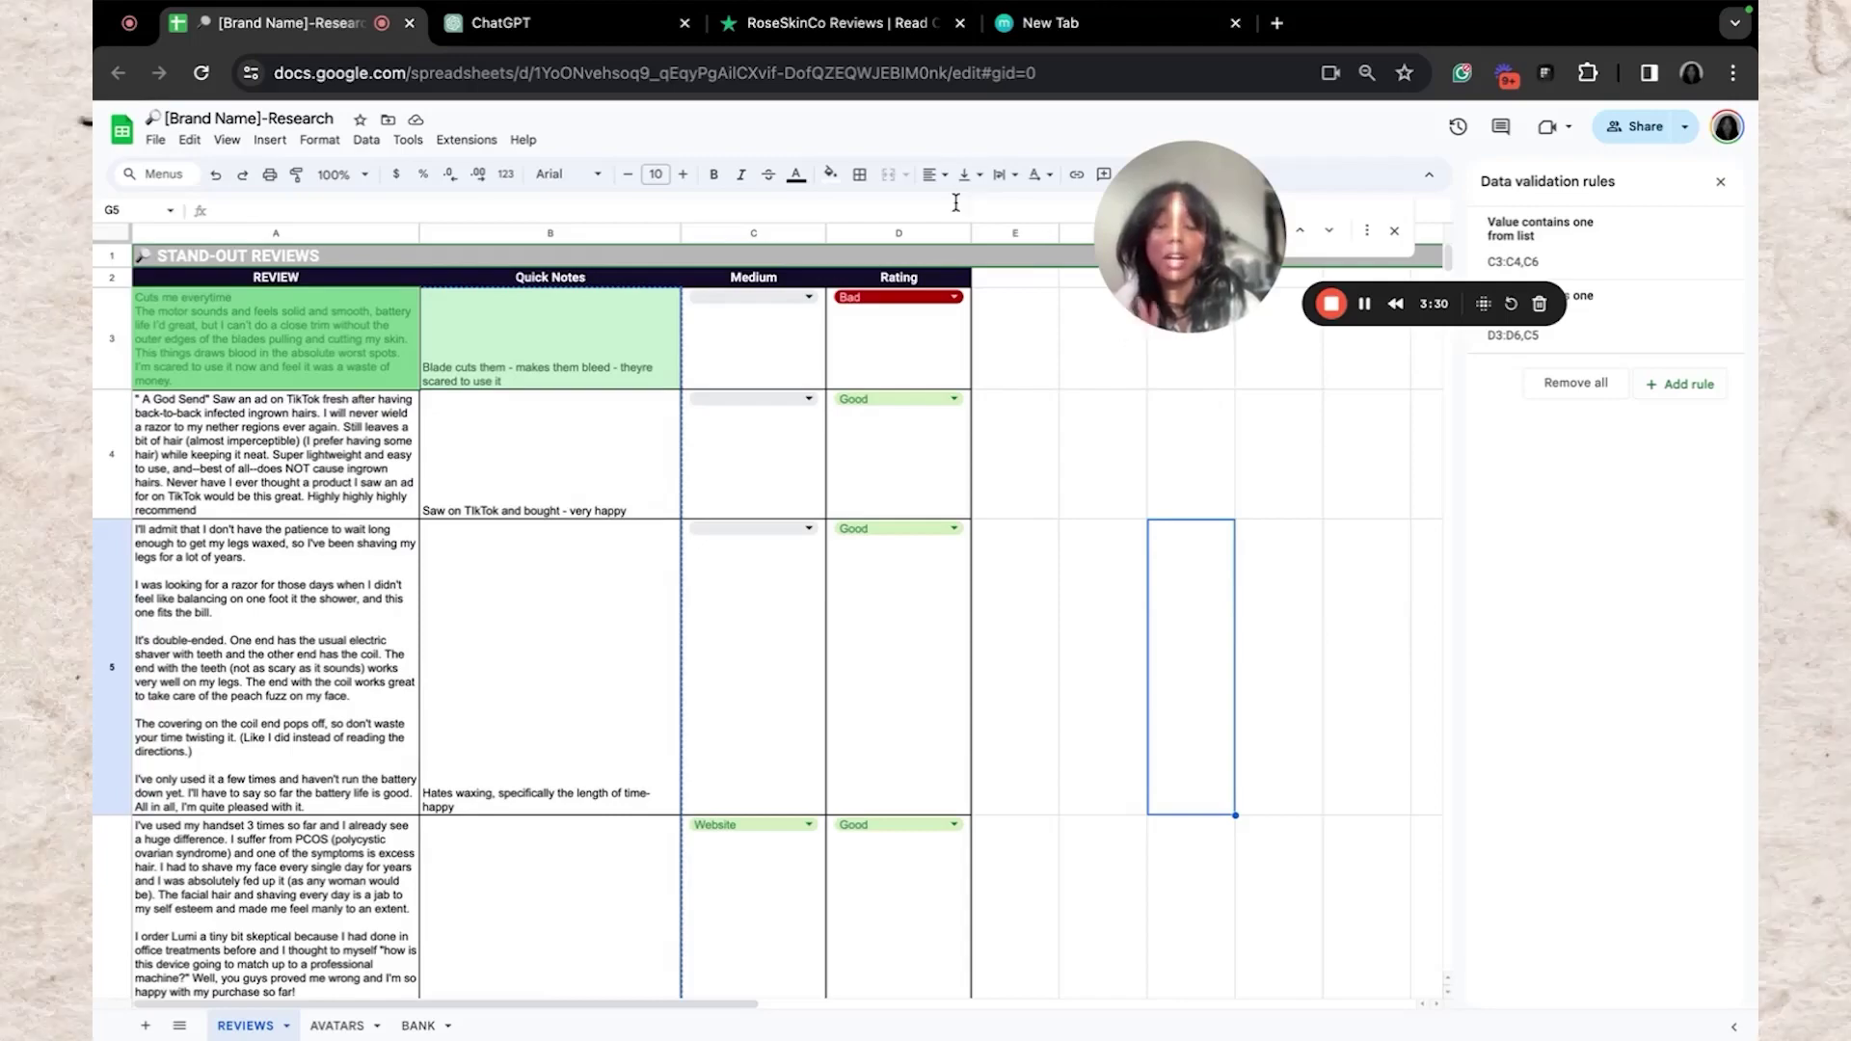
Switch back to ChatGPT and examine the standout phrases in the review chart, such as "fits the bill"
{"action": "left_click", "coordinate": [502, 22]}
{"action": "left_click_drag", "start_coordinate": [1081, 778], "coordinate": [1069, 424]}
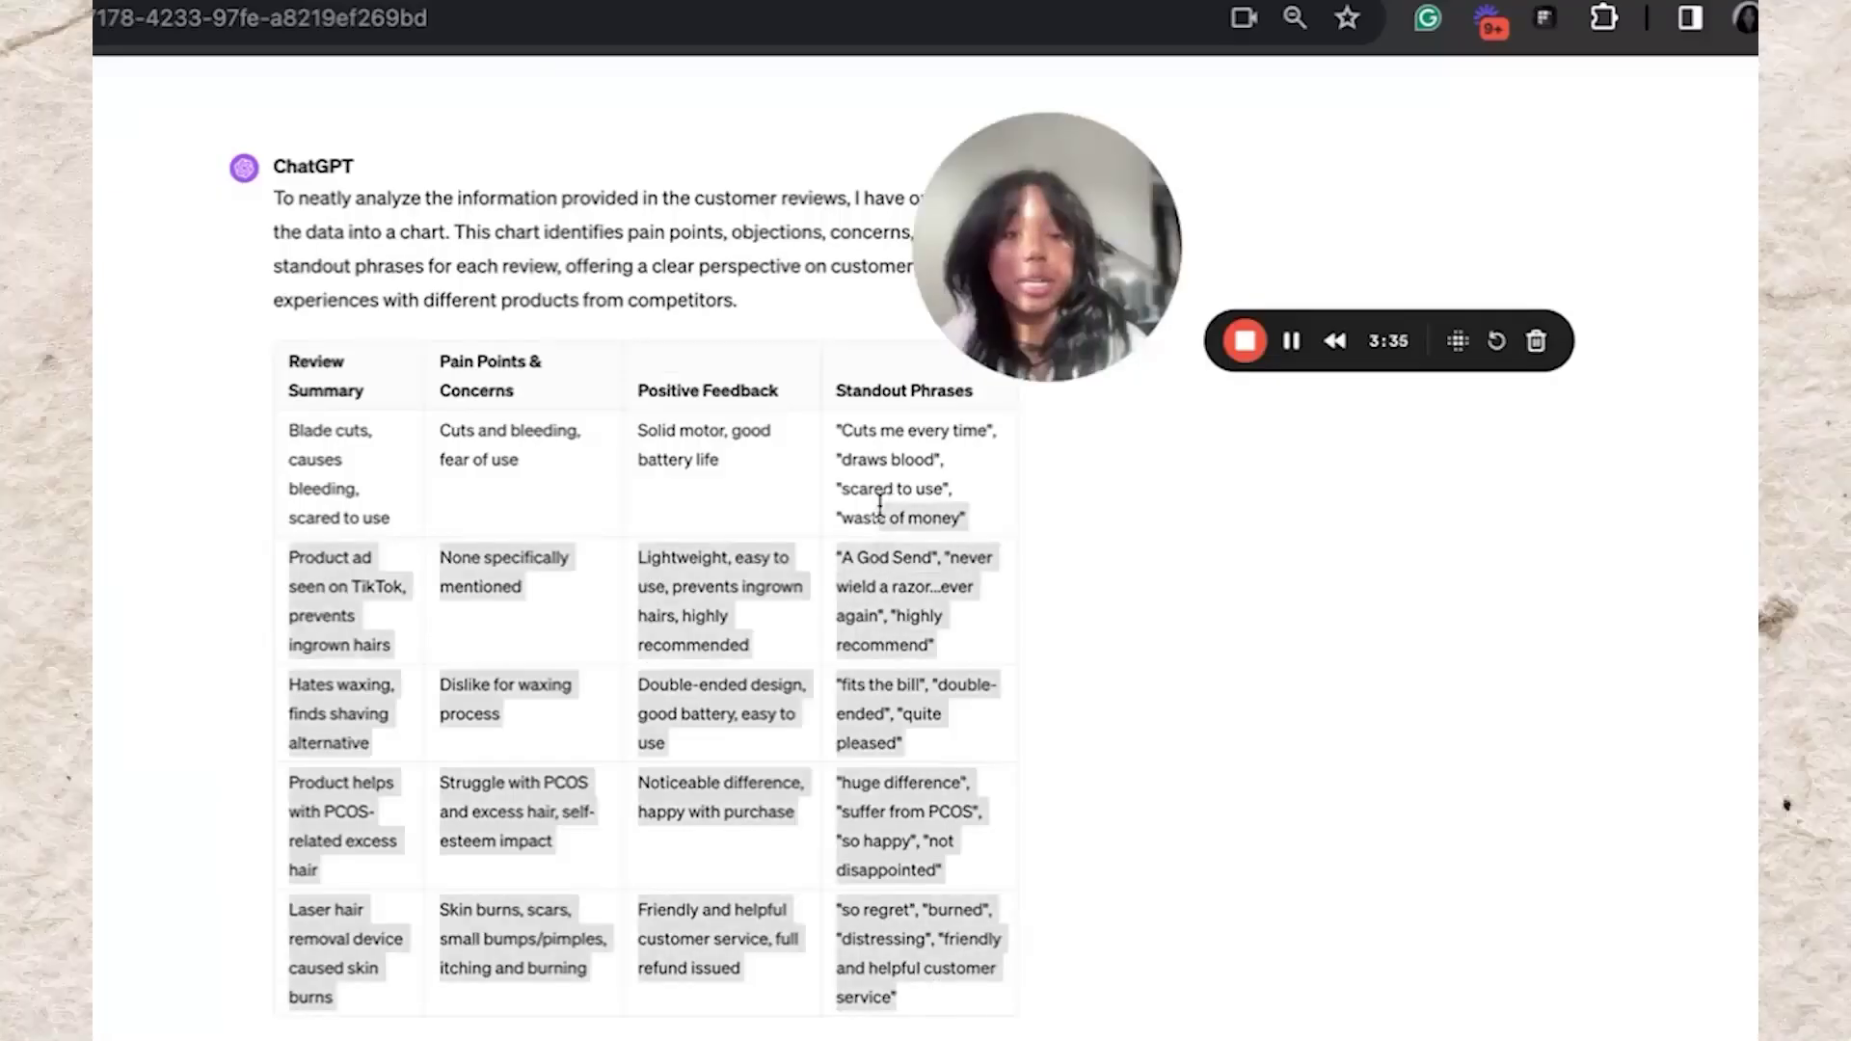
{"action": "left_click_drag", "start_coordinate": [880, 503], "coordinate": [879, 441]}
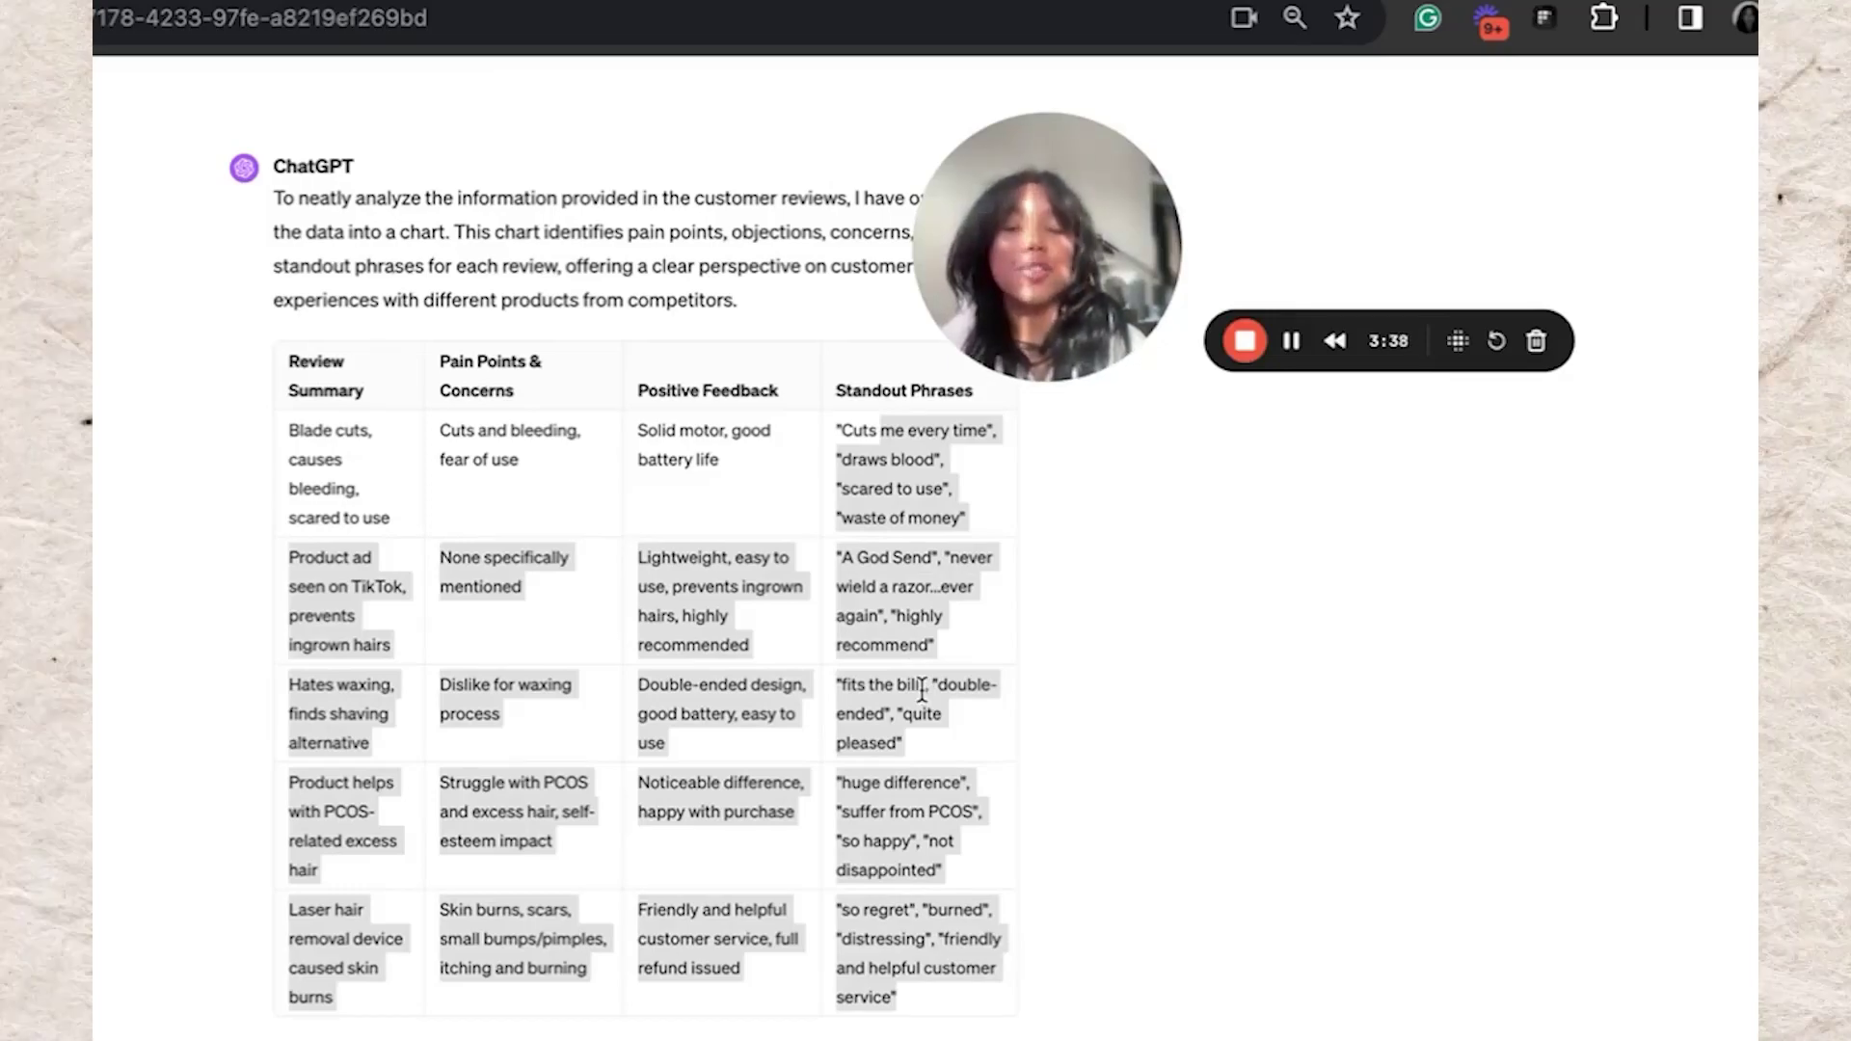
{"action": "left_click", "coordinate": [897, 545]}
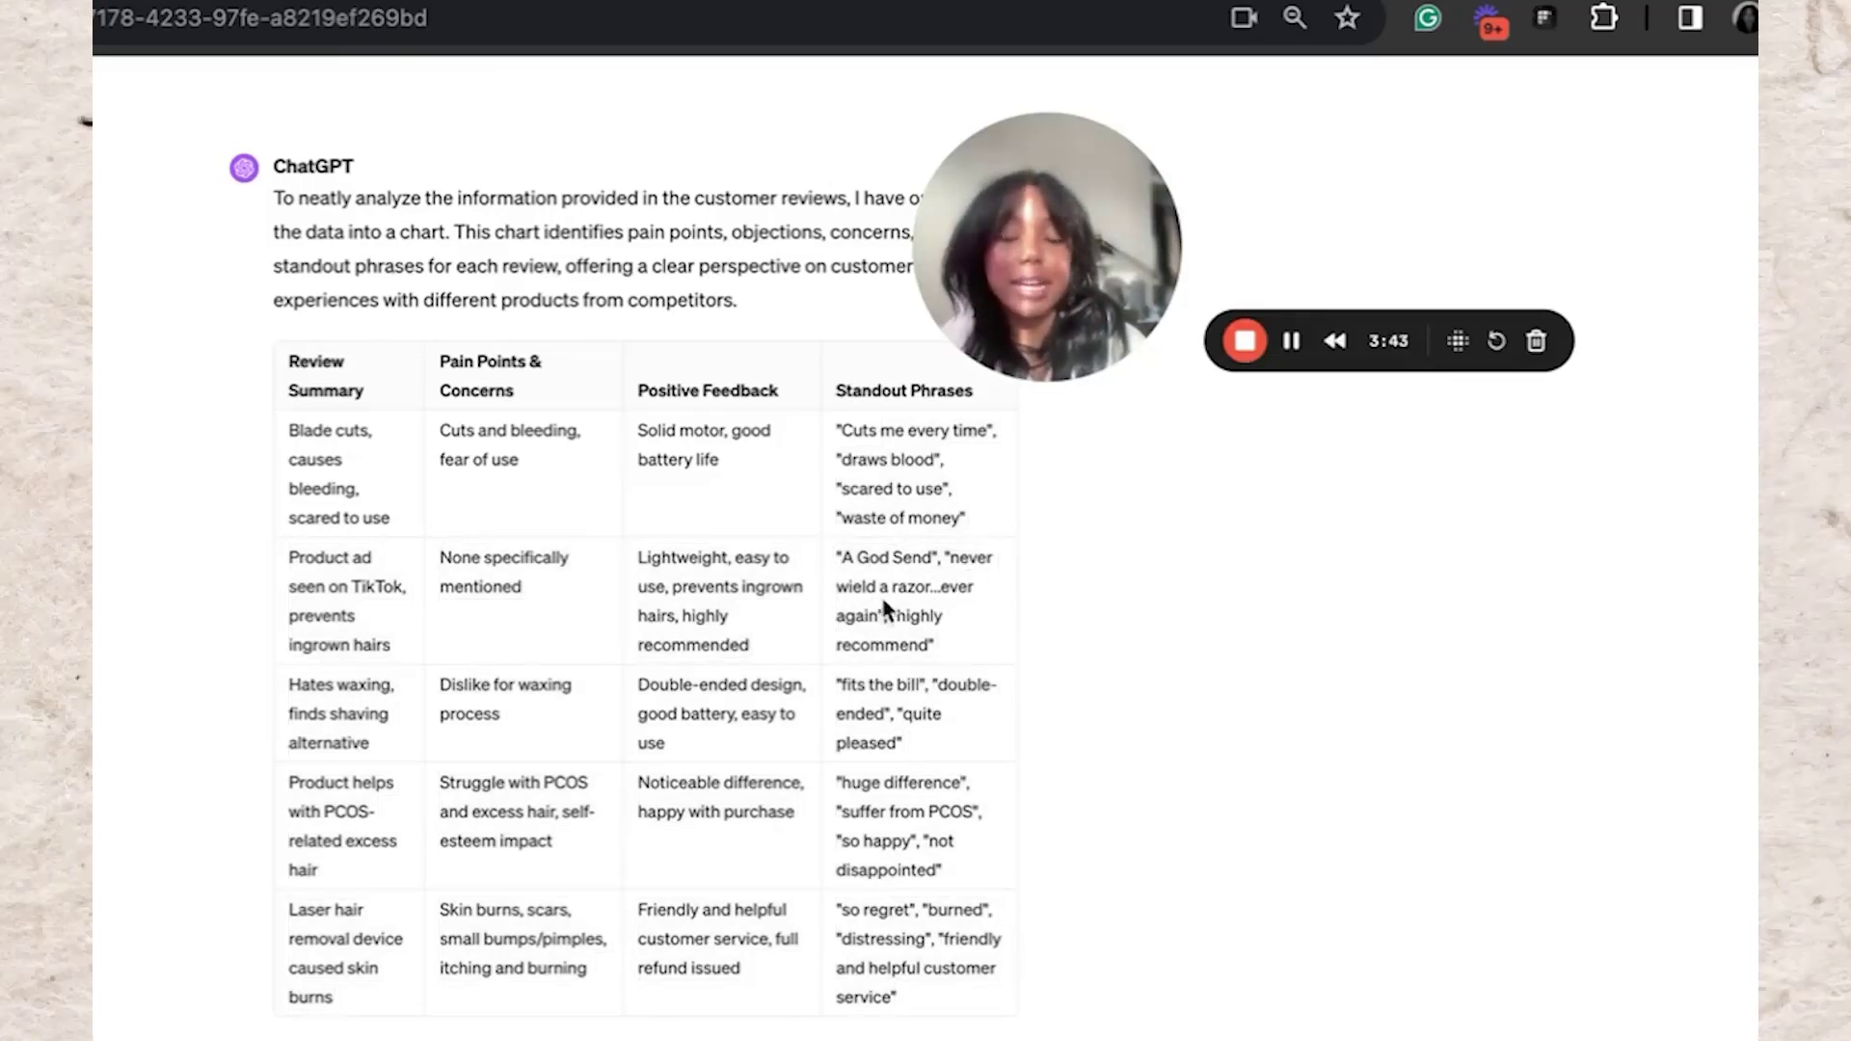
{"action": "left_click_drag", "start_coordinate": [841, 686], "coordinate": [910, 693]}
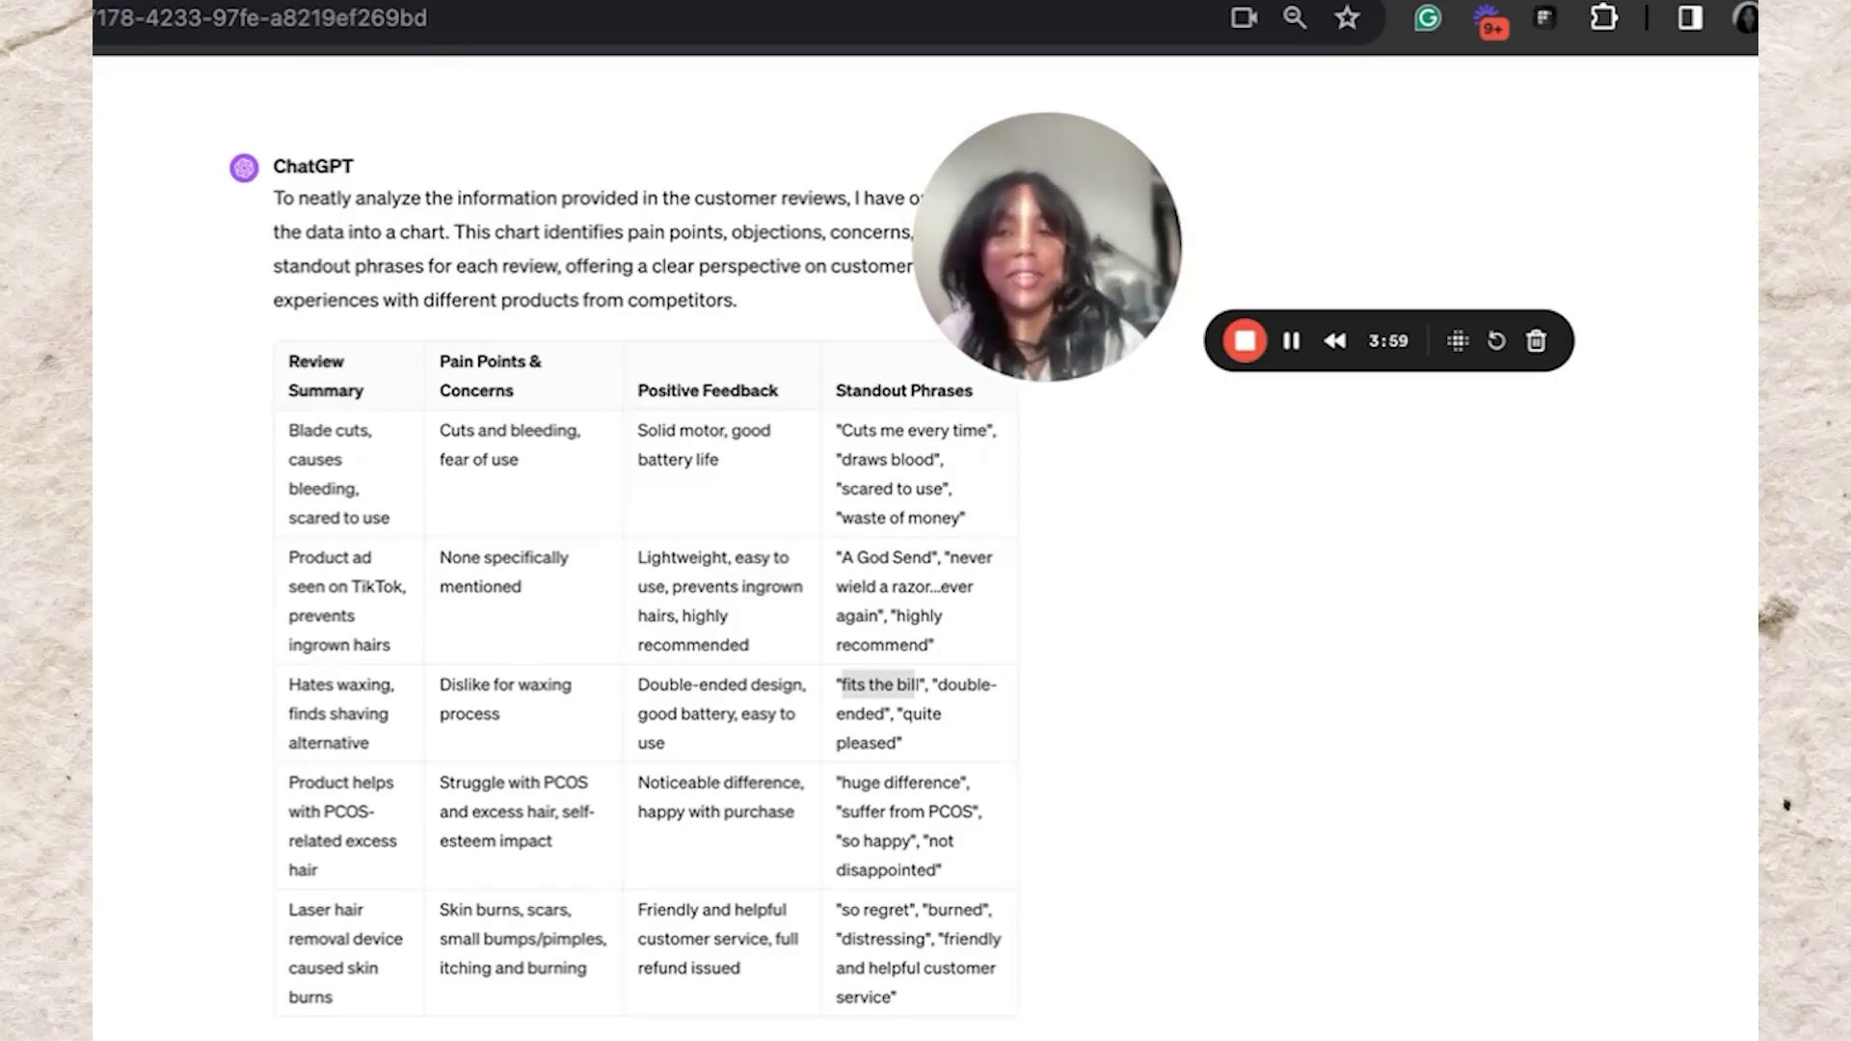
{"action": "scroll", "coordinate": [528, 413], "scroll_direction": "up", "scroll_amount": 1}
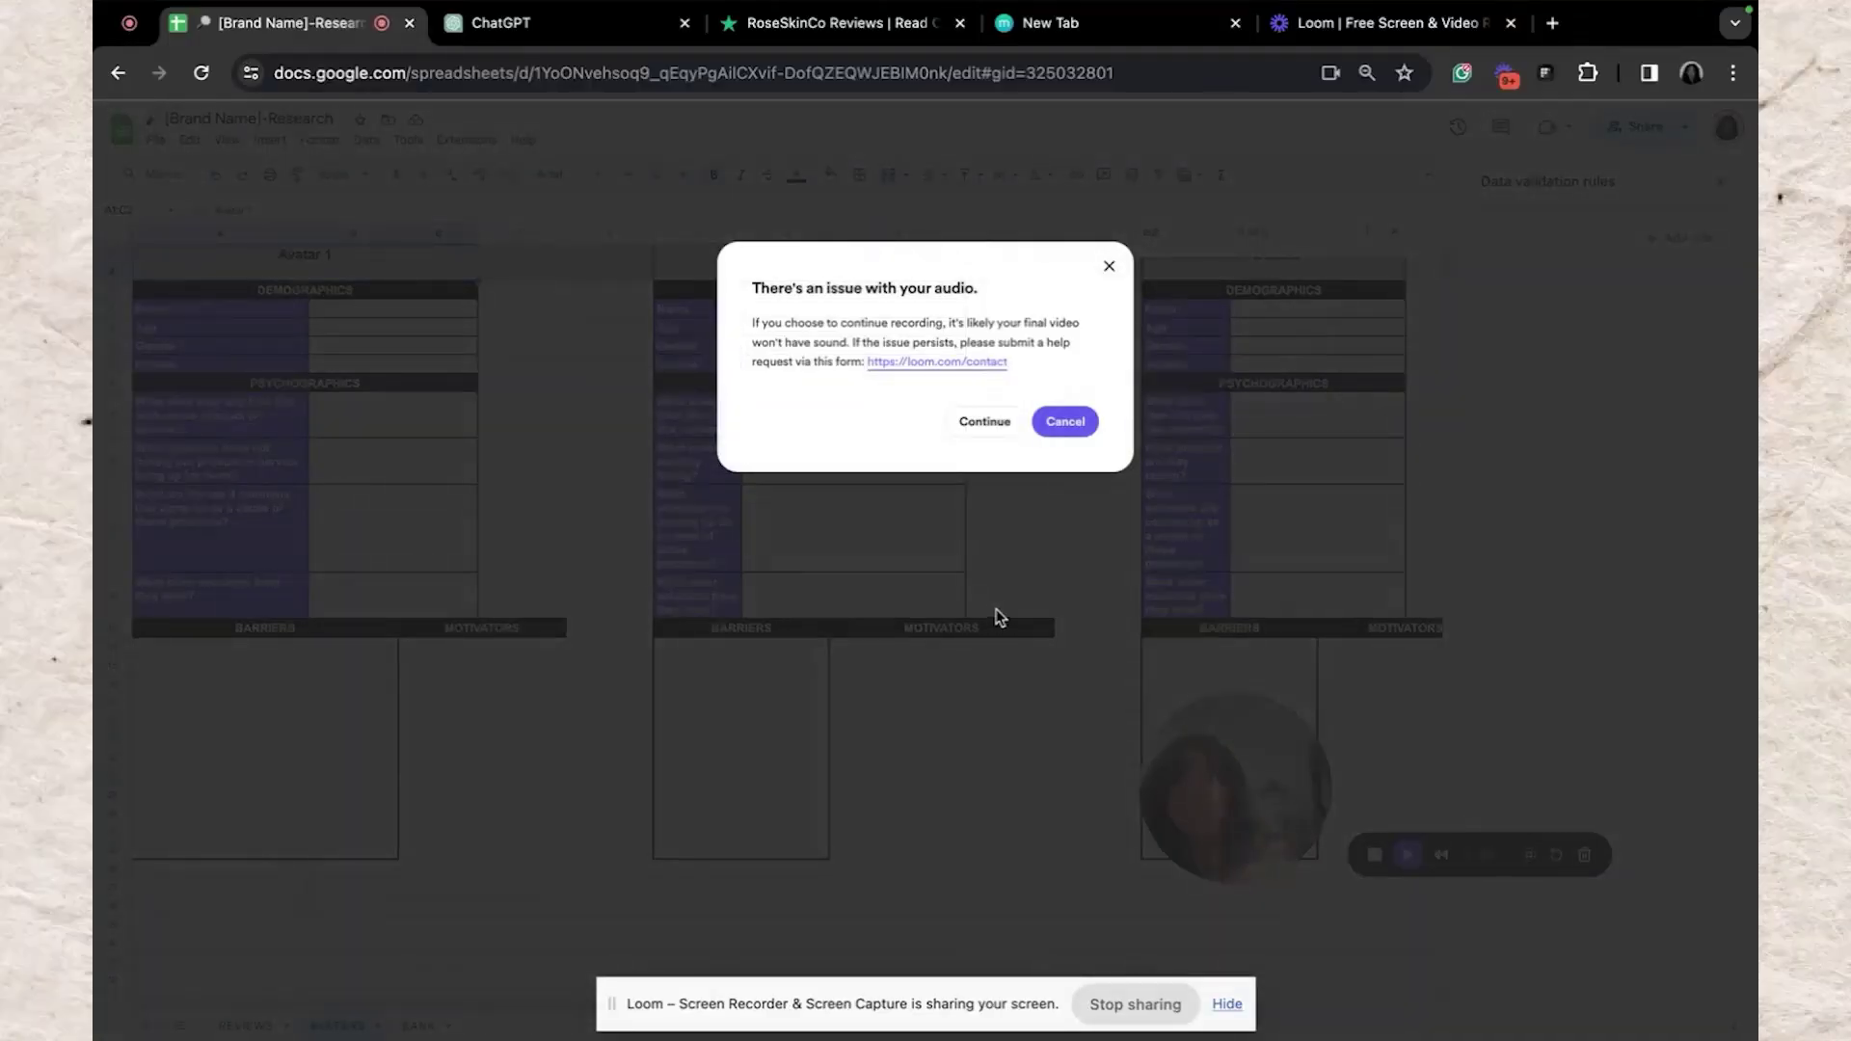
{"action": "left_click", "coordinate": [985, 422]}
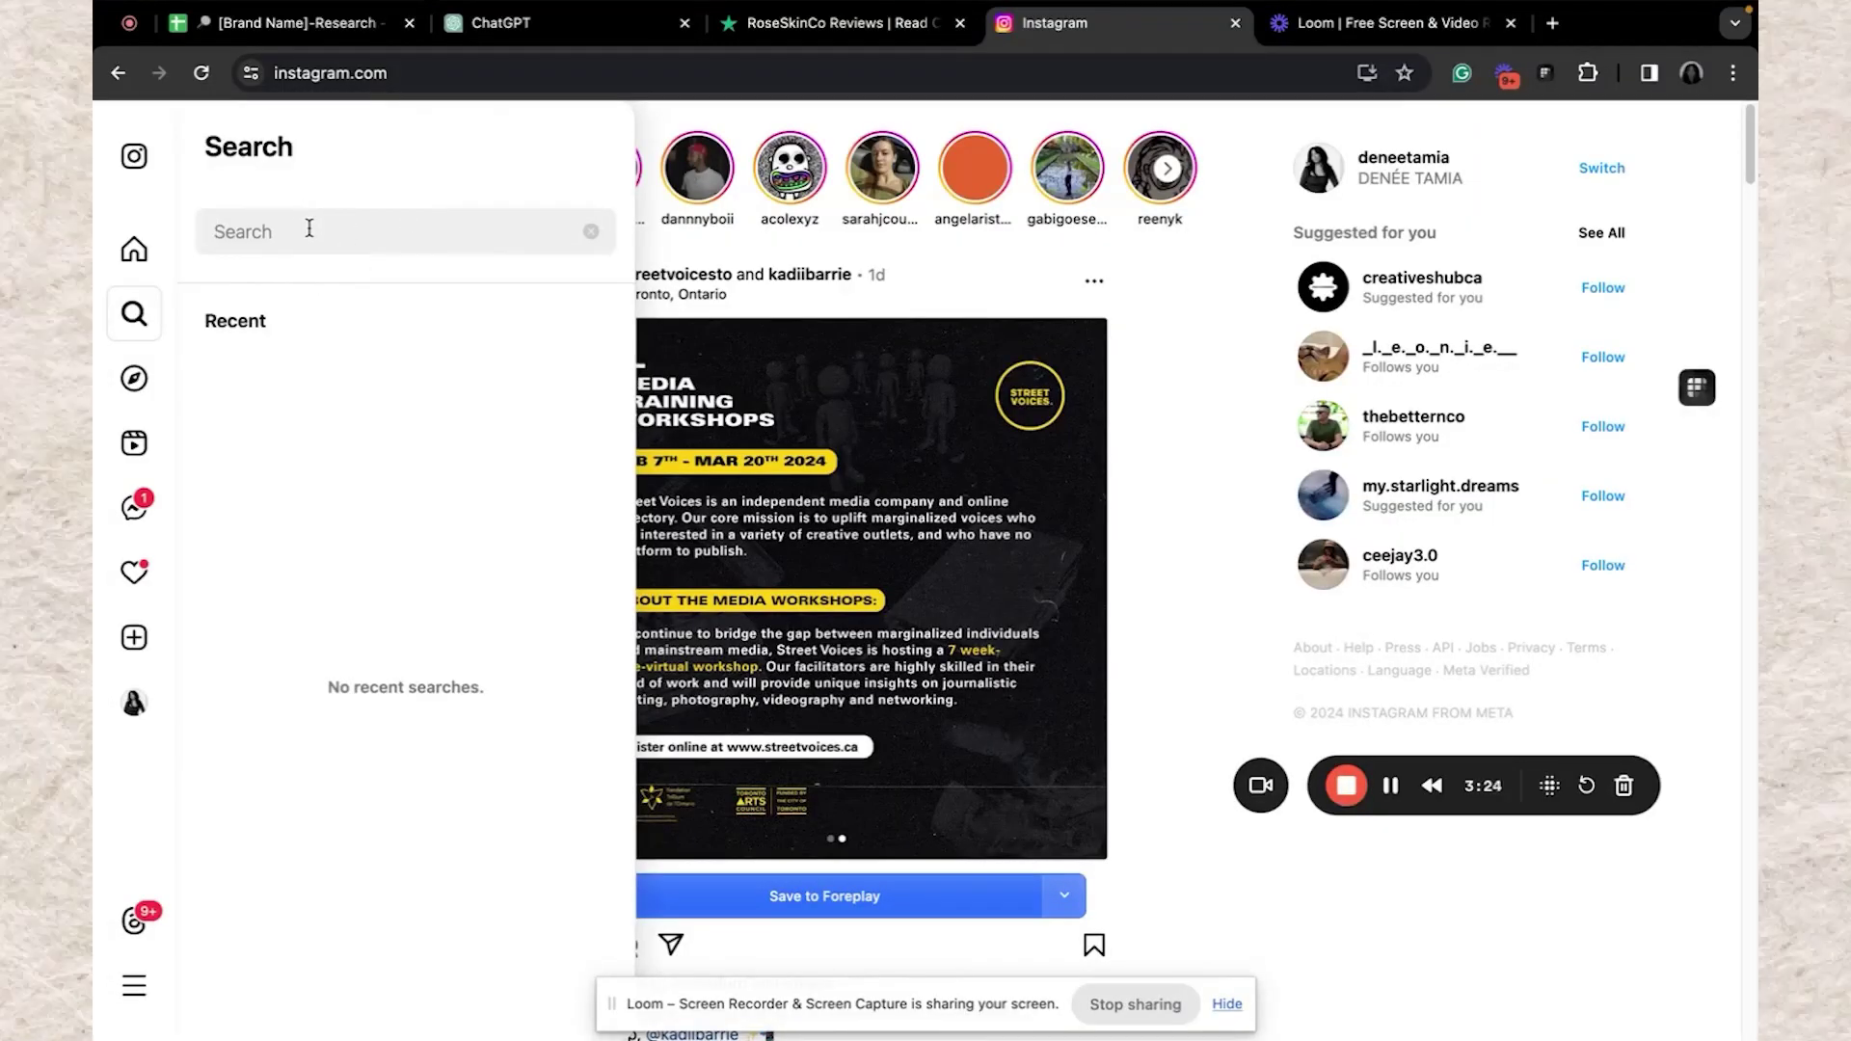
On Instagram, search for "roseskin" and open the tagged posts of the RoseSkinCo profile
{"action": "type", "text": "rose"}
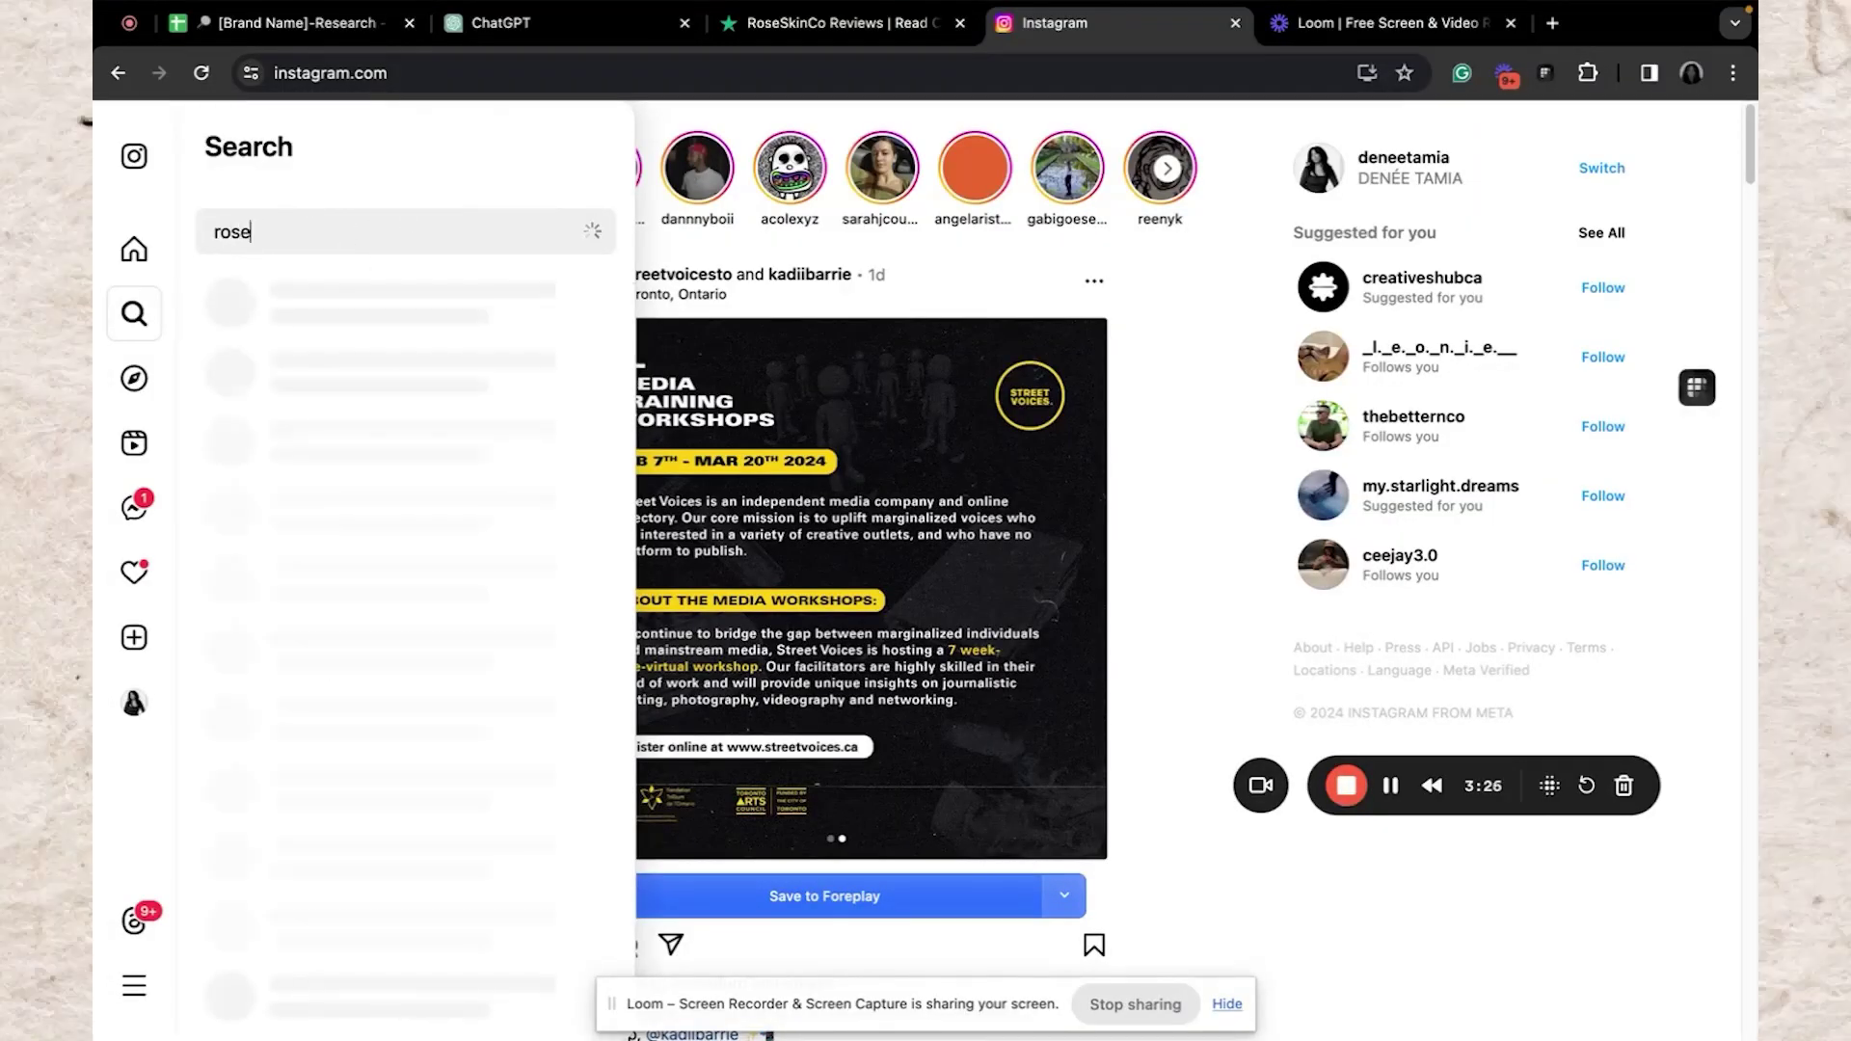
{"action": "type", "text": "skin"}
{"action": "left_click", "coordinate": [459, 365]}
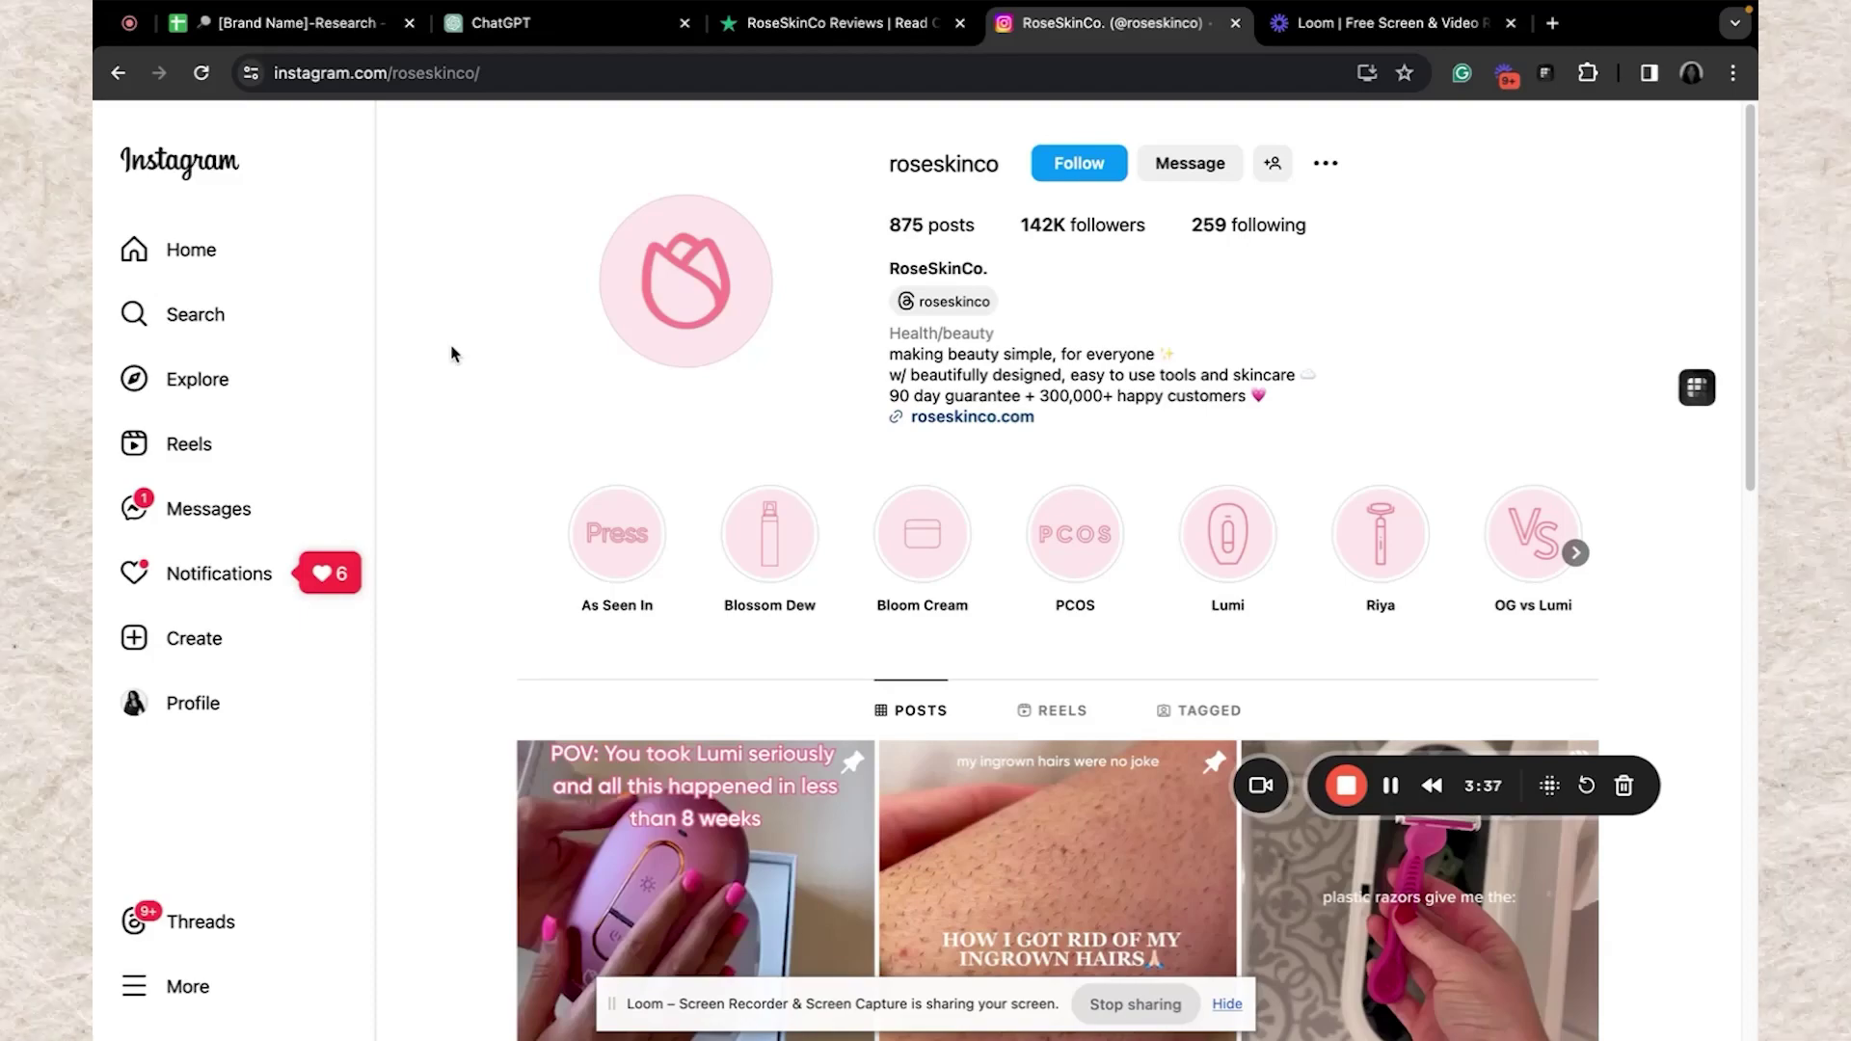
{"action": "scroll", "coordinate": [451, 354], "scroll_direction": "down", "scroll_amount": 2}
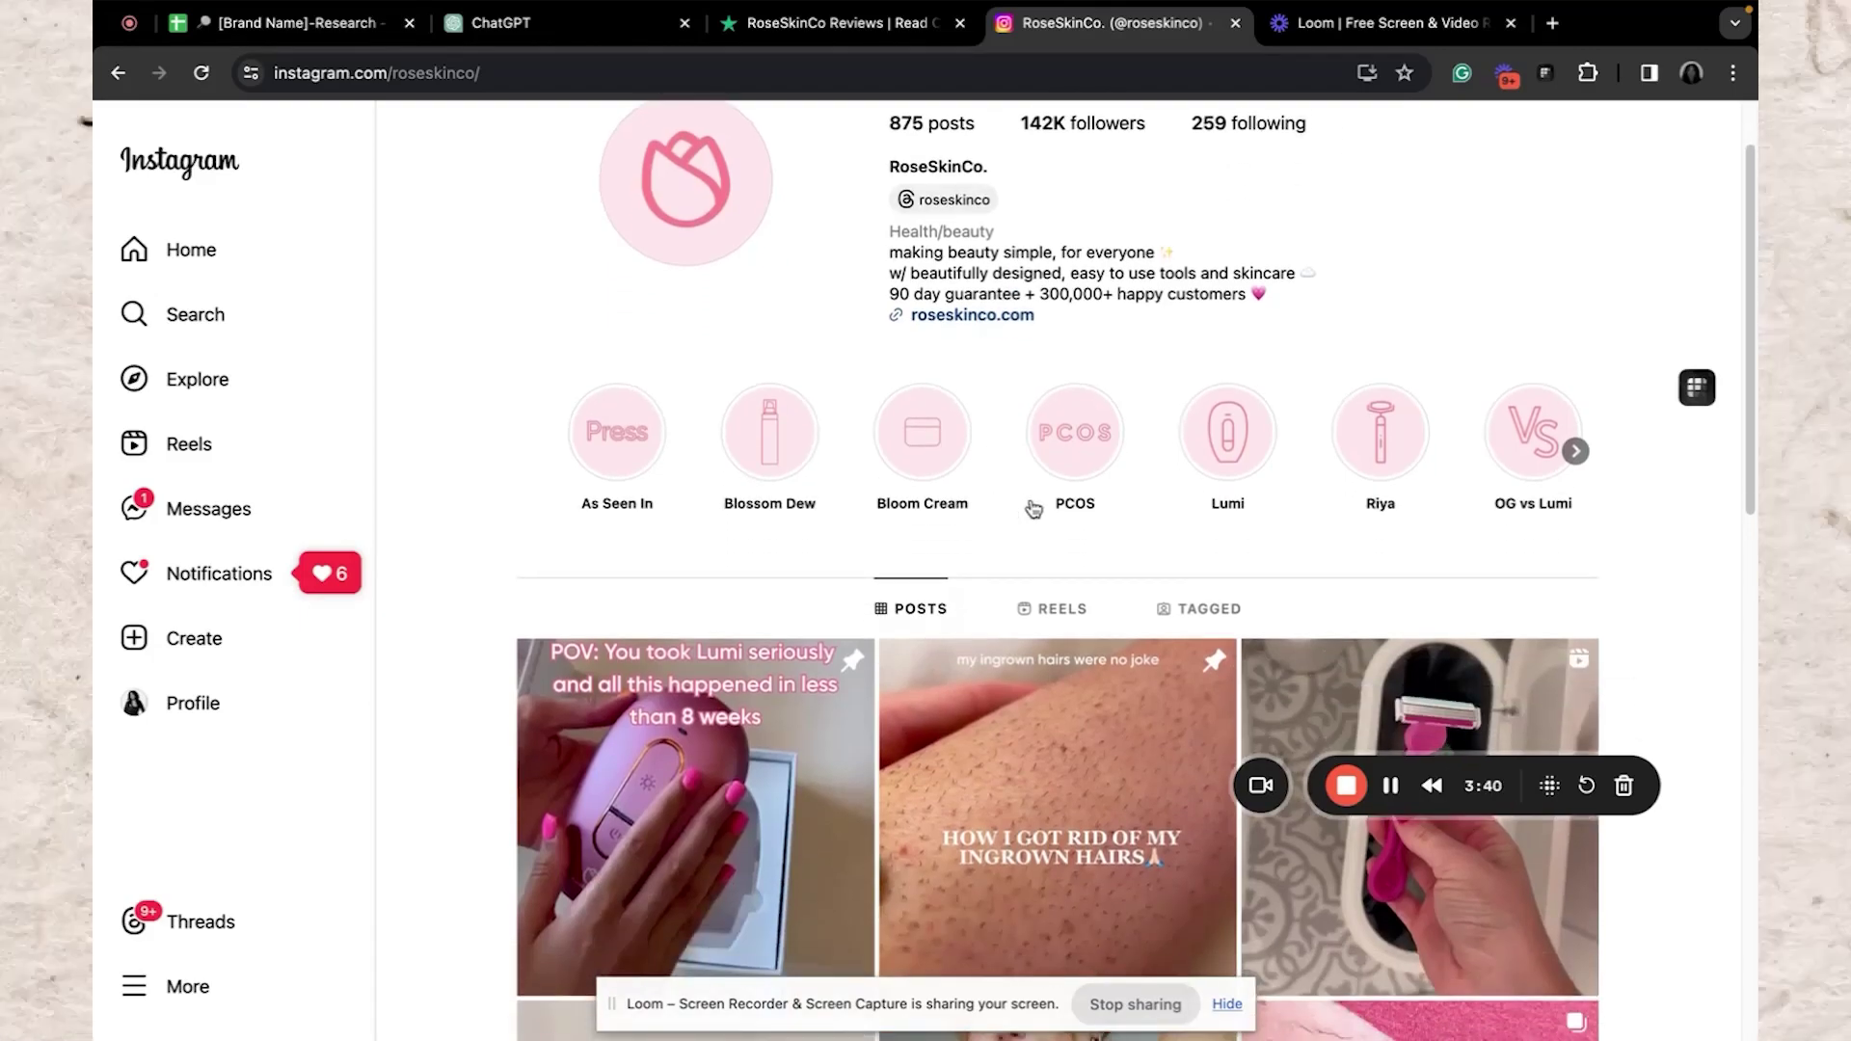
{"action": "left_click", "coordinate": [1199, 609]}
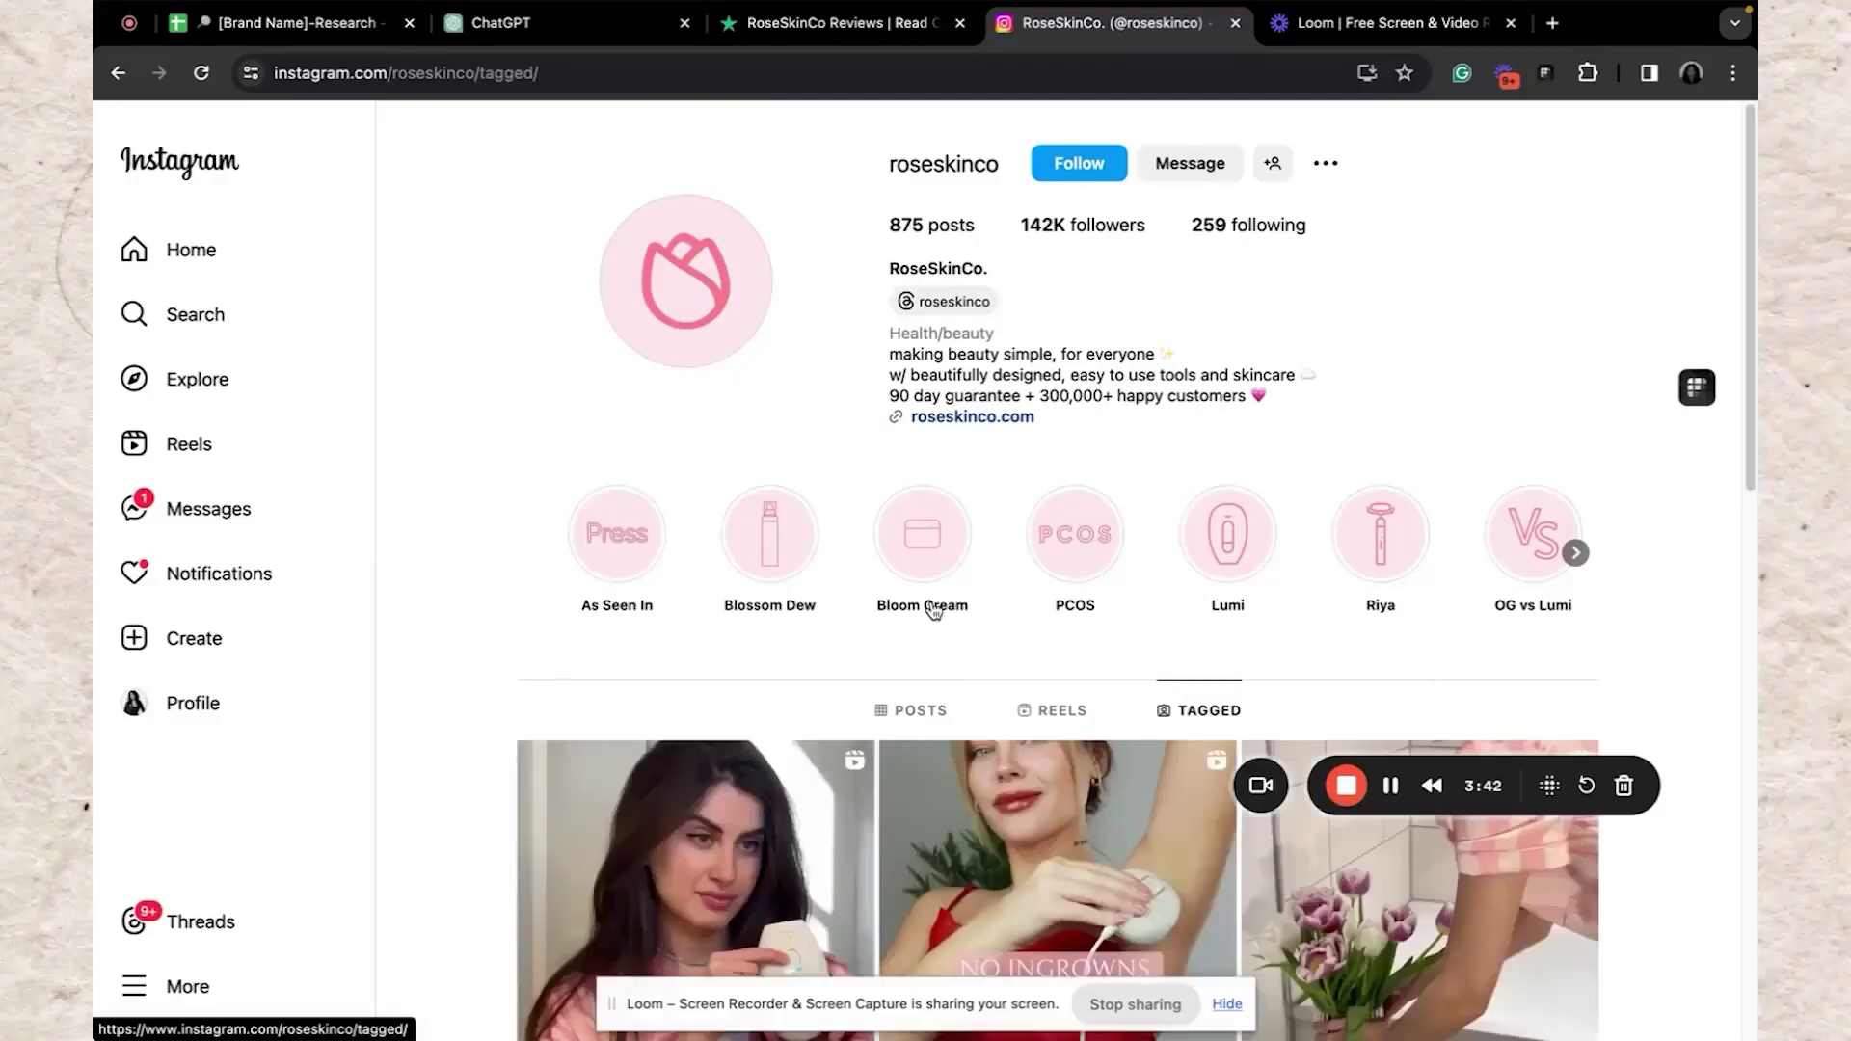
Browse the posts that tag RoseSkinCo and view the paid partnership photo of a woman caring for her face in the bathroom
{"action": "scroll", "coordinate": [934, 609], "scroll_direction": "down", "scroll_amount": 10}
{"action": "scroll", "coordinate": [933, 610], "scroll_direction": "down", "scroll_amount": 10}
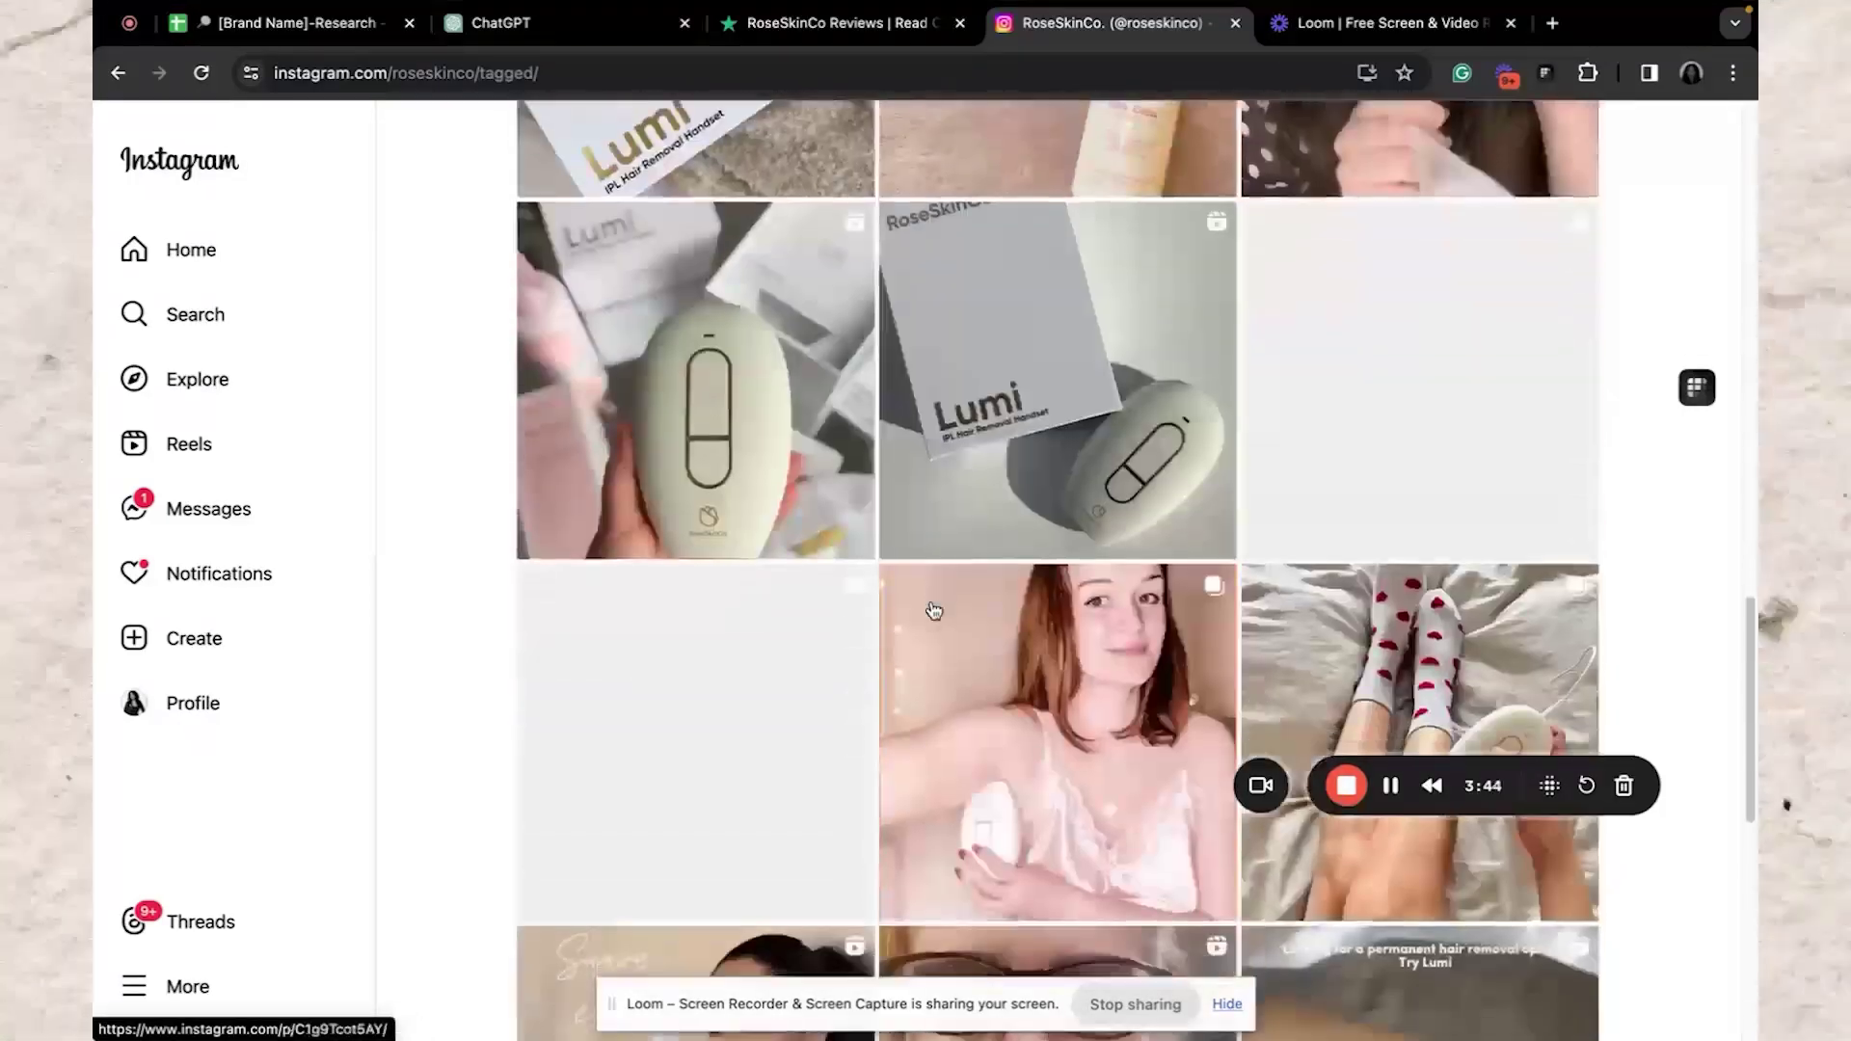
{"action": "scroll", "coordinate": [934, 609], "scroll_direction": "down", "scroll_amount": 10}
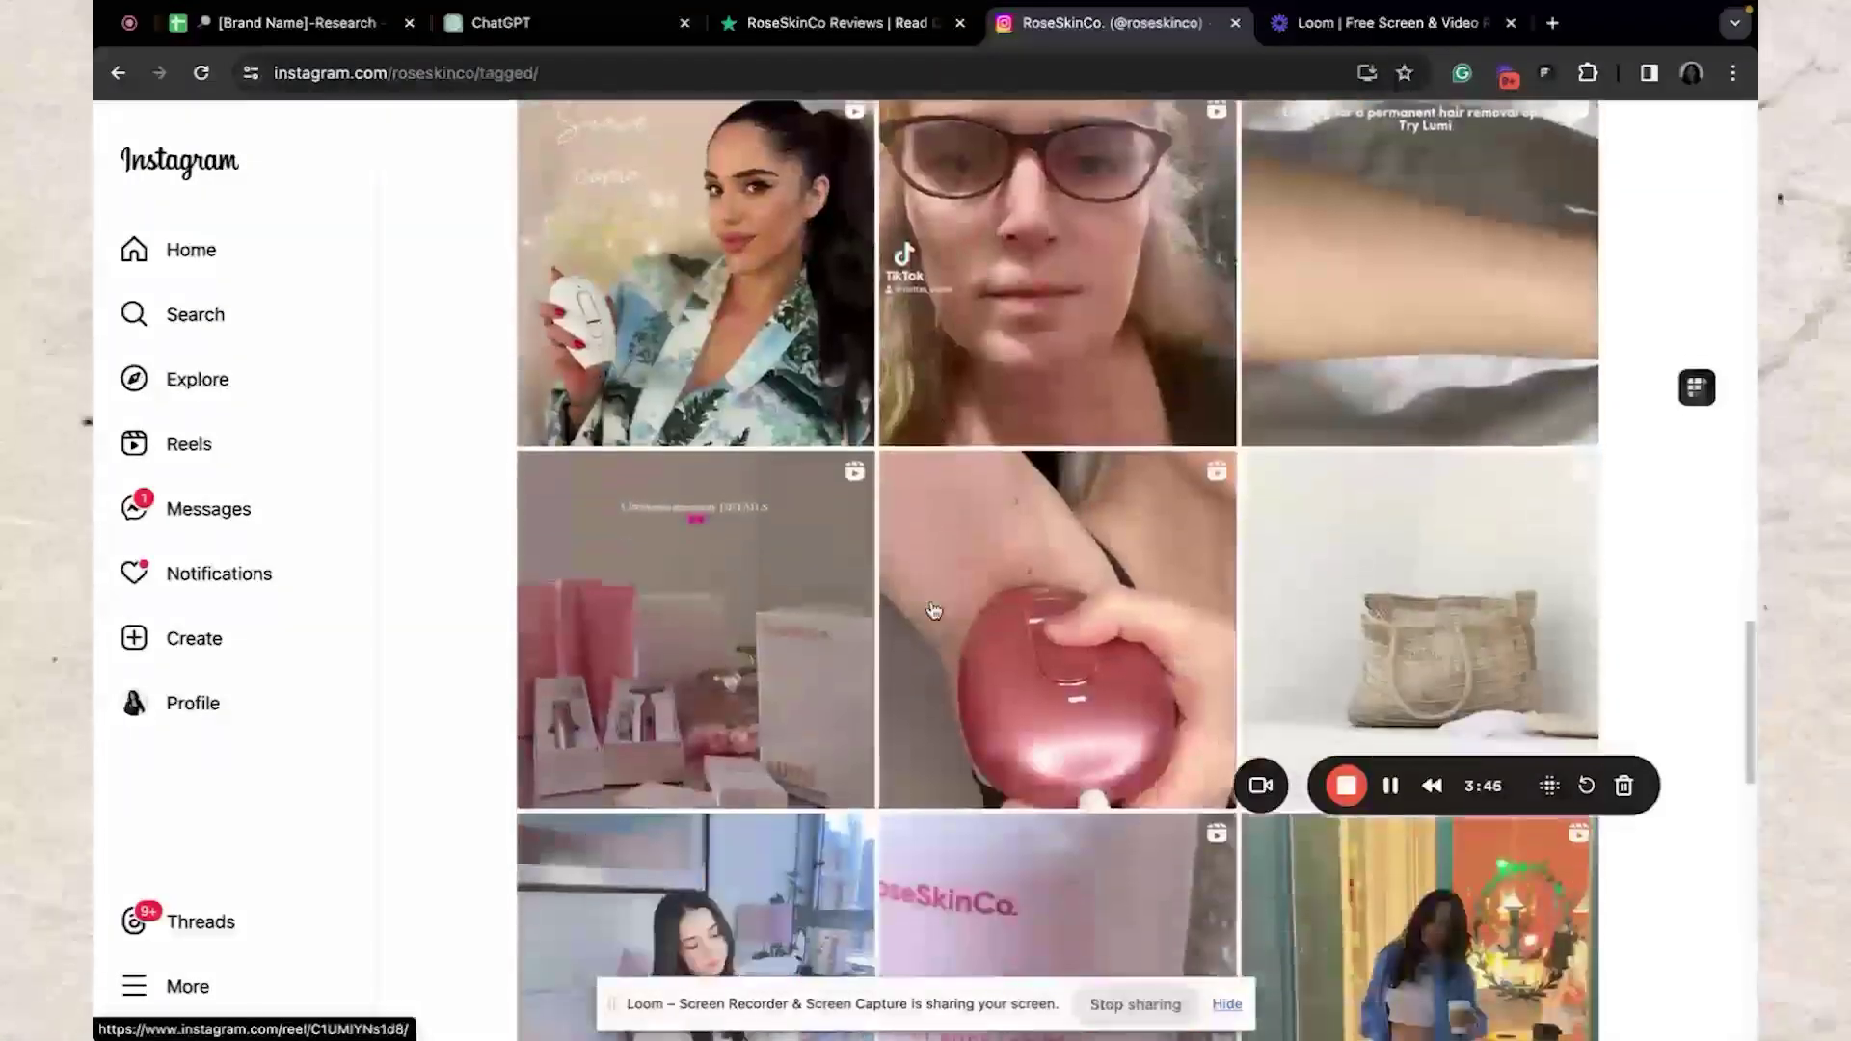
{"action": "scroll", "coordinate": [925, 653], "scroll_direction": "down", "scroll_amount": 15}
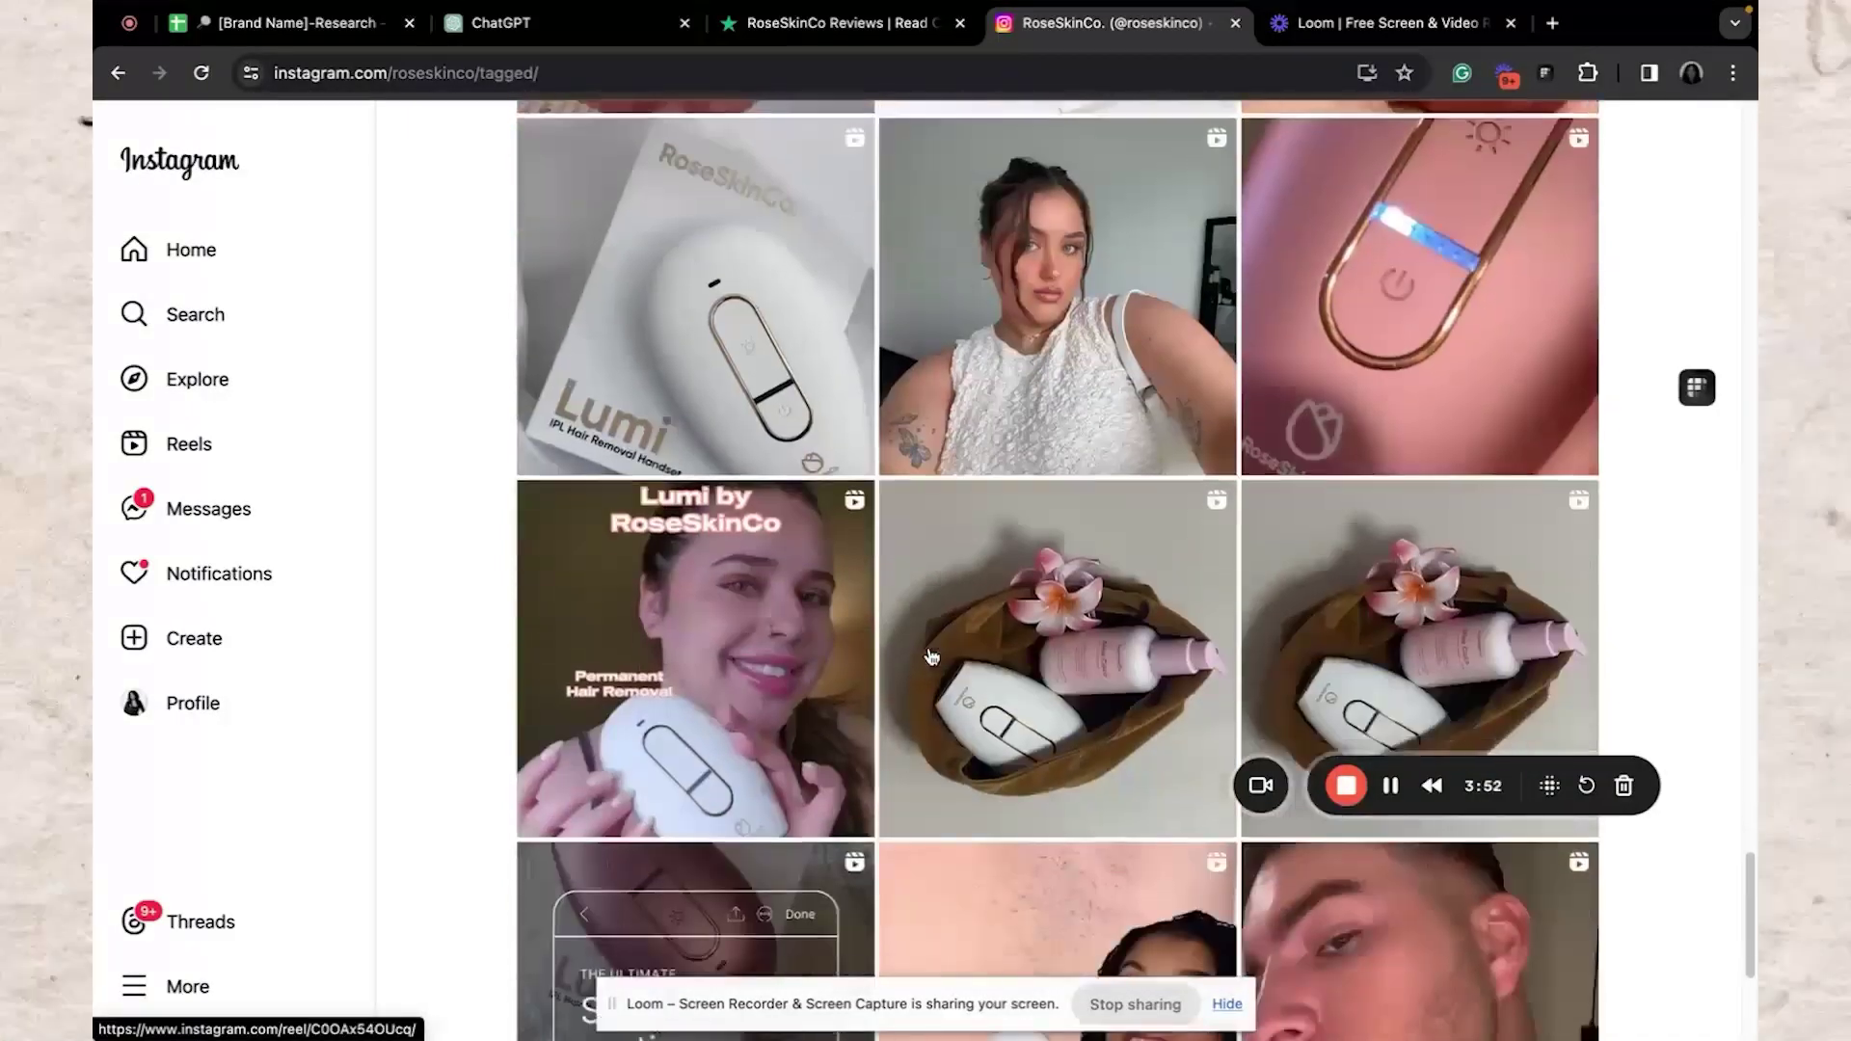
{"action": "scroll", "coordinate": [931, 656], "scroll_direction": "down", "scroll_amount": 12}
{"action": "scroll", "coordinate": [931, 656], "scroll_direction": "down", "scroll_amount": 7}
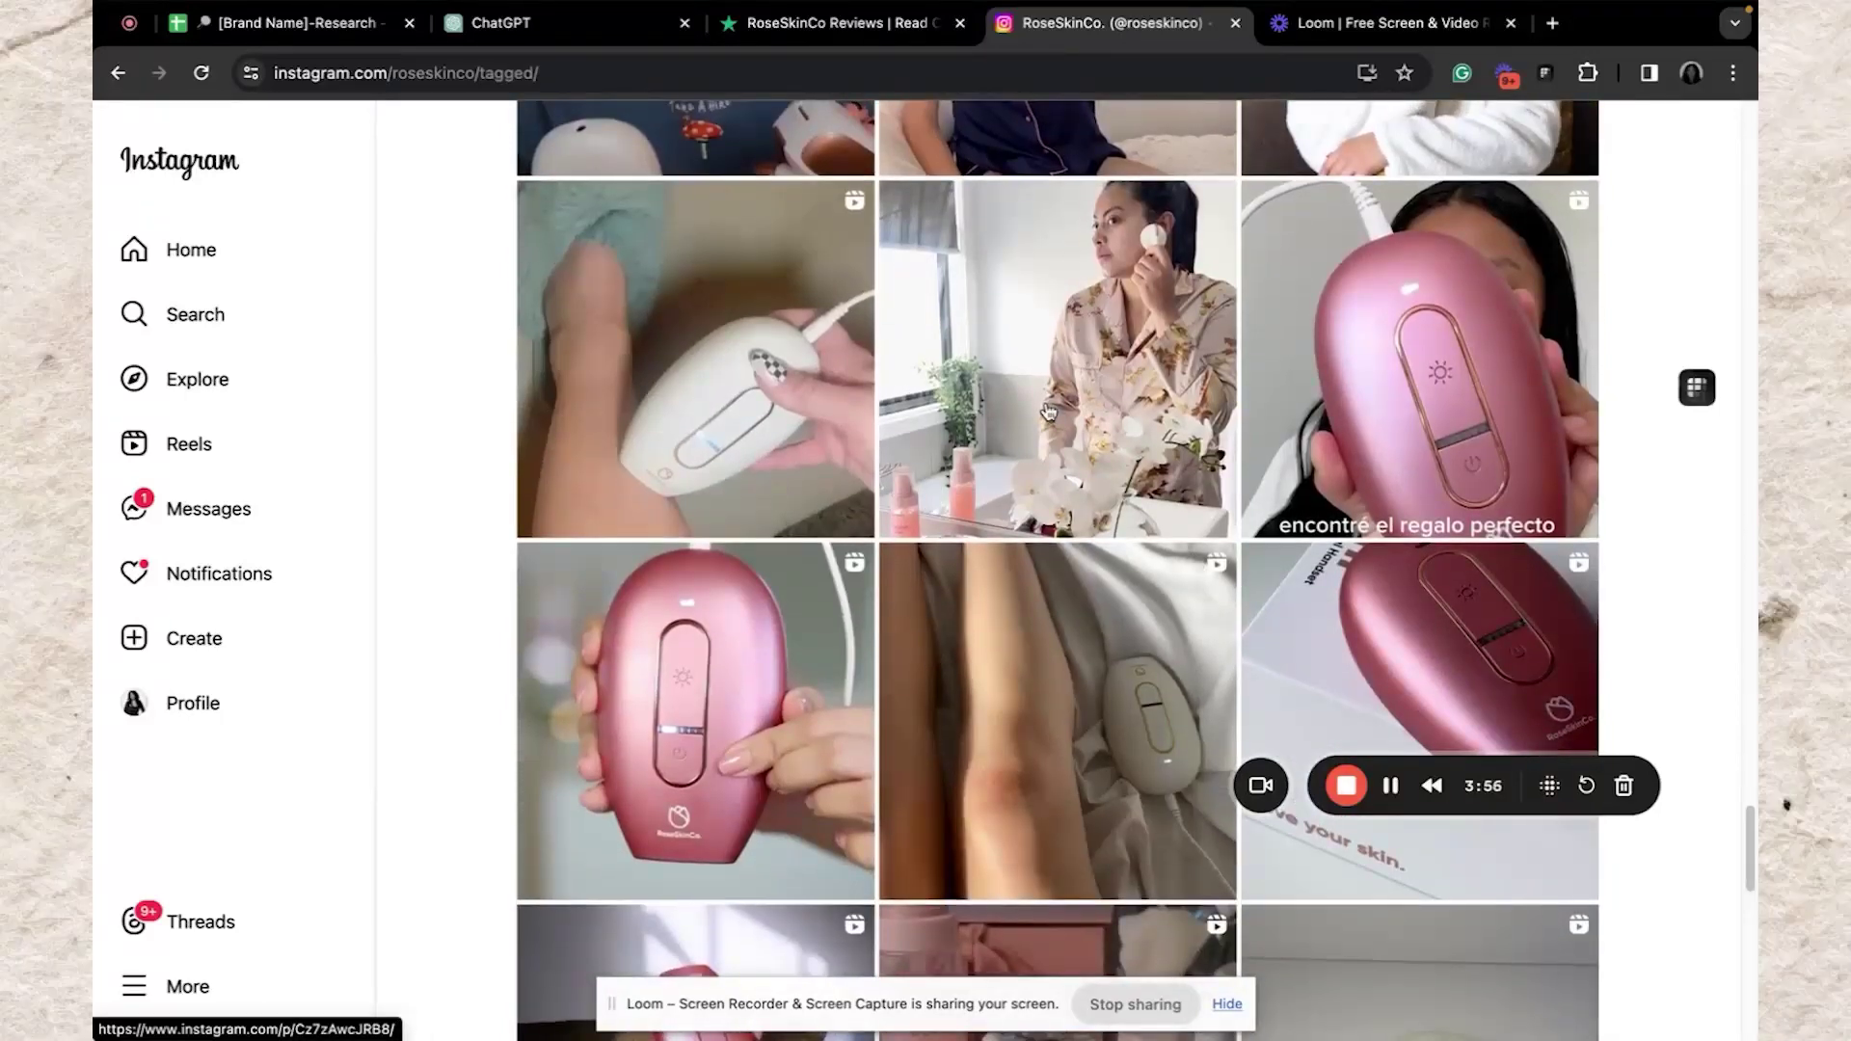
{"action": "left_click", "coordinate": [1040, 463]}
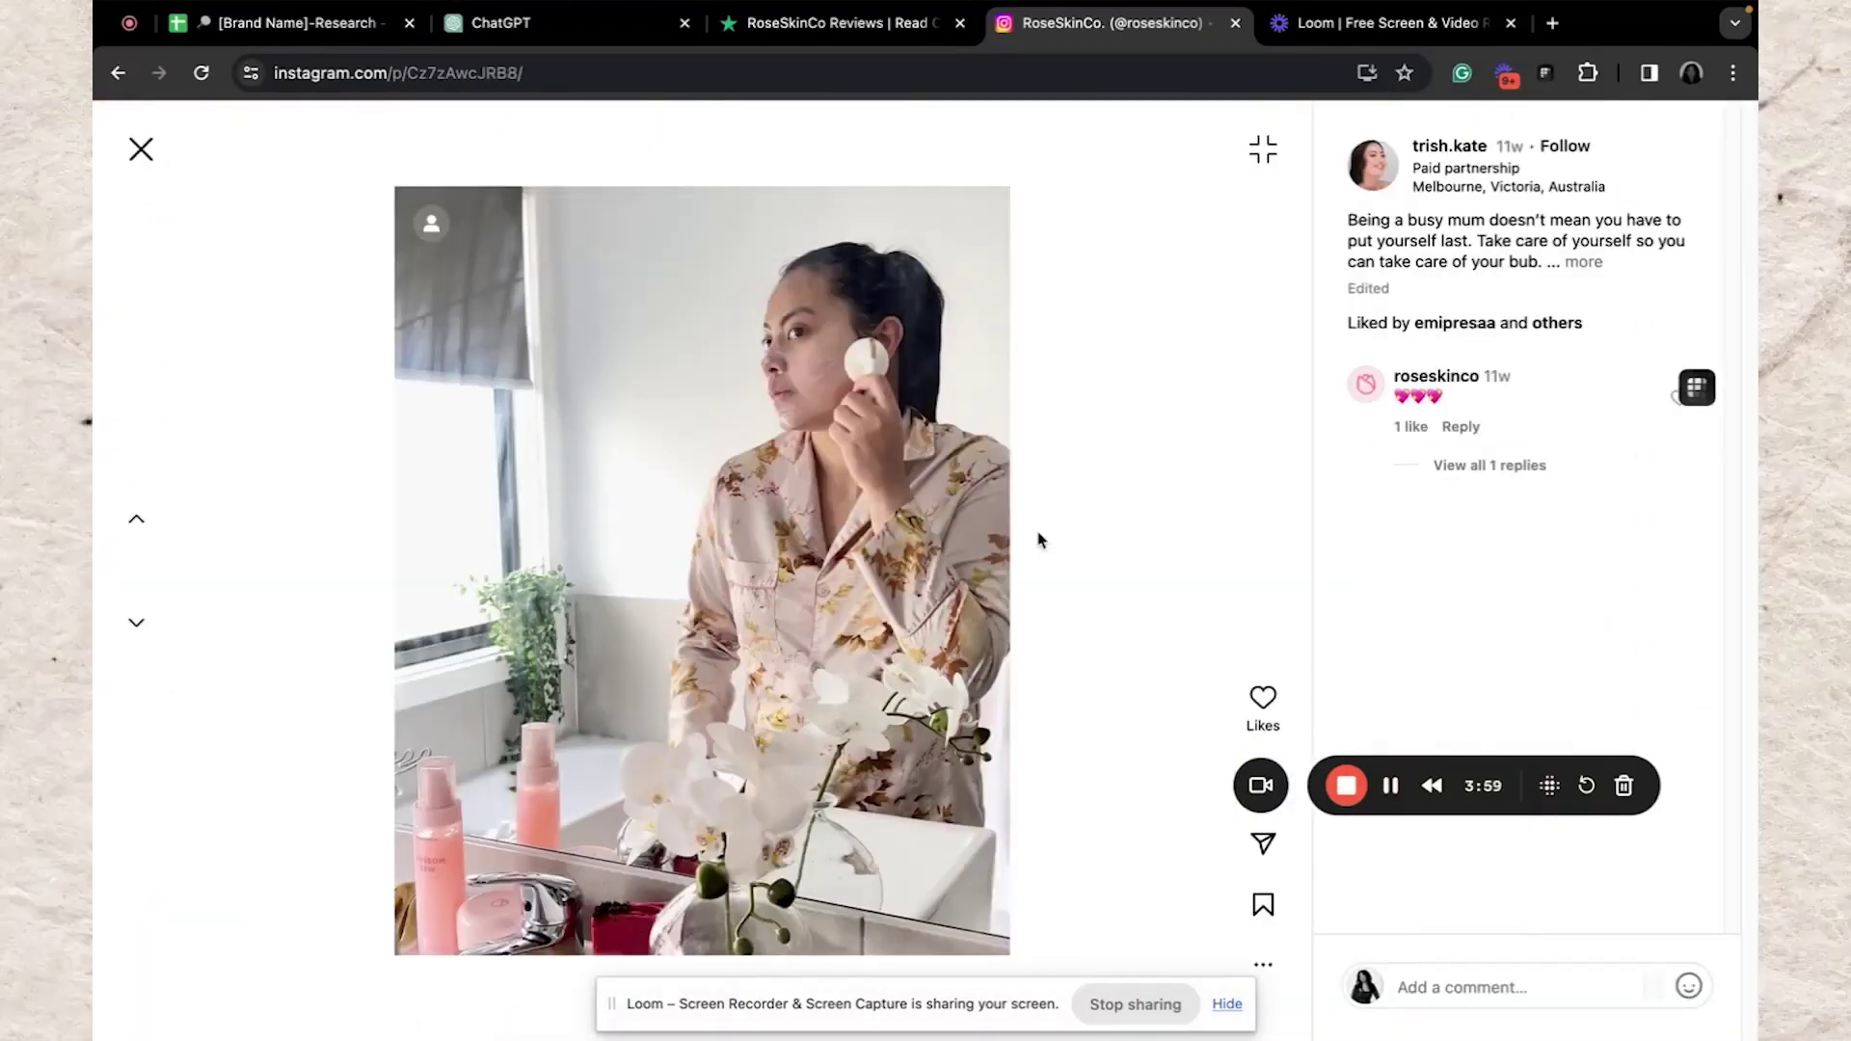
{"action": "left_click", "coordinate": [141, 148]}
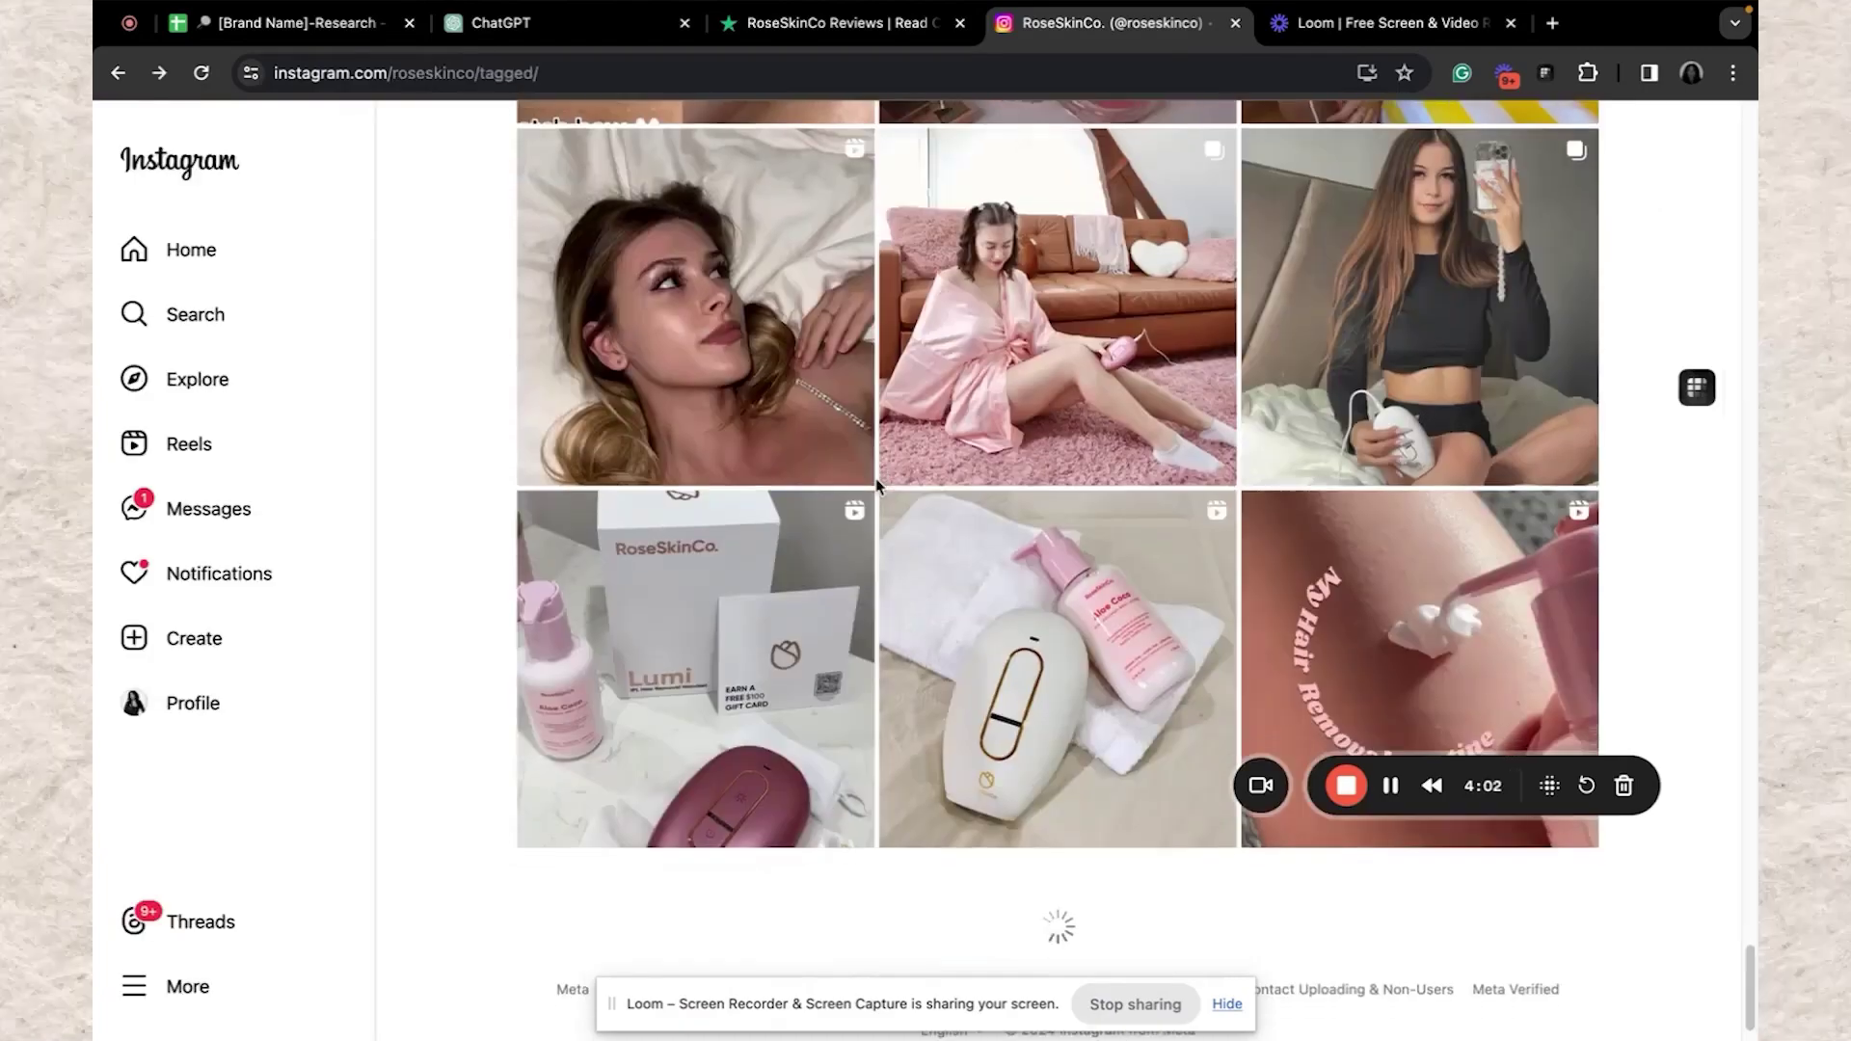
Browse older tagged posts and open the leg hair removal video captioned "the secret to smooth skin"
{"action": "scroll", "coordinate": [877, 485], "scroll_direction": "down", "scroll_amount": 10}
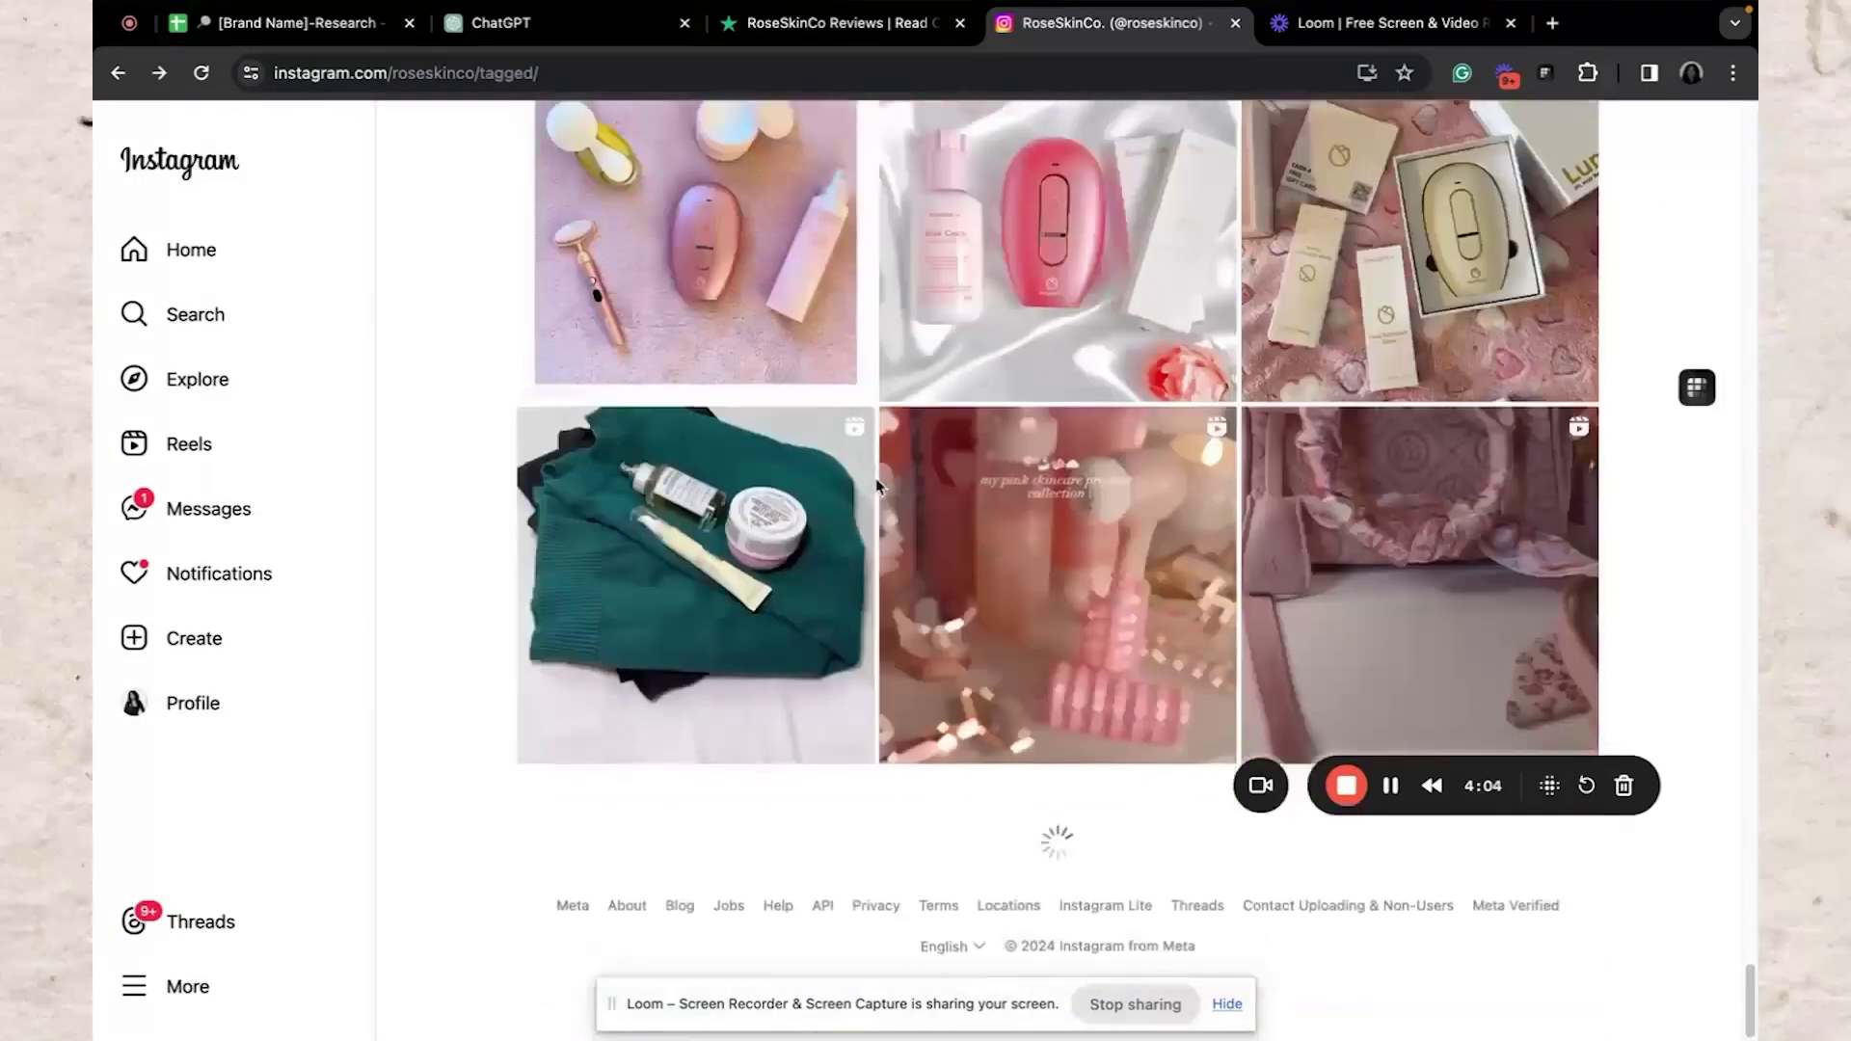
{"action": "scroll", "coordinate": [876, 485], "scroll_direction": "down", "scroll_amount": 8}
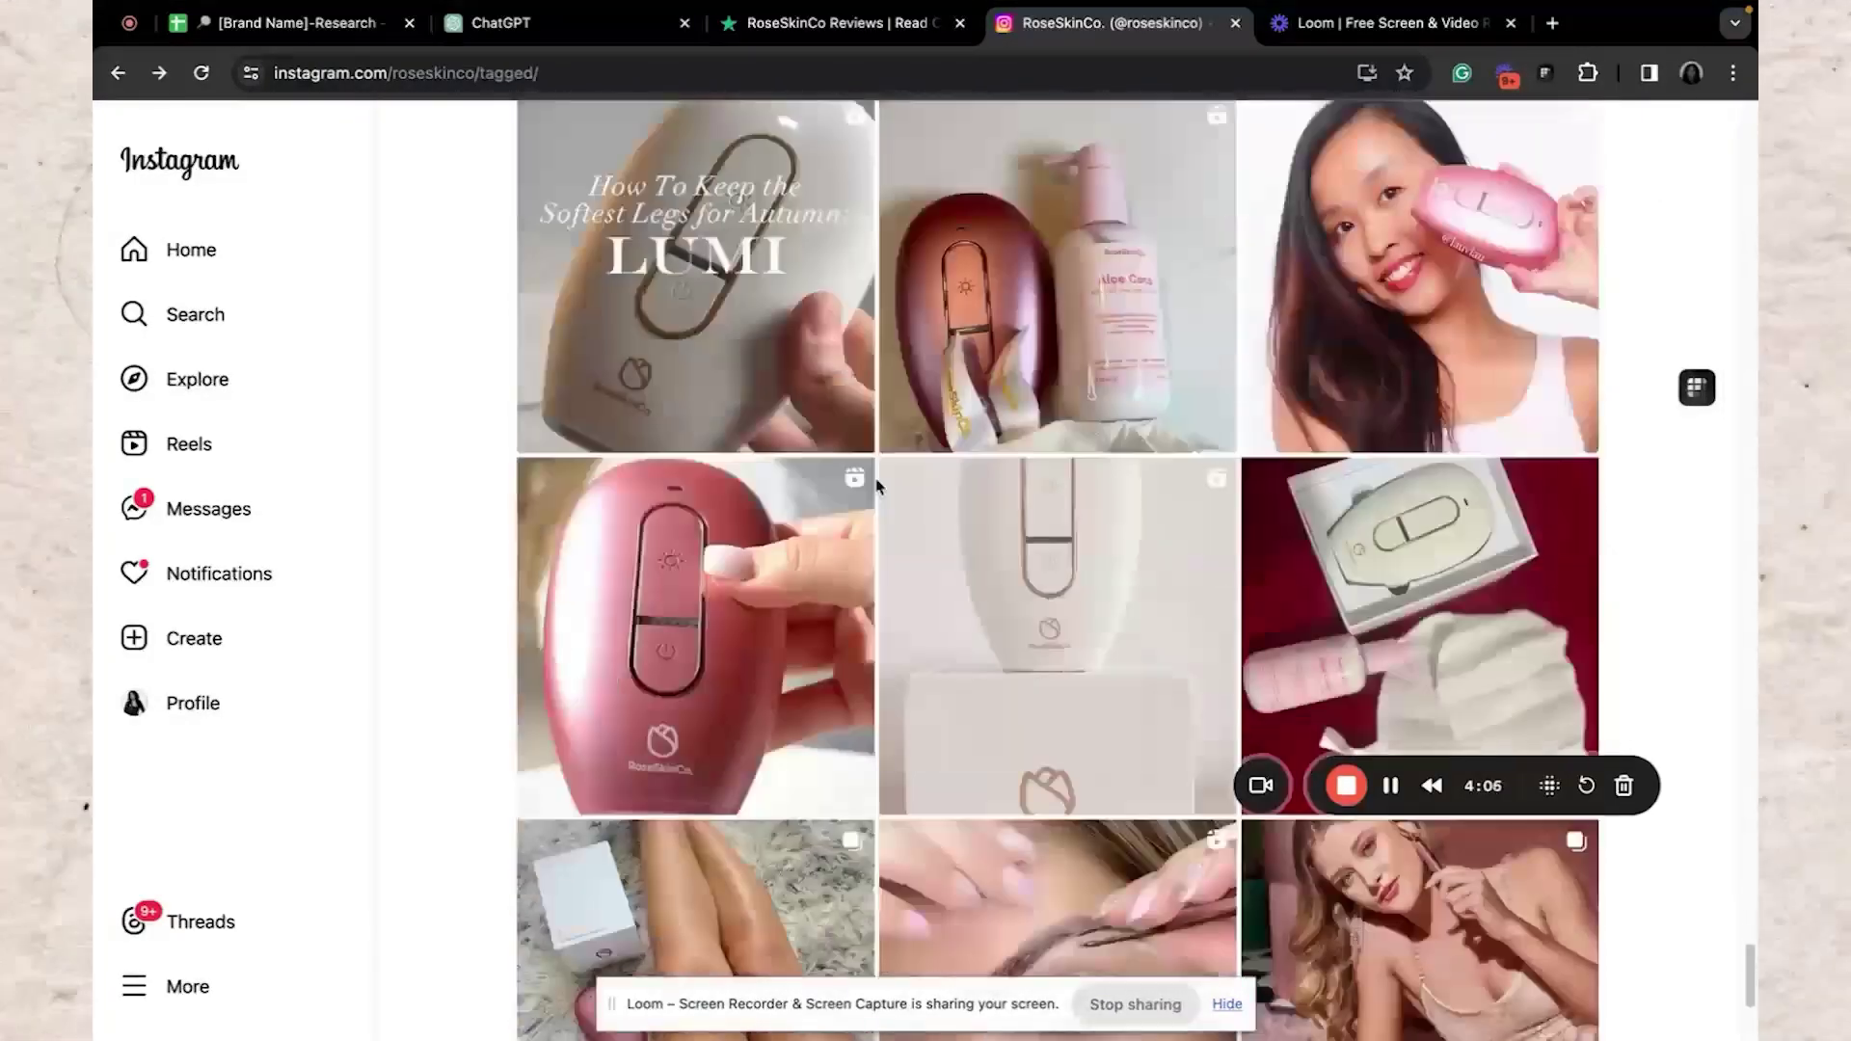
{"action": "scroll", "coordinate": [877, 485], "scroll_direction": "down", "scroll_amount": 8}
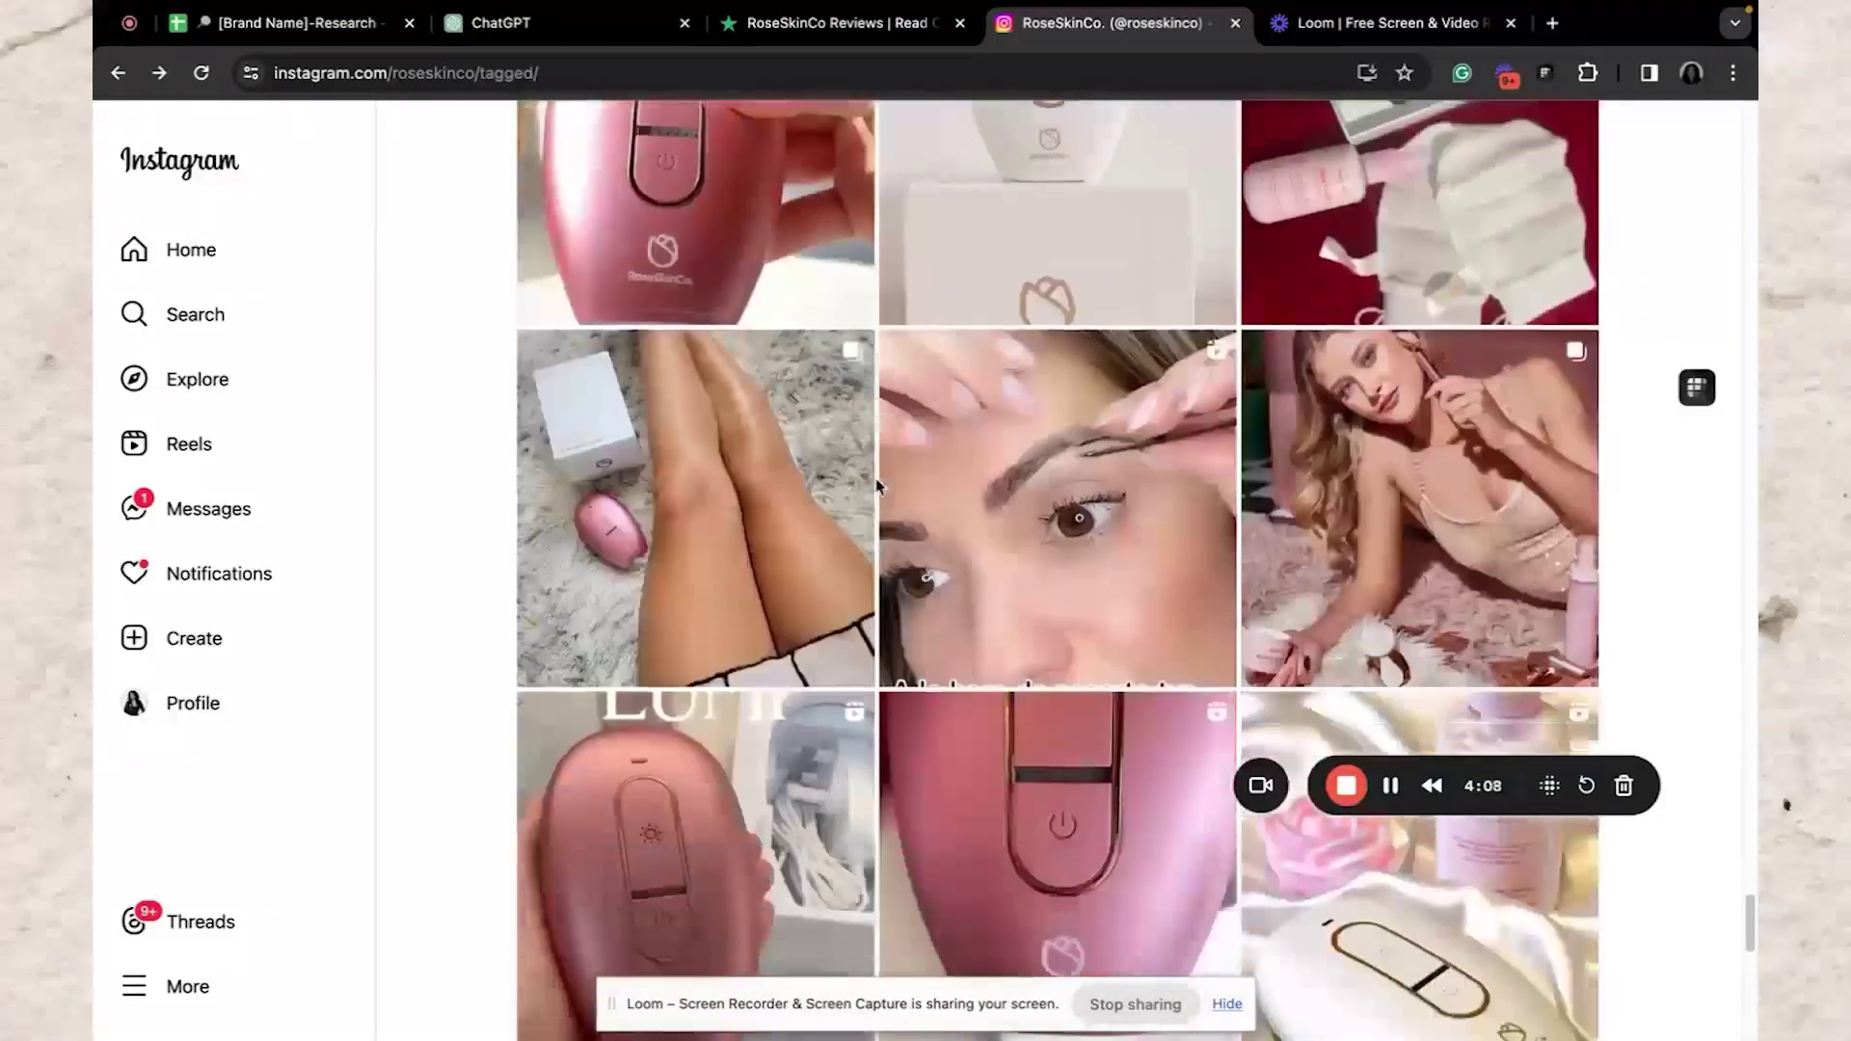
{"action": "scroll", "coordinate": [880, 487], "scroll_direction": "down", "scroll_amount": 5}
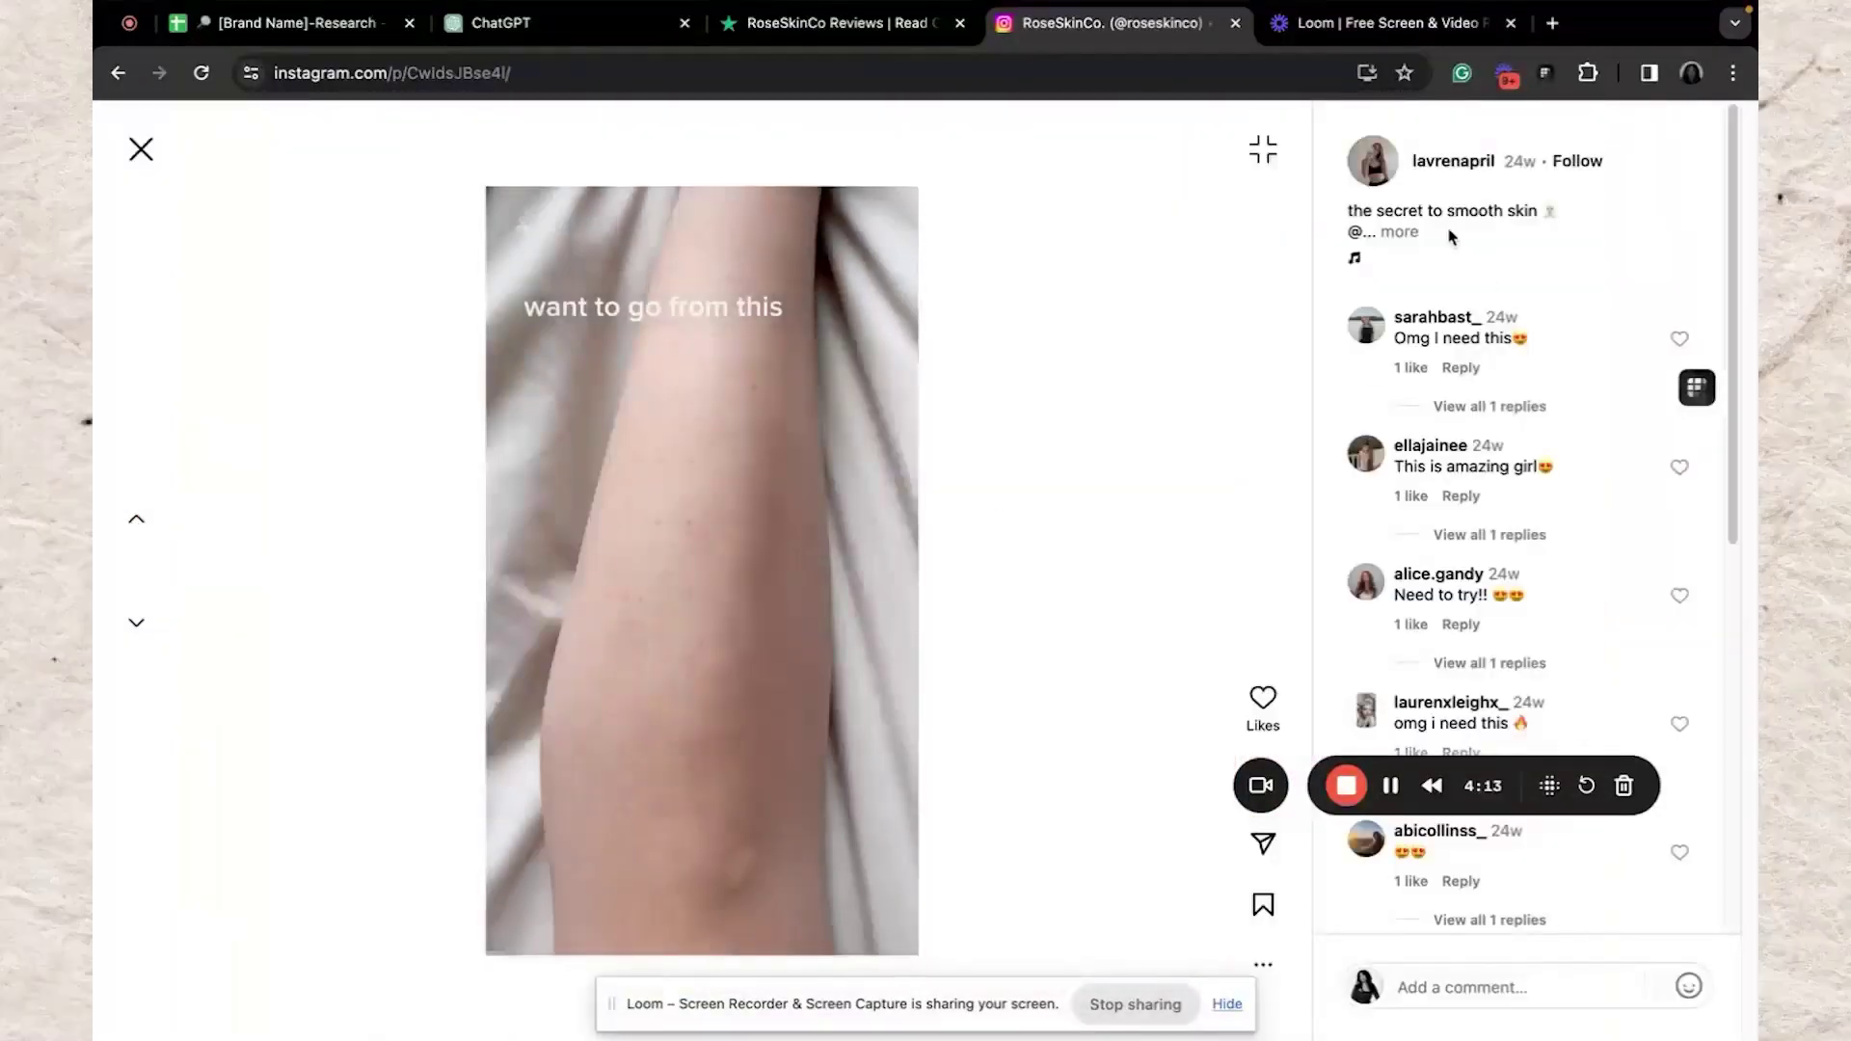
Expand the video's full caption and open the profile of the creator who posted it
{"action": "left_click", "coordinate": [1399, 232]}
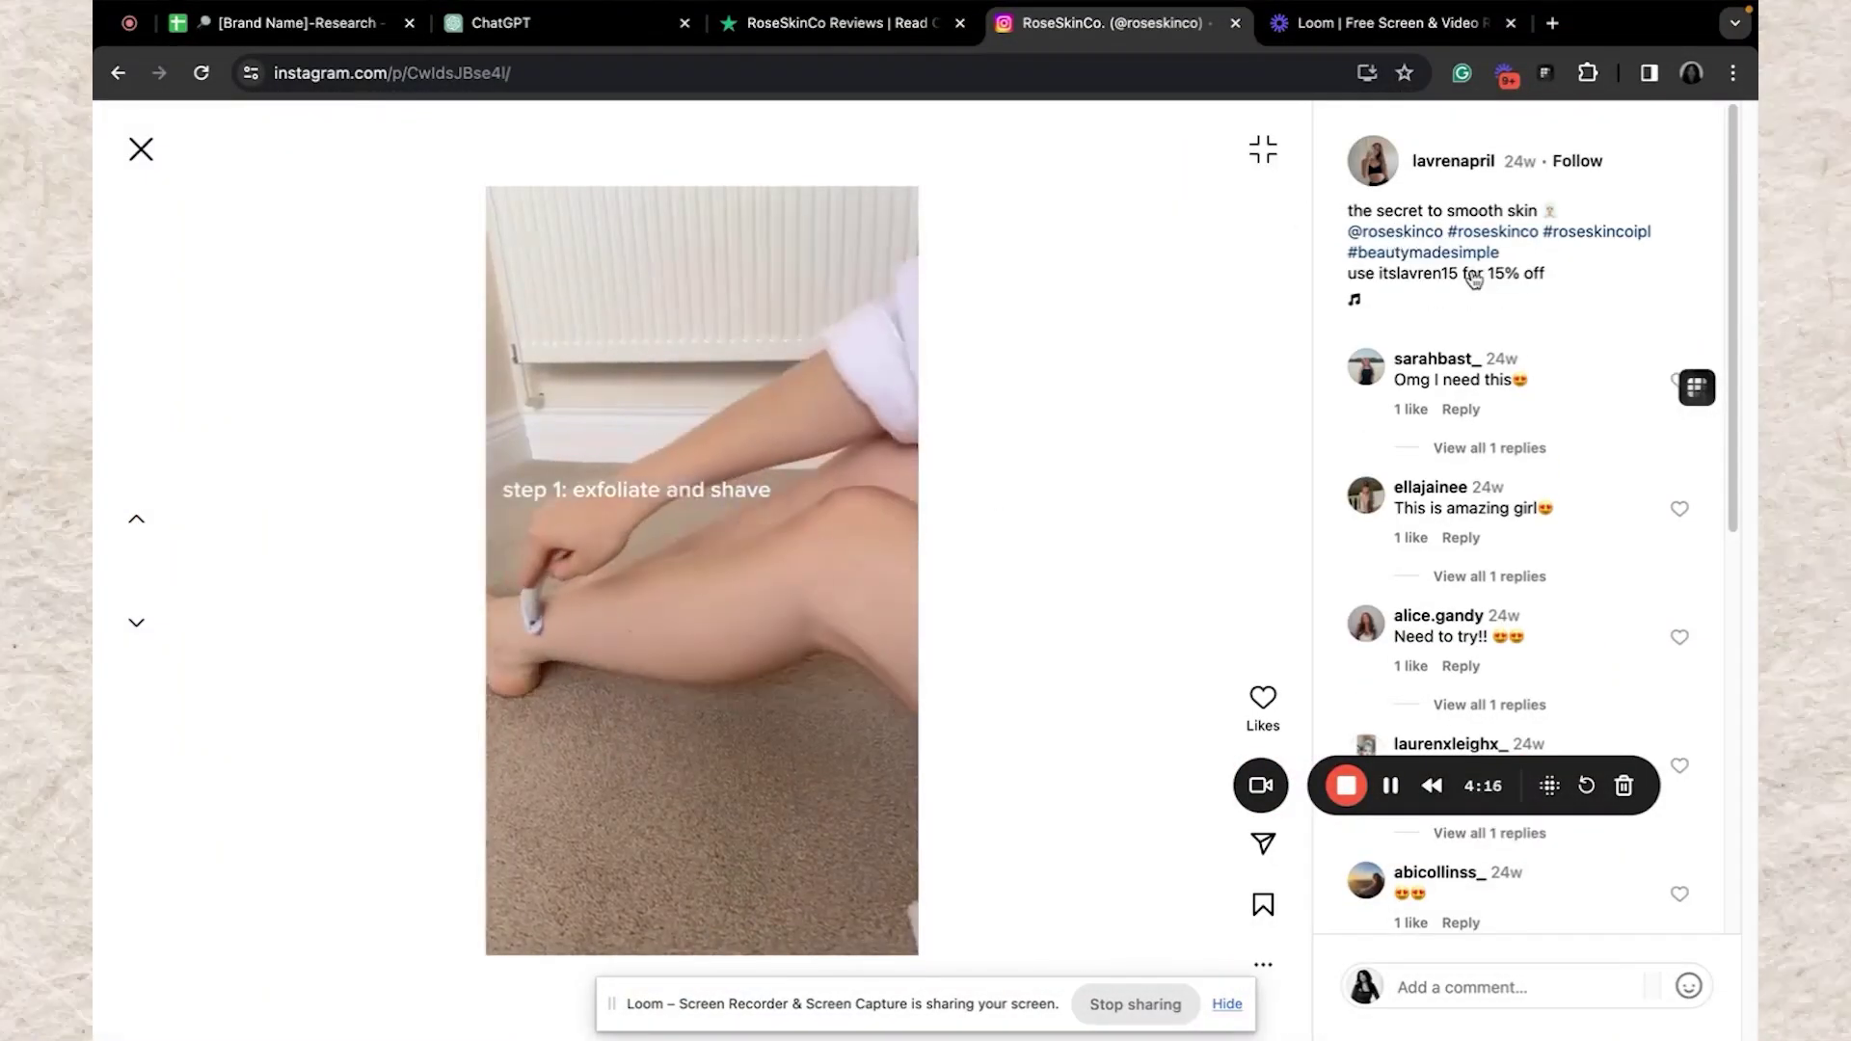
{"action": "mouse_move", "coordinate": [1427, 160]}
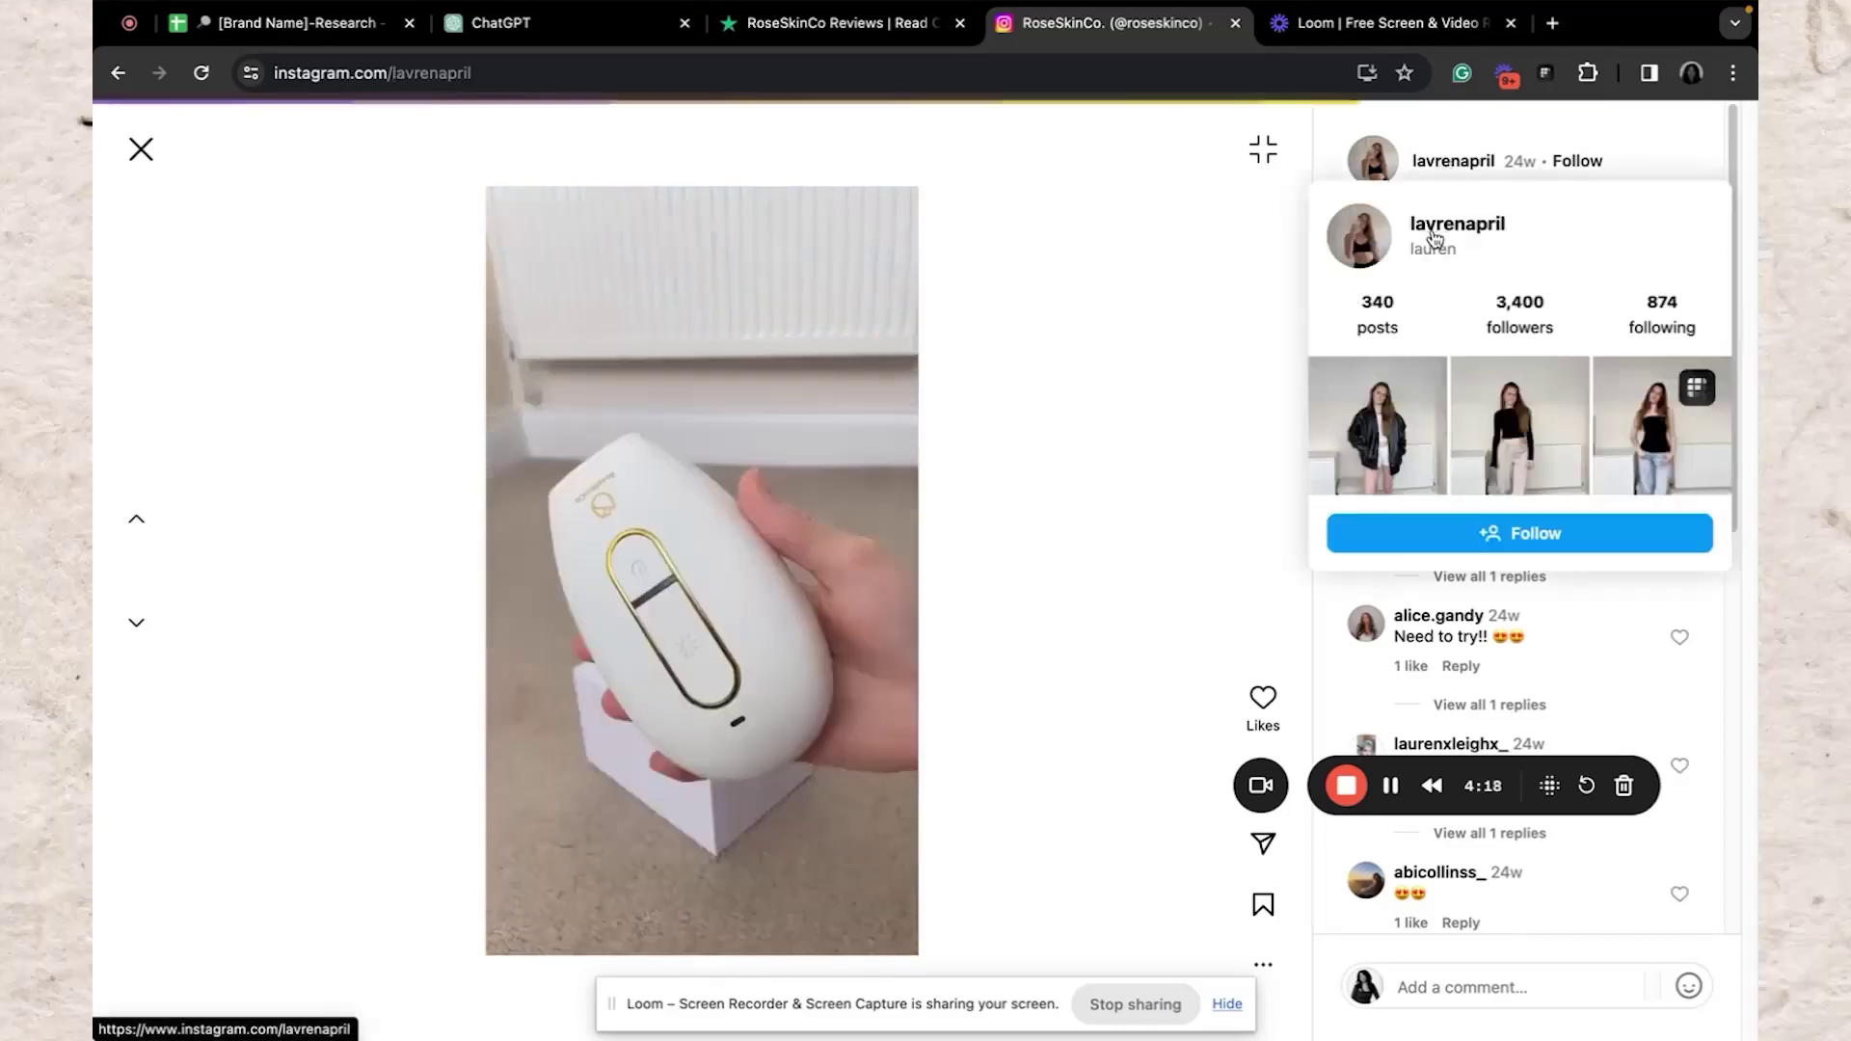
{"action": "left_click", "coordinate": [1440, 232]}
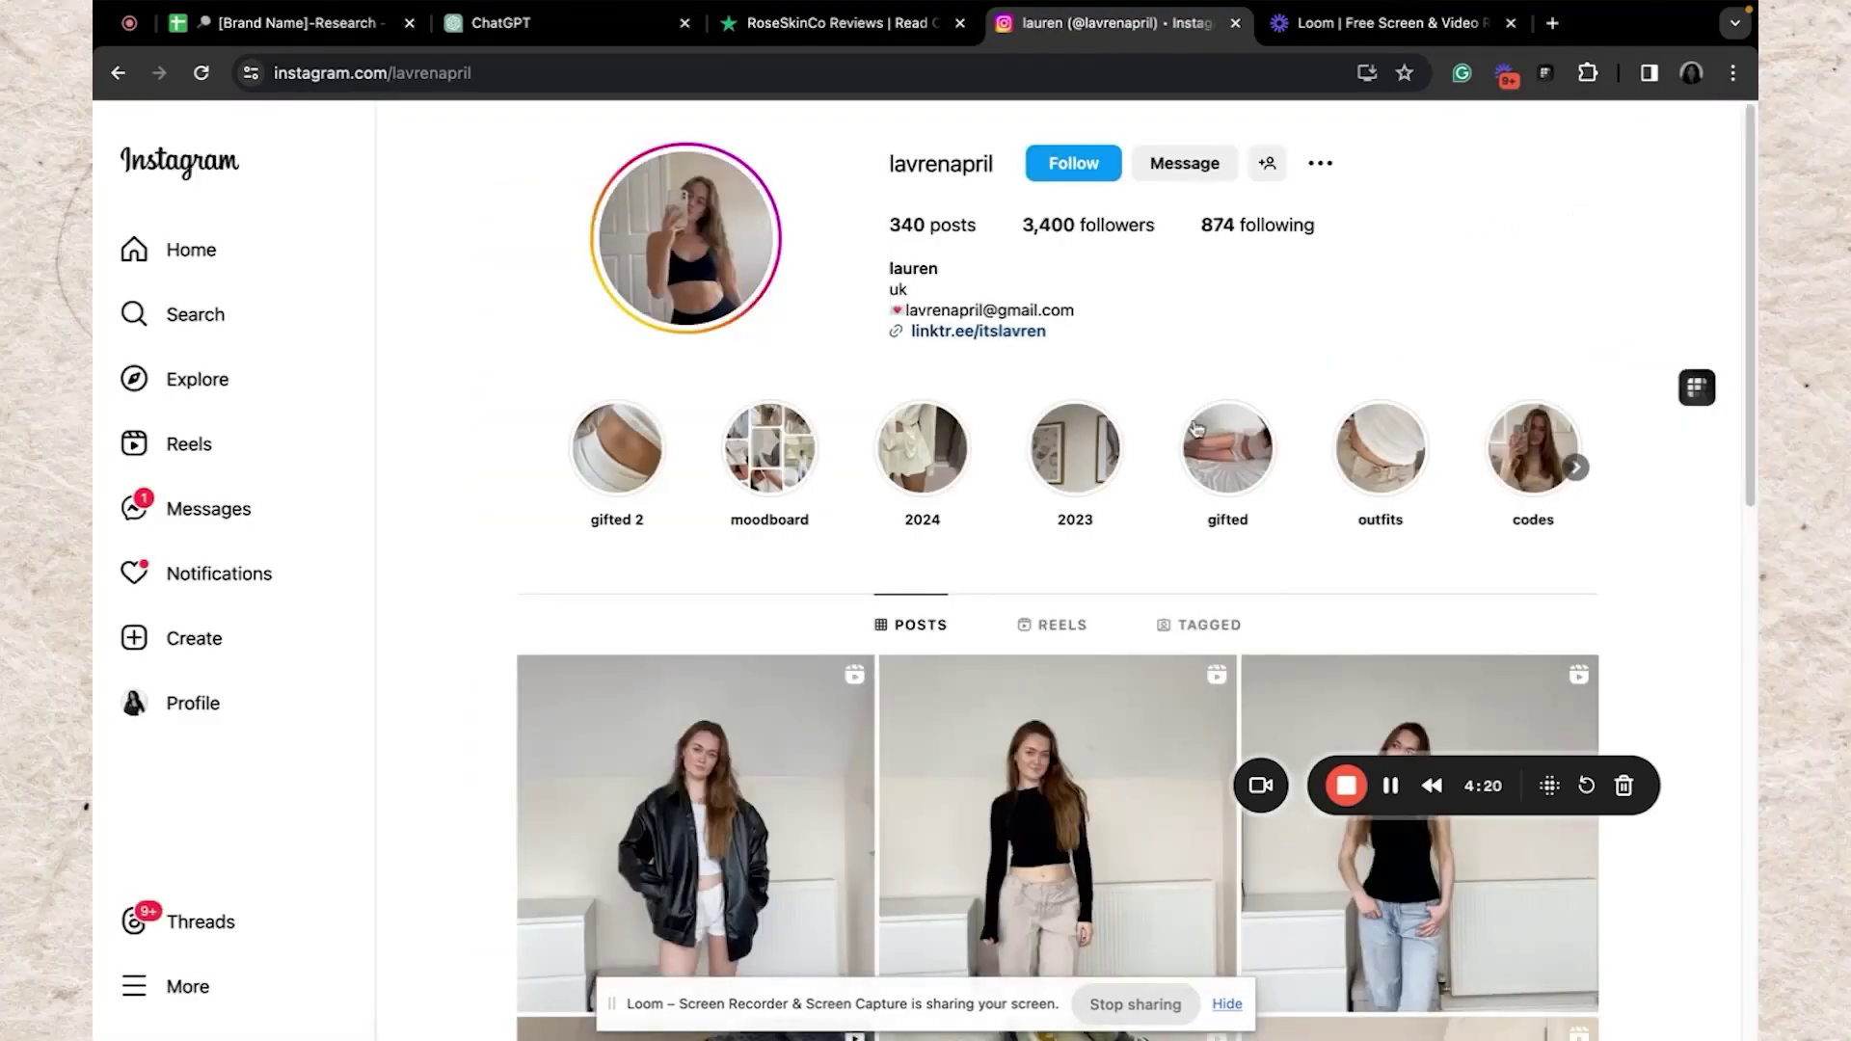
Look over the creator's bio, recent posts and full row of story highlights
{"action": "scroll", "coordinate": [1267, 385], "scroll_direction": "down", "scroll_amount": 1}
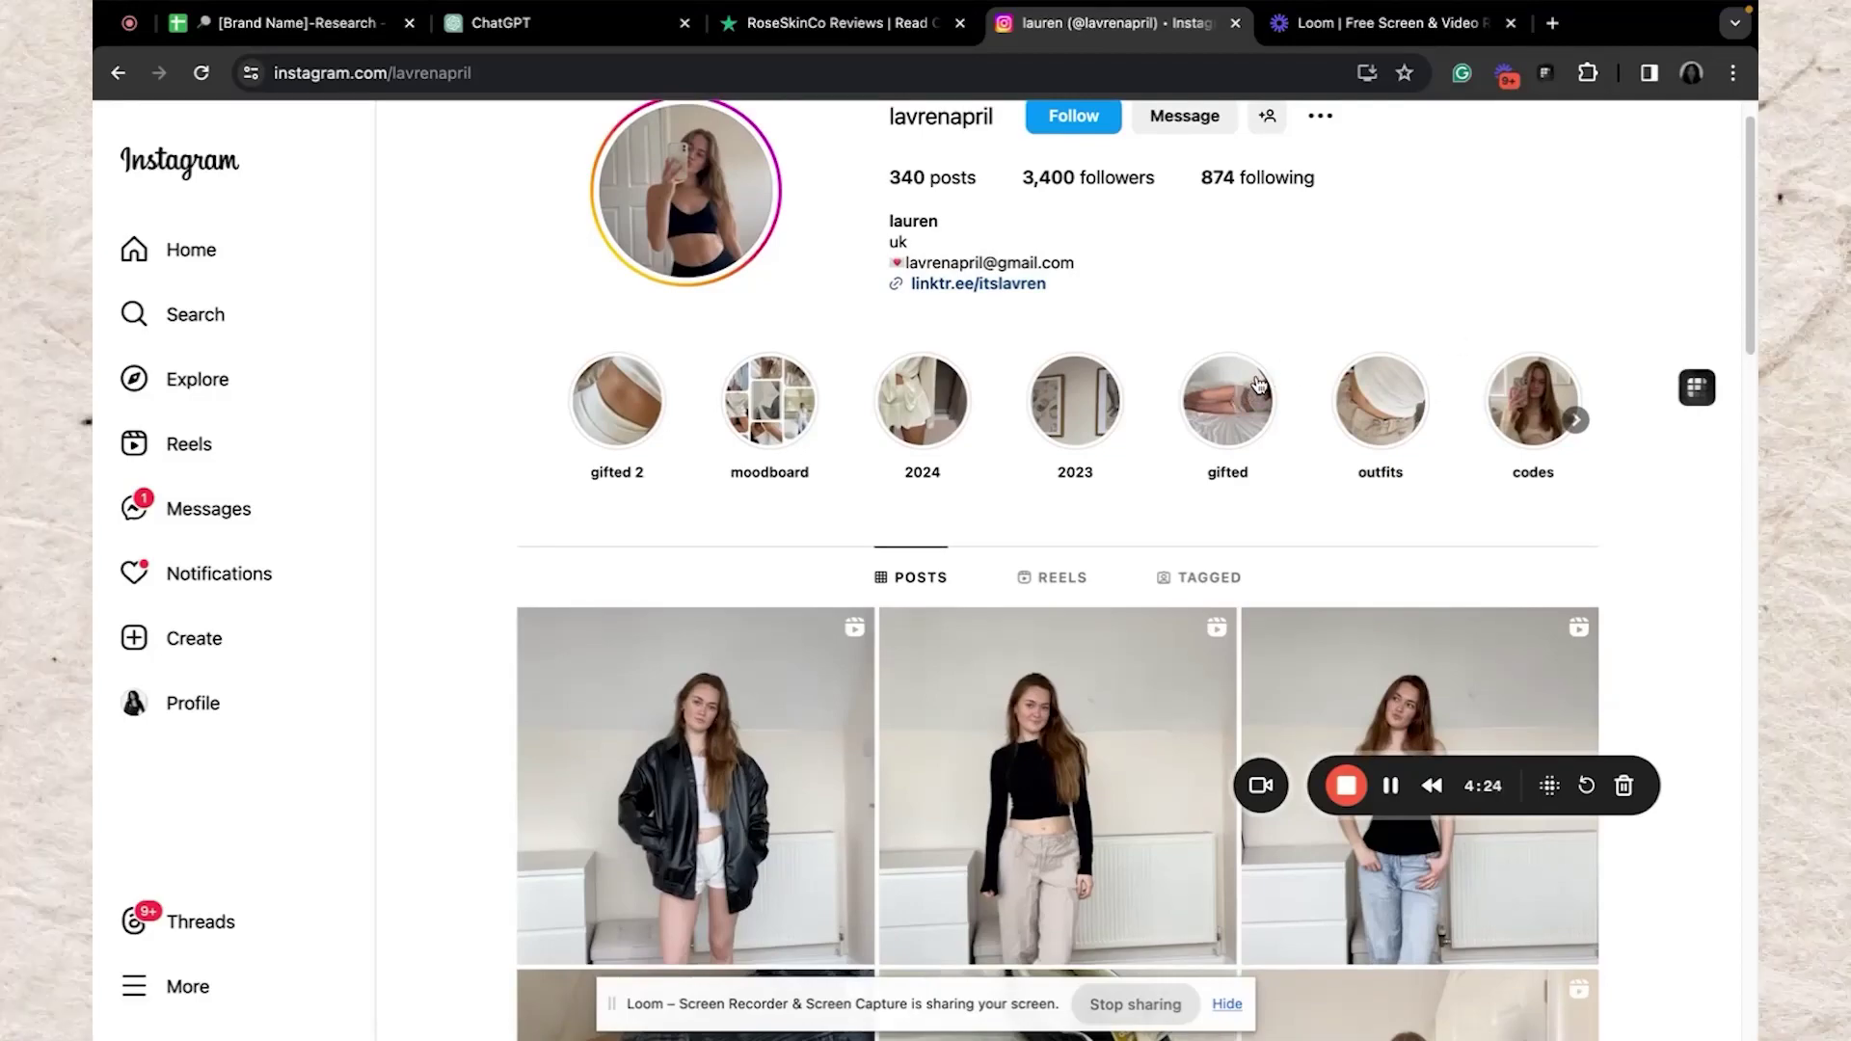
{"action": "scroll", "coordinate": [1259, 385], "scroll_direction": "down", "scroll_amount": 3}
{"action": "scroll", "coordinate": [1260, 385], "scroll_direction": "down", "scroll_amount": 10}
{"action": "scroll", "coordinate": [1259, 385], "scroll_direction": "up", "scroll_amount": 8}
{"action": "scroll", "coordinate": [1260, 385], "scroll_direction": "up", "scroll_amount": 3}
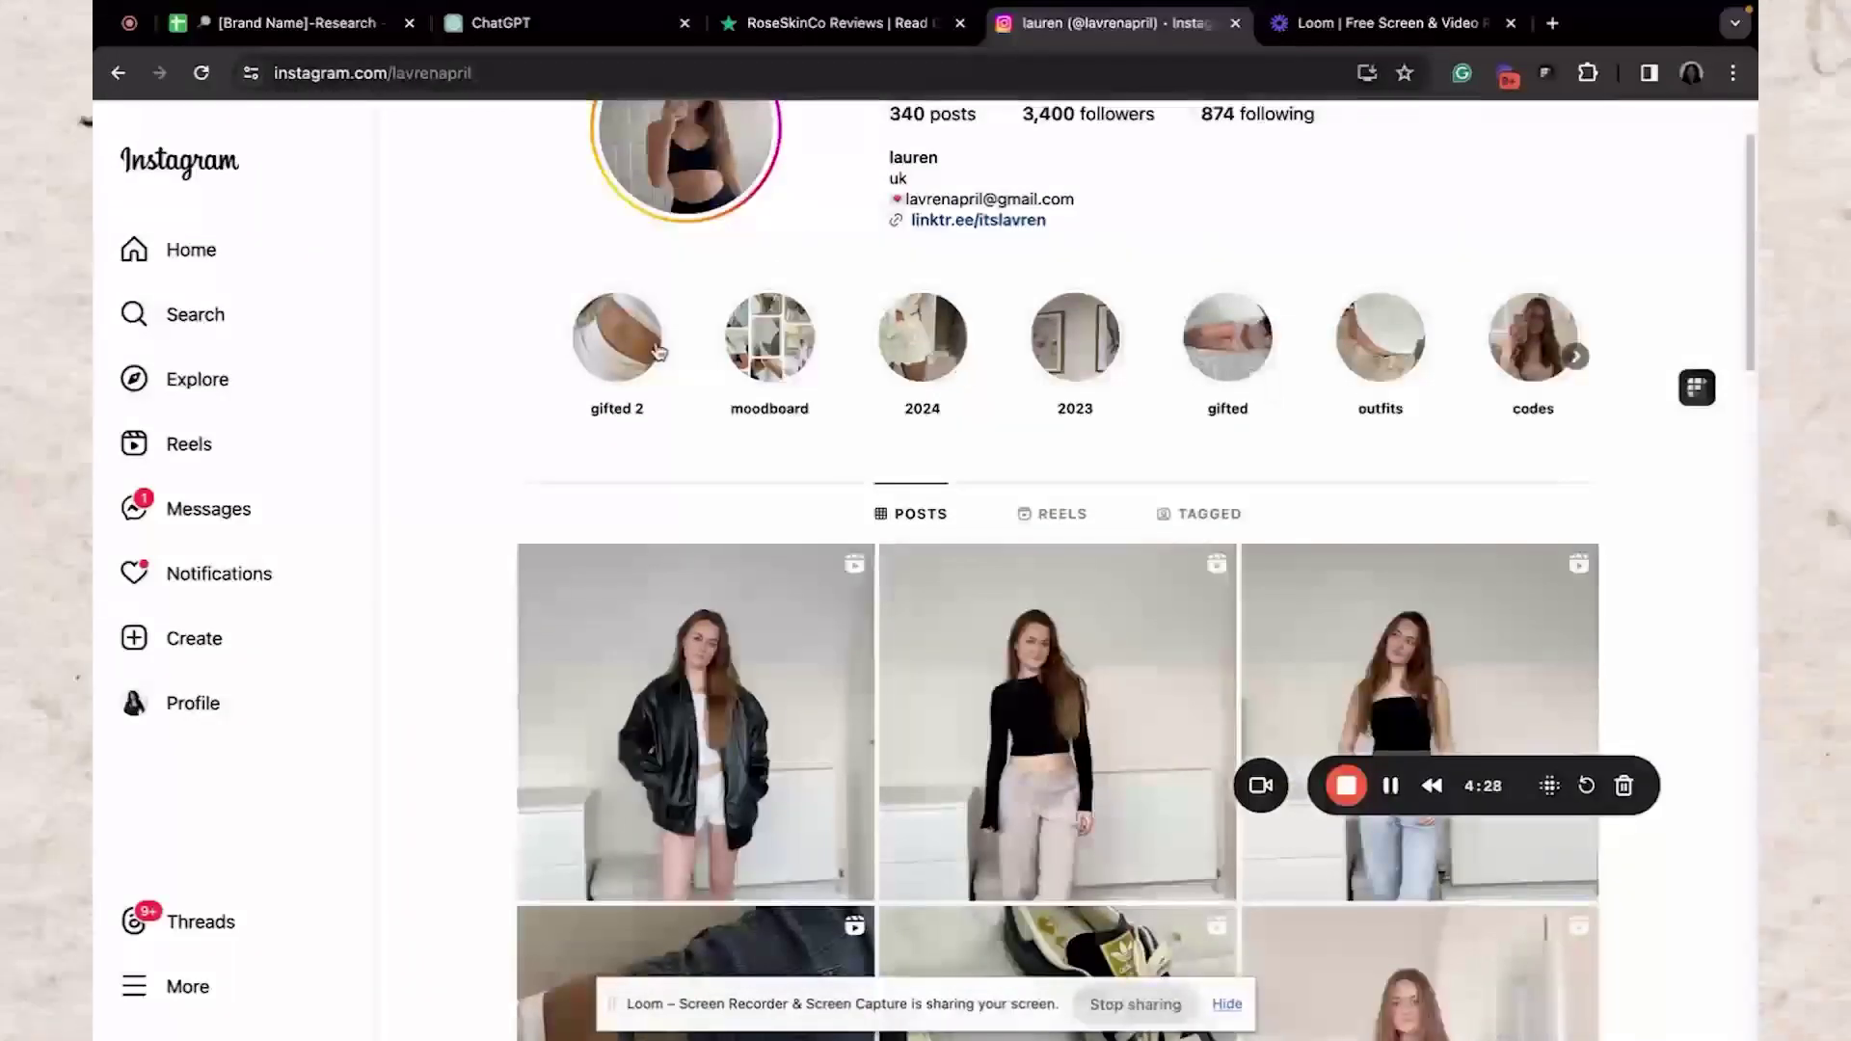
{"action": "scroll", "coordinate": [1340, 362], "scroll_direction": "right", "scroll_amount": 2}
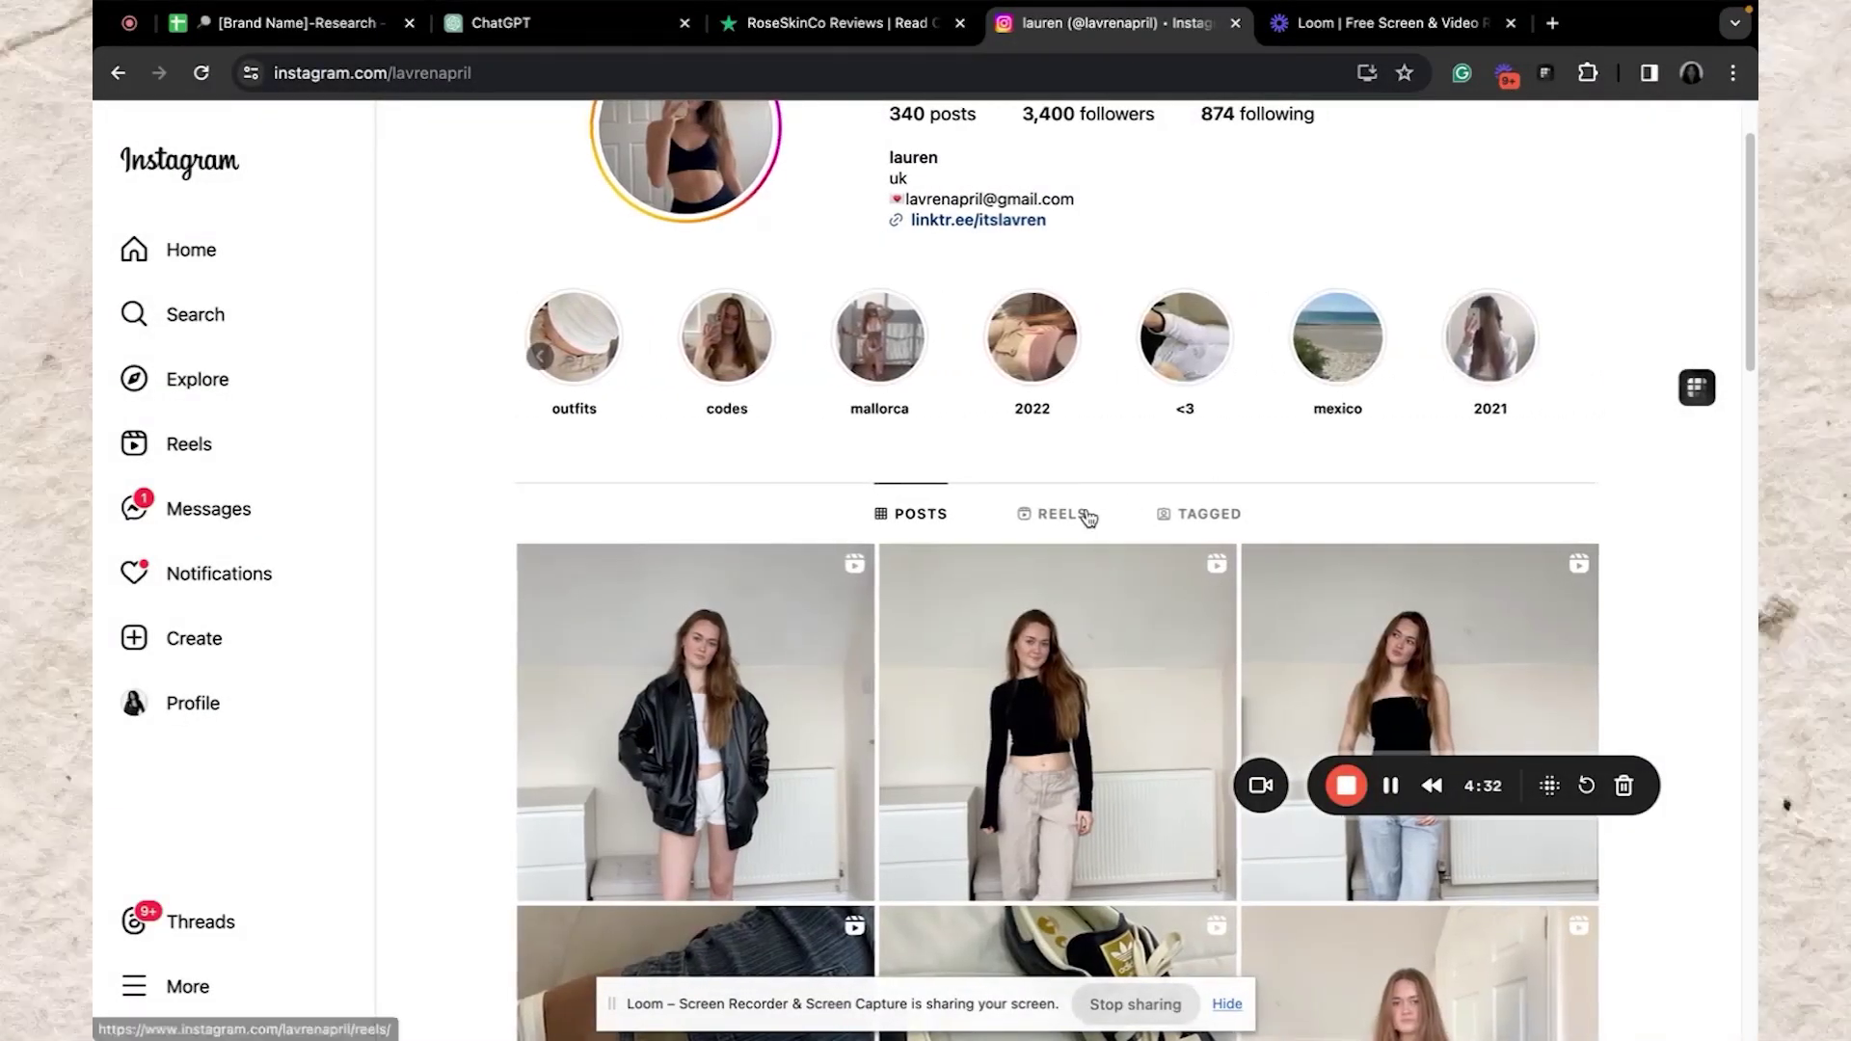
Examine the creator's post grid far back in time for clothing style, interests and beauty habits, and return to the start of the profile
{"action": "scroll", "coordinate": [1085, 514], "scroll_direction": "down", "scroll_amount": 10}
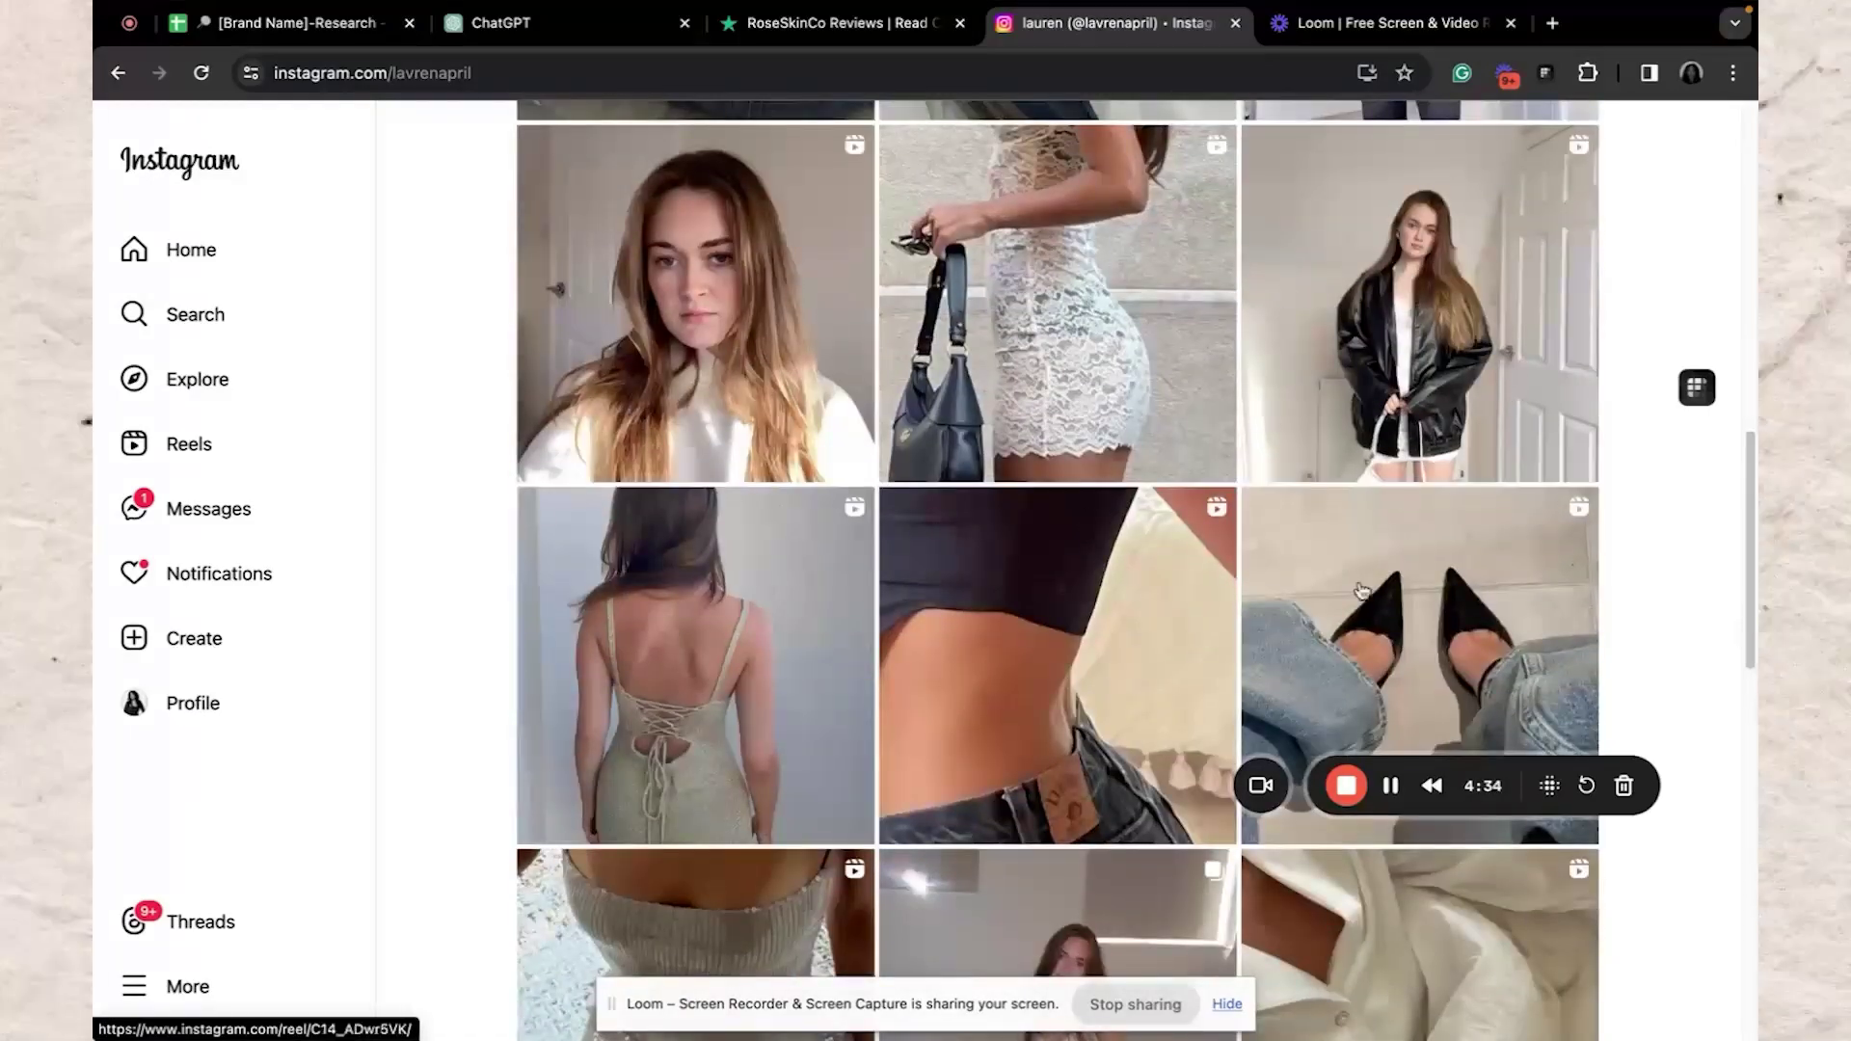
{"action": "scroll", "coordinate": [1124, 445], "scroll_direction": "down", "scroll_amount": 5}
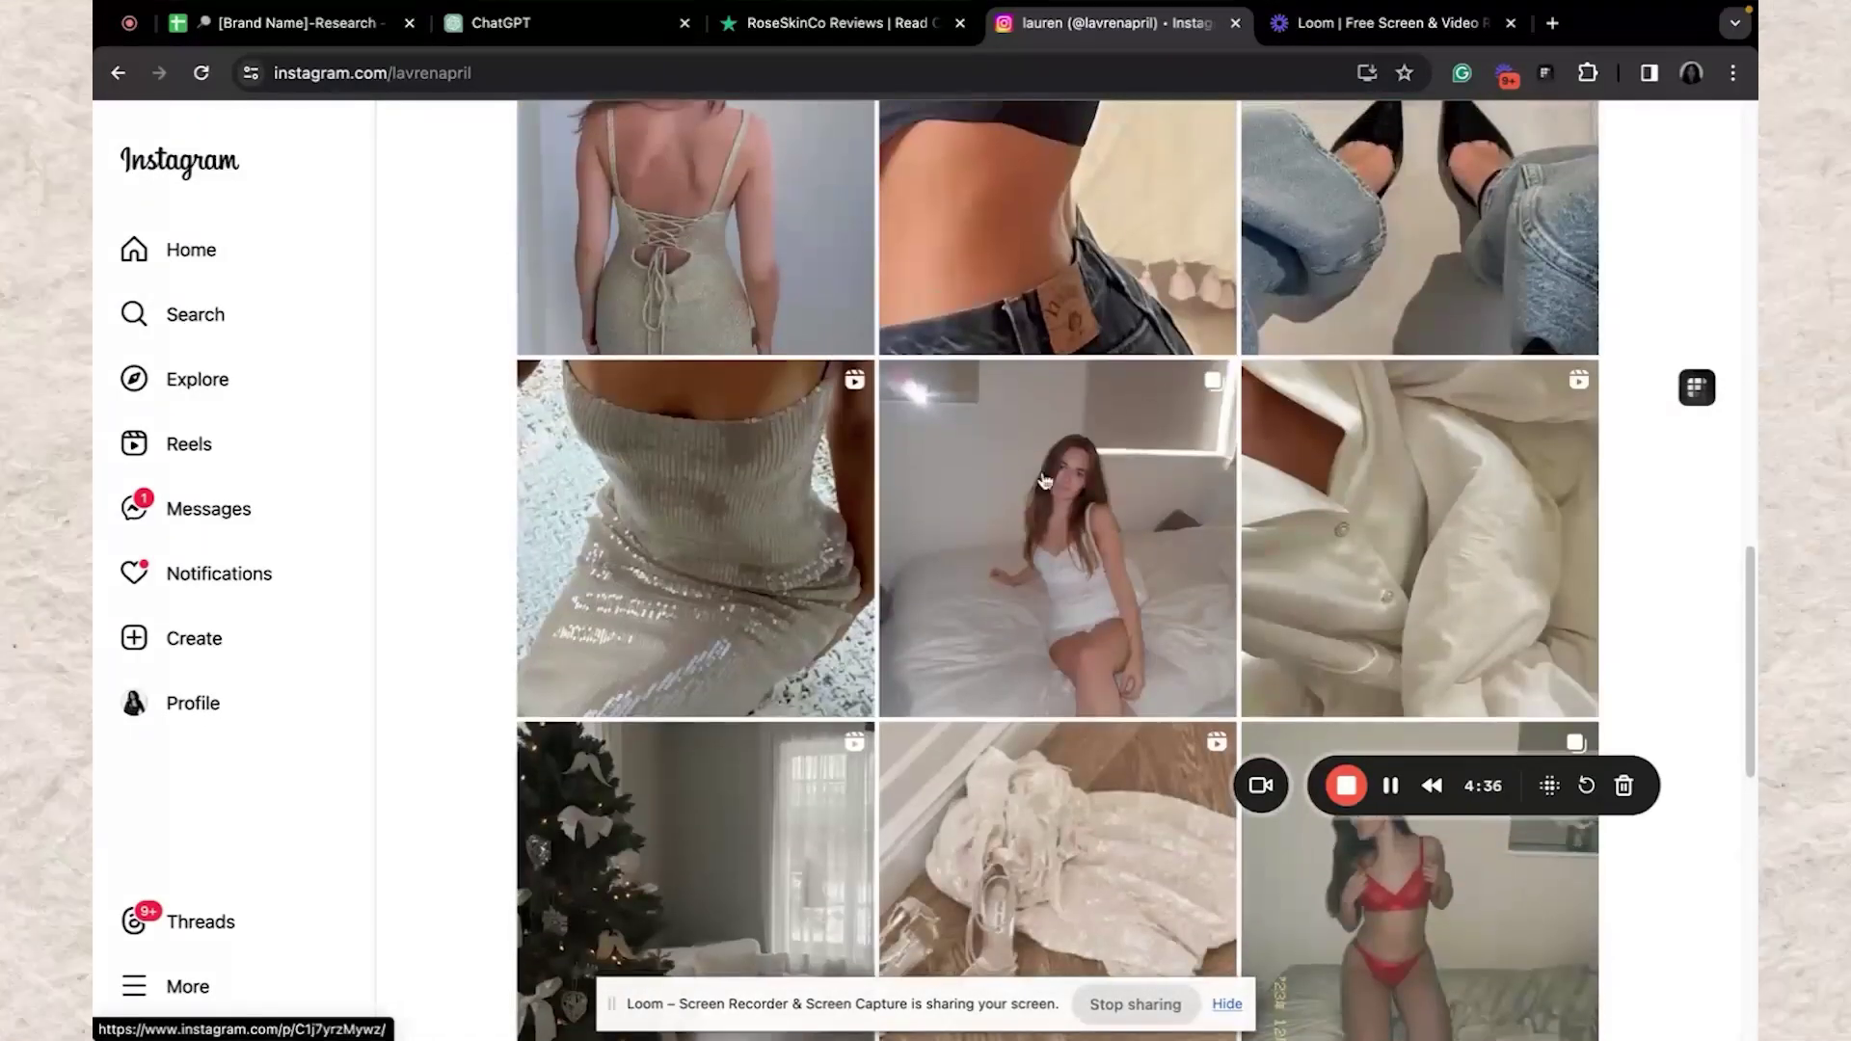
{"action": "scroll", "coordinate": [916, 559], "scroll_direction": "down", "scroll_amount": 4}
{"action": "scroll", "coordinate": [916, 559], "scroll_direction": "down", "scroll_amount": 1}
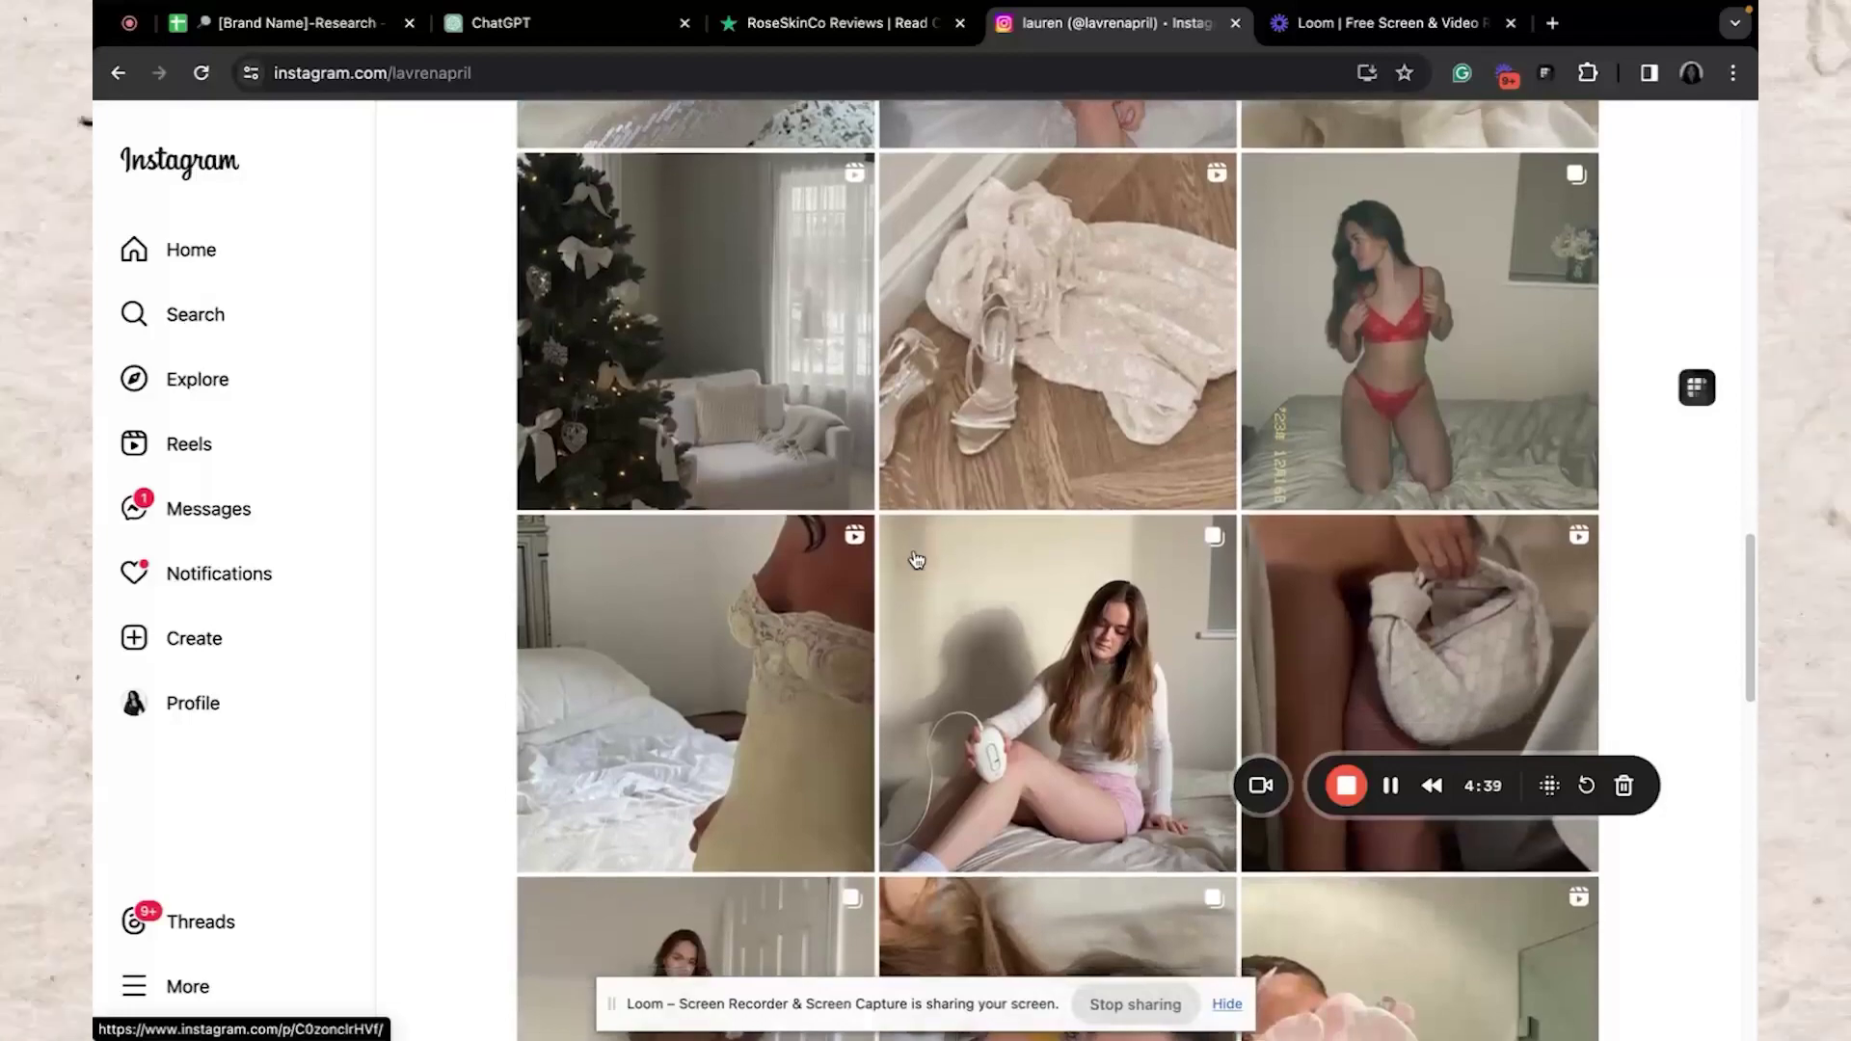
{"action": "scroll", "coordinate": [916, 560], "scroll_direction": "down", "scroll_amount": 5}
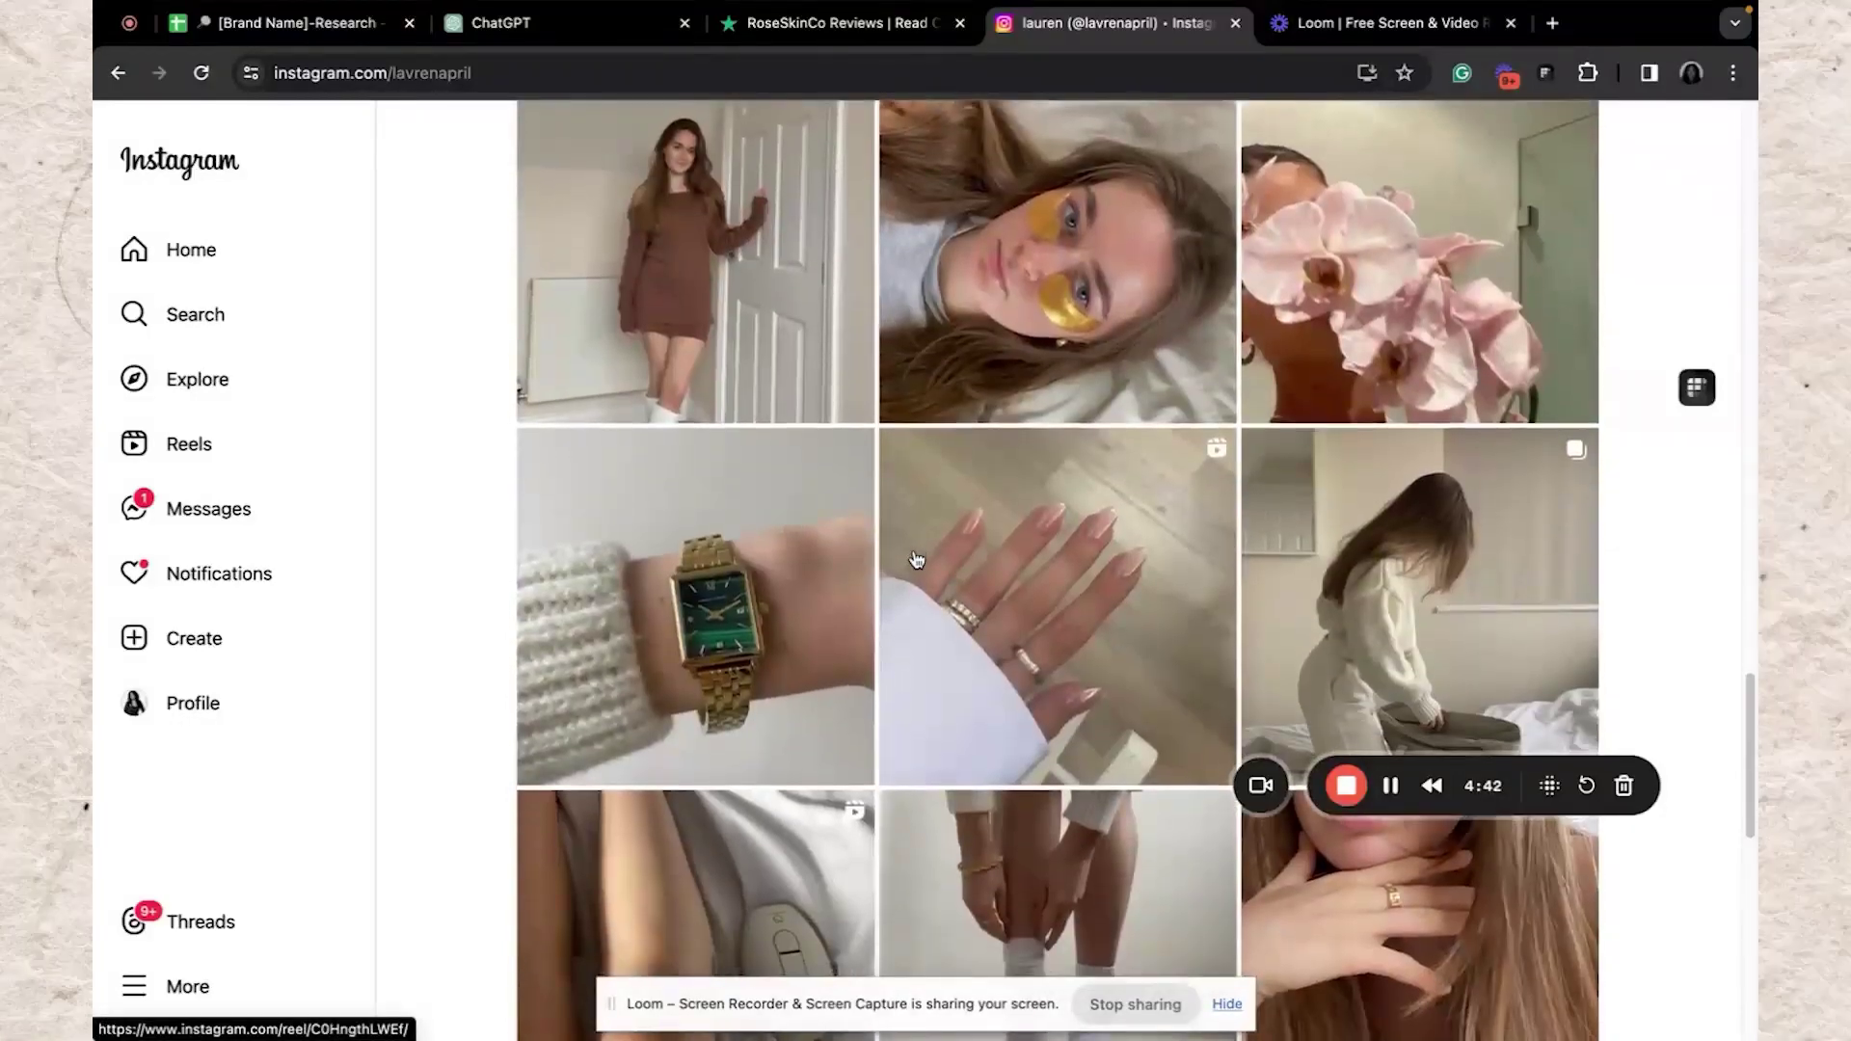
{"action": "scroll", "coordinate": [916, 559], "scroll_direction": "down", "scroll_amount": 4}
{"action": "scroll", "coordinate": [916, 559], "scroll_direction": "down", "scroll_amount": 4}
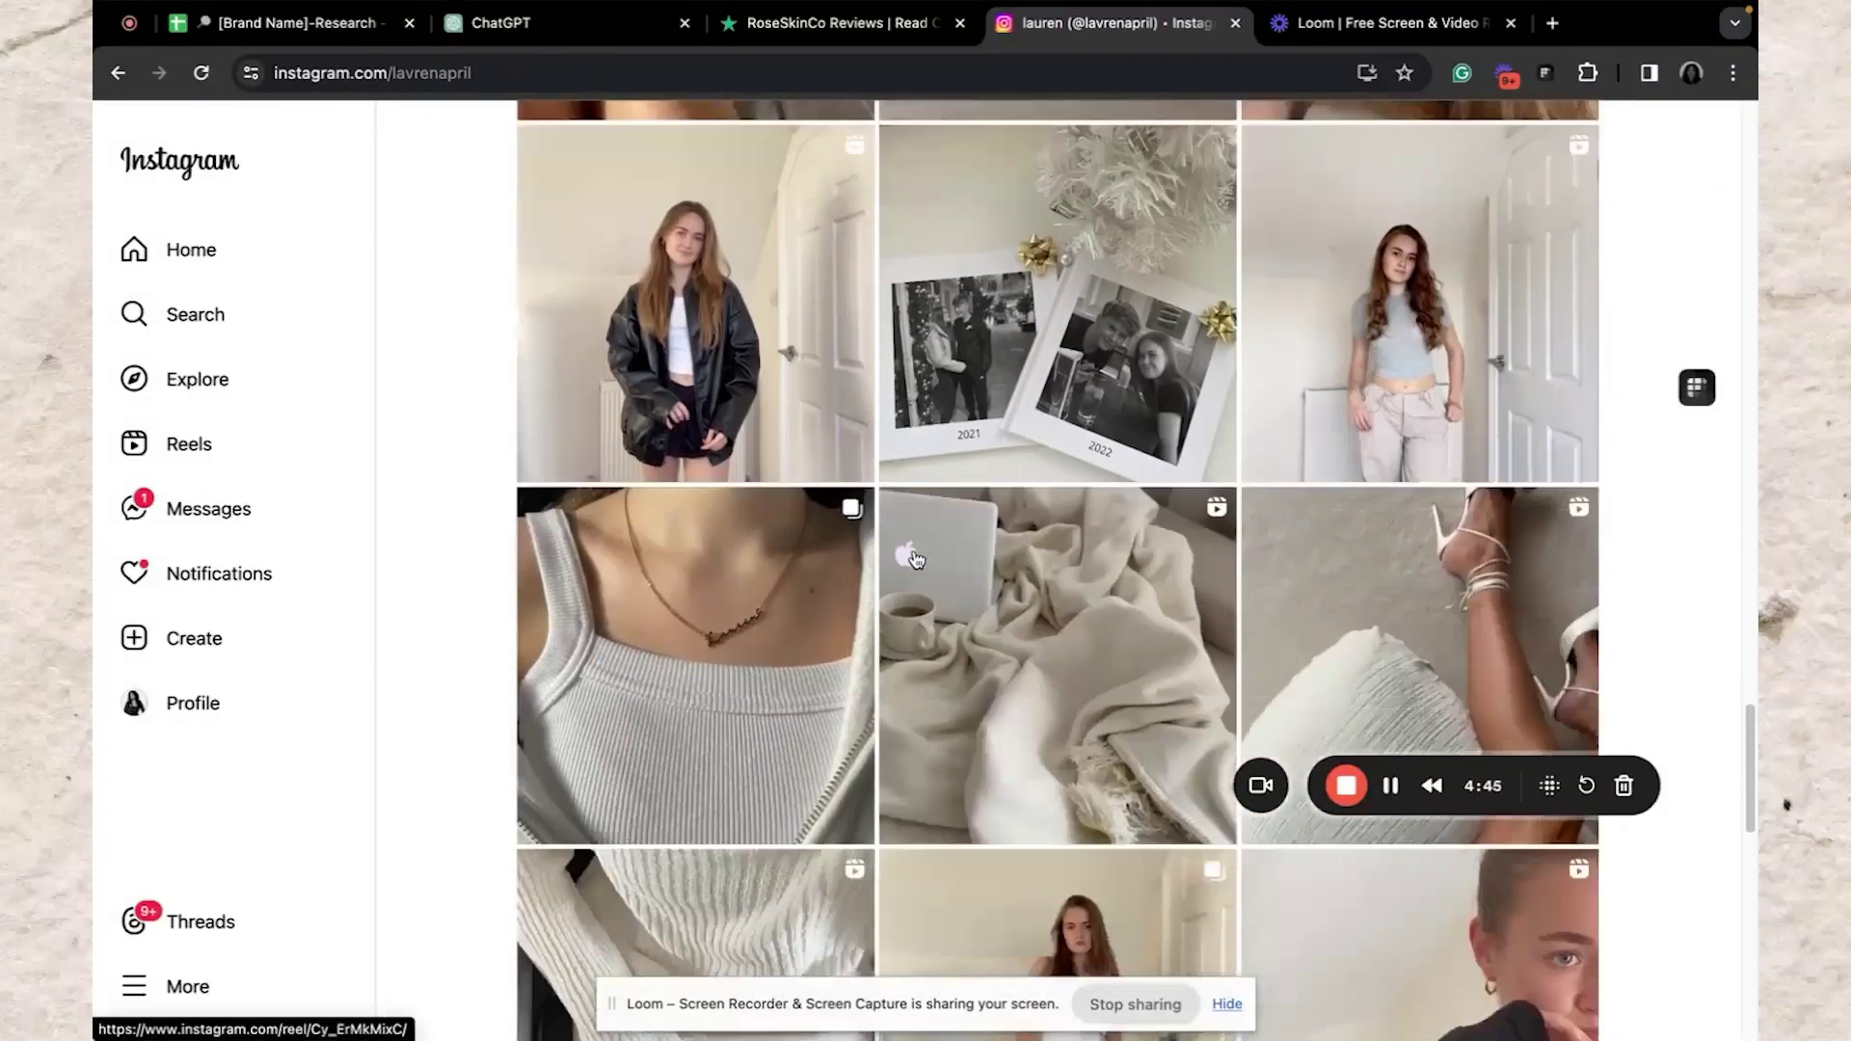
{"action": "scroll", "coordinate": [916, 559], "scroll_direction": "down", "scroll_amount": 3}
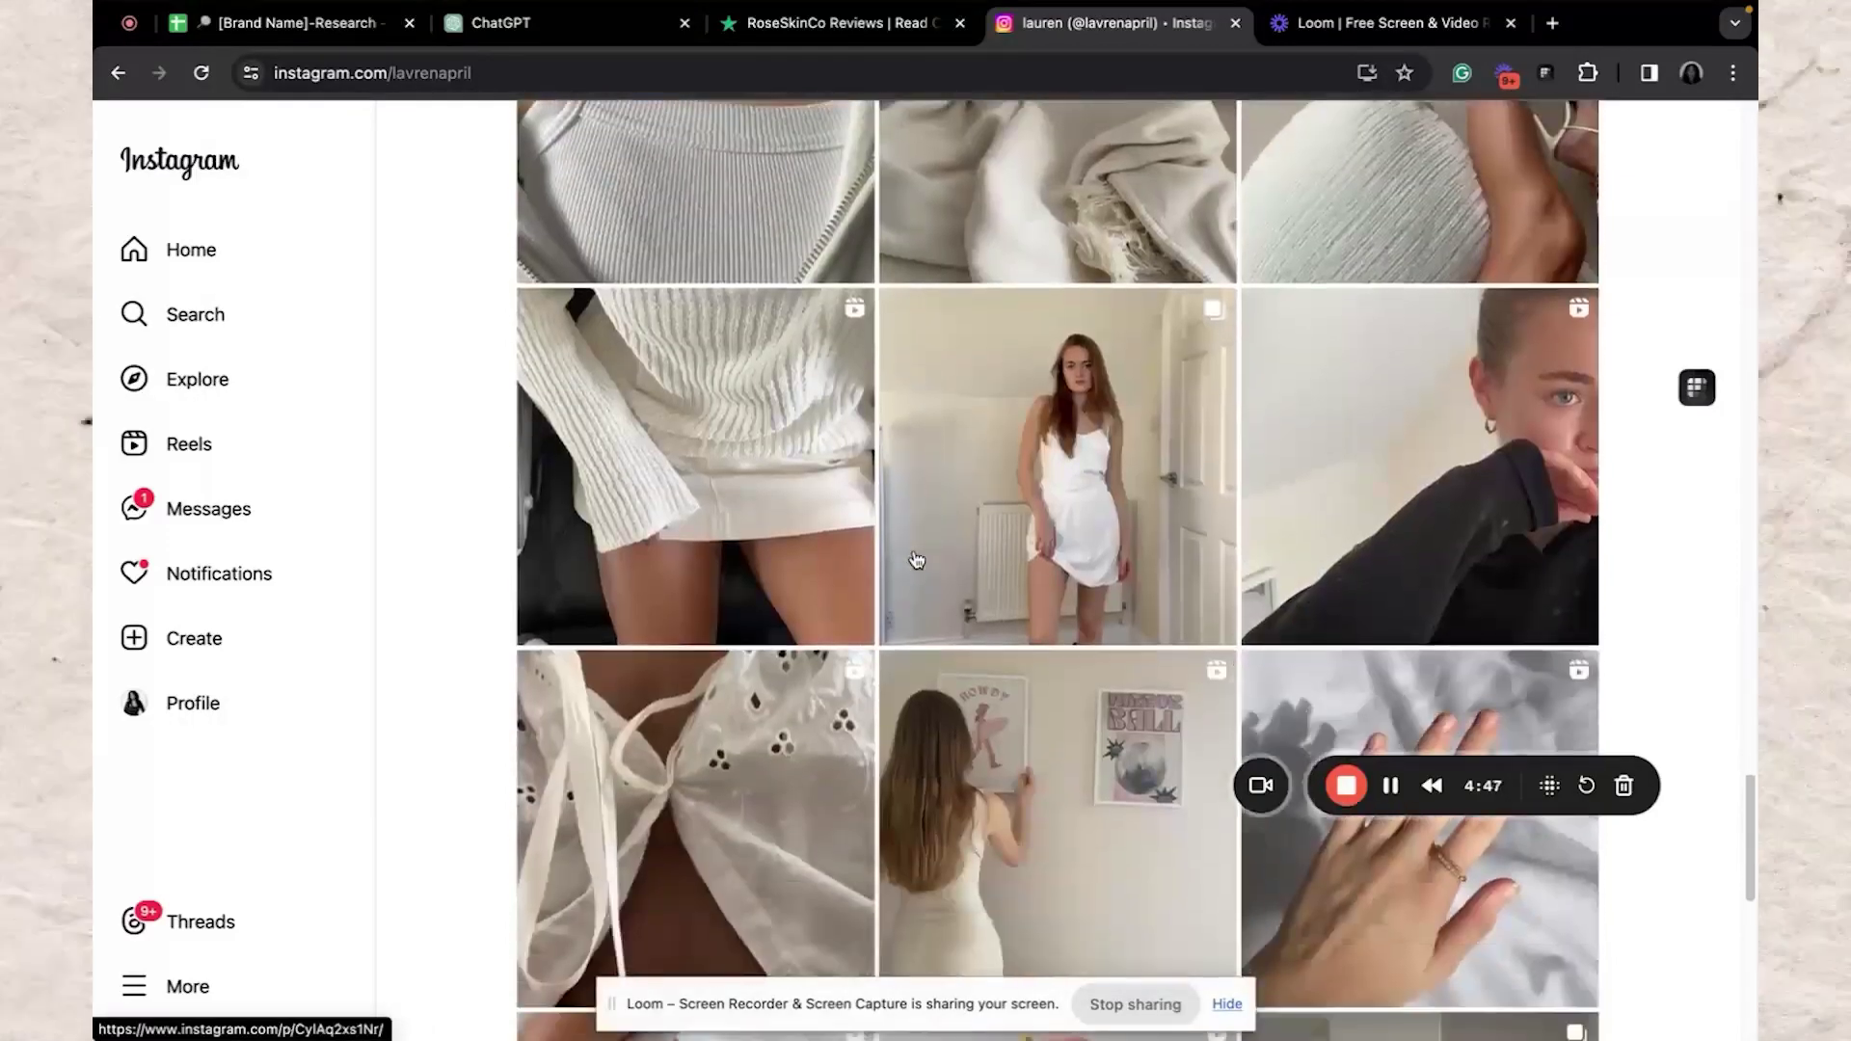
{"action": "scroll", "coordinate": [916, 559], "scroll_direction": "down", "scroll_amount": 3}
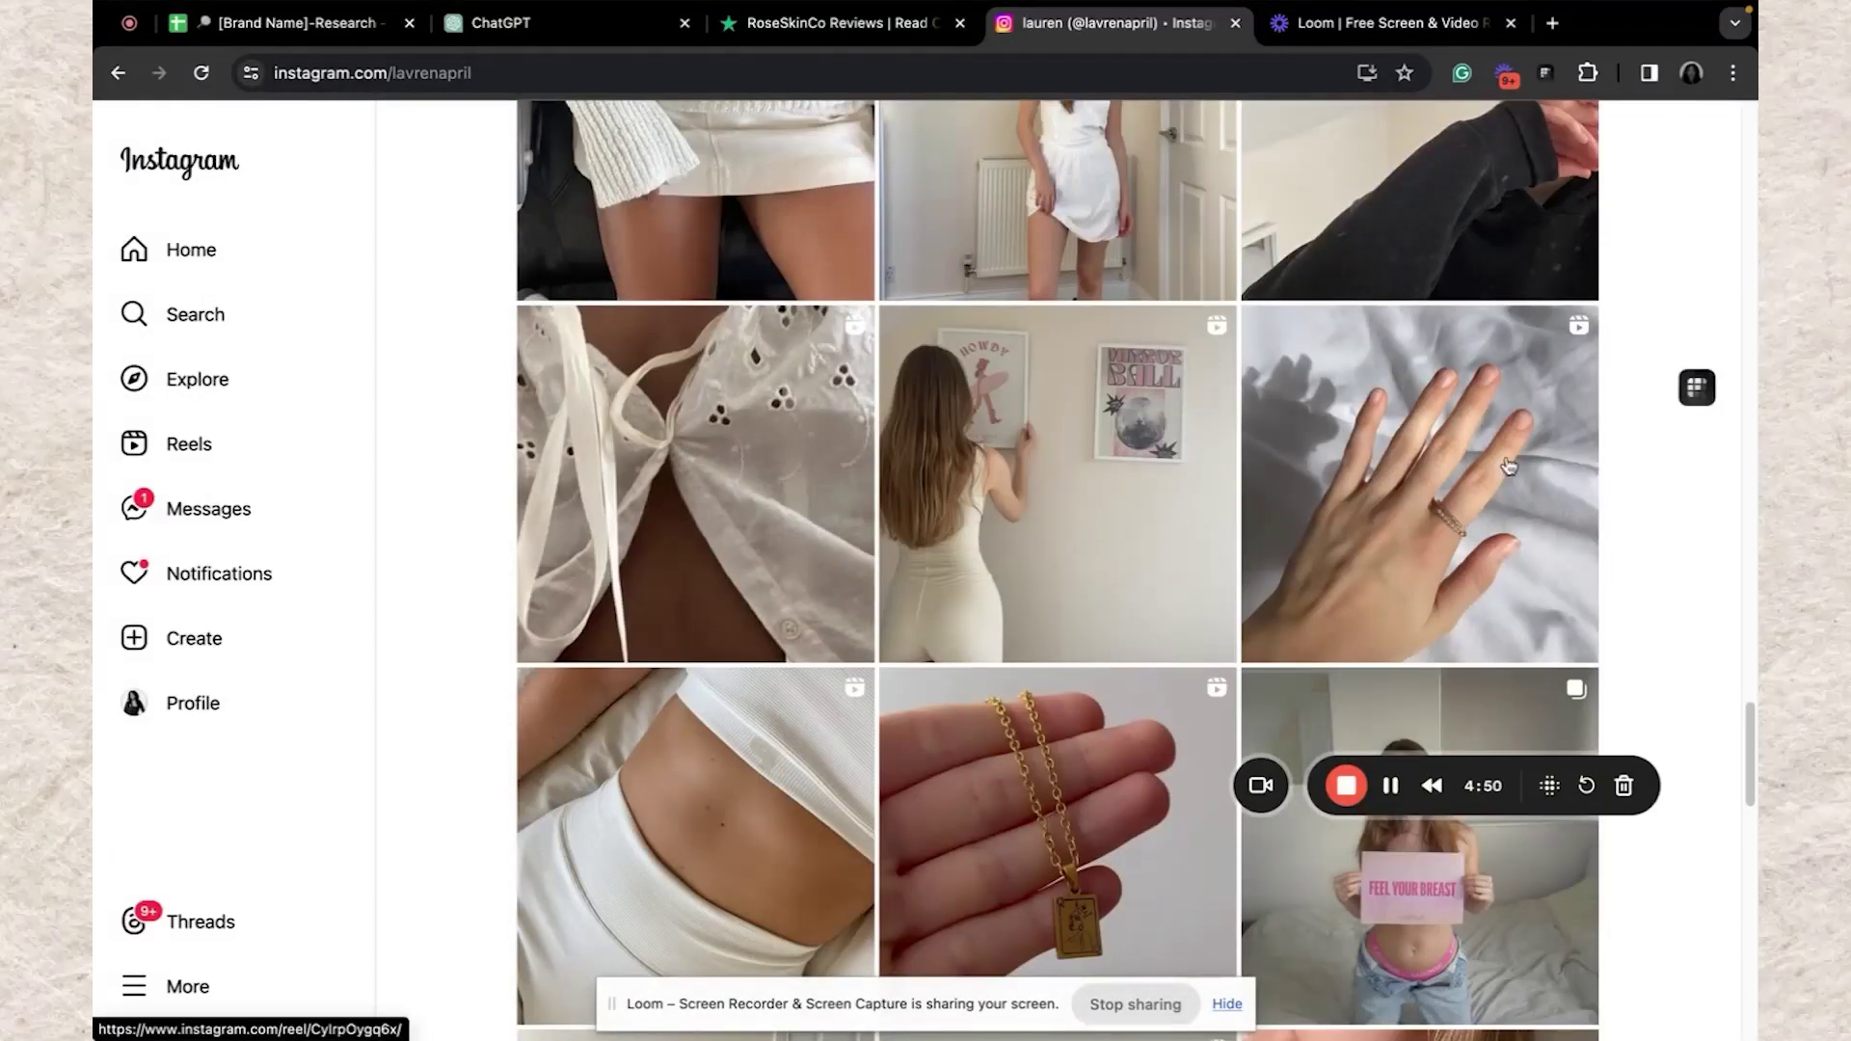
{"action": "scroll", "coordinate": [1399, 482], "scroll_direction": "down", "scroll_amount": 6}
{"action": "scroll", "coordinate": [1511, 487], "scroll_direction": "down", "scroll_amount": 3}
{"action": "scroll", "coordinate": [1511, 487], "scroll_direction": "down", "scroll_amount": 8}
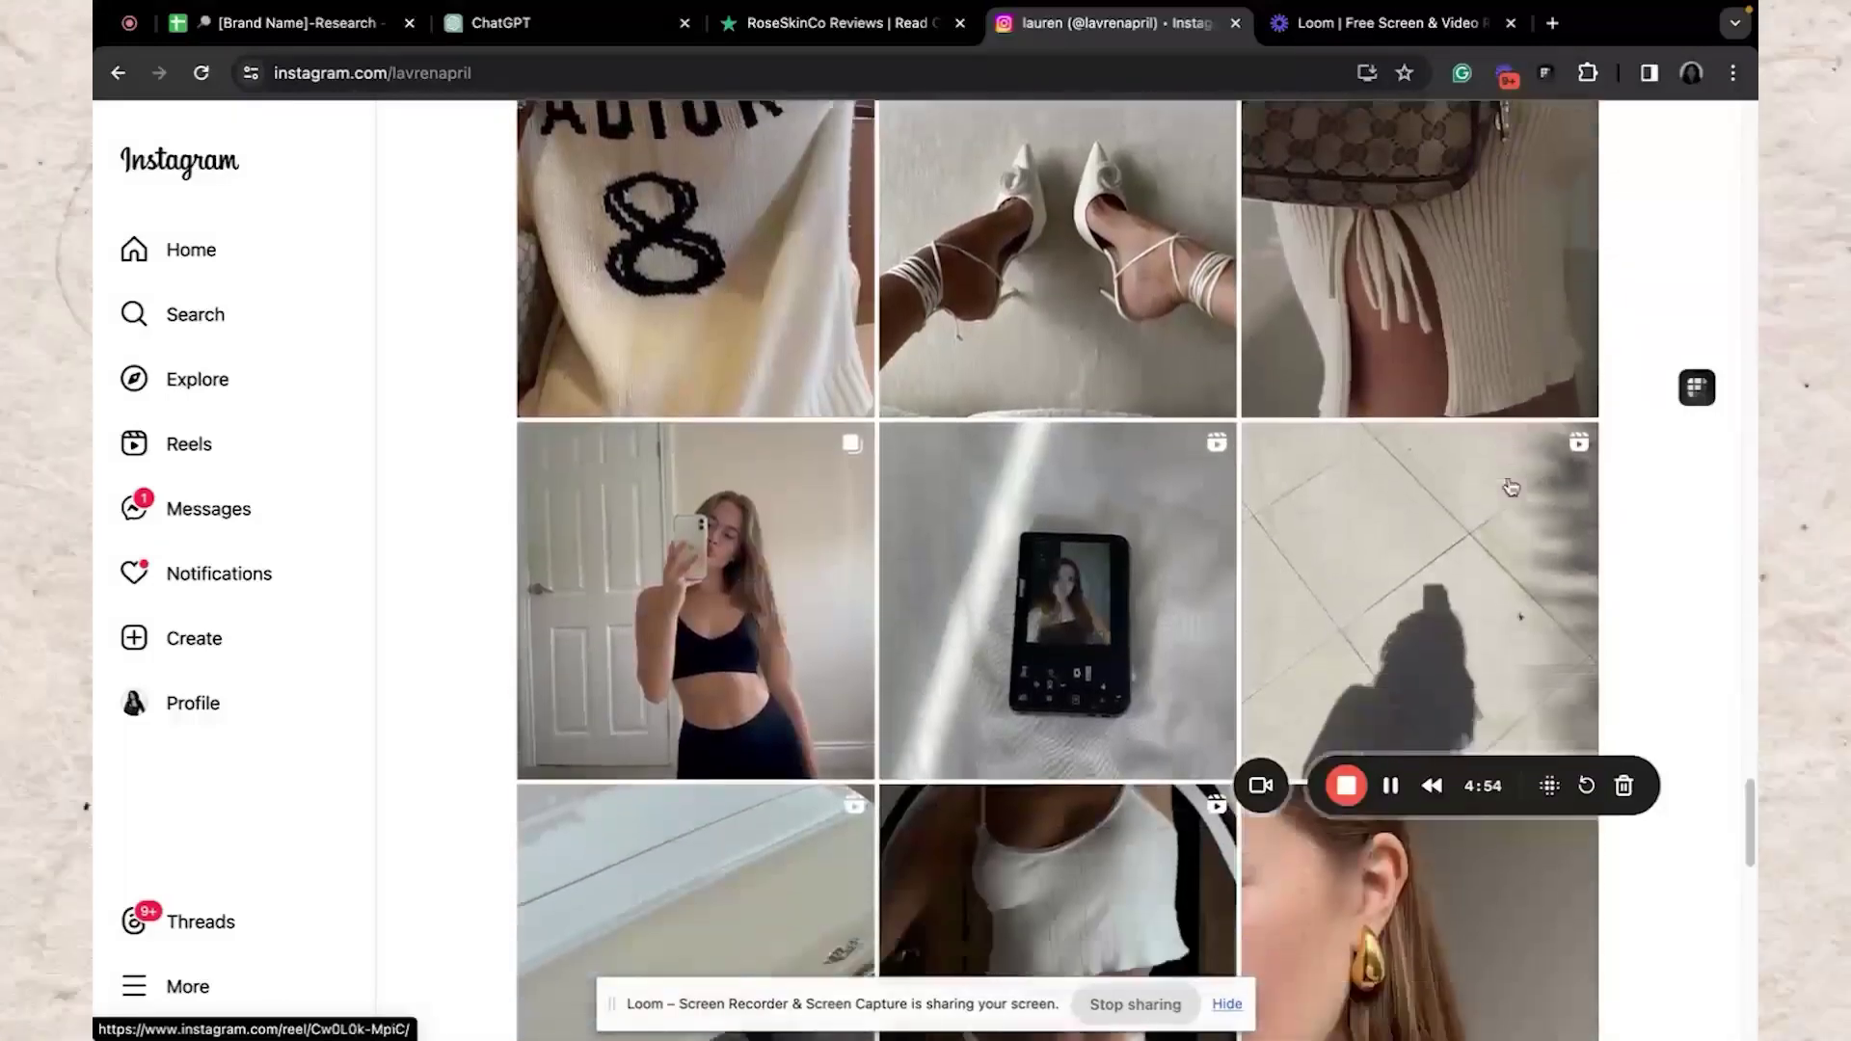
{"action": "scroll", "coordinate": [1511, 487], "scroll_direction": "down", "scroll_amount": 3}
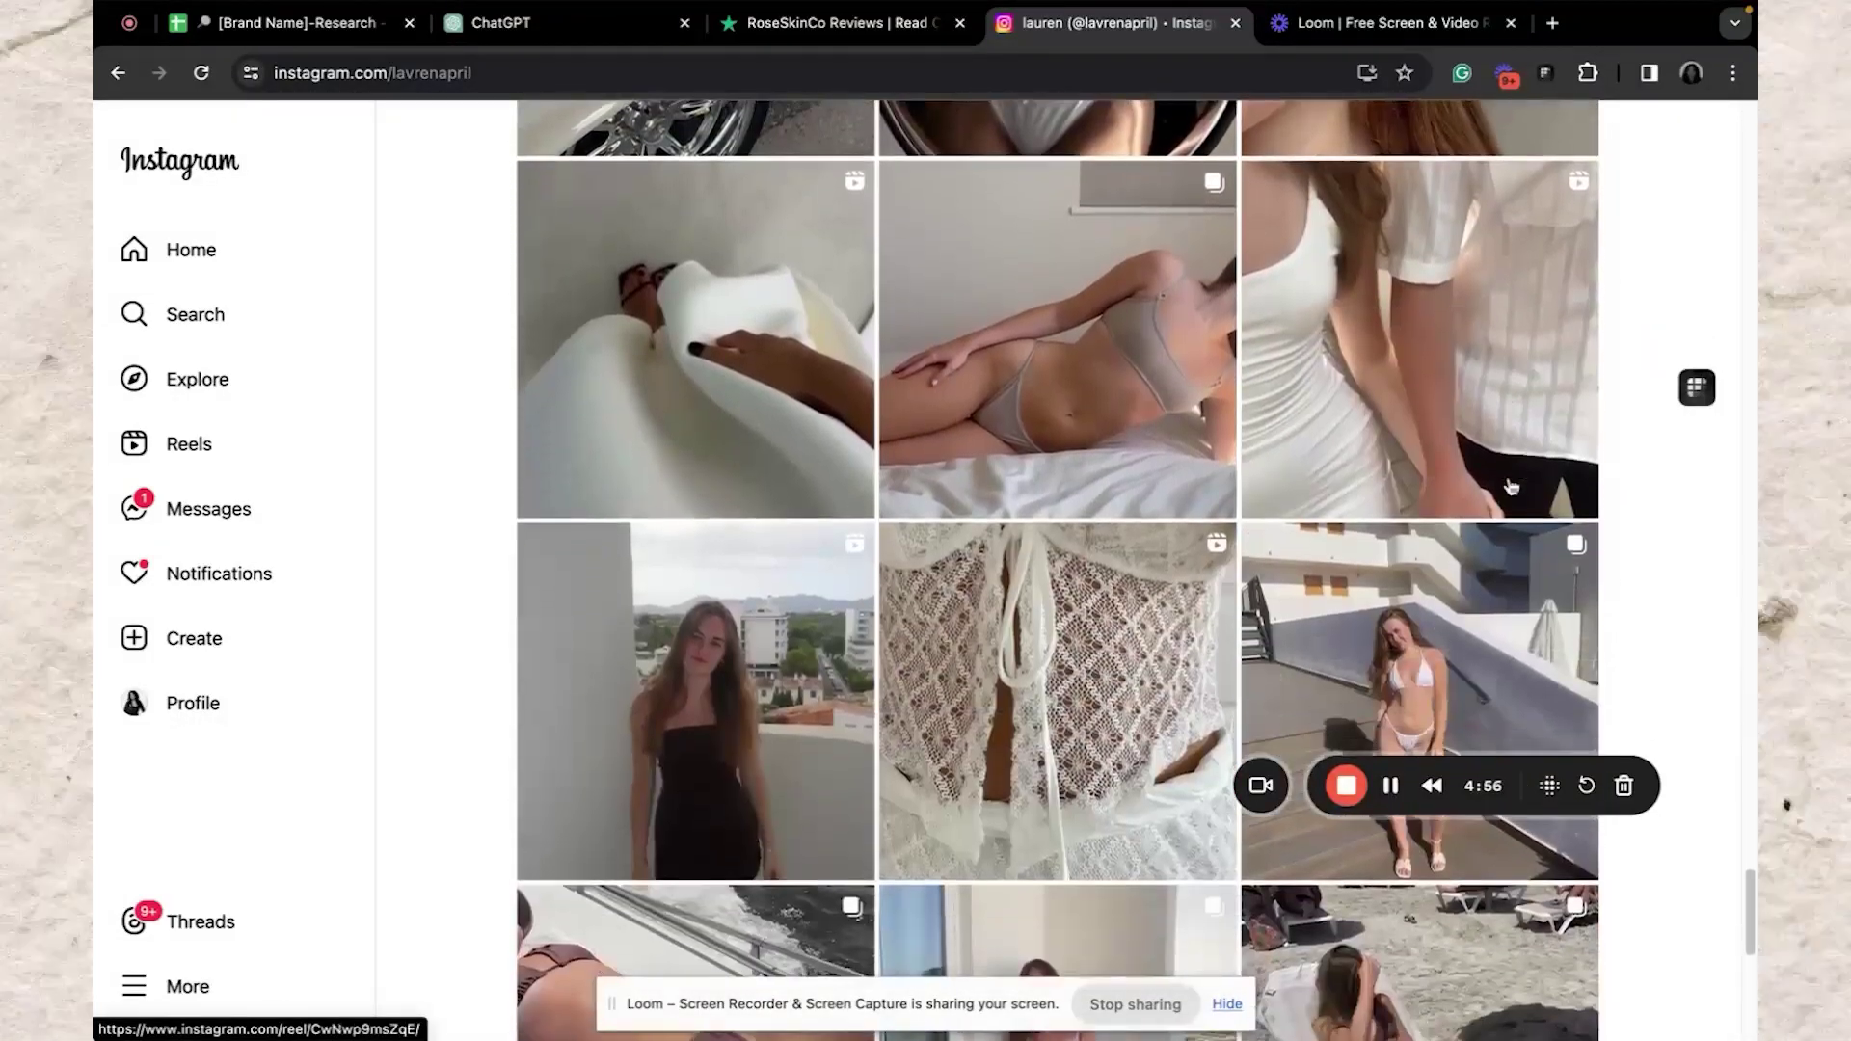
{"action": "scroll", "coordinate": [1511, 487], "scroll_direction": "down", "scroll_amount": 5}
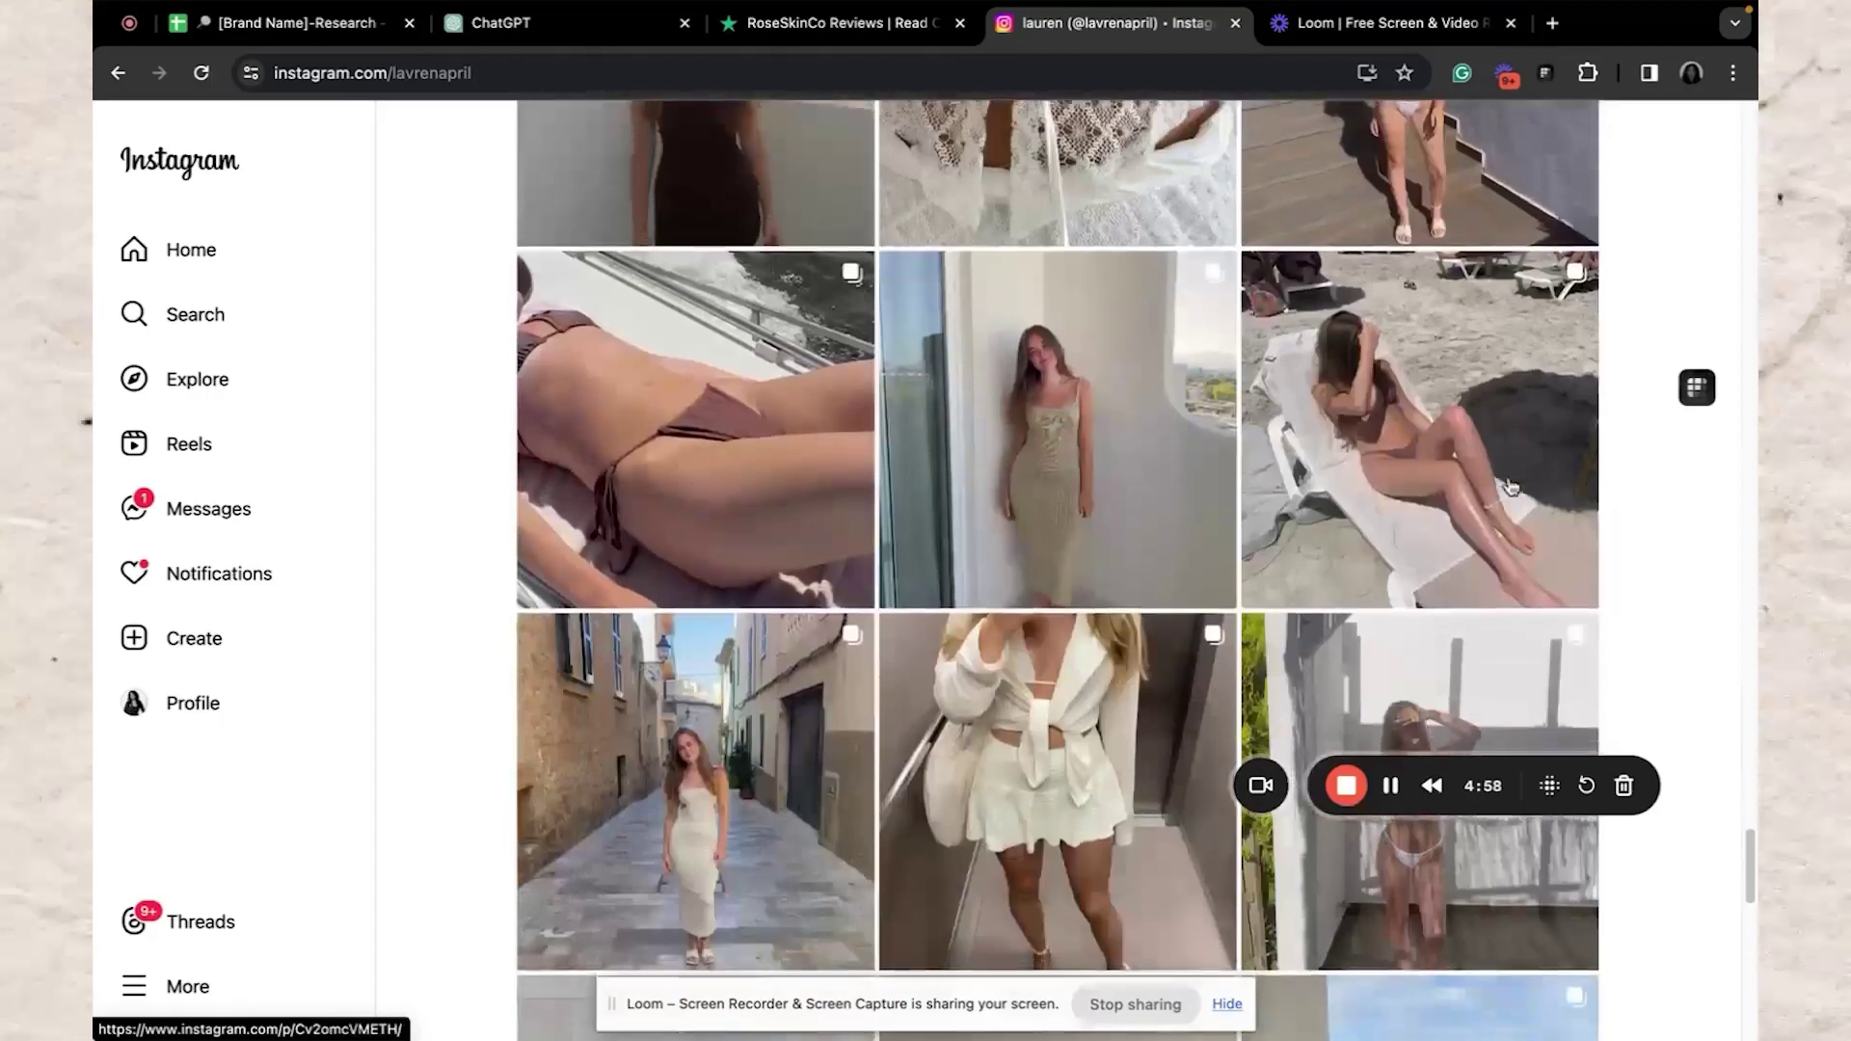
{"action": "scroll", "coordinate": [1511, 487], "scroll_direction": "down", "scroll_amount": 10}
{"action": "scroll", "coordinate": [1511, 487], "scroll_direction": "up", "scroll_amount": 20}
{"action": "scroll", "coordinate": [1511, 487], "scroll_direction": "up", "scroll_amount": 20}
{"action": "scroll", "coordinate": [1511, 487], "scroll_direction": "up", "scroll_amount": 4}
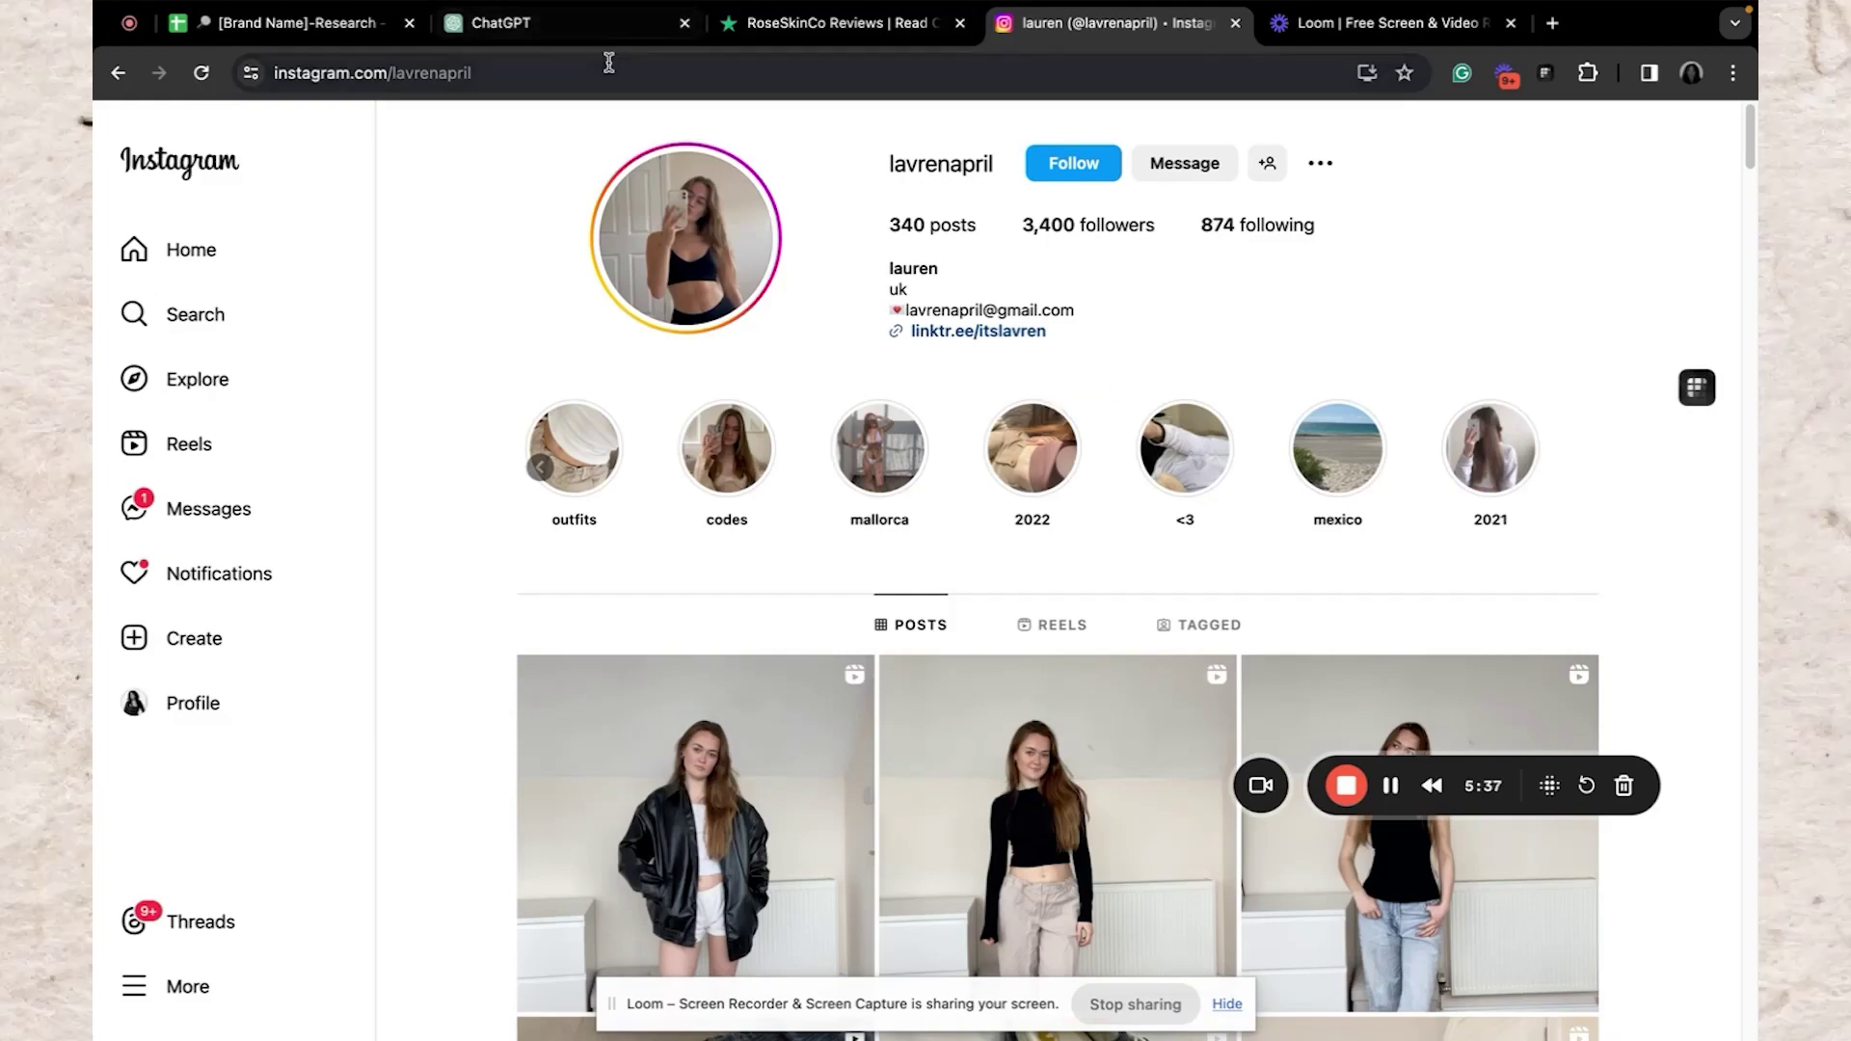
Bring the Avatar 1 template from the research sheet into a new ChatGPT message, leaving blank lines above it
{"action": "left_click", "coordinate": [338, 27]}
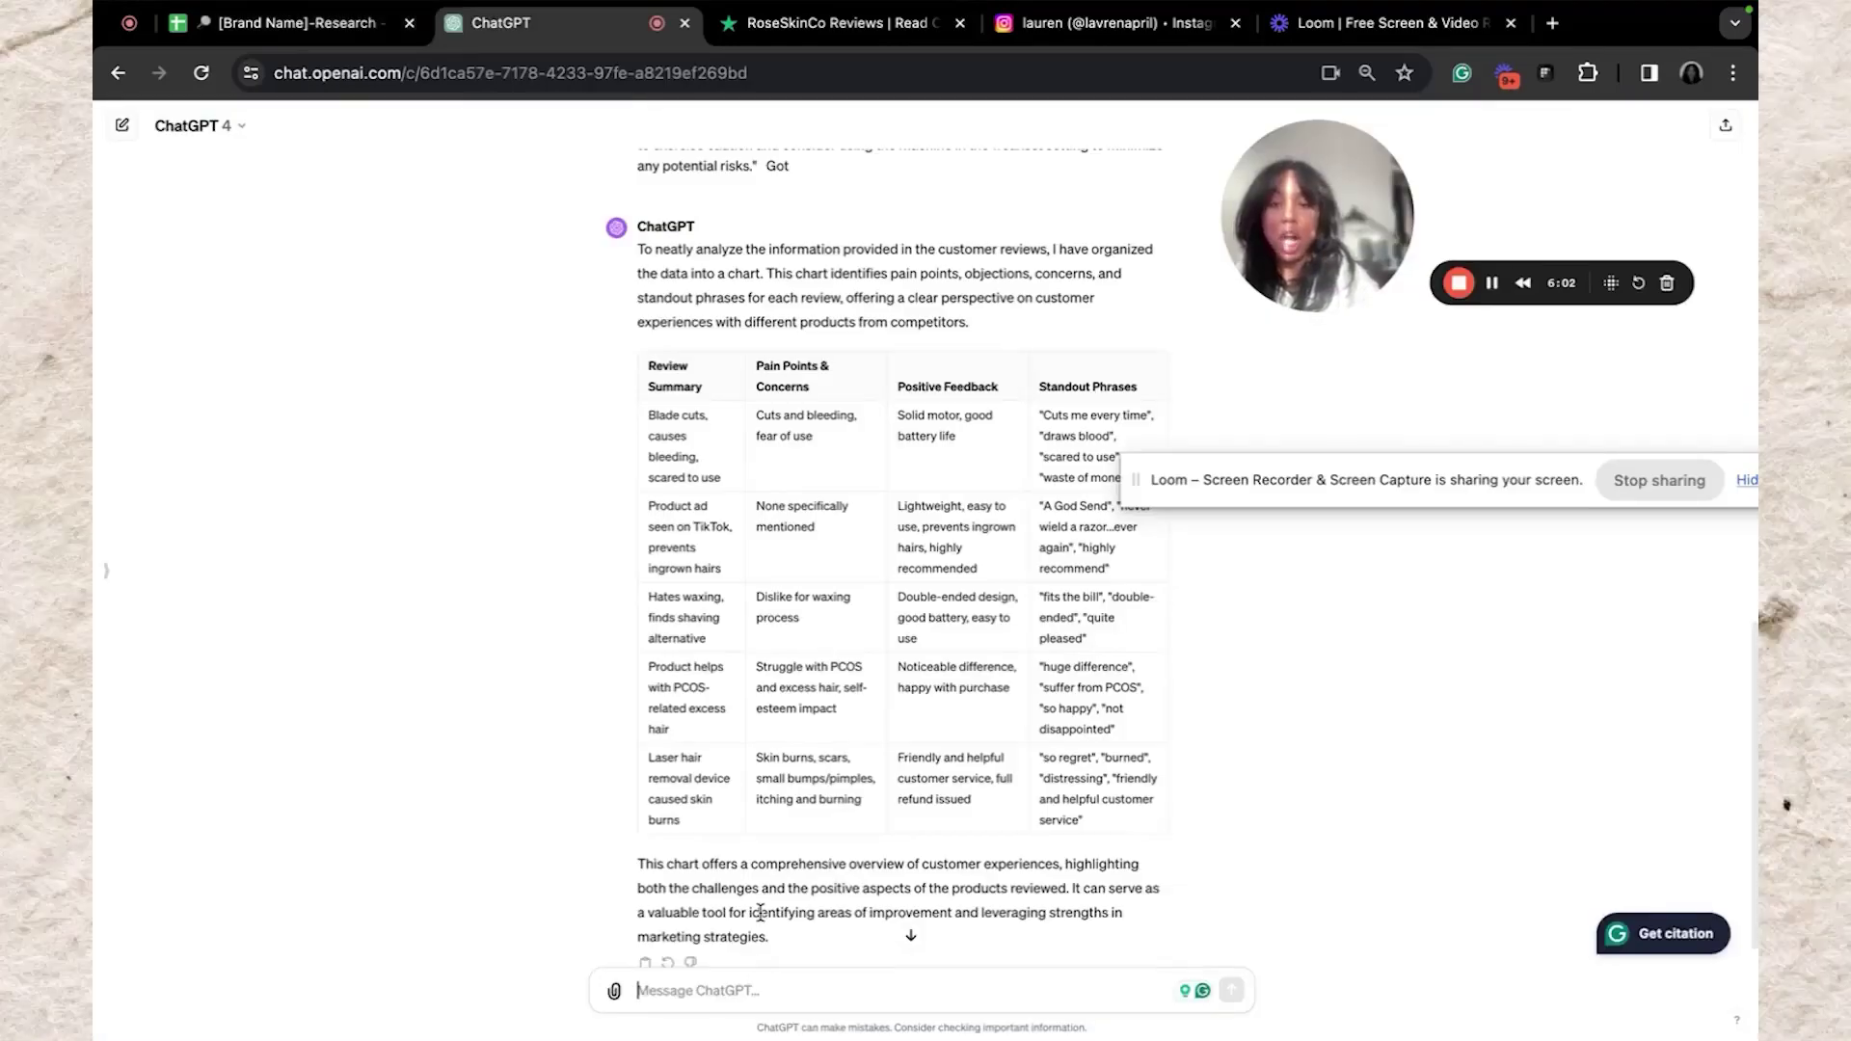
{"action": "key", "text": "ctrl+v"}
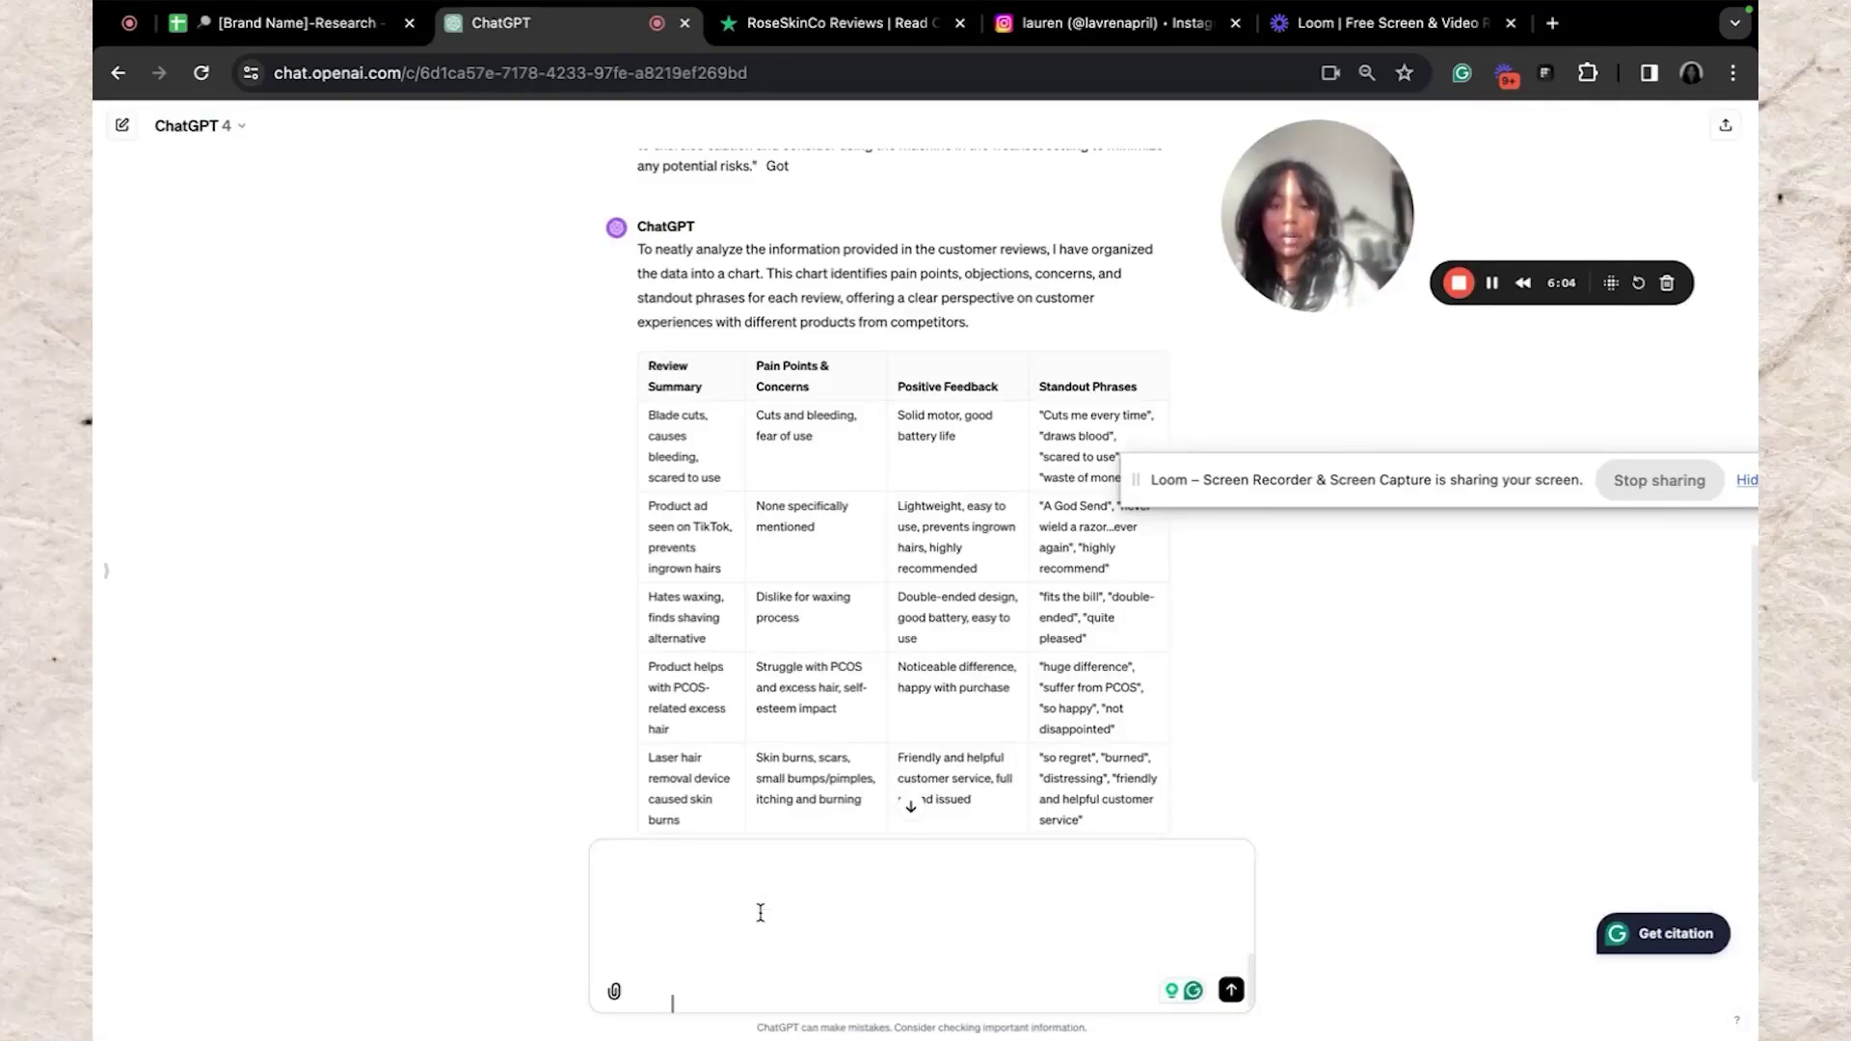
{"action": "key", "text": "shift+Return"}
{"action": "key", "text": "shift+Return"}
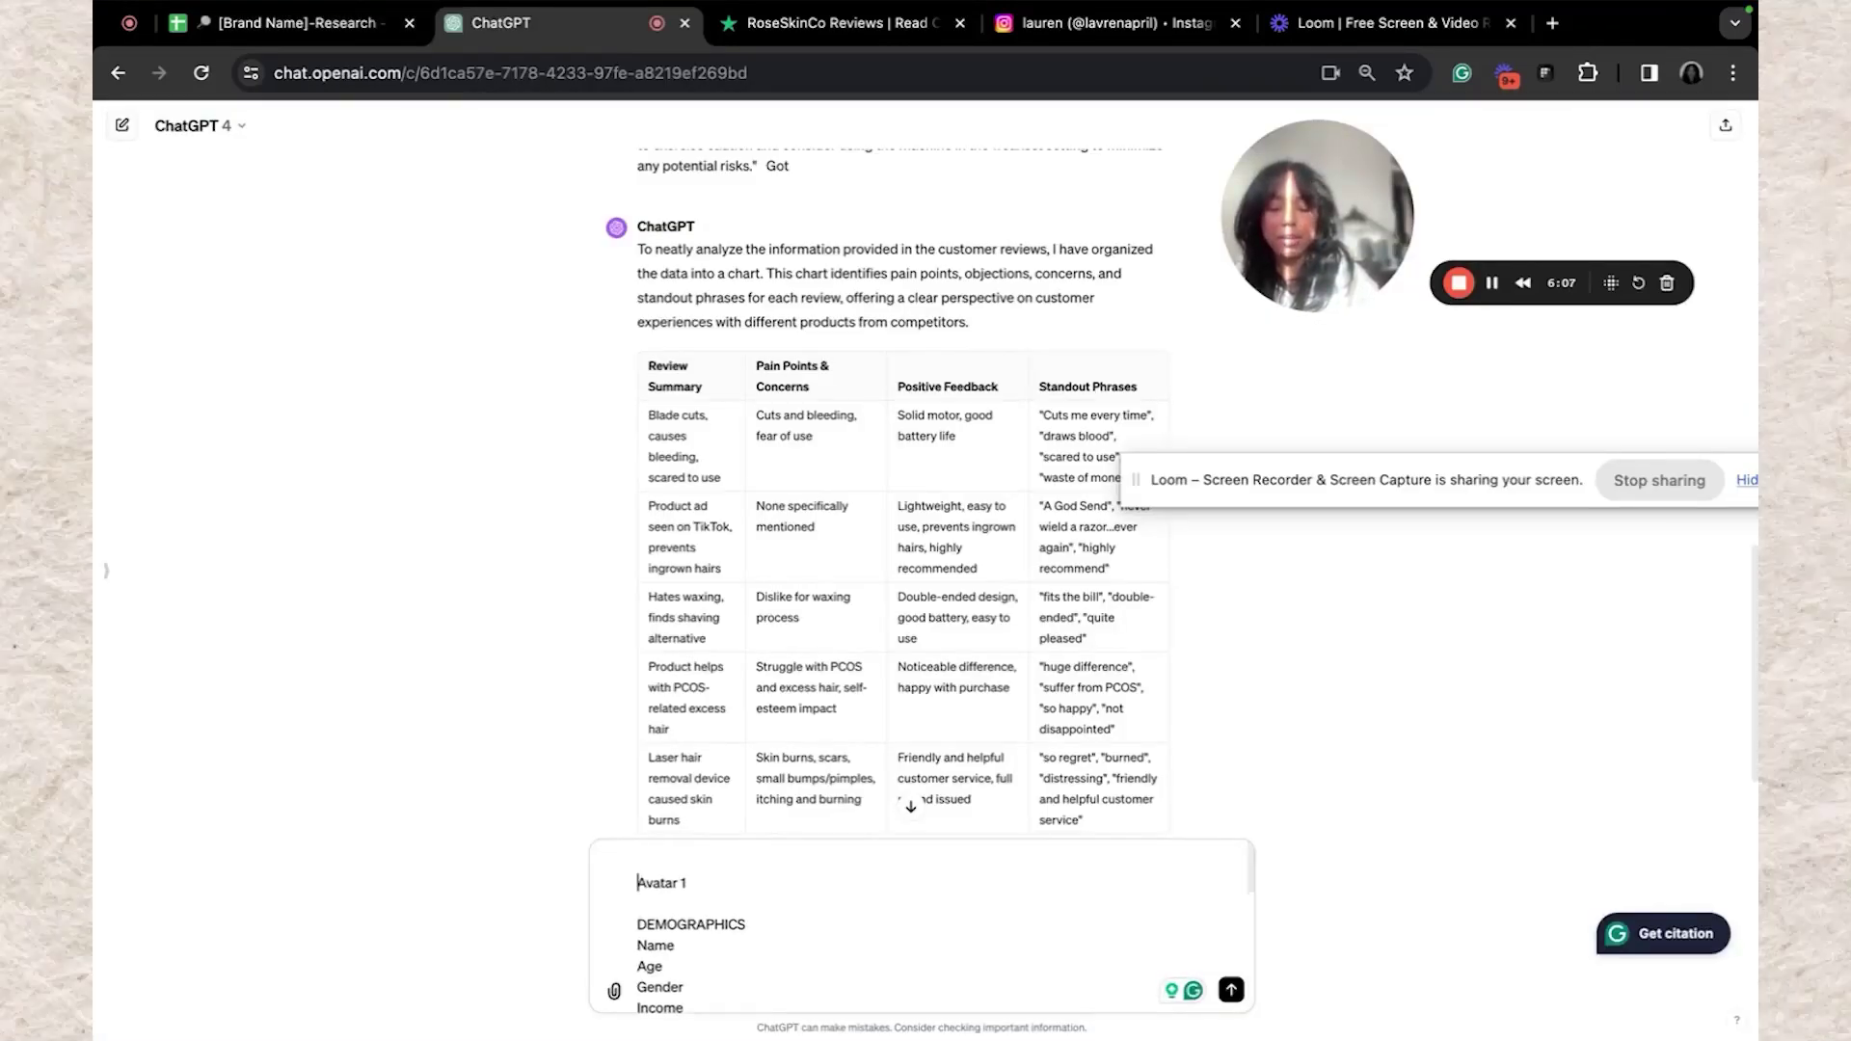
Above the template, ask for 1 avatar with the creator's first name, in her mid 20s, who cares about "aesthetics, clothing clean girl trend"
{"action": "left_click", "coordinate": [637, 858]}
{"action": "type", "text": "now, can you "}
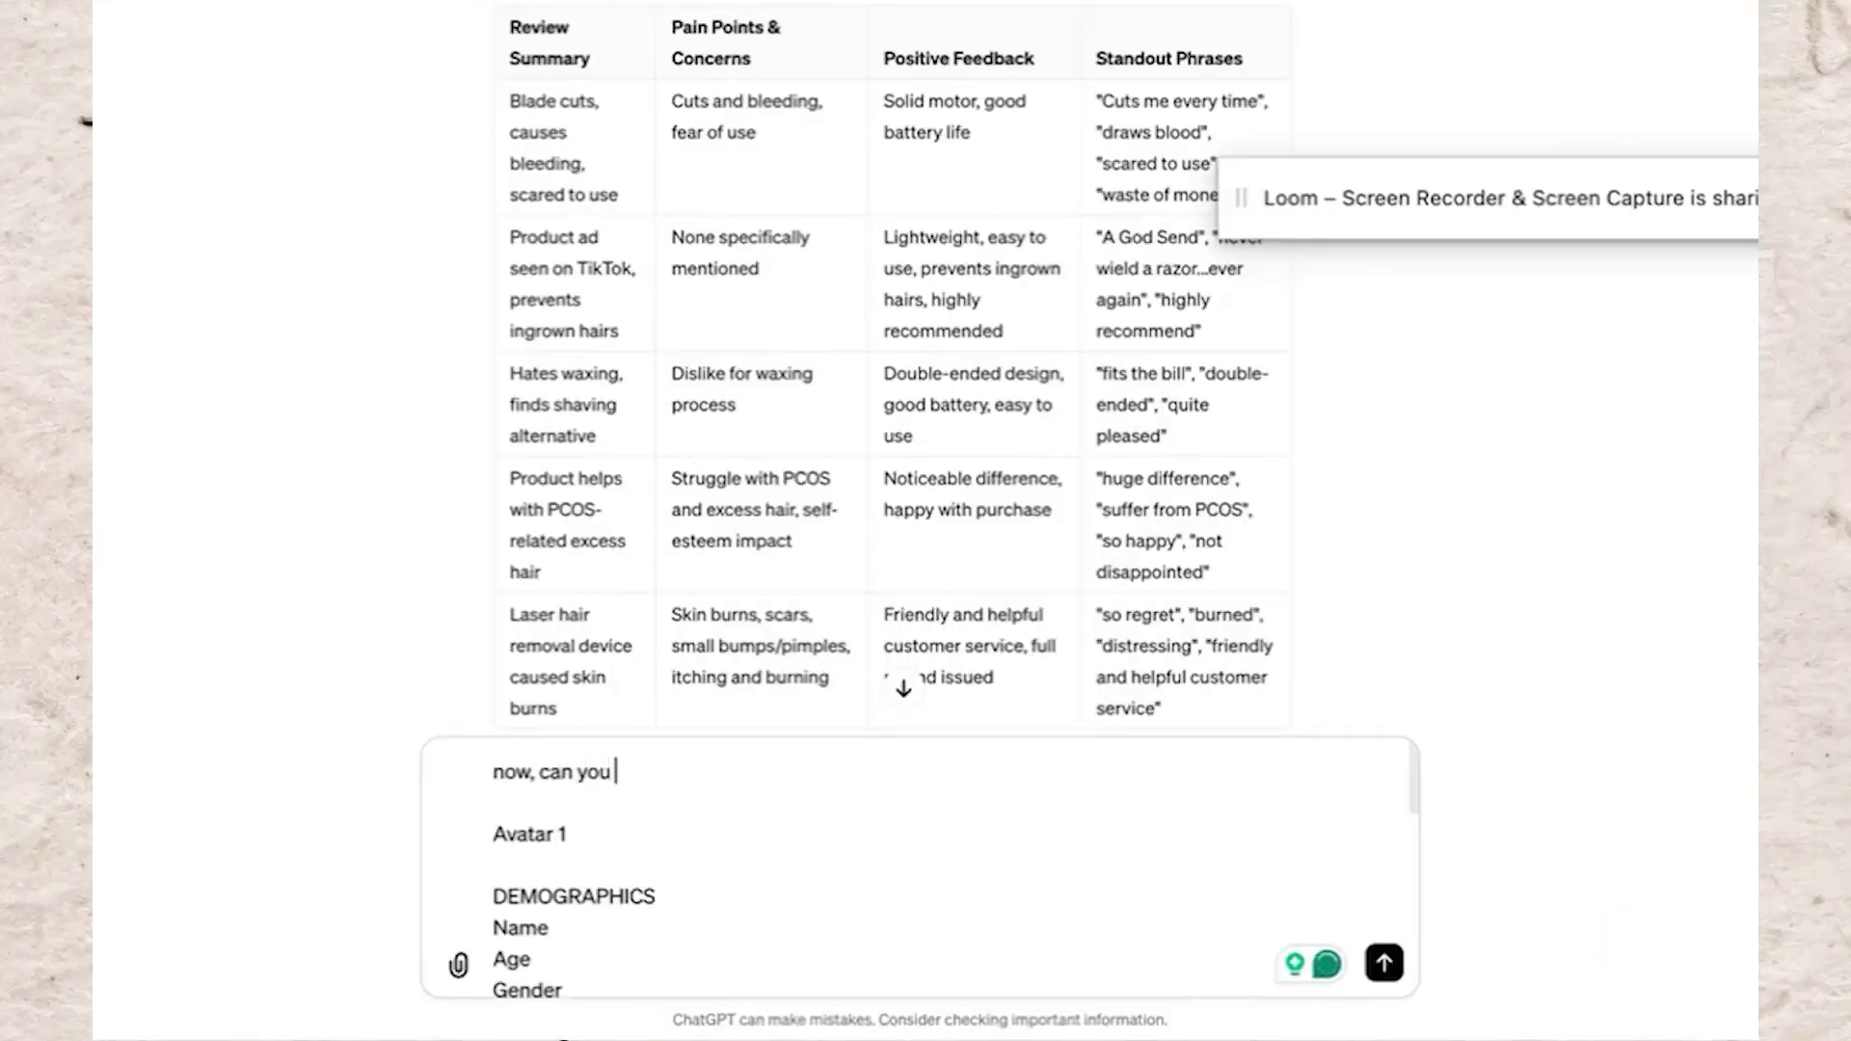
{"action": "type", "text": "create 1 avatar called la"}
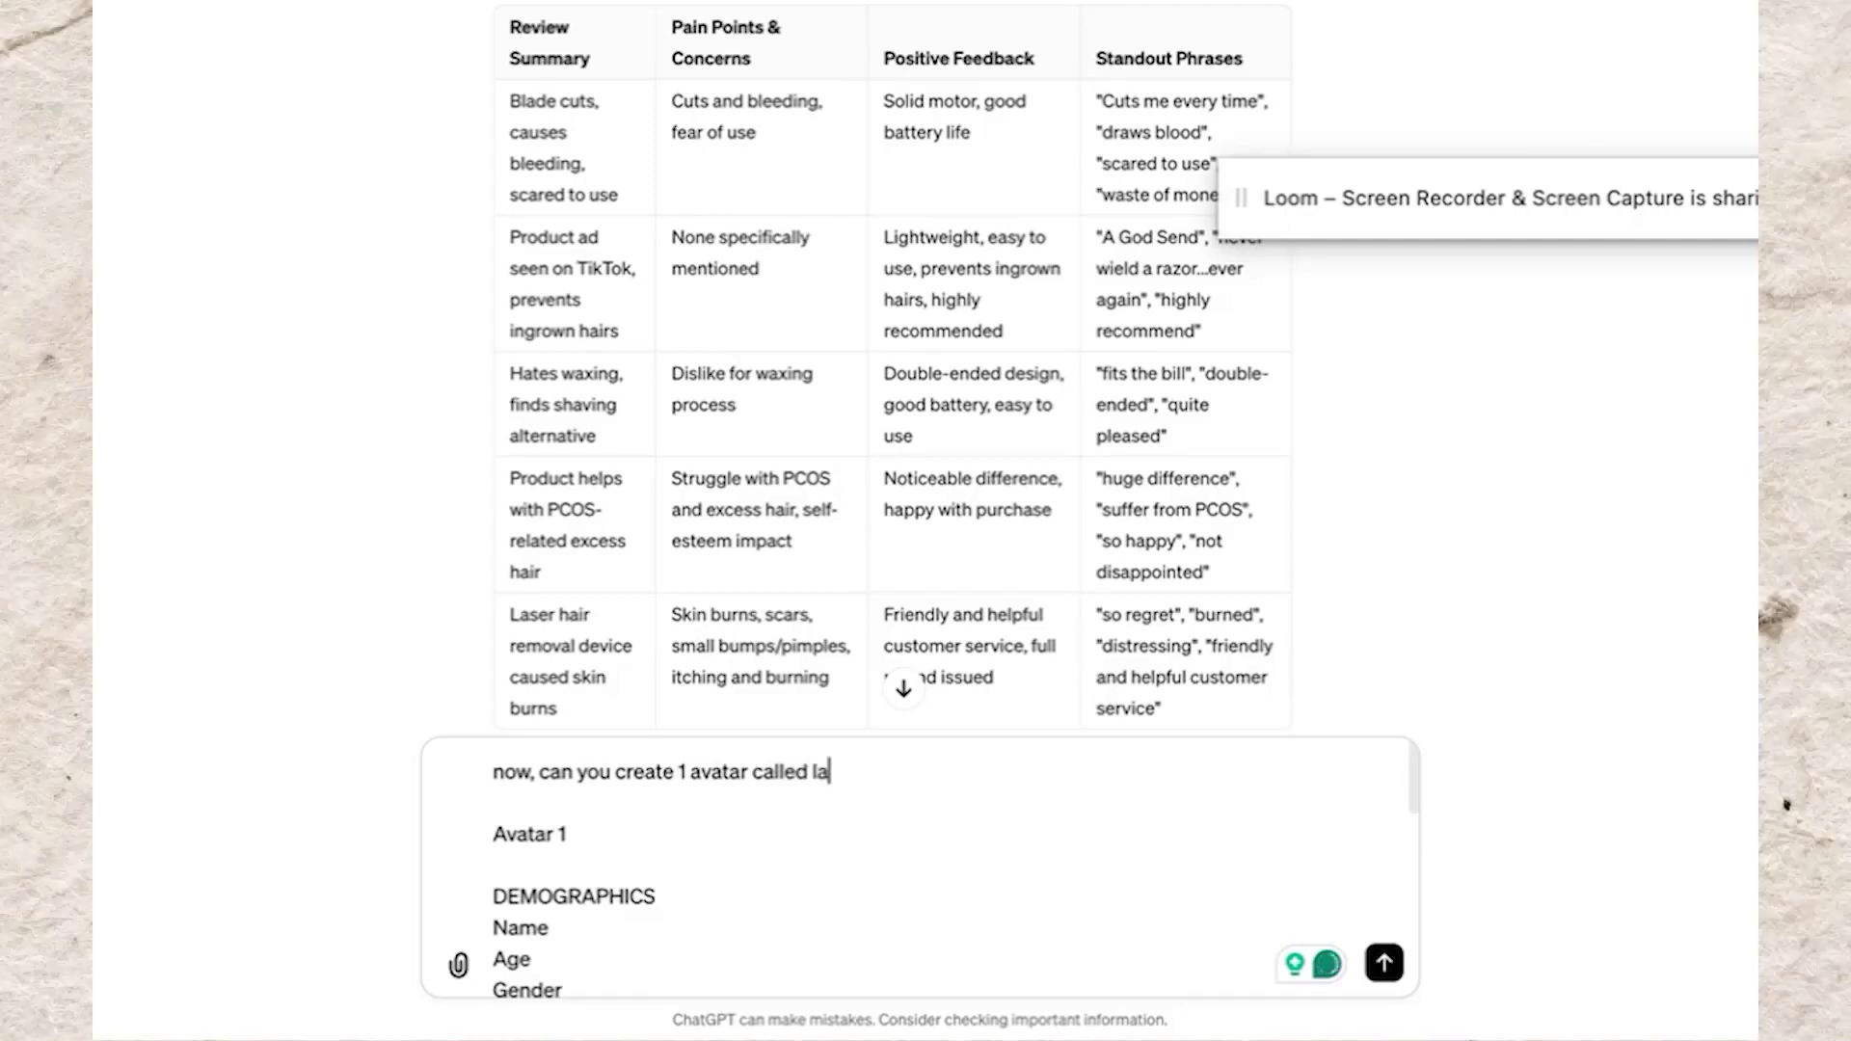
{"action": "type", "text": "uren whos in her "}
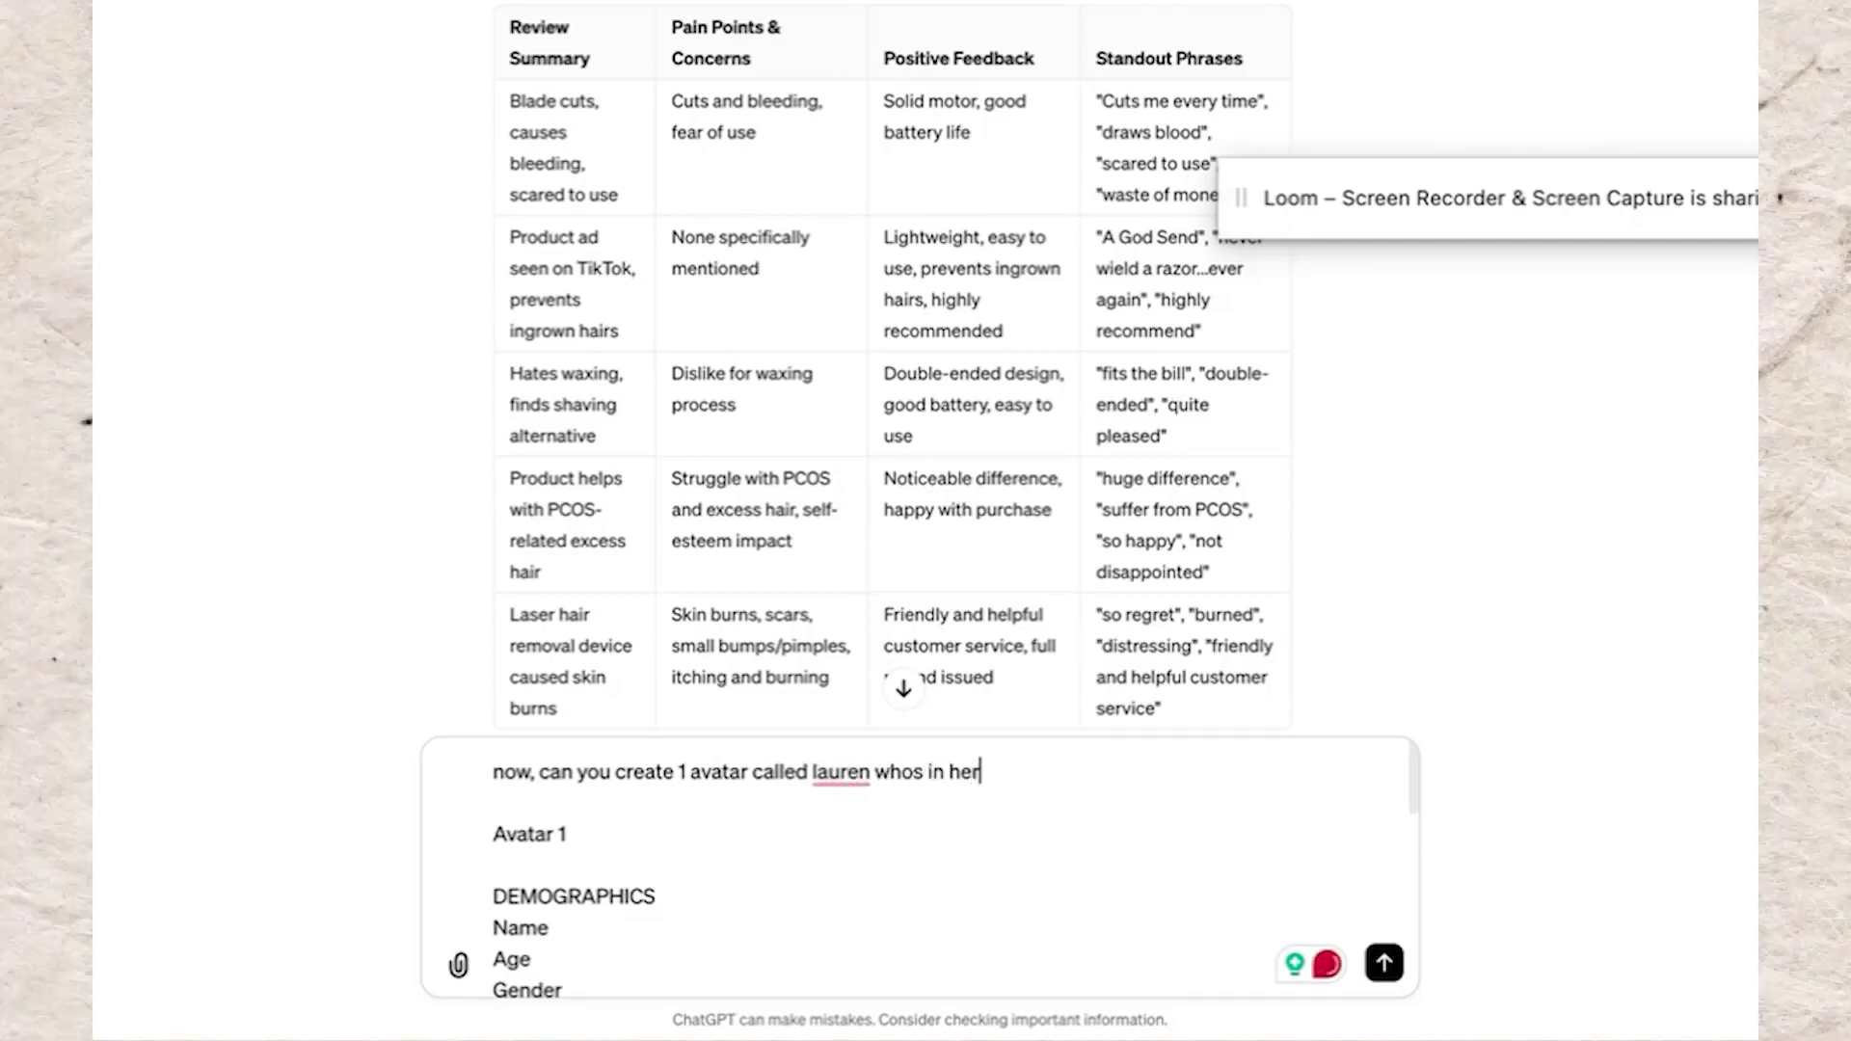
{"action": "type", "text": "mid 20"}
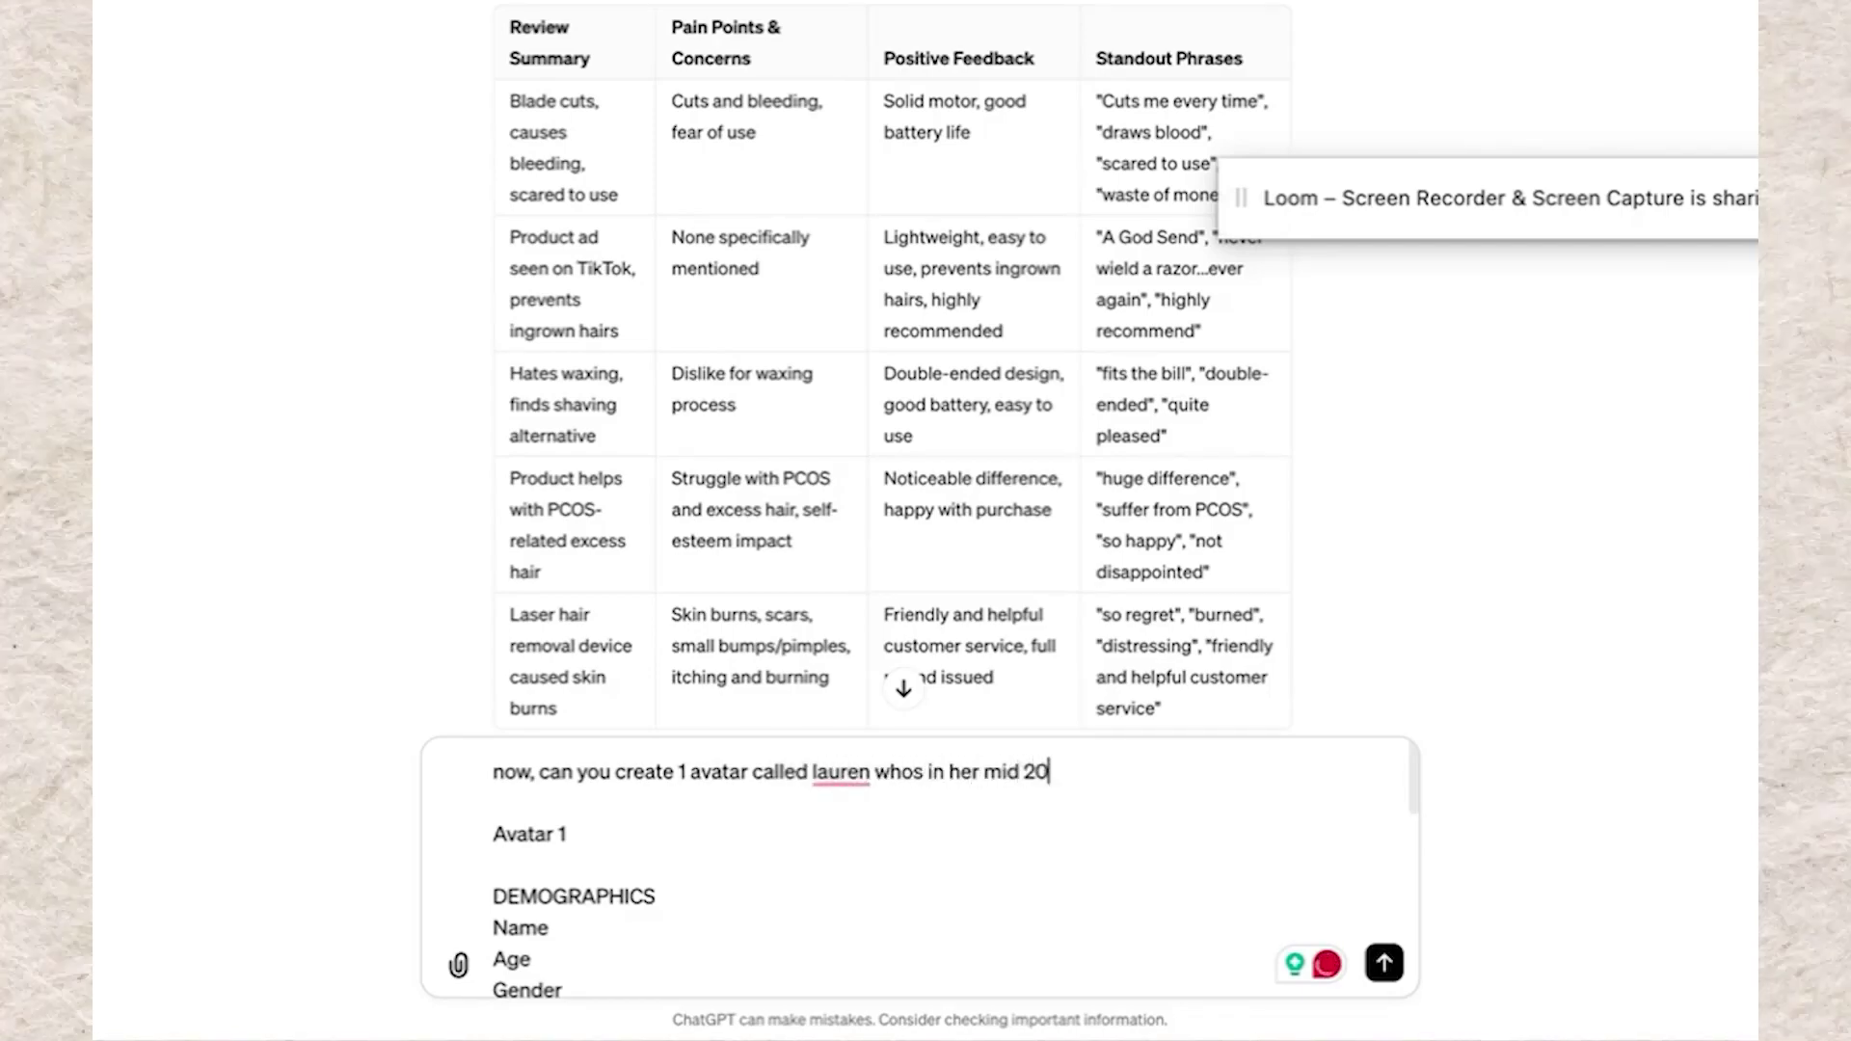
{"action": "type", "text": "s and cares about "}
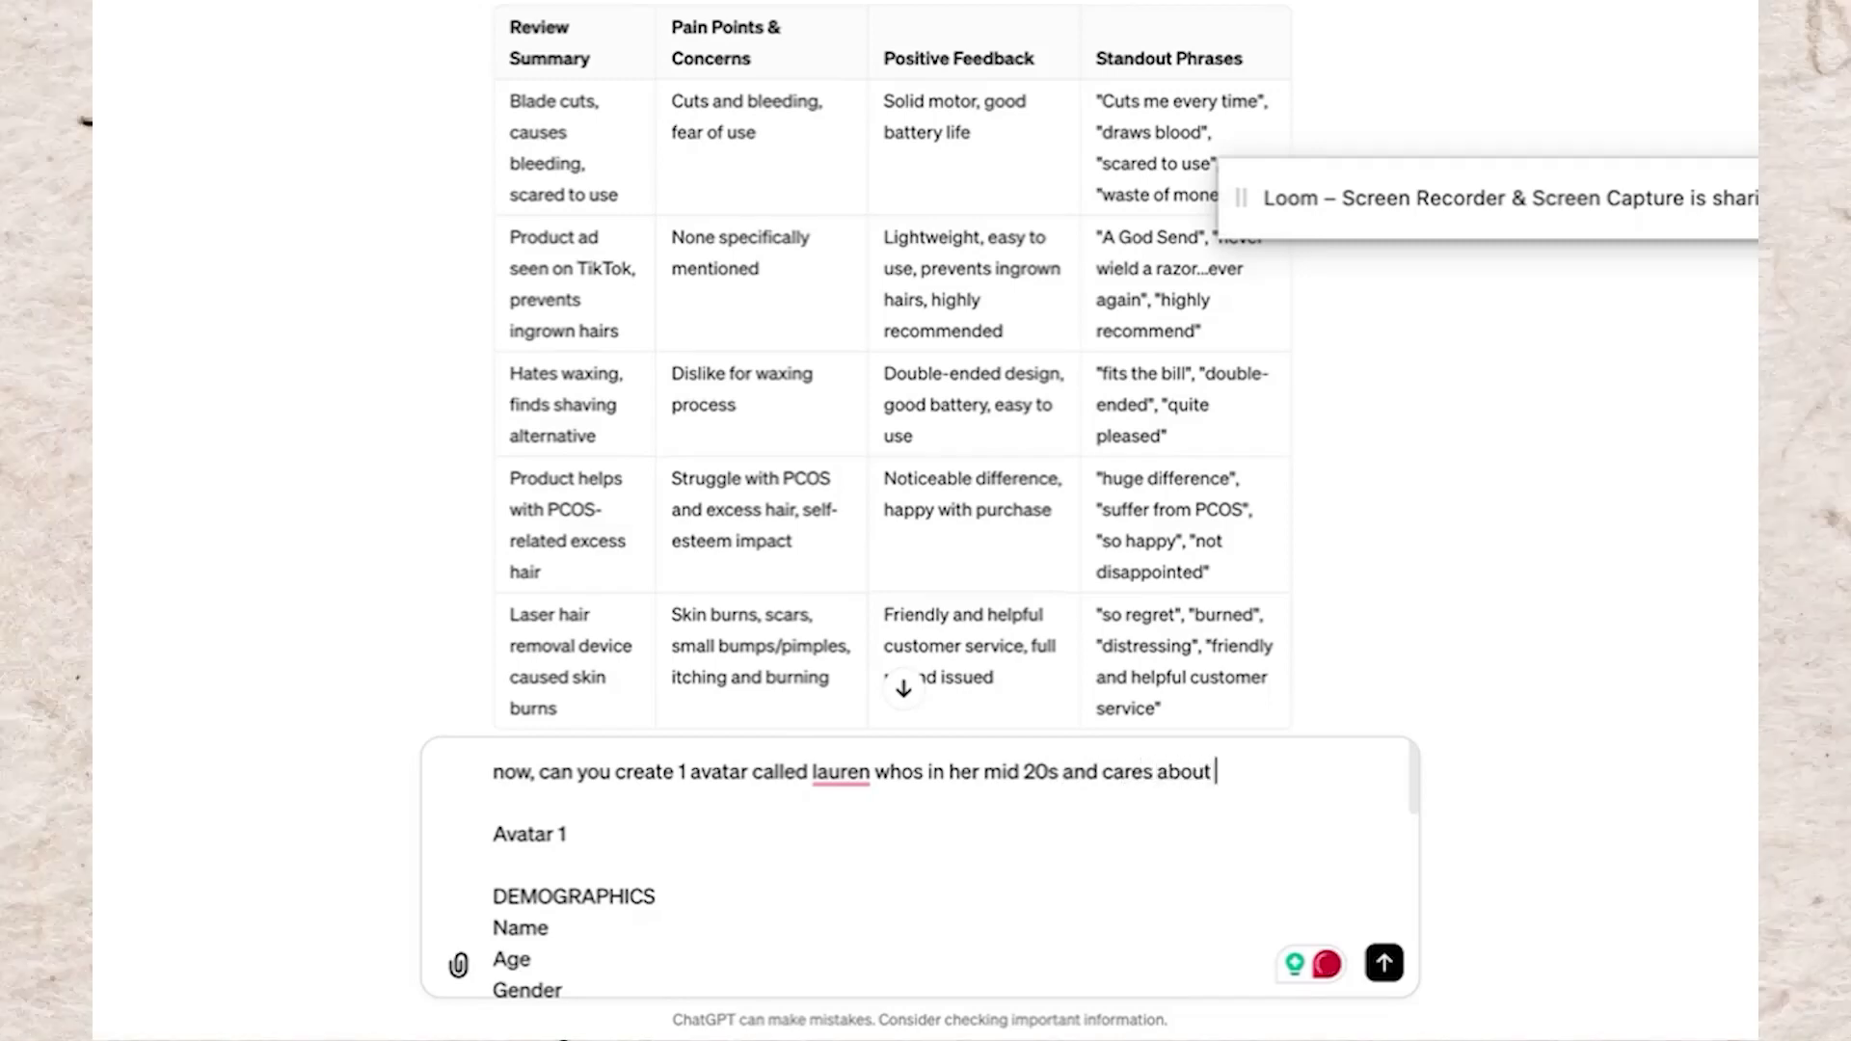
{"action": "type", "text": "ae"}
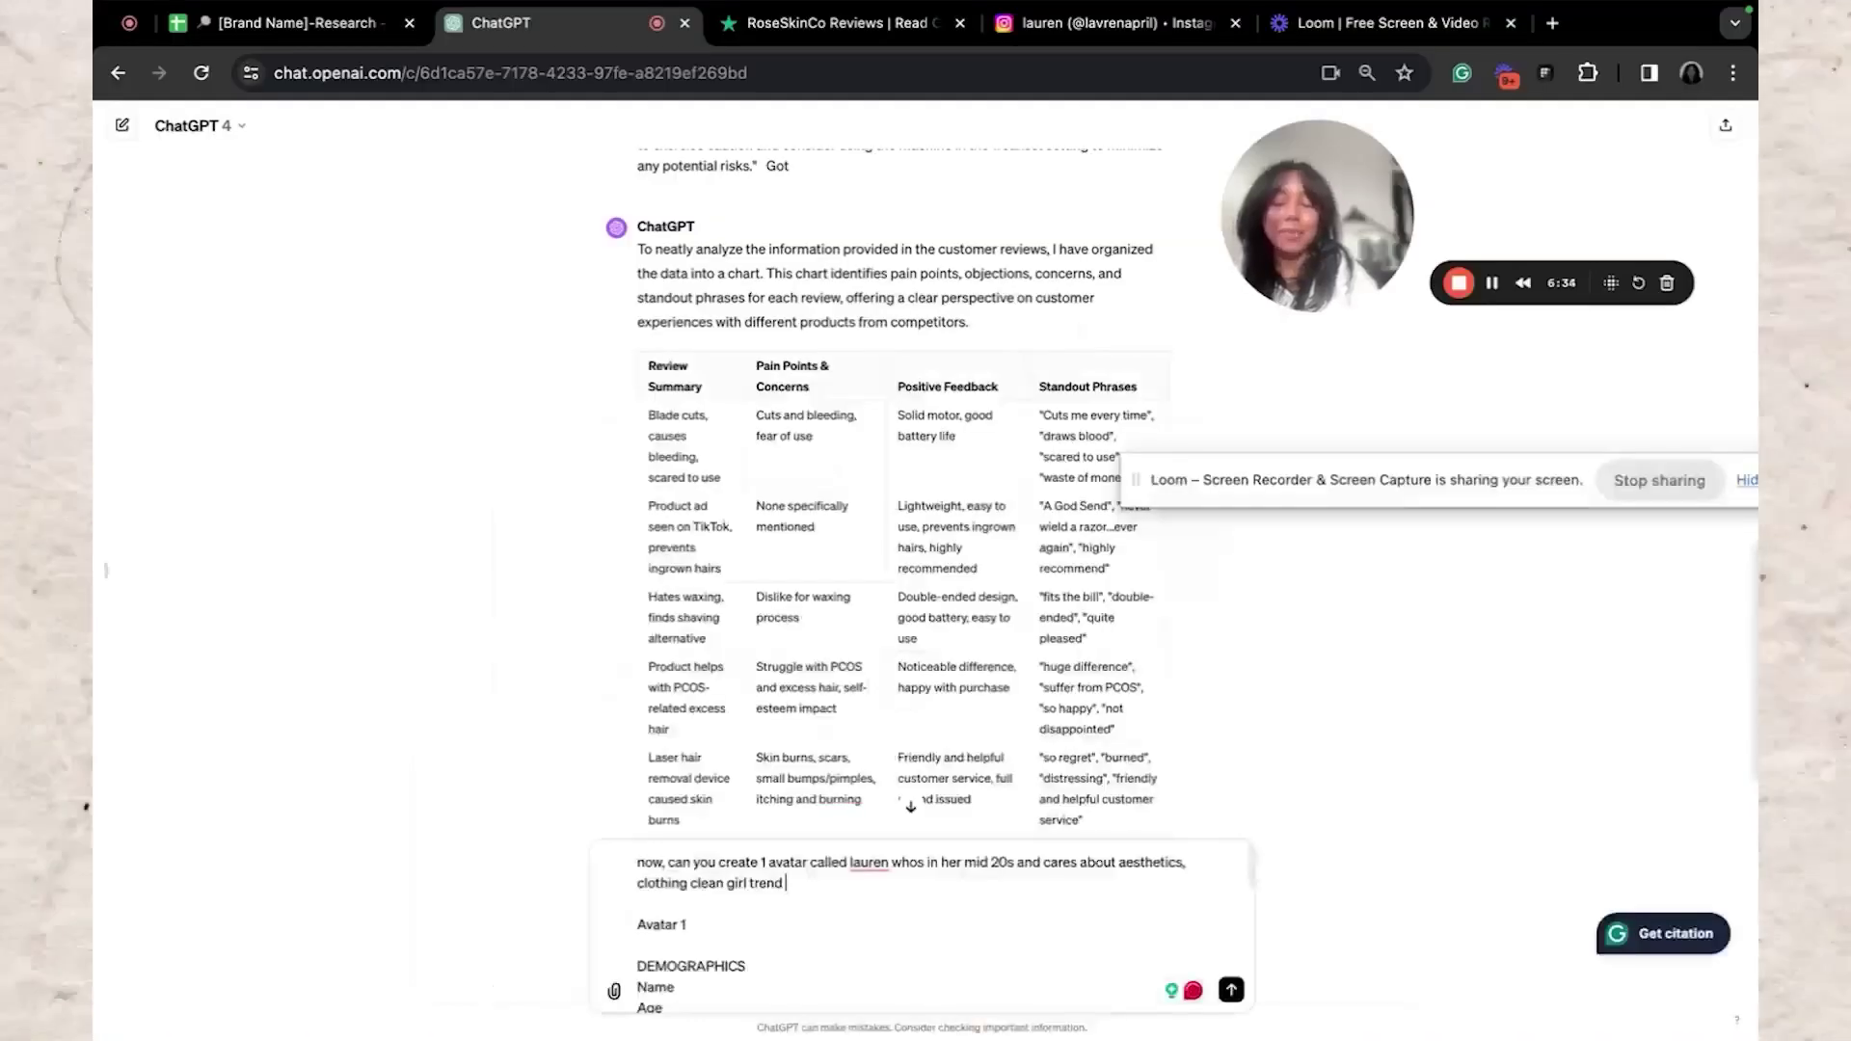
Extend the avatar description with "and loves to try new innovative beauty products"
{"action": "type", "text": "and "}
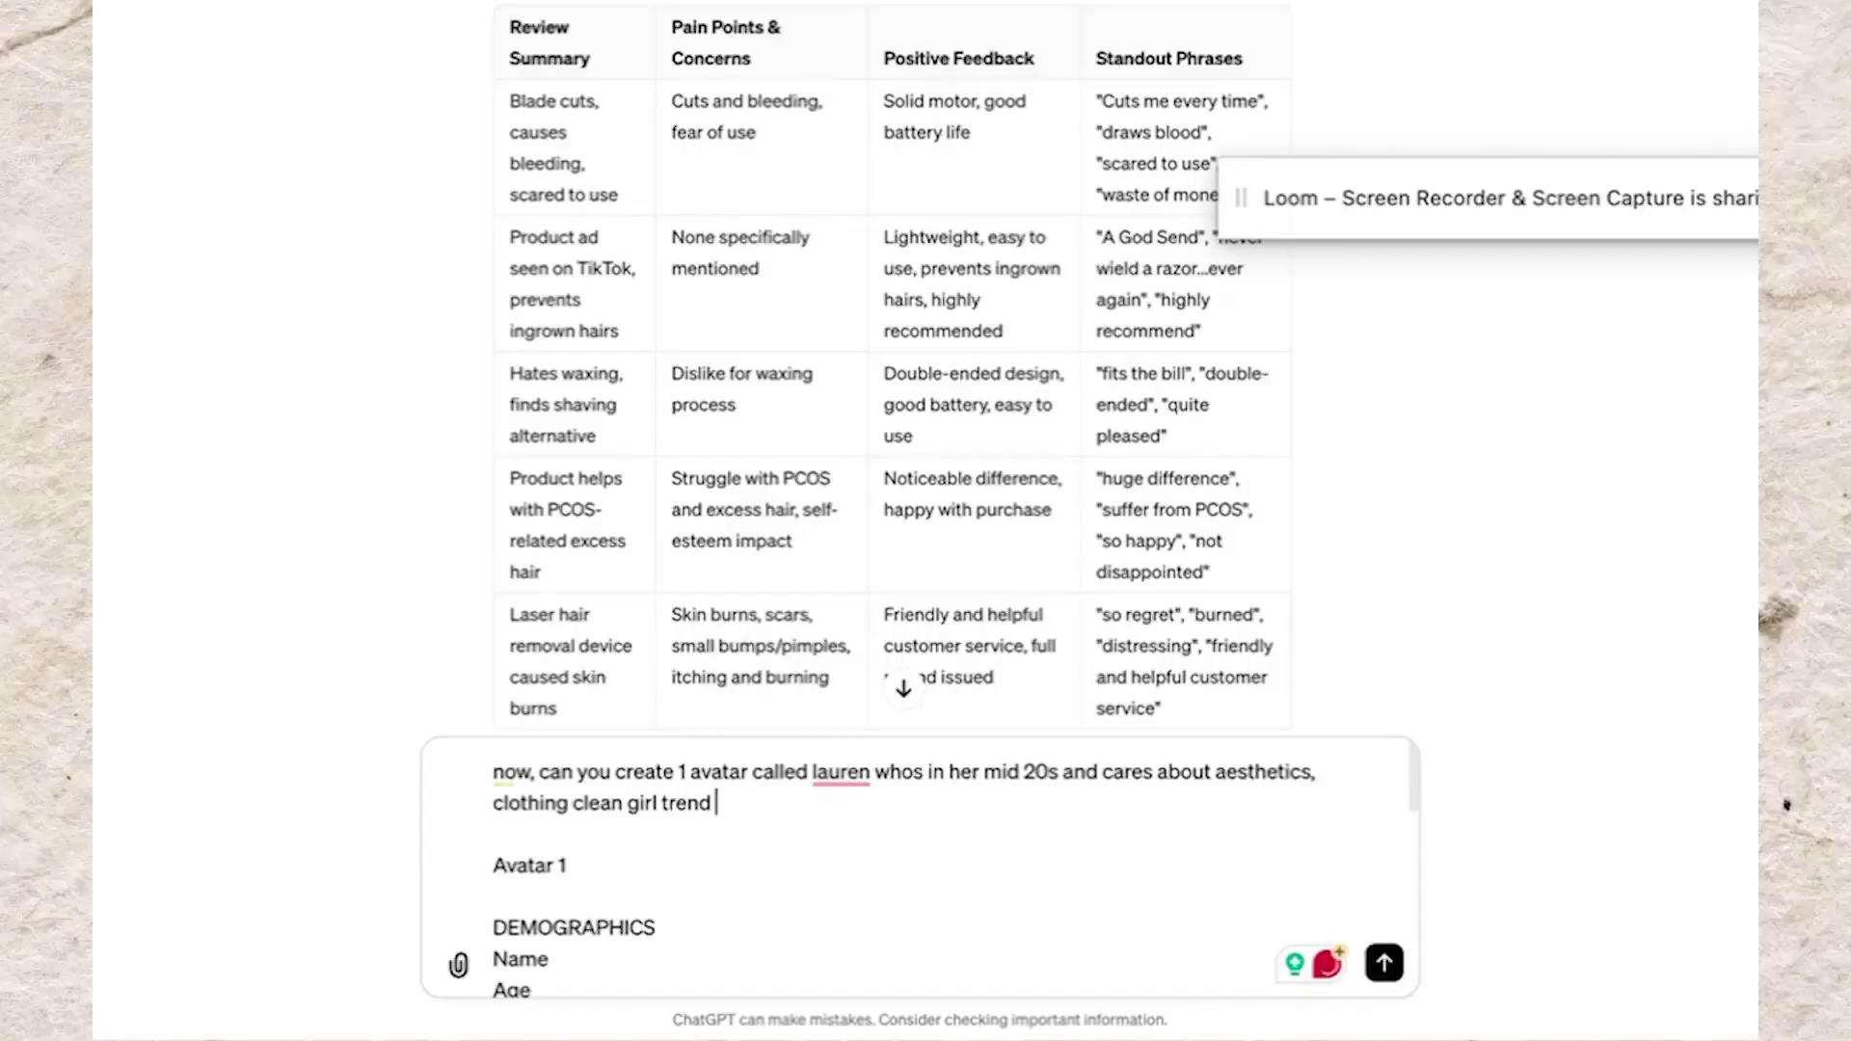
{"action": "type", "text": "loves to"}
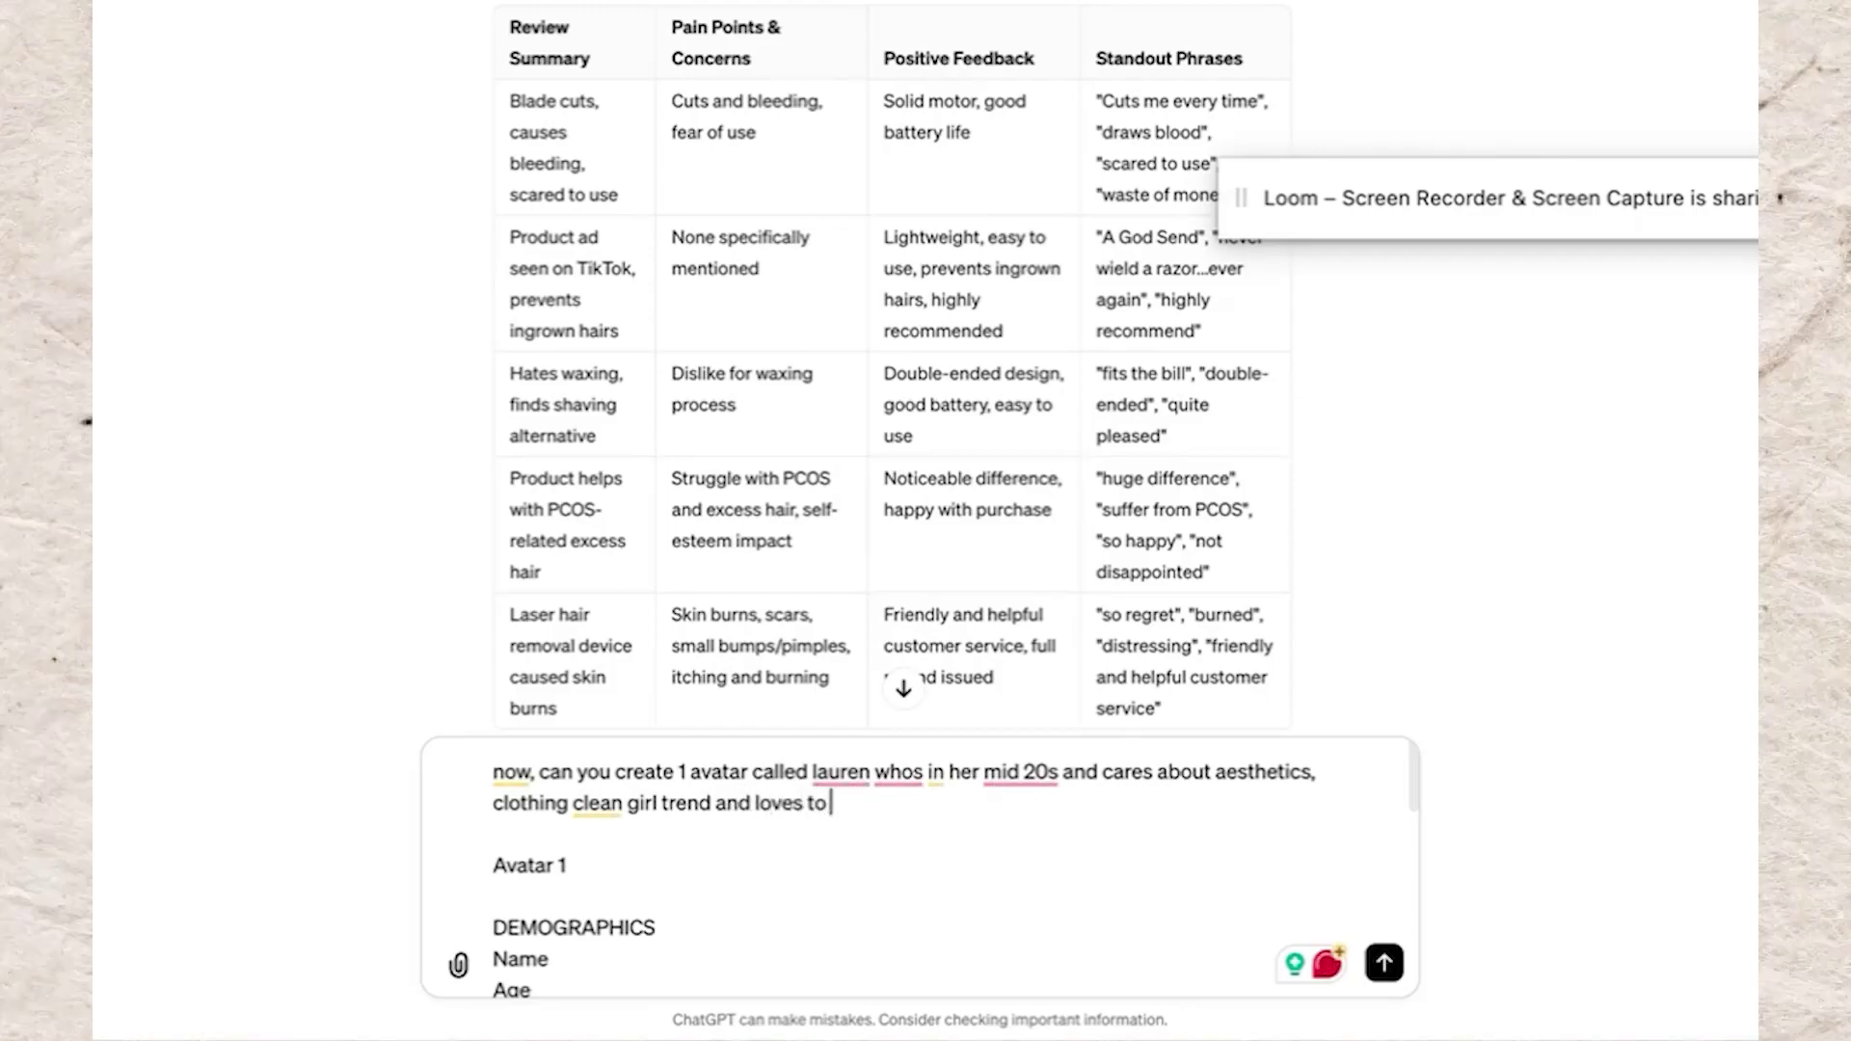
{"action": "type", "text": " try new innov"}
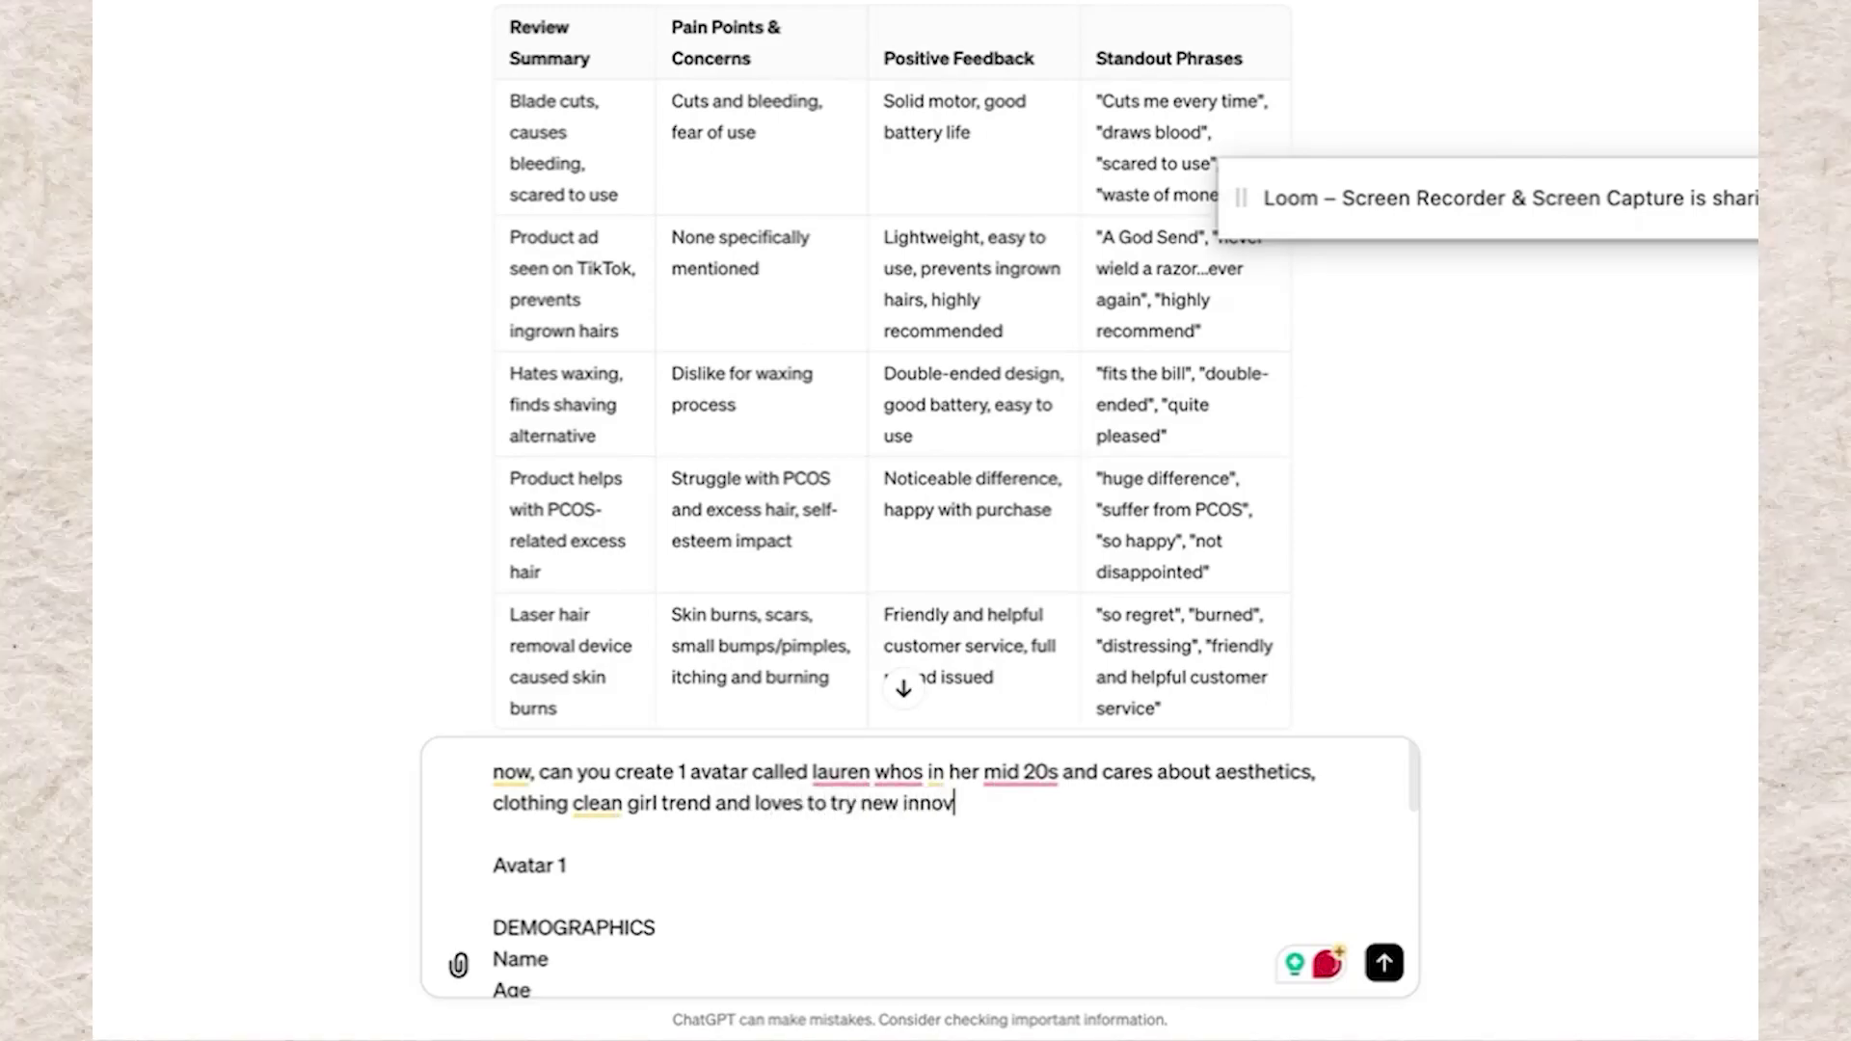
{"action": "type", "text": "ative beauty pr"}
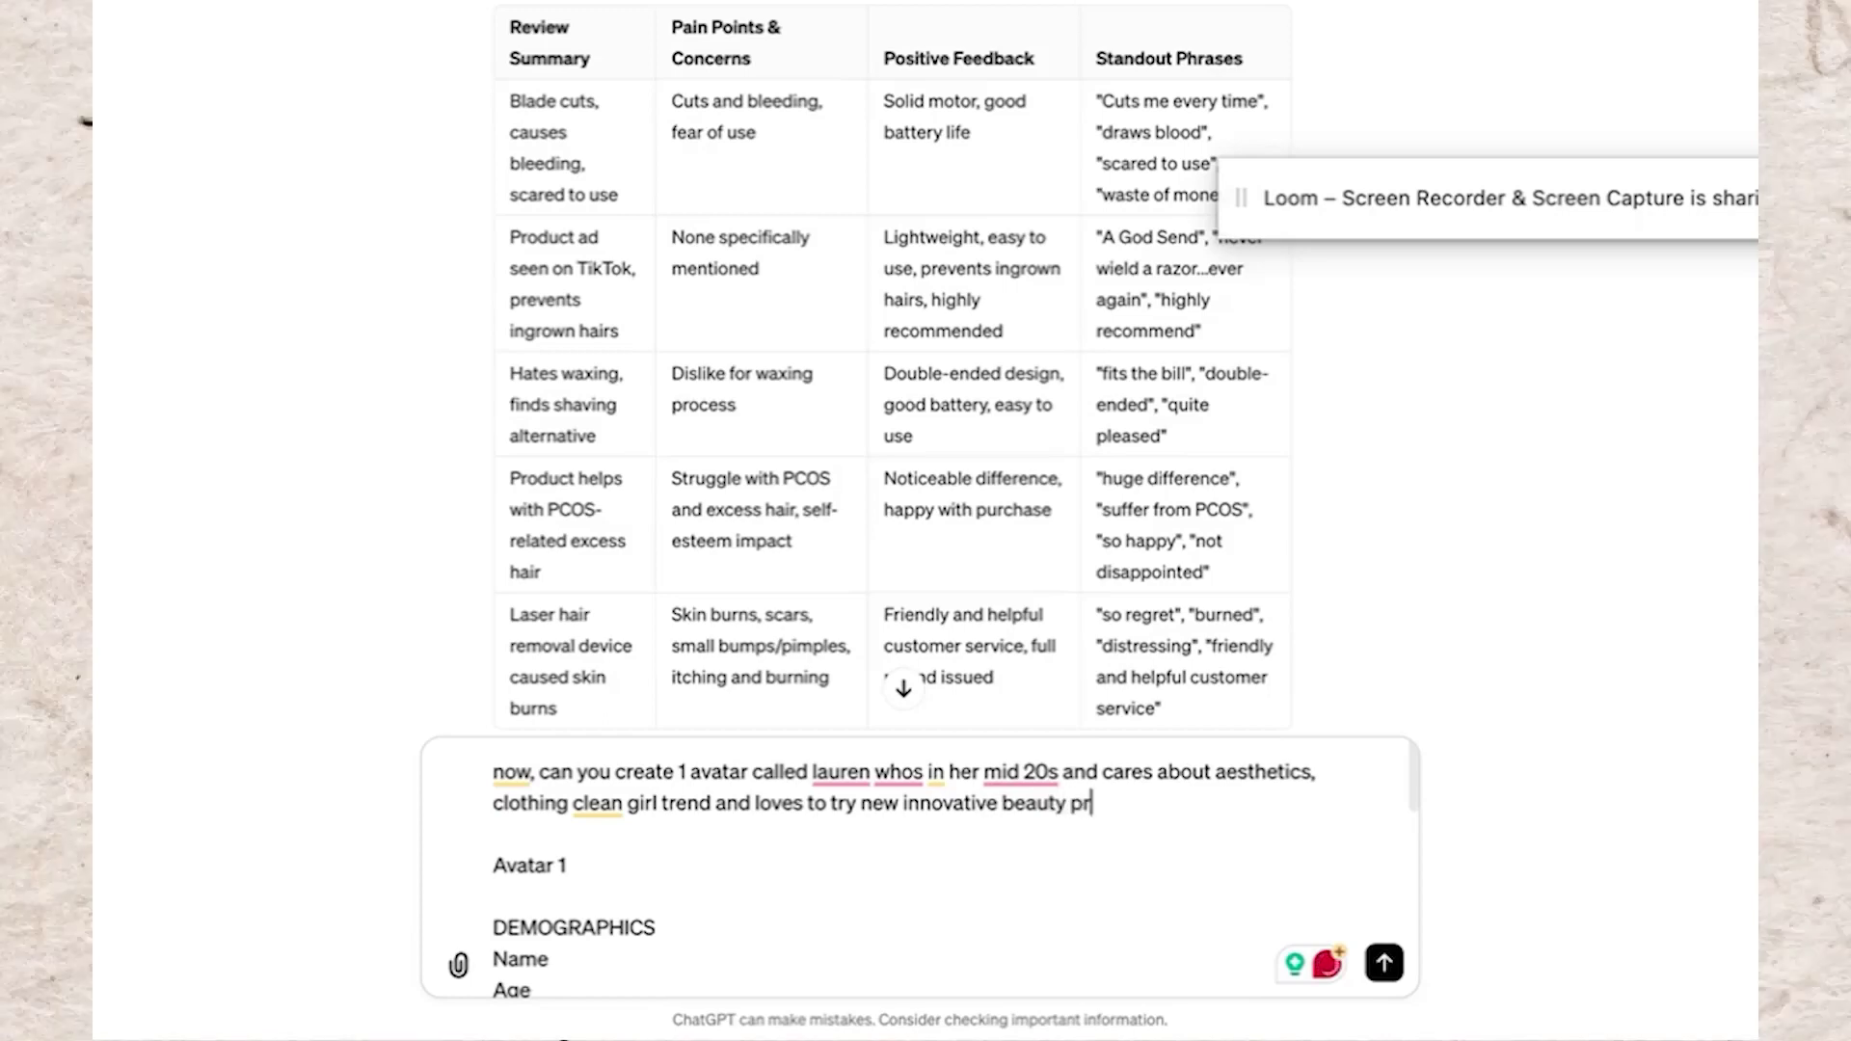
{"action": "type", "text": "oducts by fill"}
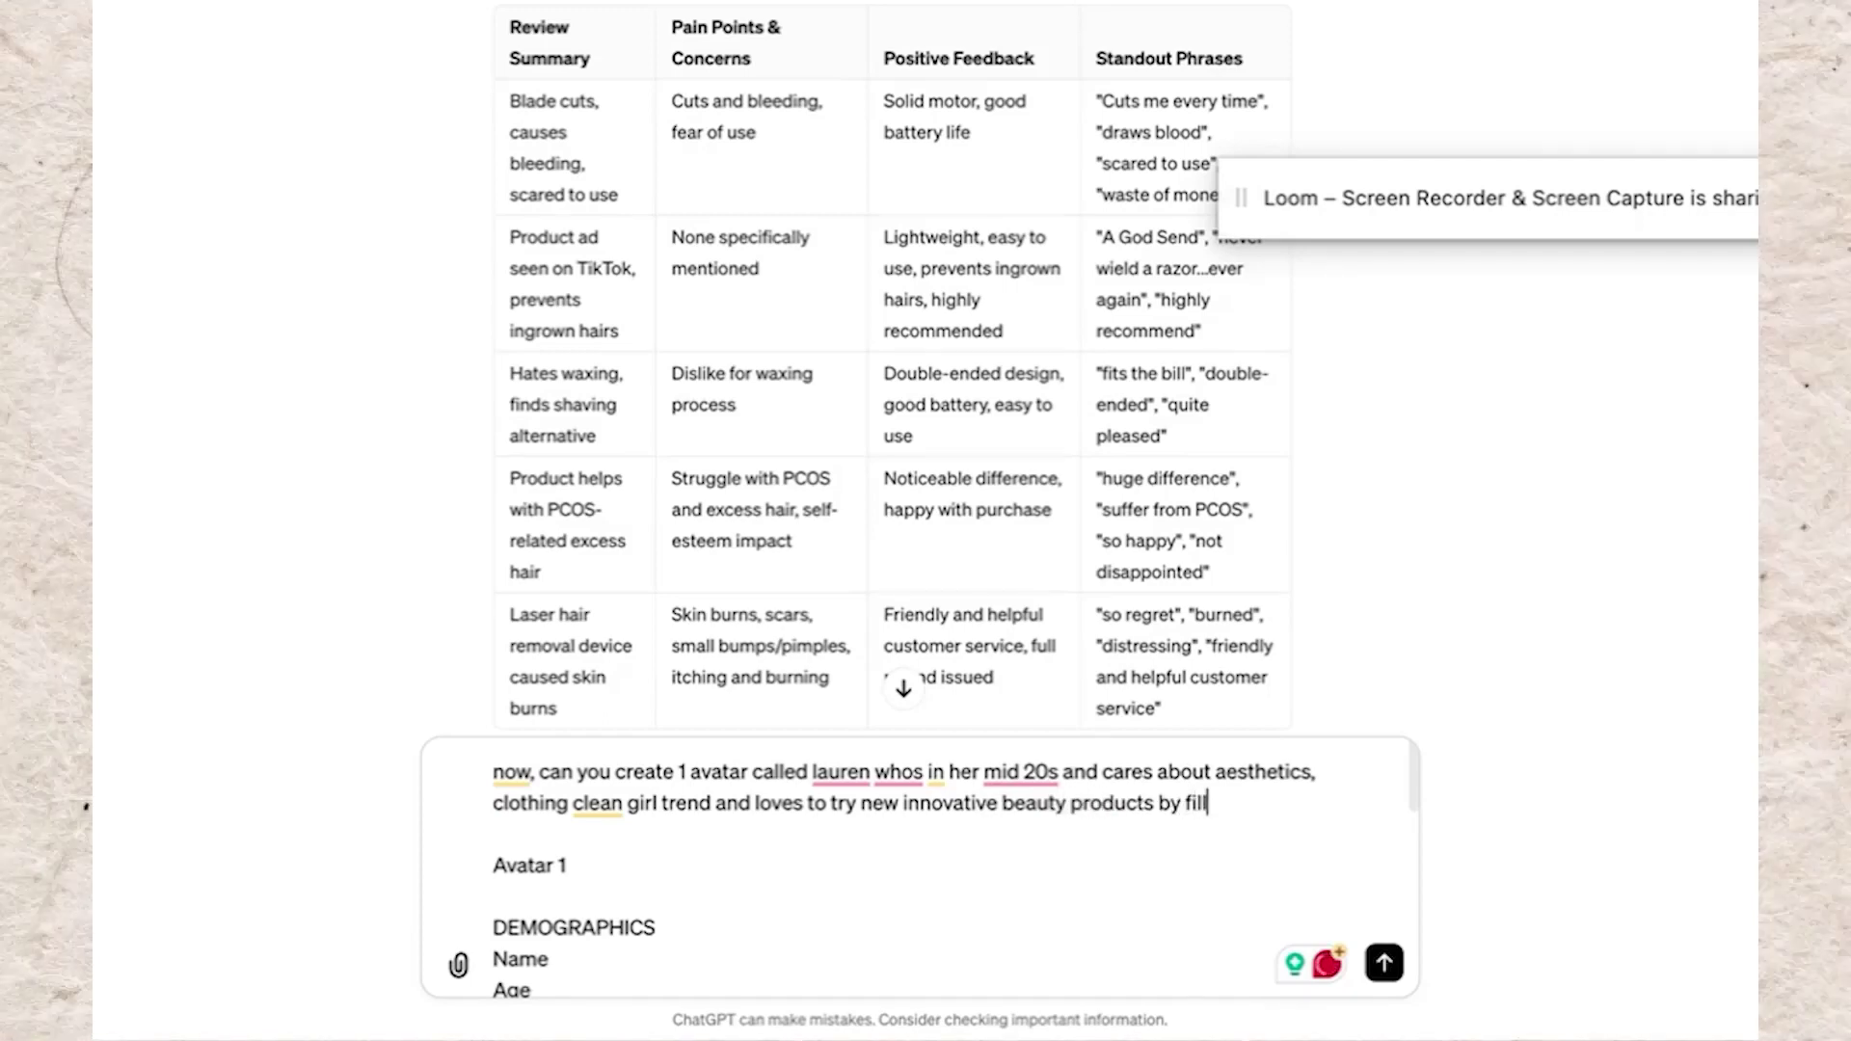
Request "filling out the information in as much detail as possible in a neat chart" and submit the prompt
{"action": "type", "text": "ing out the informati"}
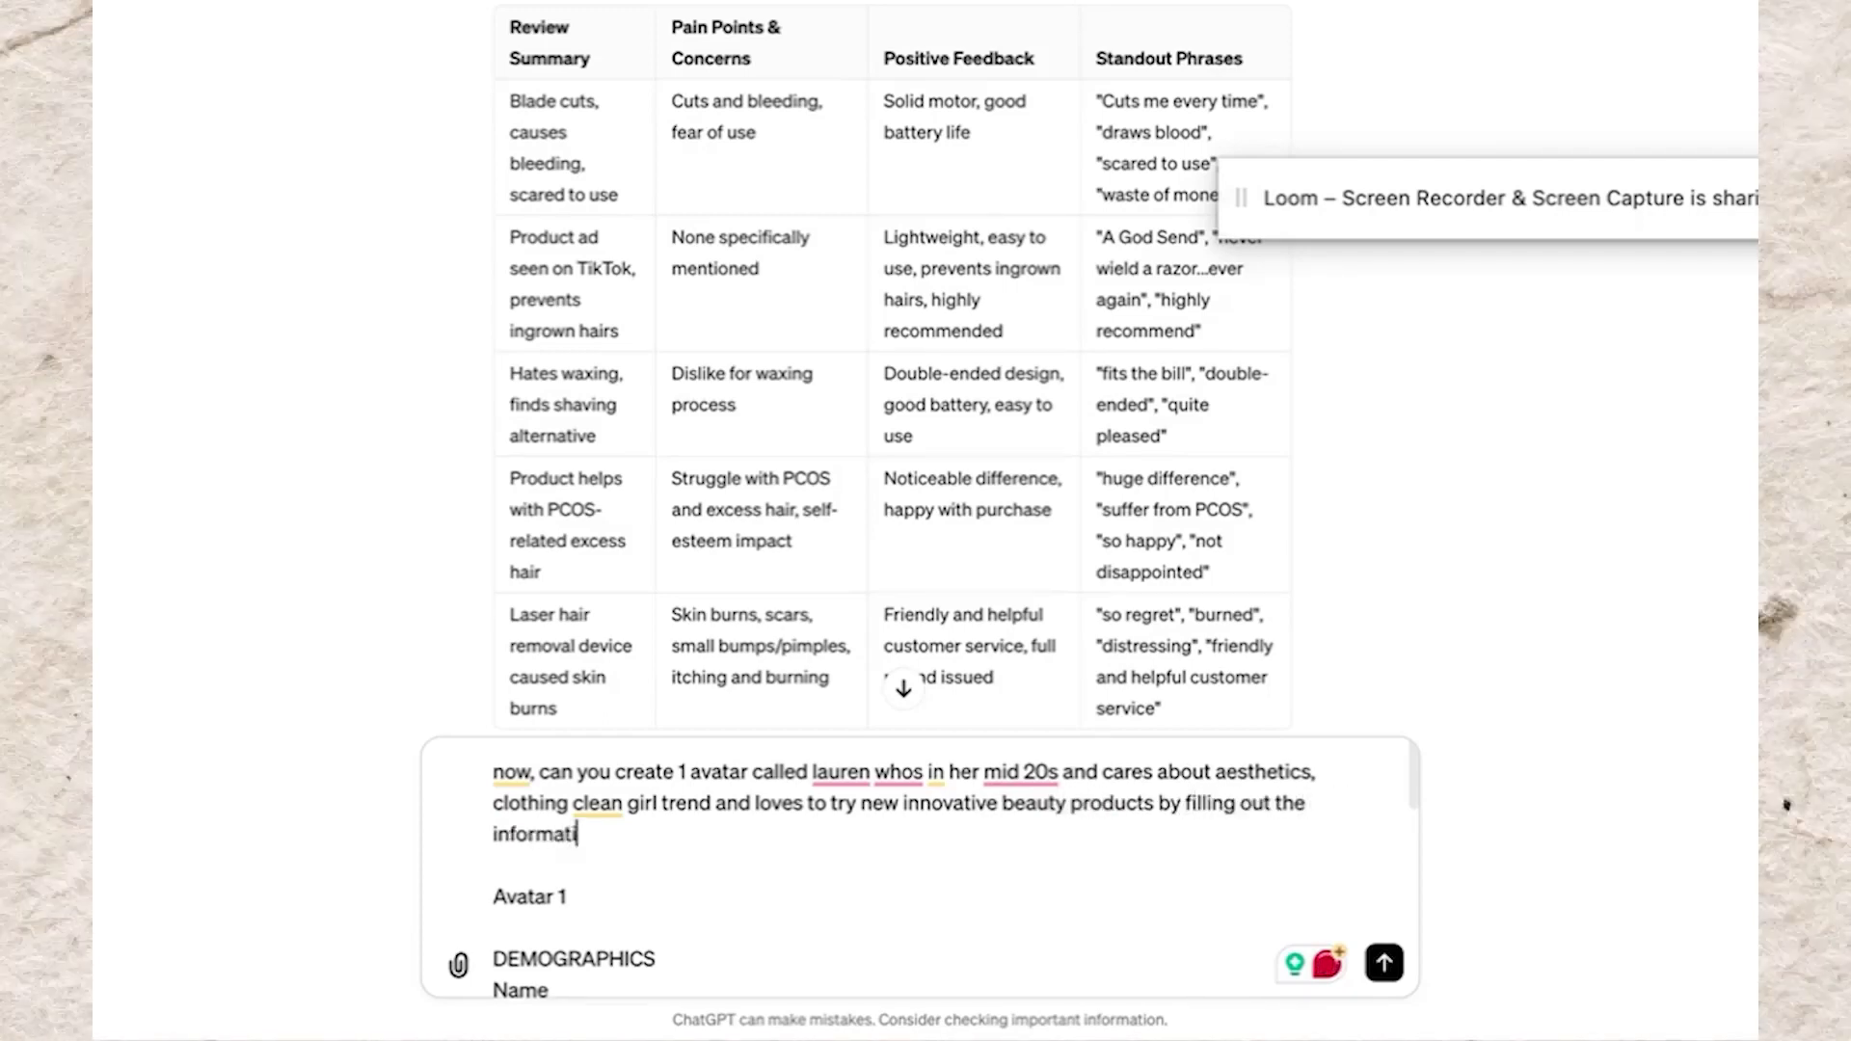
{"action": "type", "text": "on in as much detail as possi"}
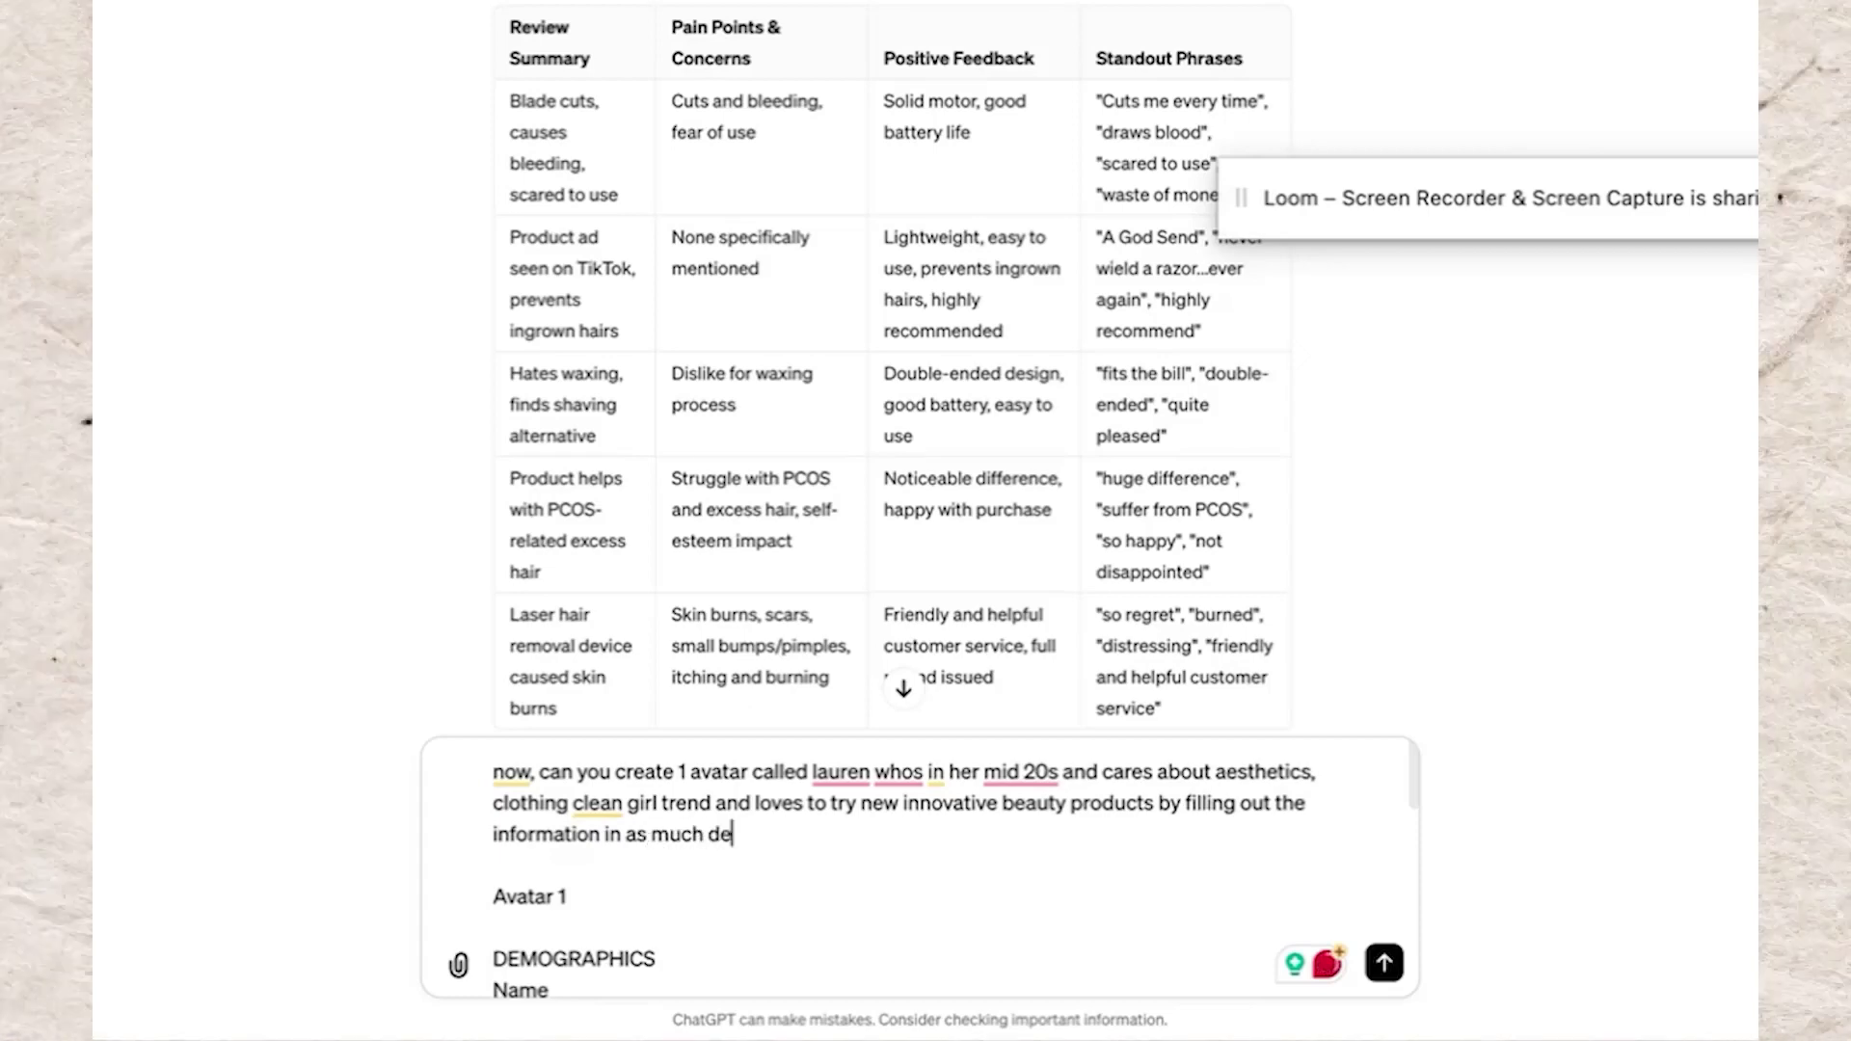
{"action": "type", "text": "ble "}
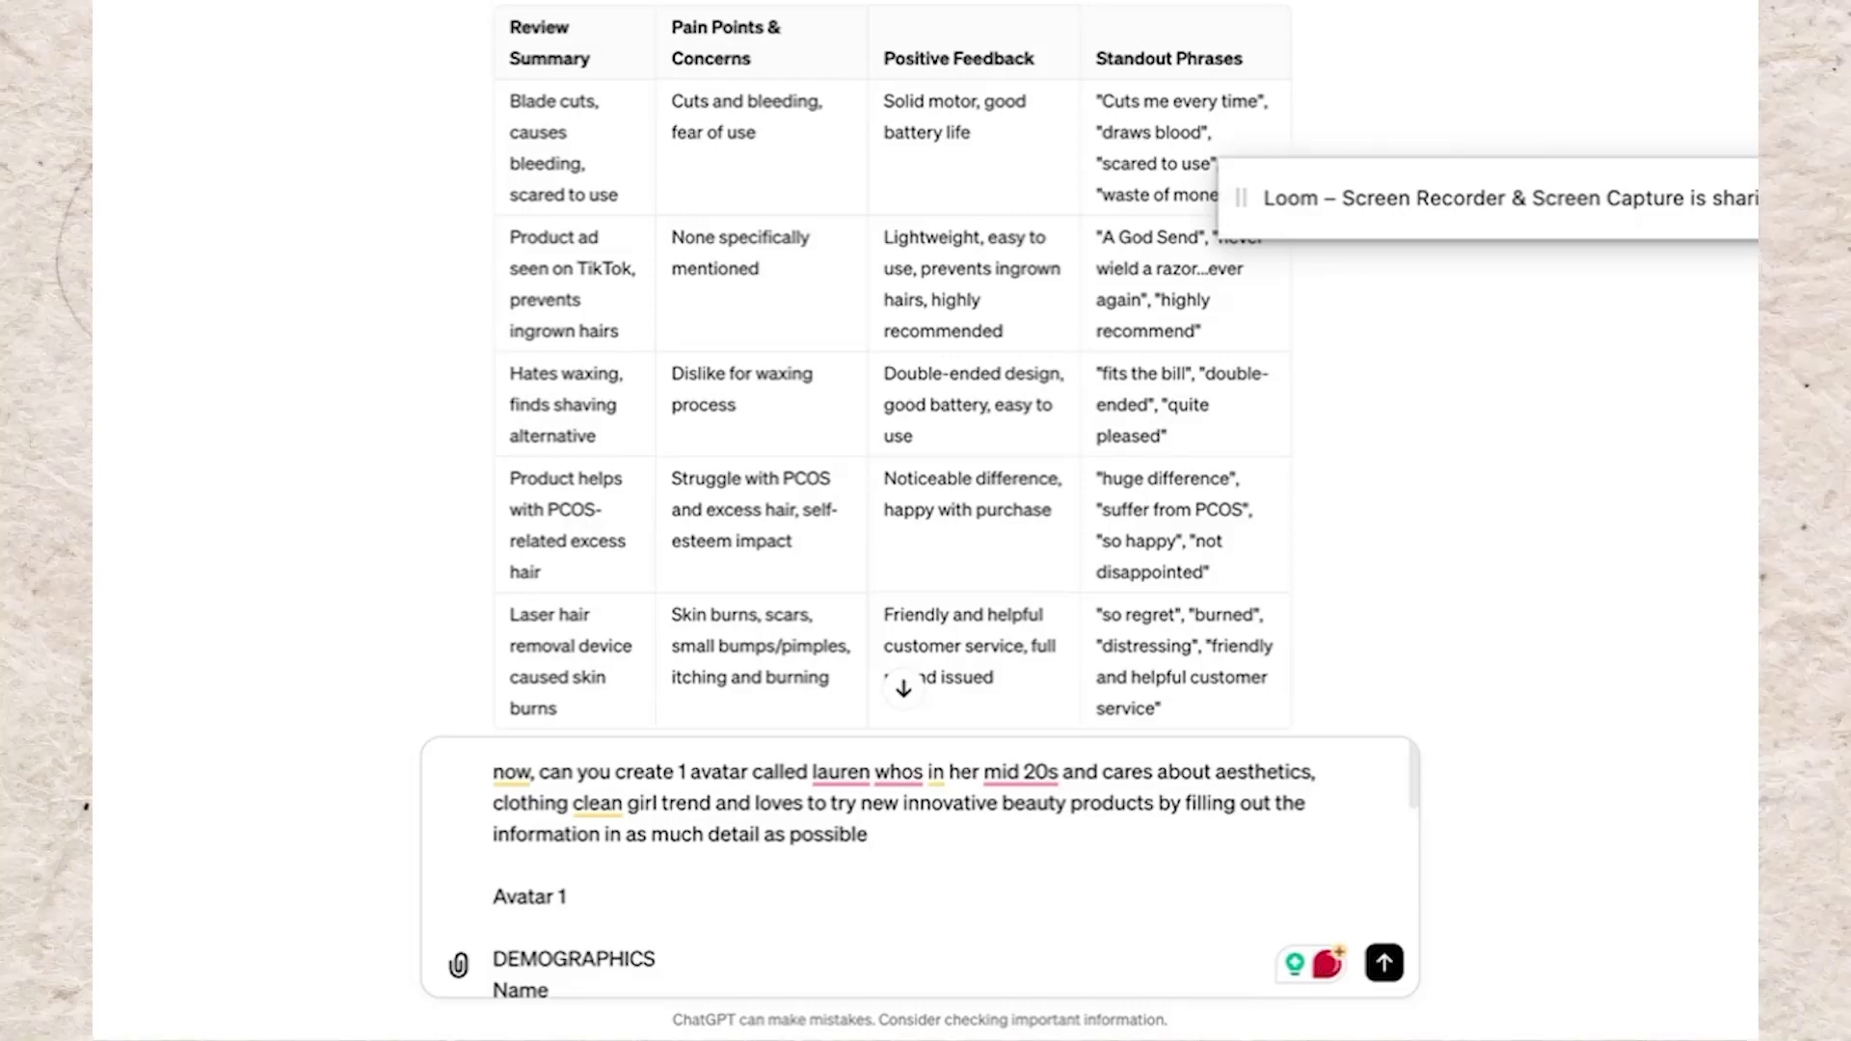
{"action": "type", "text": "in a neat chart"}
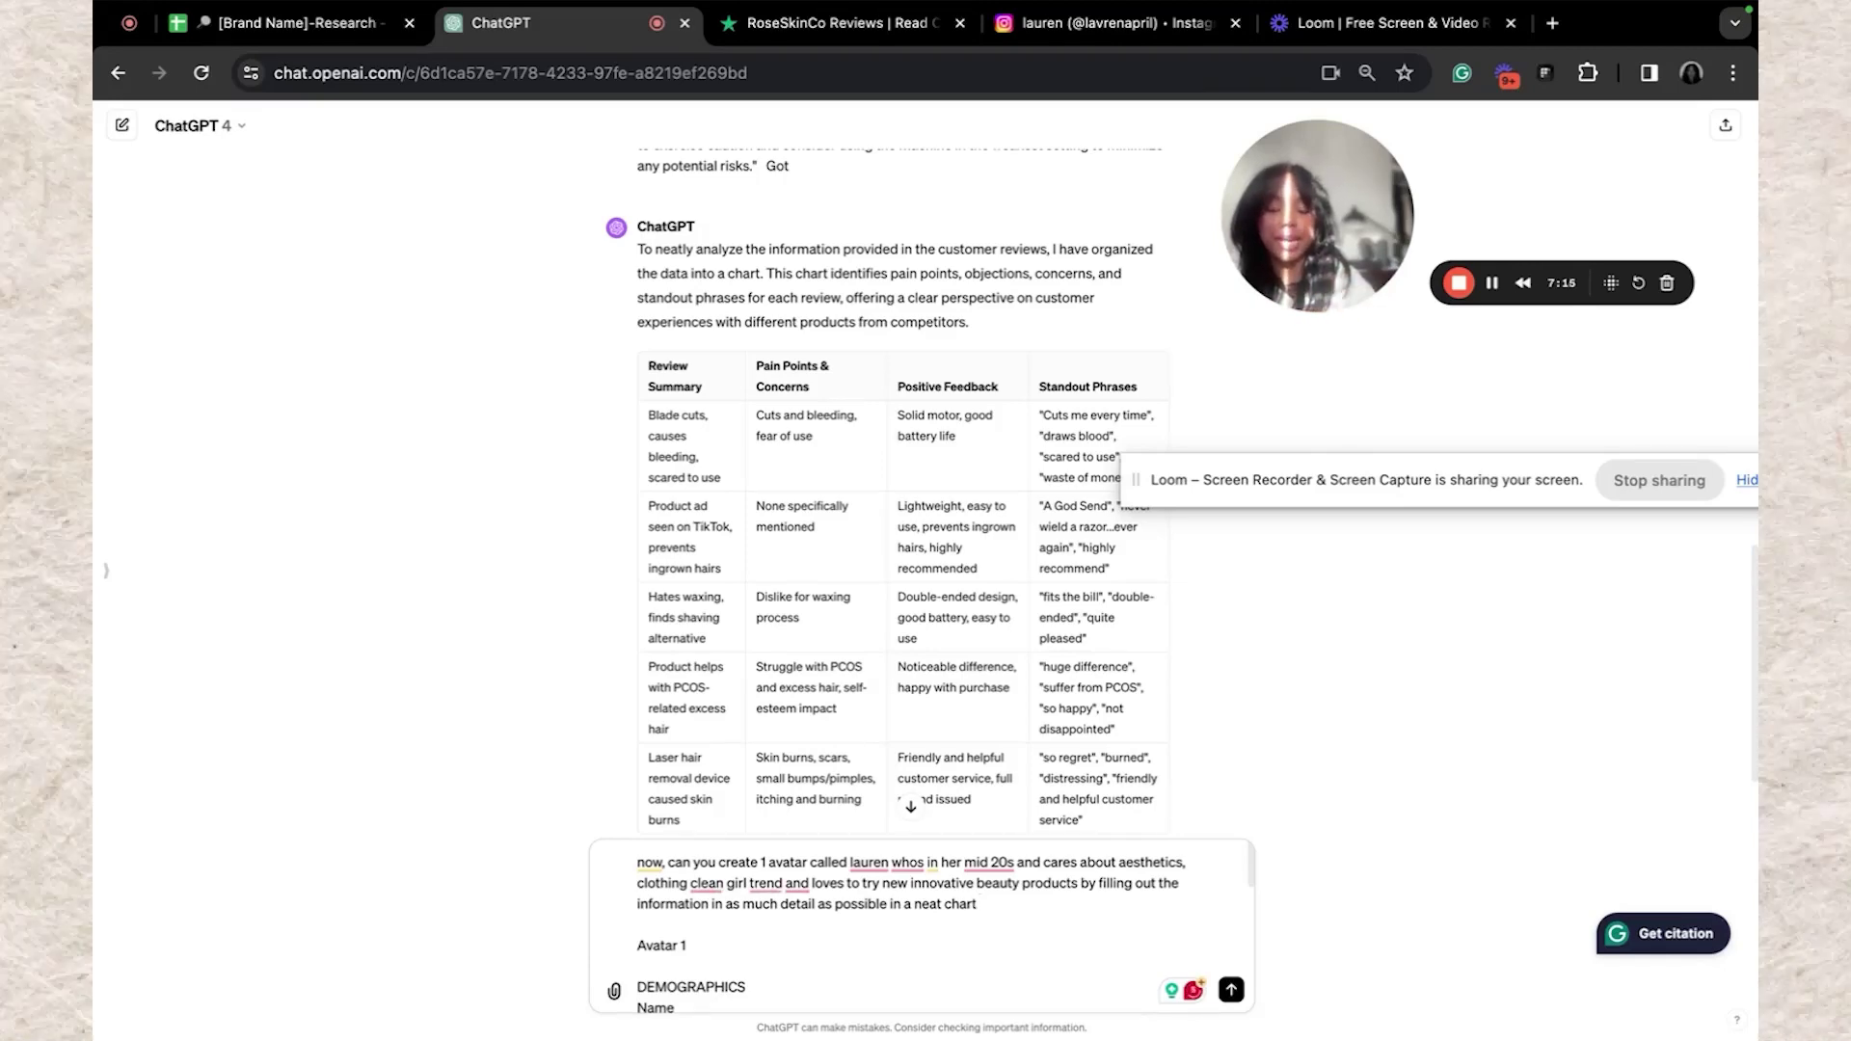
{"action": "key", "text": "Return"}
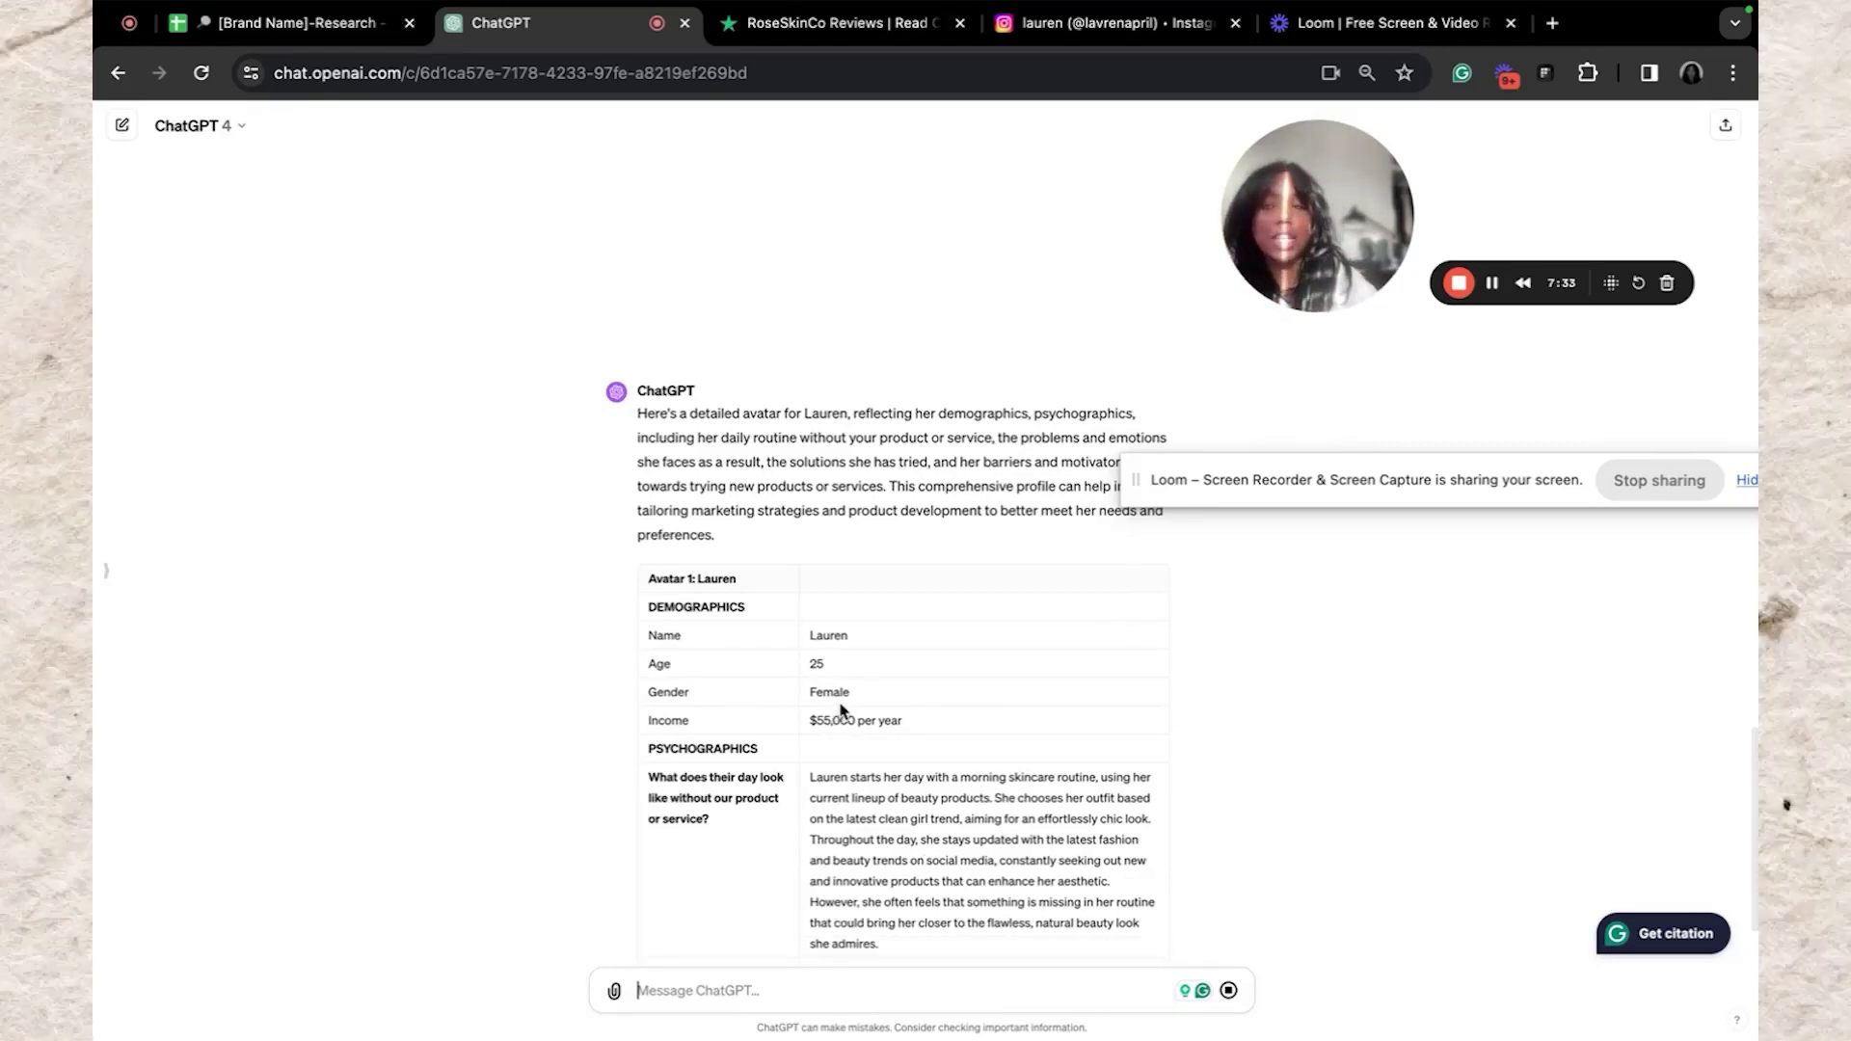
Review the submitted template questions and the generated avatar chart, covering demographics, psychographics, barriers and motivators
{"action": "key", "text": "alt+shift+p"}
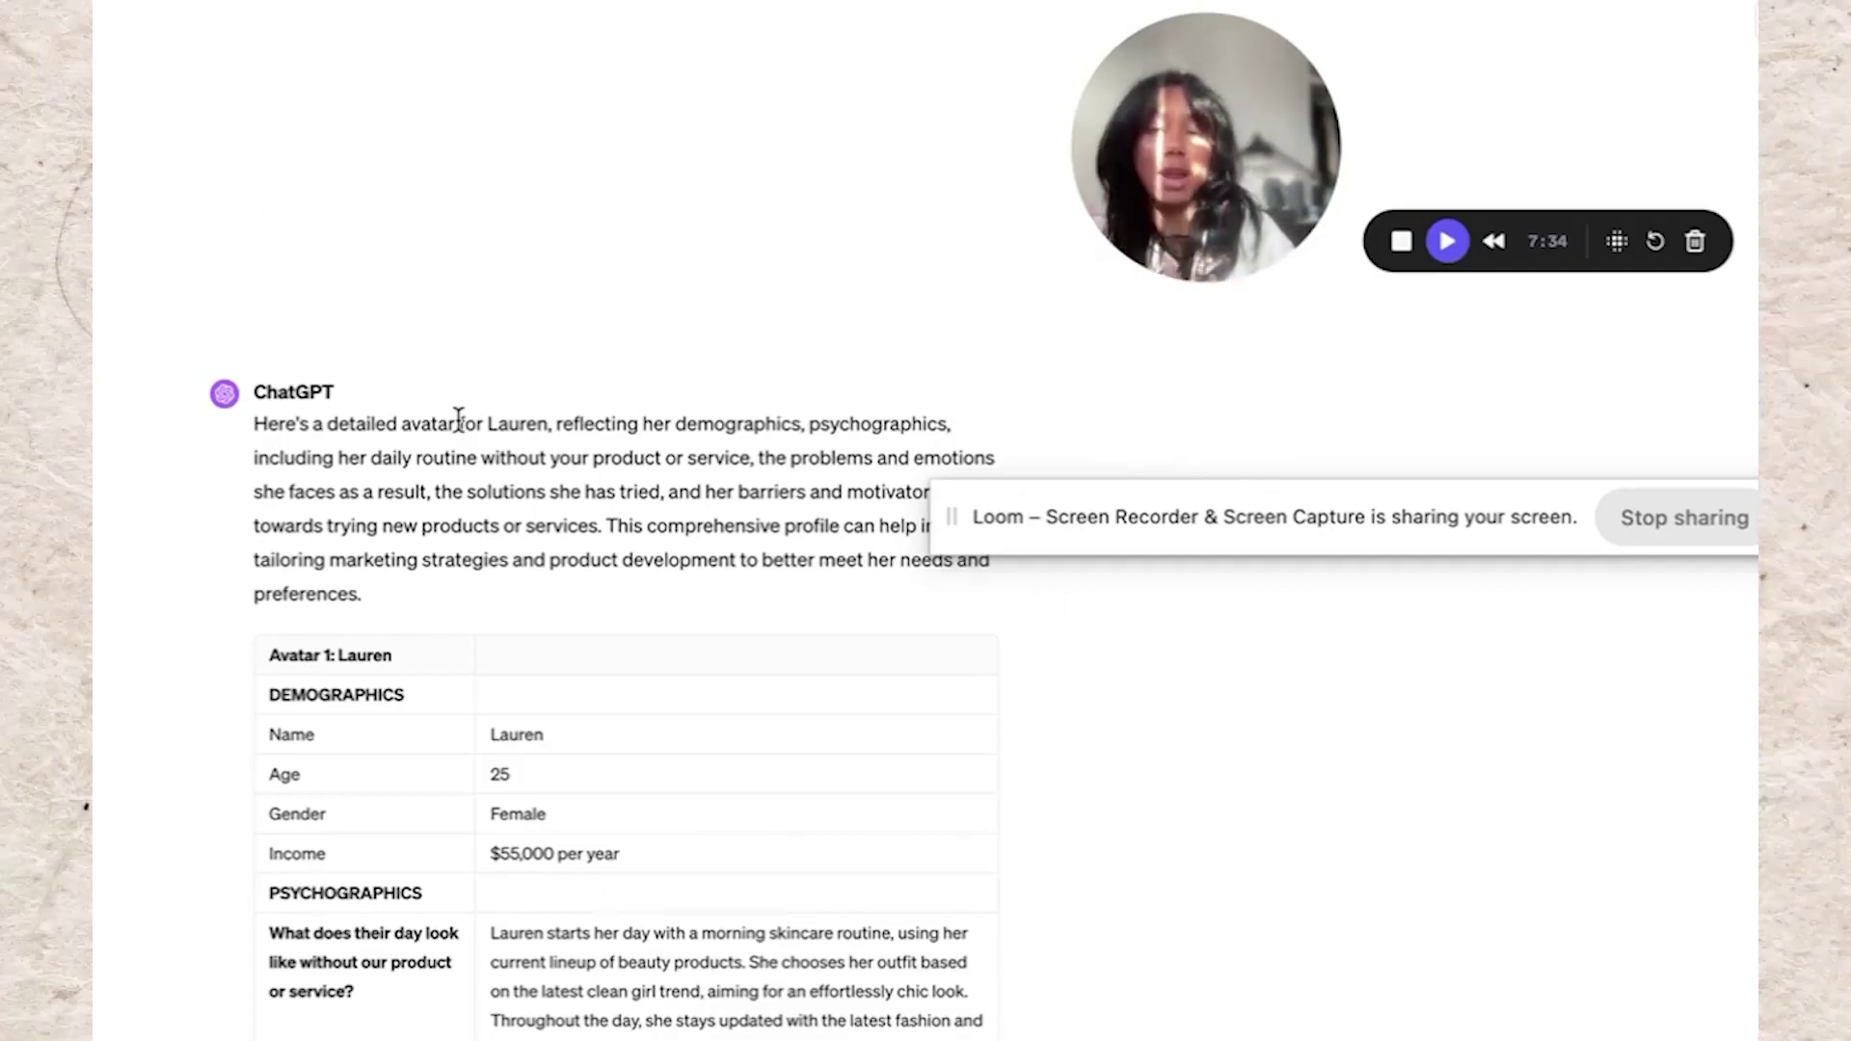
{"action": "scroll", "coordinate": [457, 419], "scroll_direction": "up", "scroll_amount": 2}
{"action": "scroll", "coordinate": [458, 424], "scroll_direction": "up", "scroll_amount": 2}
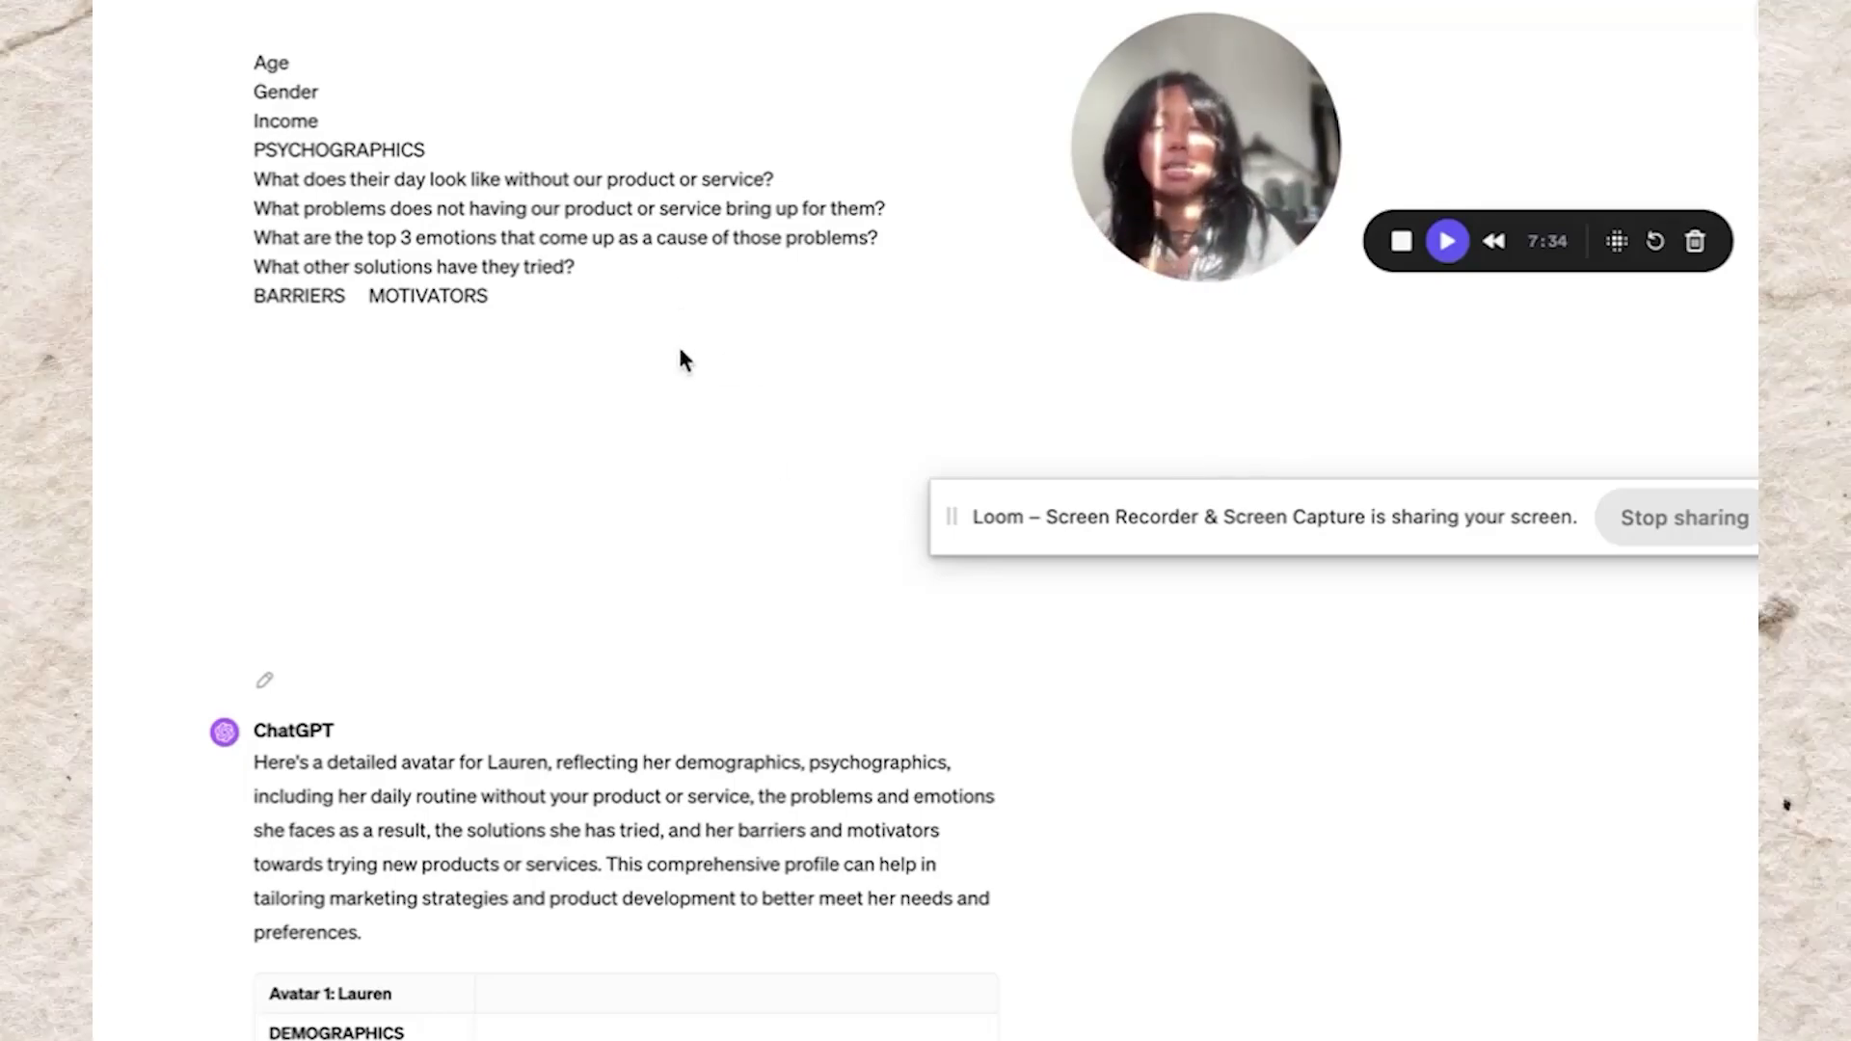
{"action": "scroll", "coordinate": [681, 359], "scroll_direction": "down", "scroll_amount": 10}
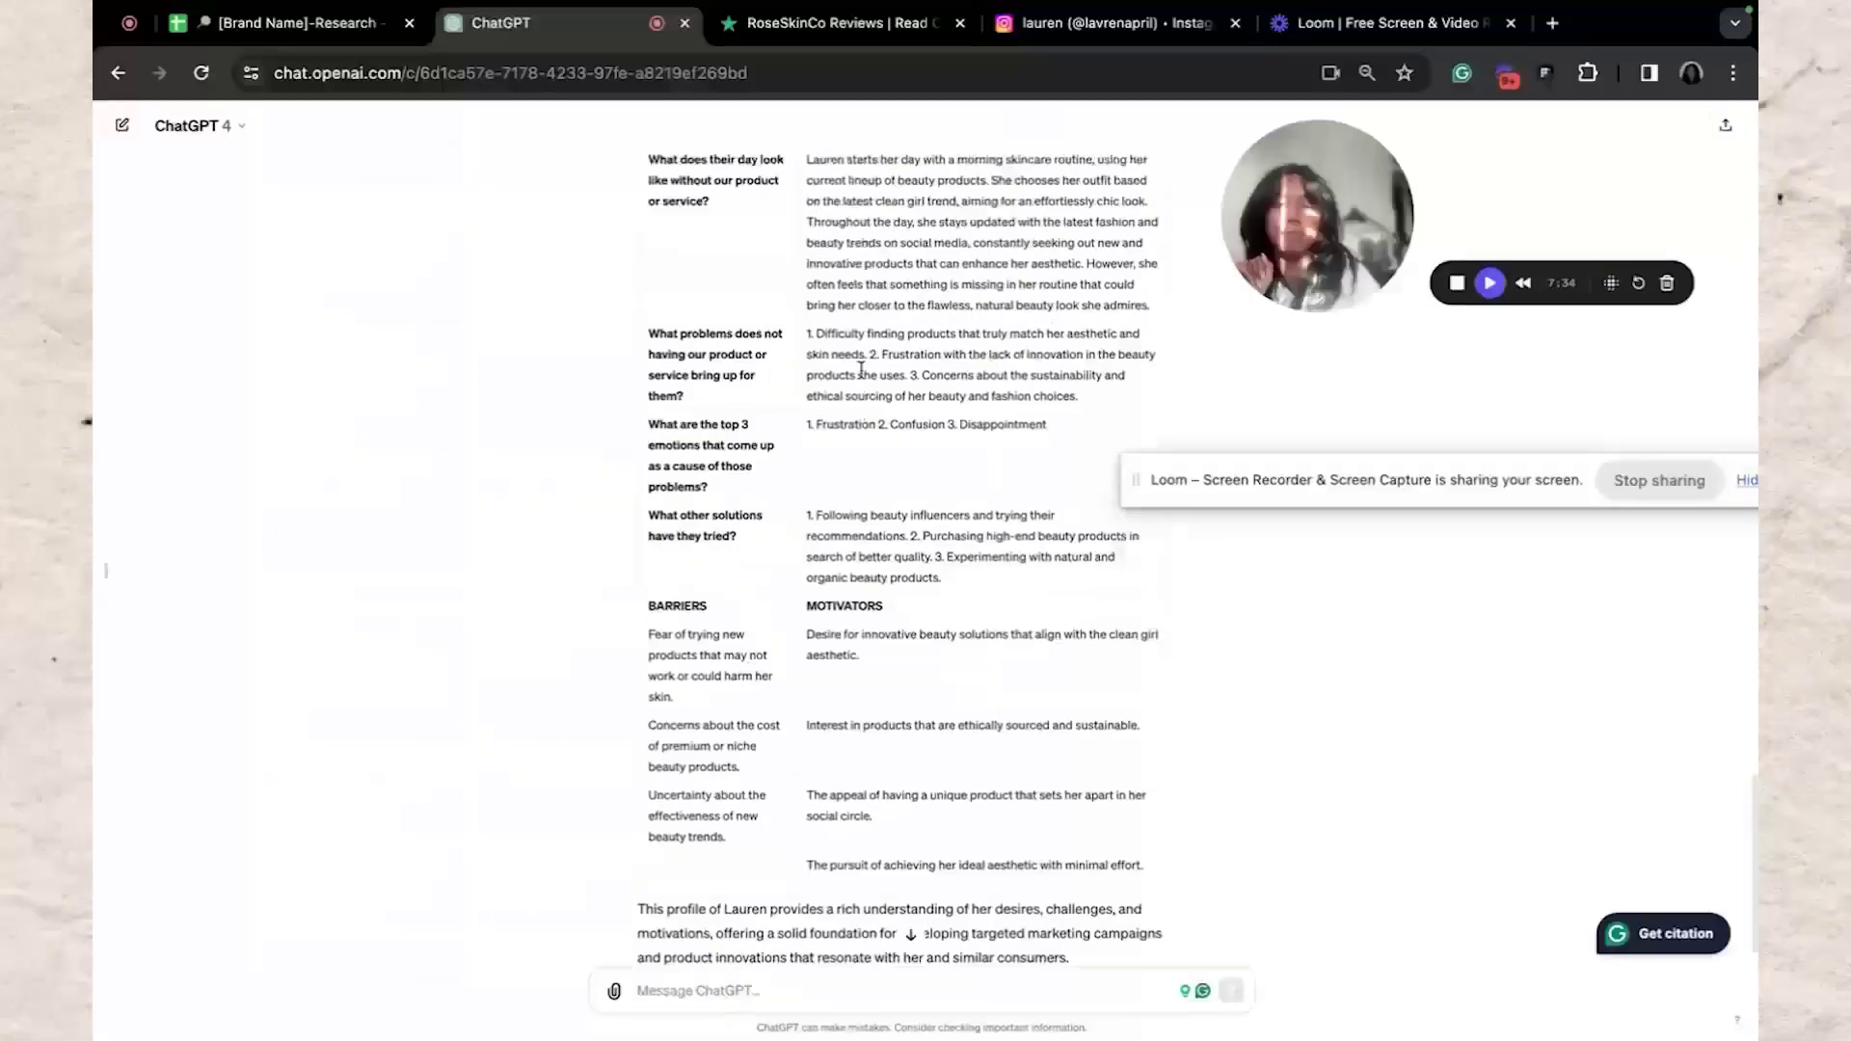
{"action": "scroll", "coordinate": [861, 374], "scroll_direction": "up", "scroll_amount": 3}
{"action": "scroll", "coordinate": [863, 377], "scroll_direction": "down", "scroll_amount": 4}
{"action": "scroll", "coordinate": [863, 377], "scroll_direction": "up", "scroll_amount": 1}
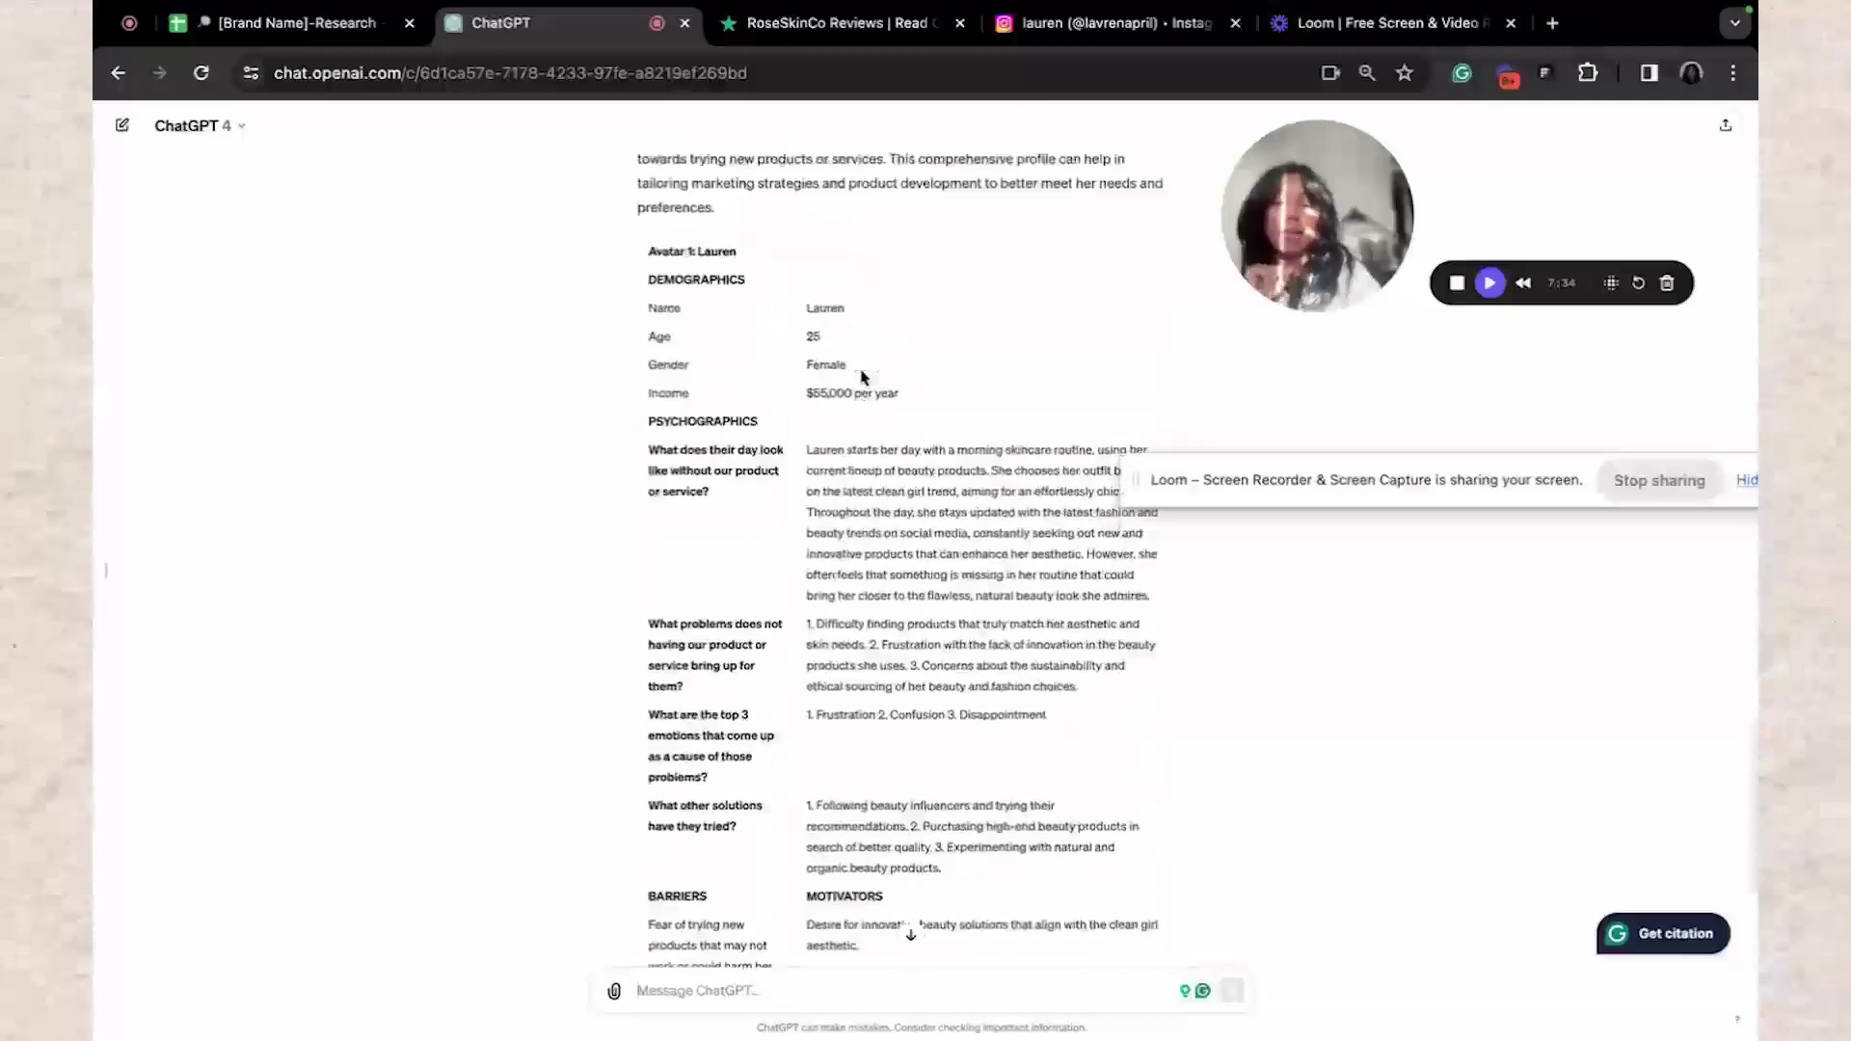
{"action": "scroll", "coordinate": [863, 377], "scroll_direction": "up", "scroll_amount": 5}
{"action": "scroll", "coordinate": [865, 377], "scroll_direction": "down", "scroll_amount": 5}
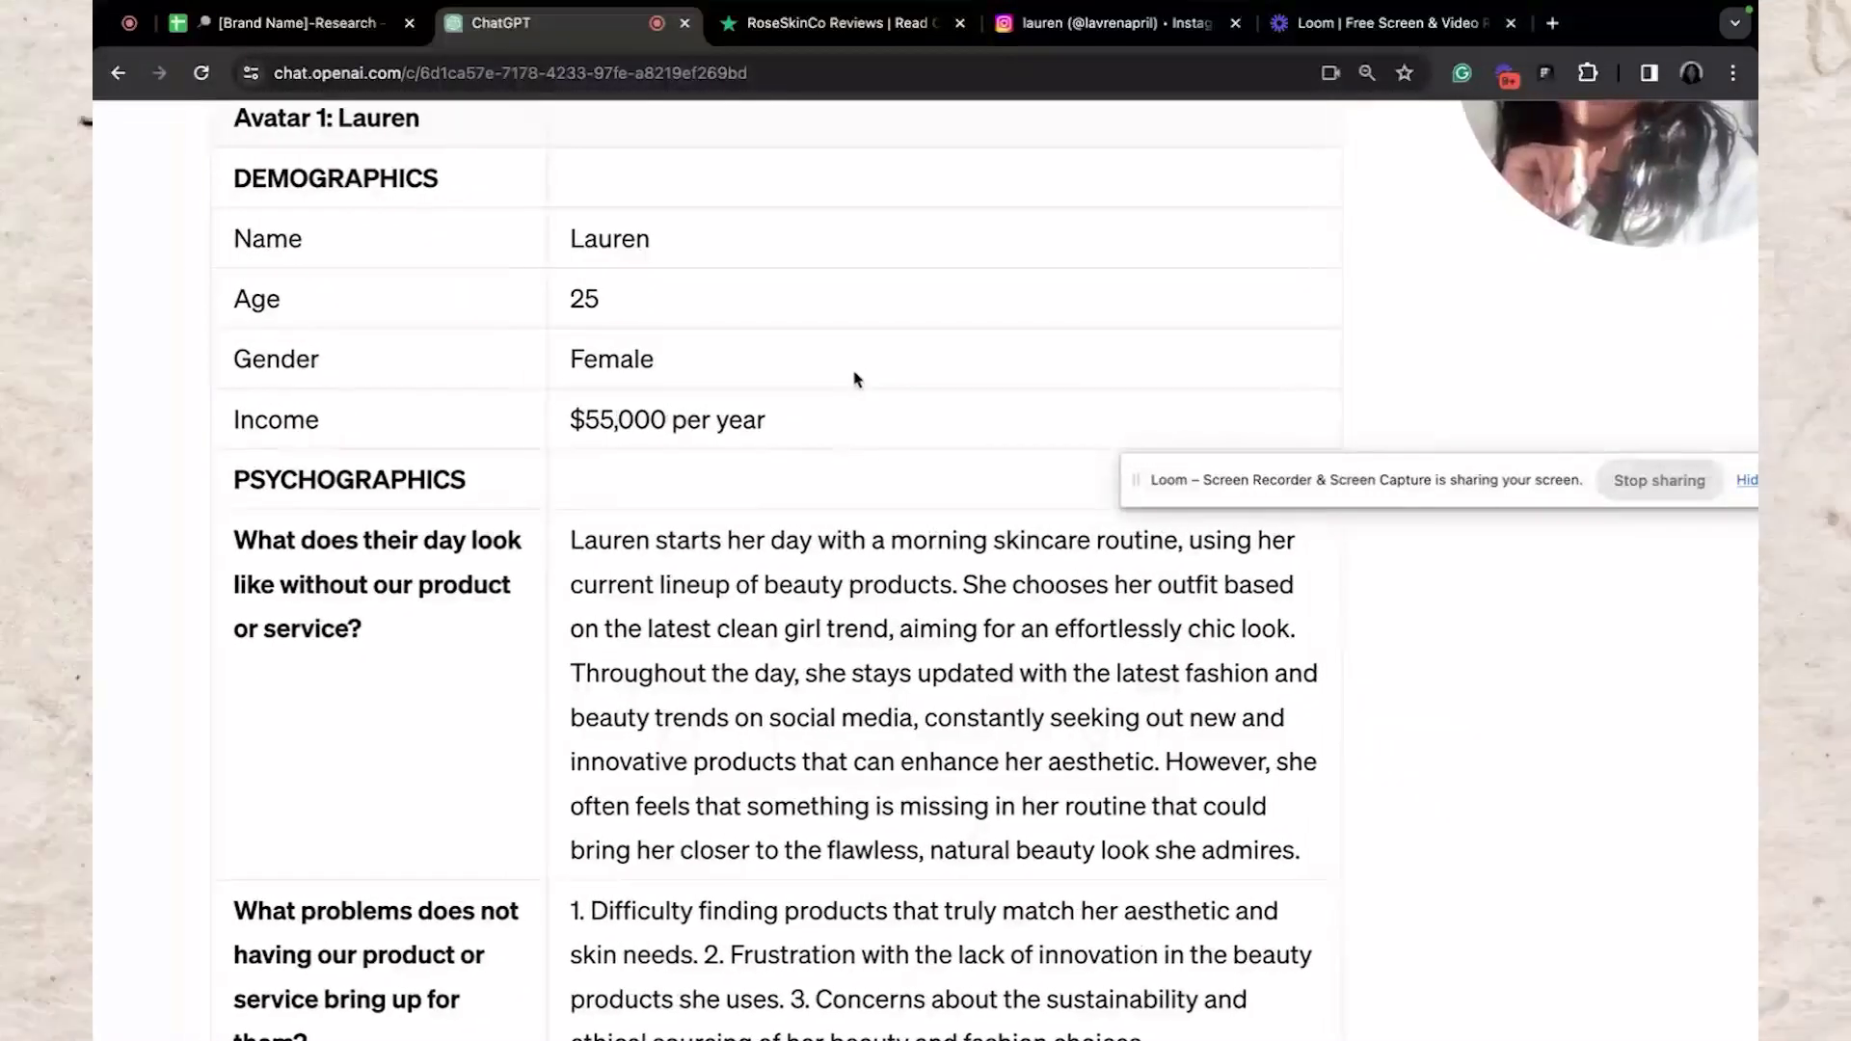
Examine the generated avatar chart's demographics, daily routine, problems, emotions, tried solutions and first barriers
{"action": "scroll", "coordinate": [820, 391], "scroll_direction": "down", "scroll_amount": 5}
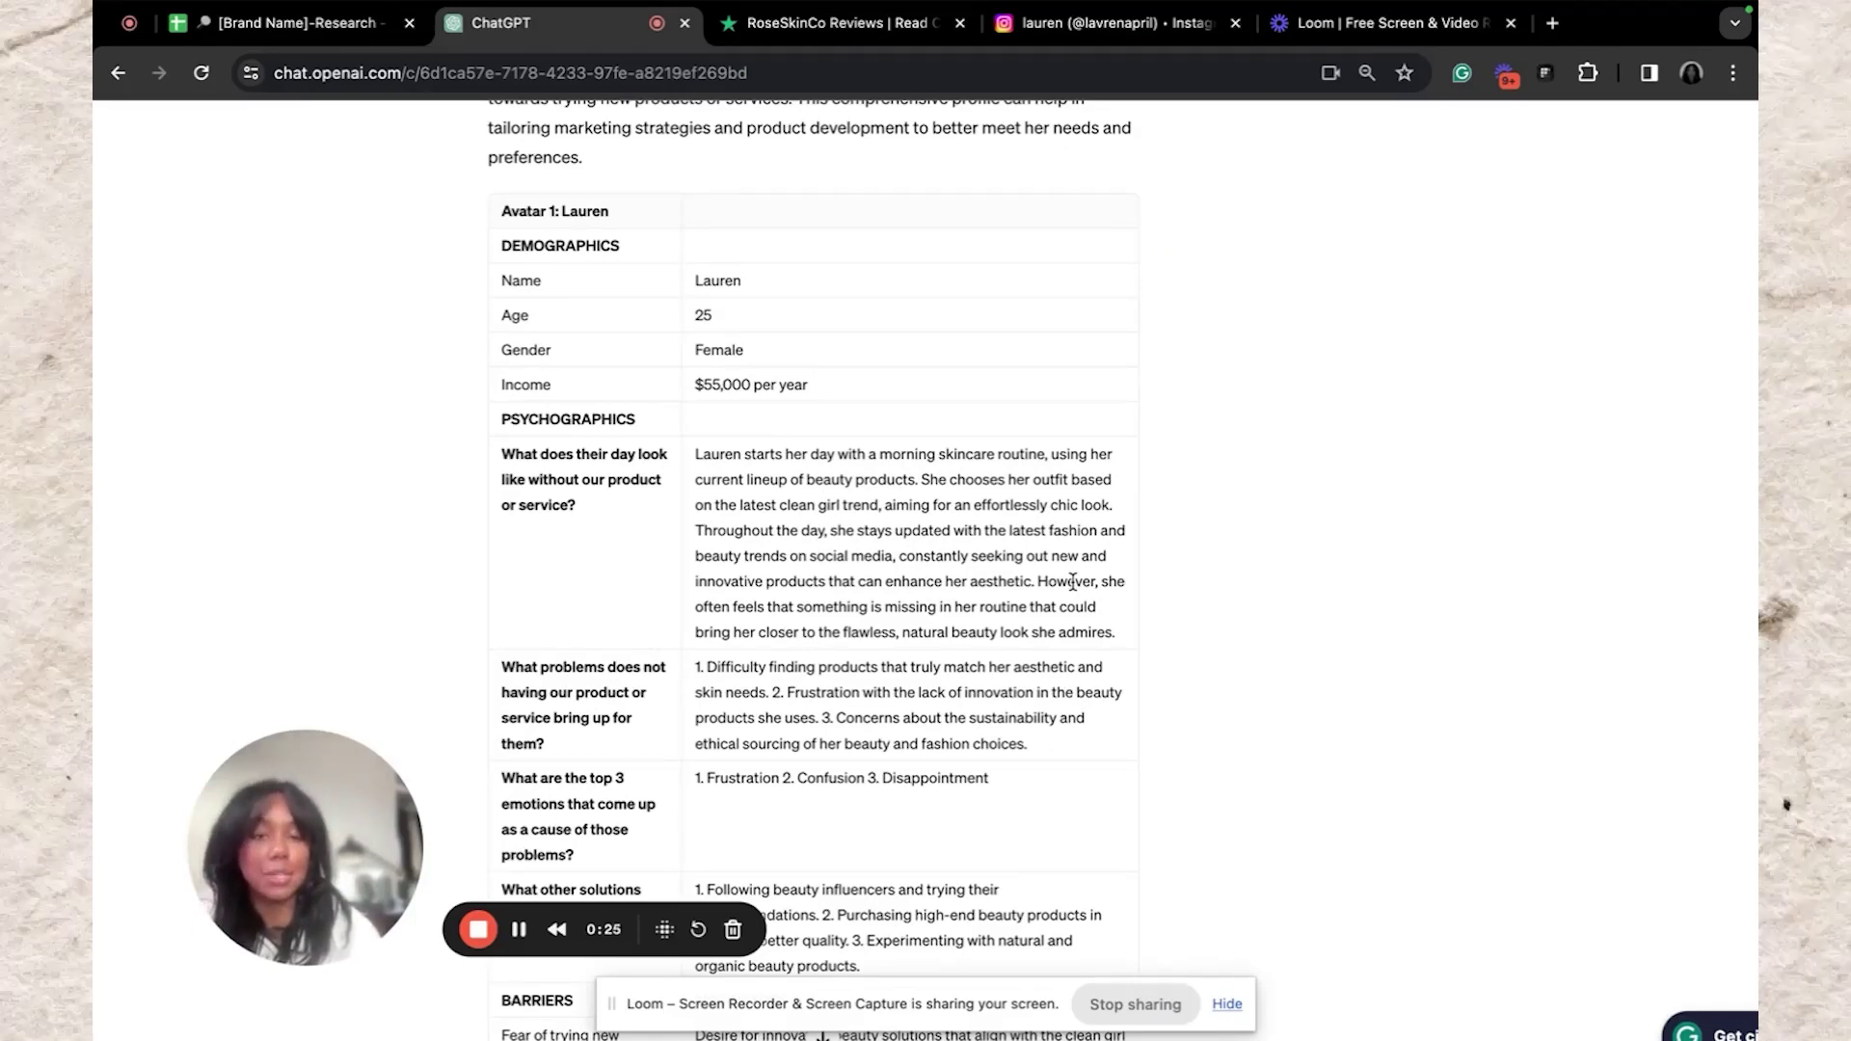
{"action": "scroll", "coordinate": [1073, 581], "scroll_direction": "down", "scroll_amount": 1}
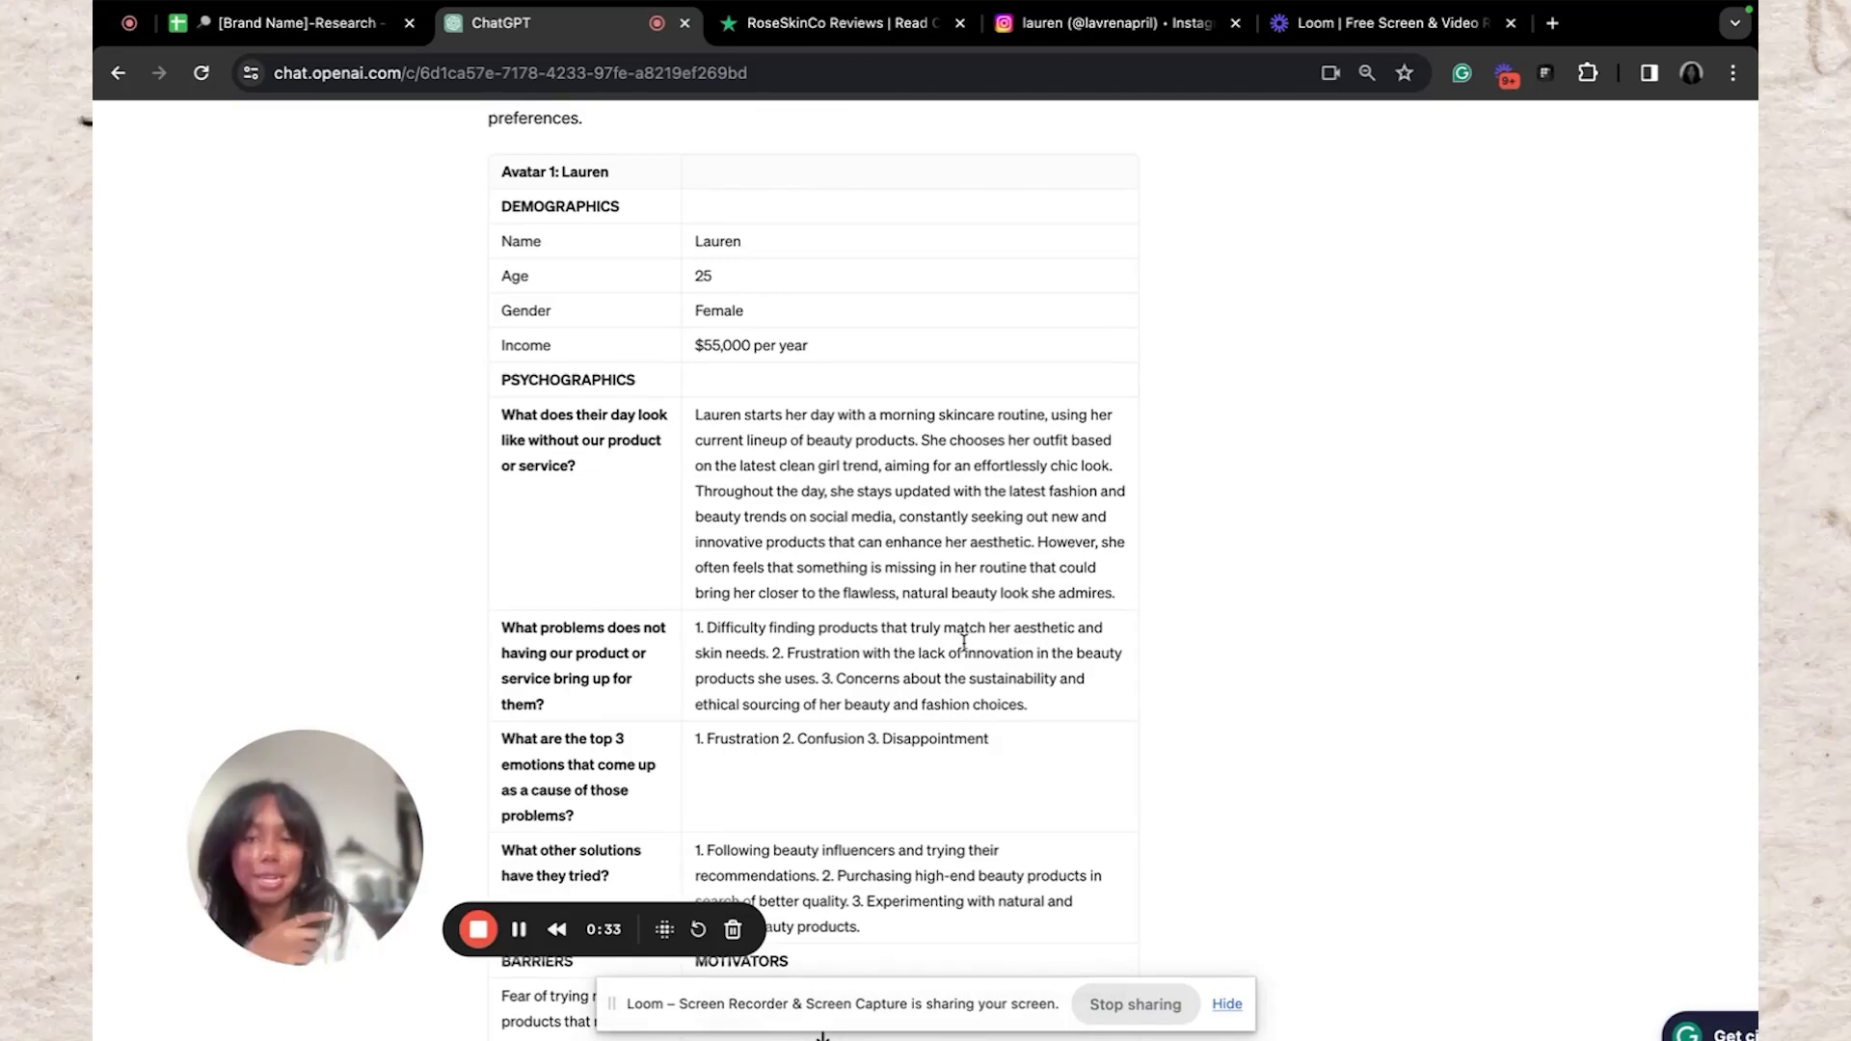
{"action": "scroll", "coordinate": [957, 659], "scroll_direction": "down", "scroll_amount": 2}
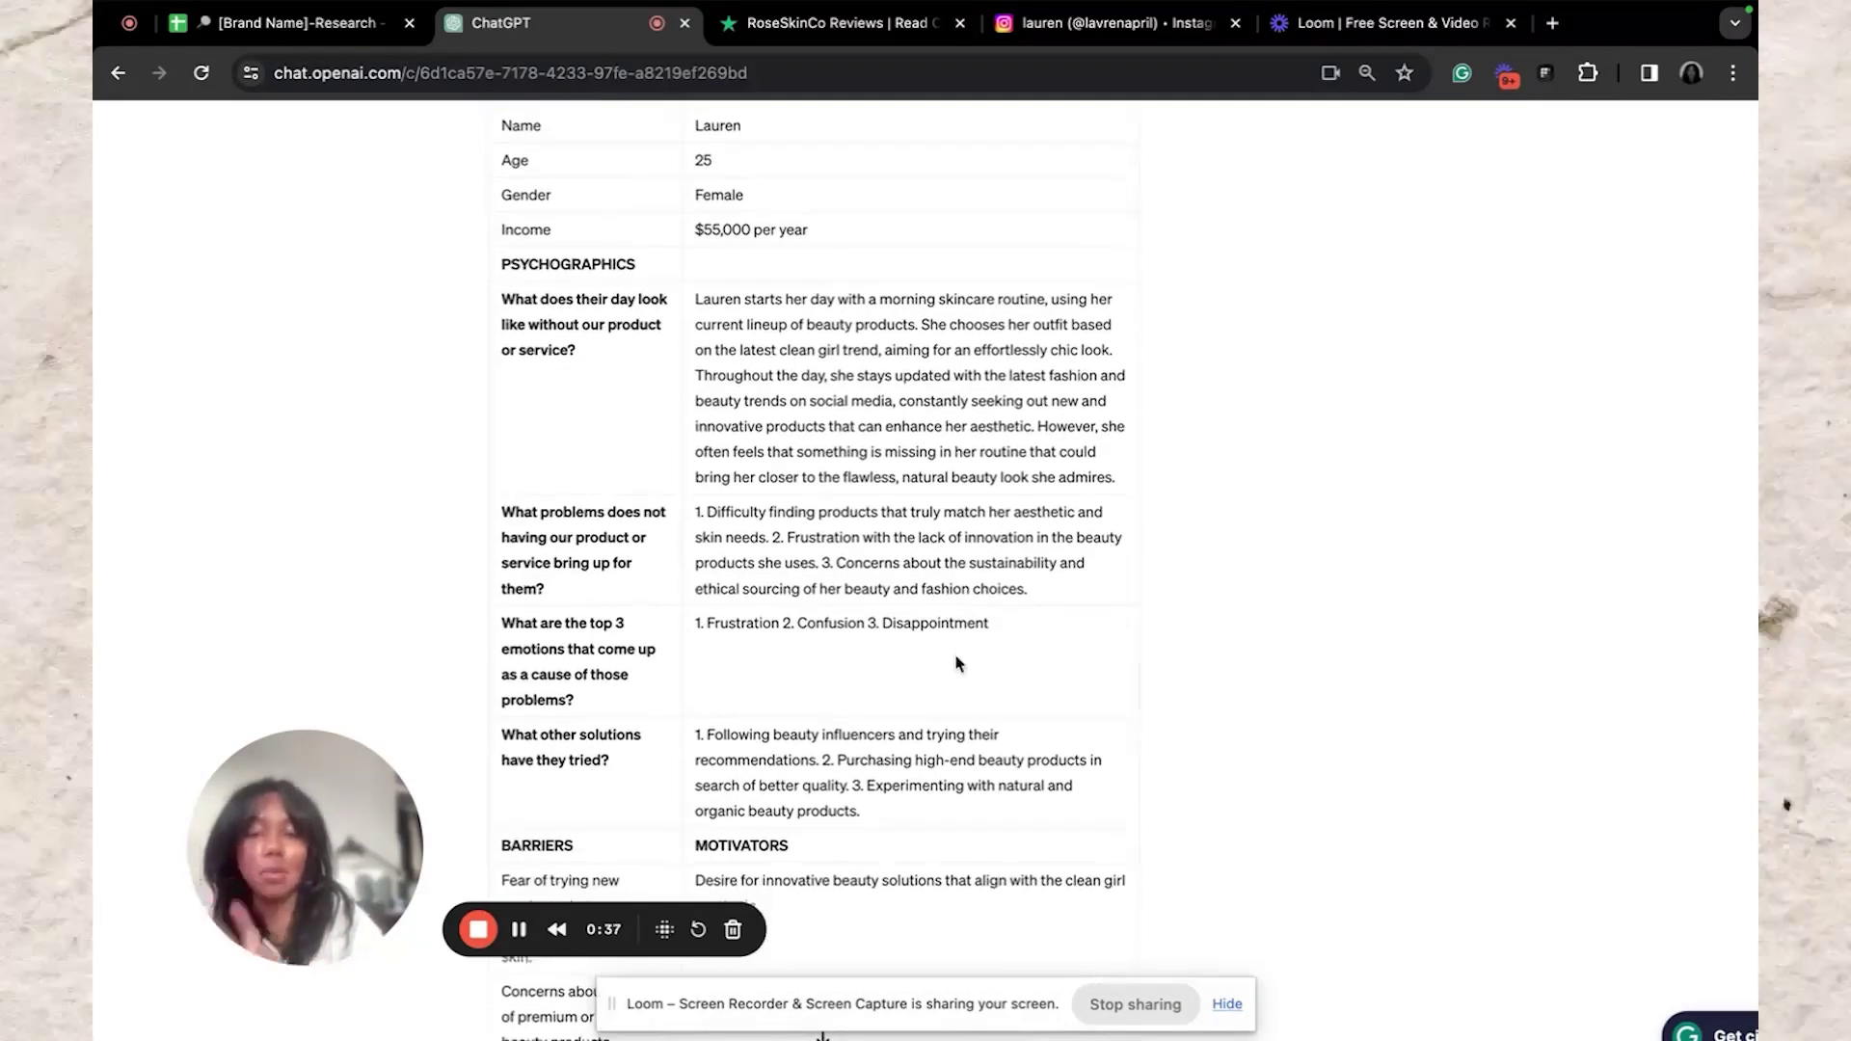
{"action": "key", "text": "super+minus"}
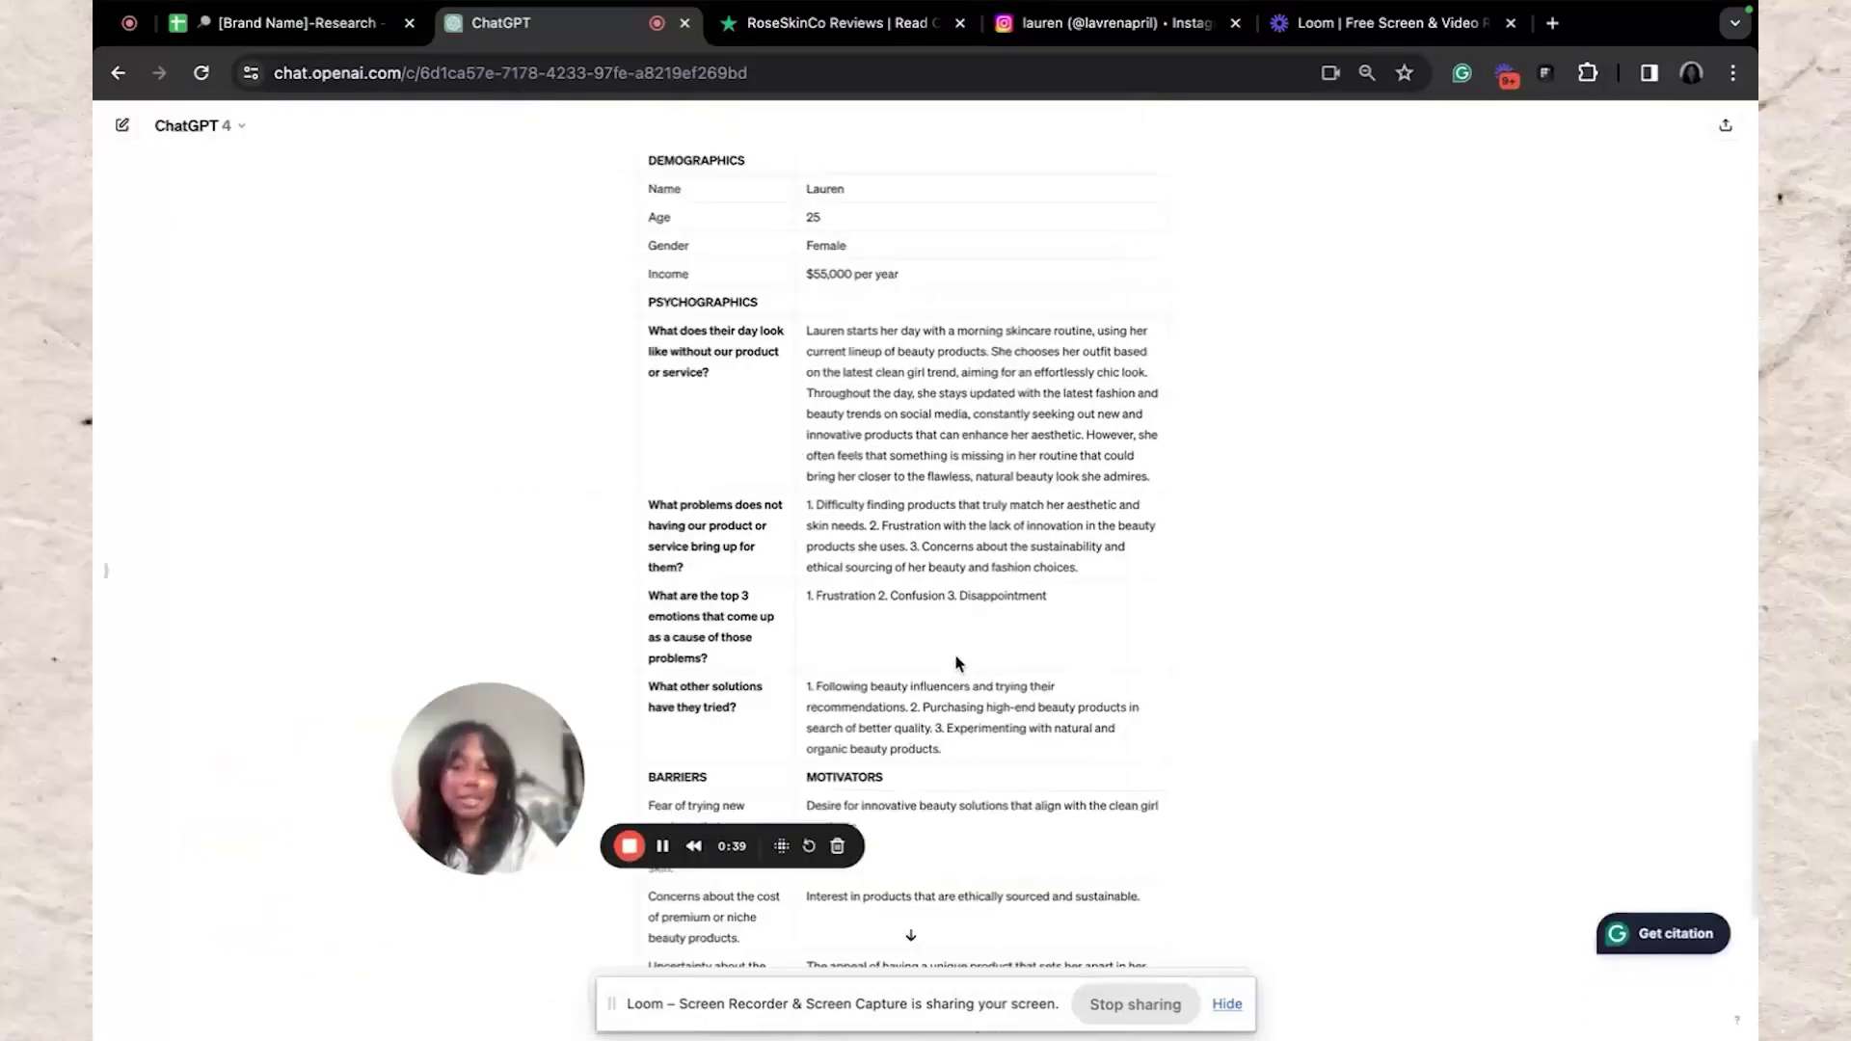
{"action": "left_click_drag", "start_coordinate": [497, 711], "coordinate": [1327, 195]}
{"action": "left_click_drag", "start_coordinate": [1427, 1031], "coordinate": [1442, 455]}
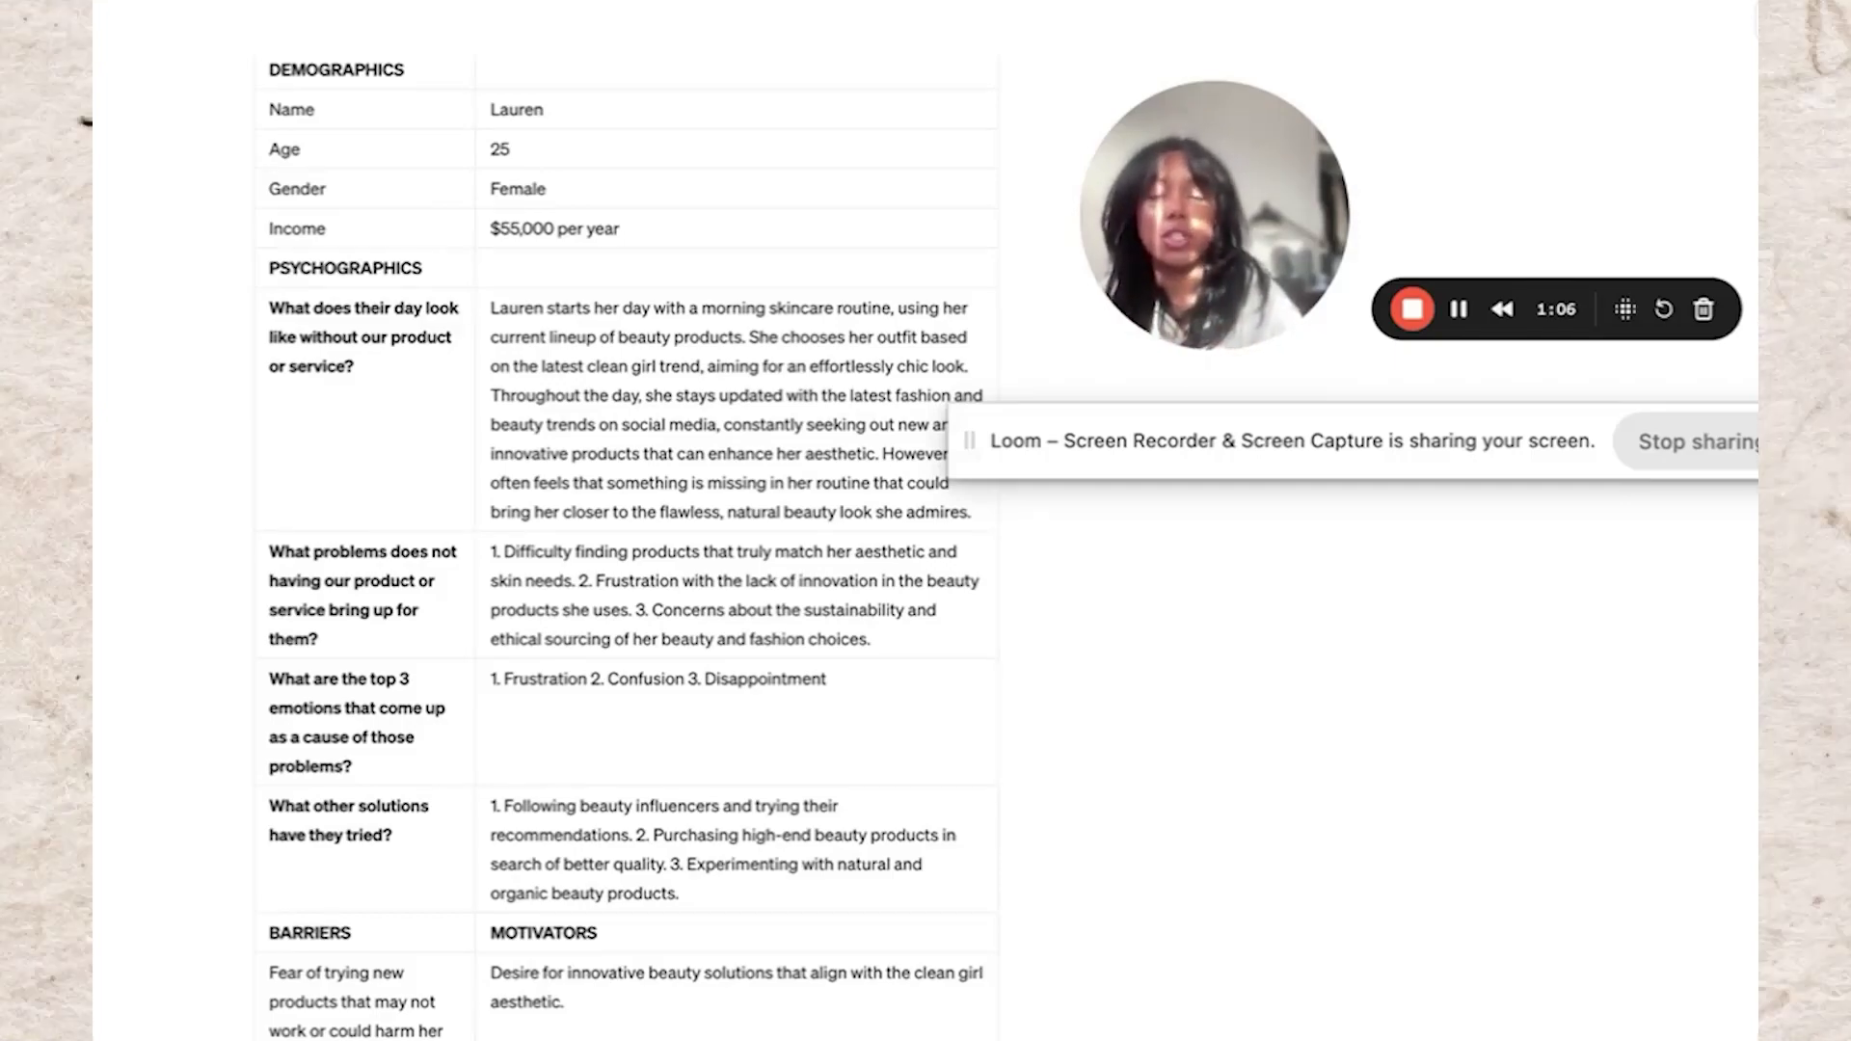
Submit a follow-up: "please add more about how hair removal affect her and why she cares about it in relation to beauty and aesthetics"
{"action": "type", "text": "This is"}
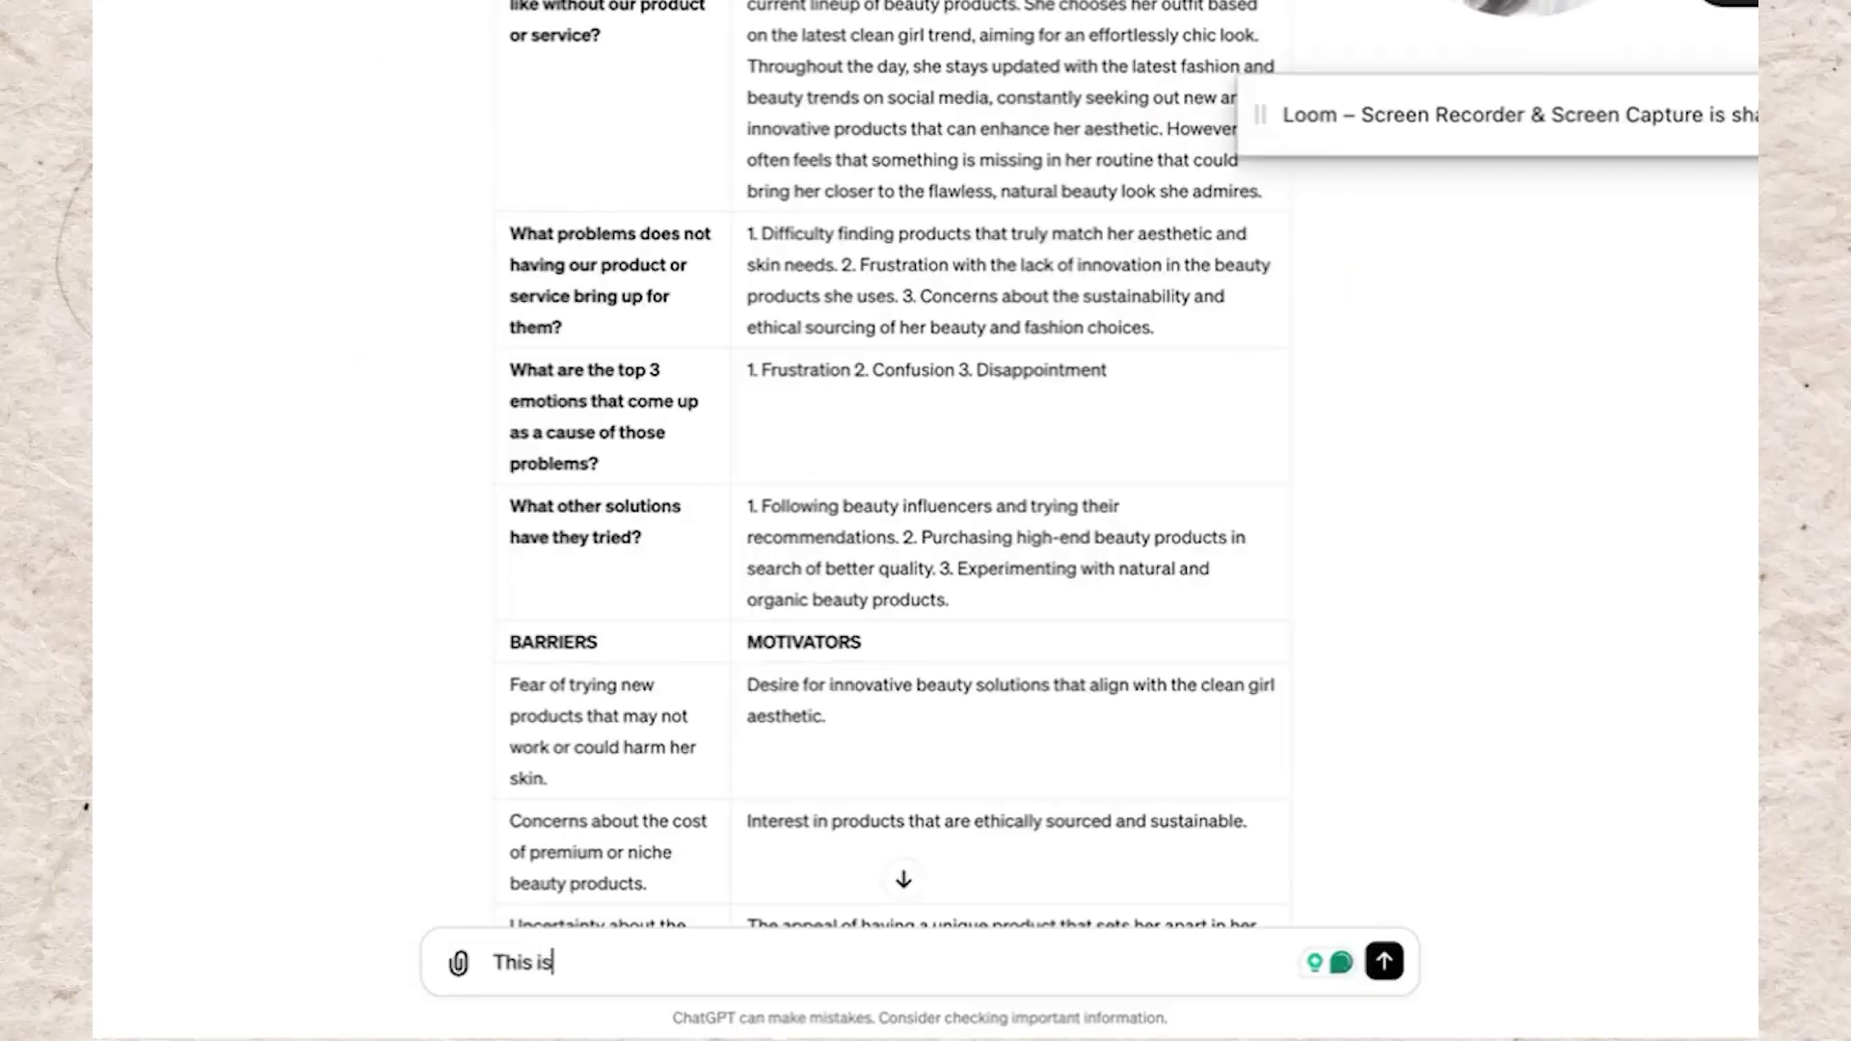
{"action": "type", "text": " good but plea"}
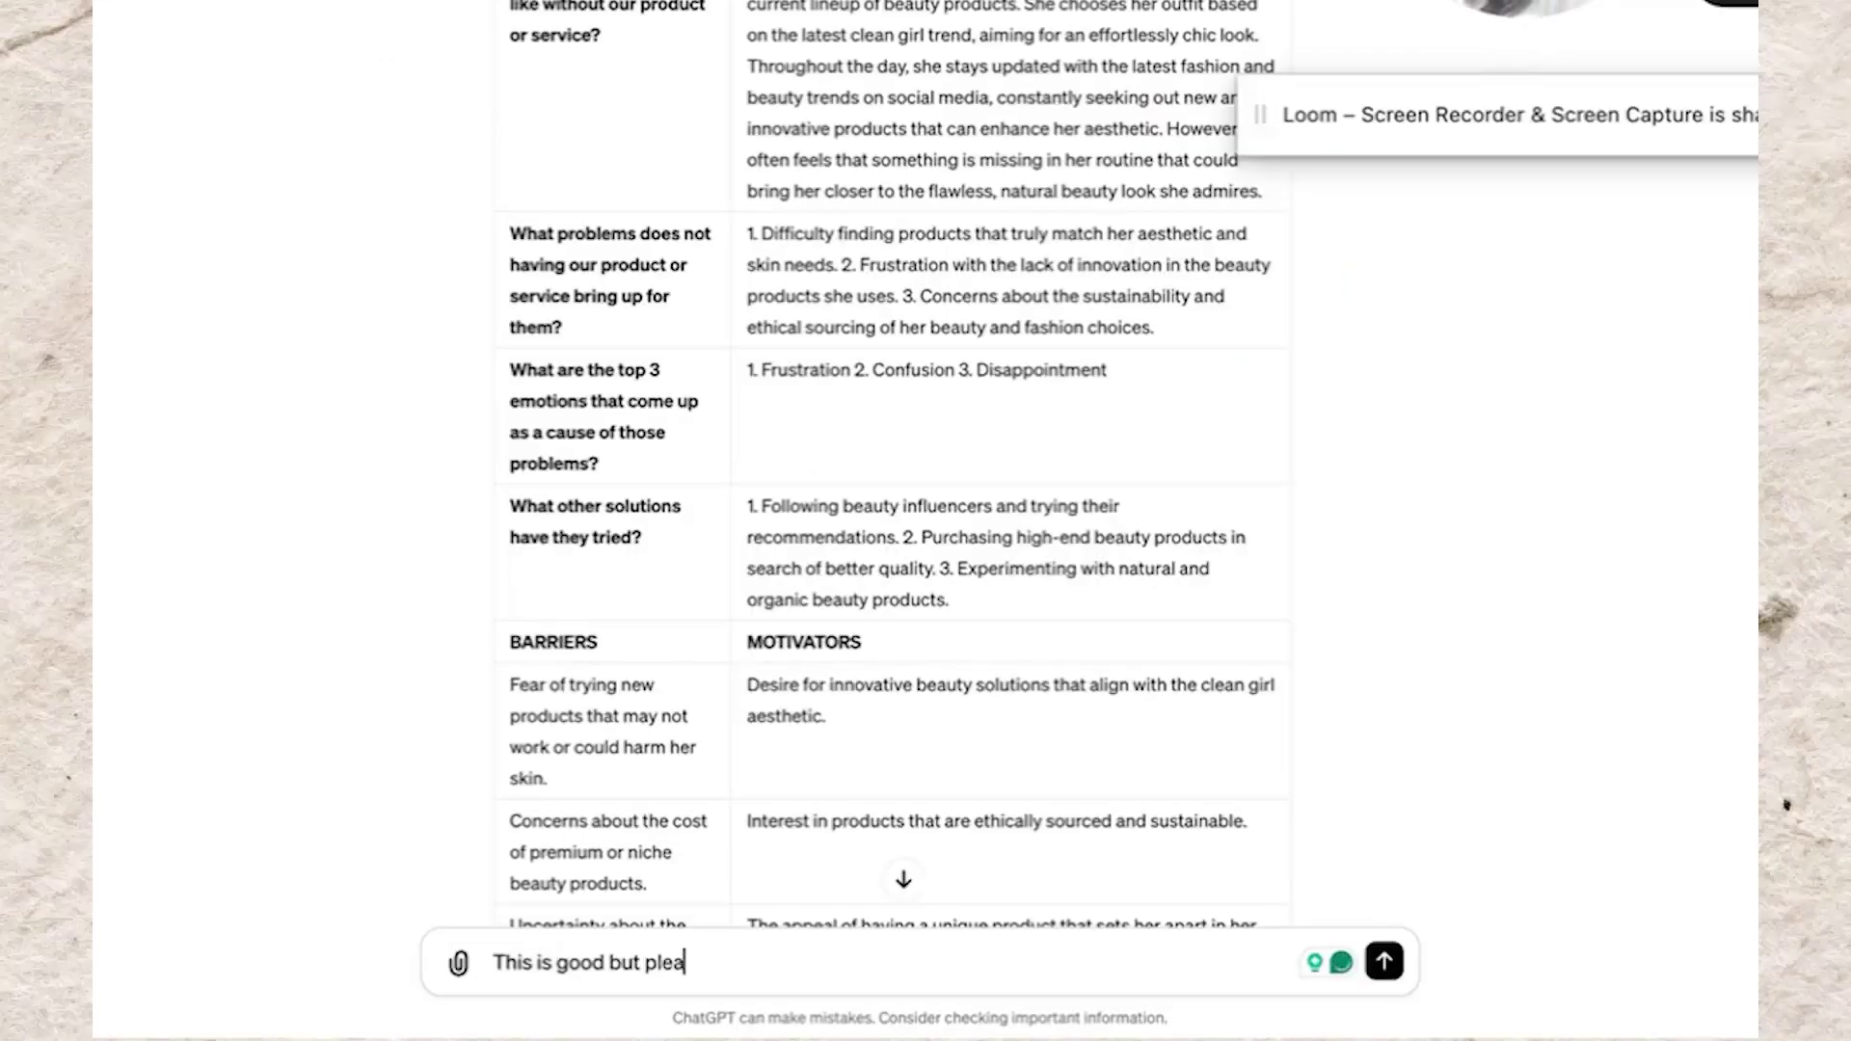
{"action": "type", "text": "se add more about how"}
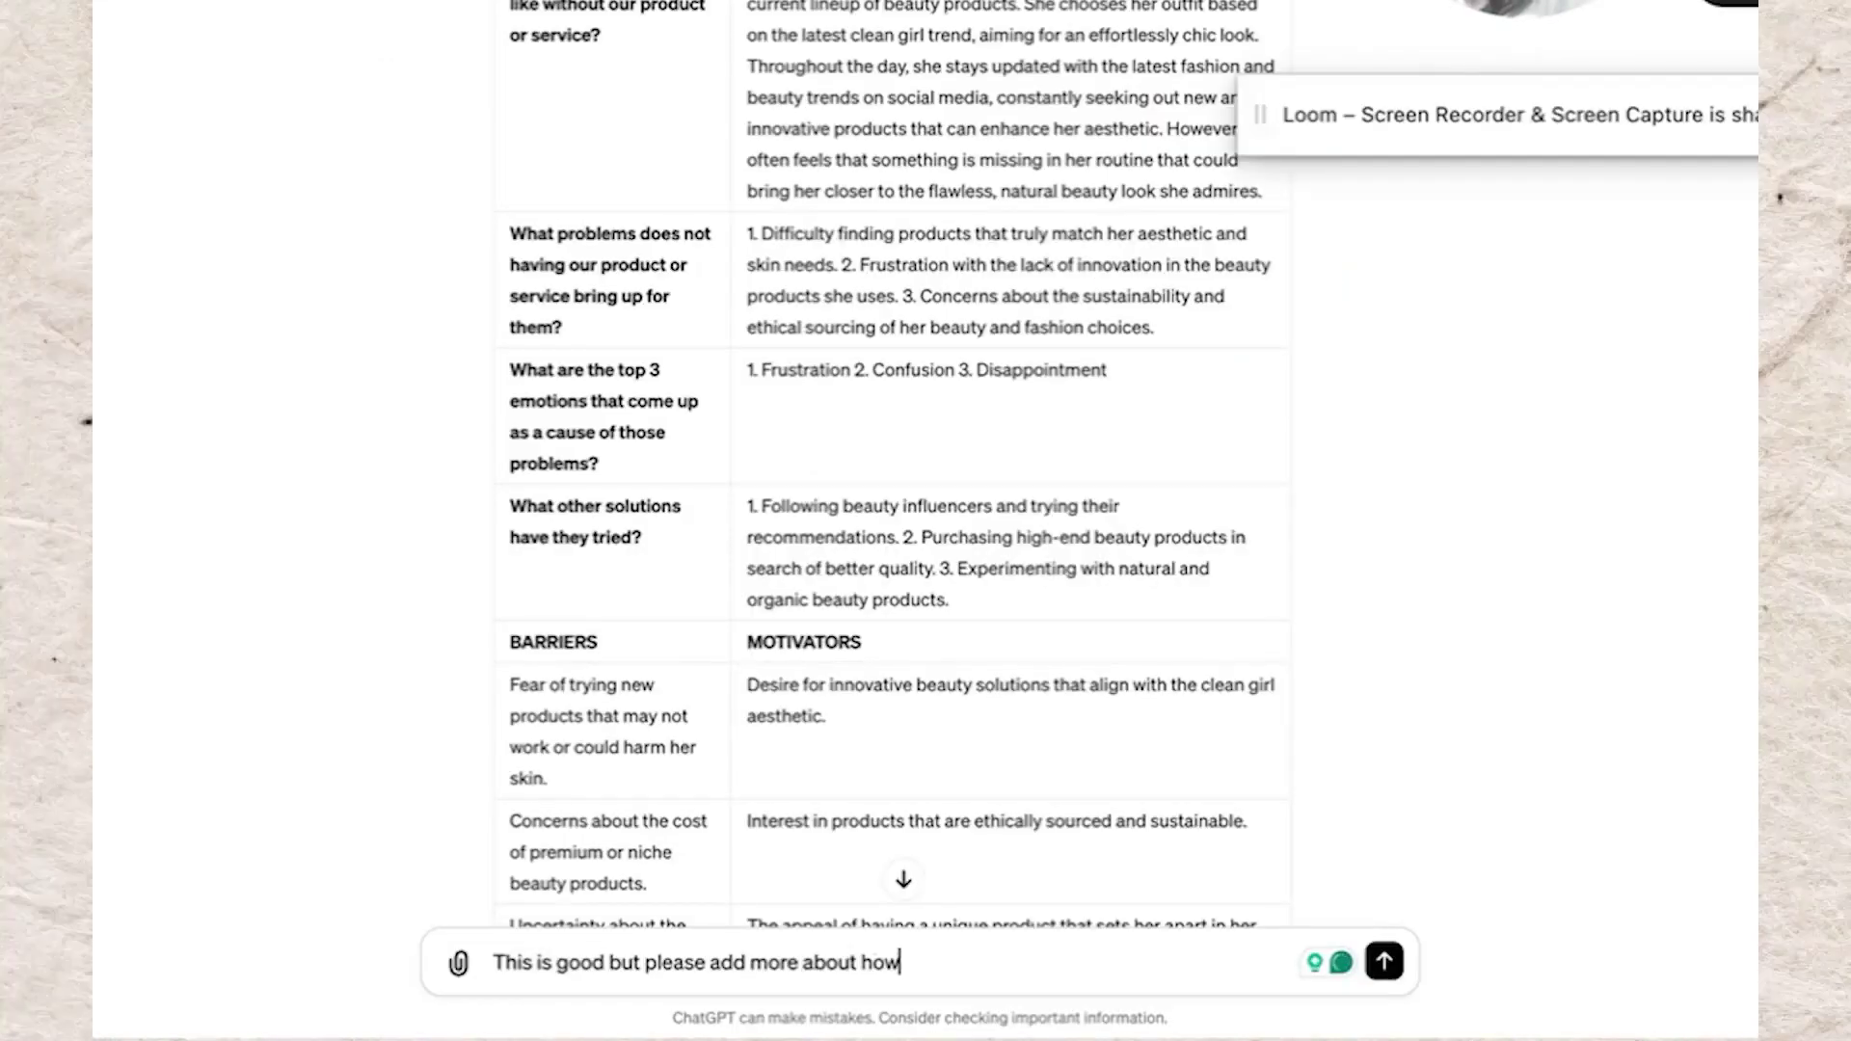
{"action": "type", "text": " hair removal "}
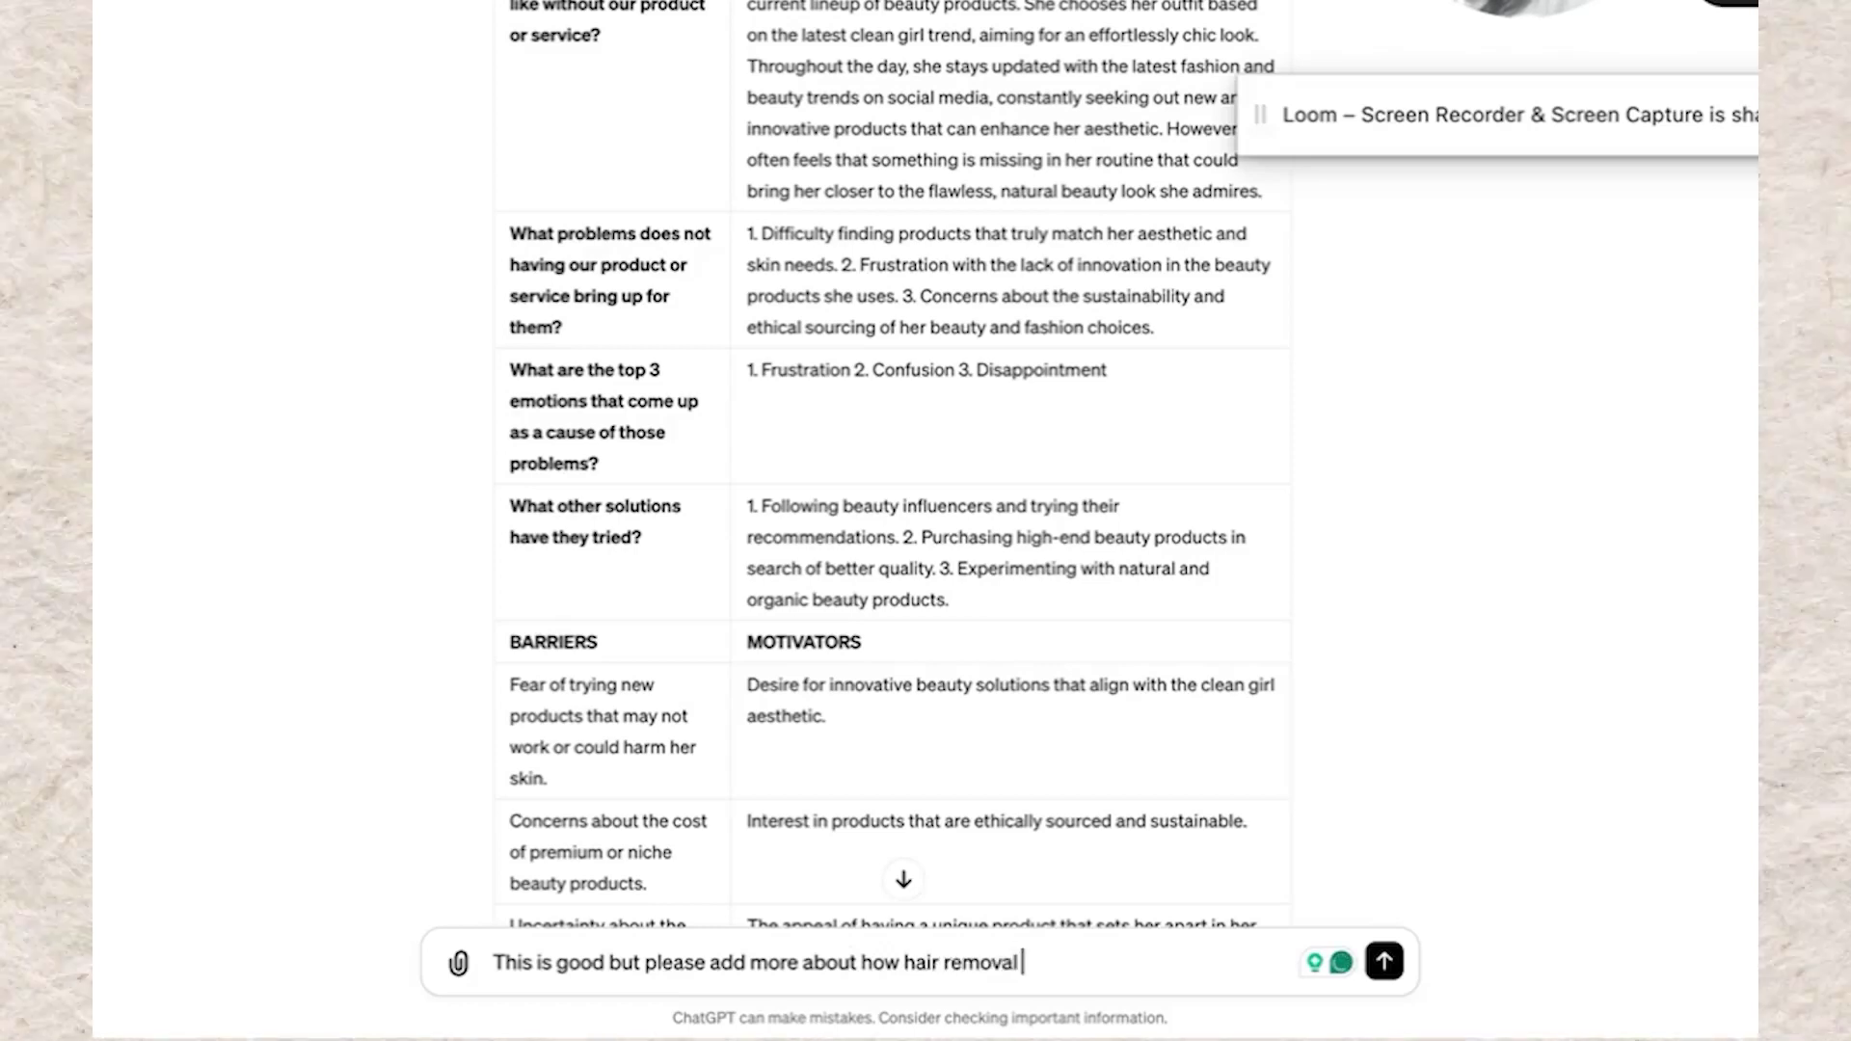
{"action": "type", "text": "affect her and why she cares about it in relation "}
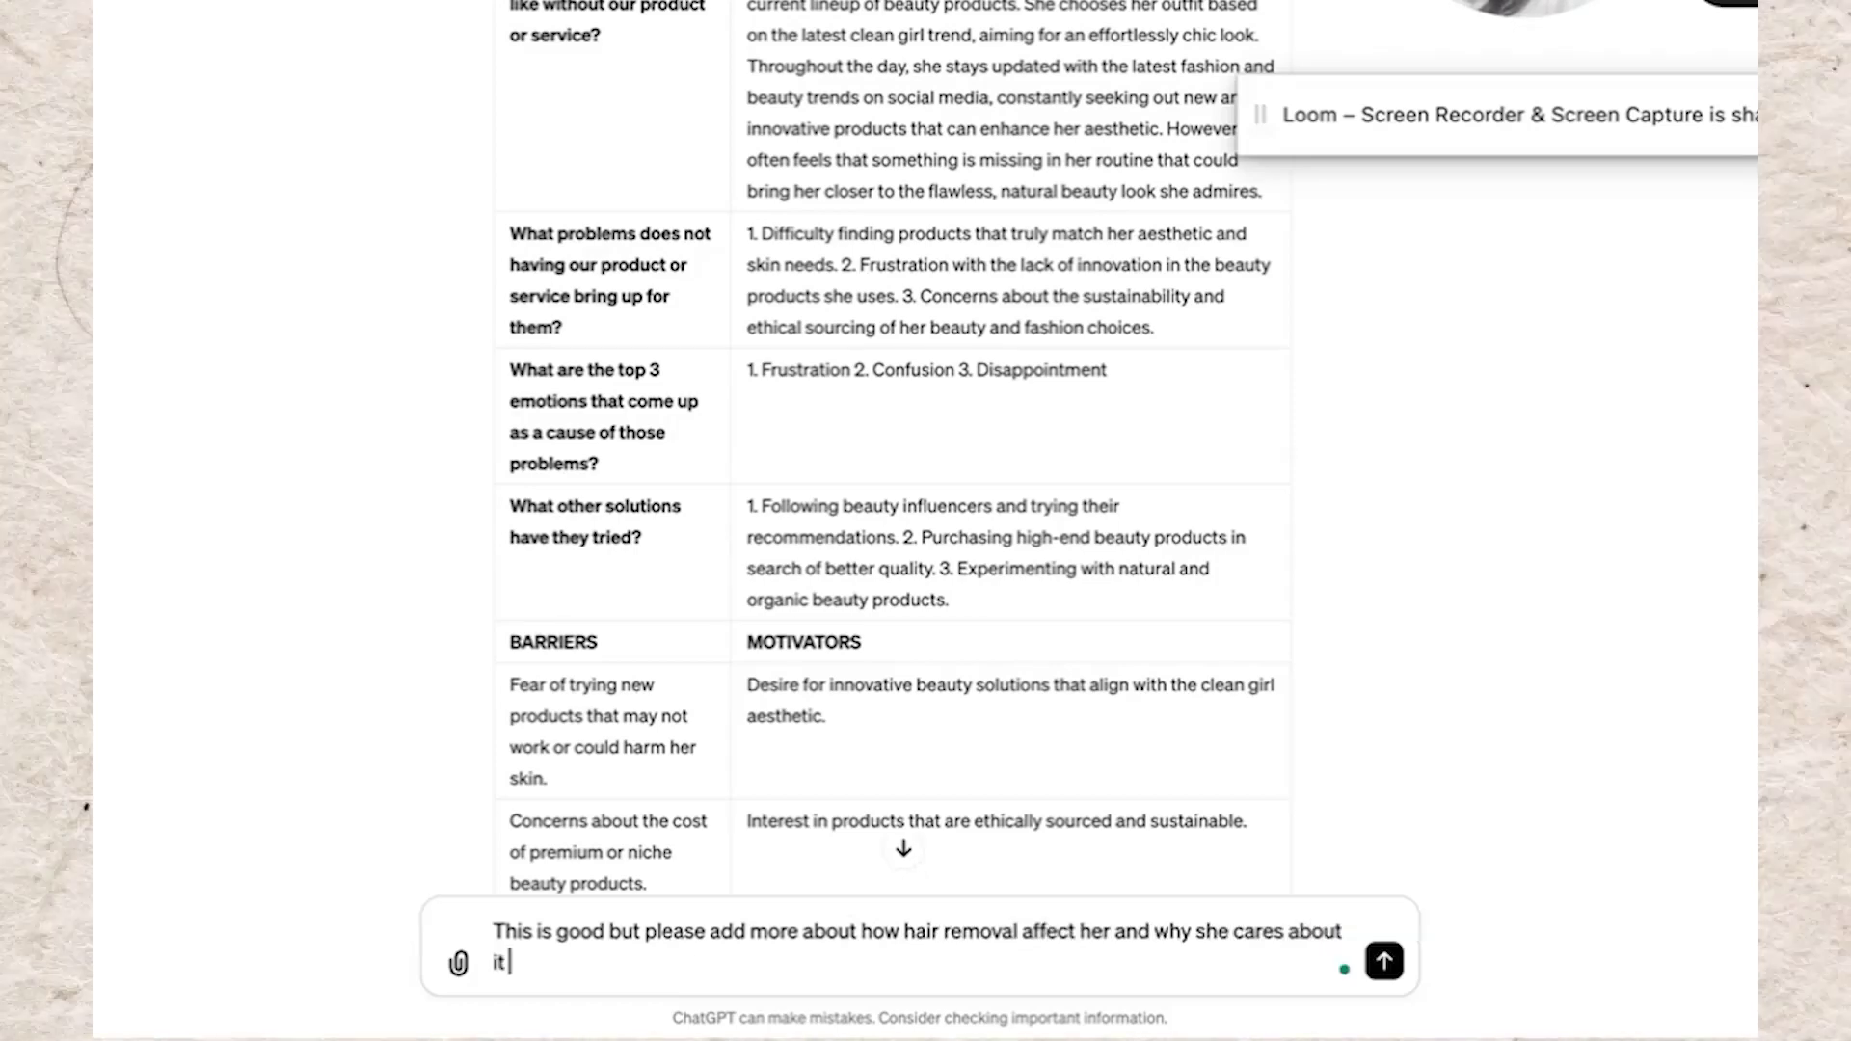
{"action": "type", "text": "to beauty and aes"}
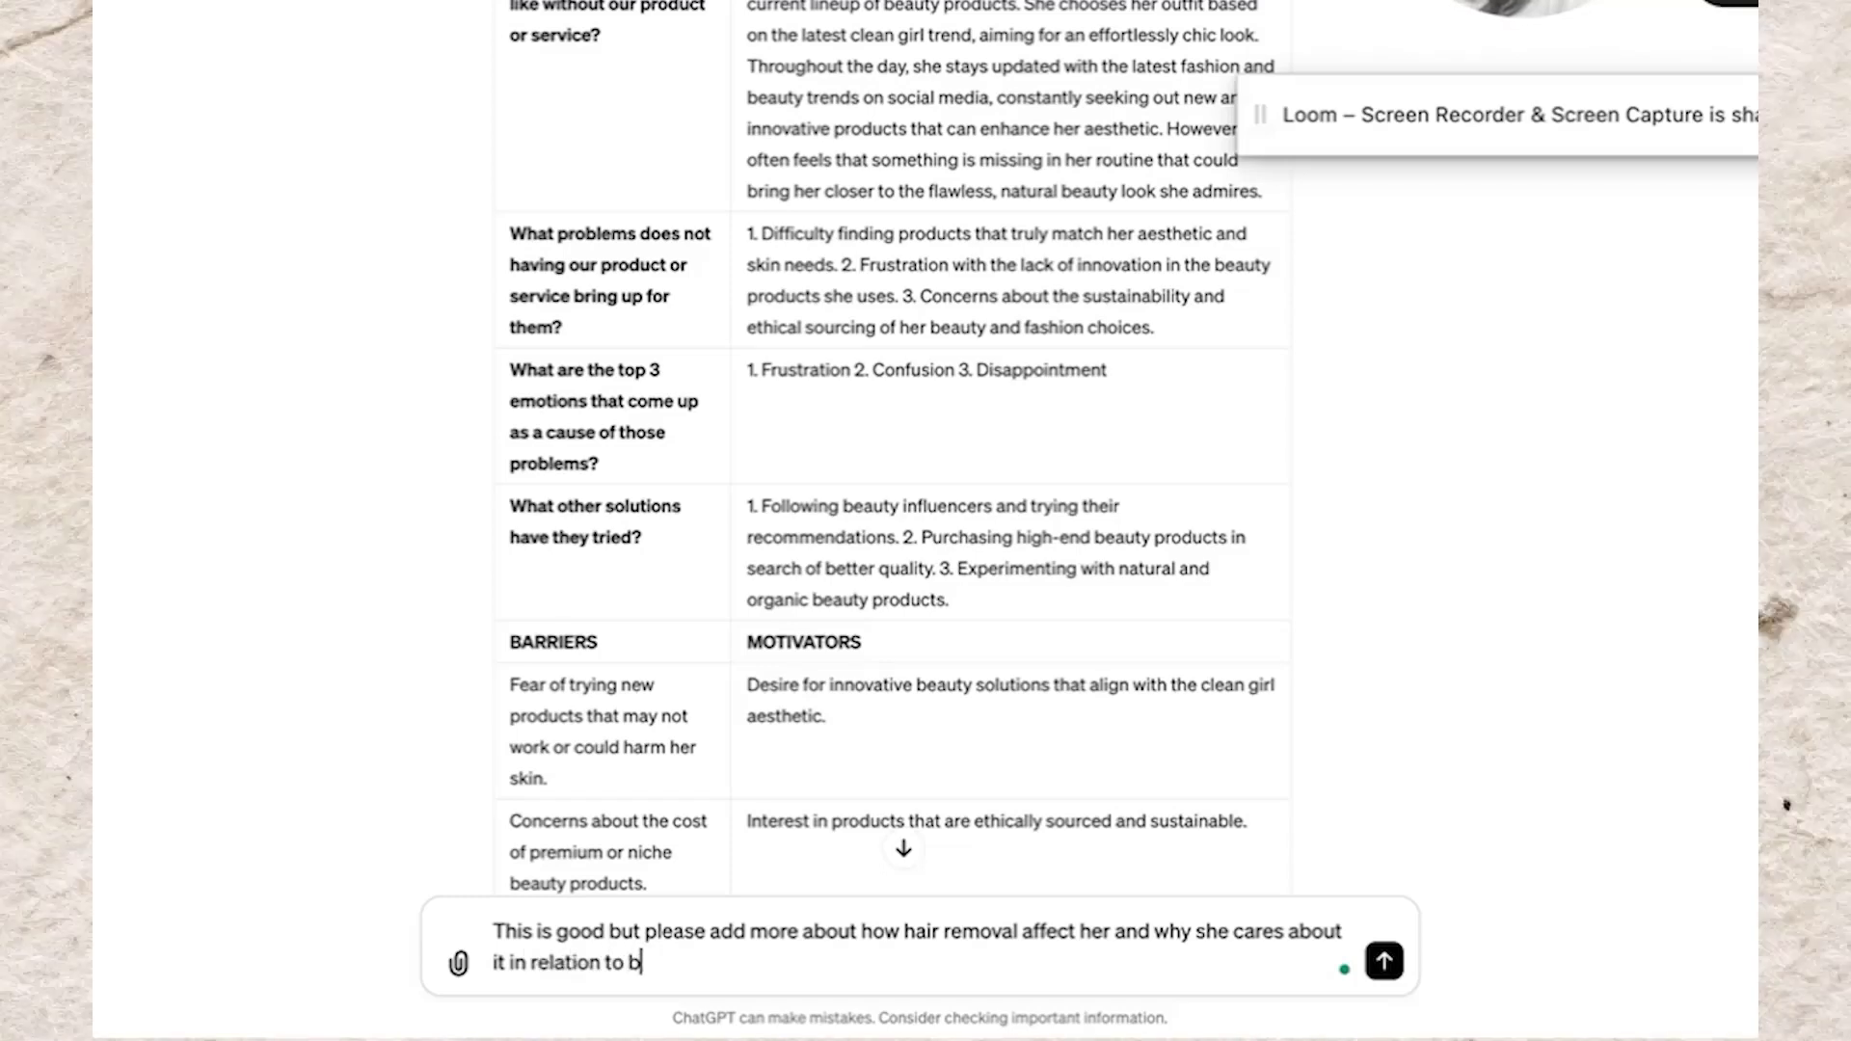
{"action": "type", "text": "thetic"}
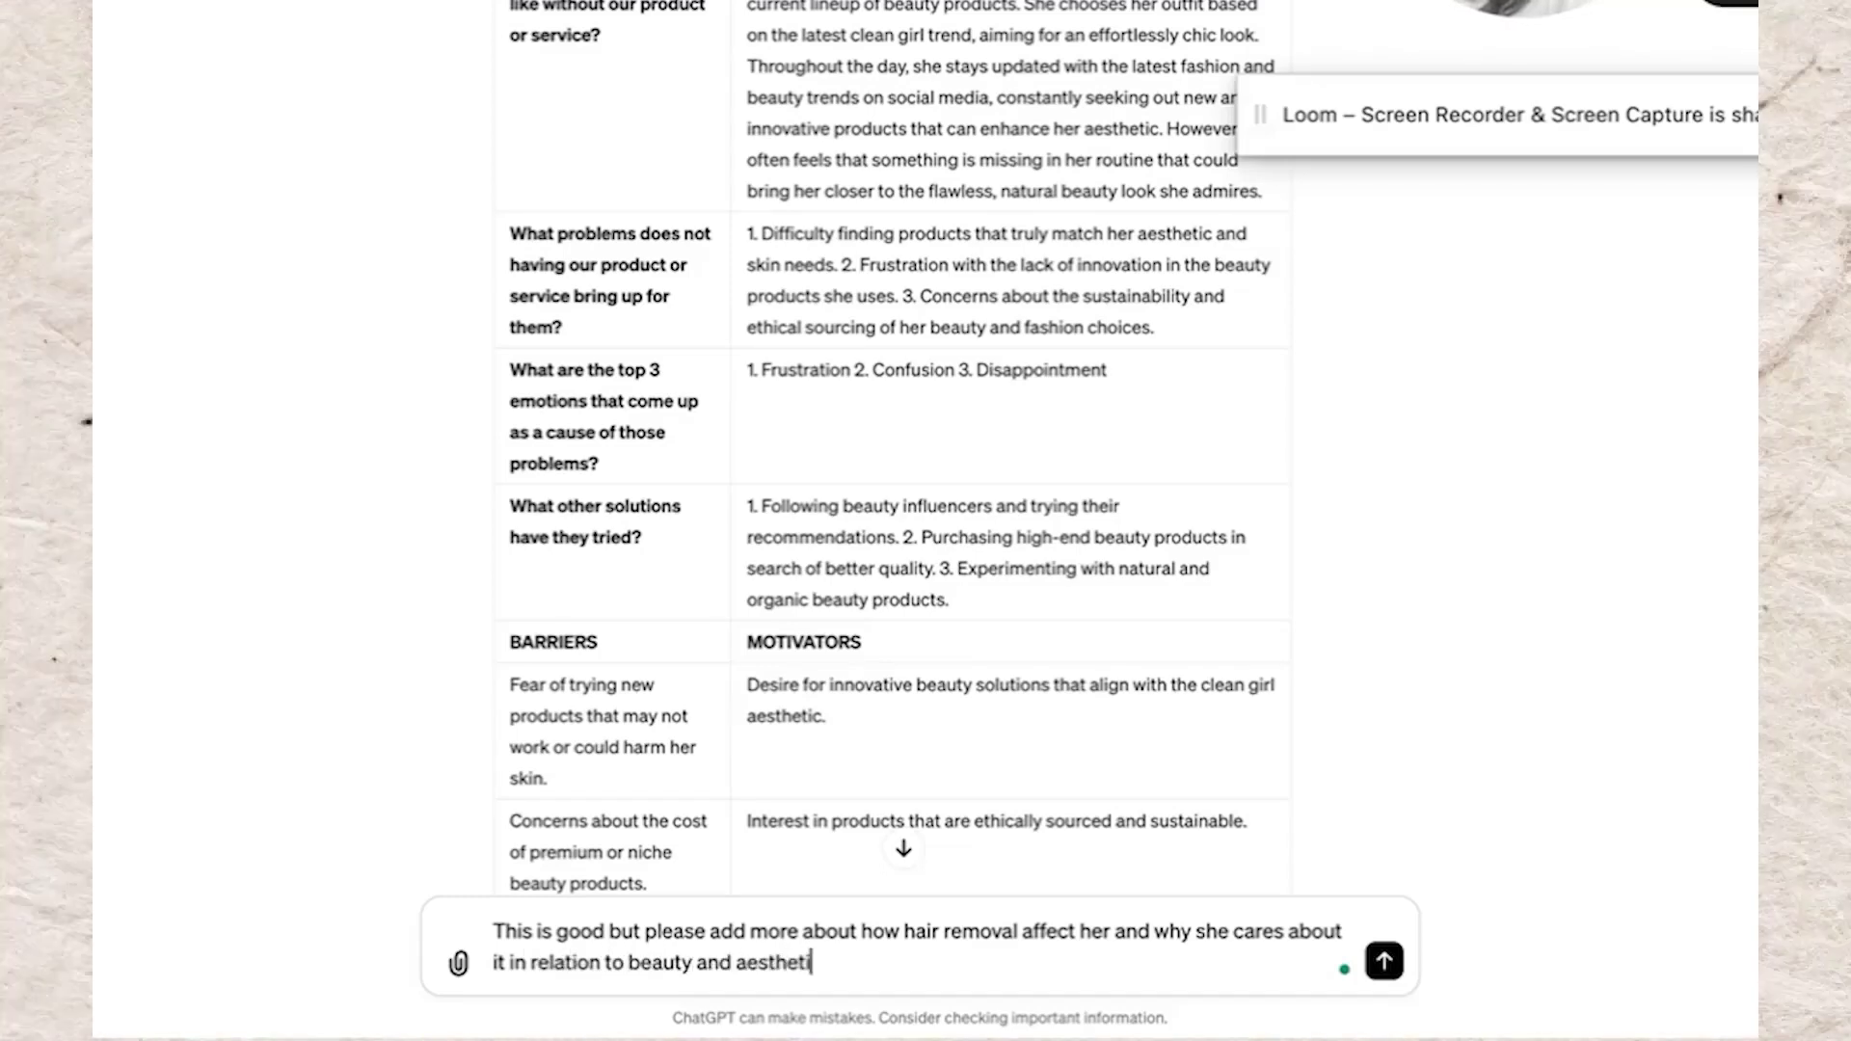
{"action": "key", "text": "Return"}
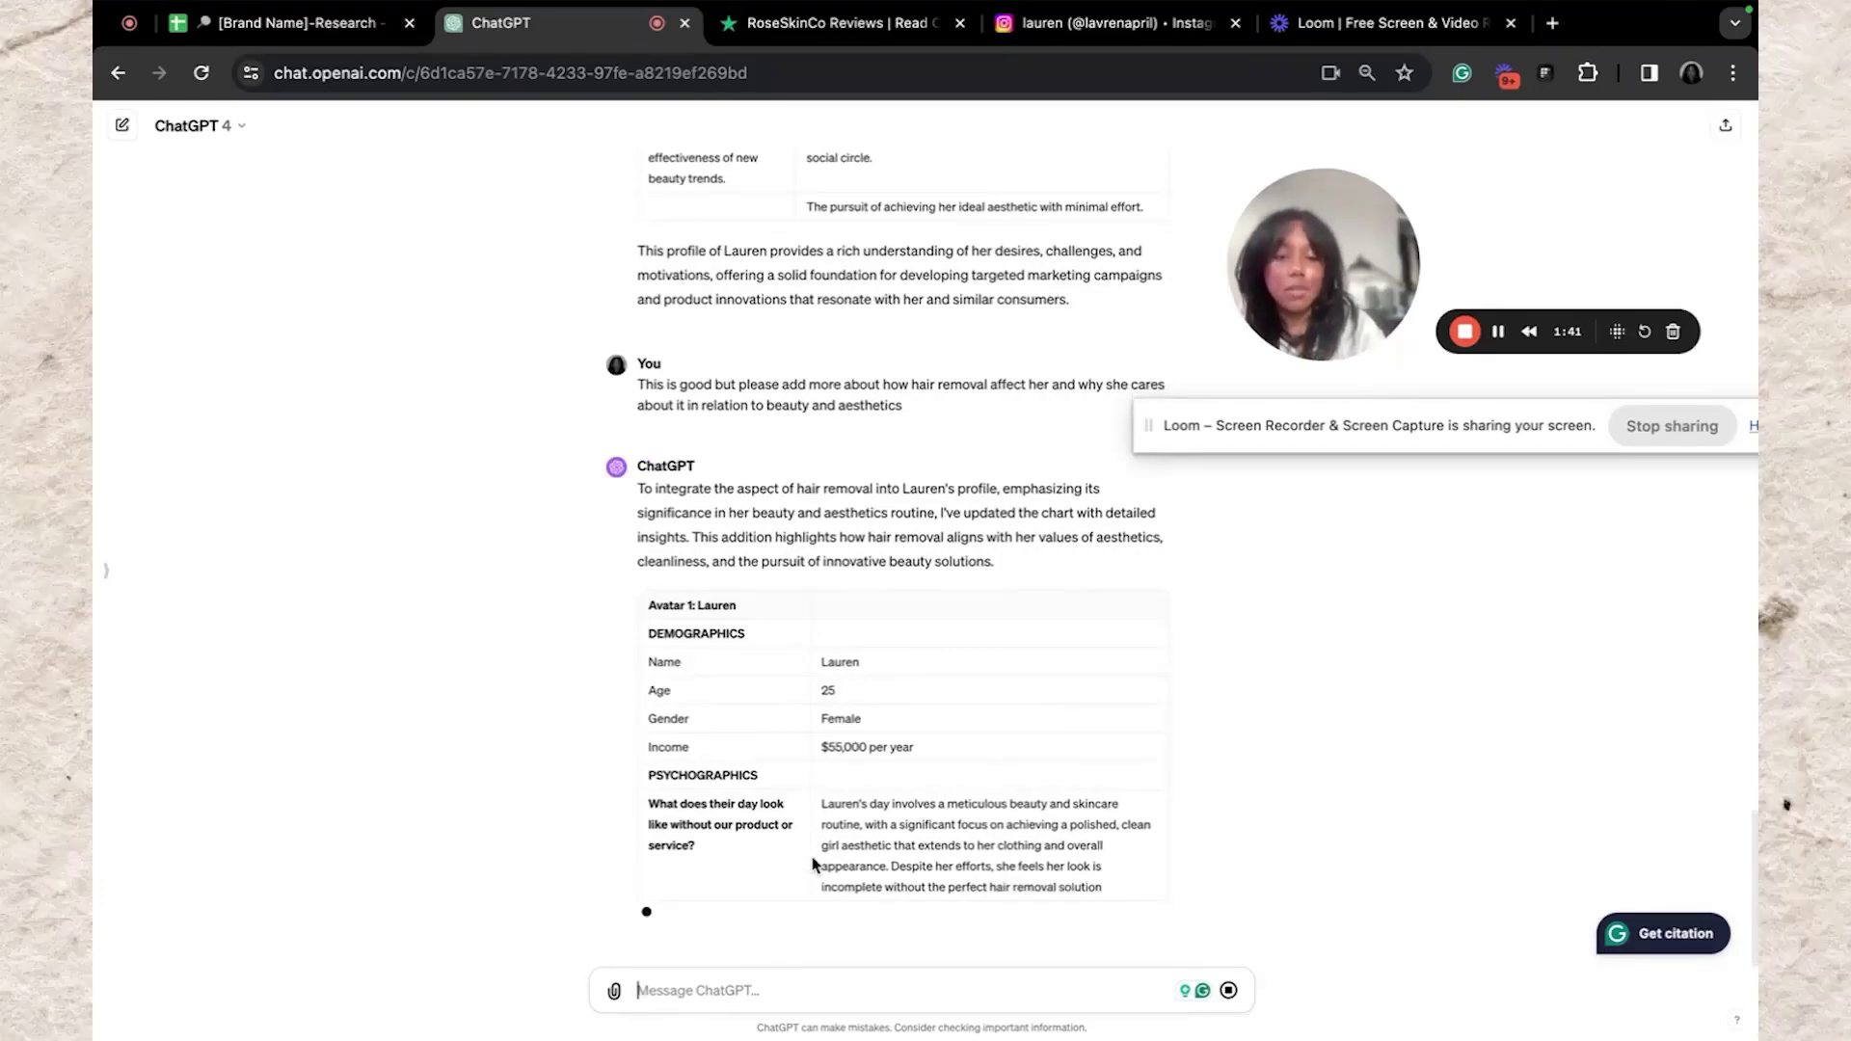
Review the updated avatar chart, reading how hair removal figures in her daily routine, problems, emotions and tried solutions
{"action": "scroll", "coordinate": [813, 858], "scroll_direction": "up", "scroll_amount": 5}
{"action": "scroll", "coordinate": [813, 859], "scroll_direction": "down", "scroll_amount": 4}
{"action": "scroll", "coordinate": [813, 857], "scroll_direction": "down", "scroll_amount": 2}
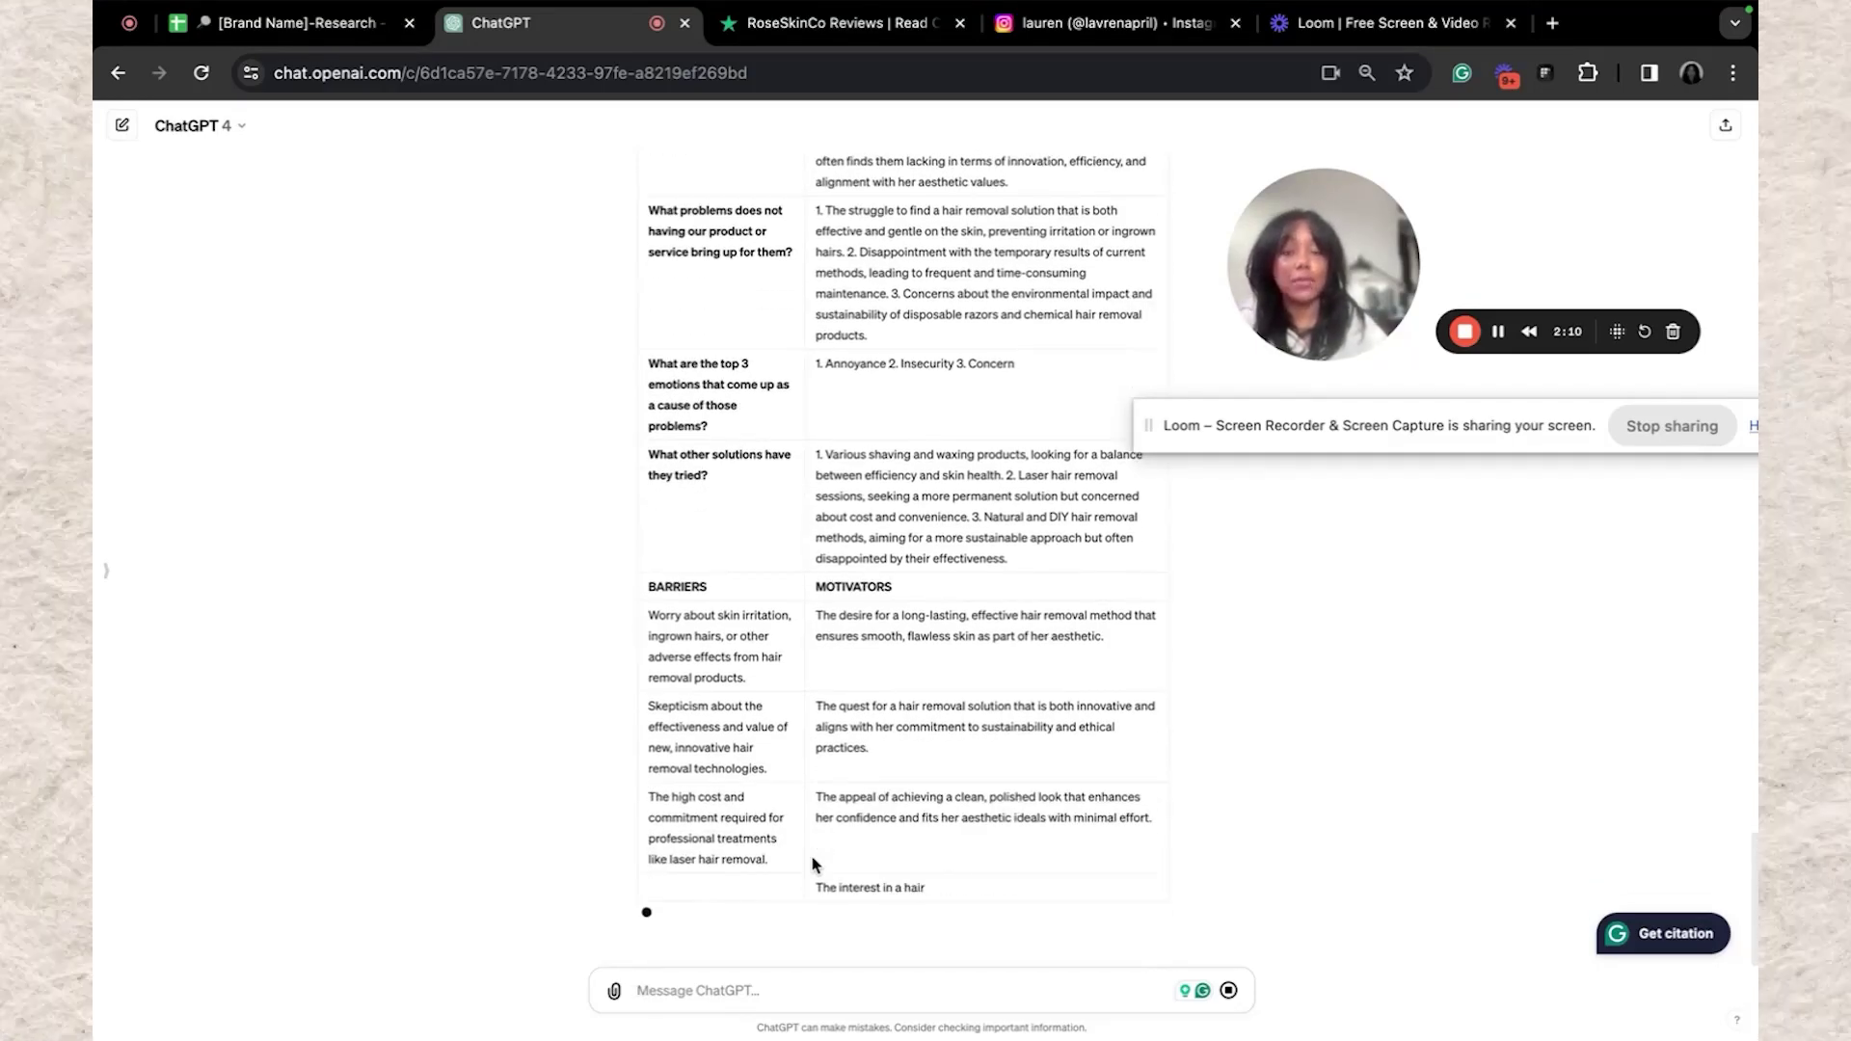
{"action": "scroll", "coordinate": [813, 865], "scroll_direction": "up", "scroll_amount": 3}
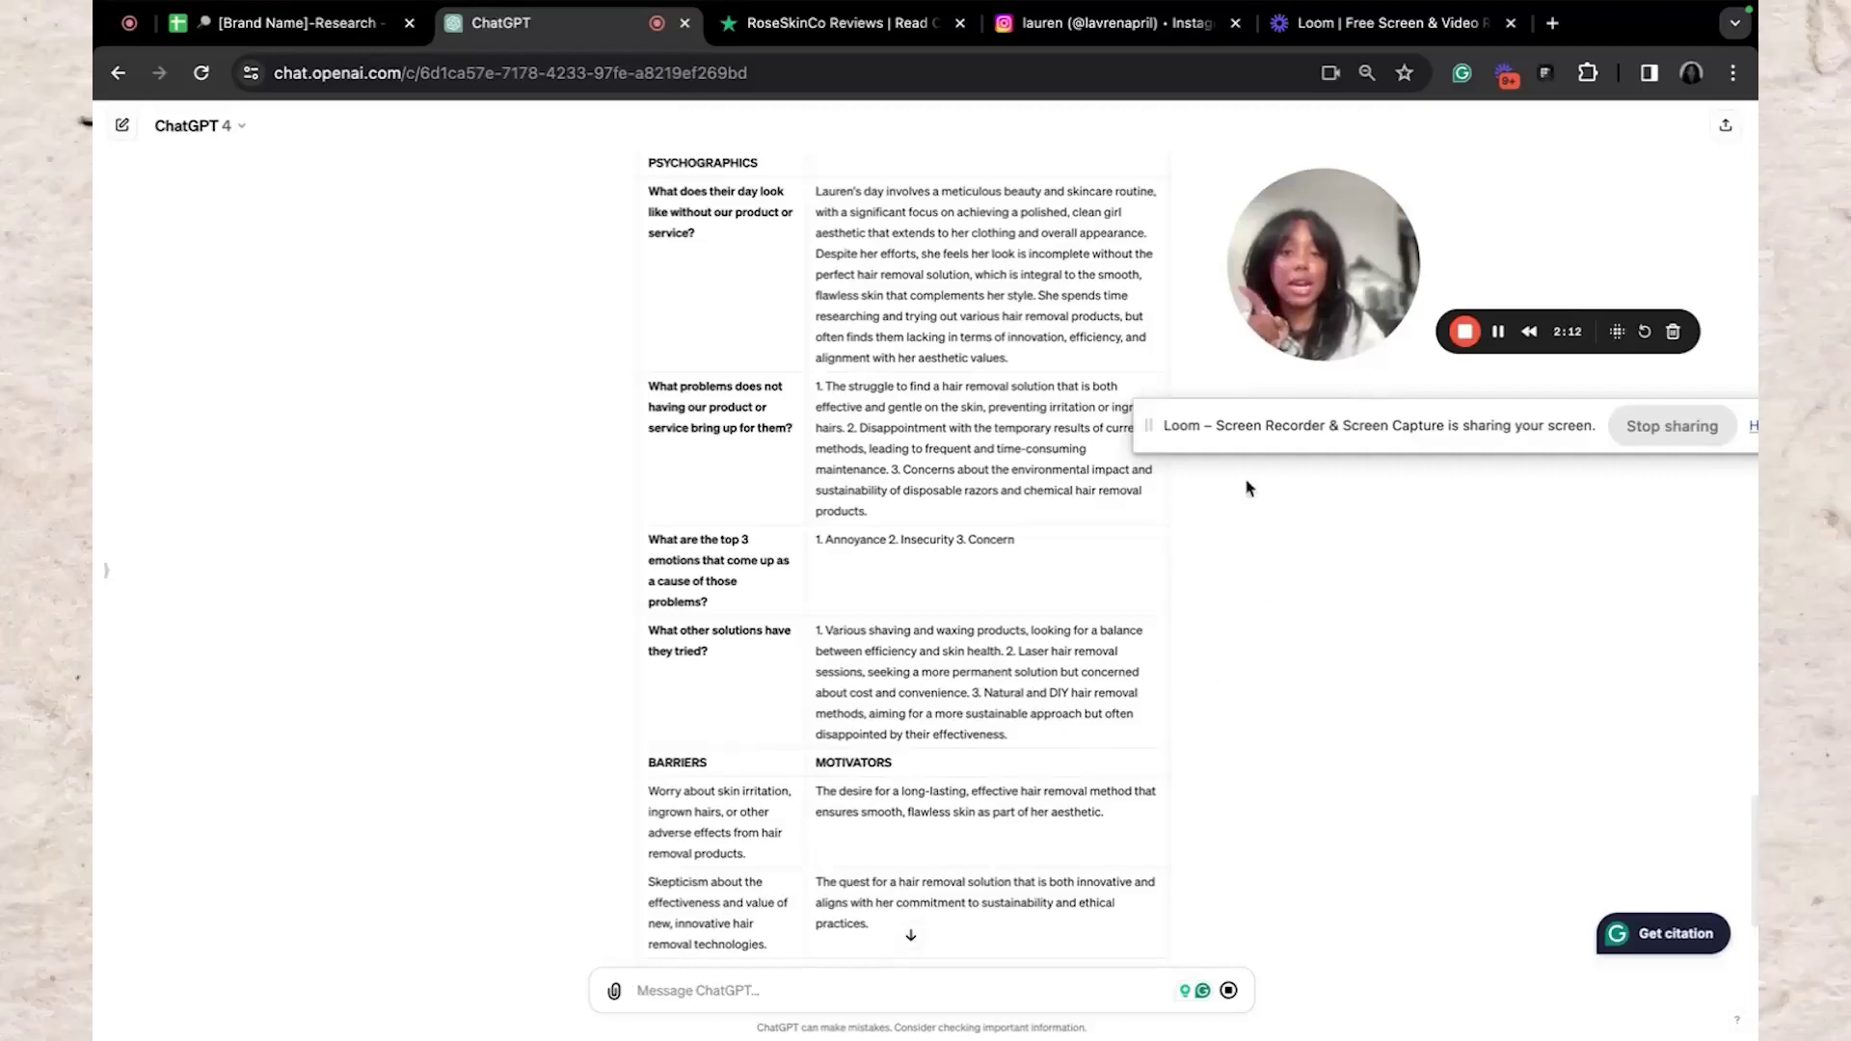
{"action": "left_click_drag", "start_coordinate": [1036, 364], "coordinate": [694, 191]}
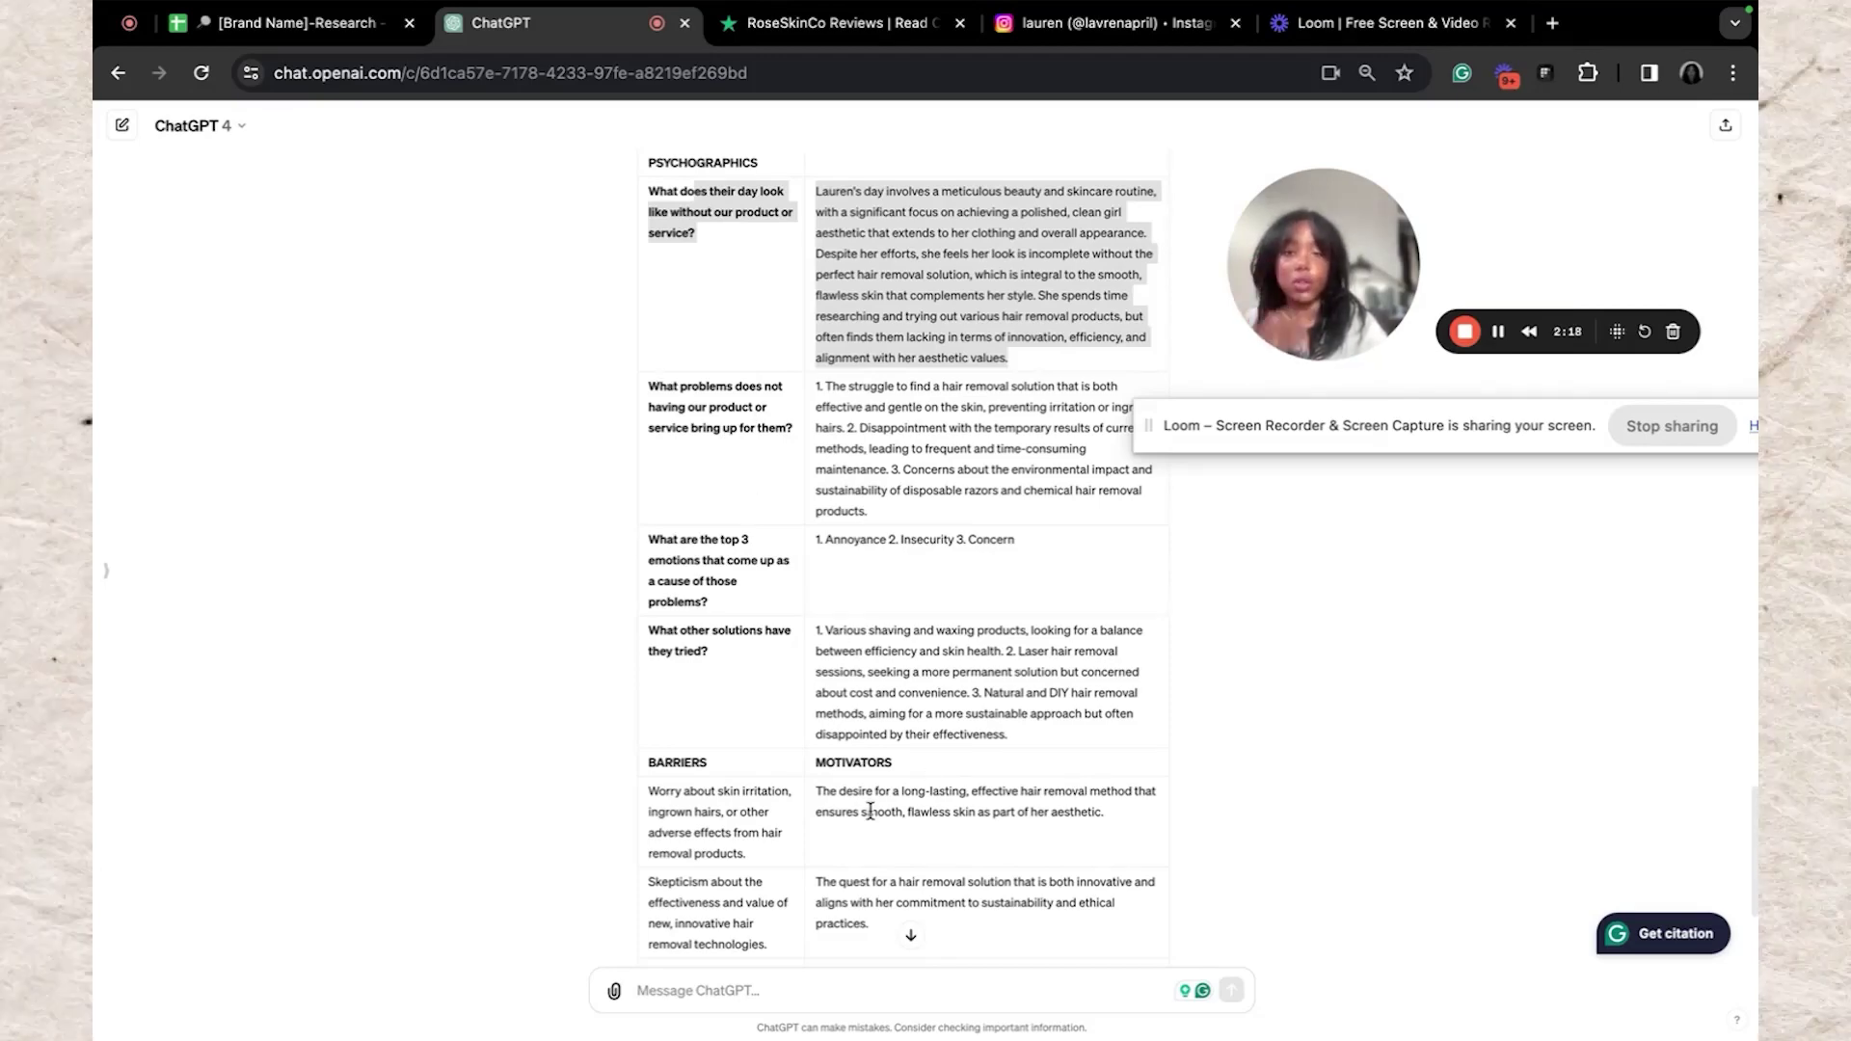
{"action": "scroll", "coordinate": [810, 702], "scroll_direction": "down", "scroll_amount": 1}
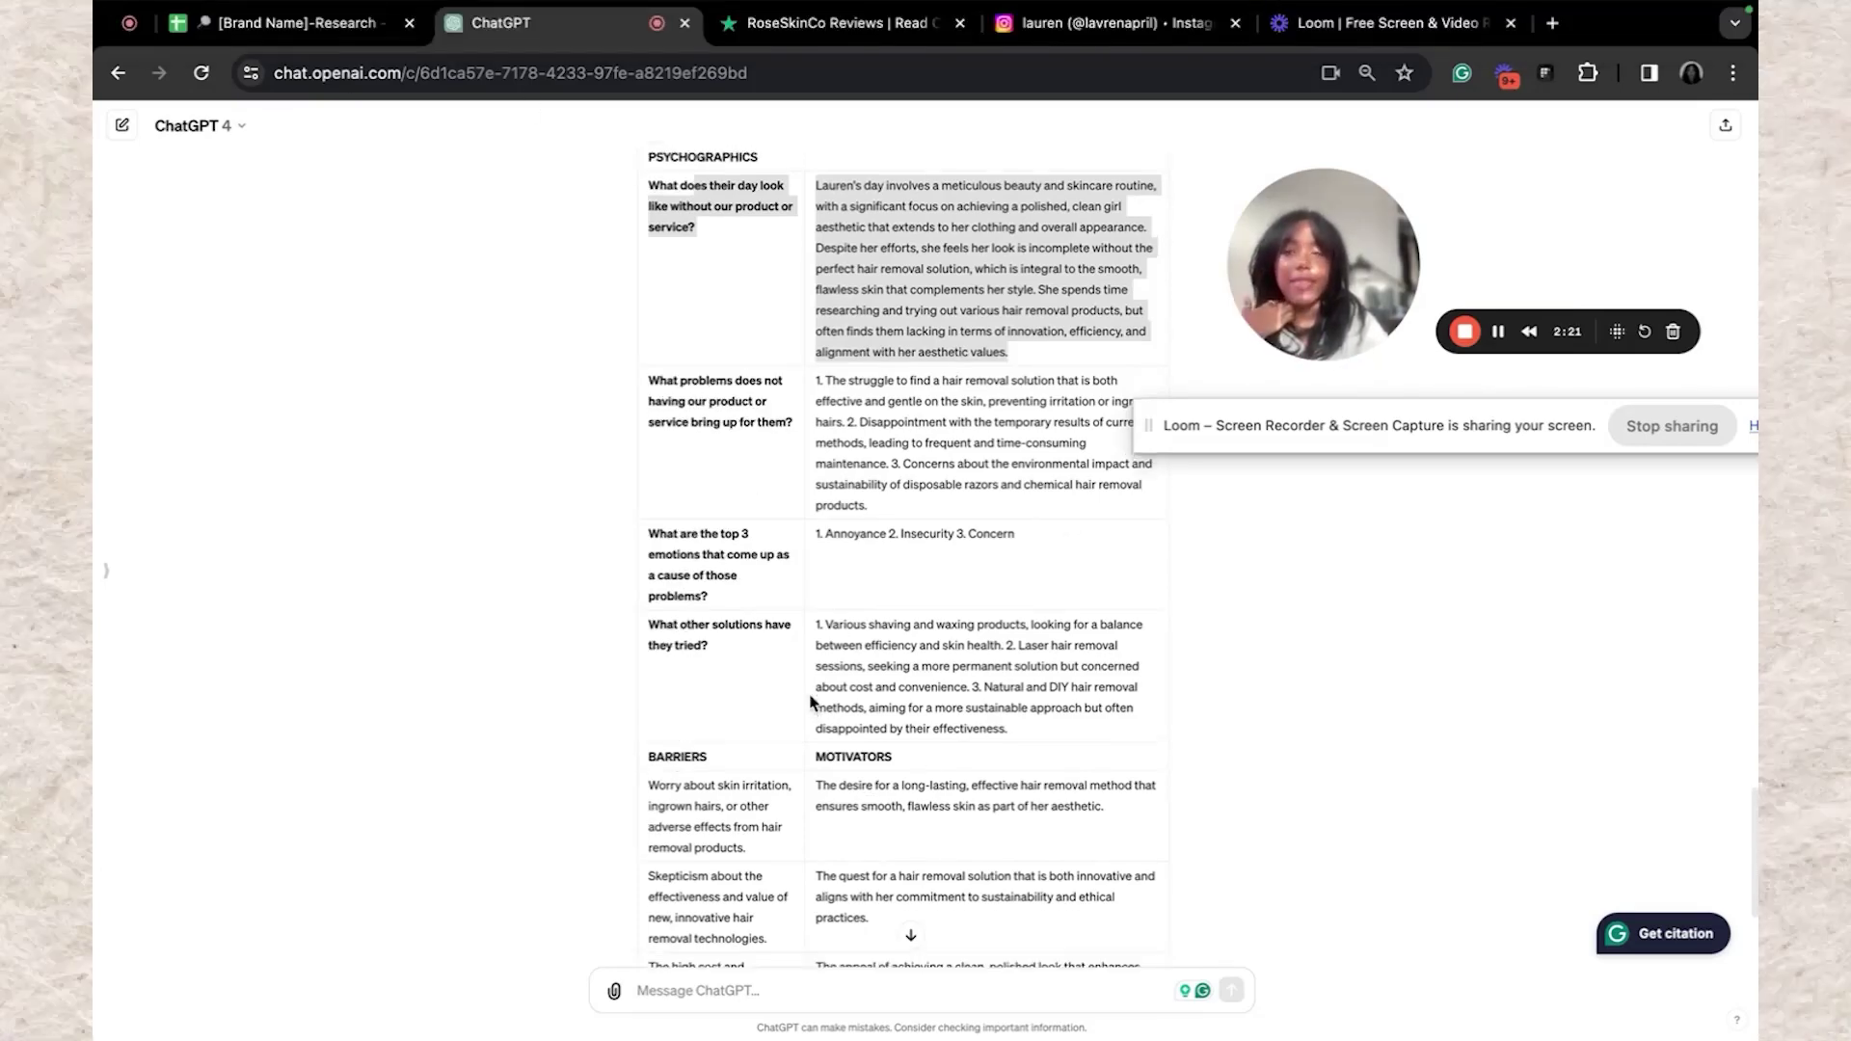
{"action": "scroll", "coordinate": [810, 703], "scroll_direction": "up", "scroll_amount": 1}
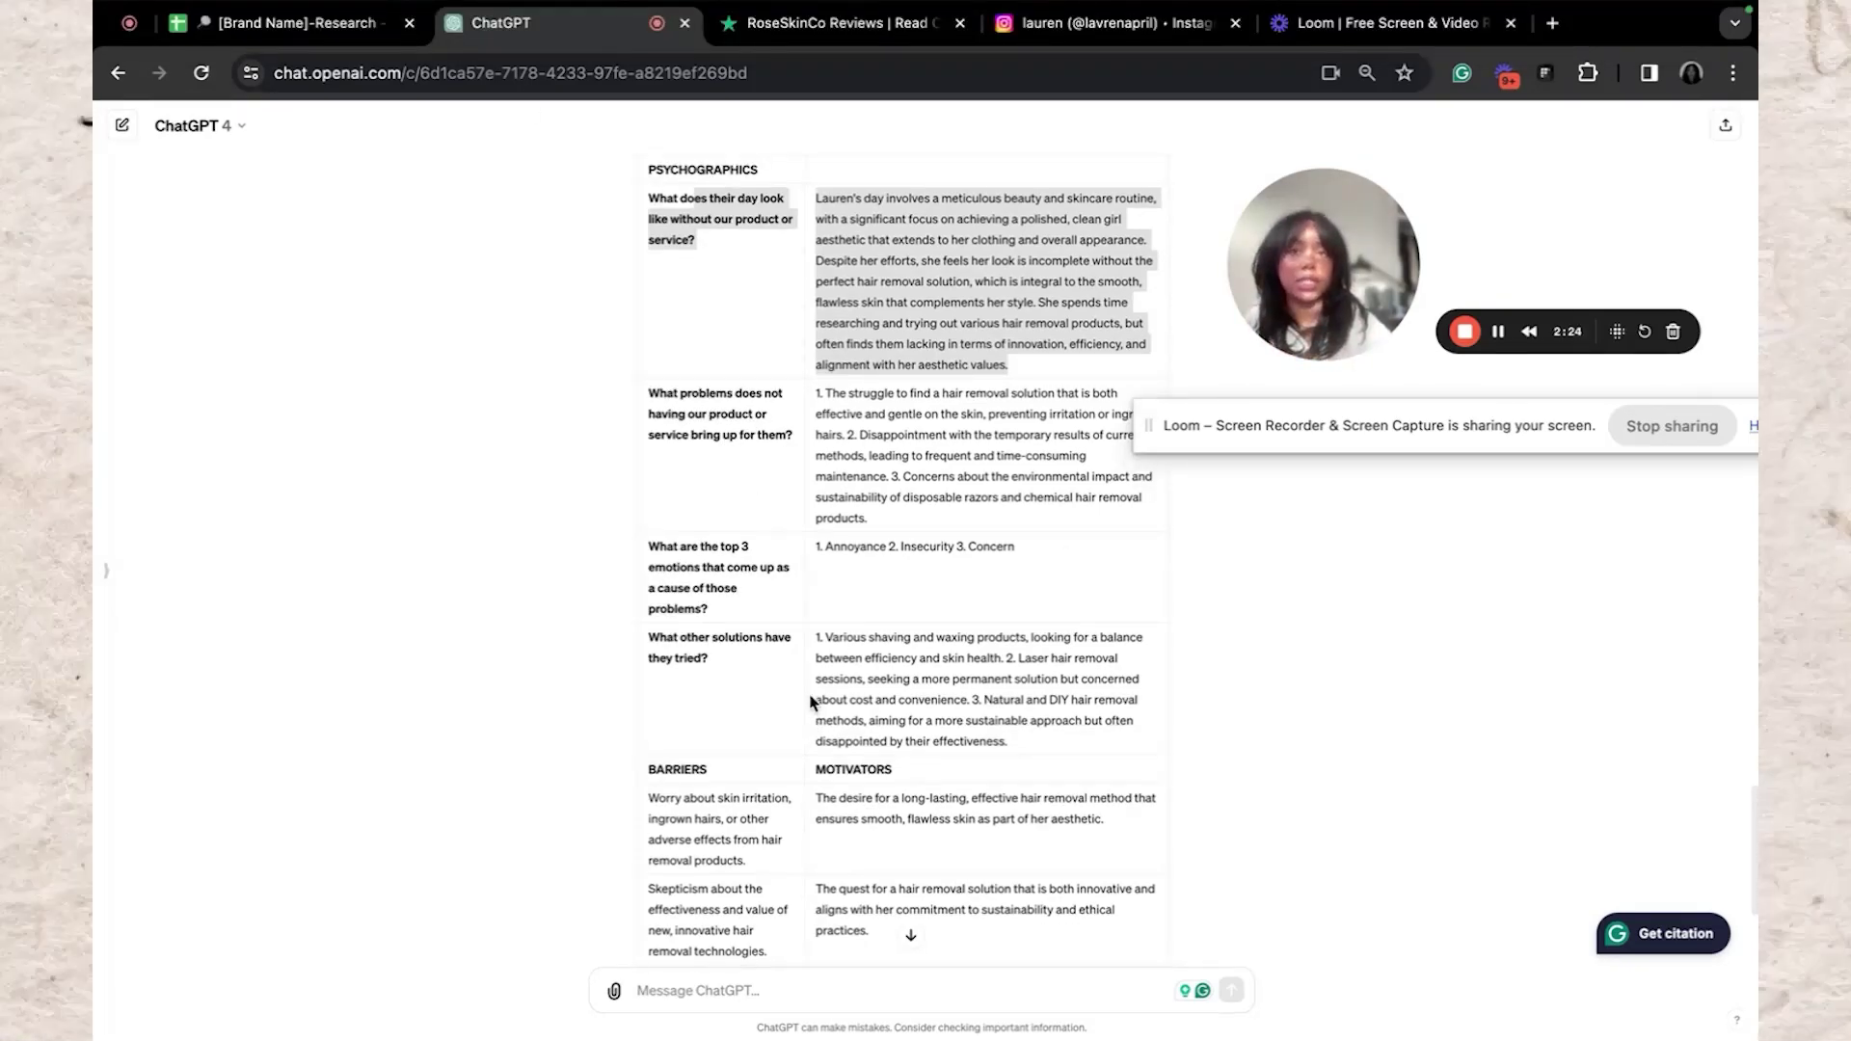
{"action": "scroll", "coordinate": [810, 703], "scroll_direction": "down", "scroll_amount": 3}
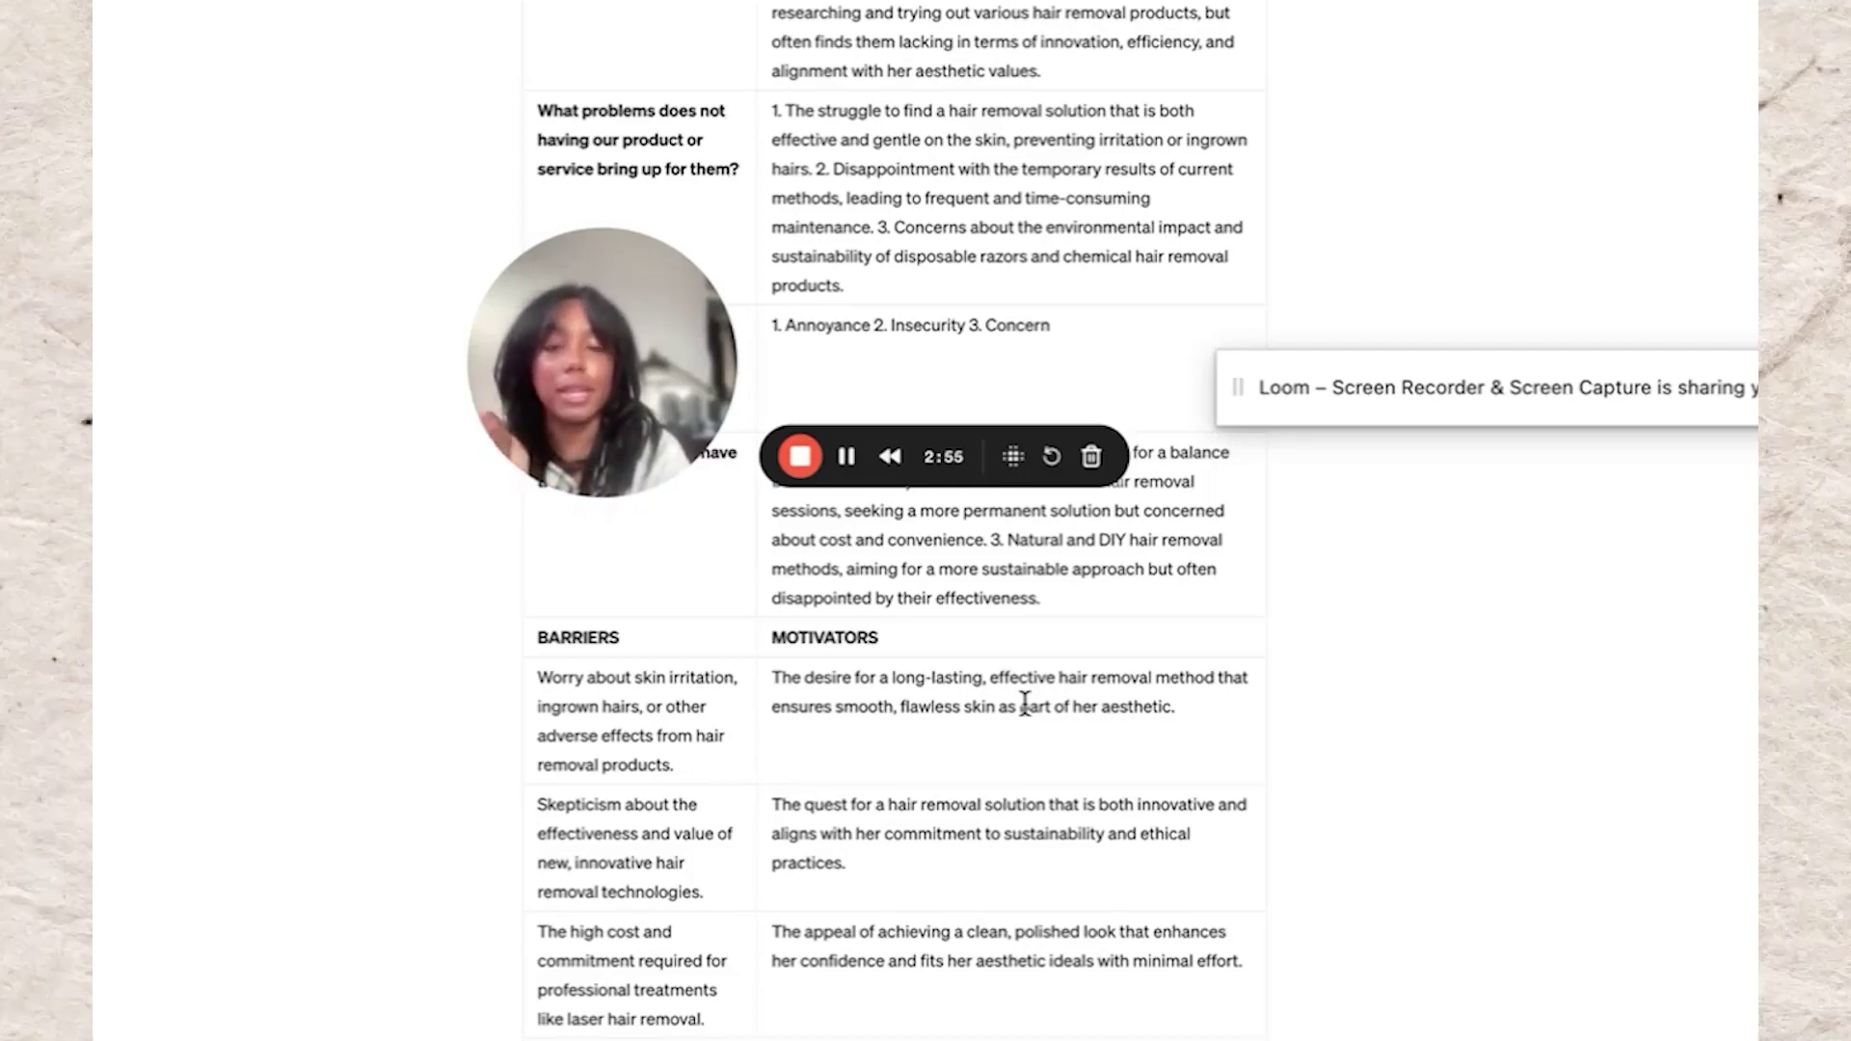
Examine the barriers and motivators section of the updated avatar chart, starting with the long-lasting hair removal motivator
{"action": "left_click_drag", "start_coordinate": [1212, 728], "coordinate": [785, 693]}
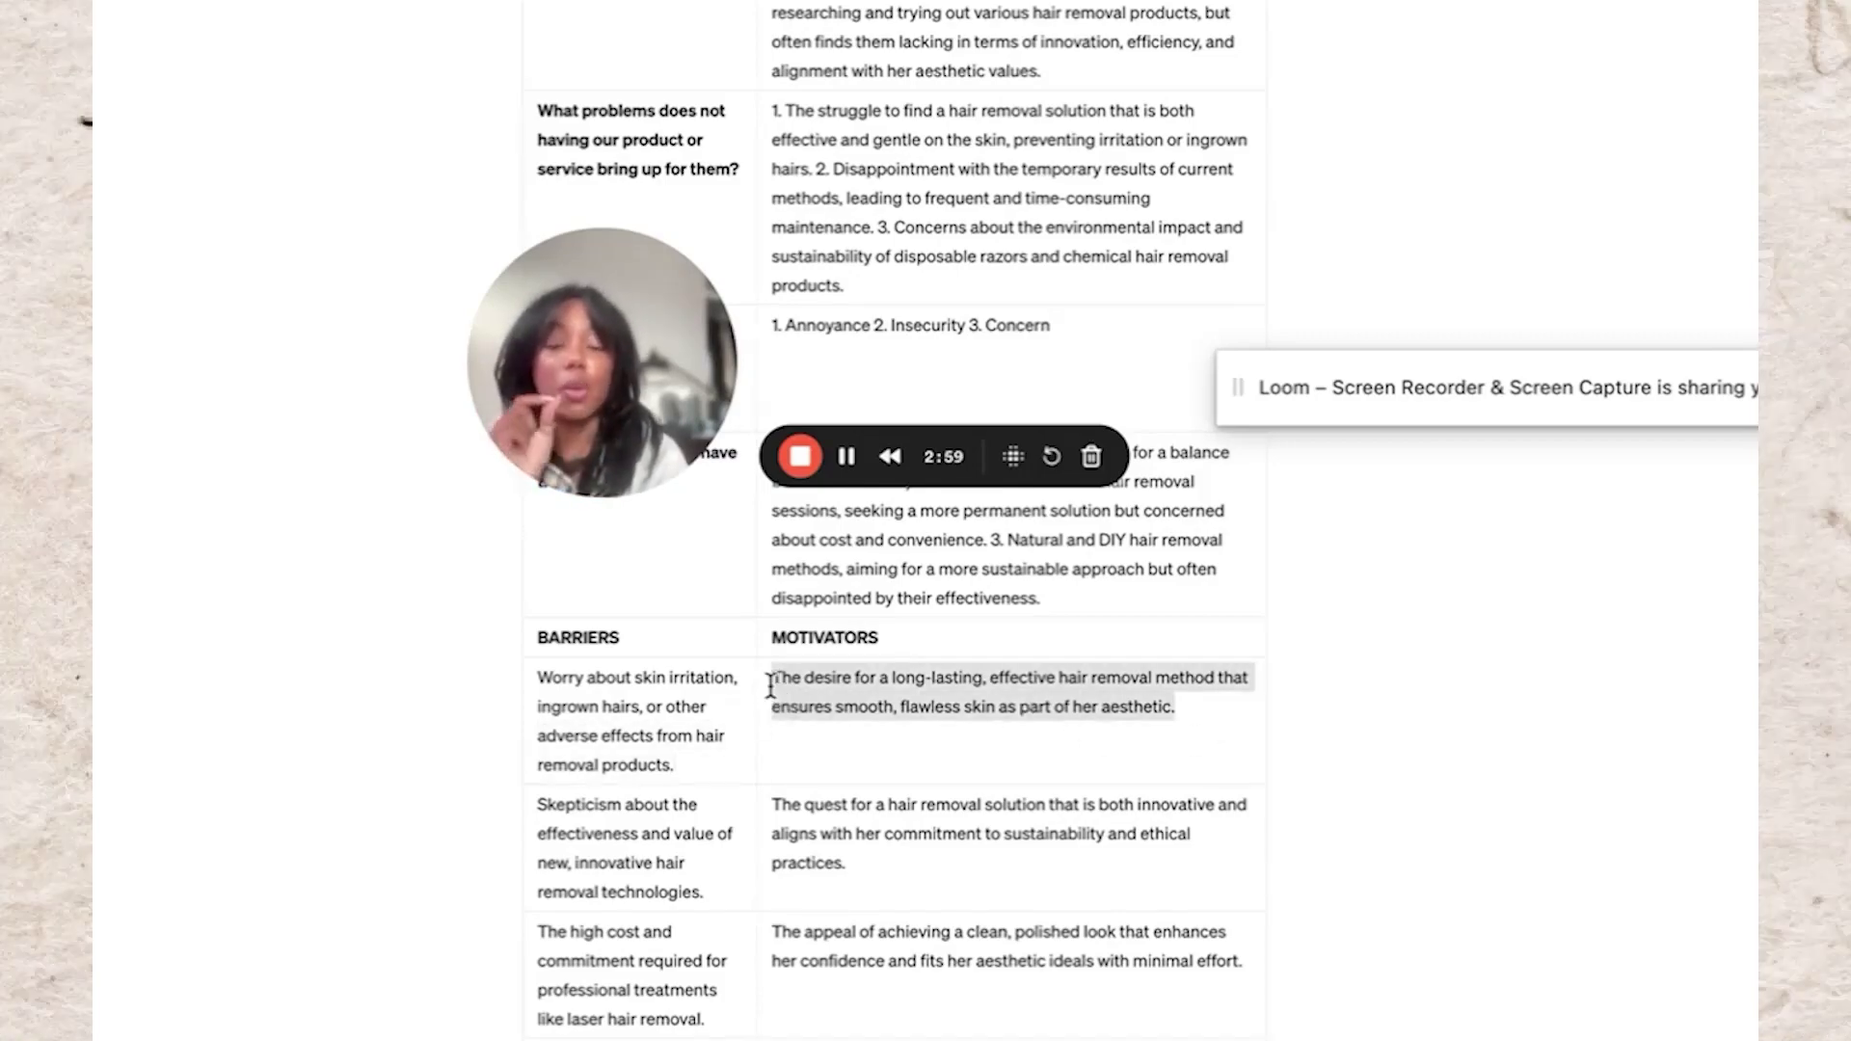
{"action": "left_click", "coordinate": [1043, 733]}
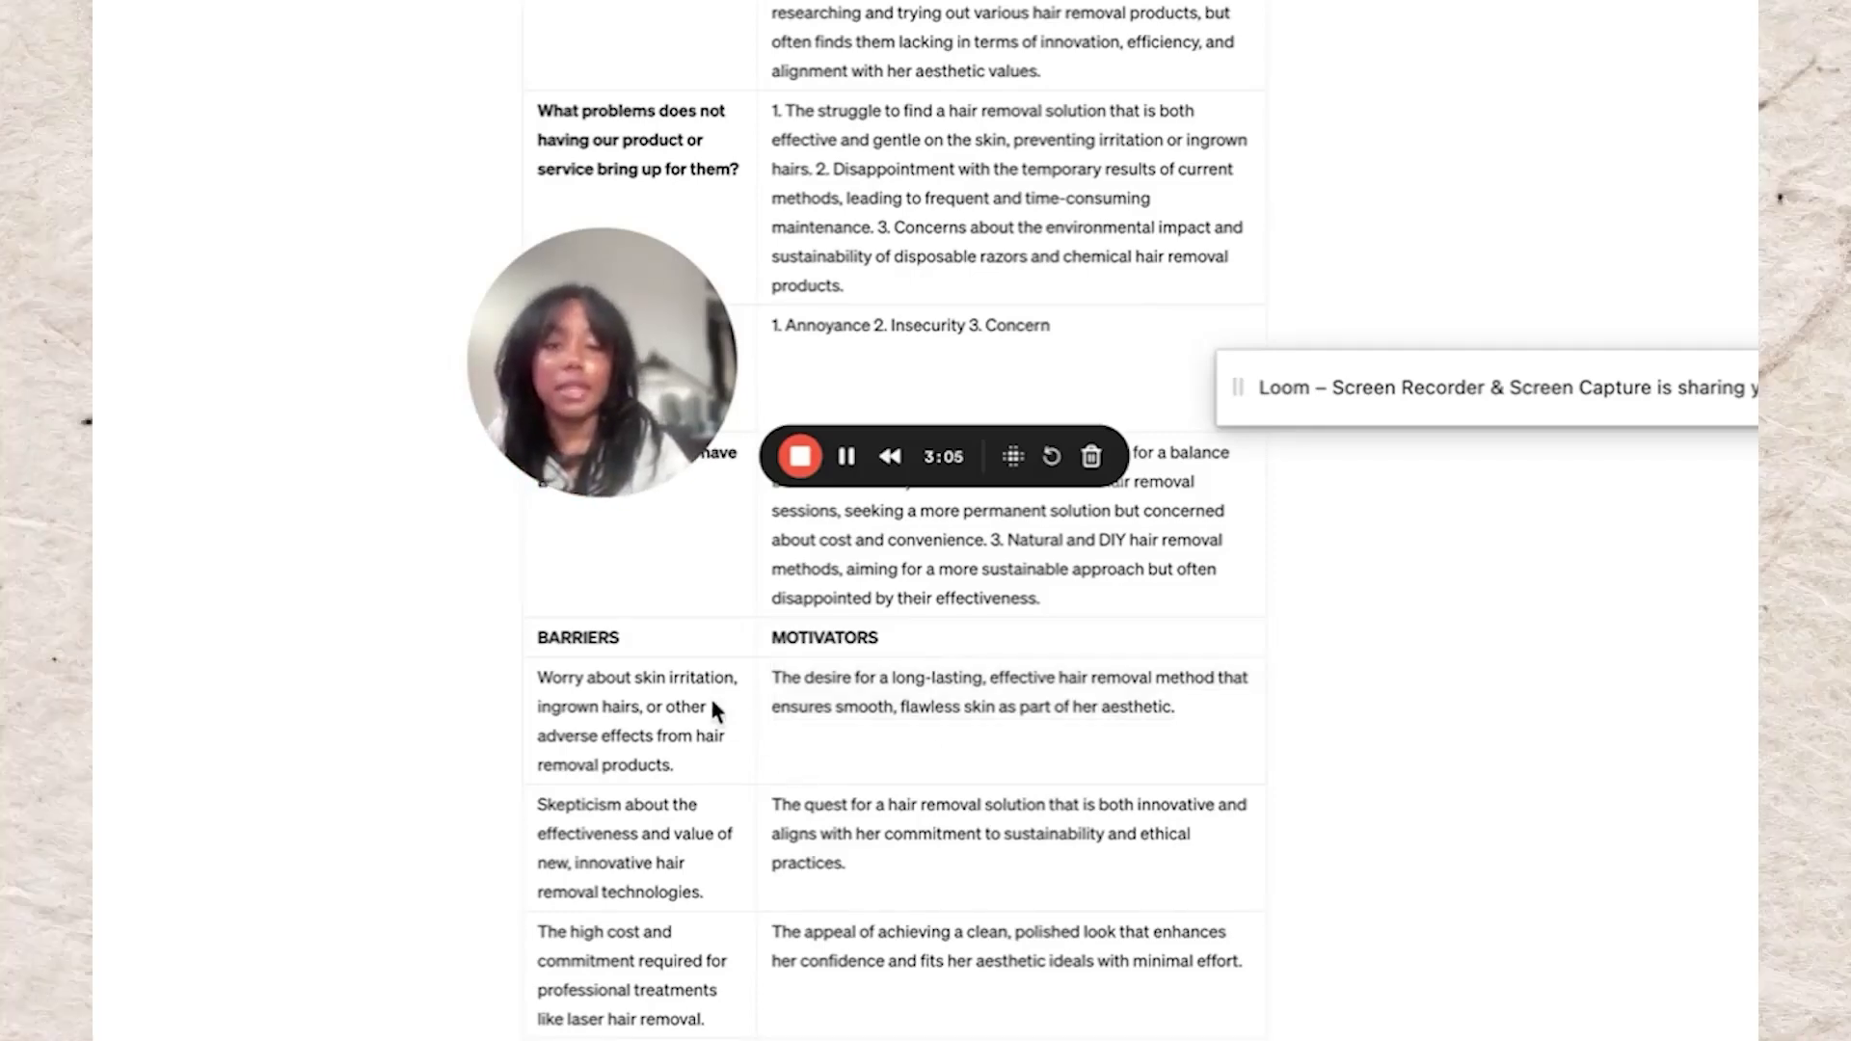
{"action": "left_click_drag", "start_coordinate": [537, 637], "coordinate": [1041, 1037]}
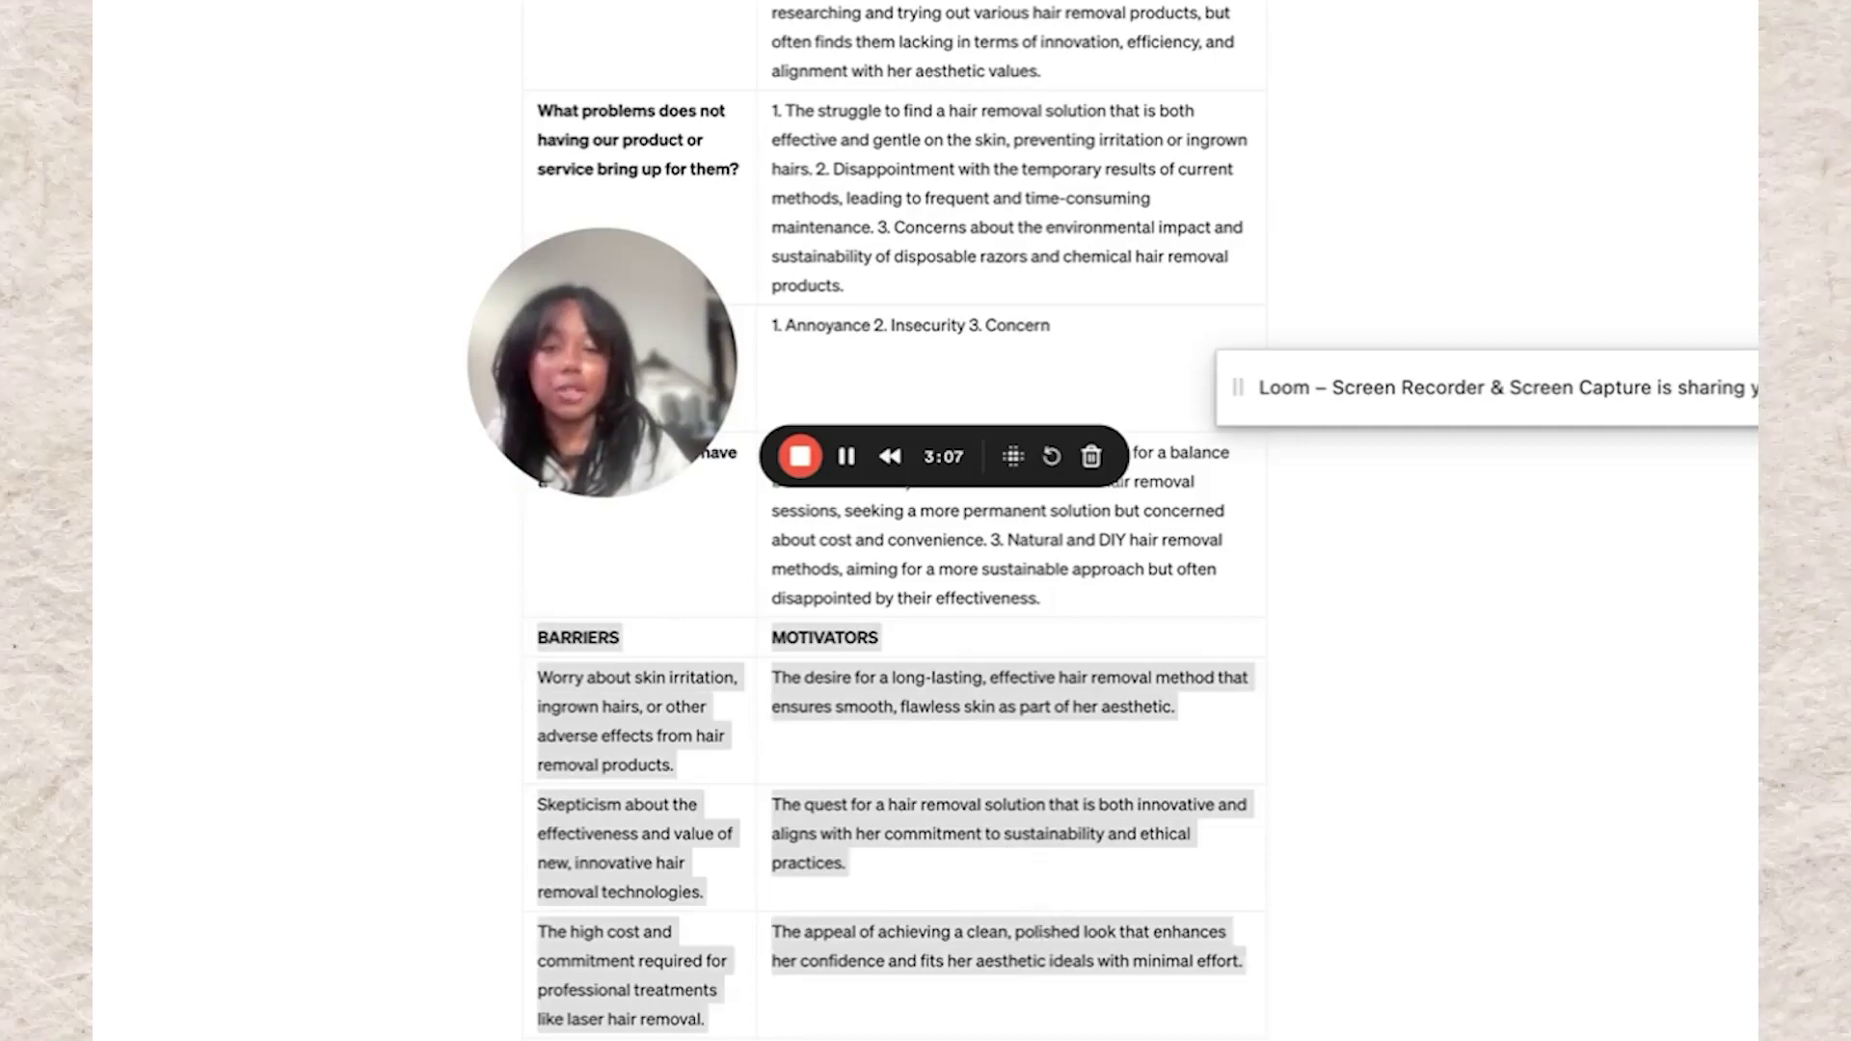
{"action": "left_click", "coordinate": [467, 773]}
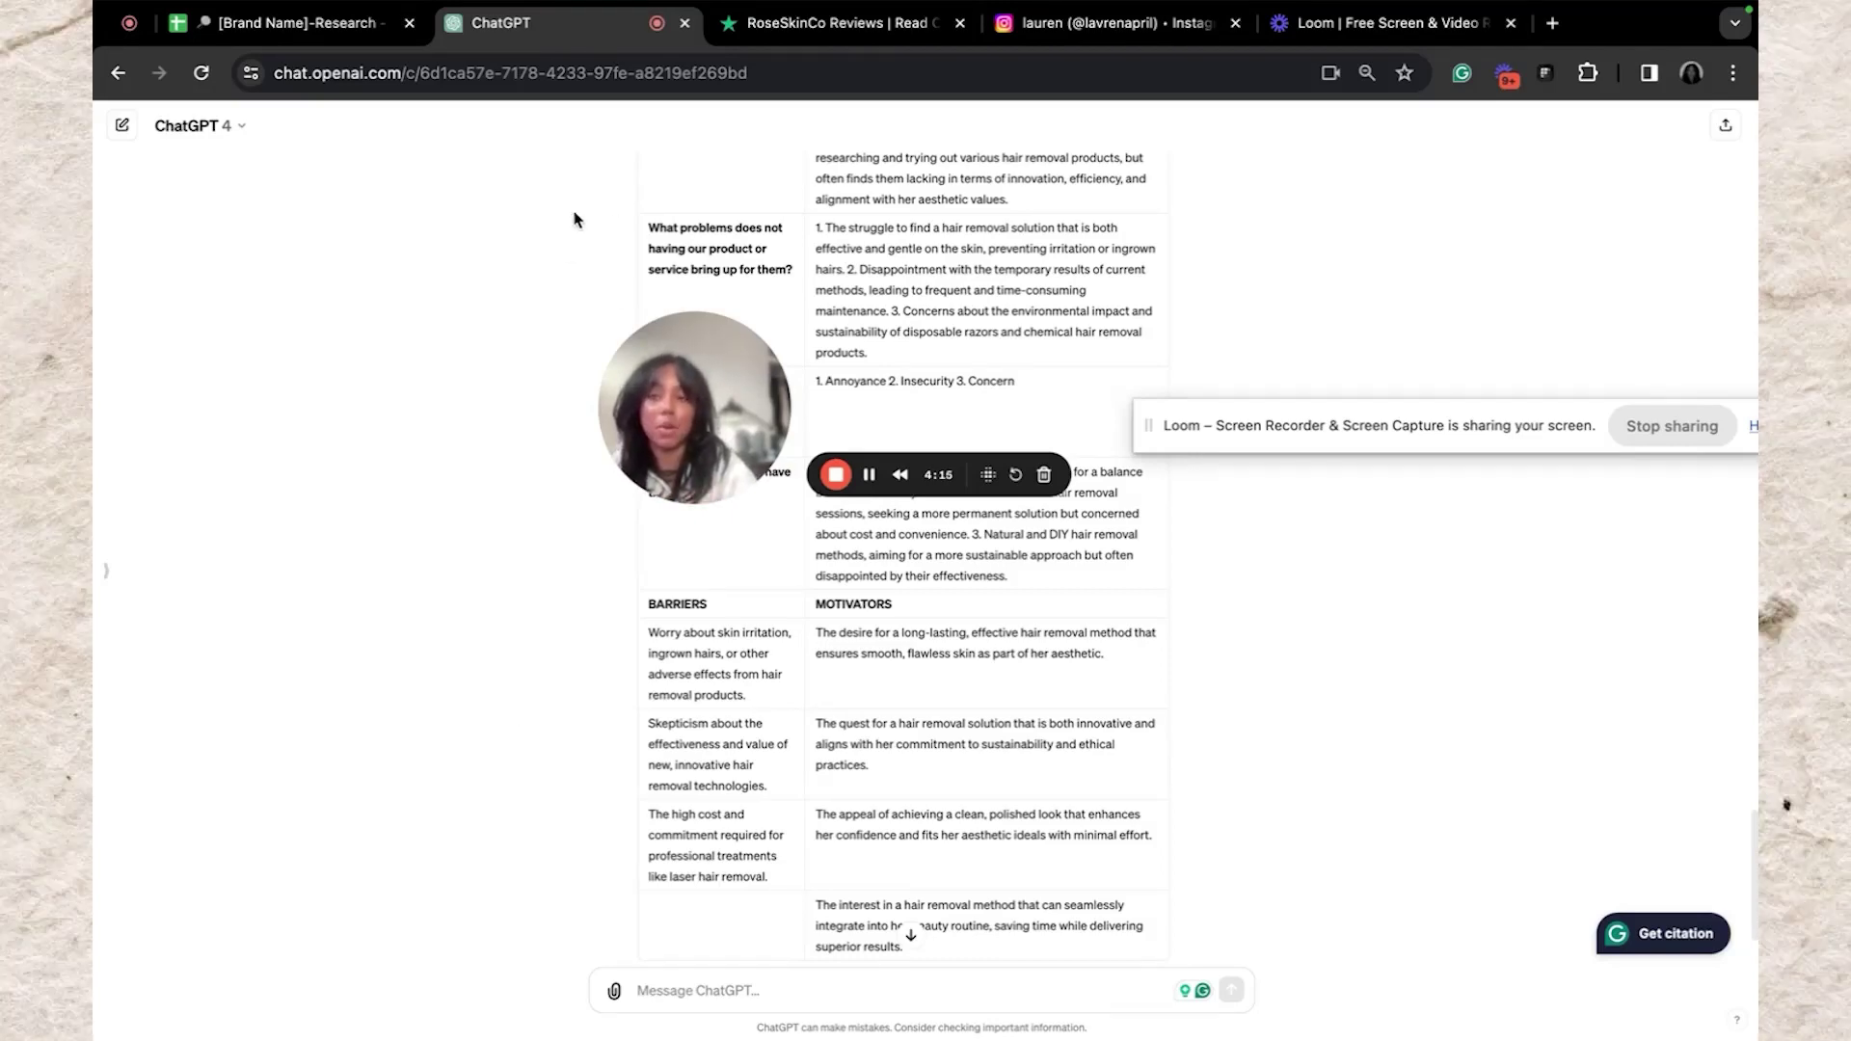
Try to paste the barriers and motivators table into Avatar 1's barriers cell in the [Brand Name]-Research spreadsheet, and undo it
{"action": "left_click", "coordinate": [289, 23]}
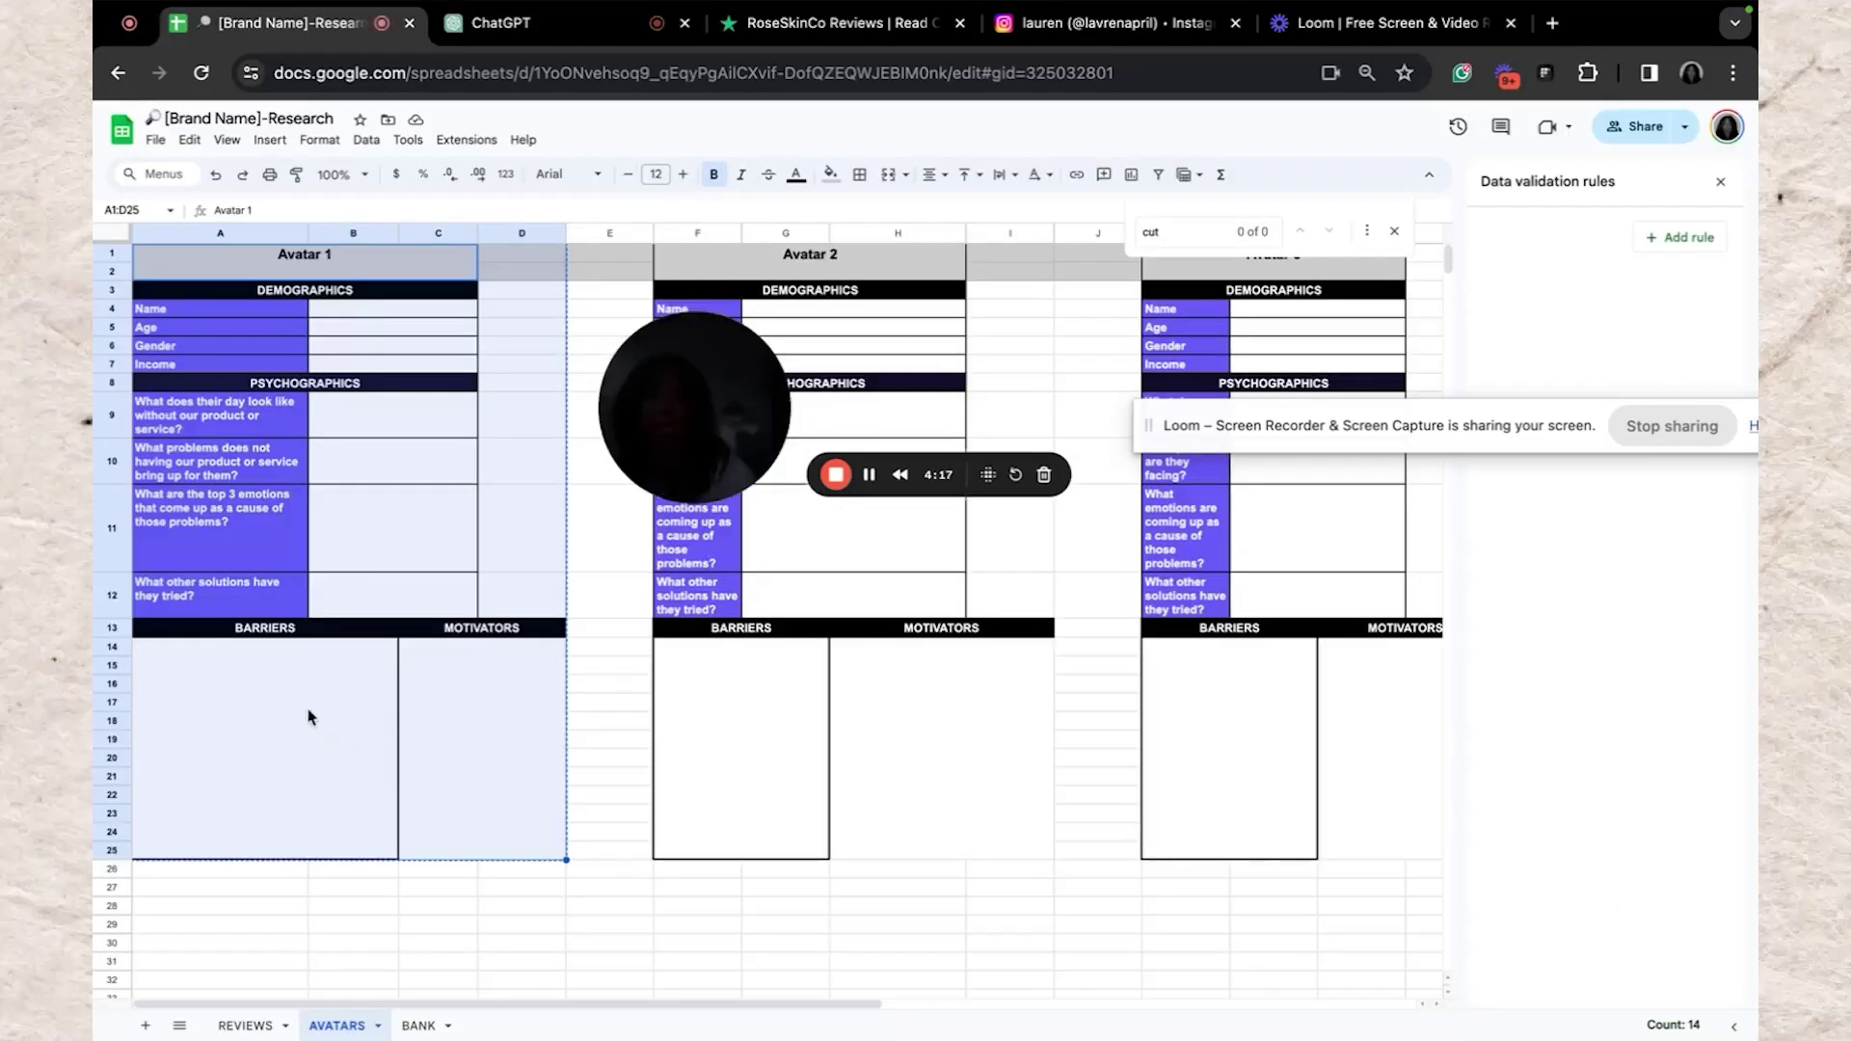
{"action": "left_click", "coordinate": [263, 694]}
{"action": "double_click", "coordinate": [264, 695]}
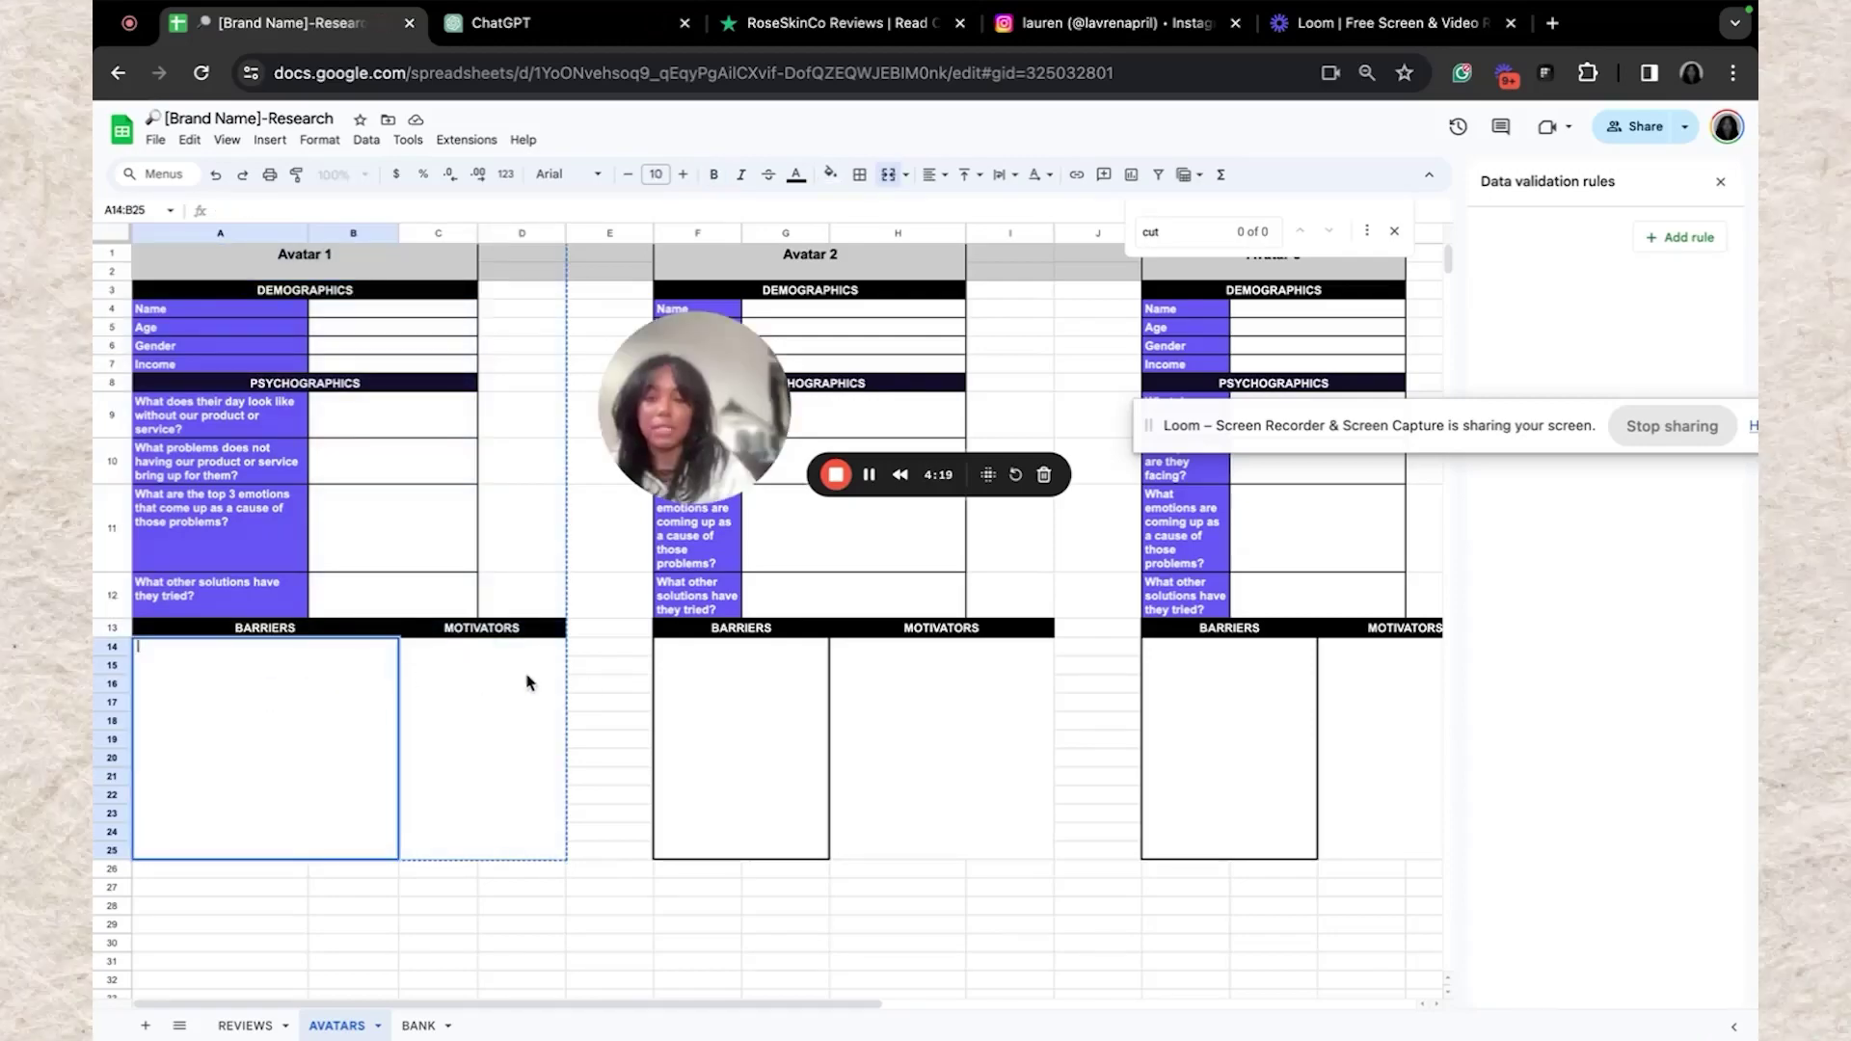
{"action": "right_click", "coordinate": [328, 691]}
{"action": "mouse_move", "coordinate": [384, 523]}
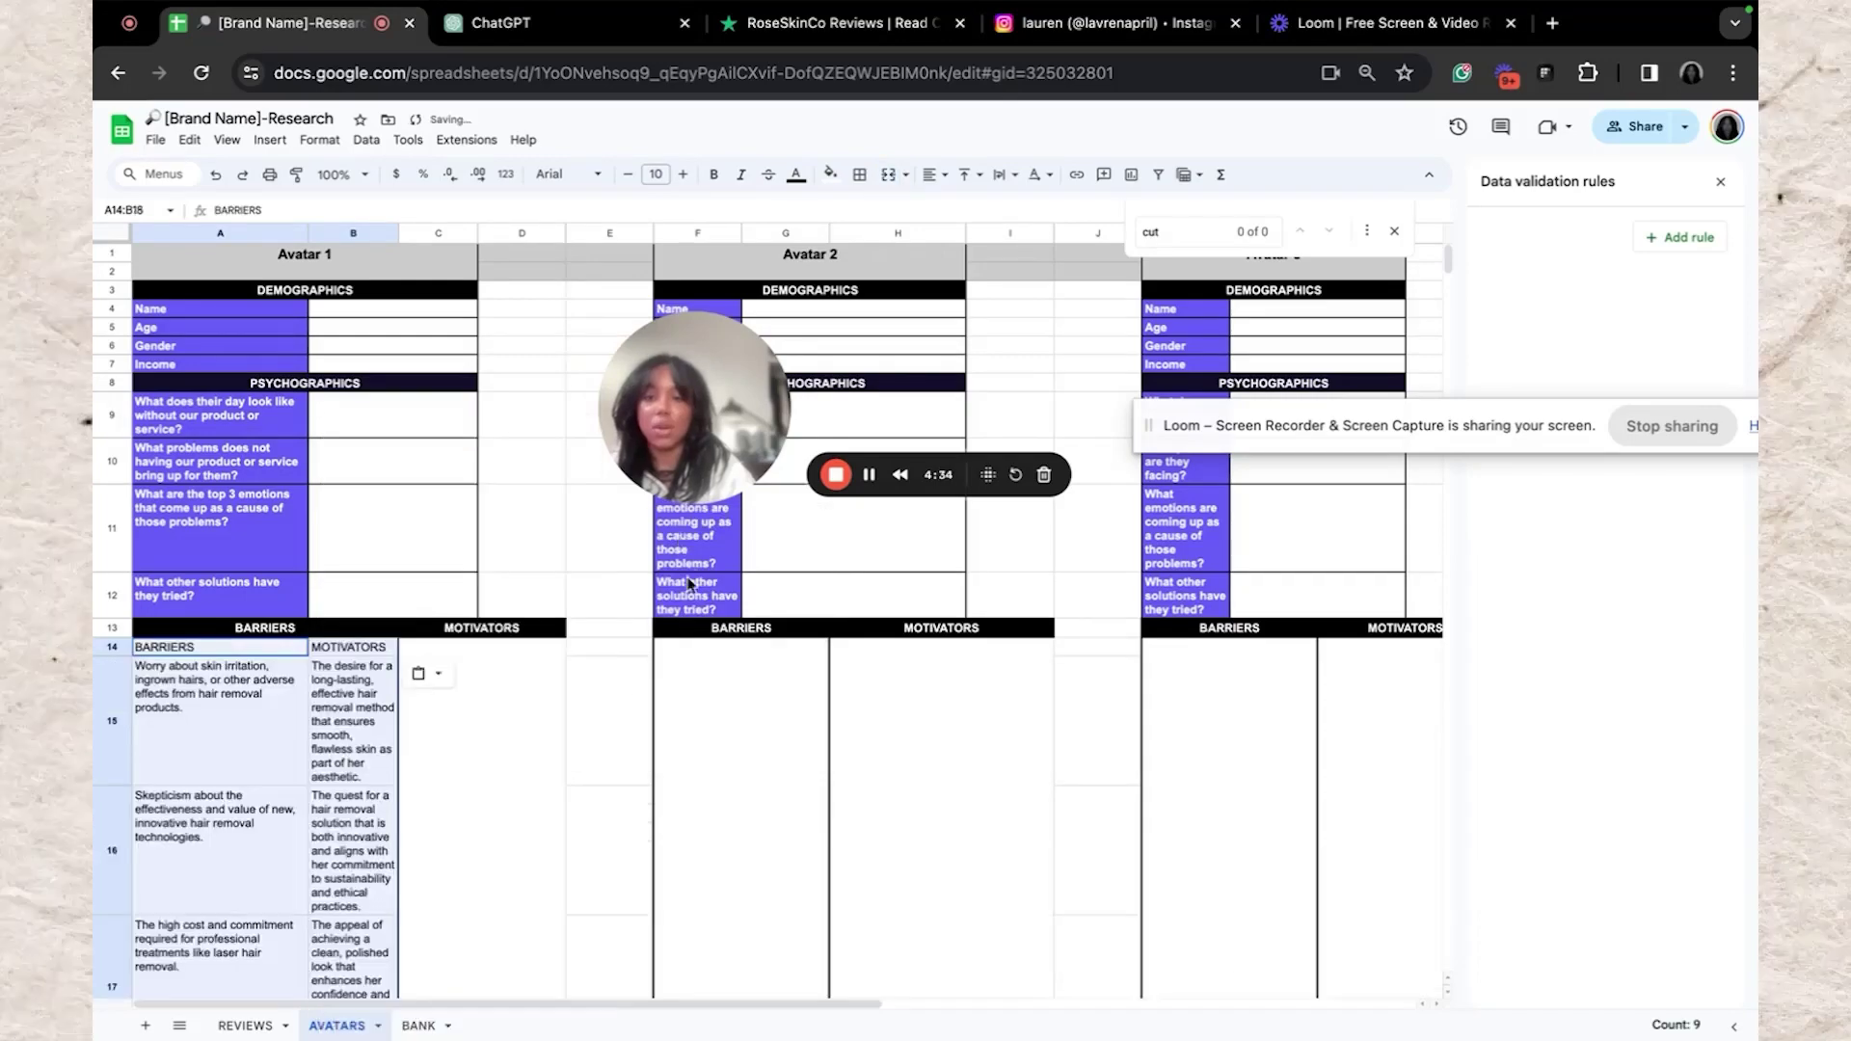
{"action": "key", "text": "ctrl+z"}
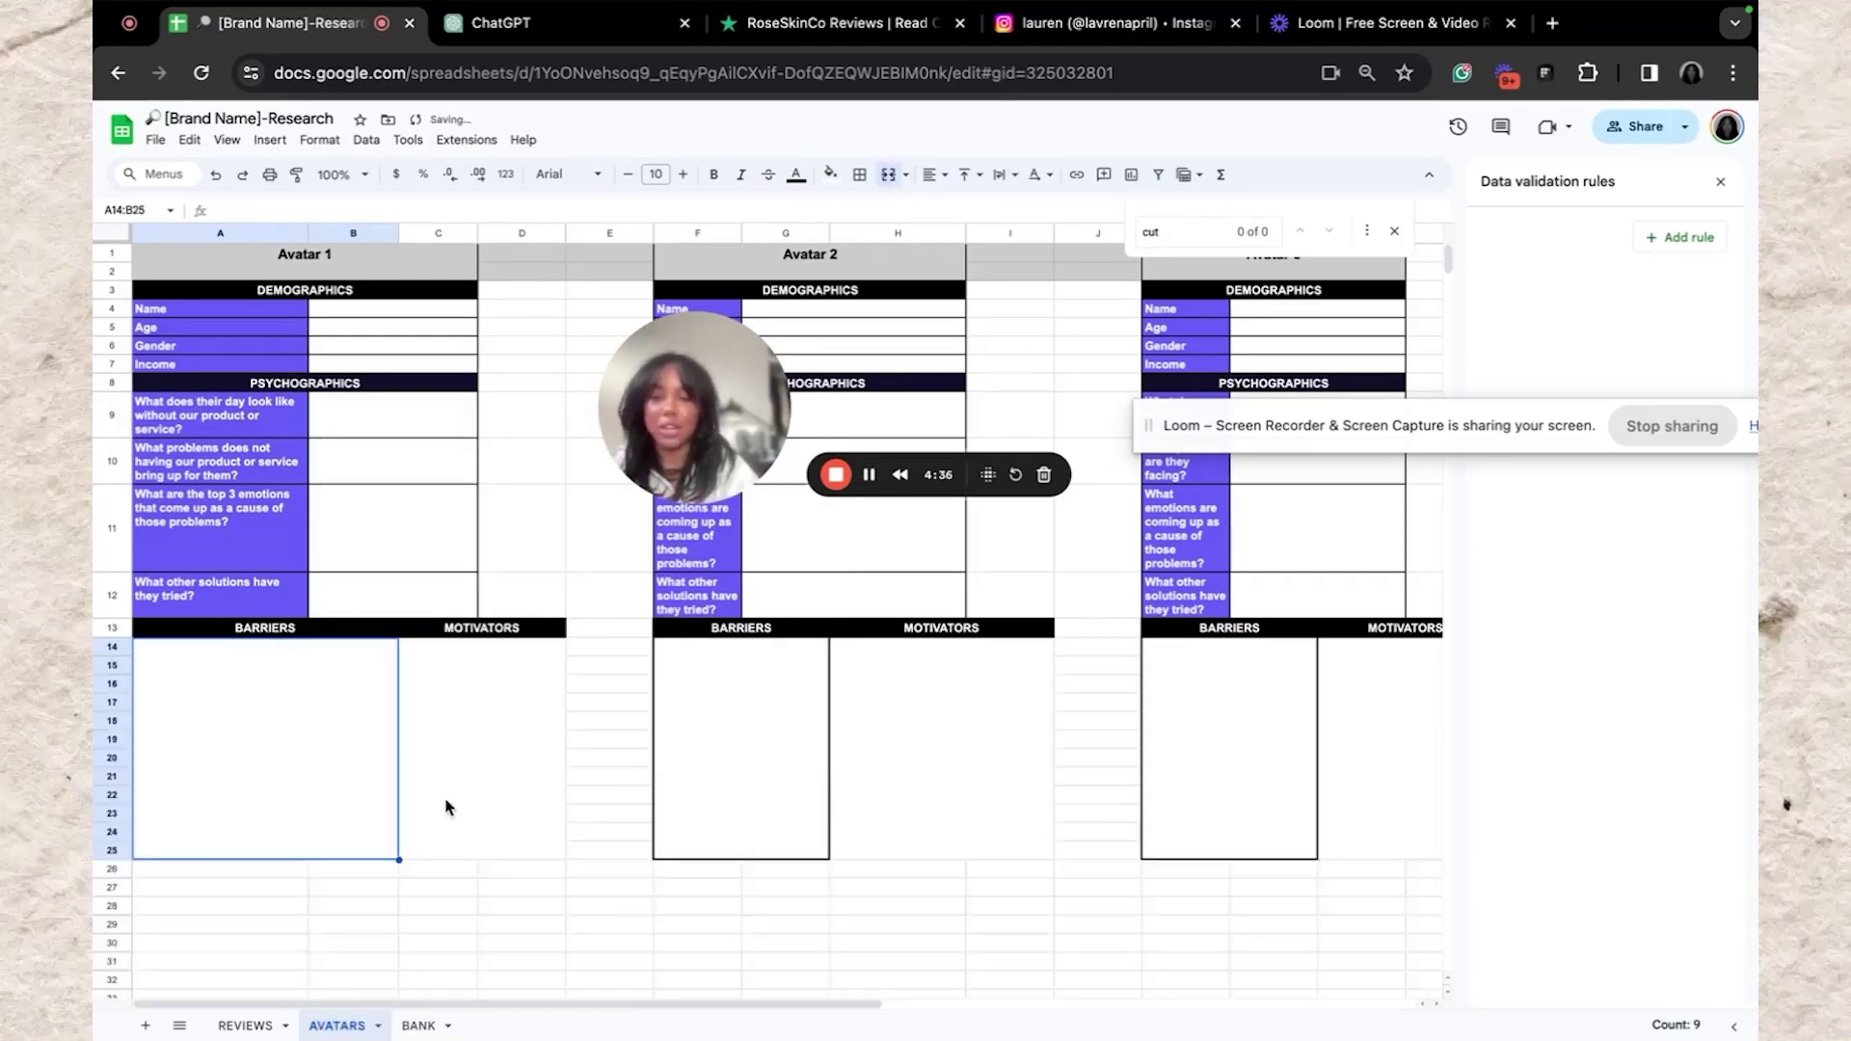
Return to ChatGPT and try to select individual barriers and motivators text in the updated chart
{"action": "left_click", "coordinate": [525, 23]}
{"action": "left_click_drag", "start_coordinate": [647, 629], "coordinate": [785, 822]}
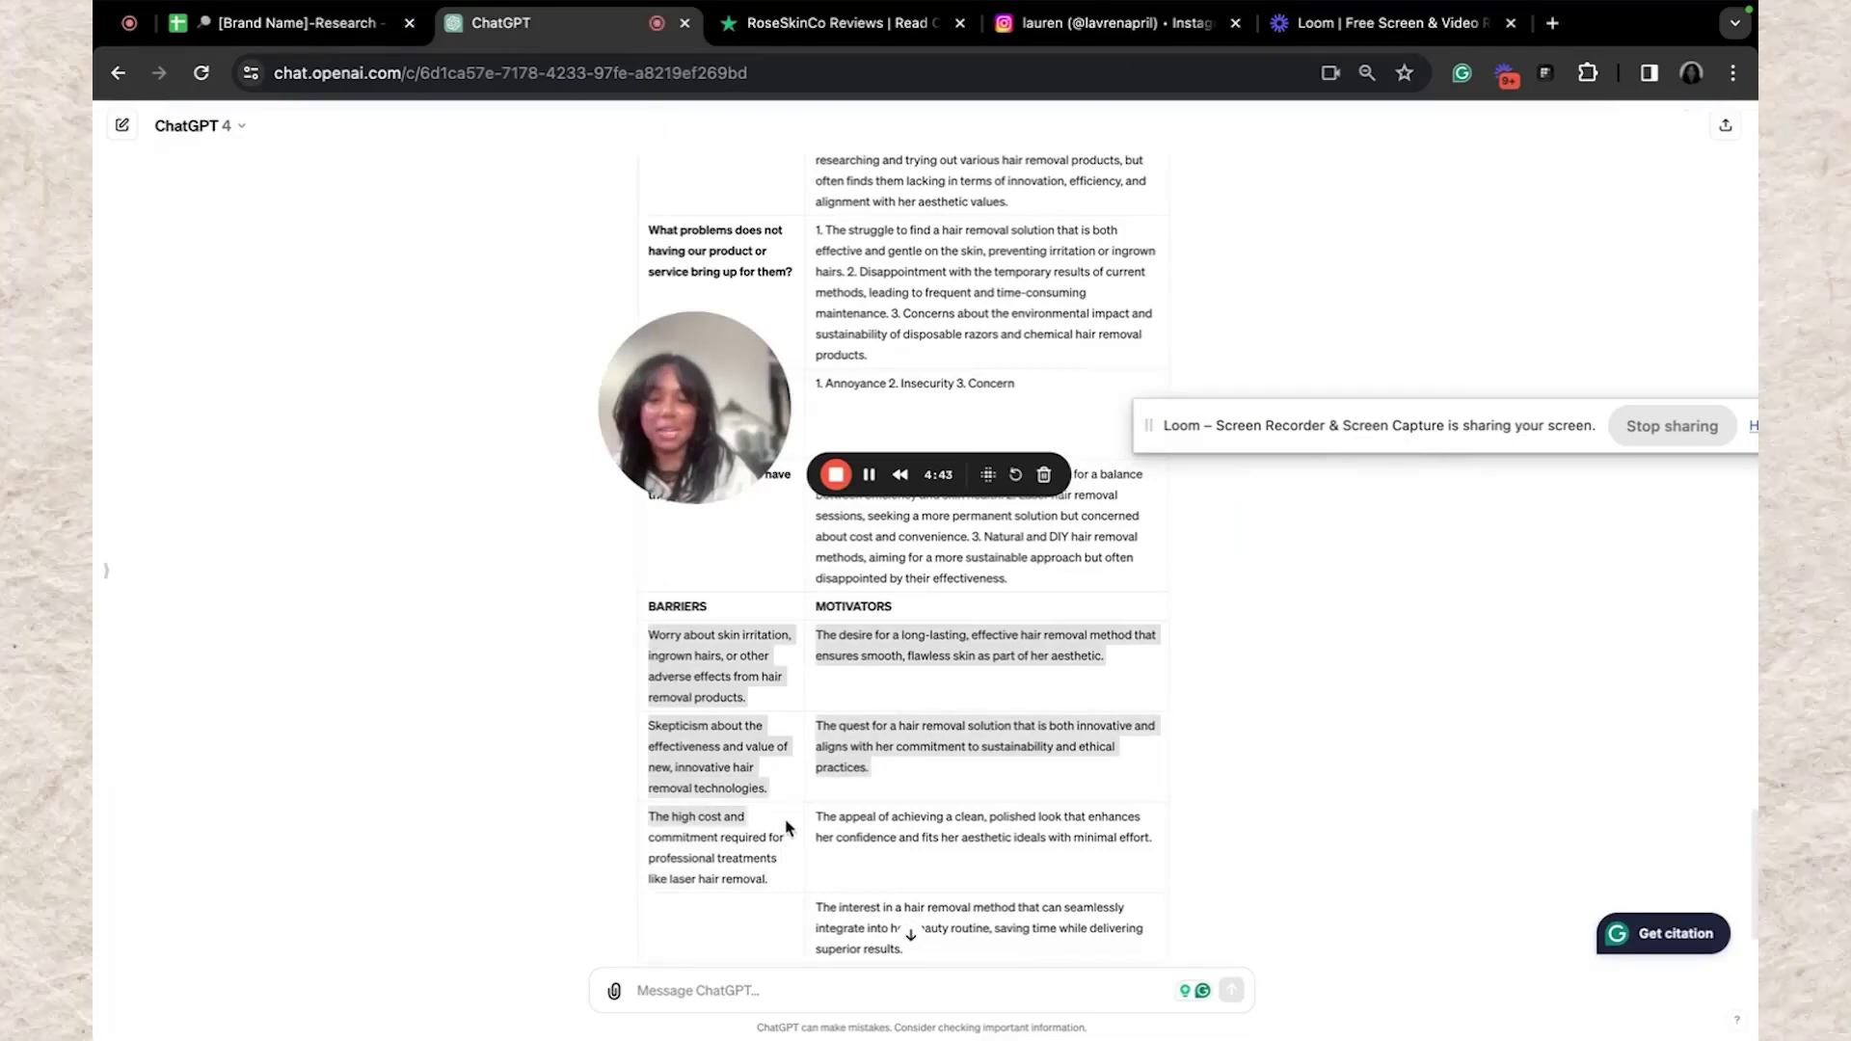
{"action": "left_click", "coordinate": [1099, 862]}
{"action": "left_click_drag", "start_coordinate": [1161, 848], "coordinate": [830, 690]}
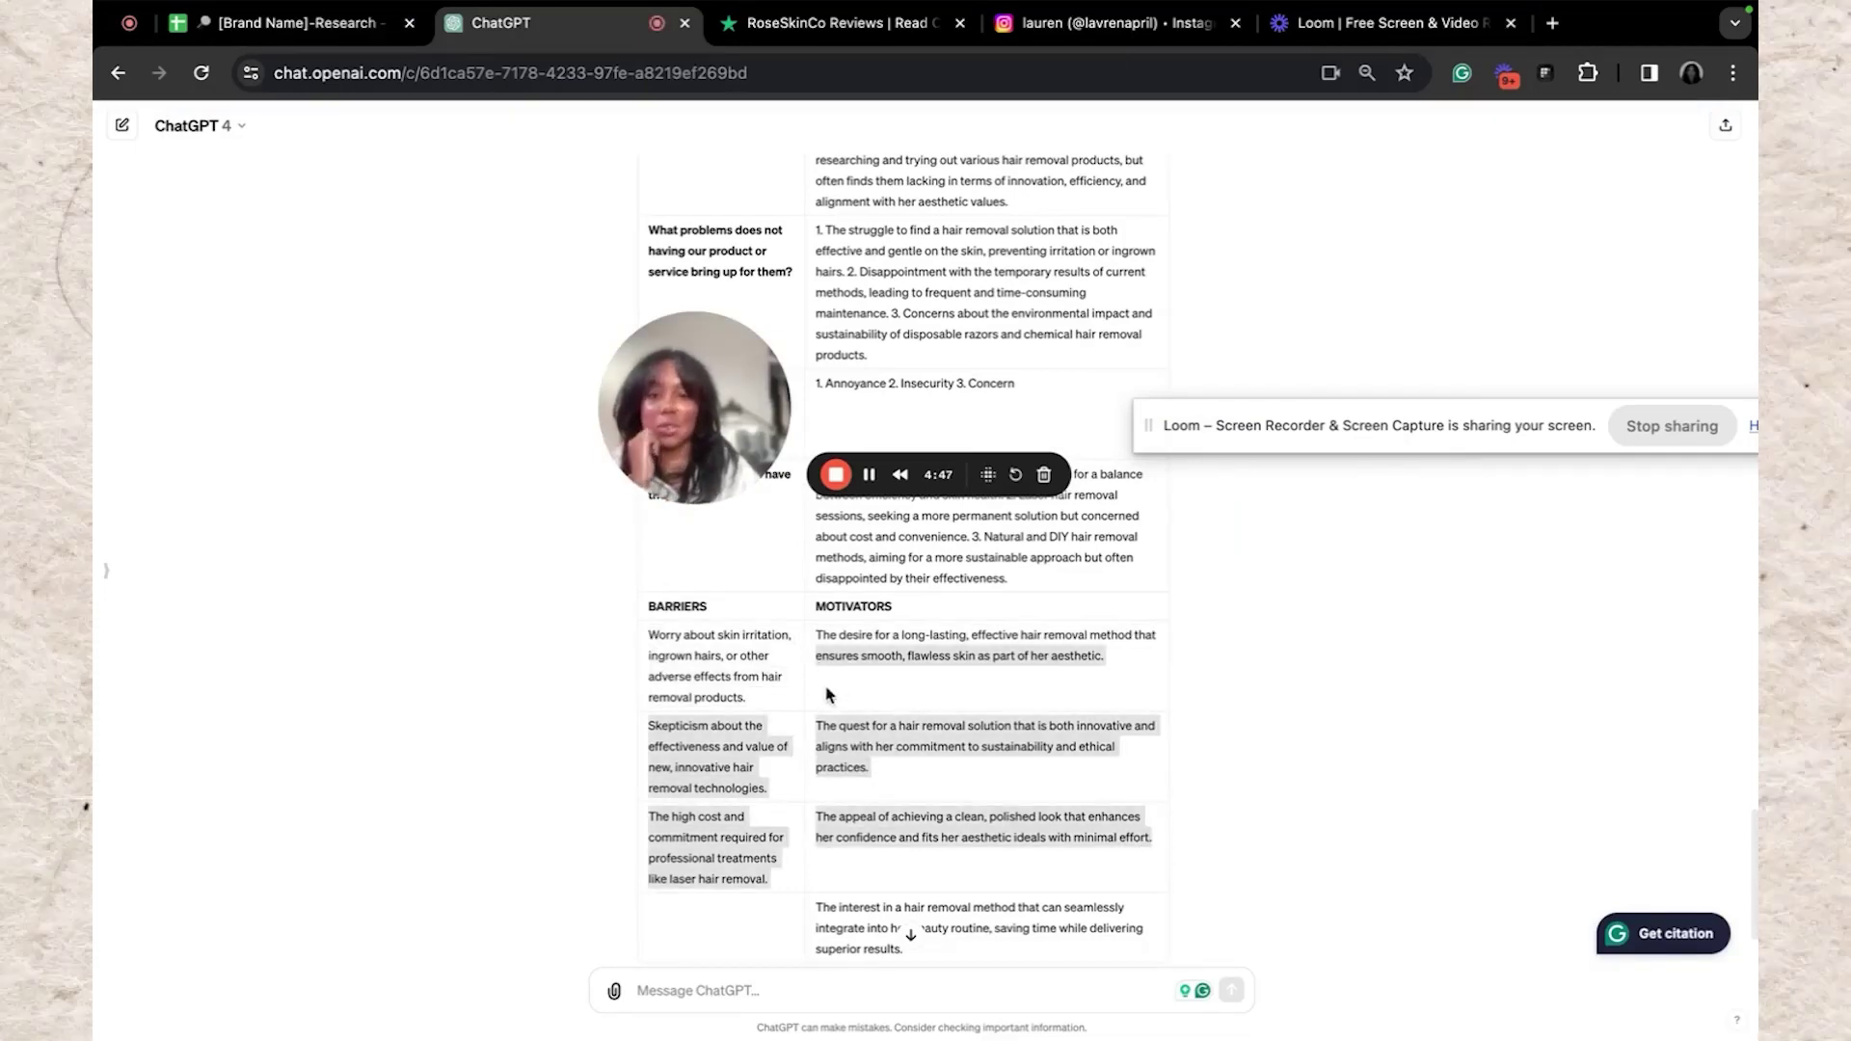
Switch to the [Brand Name]-Research spreadsheet and close its find box
{"action": "left_click", "coordinate": [268, 28]}
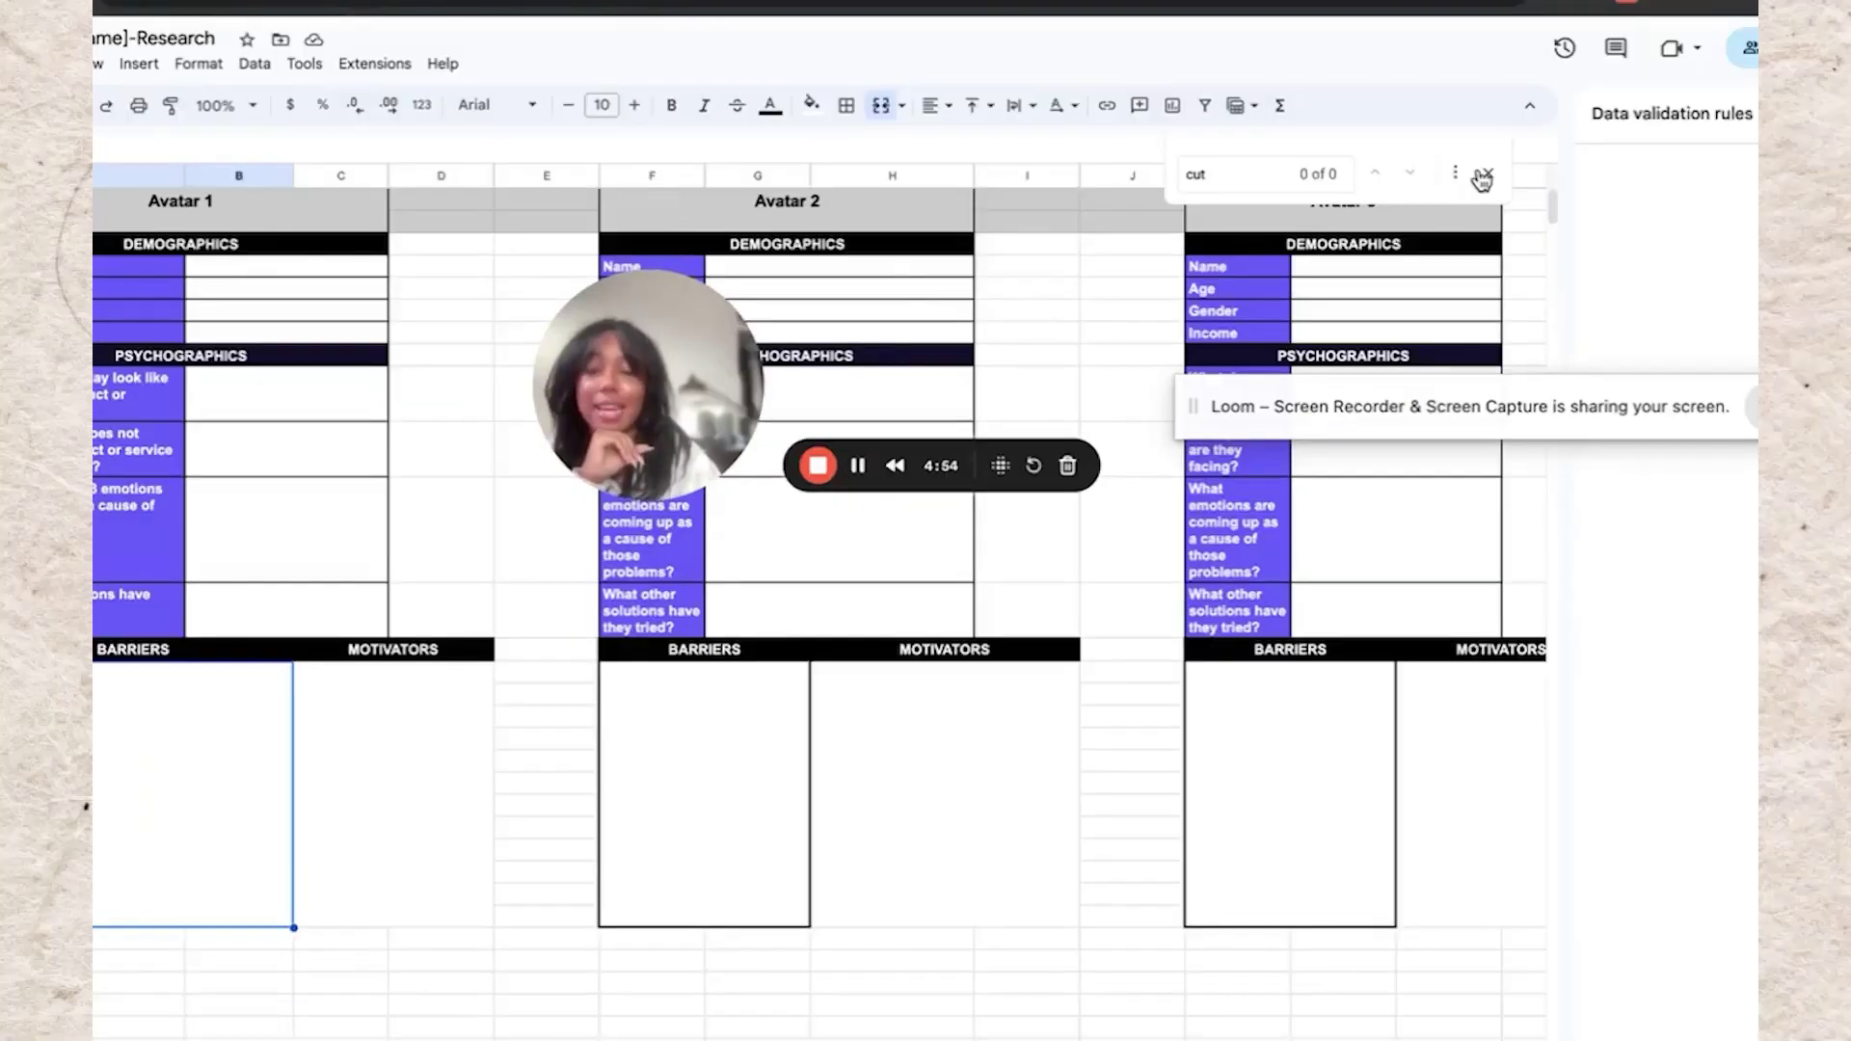
{"action": "left_click", "coordinate": [1394, 232]}
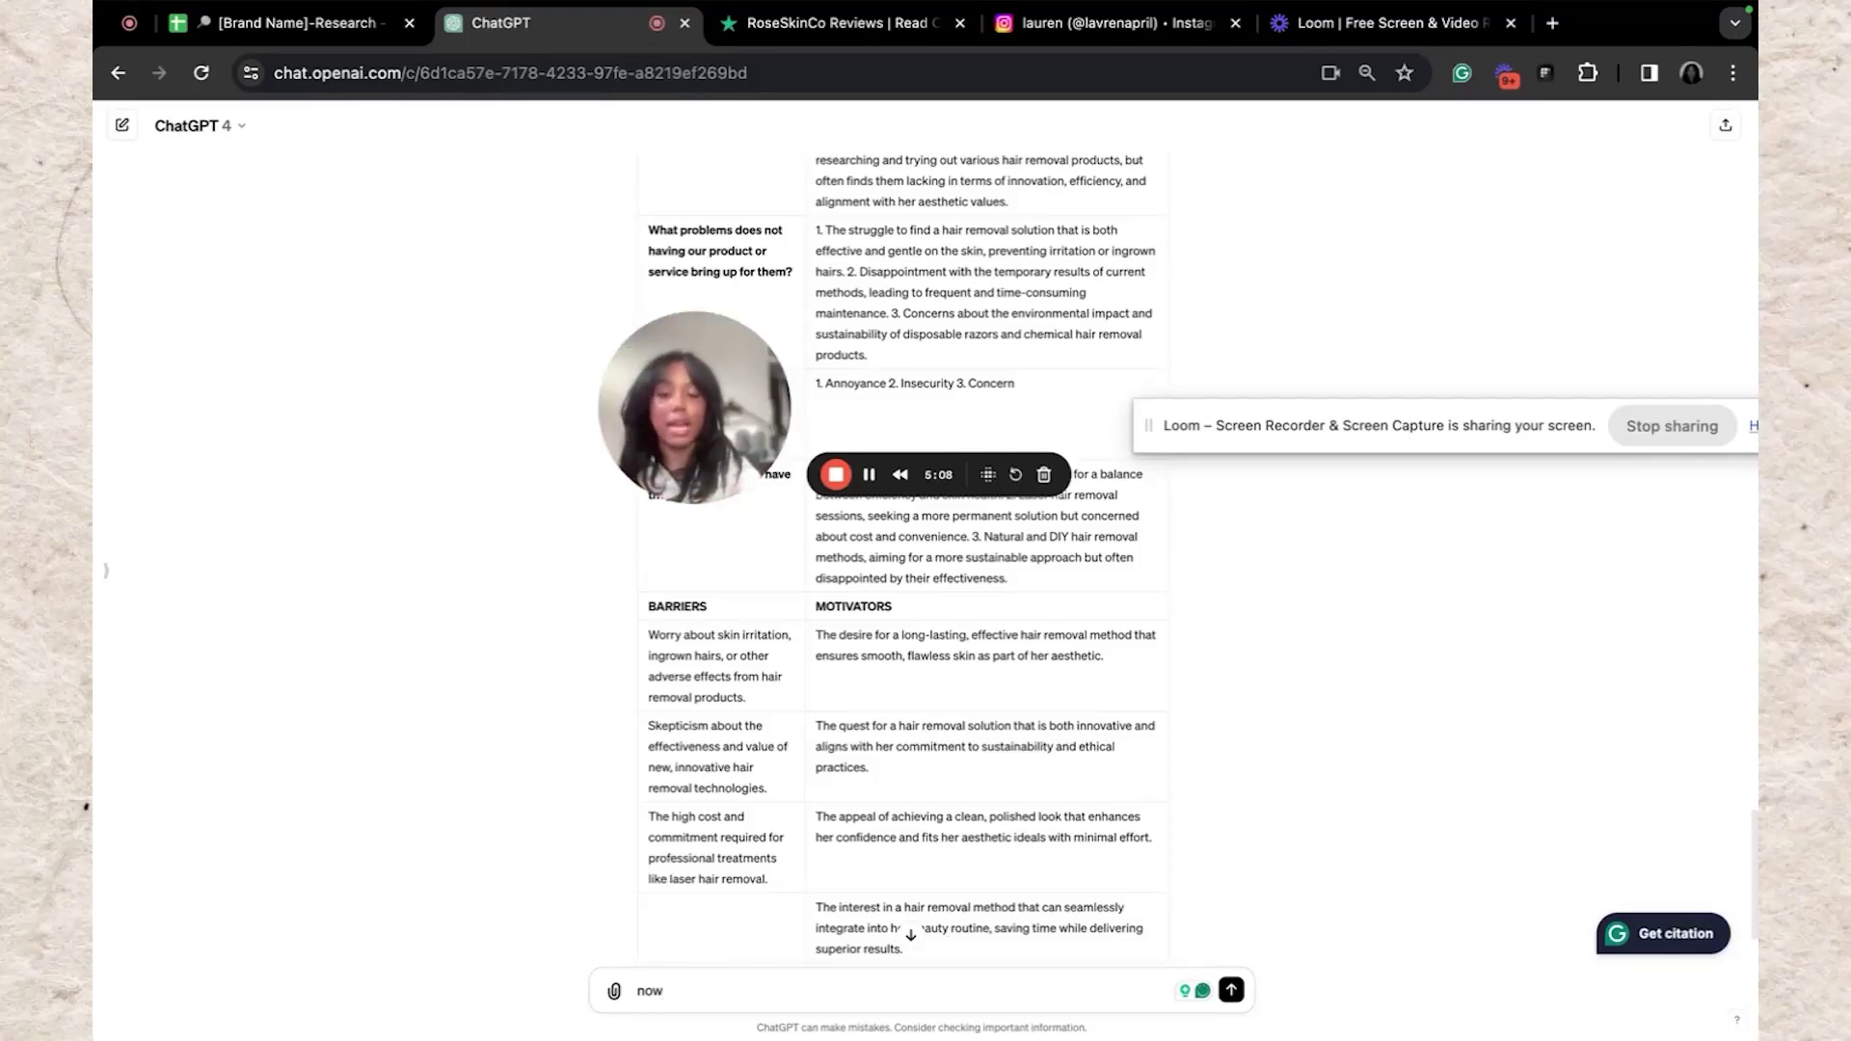
Ask ChatGPT for 10 usable ad angles based on all the avatar information, and read through the generated list
{"action": "type", "text": "with all this"}
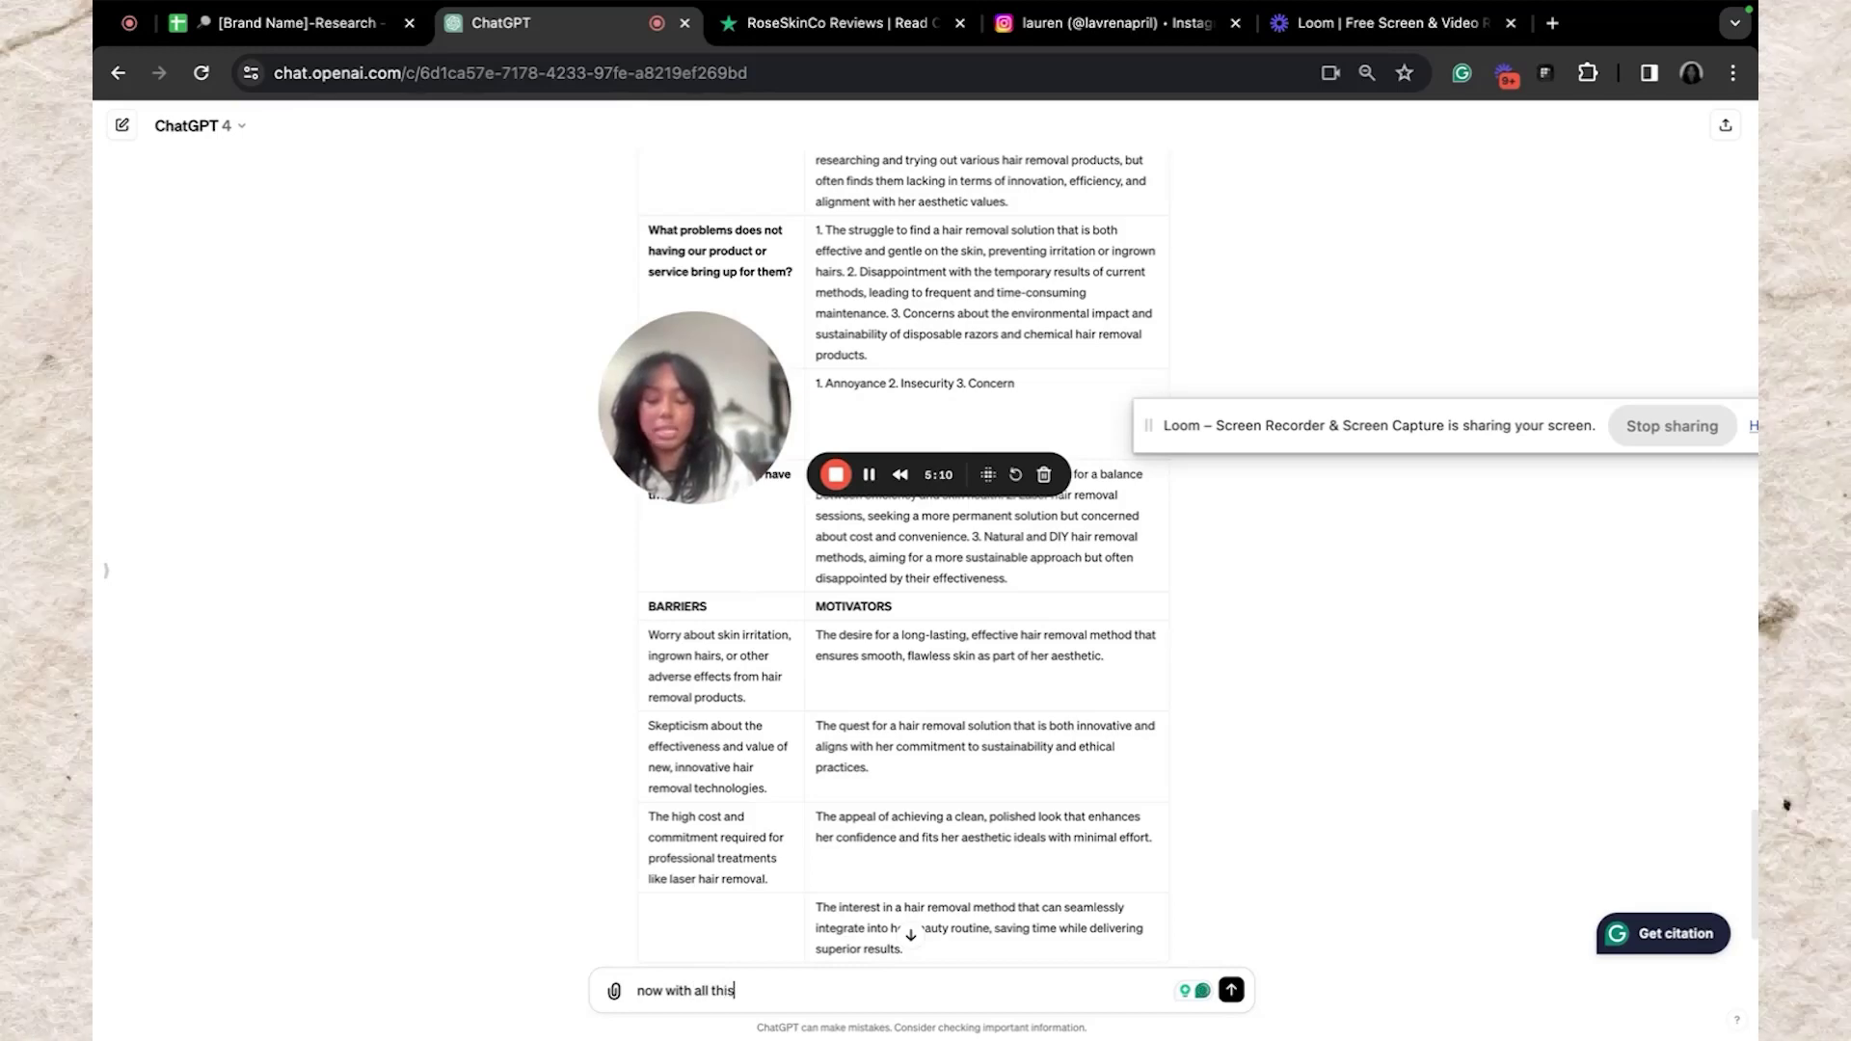
{"action": "type", "text": " infromation abou"}
{"action": "type", "text": "t our avatar giv"}
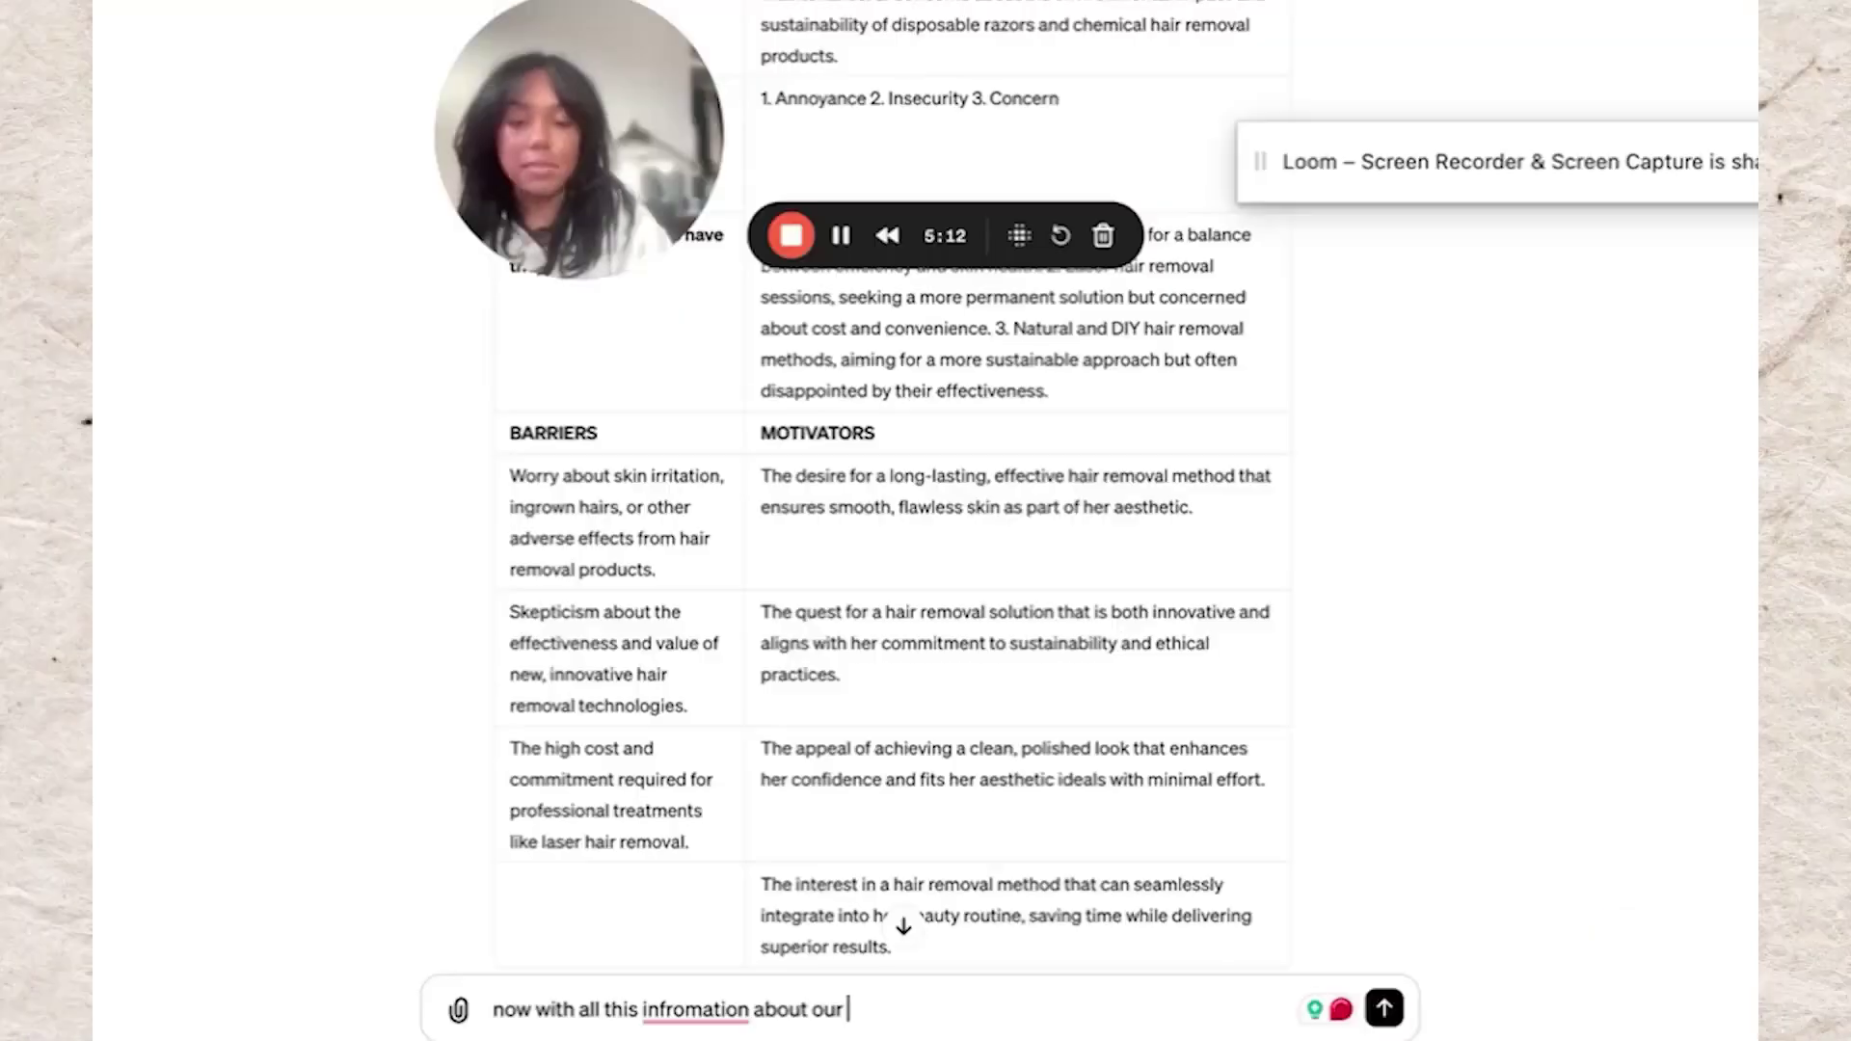
{"action": "type", "text": "e me 10 ad angles"}
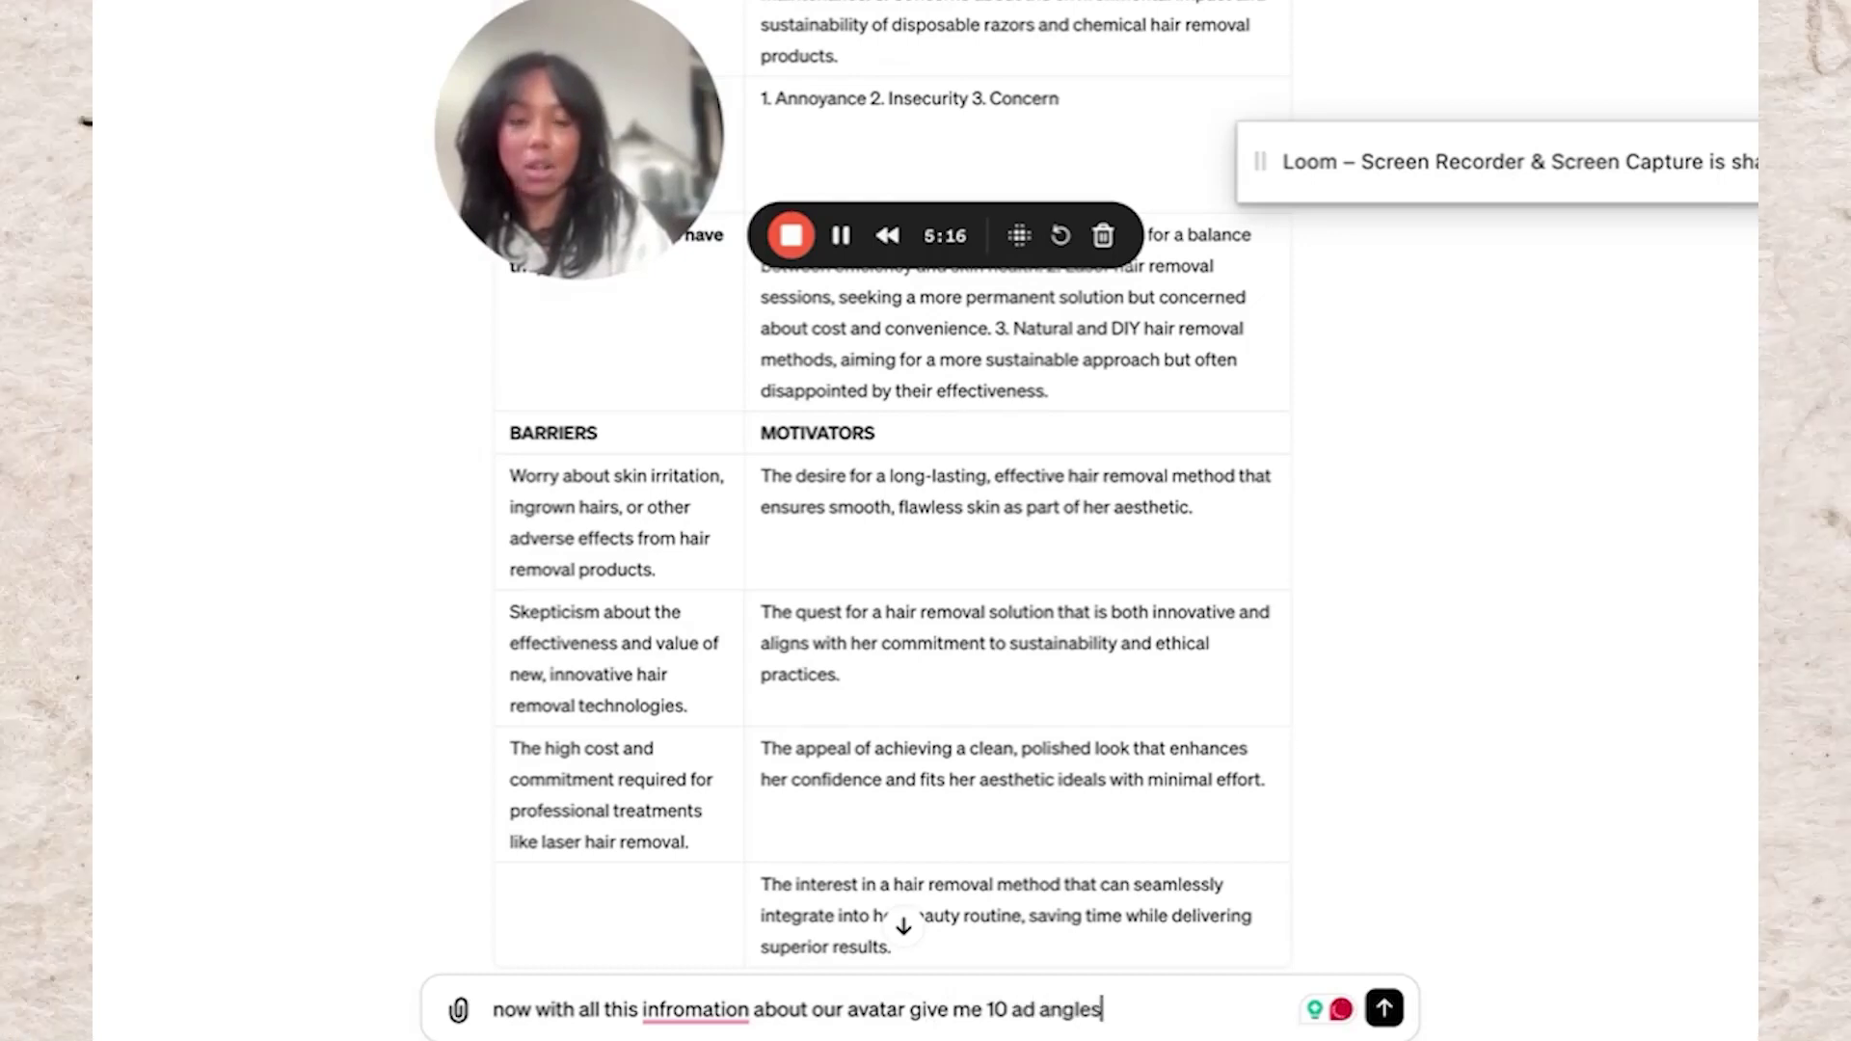
{"action": "type", "text": " i can use"}
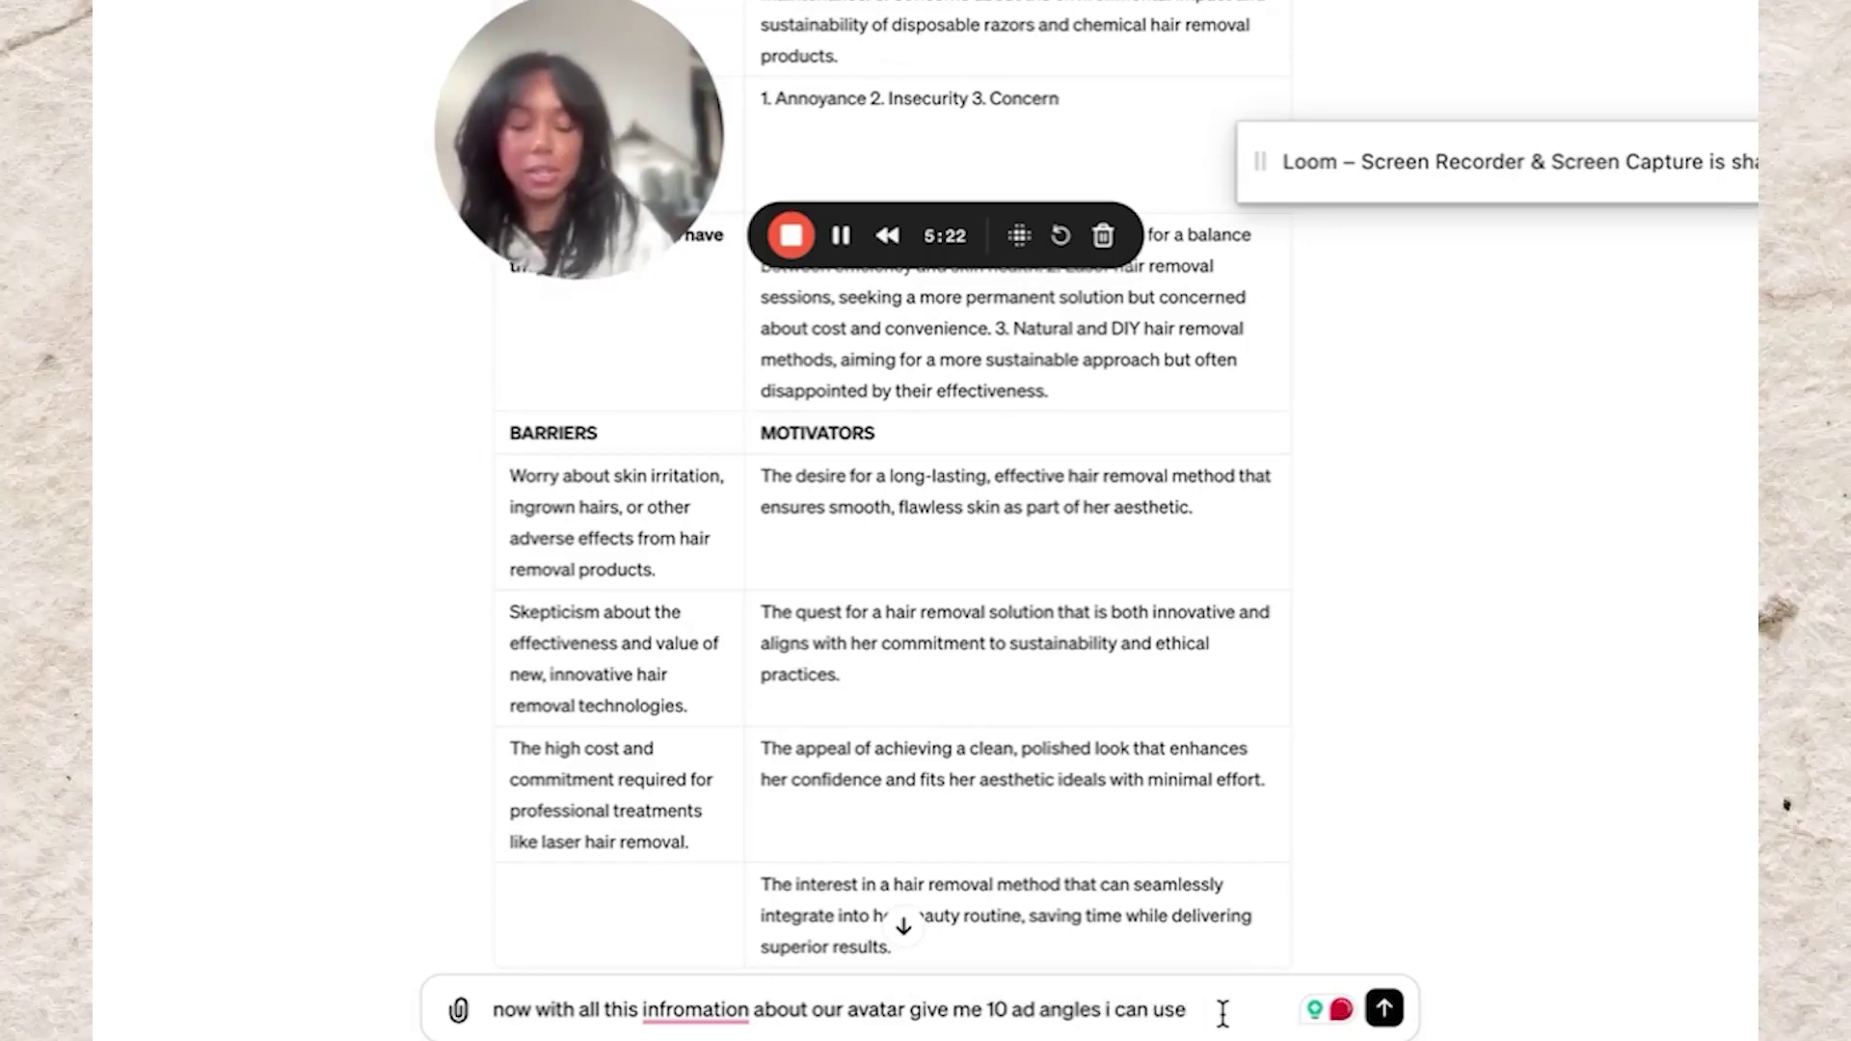
{"action": "key", "text": "Return"}
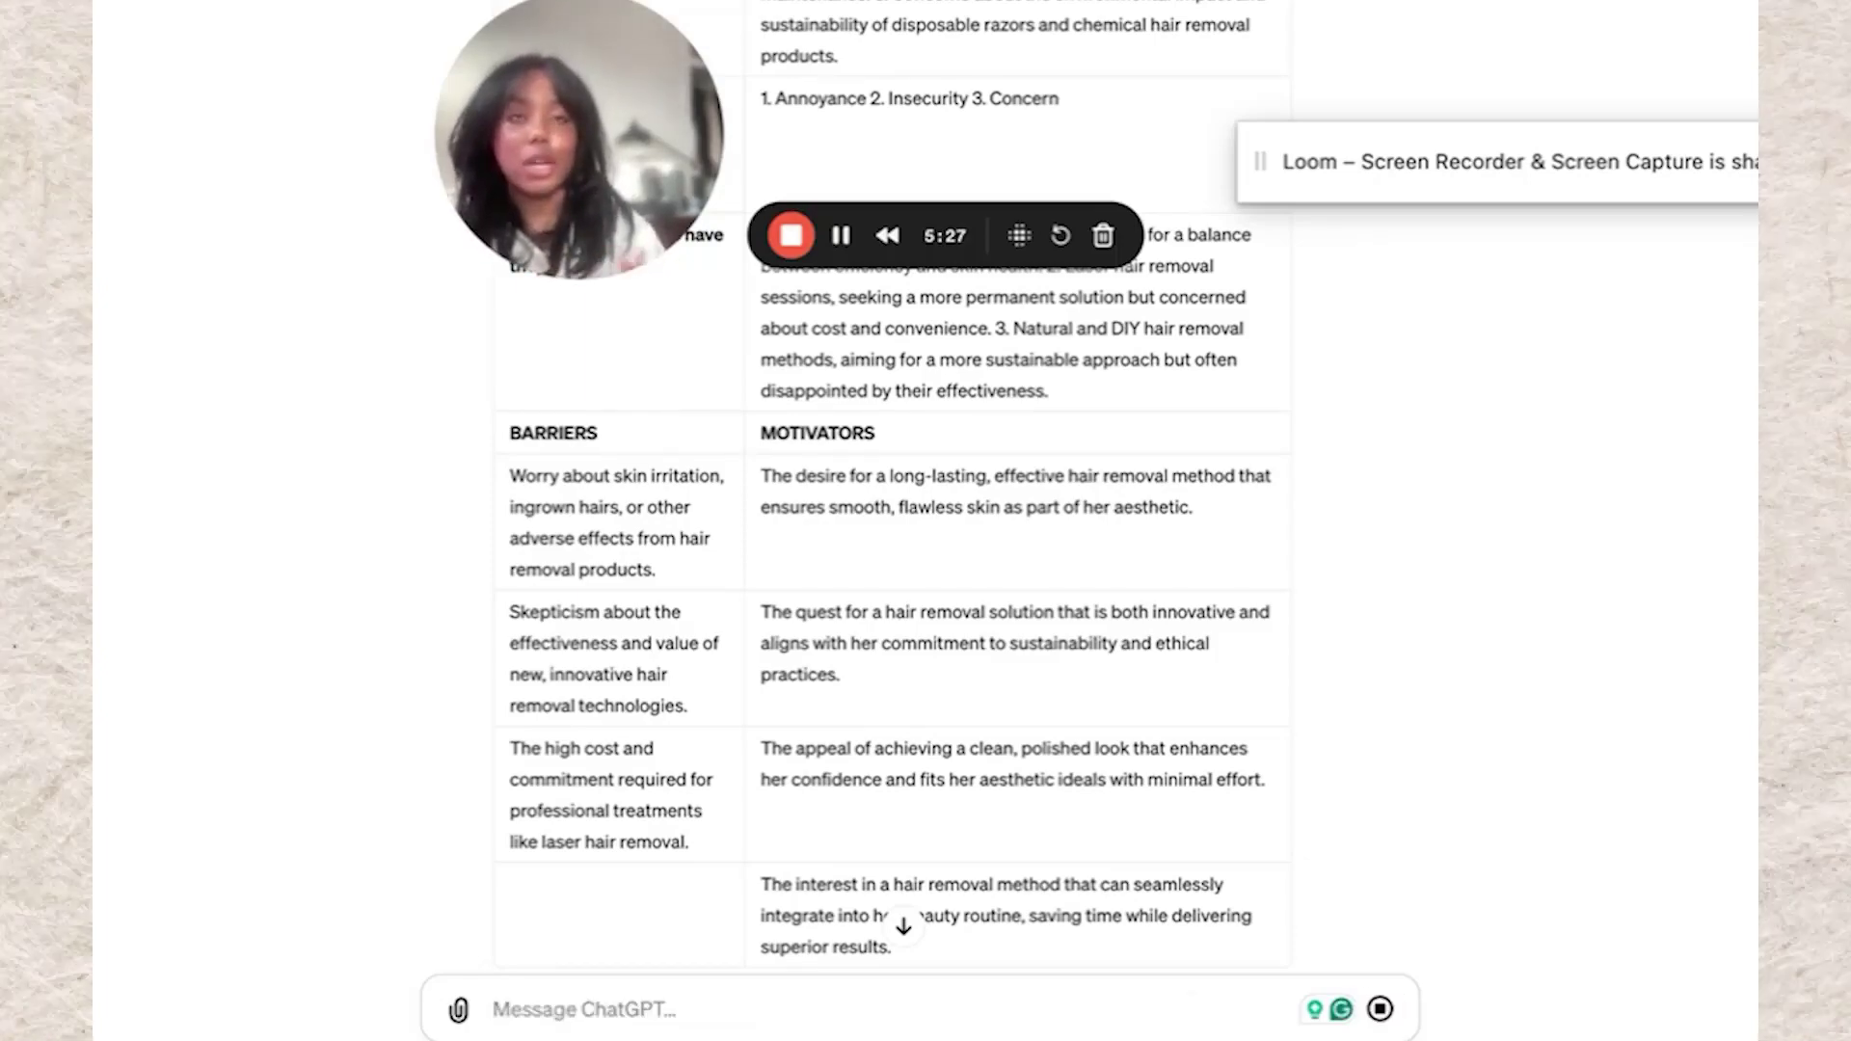
{"action": "scroll", "coordinate": [1054, 735], "scroll_direction": "down", "scroll_amount": 6}
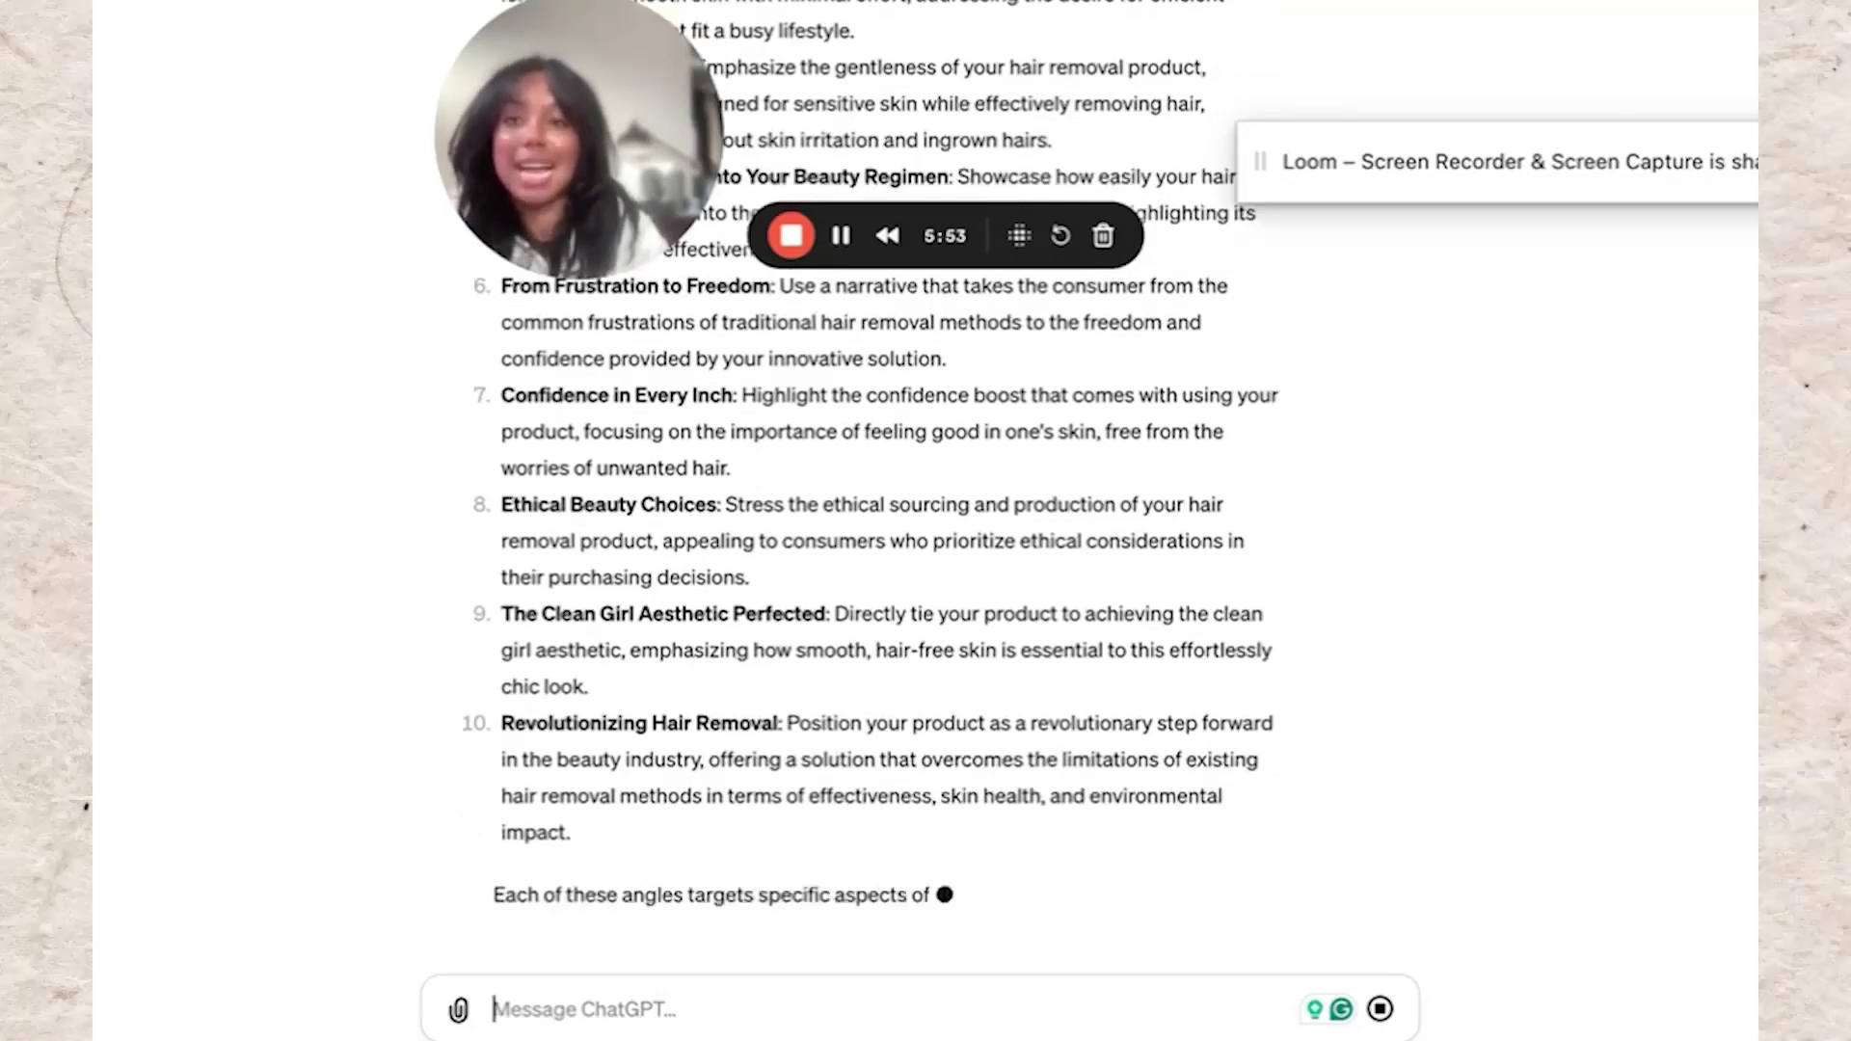
Search Google for "hair removal device reddit" in a new browser tab
{"action": "key", "text": "ctrl+Tab"}
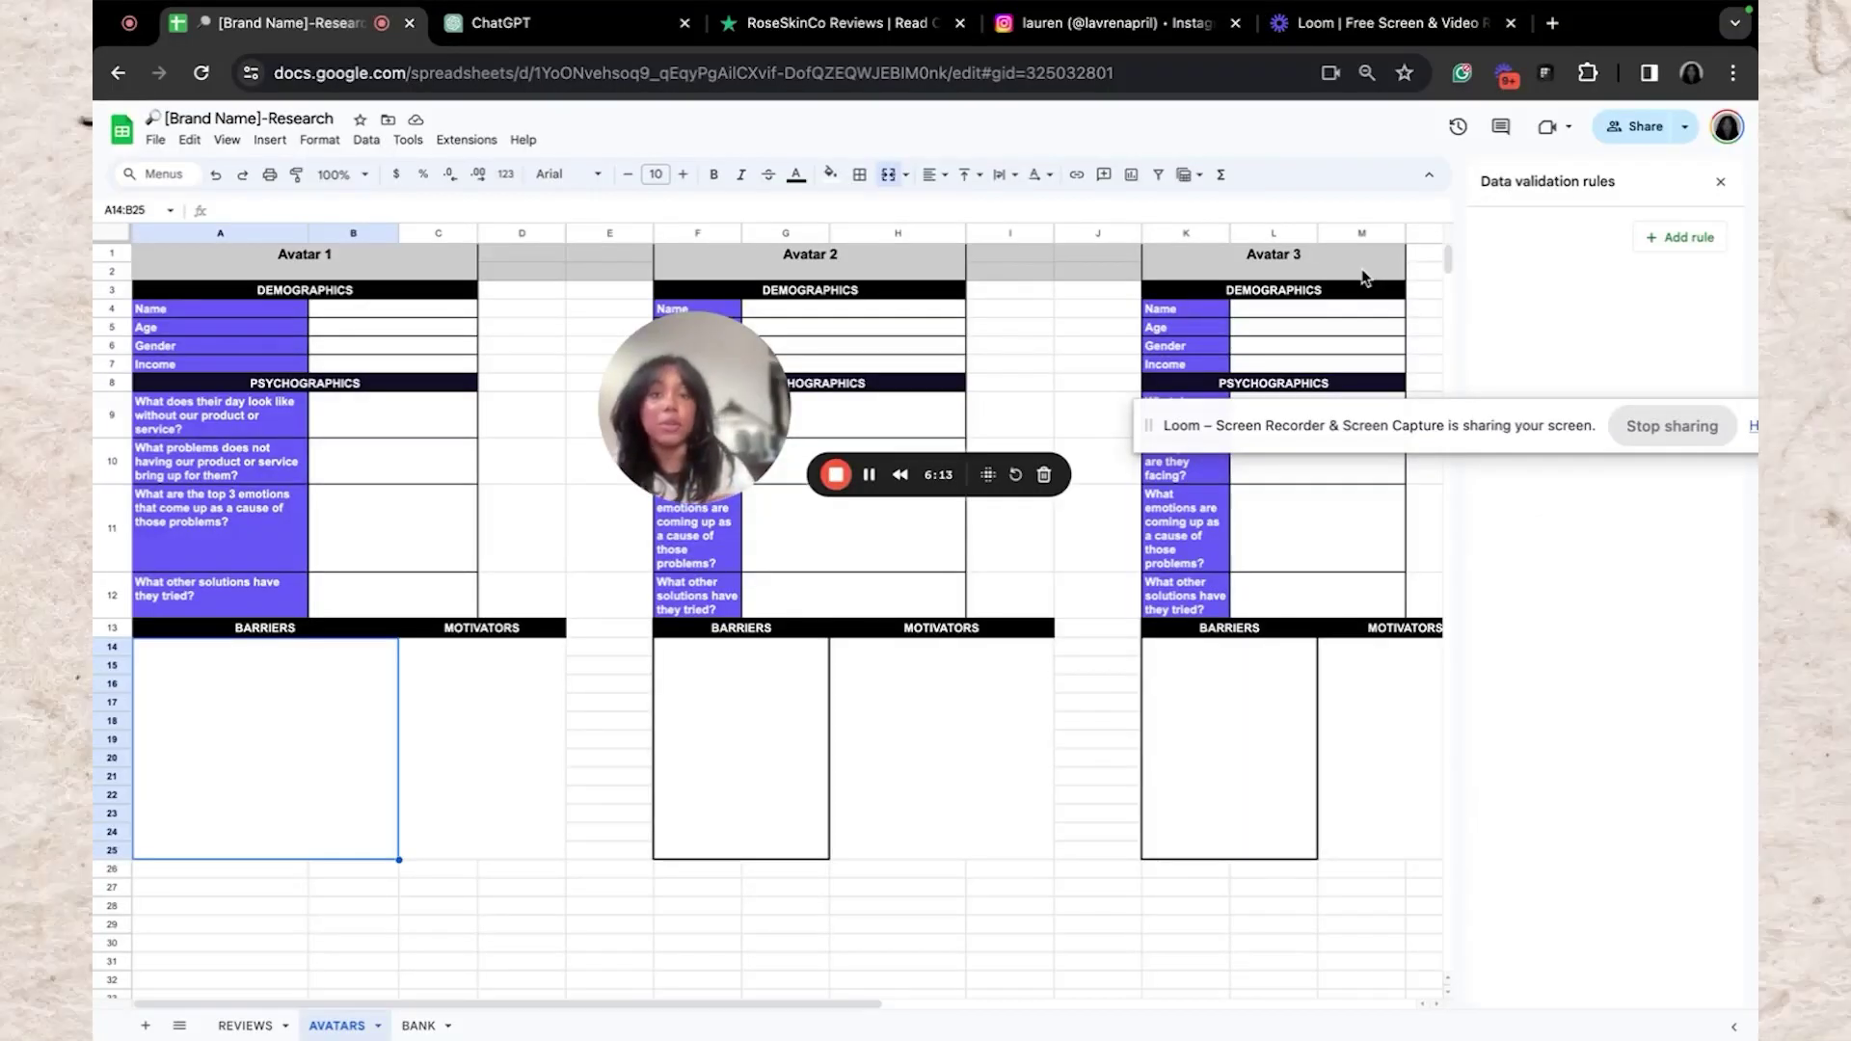
{"action": "left_click", "coordinate": [1552, 24]}
{"action": "type", "text": "hair removal devi"}
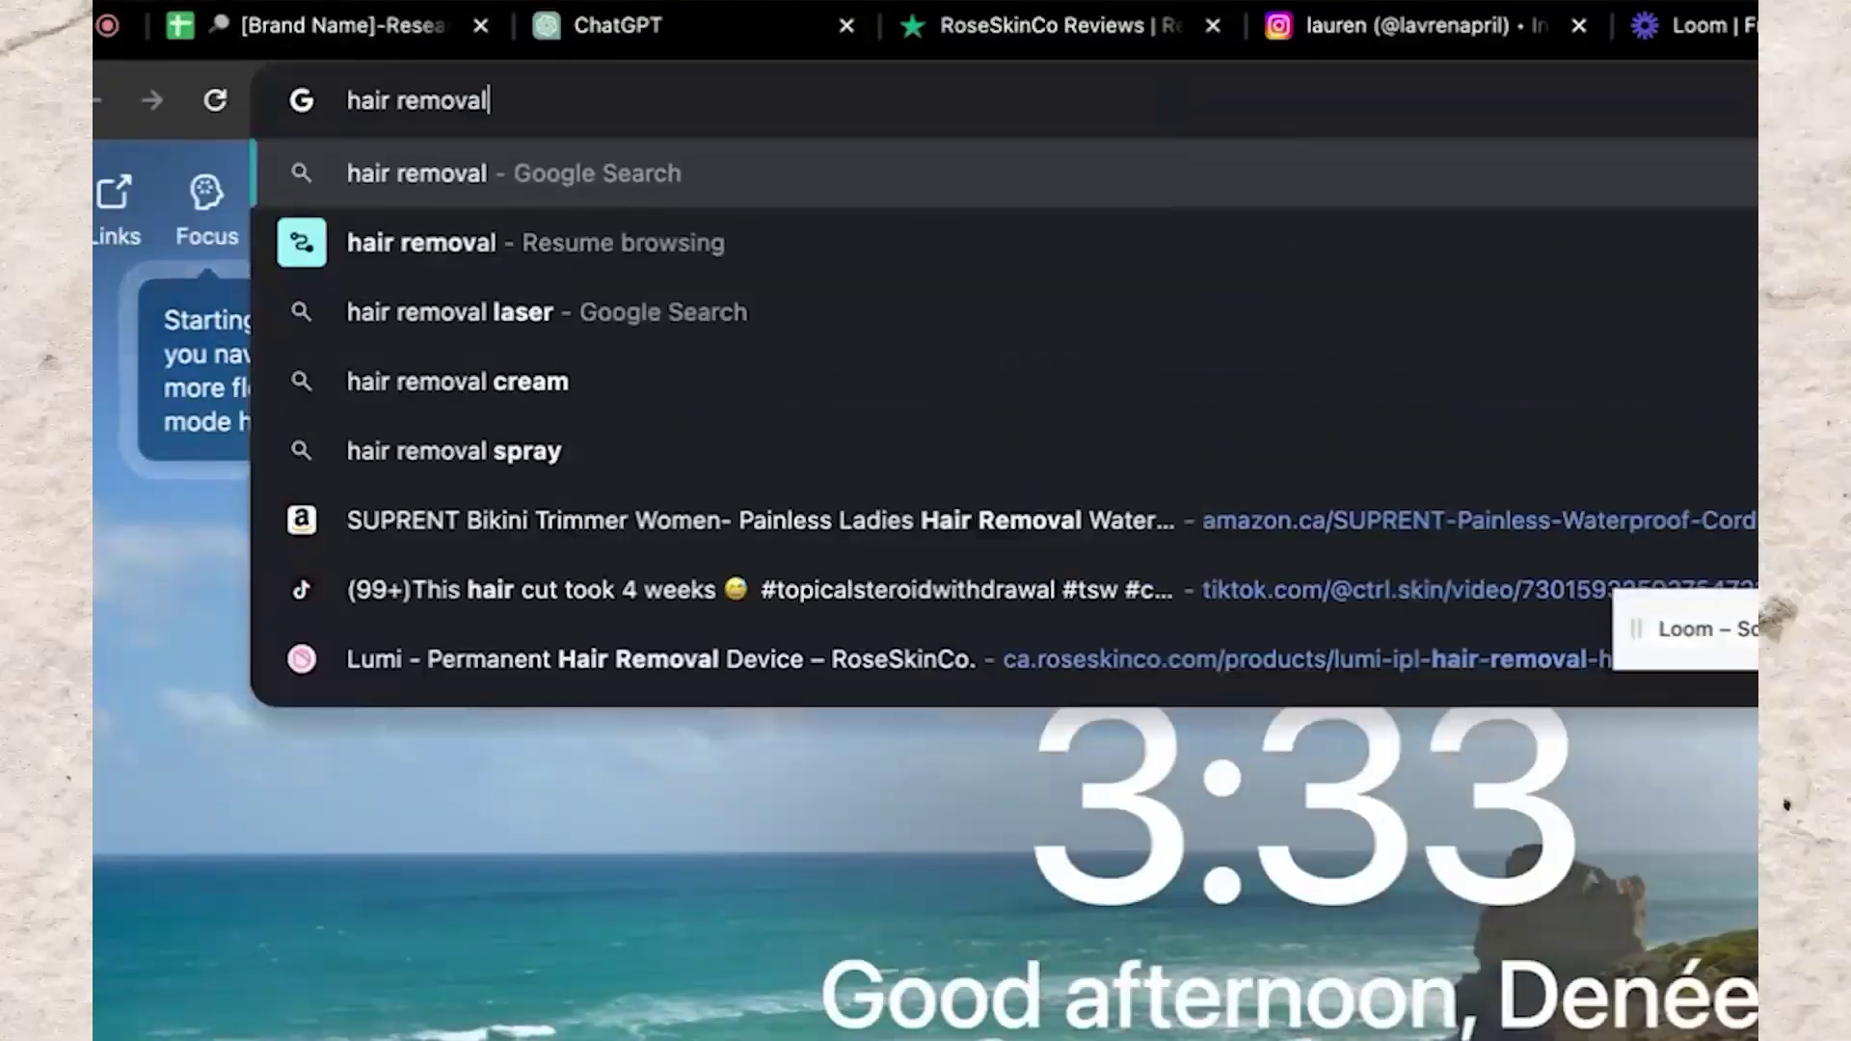
{"action": "type", "text": "c"}
{"action": "key", "text": "BackSpace"}
{"action": "type", "text": "vice reddi"}
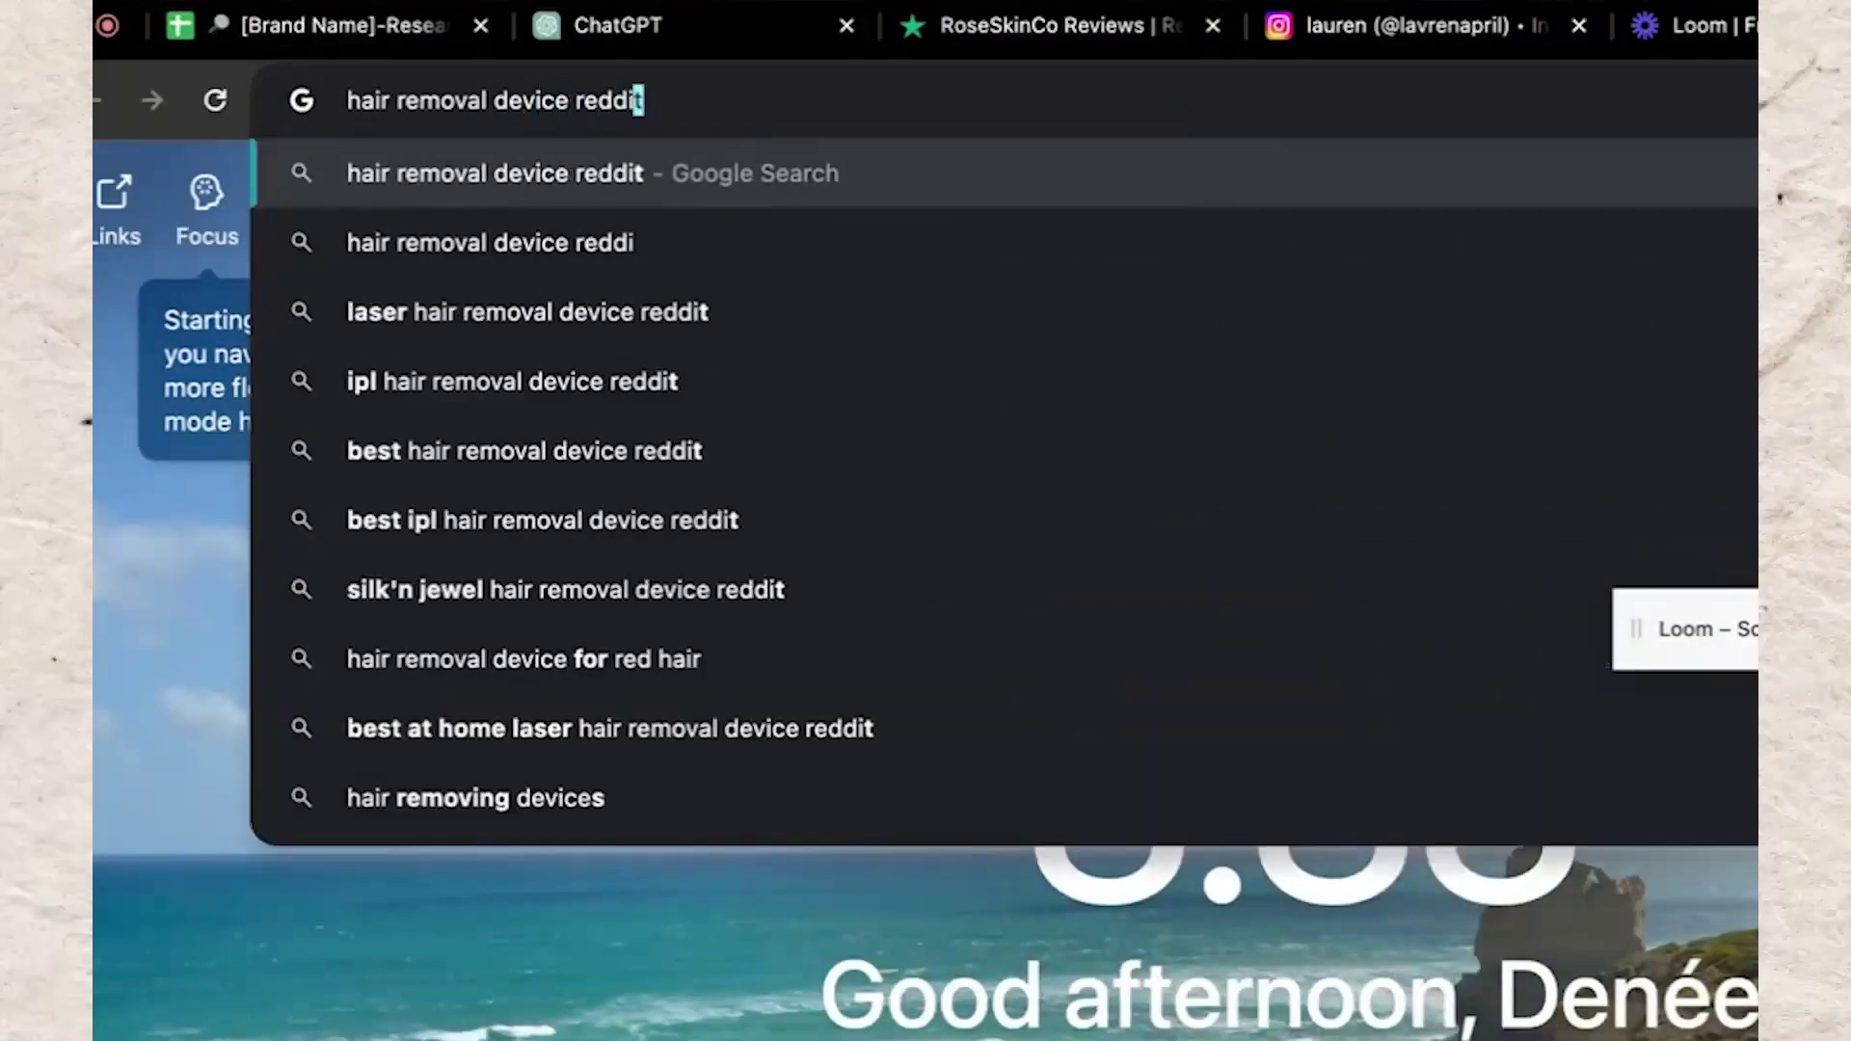
{"action": "key", "text": "Return"}
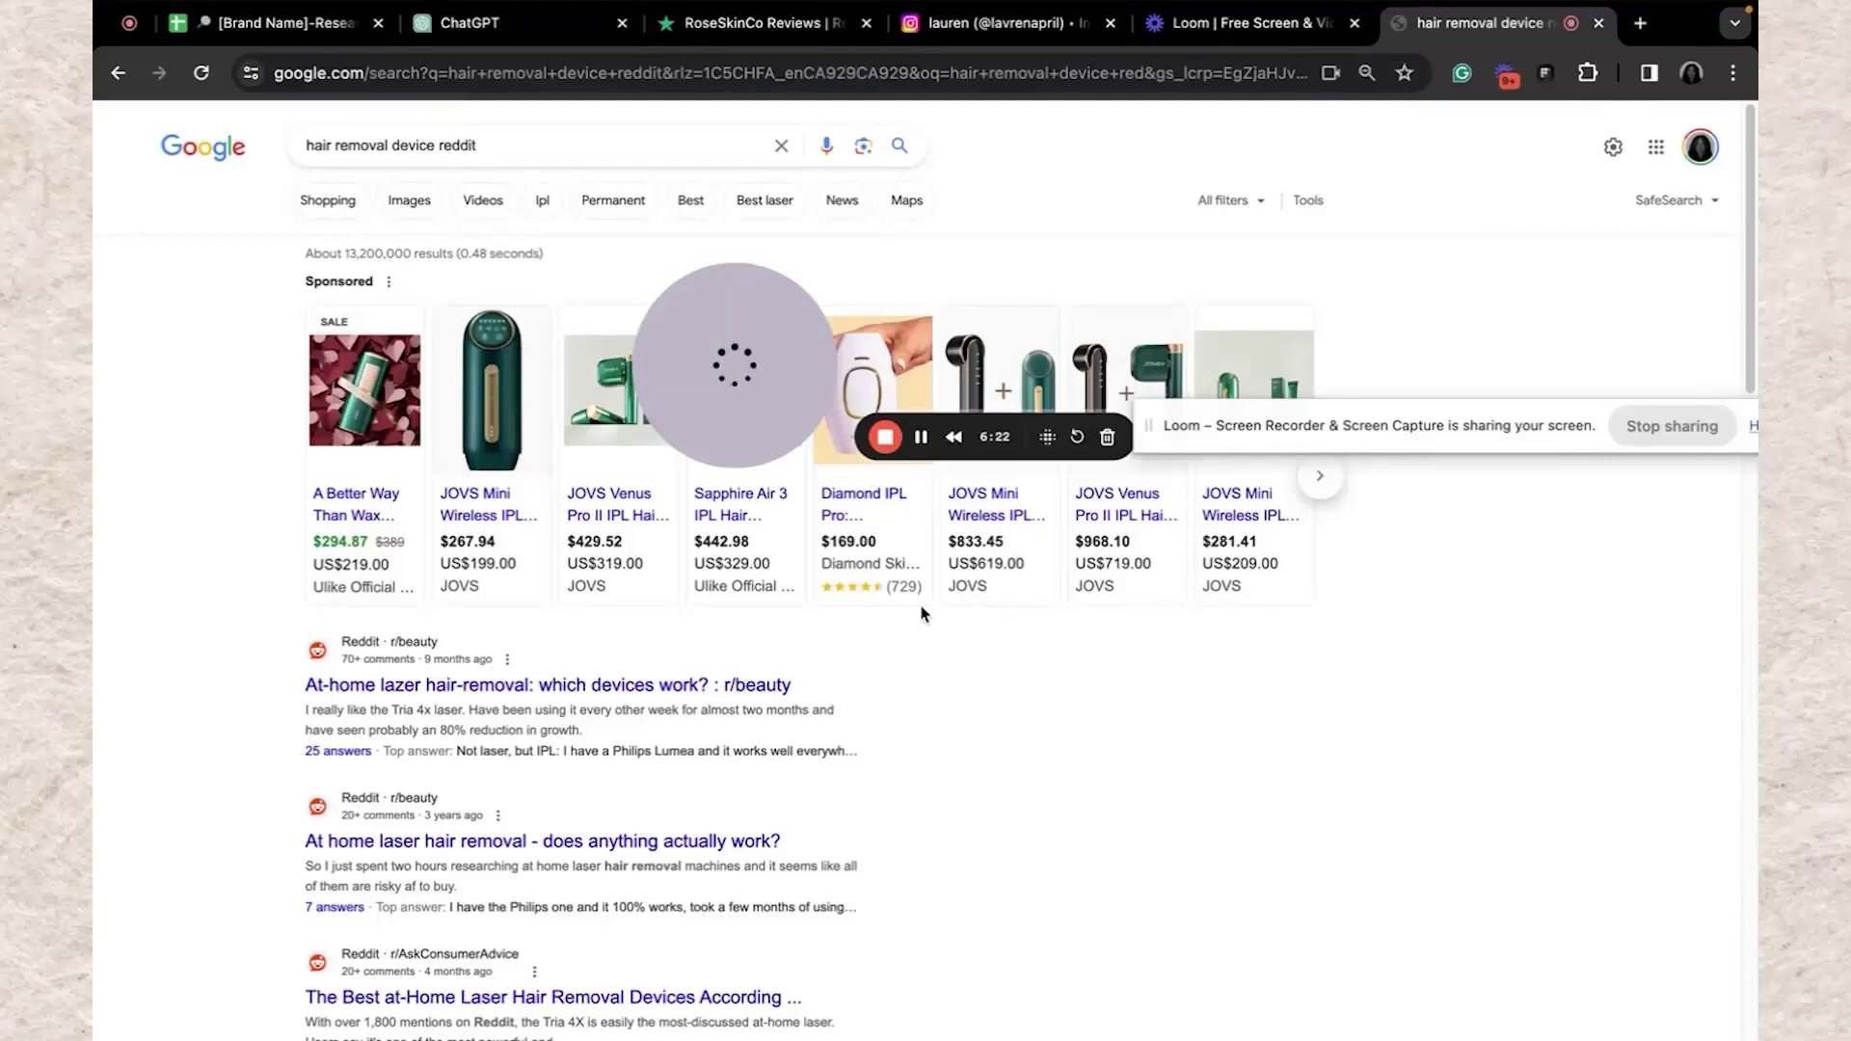
Open the r/beauty thread "At-home lazer hair-removal: which devices work?" and read the post and its comments
{"action": "left_click", "coordinate": [668, 684]}
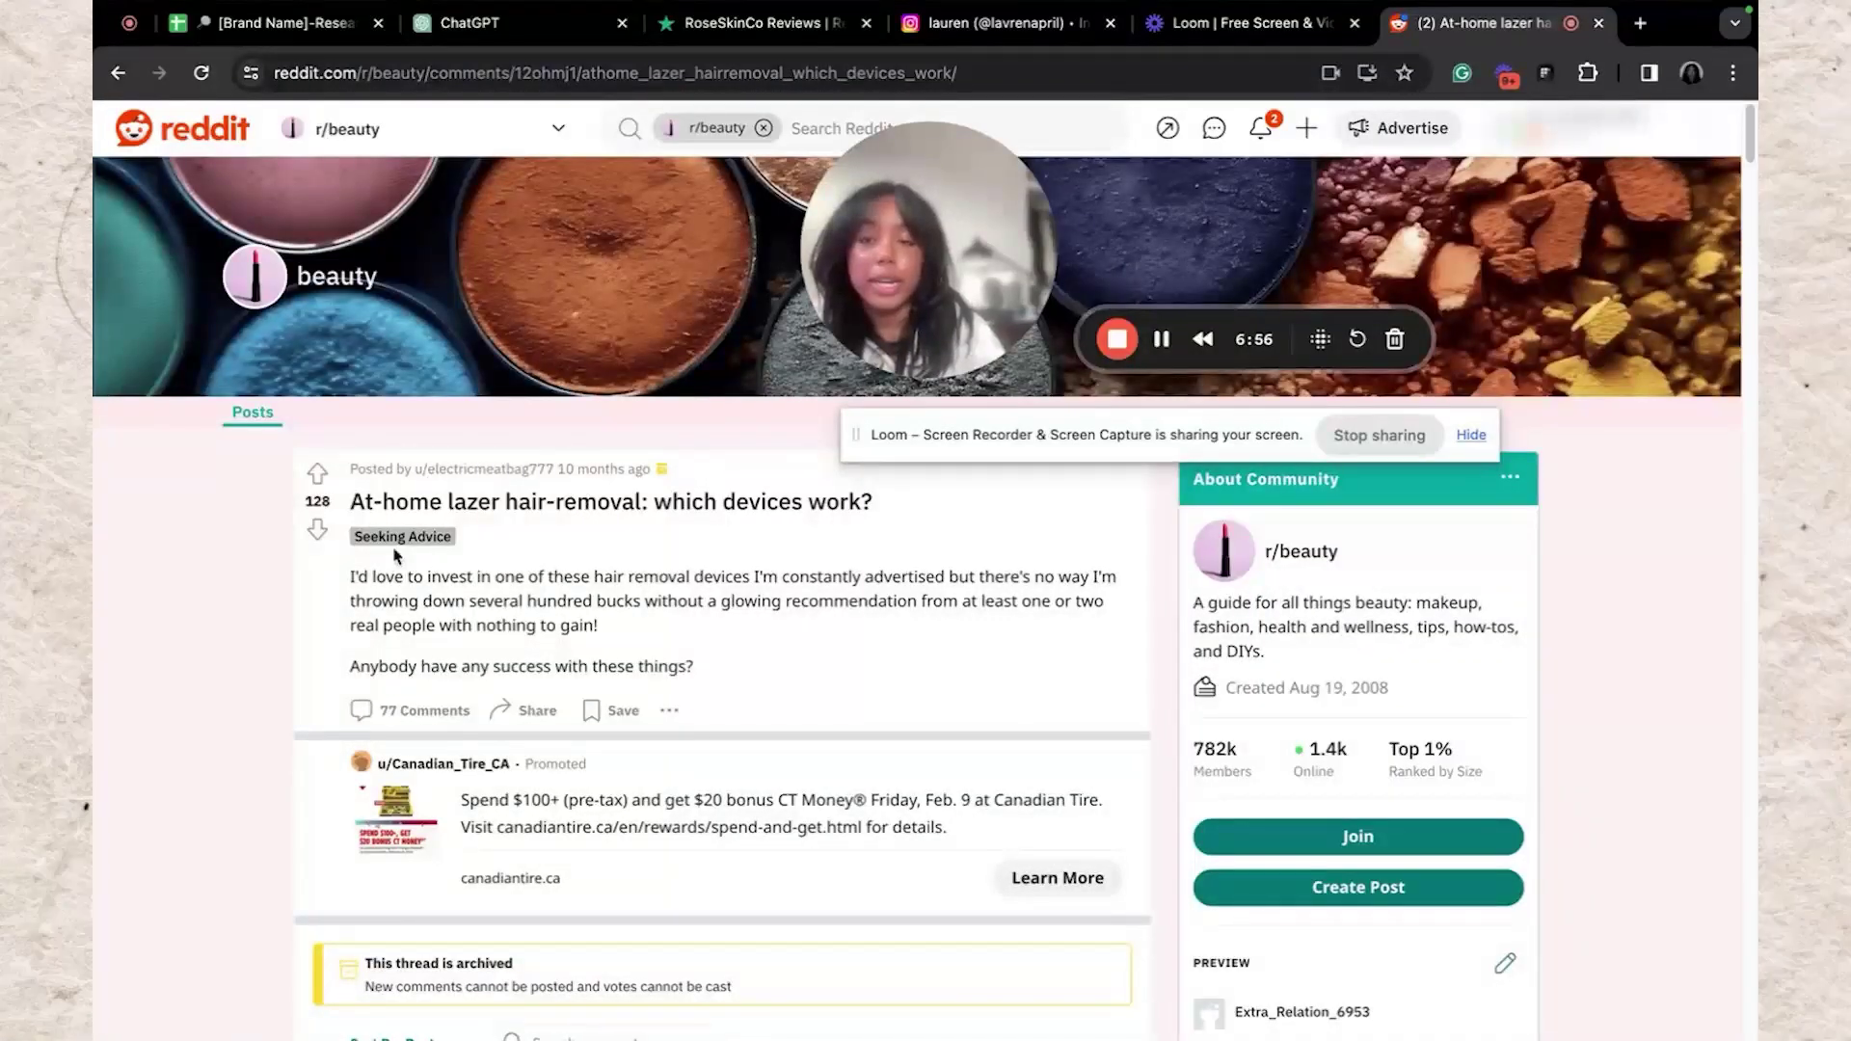
{"action": "scroll", "coordinate": [289, 837], "scroll_direction": "down", "scroll_amount": 4}
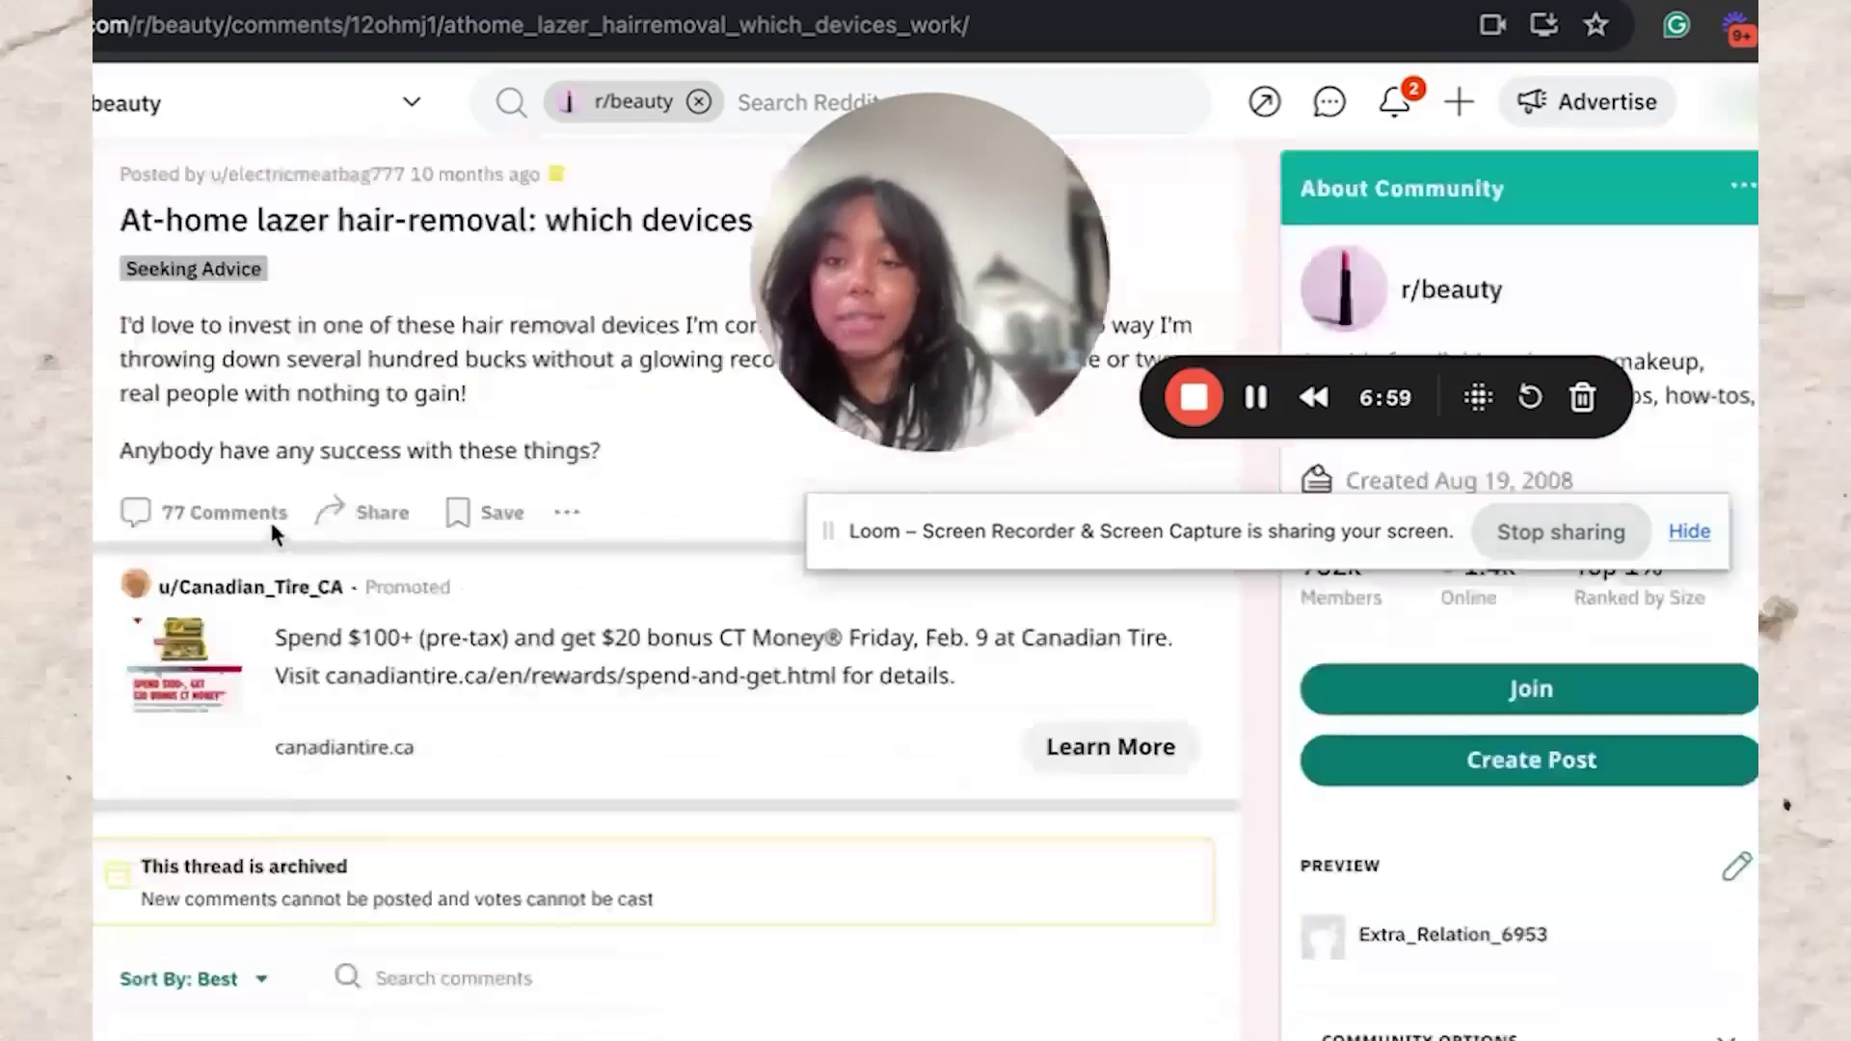
{"action": "scroll", "coordinate": [250, 540], "scroll_direction": "up", "scroll_amount": 2}
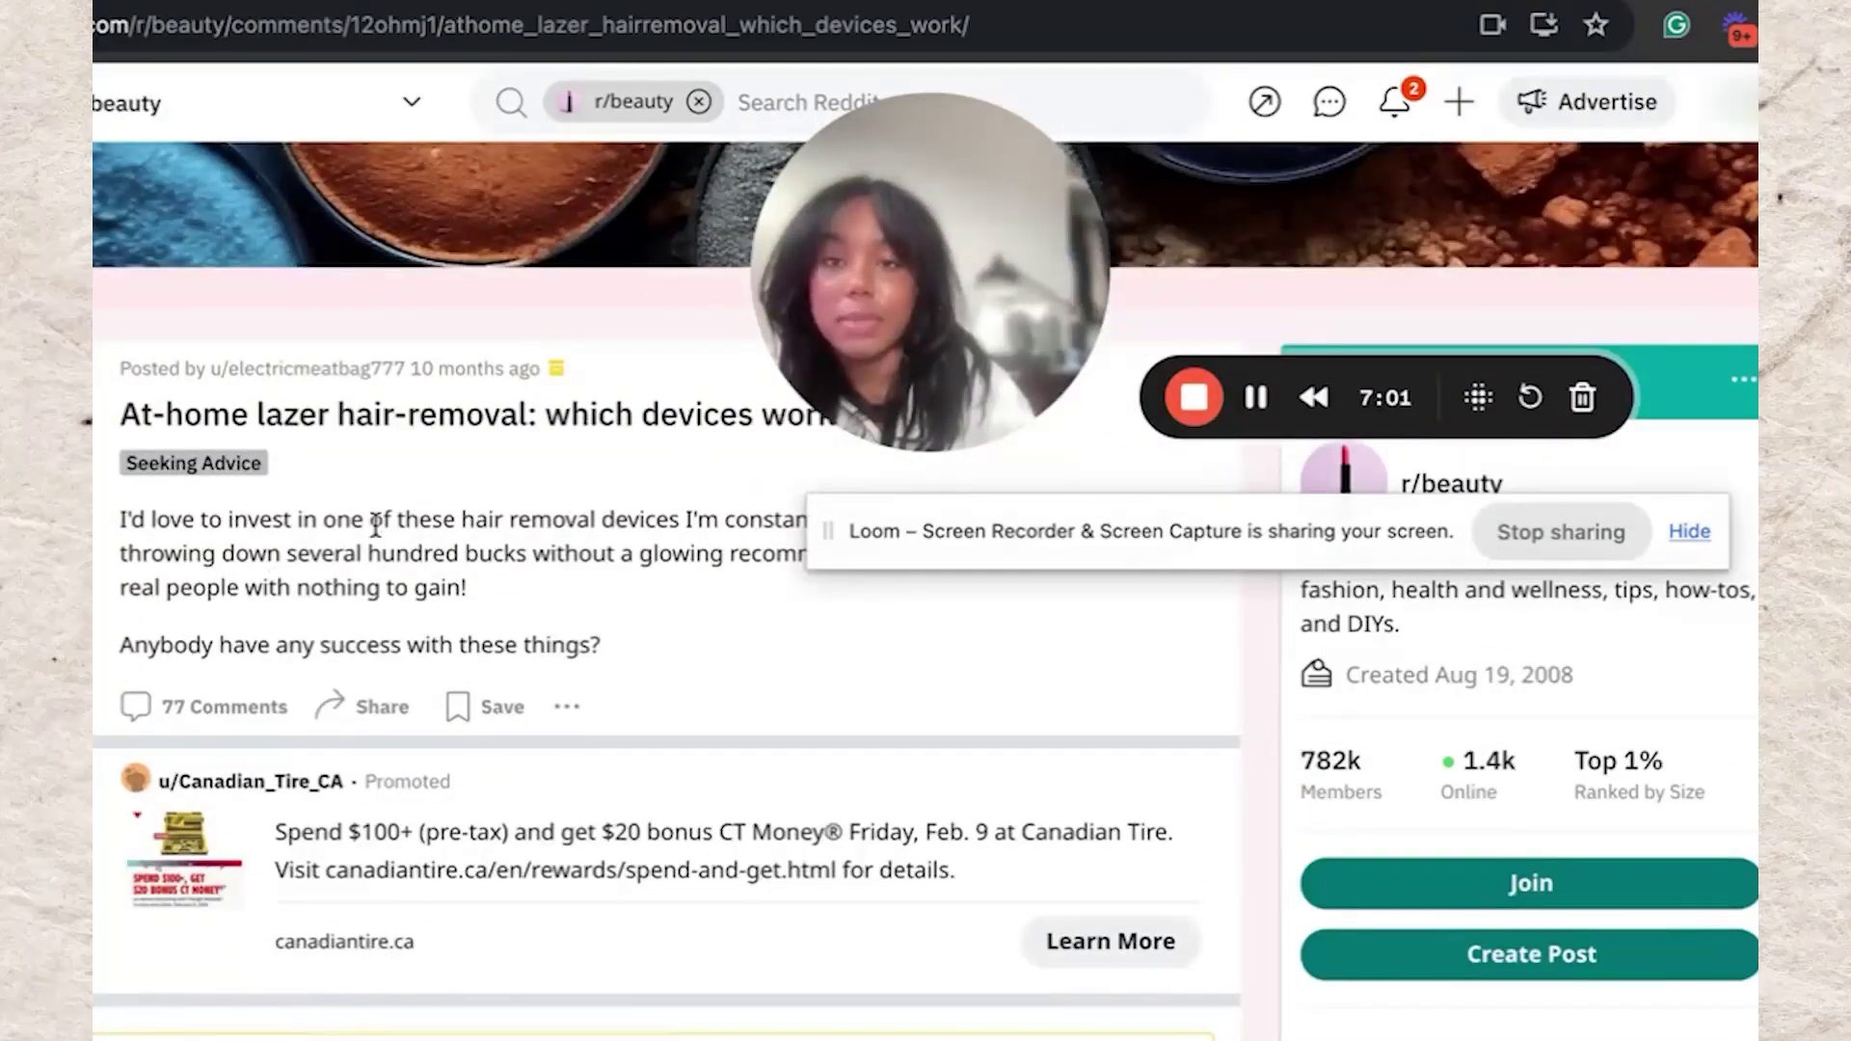
{"action": "scroll", "coordinate": [228, 713], "scroll_direction": "down", "scroll_amount": 13}
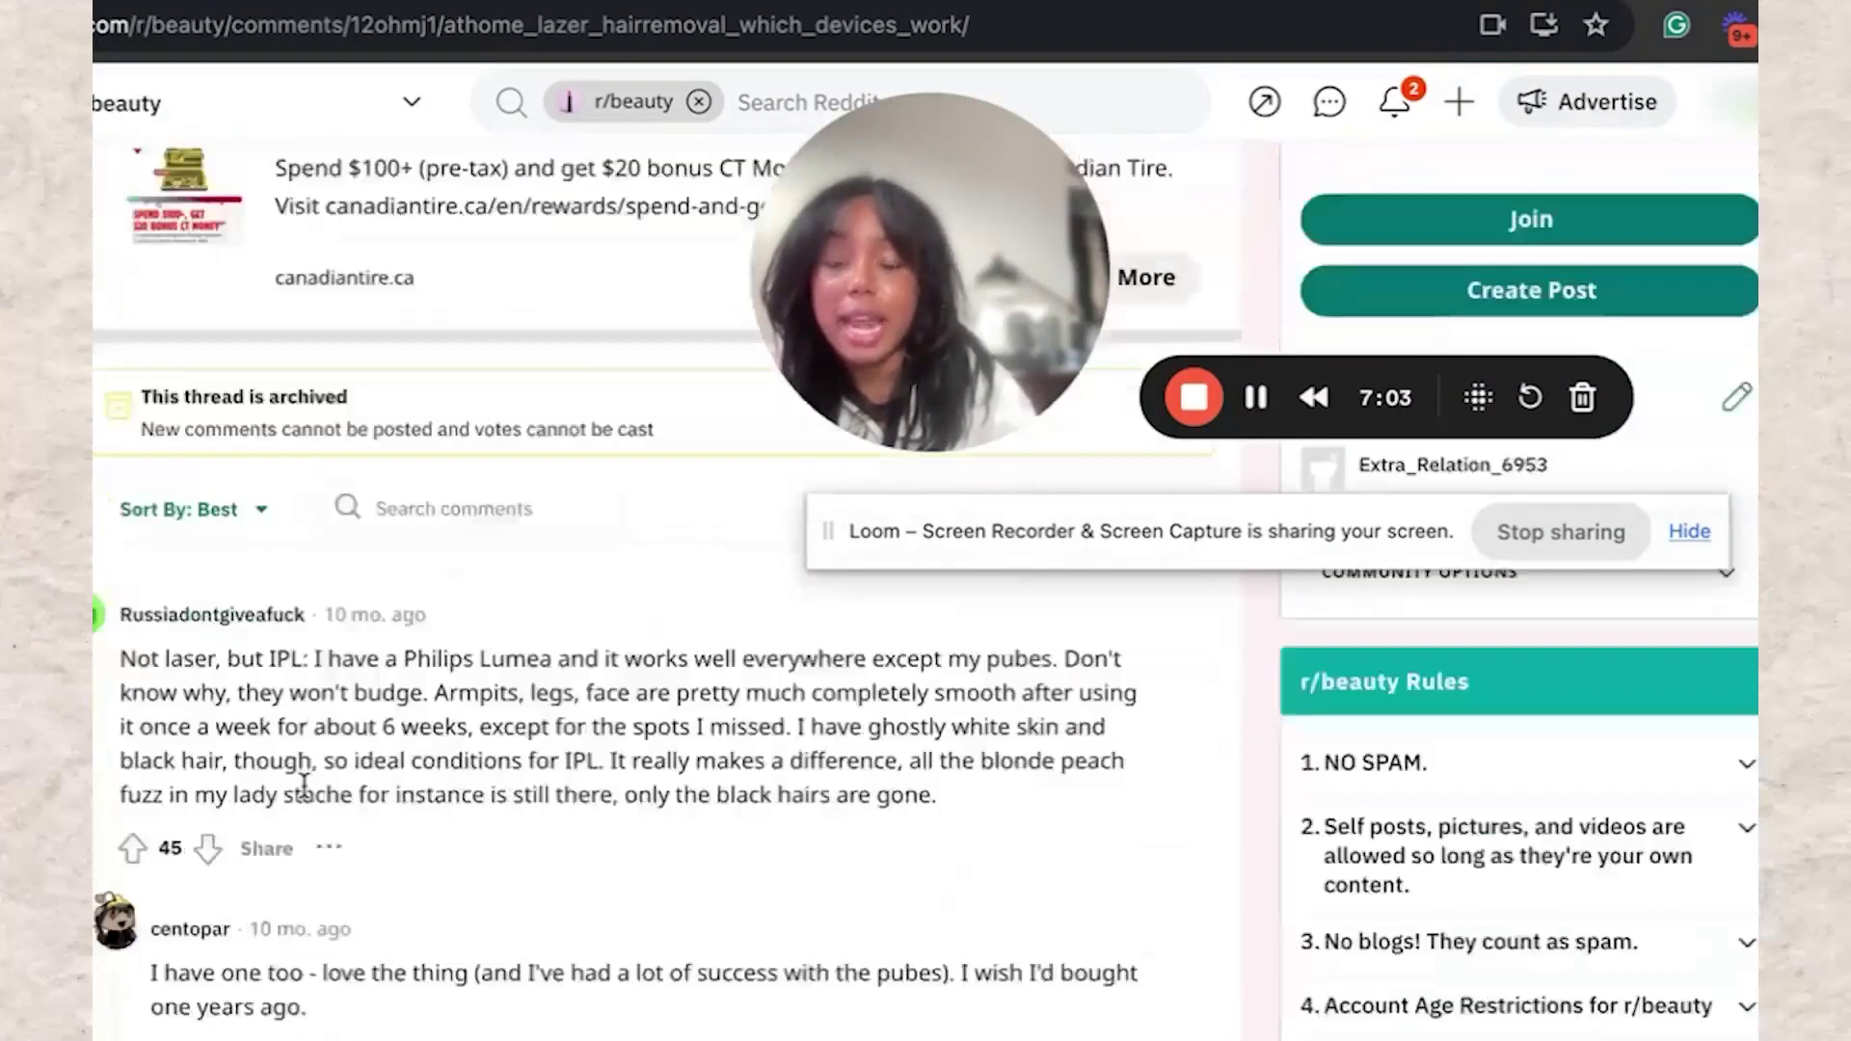
{"action": "scroll", "coordinate": [303, 793], "scroll_direction": "down", "scroll_amount": 6}
{"action": "scroll", "coordinate": [289, 830], "scroll_direction": "down", "scroll_amount": 8}
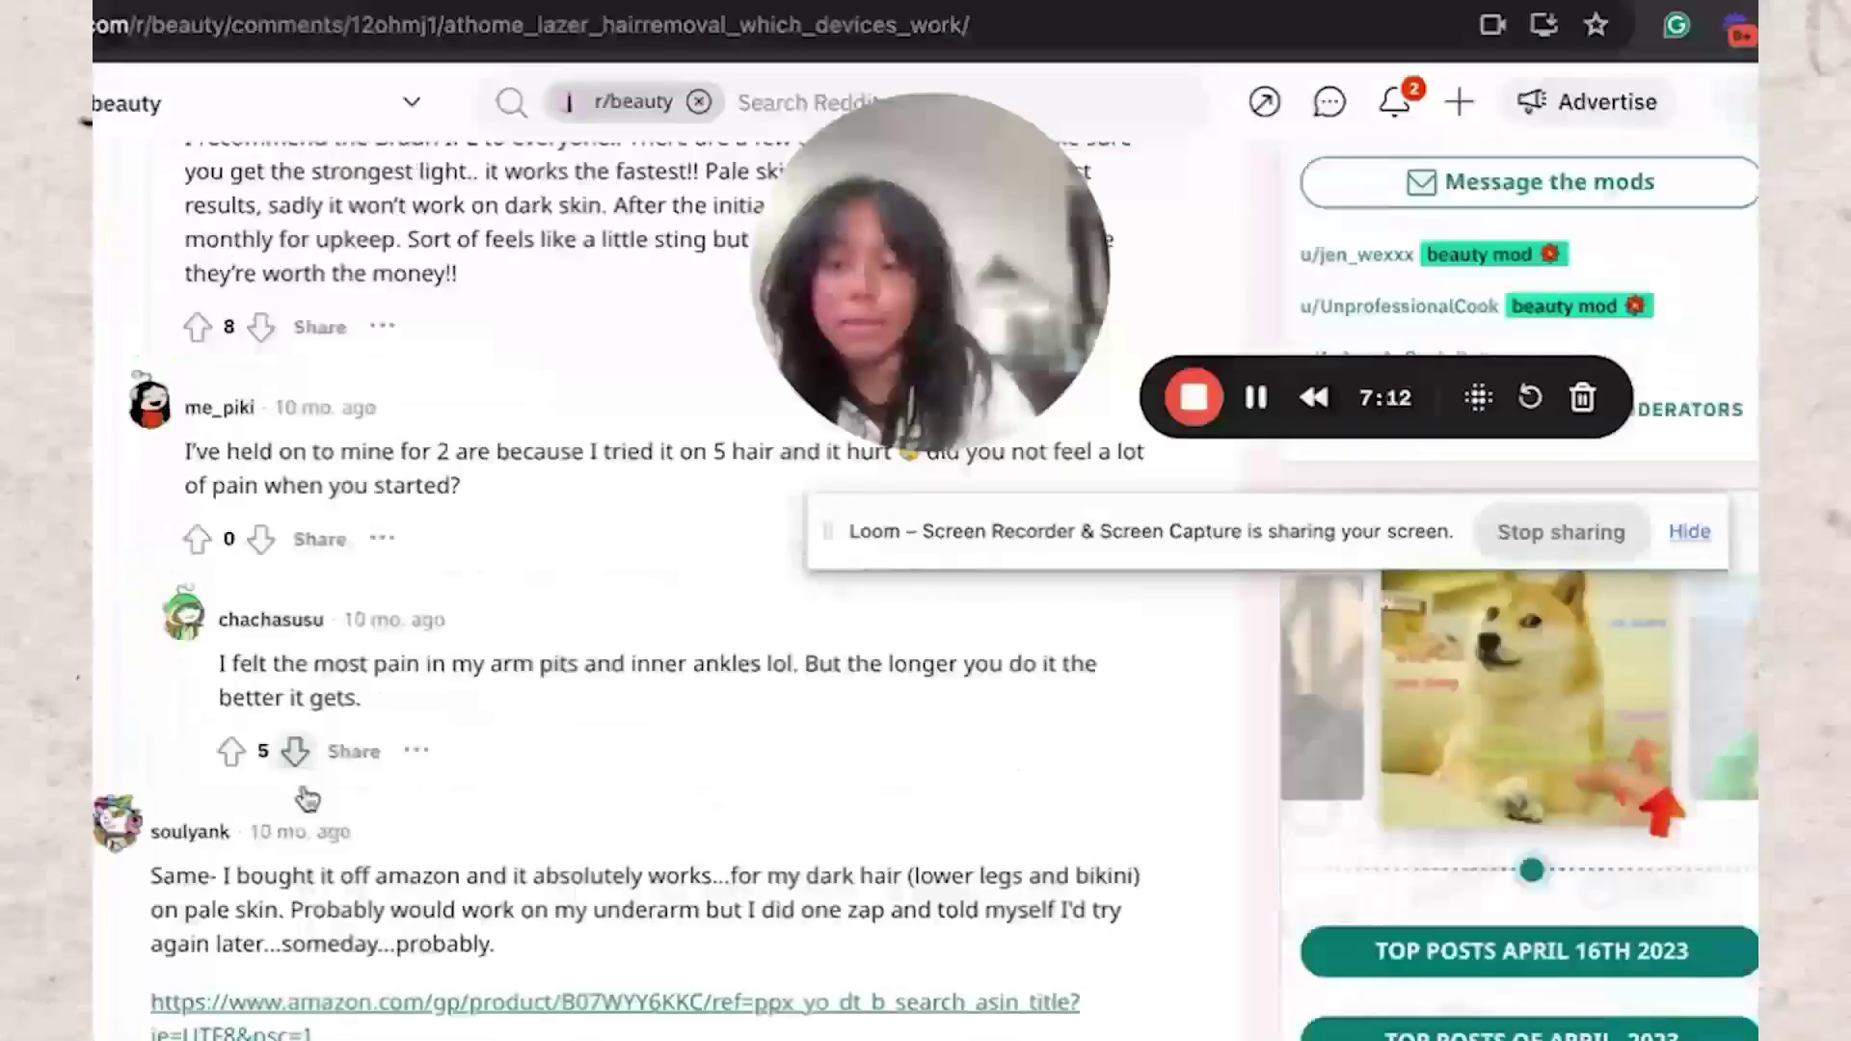
{"action": "scroll", "coordinate": [669, 951], "scroll_direction": "down", "scroll_amount": 2}
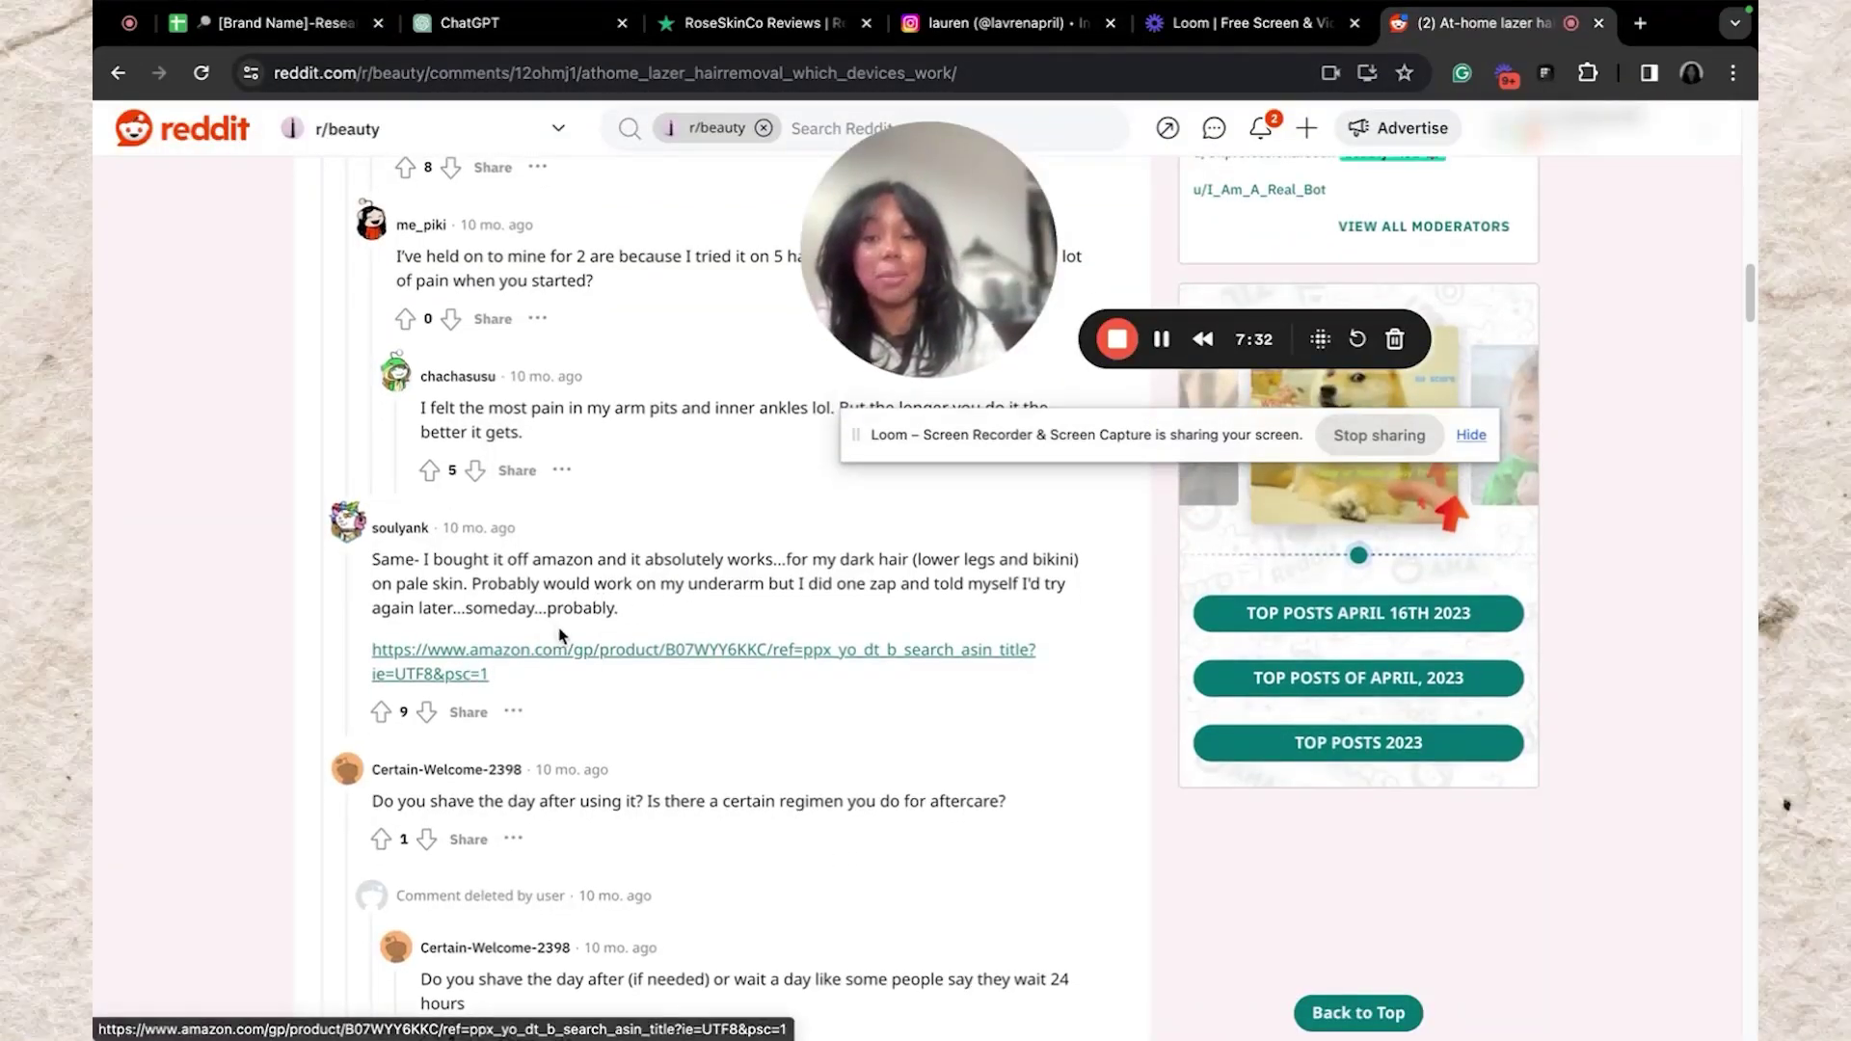
Open the Amazon product linked in the Reddit comment about dark hair on pale skin, and examine its top customer reviews
{"action": "left_click", "coordinate": [559, 652]}
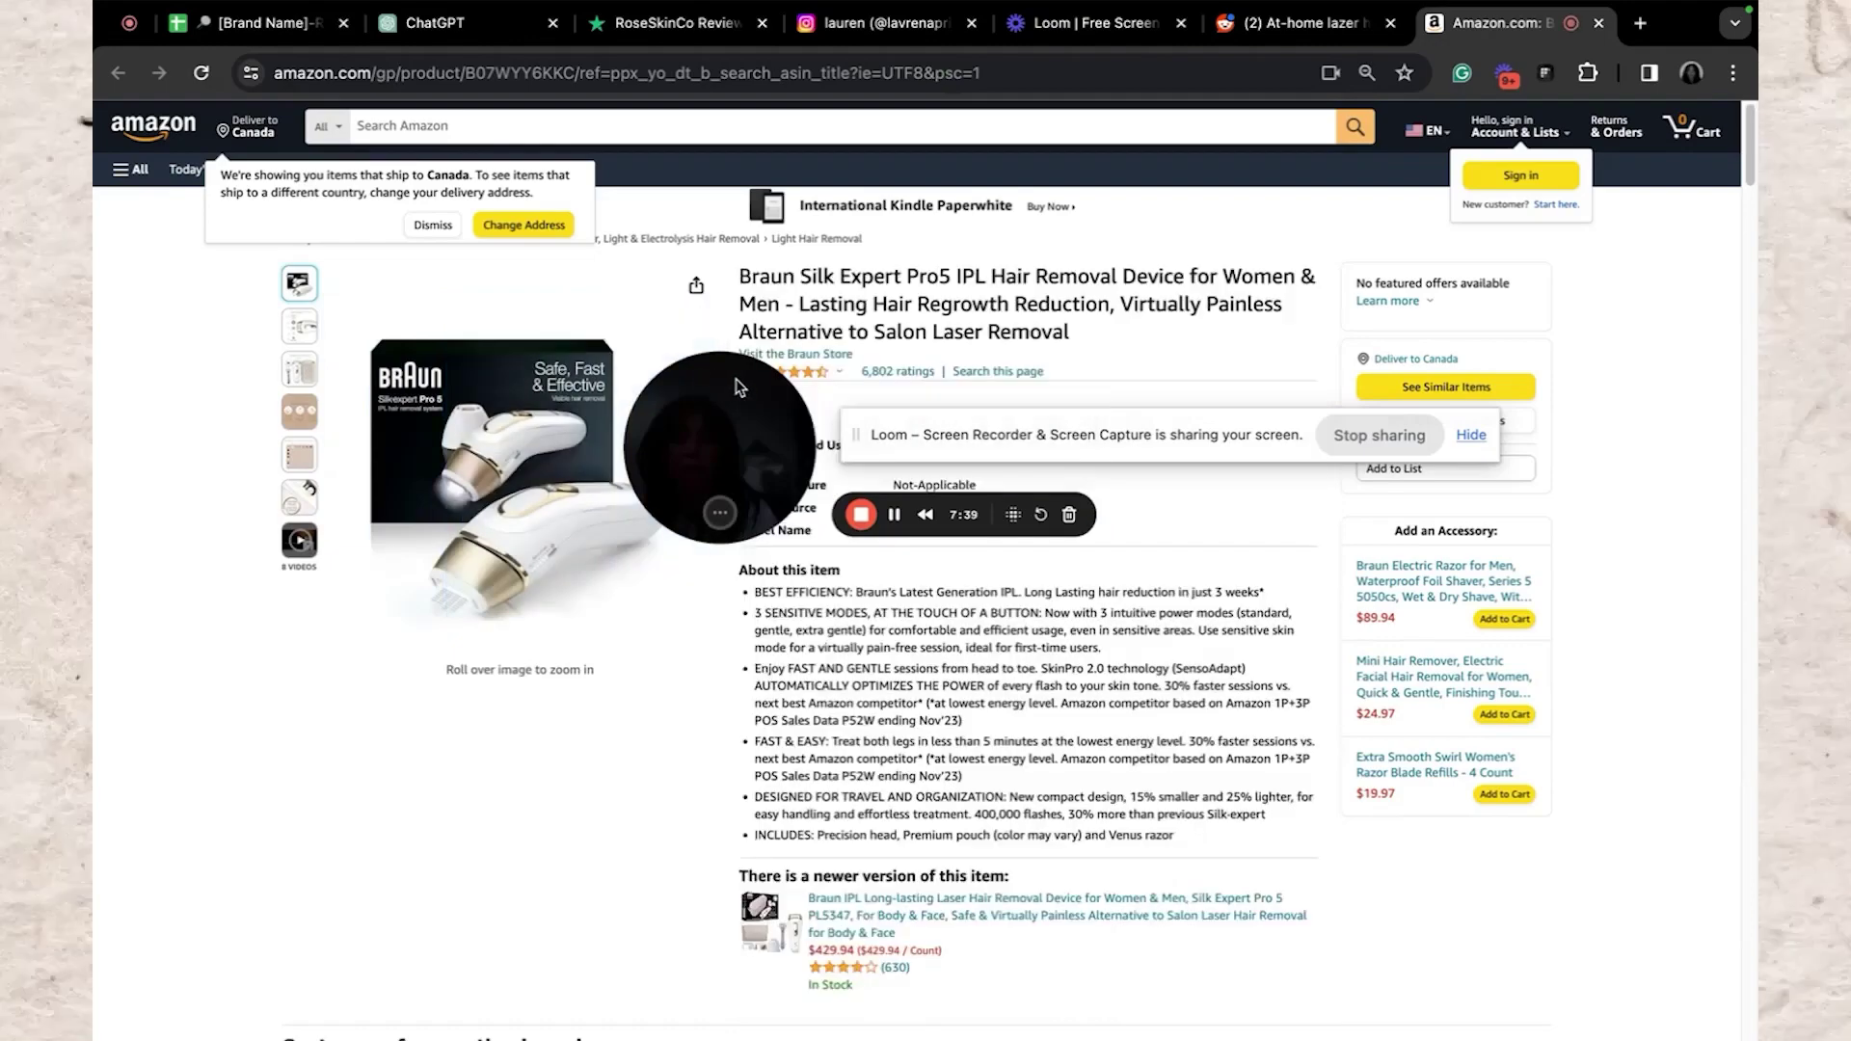
{"action": "left_click_drag", "start_coordinate": [753, 398], "coordinate": [1188, 232]}
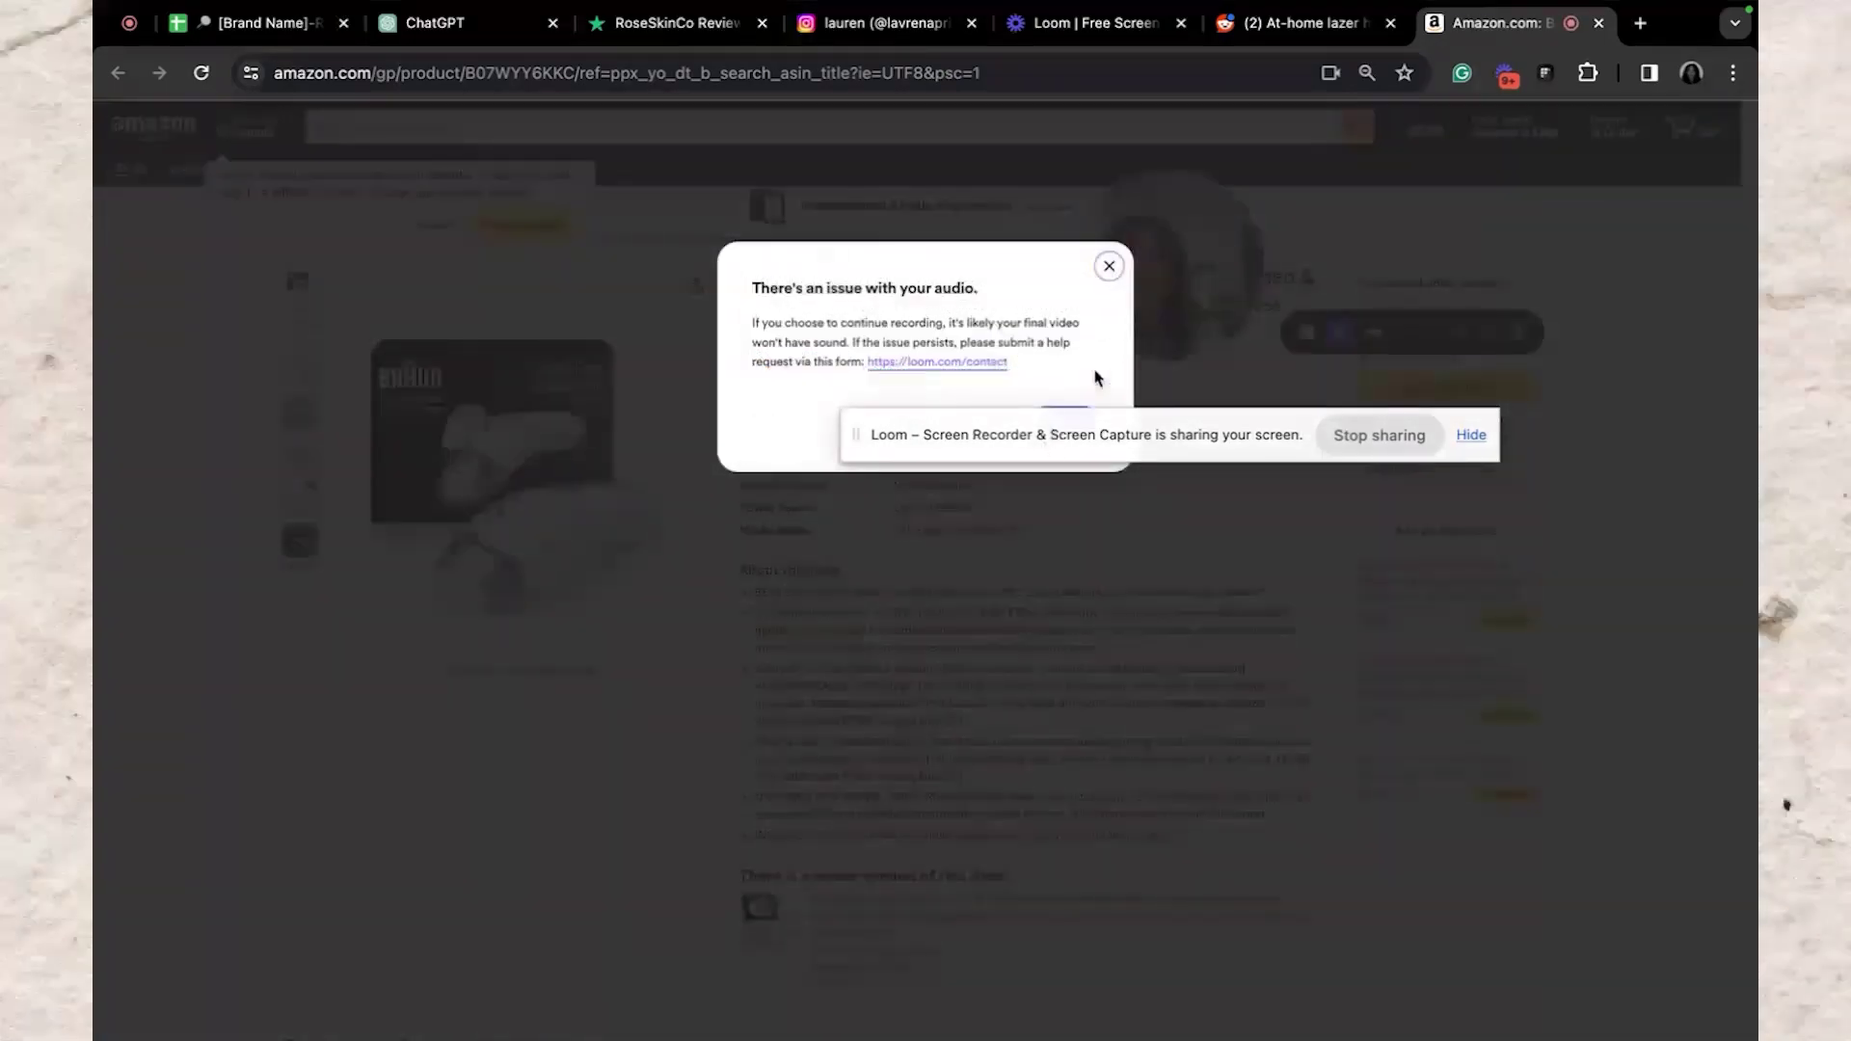
{"action": "left_click_drag", "start_coordinate": [1082, 433], "coordinate": [1178, 409]}
{"action": "left_click", "coordinate": [984, 421]}
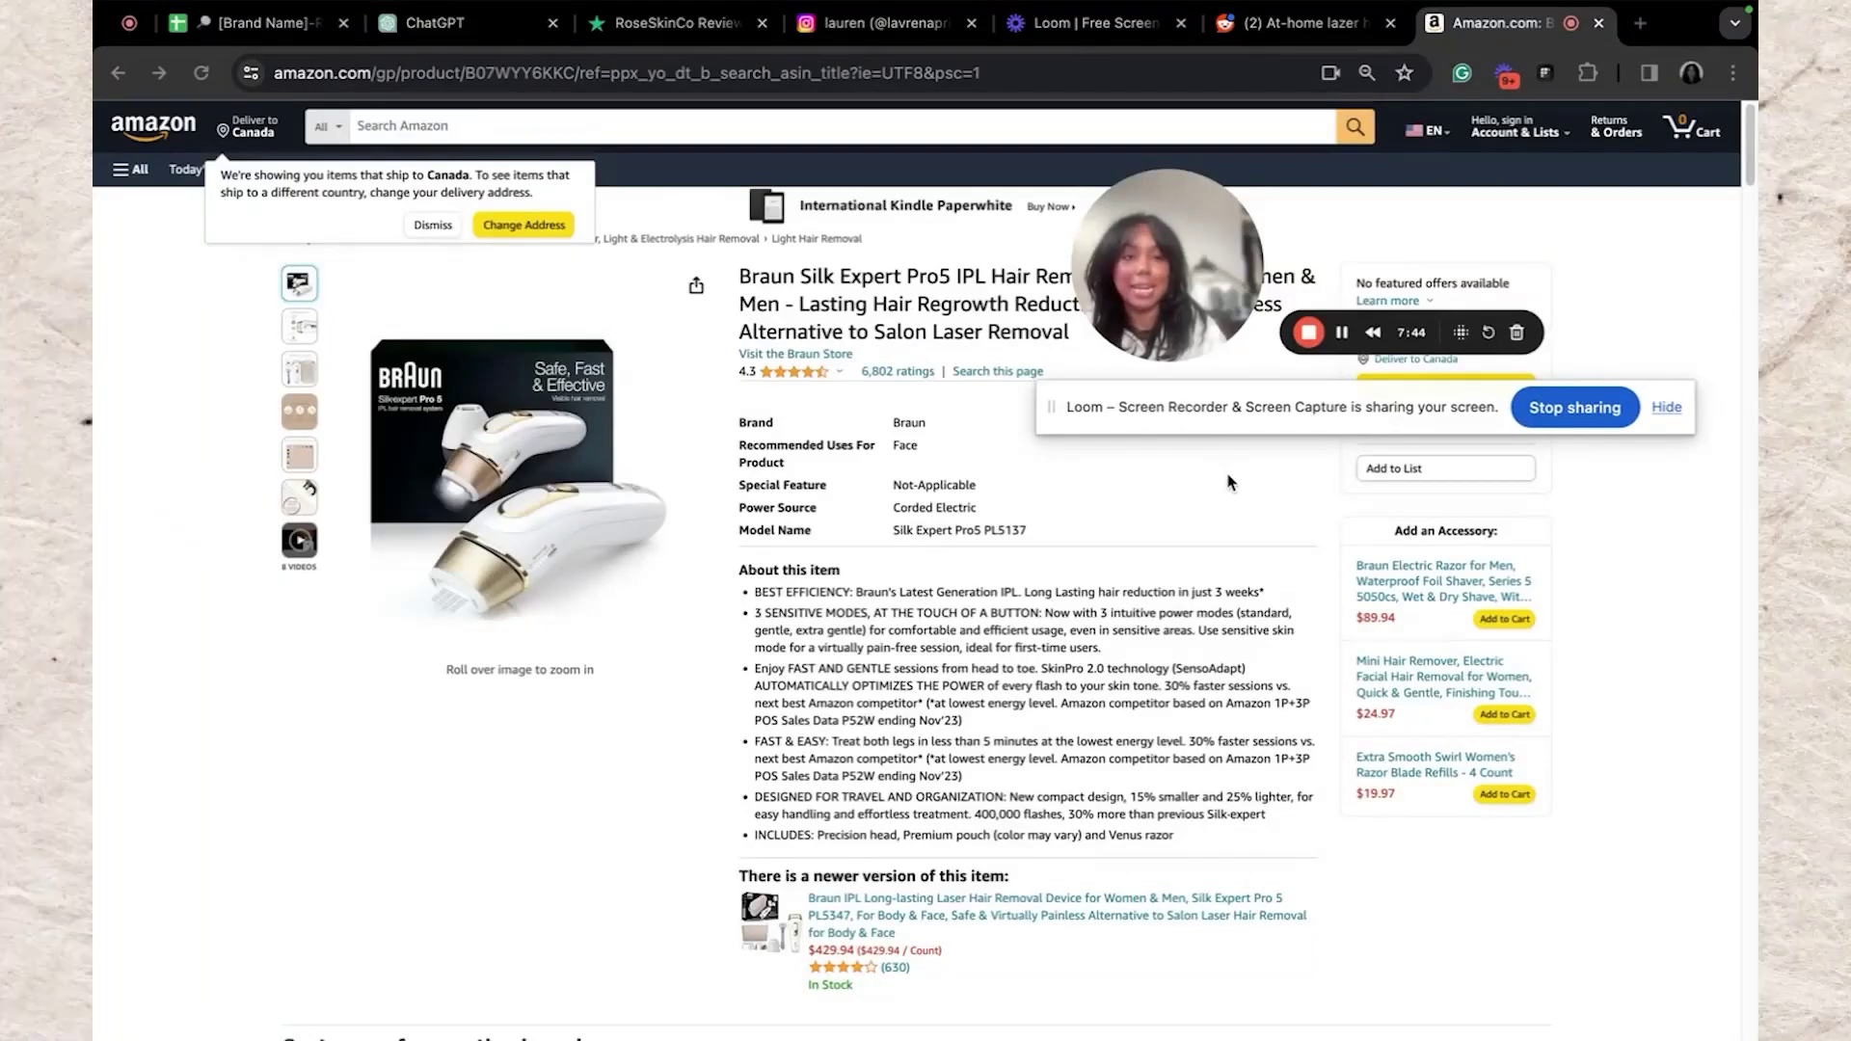
{"action": "scroll", "coordinate": [907, 637], "scroll_direction": "down", "scroll_amount": 15}
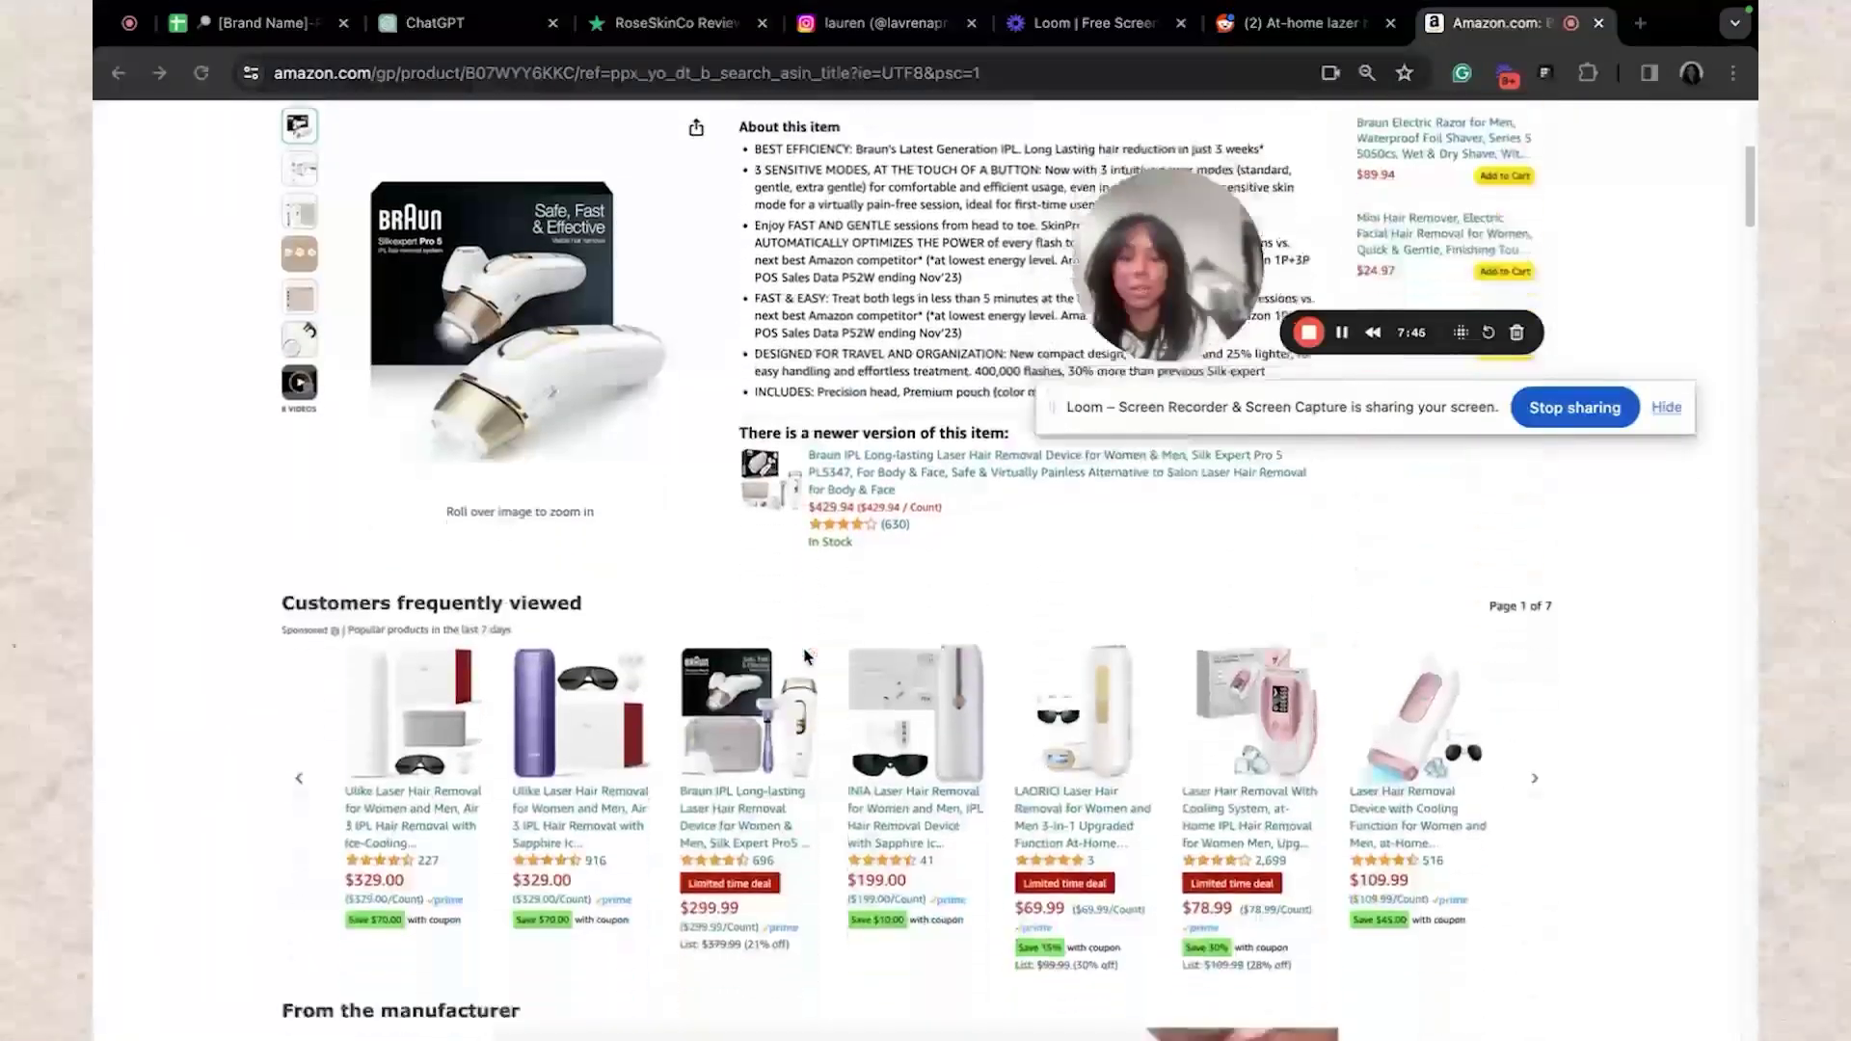
{"action": "scroll", "coordinate": [807, 655], "scroll_direction": "down", "scroll_amount": 20}
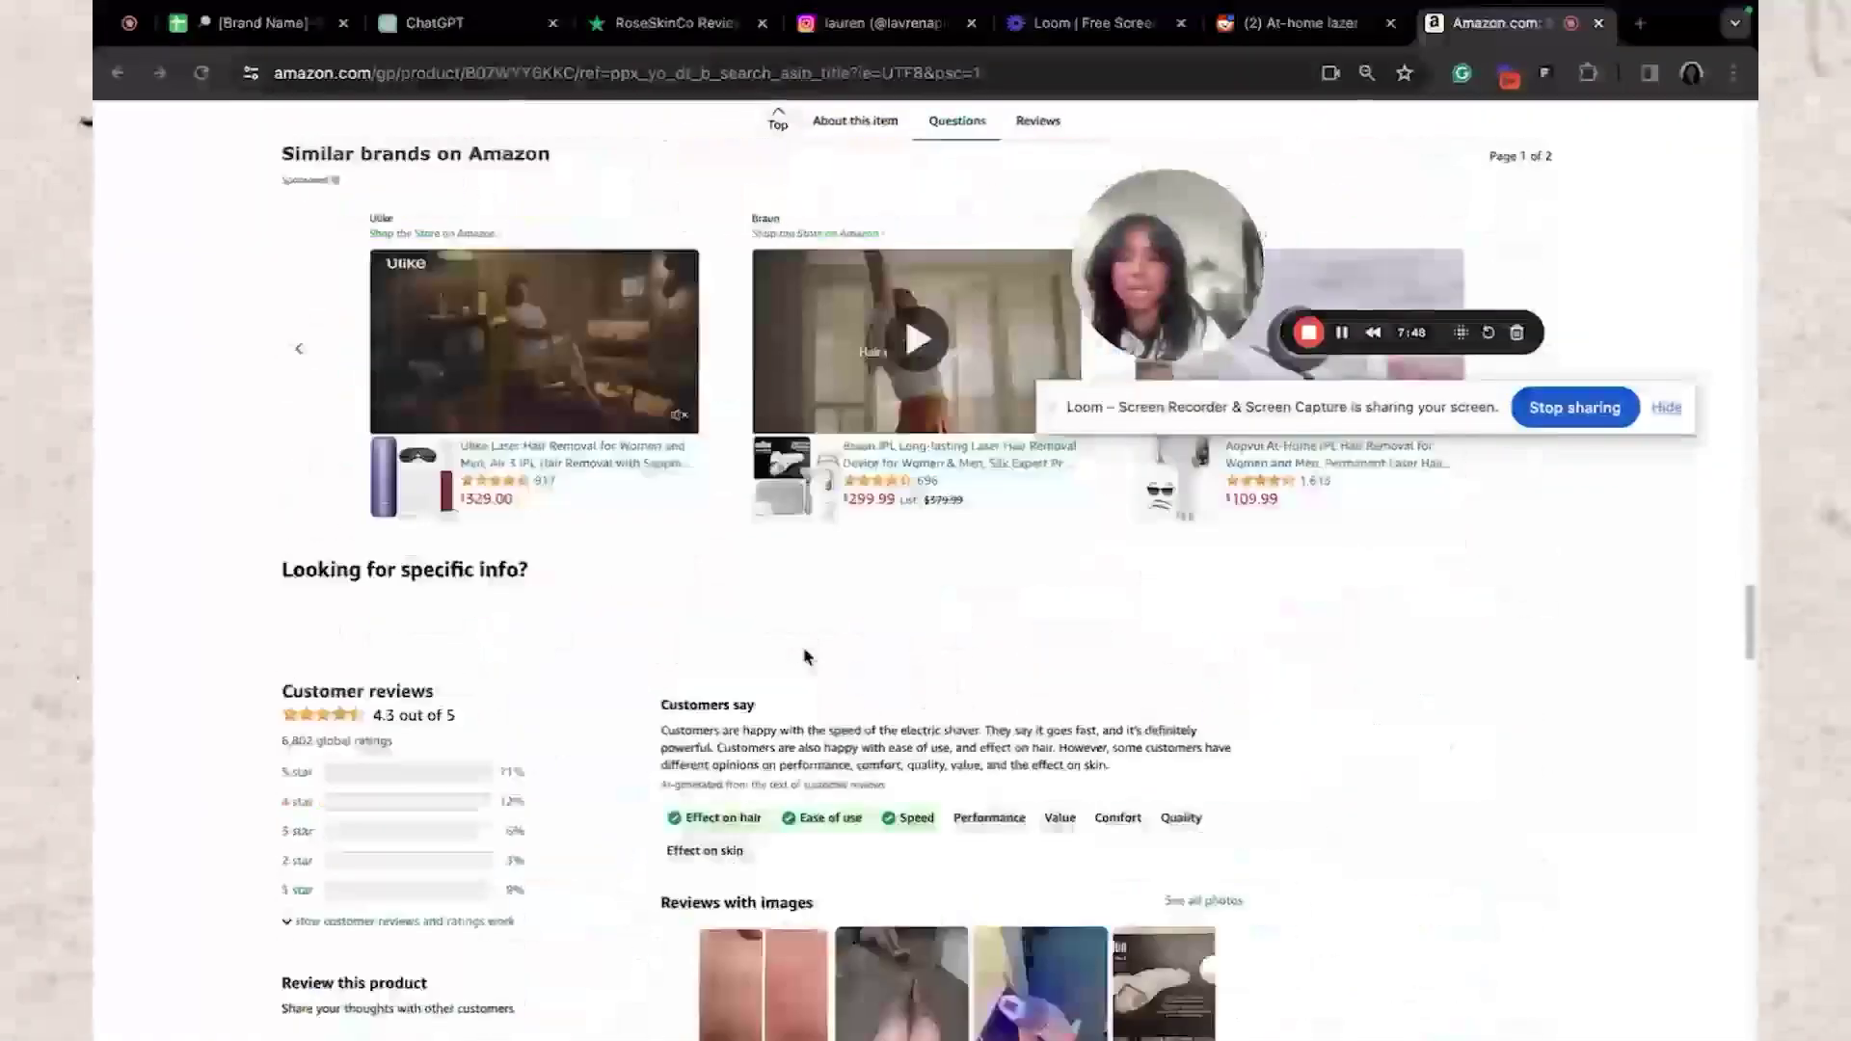
{"action": "scroll", "coordinate": [807, 656], "scroll_direction": "up", "scroll_amount": 1}
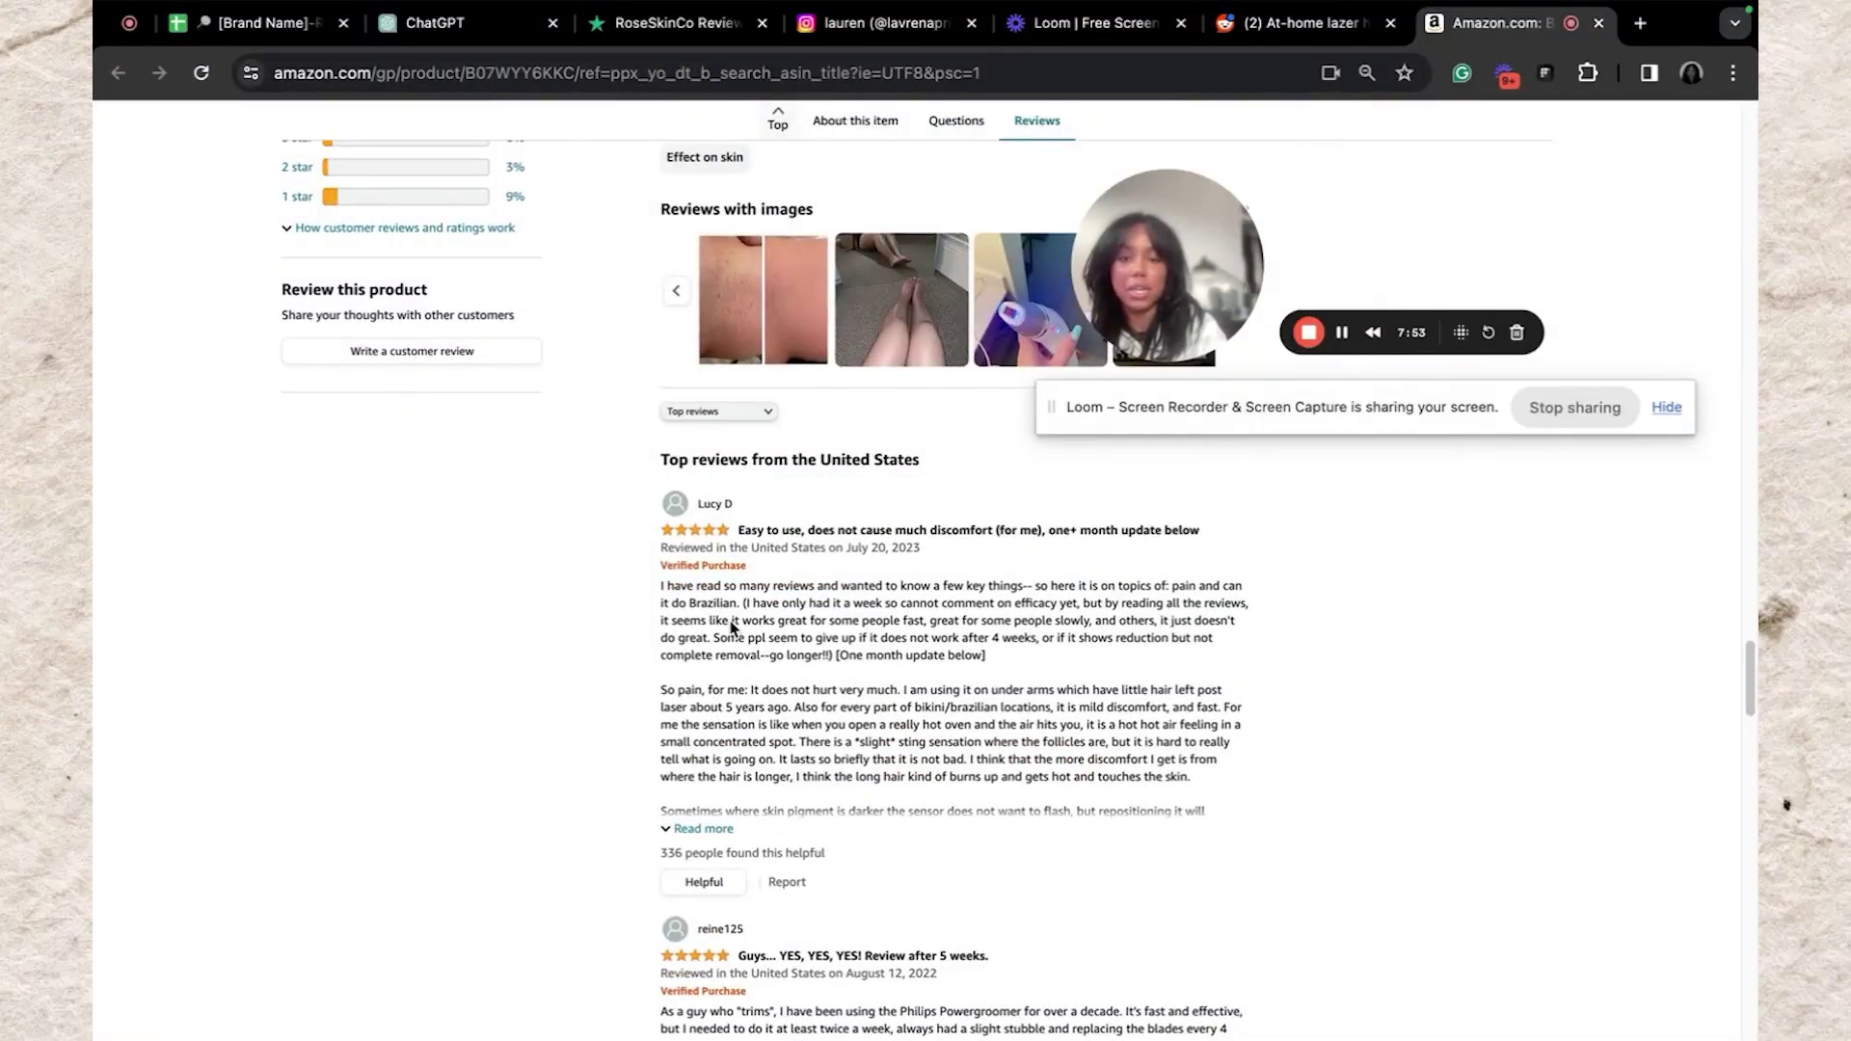
{"action": "scroll", "coordinate": [731, 629], "scroll_direction": "up", "scroll_amount": 2}
{"action": "scroll", "coordinate": [731, 629], "scroll_direction": "down", "scroll_amount": 3}
{"action": "scroll", "coordinate": [731, 629], "scroll_direction": "down", "scroll_amount": 2}
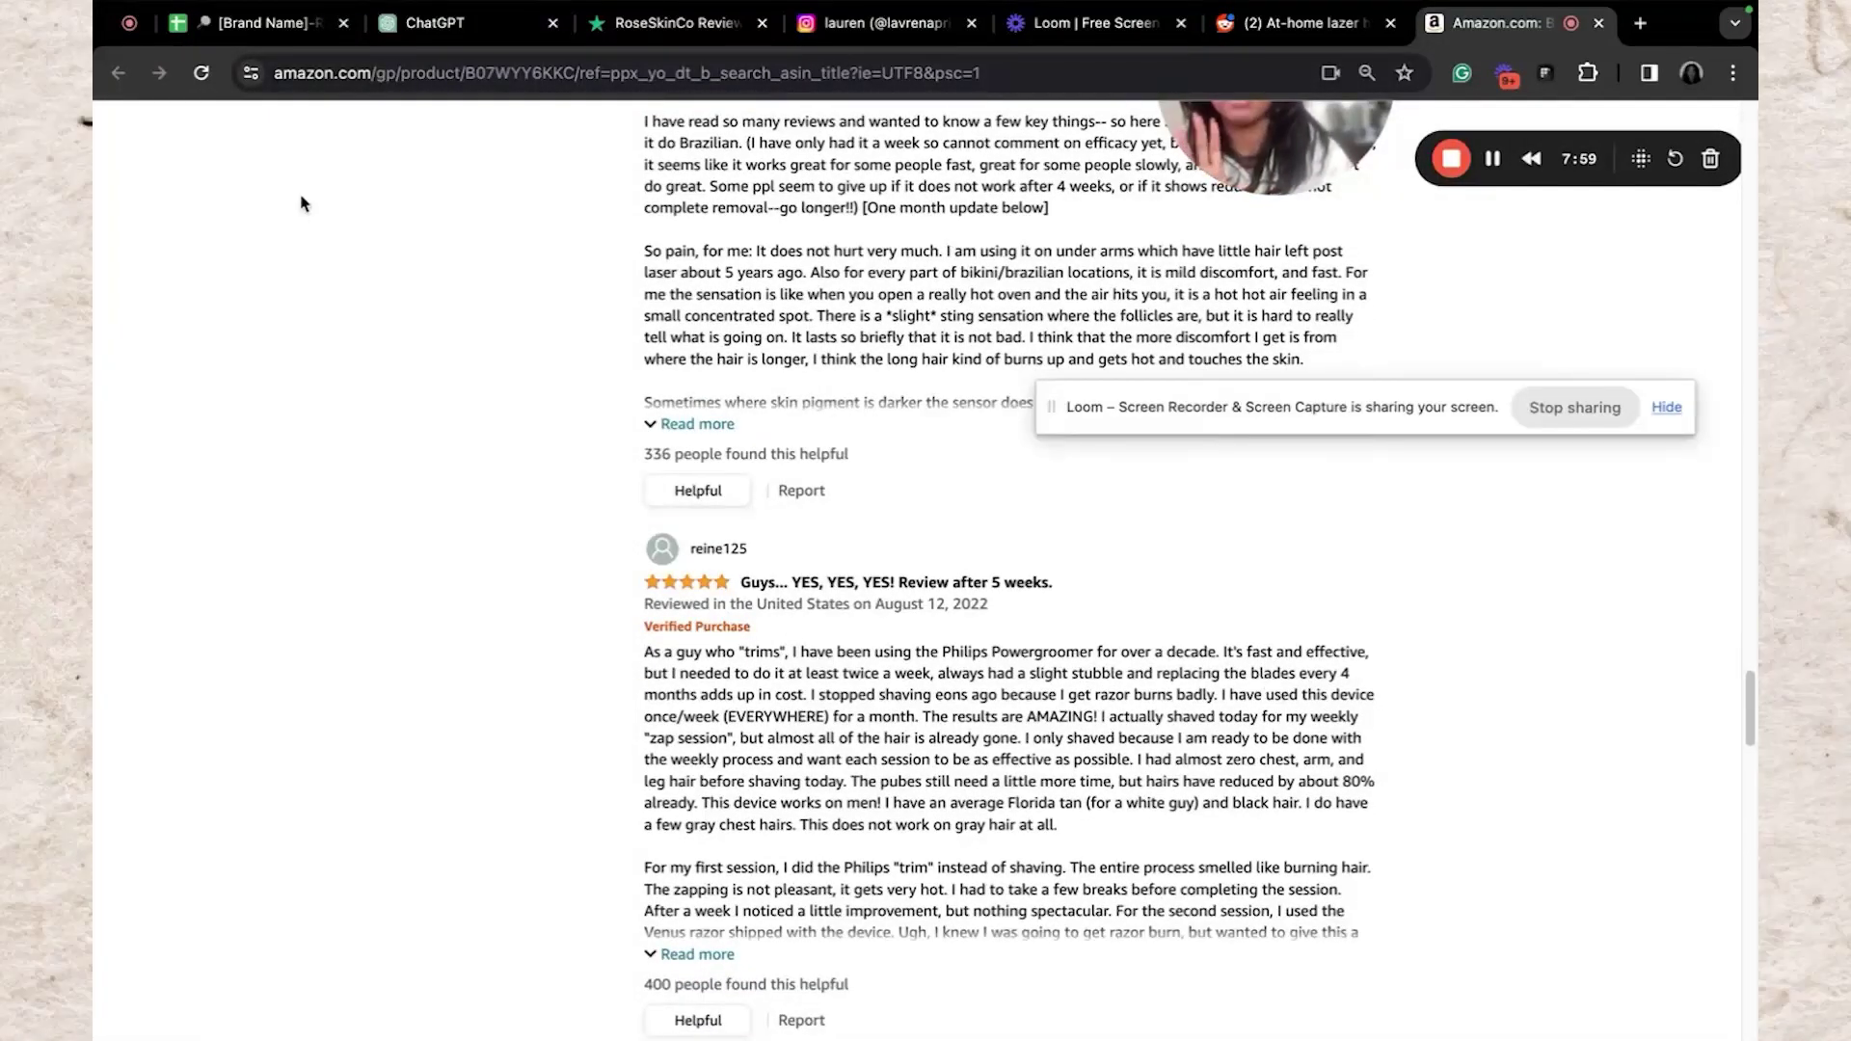
Return to the Reddit thread's browser tab and load twitter.com in its place
{"action": "left_click", "coordinate": [1302, 22]}
{"action": "left_click", "coordinate": [1088, 81]}
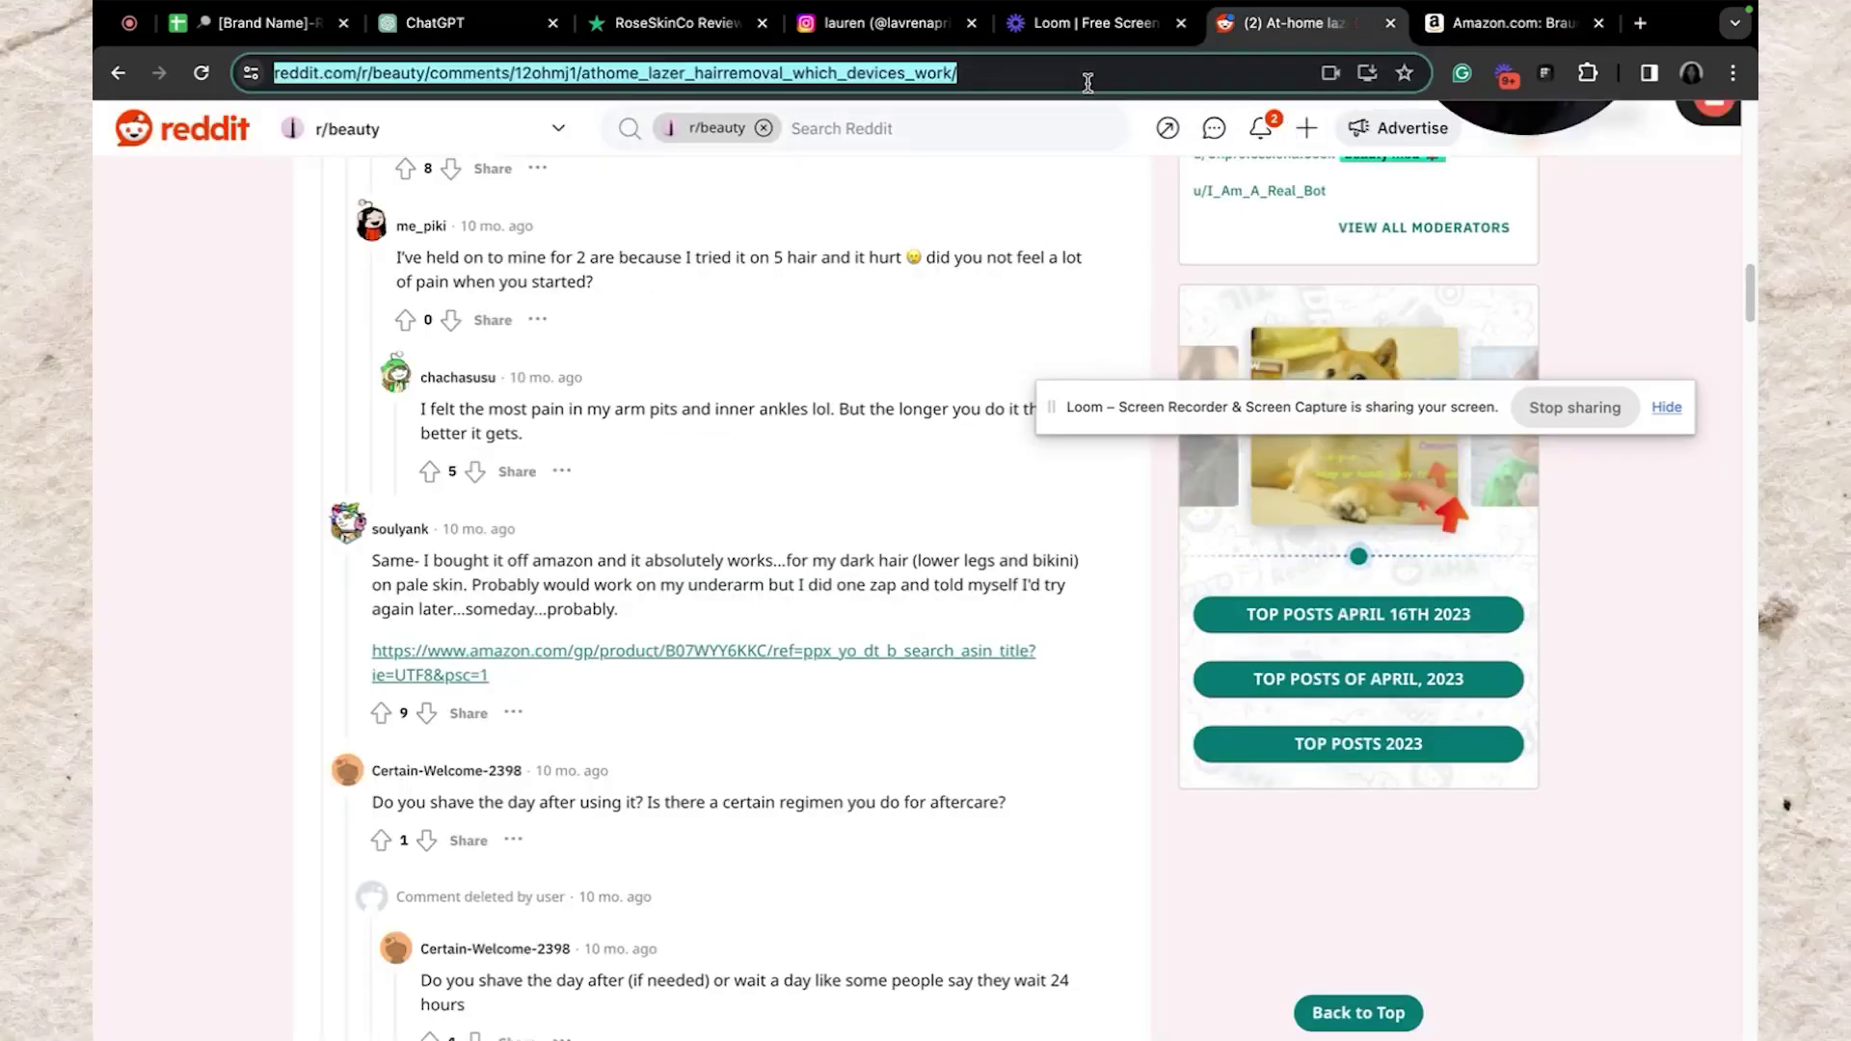
{"action": "type", "text": "twitter.com"}
{"action": "key", "text": "Return"}
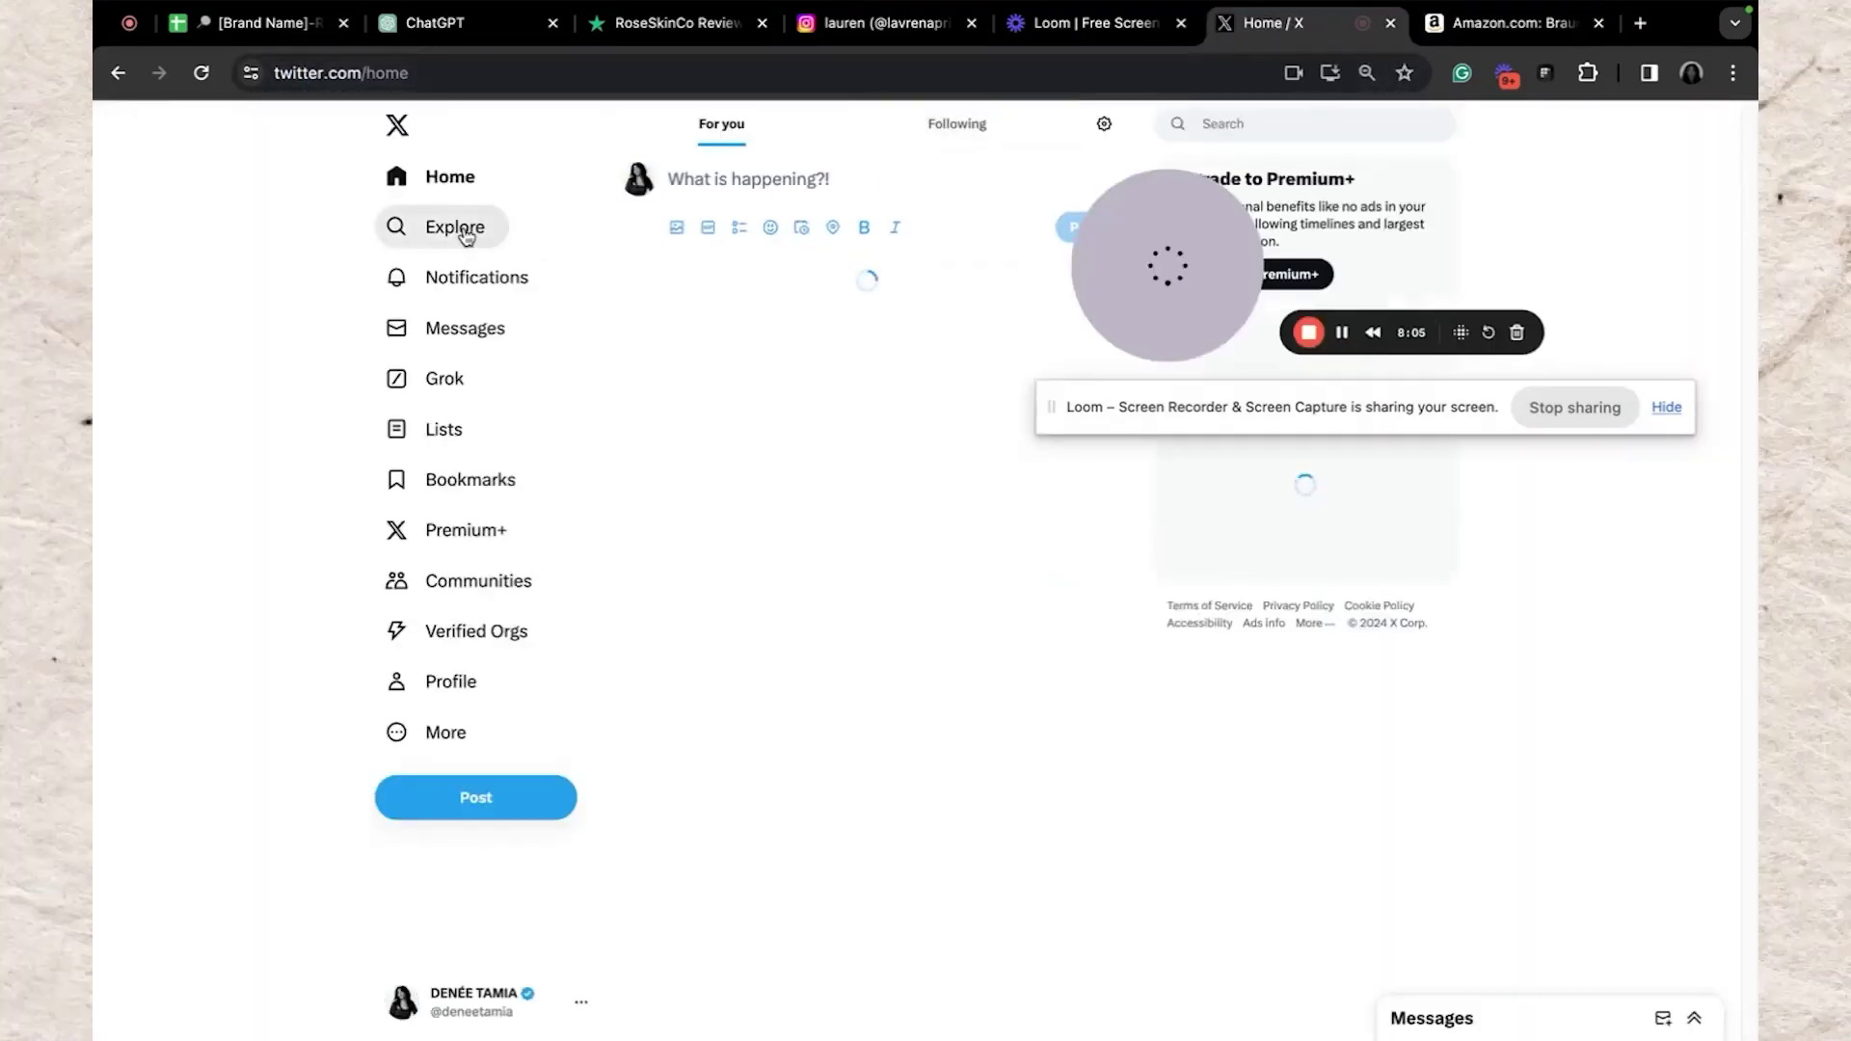
Search X from its Explore page for "hair removal device" and look through the top posts for customer wording
{"action": "left_click", "coordinate": [463, 230]}
{"action": "left_click", "coordinate": [818, 129]}
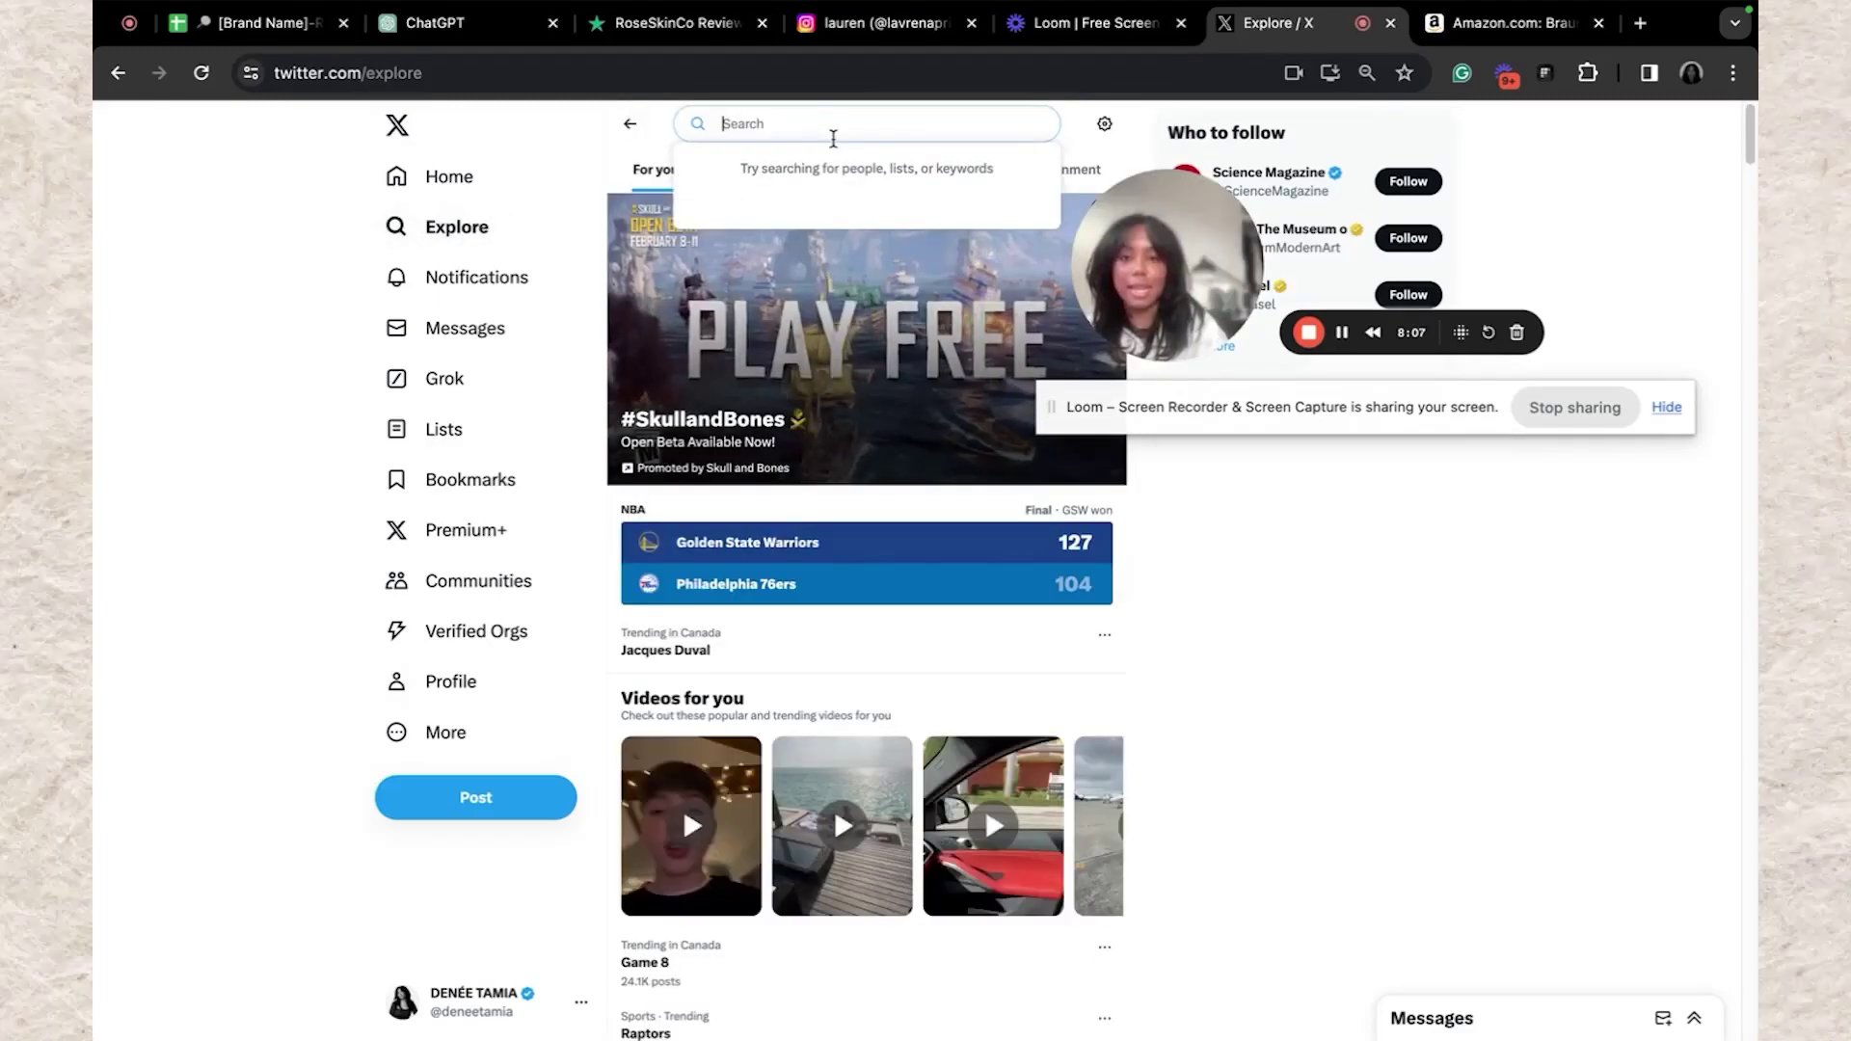
{"action": "type", "text": "hair removal device"}
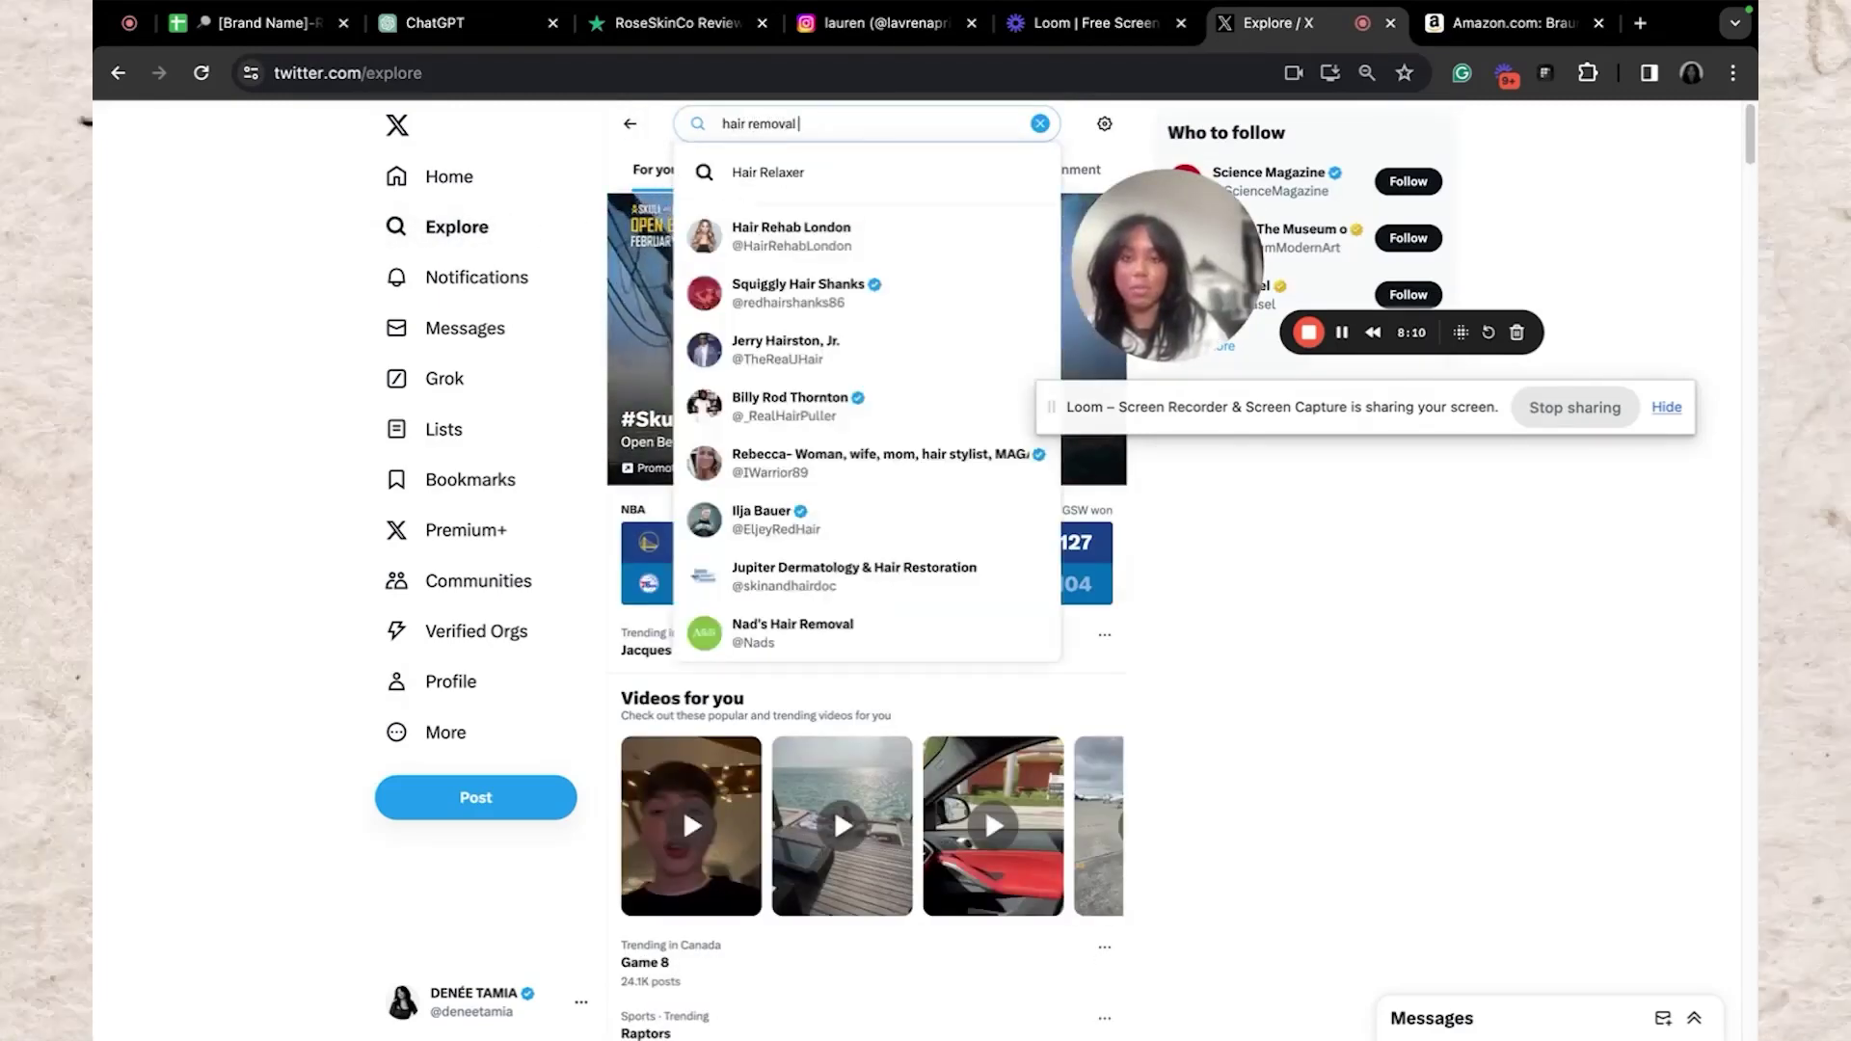
{"action": "key", "text": "Return"}
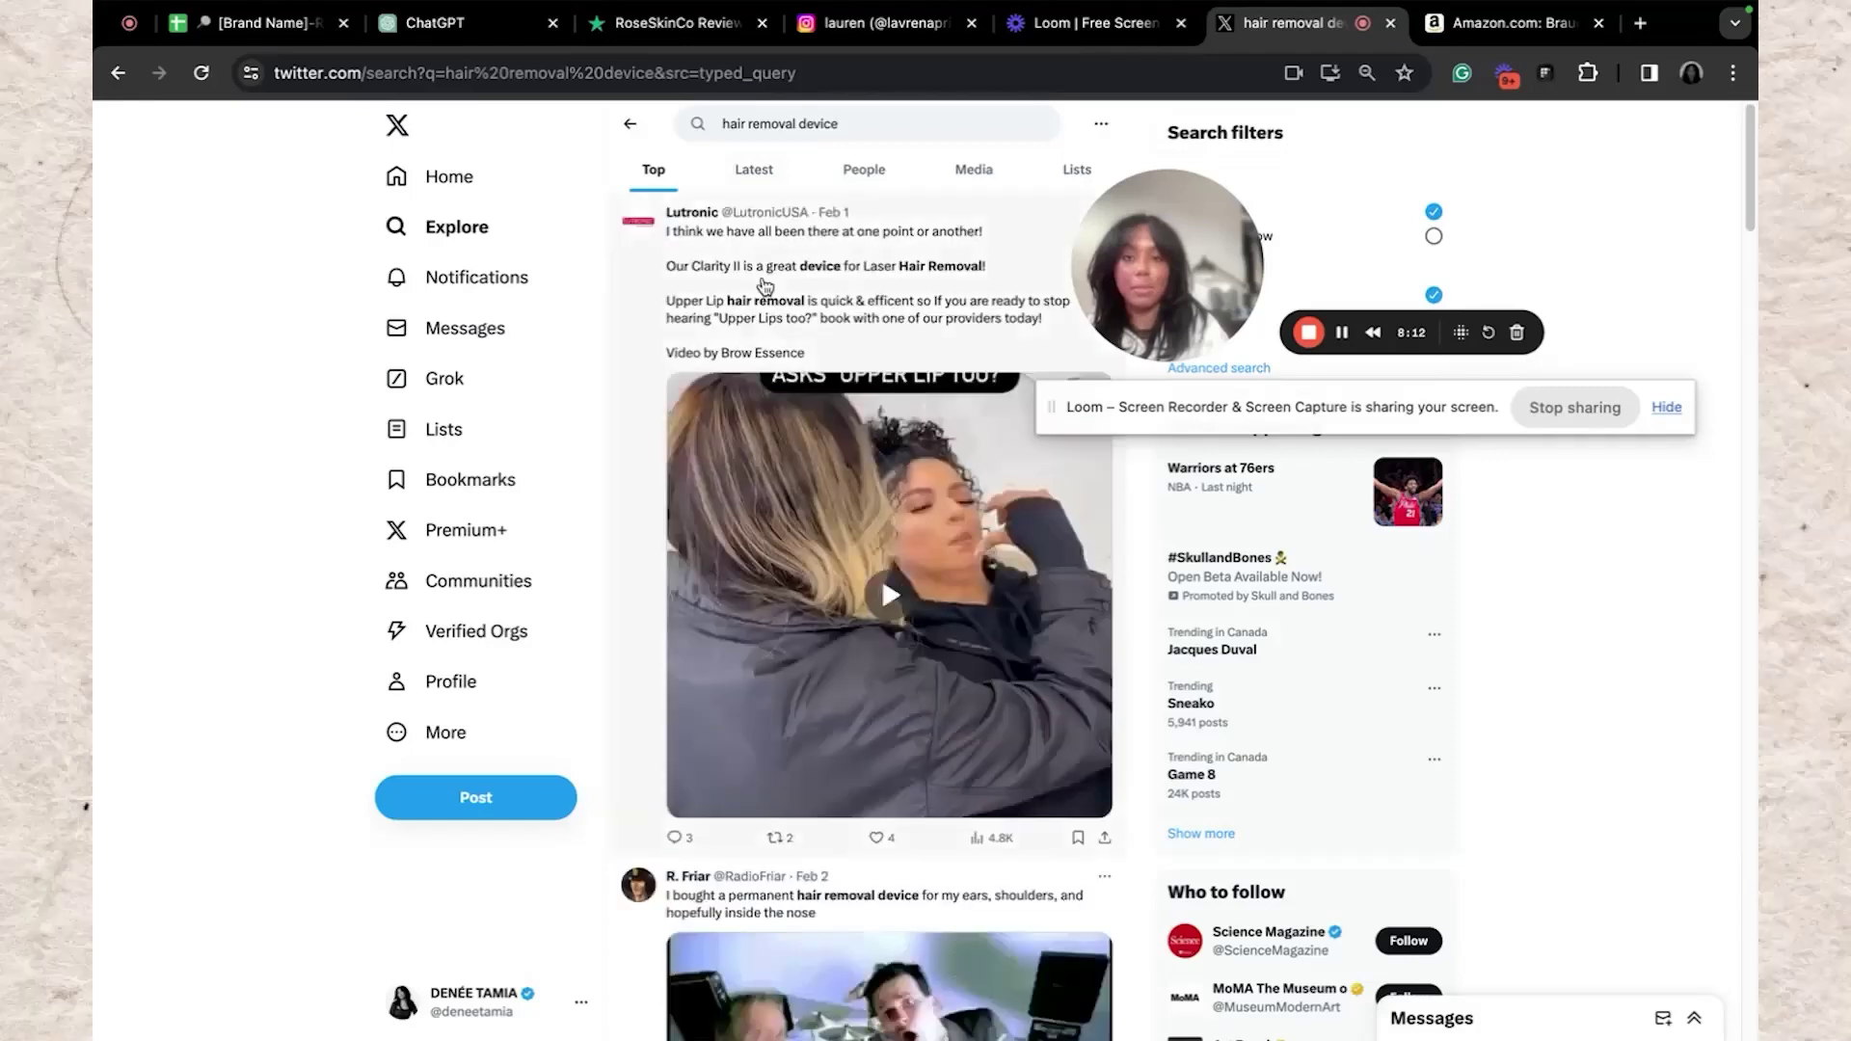
{"action": "scroll", "coordinate": [762, 284], "scroll_direction": "down", "scroll_amount": 10}
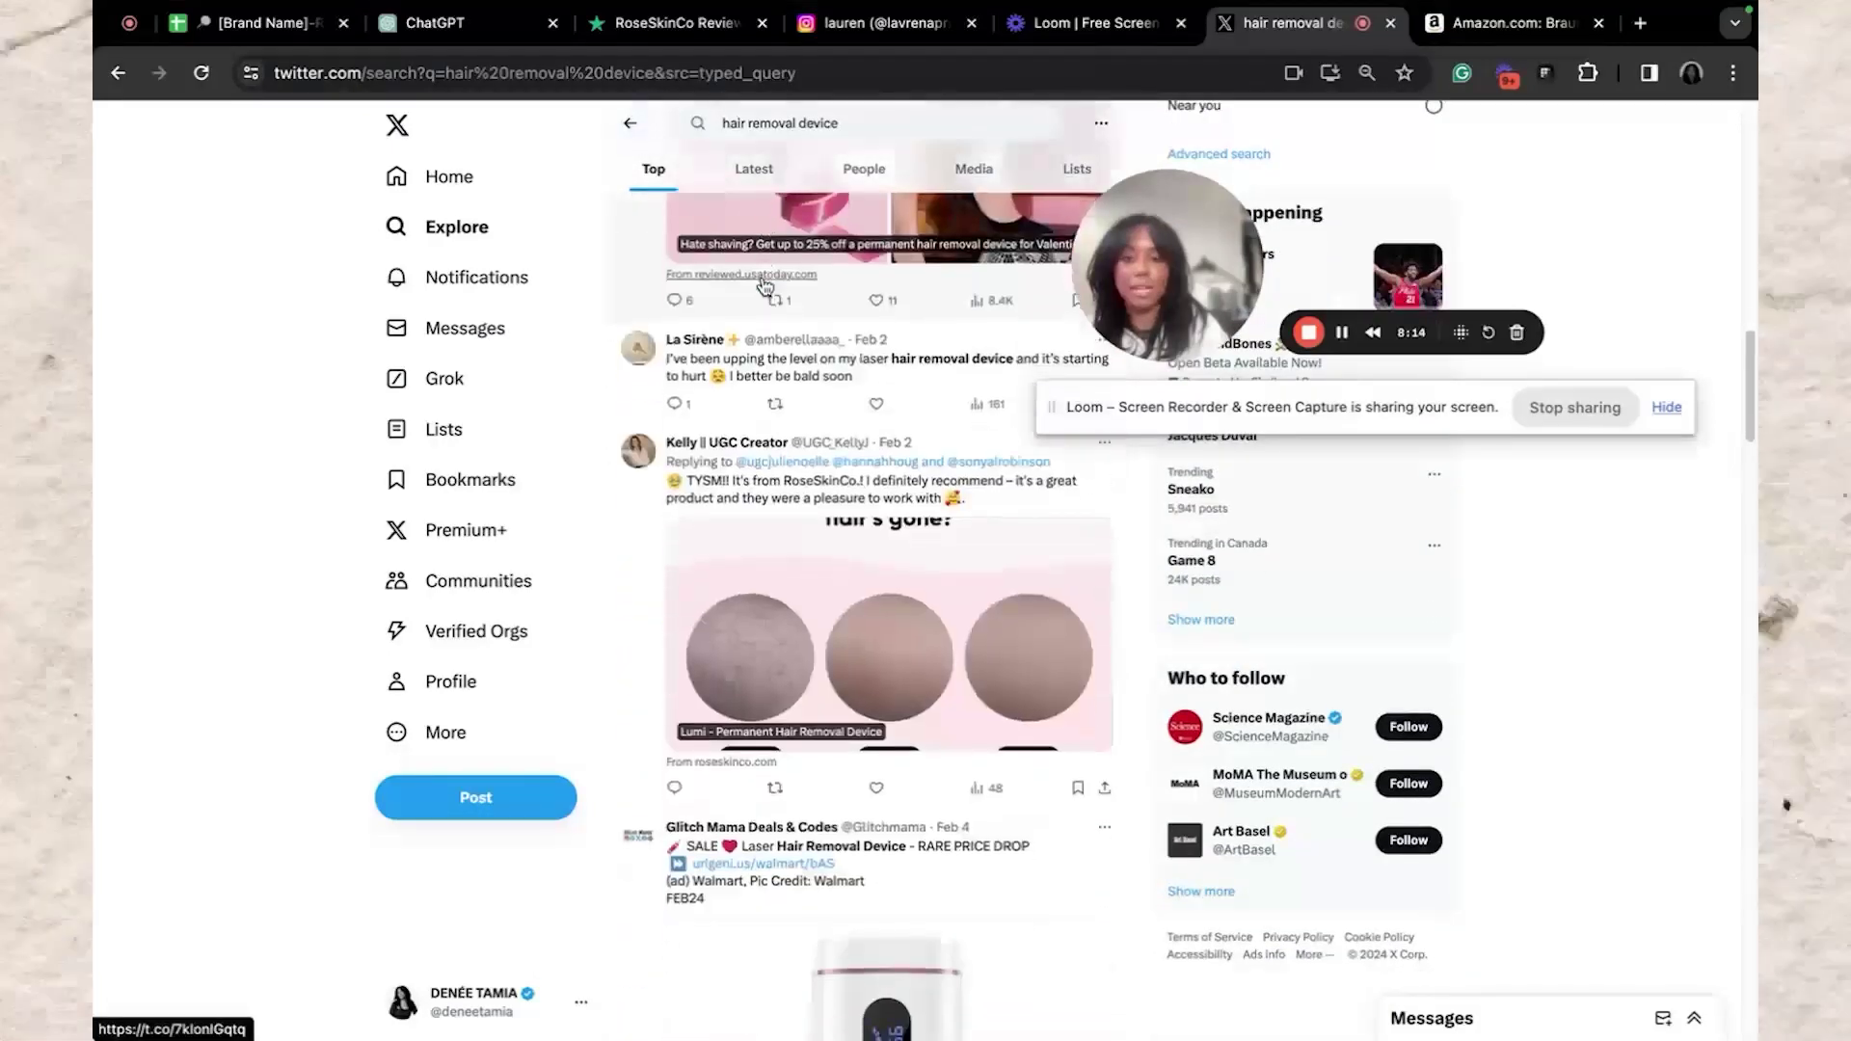
{"action": "scroll", "coordinate": [764, 285], "scroll_direction": "up", "scroll_amount": 2}
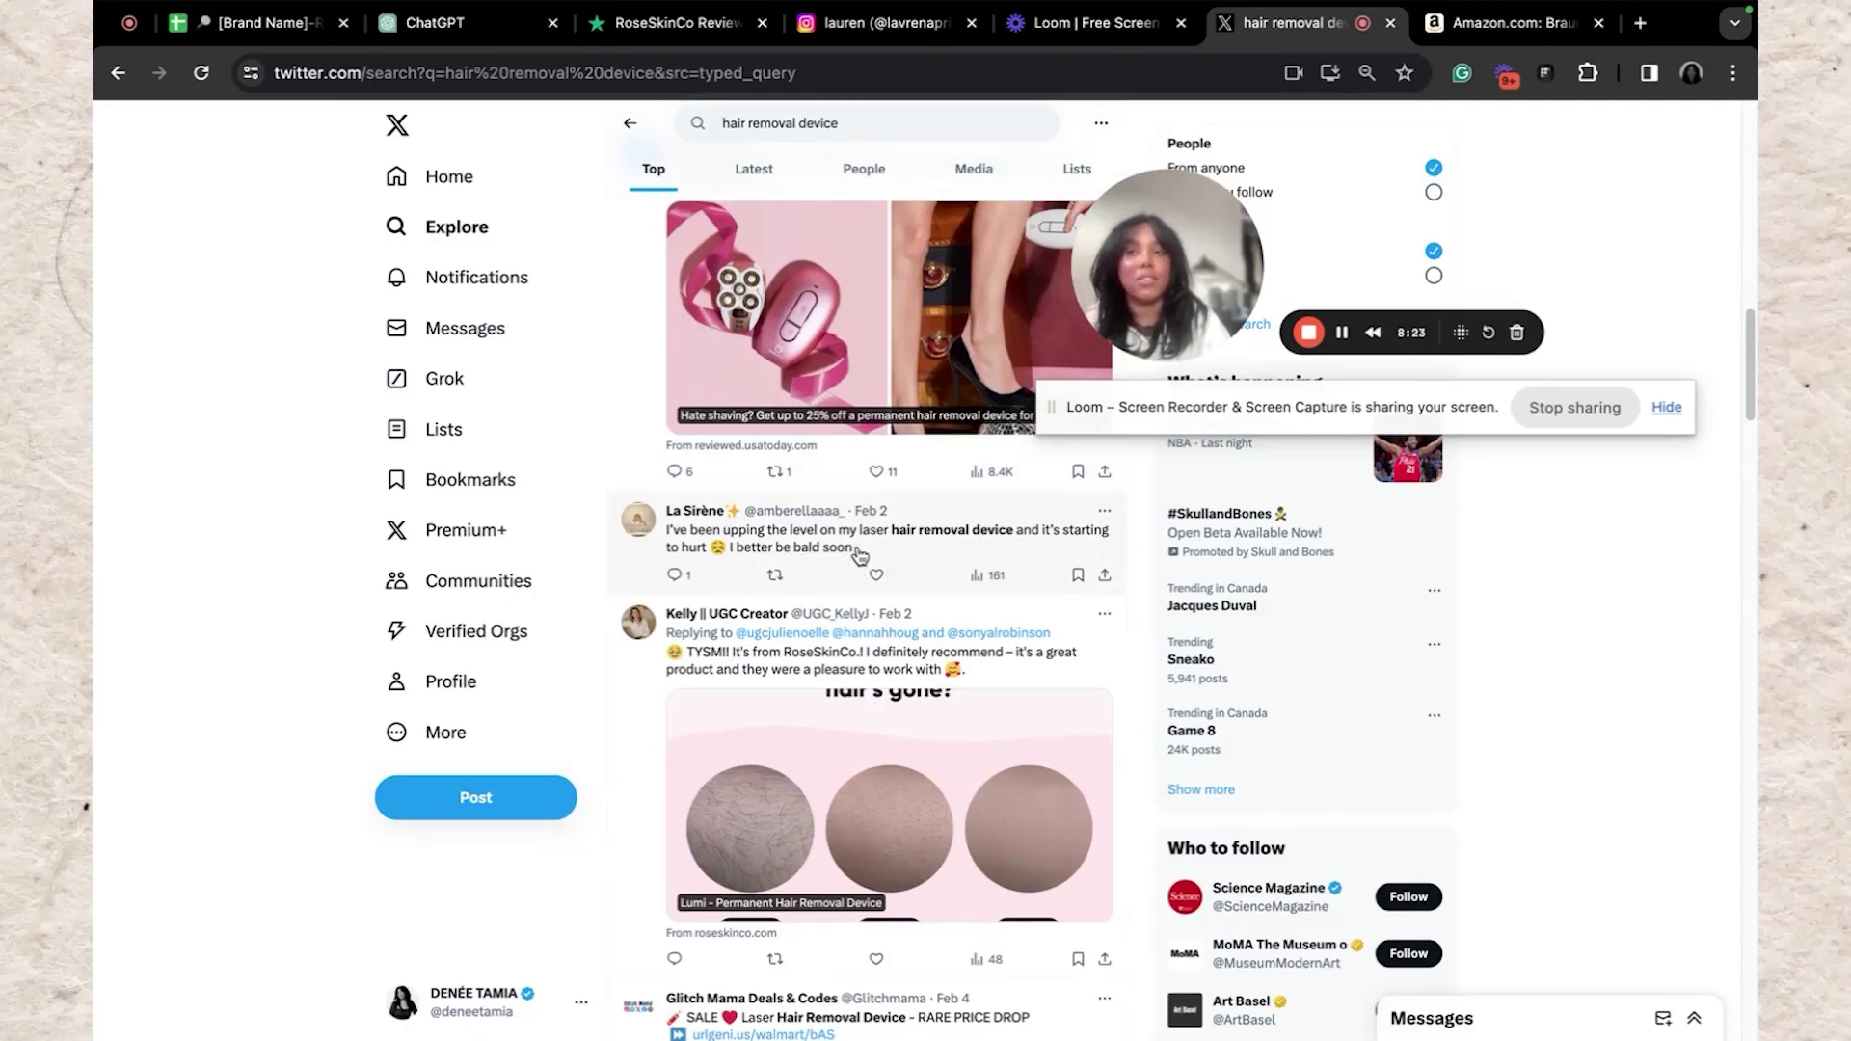
Switch to the [Brand Name]-Research spreadsheet and append "bald" to the word/phrase bank in cell A2 of the BANK sheet
{"action": "left_click", "coordinate": [255, 22]}
{"action": "left_click", "coordinate": [418, 1026]}
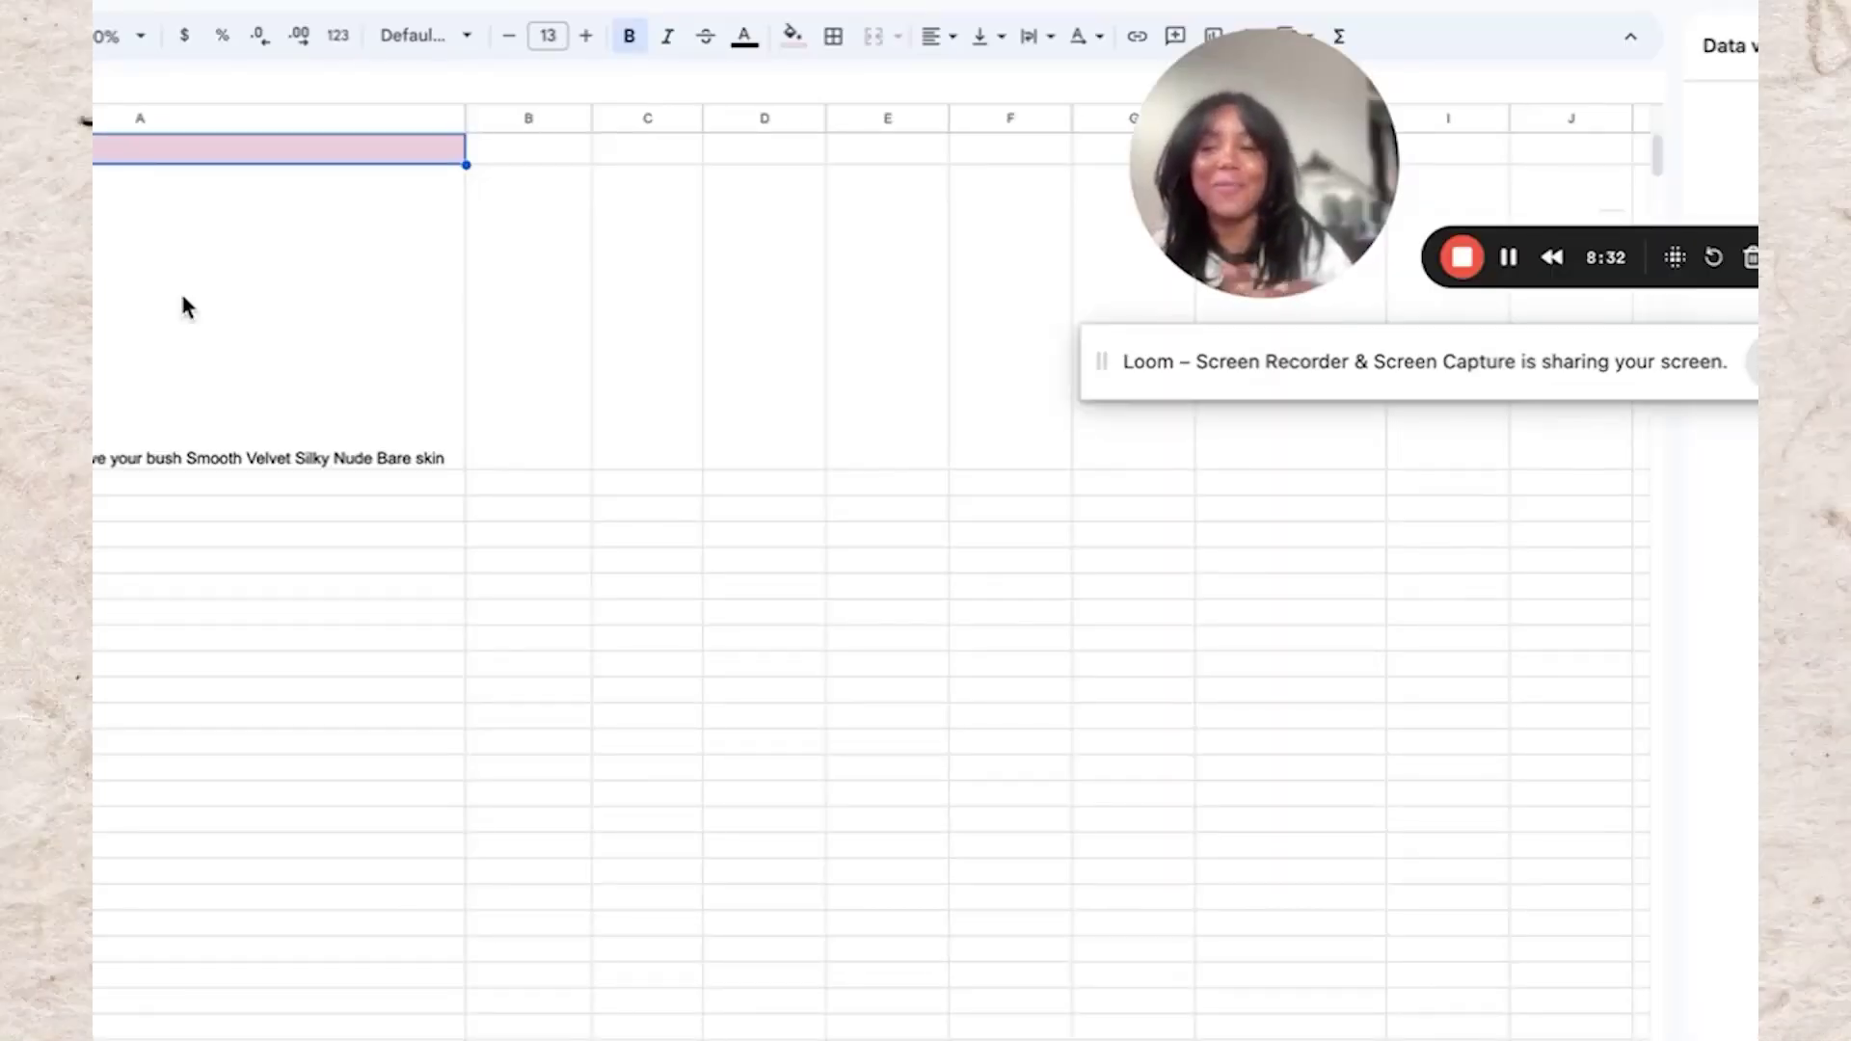
{"action": "left_click", "coordinate": [183, 306]}
{"action": "double_click", "coordinate": [175, 298]}
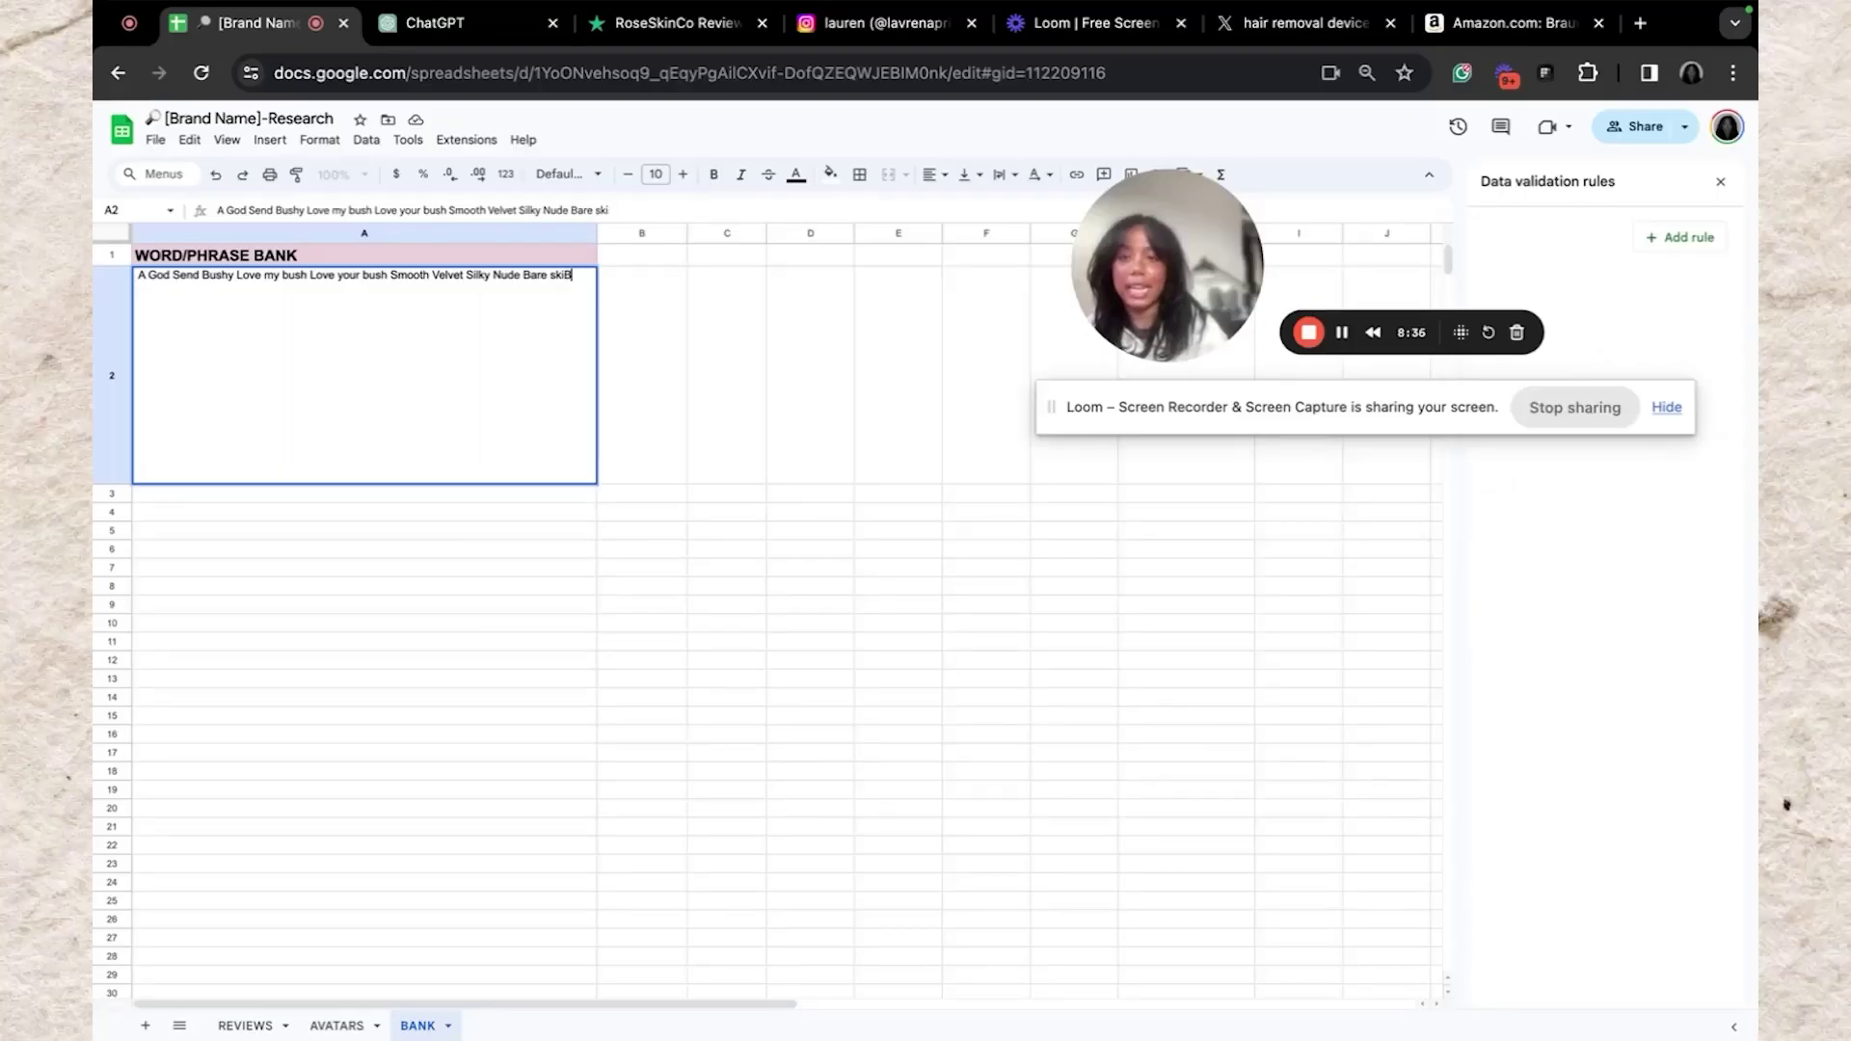
{"action": "type", "text": "bald"}
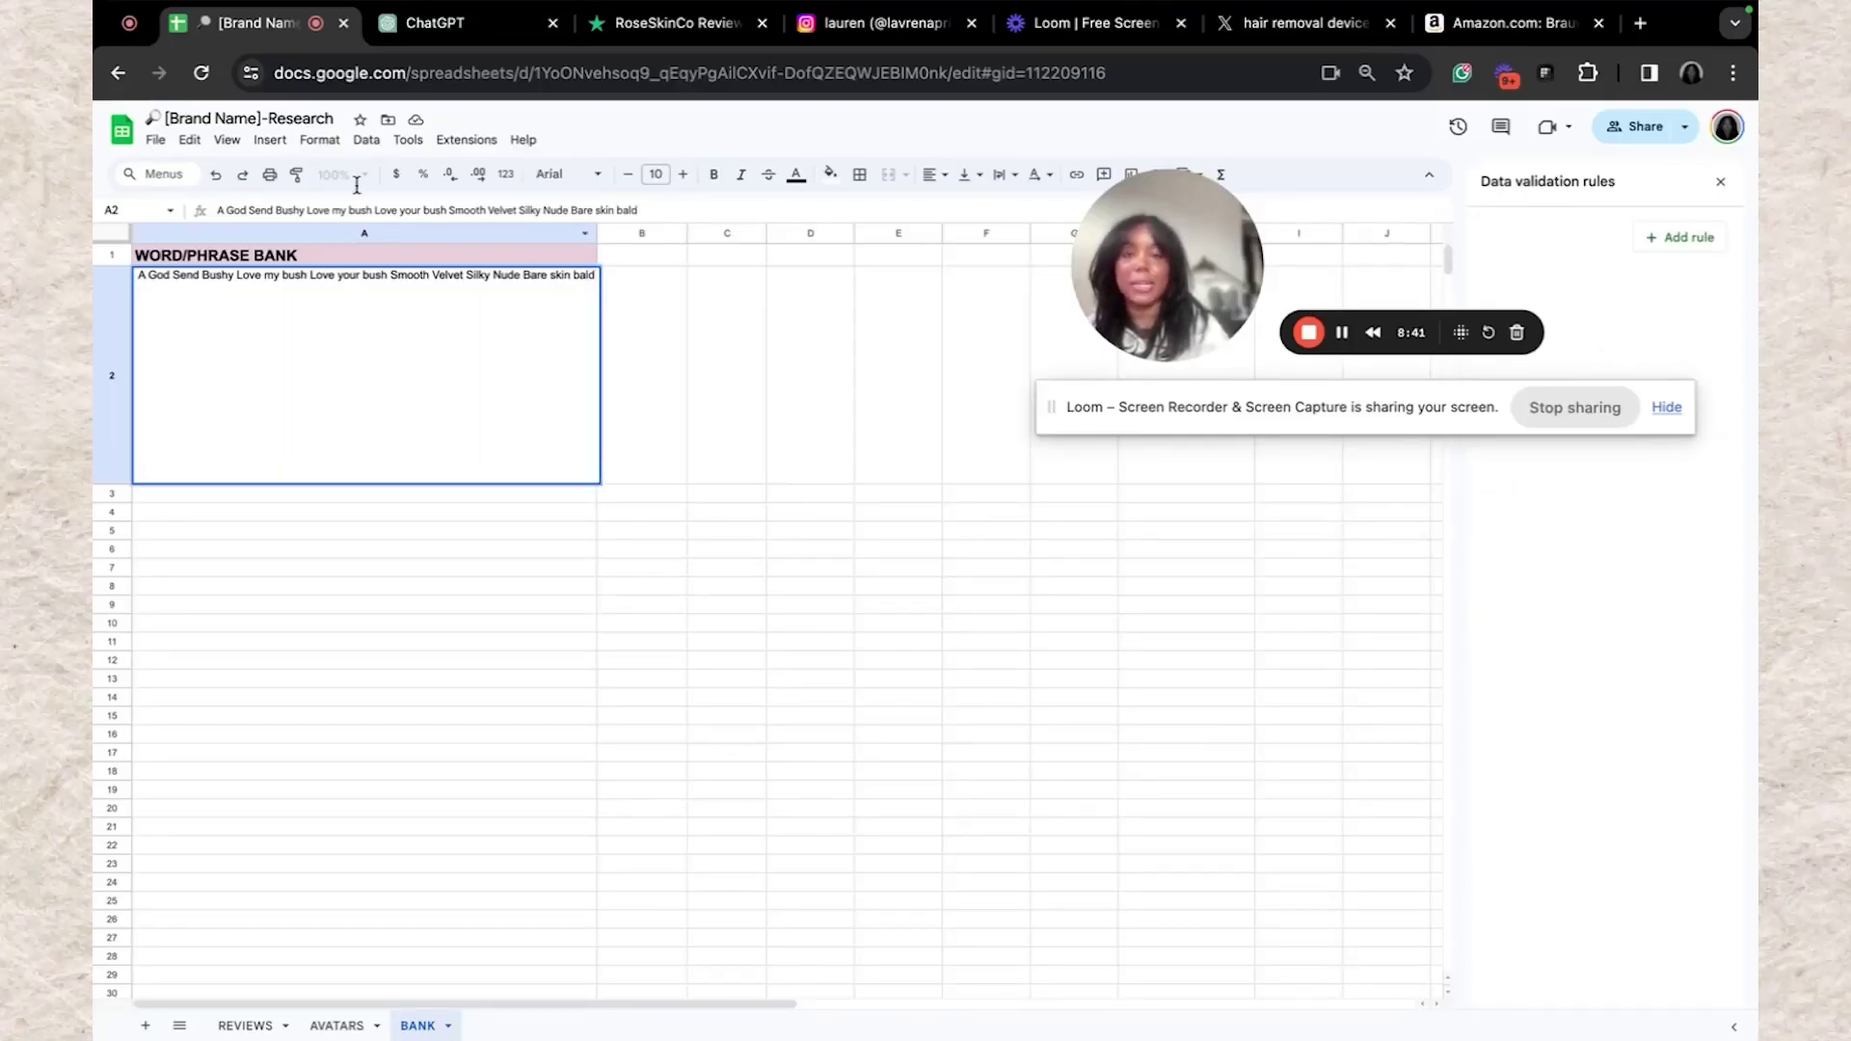
Return to the X search results for "hair removal device" and look through more top posts for customer wording
{"action": "left_click", "coordinate": [1297, 22]}
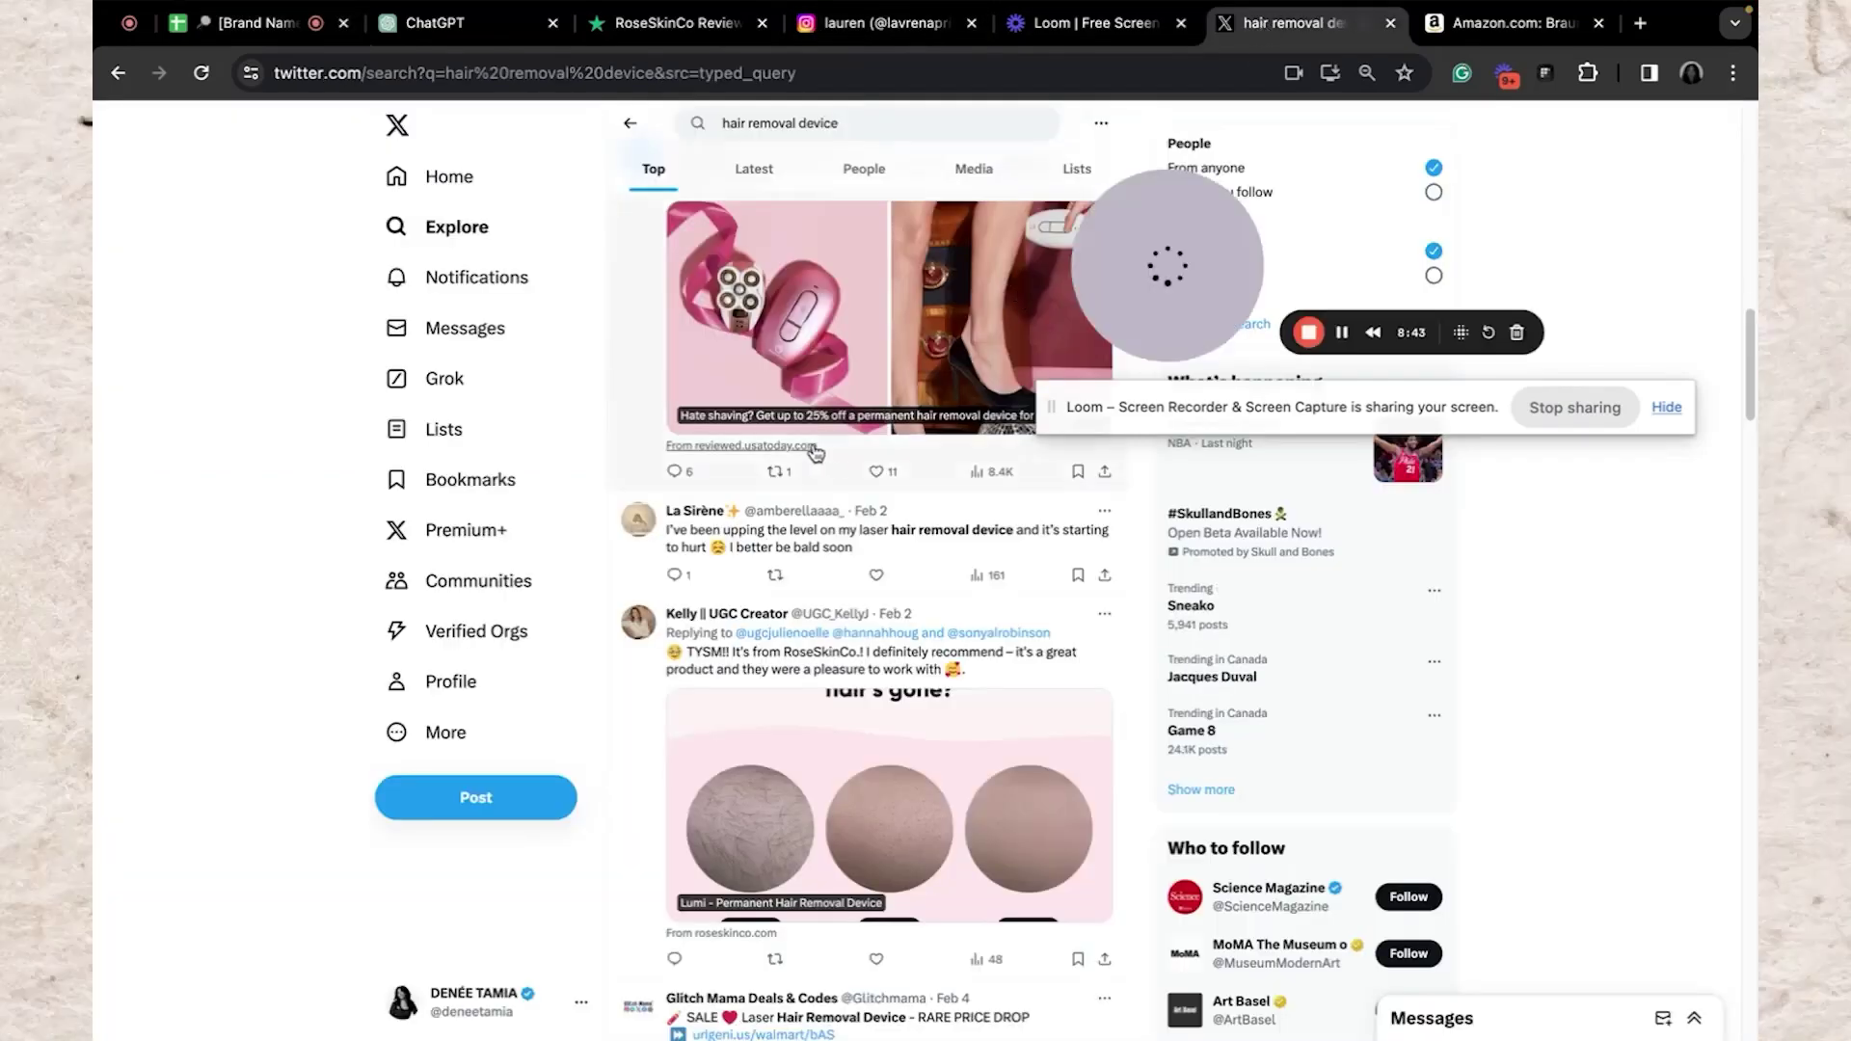
{"action": "scroll", "coordinate": [814, 453], "scroll_direction": "down", "scroll_amount": 6}
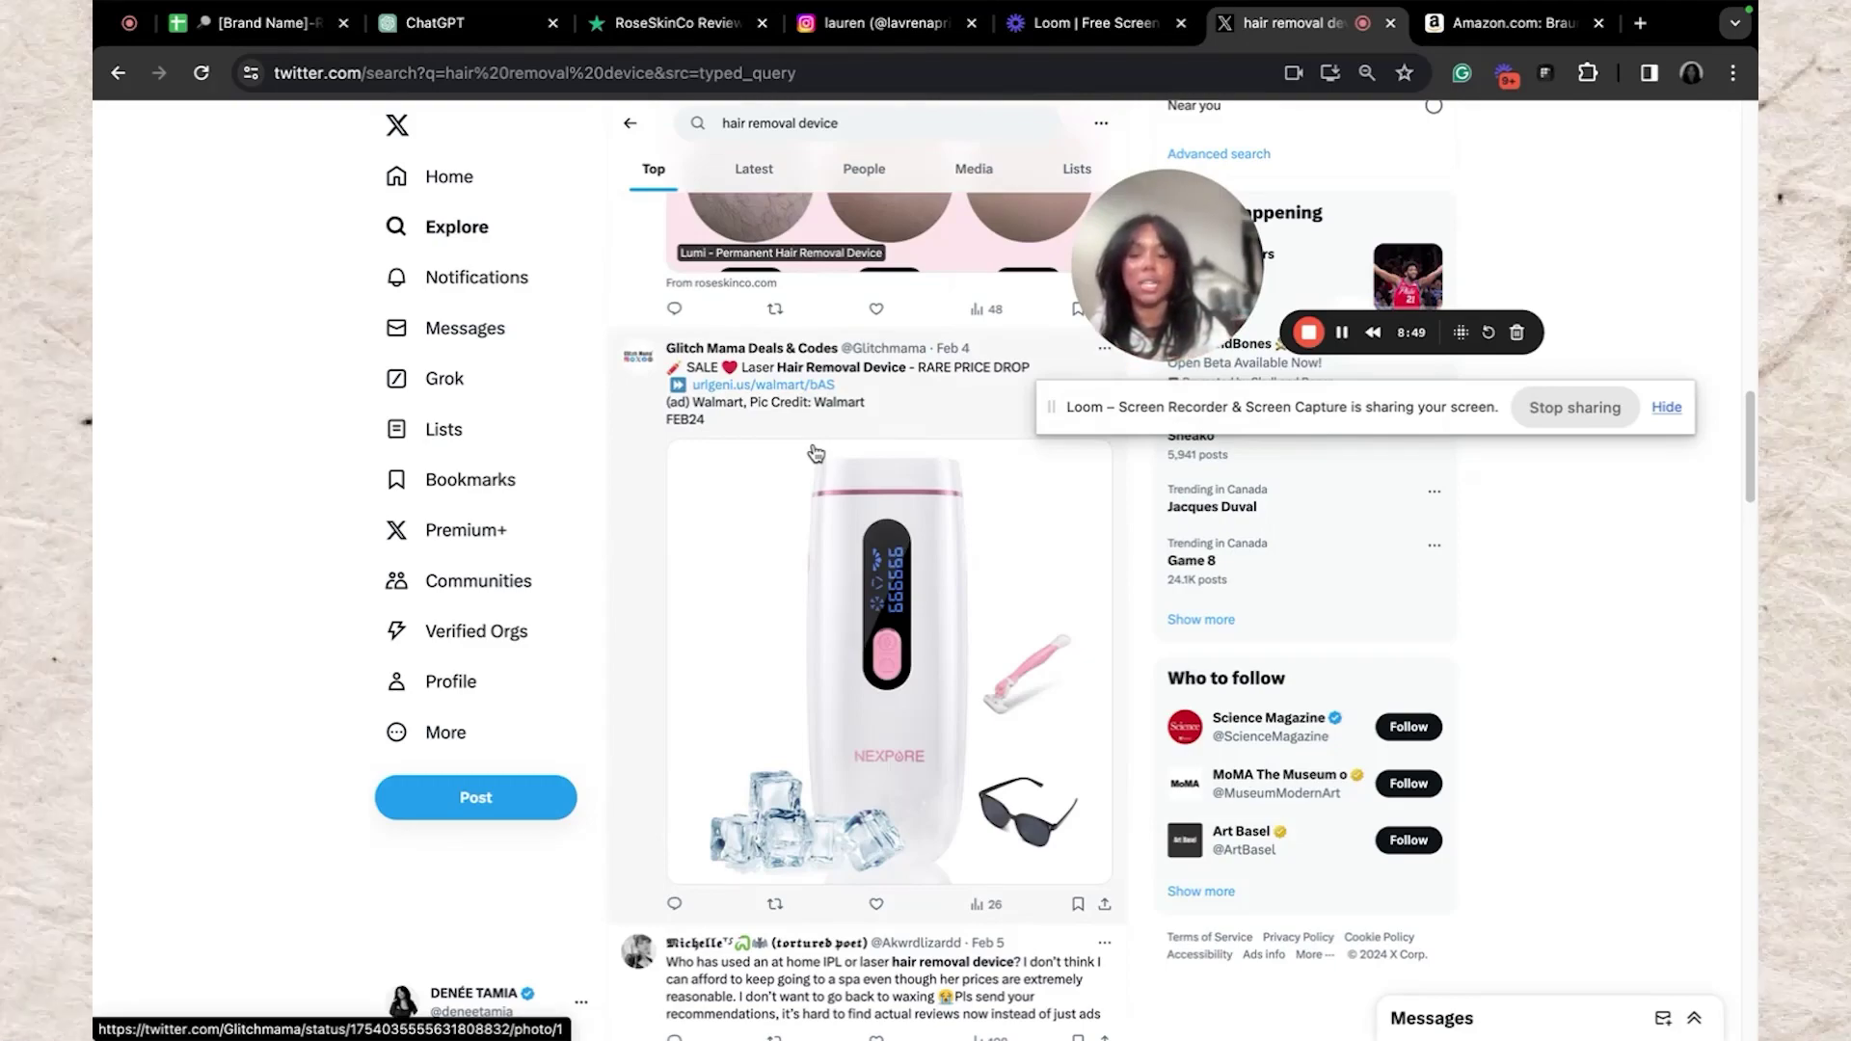
{"action": "scroll", "coordinate": [815, 453], "scroll_direction": "down", "scroll_amount": 3}
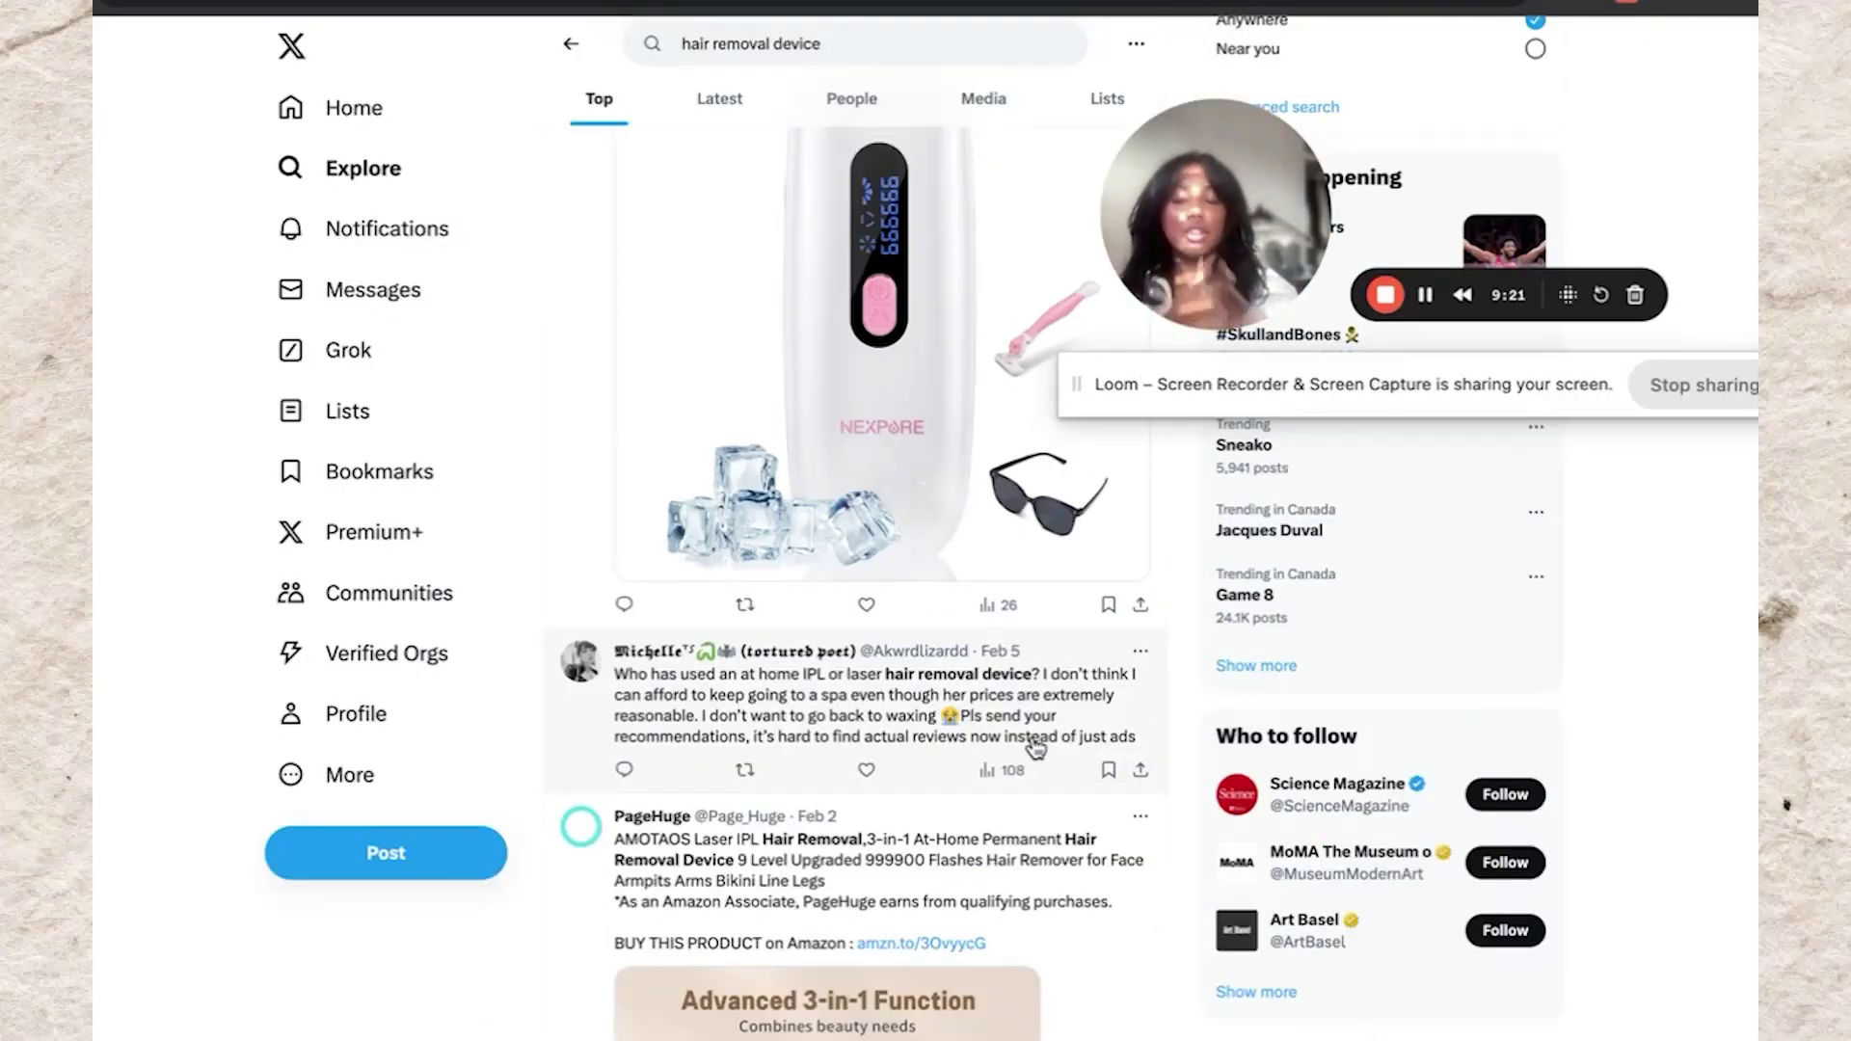
{"action": "scroll", "coordinate": [1035, 746], "scroll_direction": "down", "scroll_amount": 3}
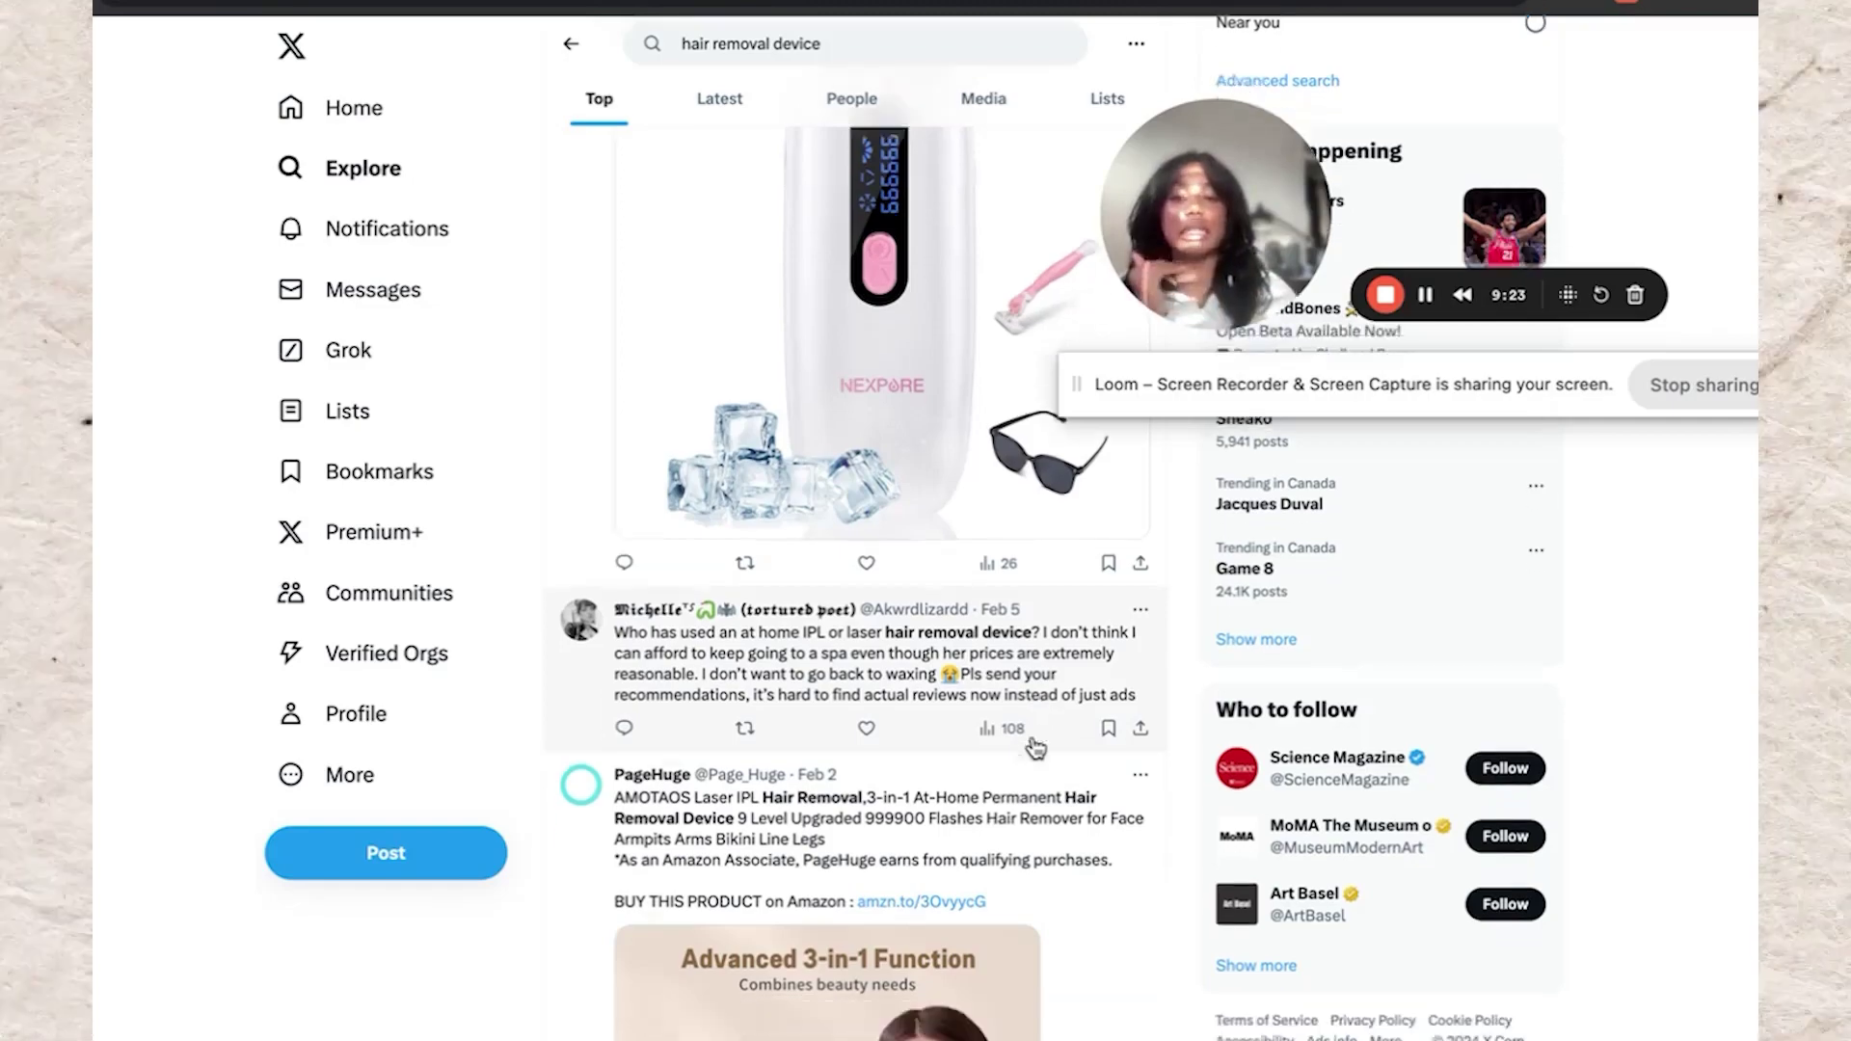
{"action": "scroll", "coordinate": [1035, 749], "scroll_direction": "down", "scroll_amount": 15}
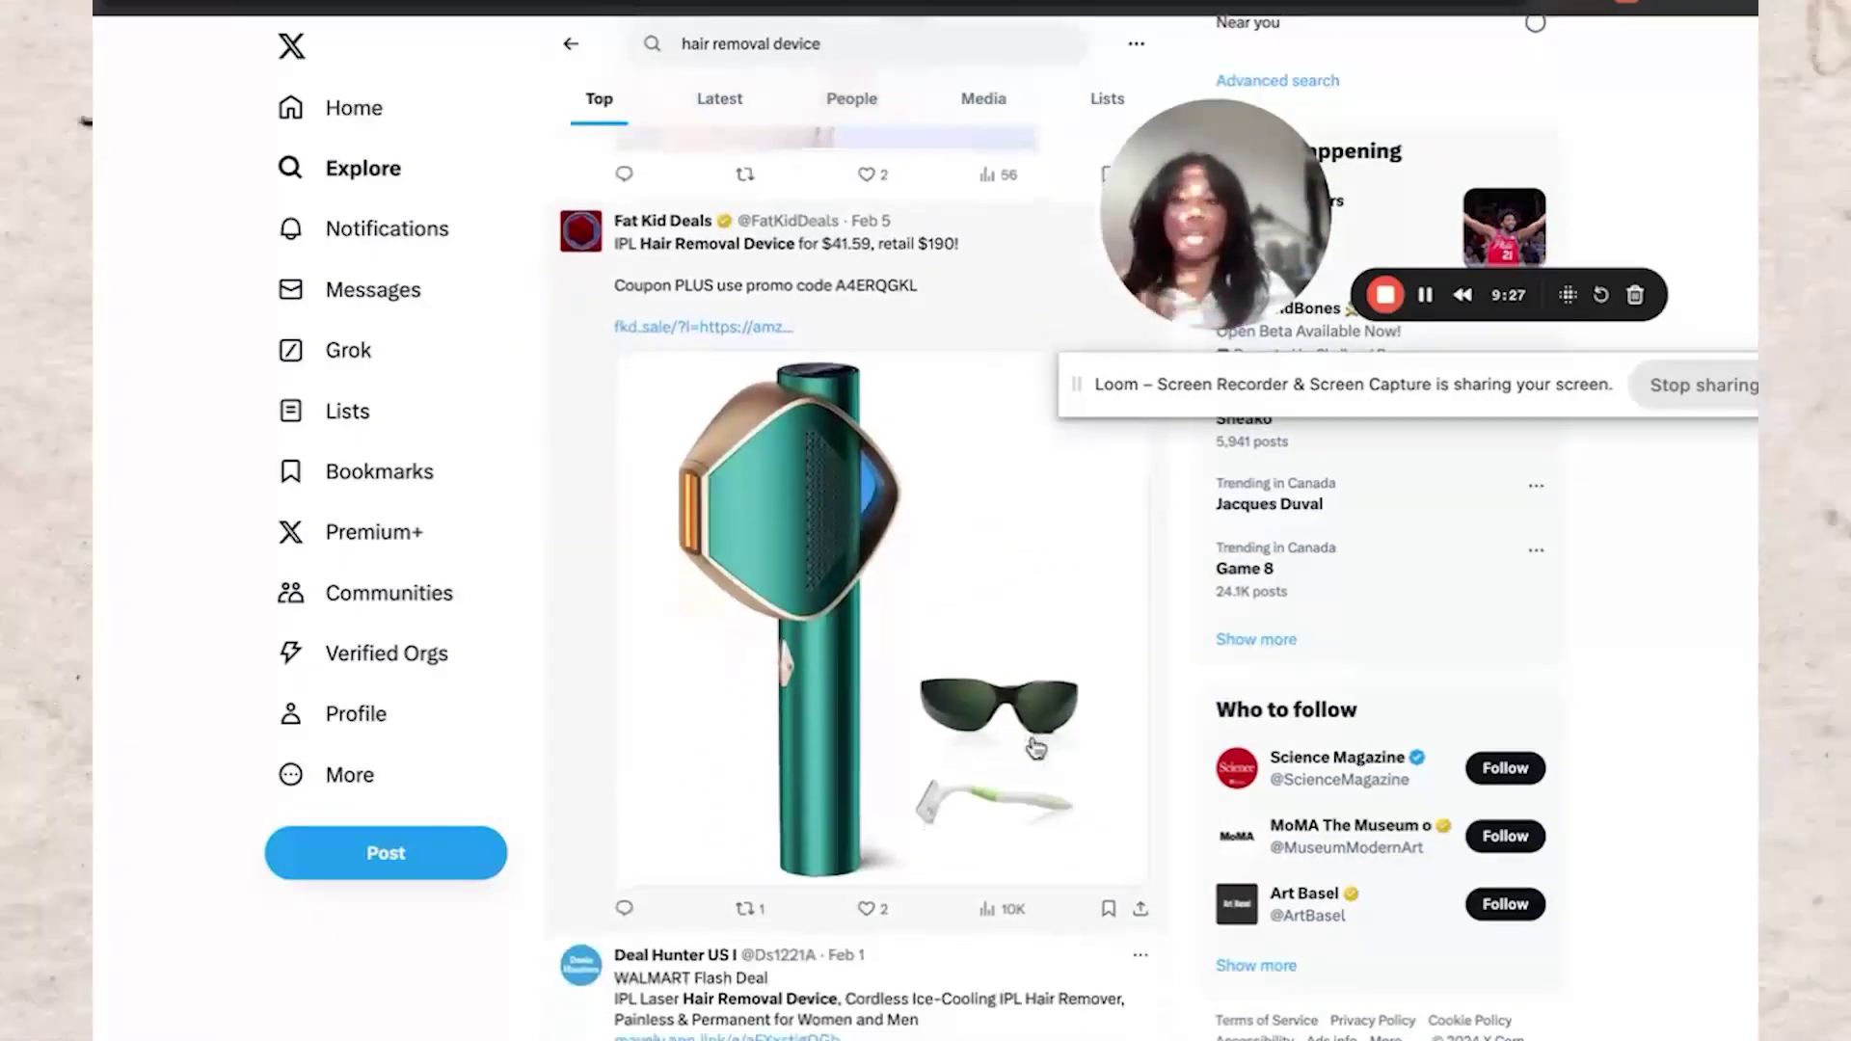
{"action": "scroll", "coordinate": [1036, 749], "scroll_direction": "down", "scroll_amount": 12}
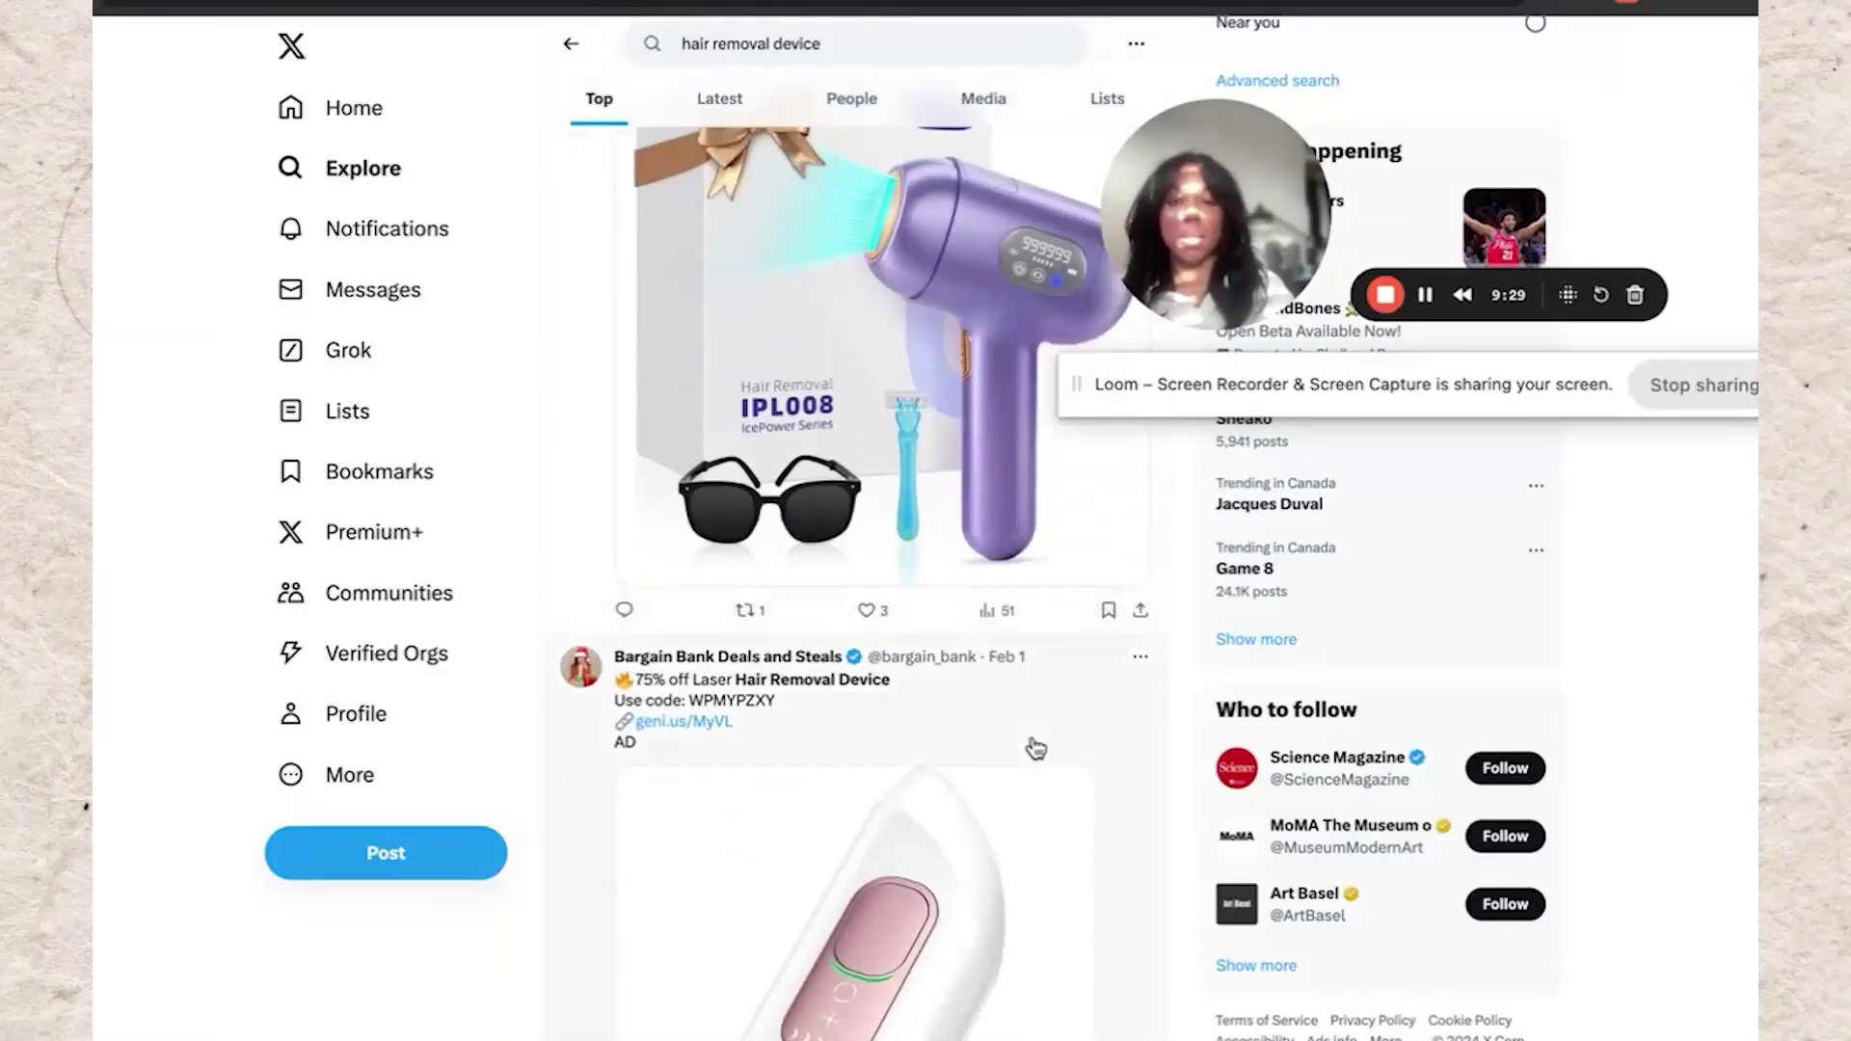
Search X for "cant afford laser" and look through the top posts for relevant customer complaints
{"action": "left_click", "coordinate": [646, 48]}
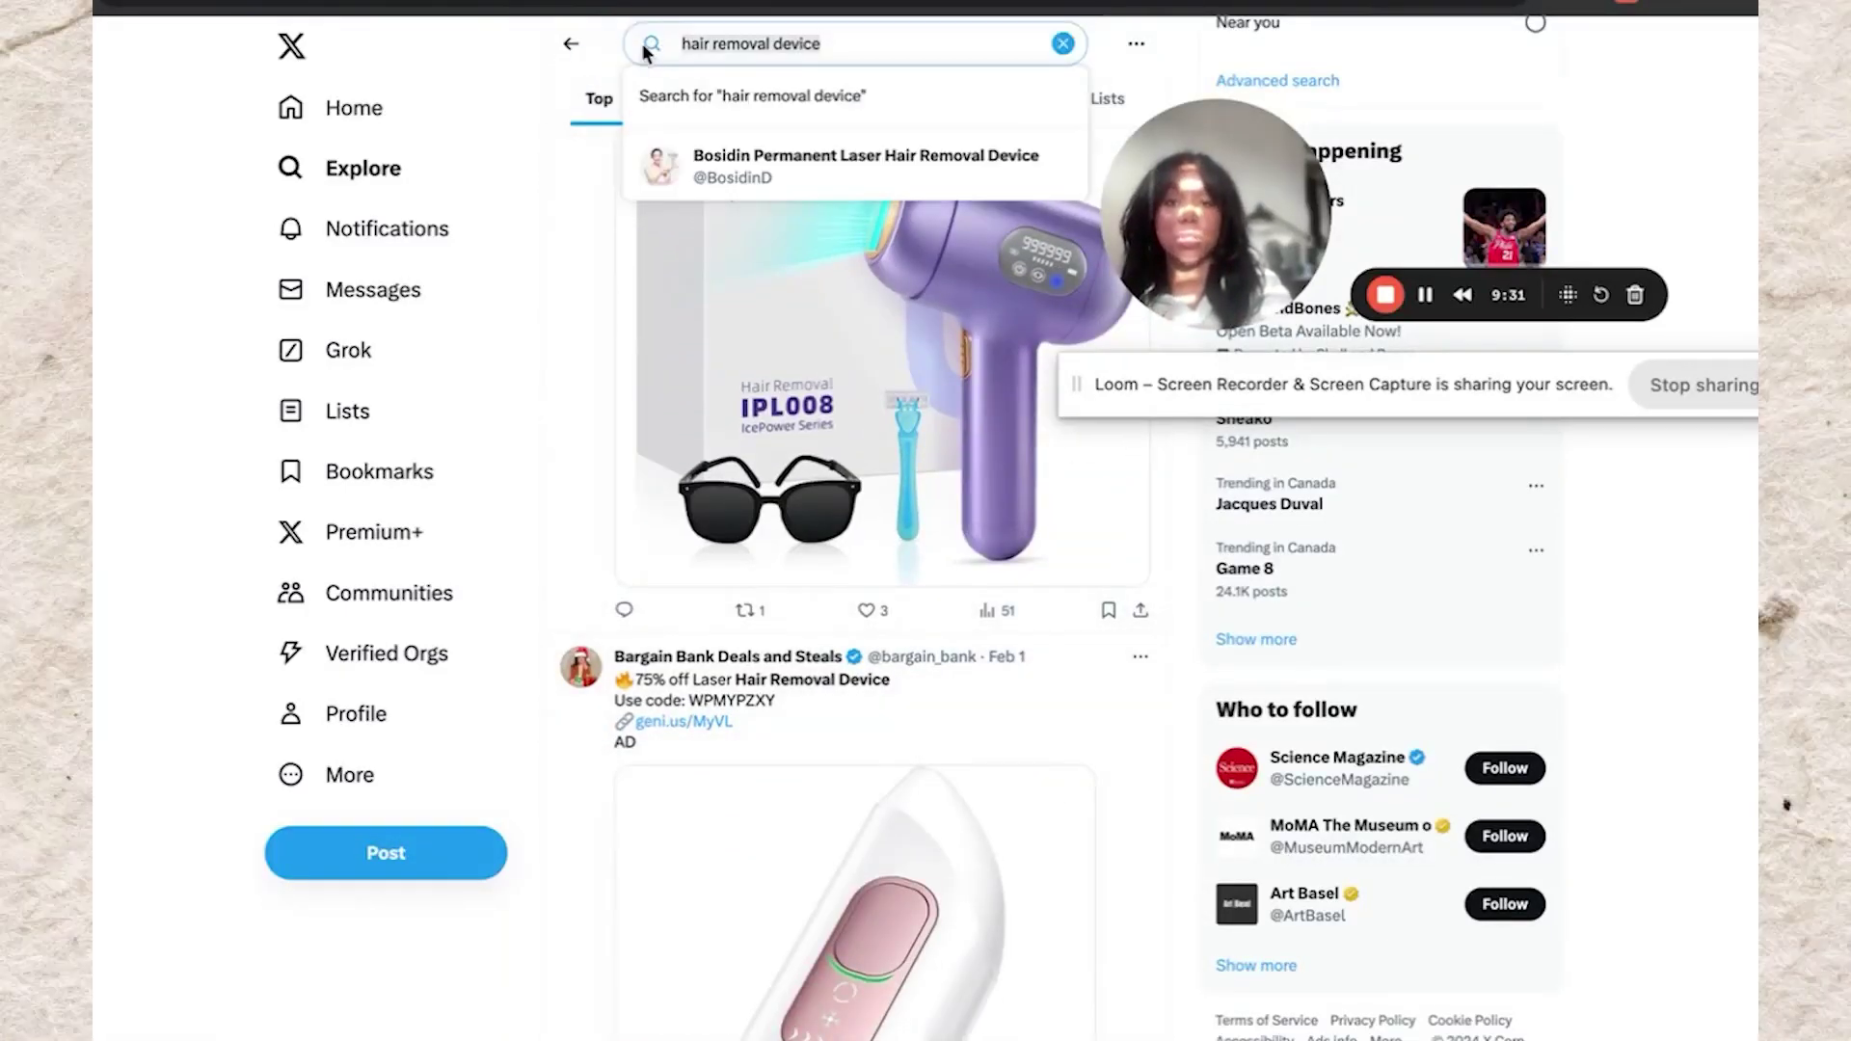
{"action": "key", "text": "BackSpace"}
{"action": "type", "text": "cant afford laser"}
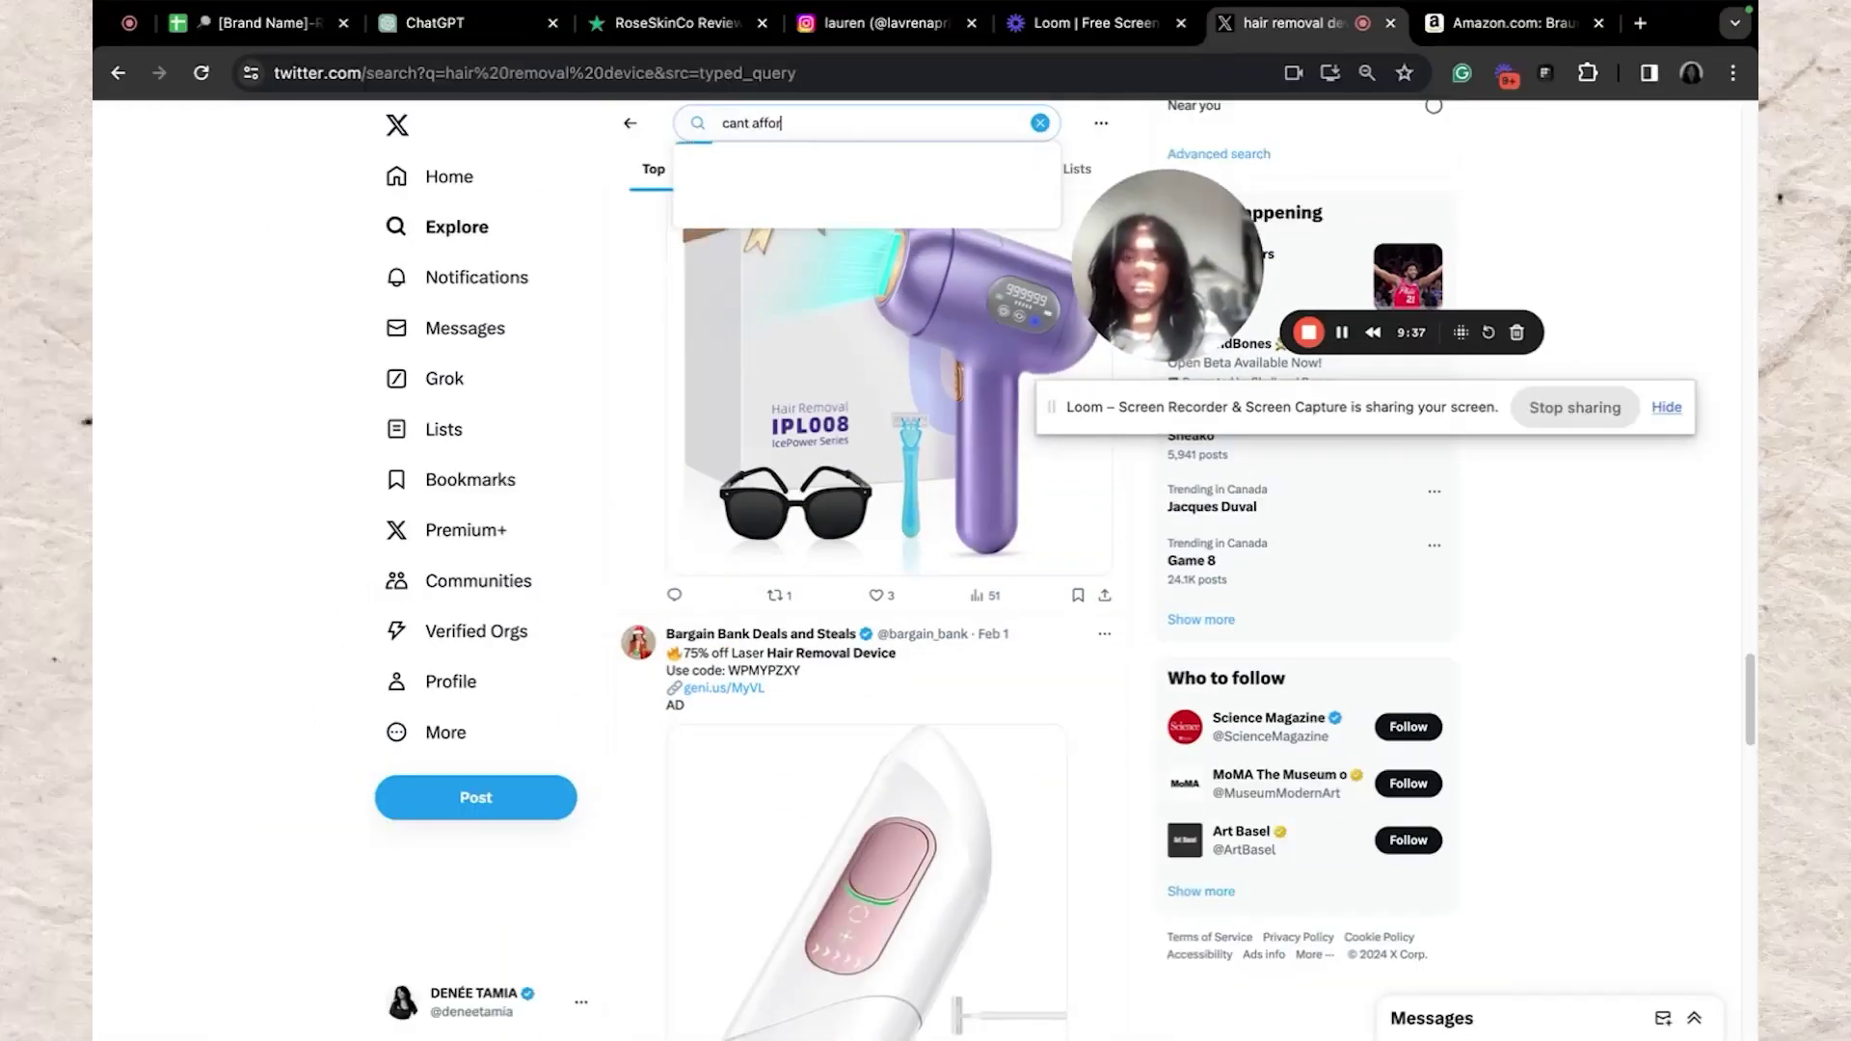
{"action": "key", "text": "Return"}
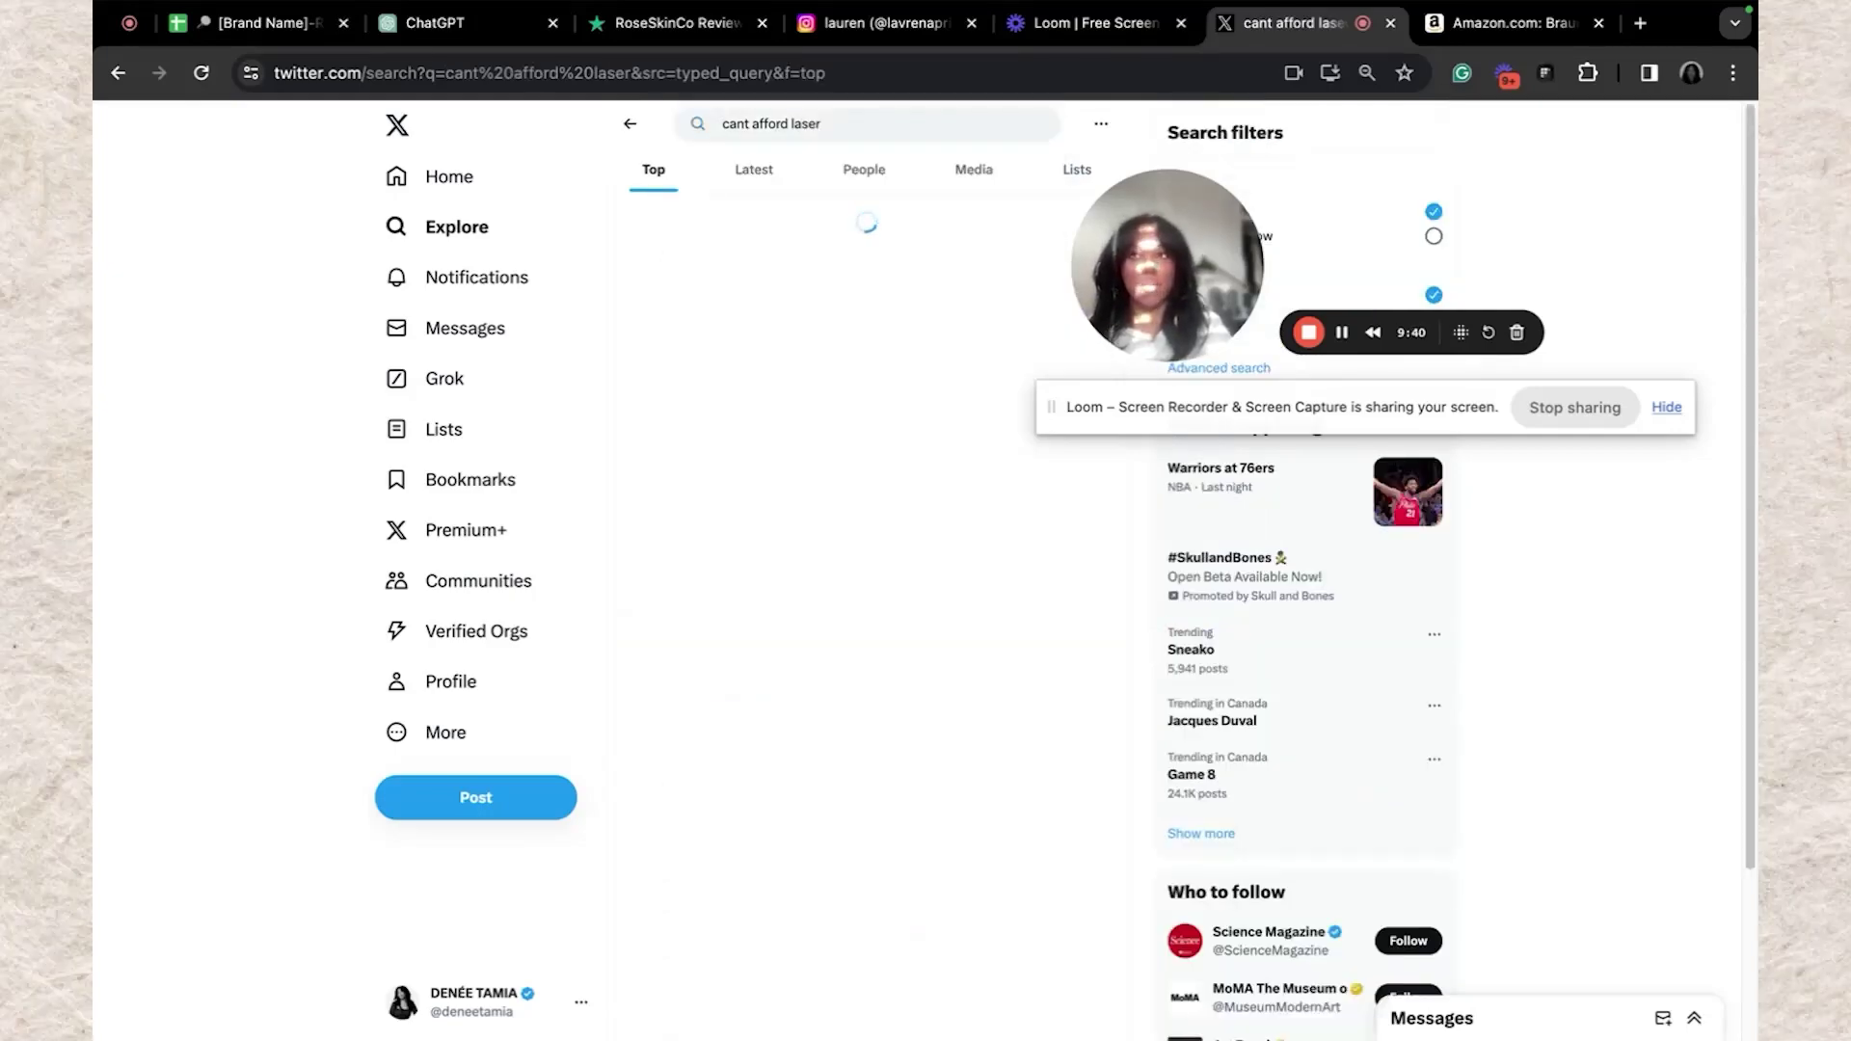
{"action": "scroll", "coordinate": [829, 484], "scroll_direction": "down", "scroll_amount": 8}
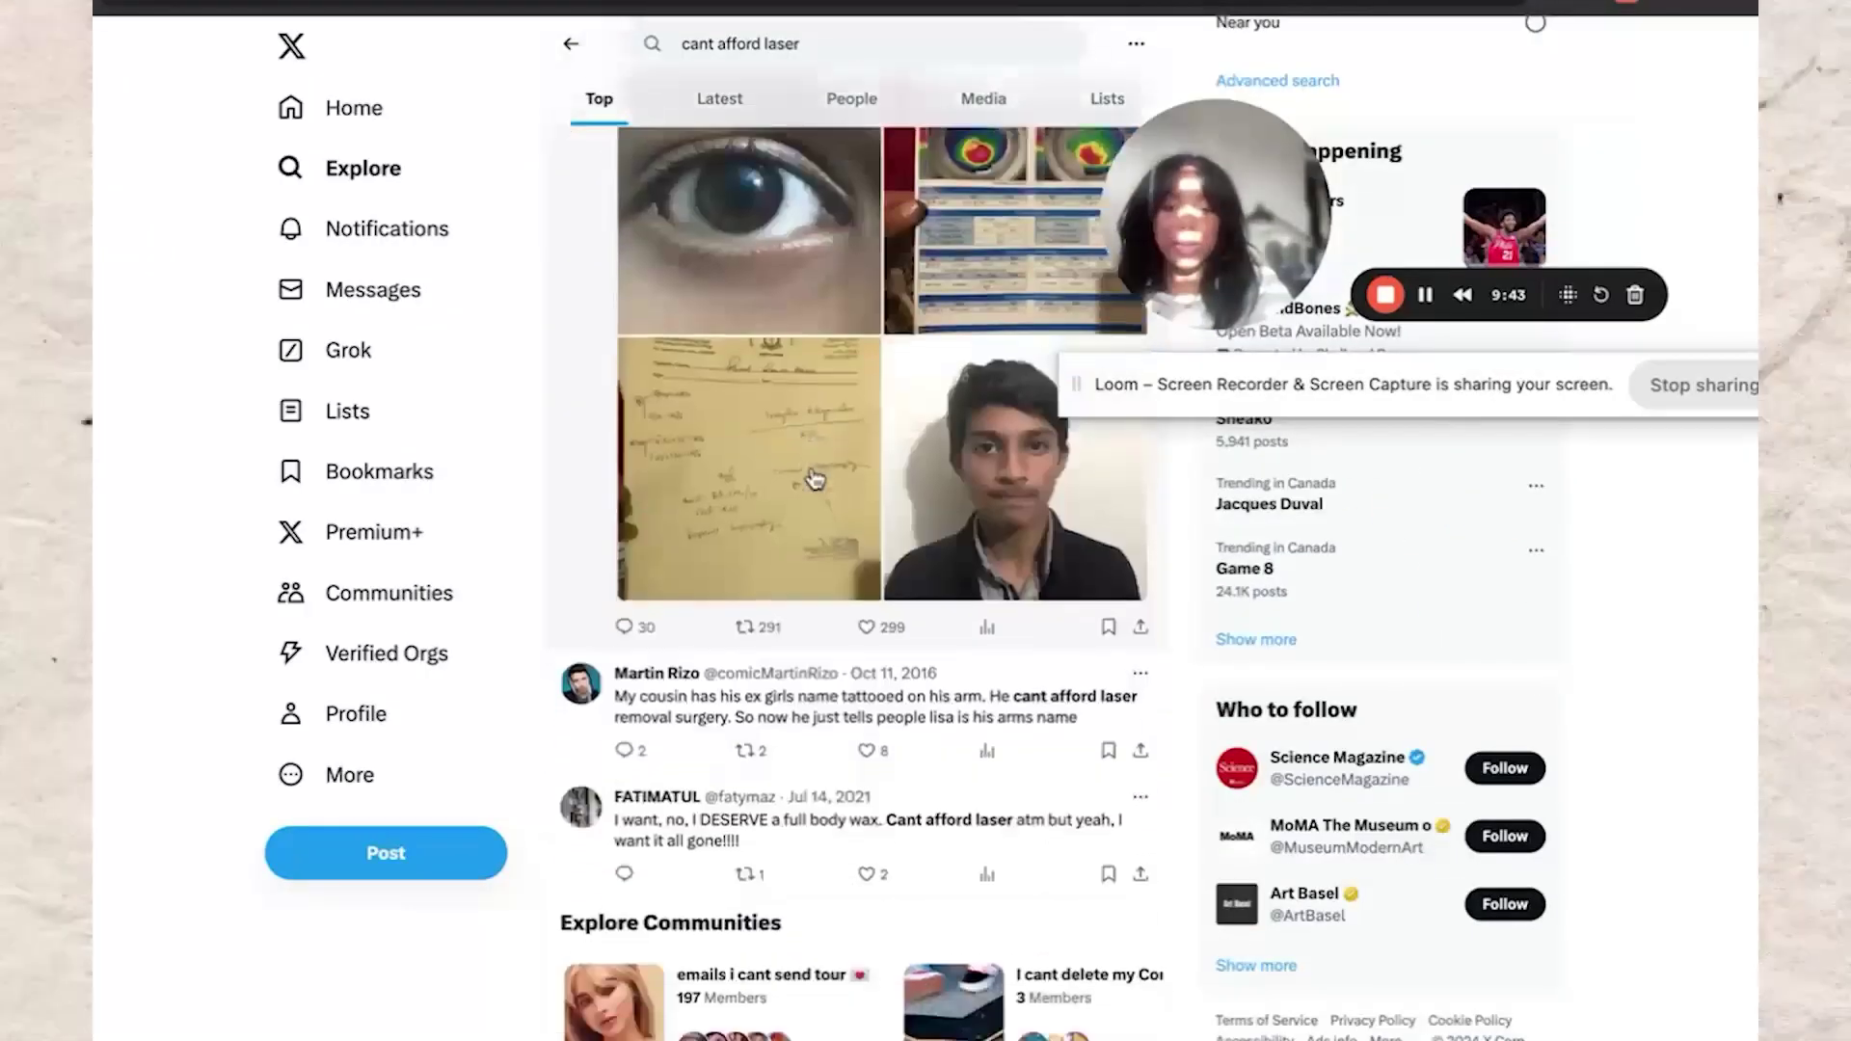
{"action": "scroll", "coordinate": [849, 487], "scroll_direction": "down", "scroll_amount": 1}
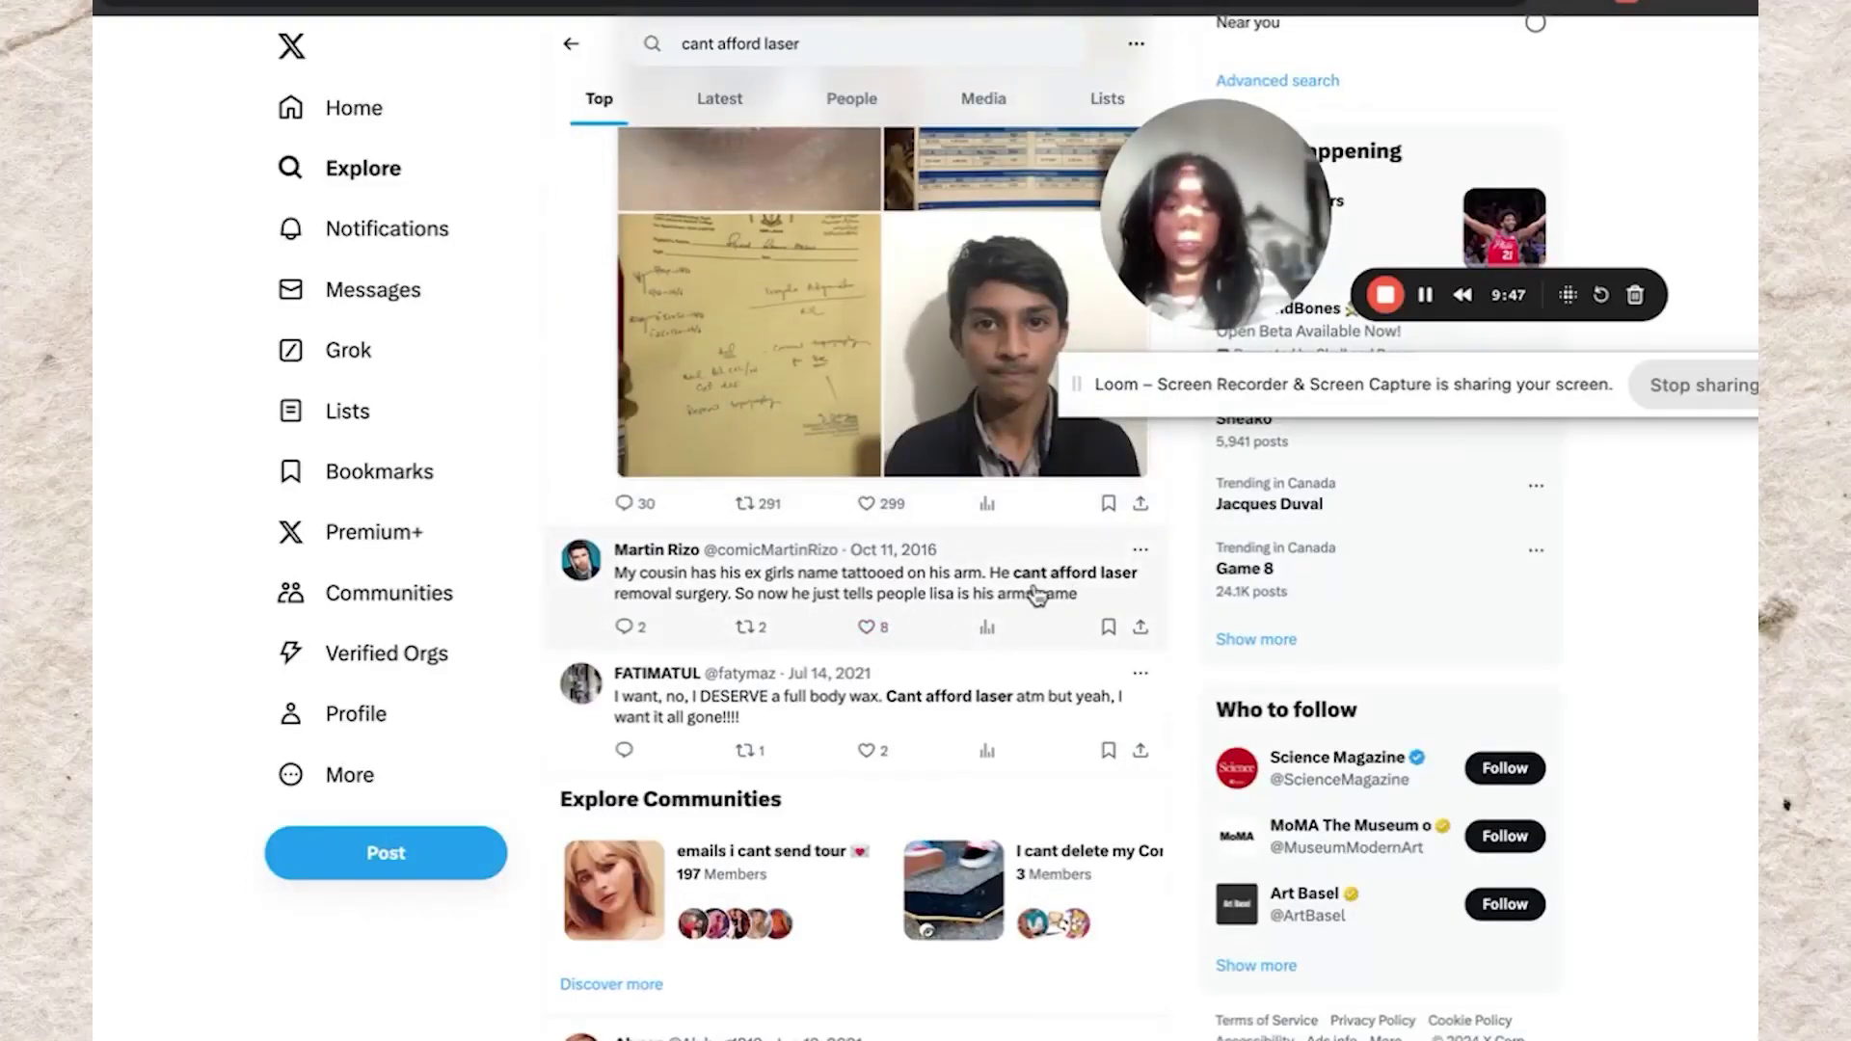
{"action": "scroll", "coordinate": [1037, 595], "scroll_direction": "down", "scroll_amount": 3}
Extend the X search to "cant afford laser hair removal" and examine the top posts for customer wording
{"action": "left_click", "coordinate": [839, 45]}
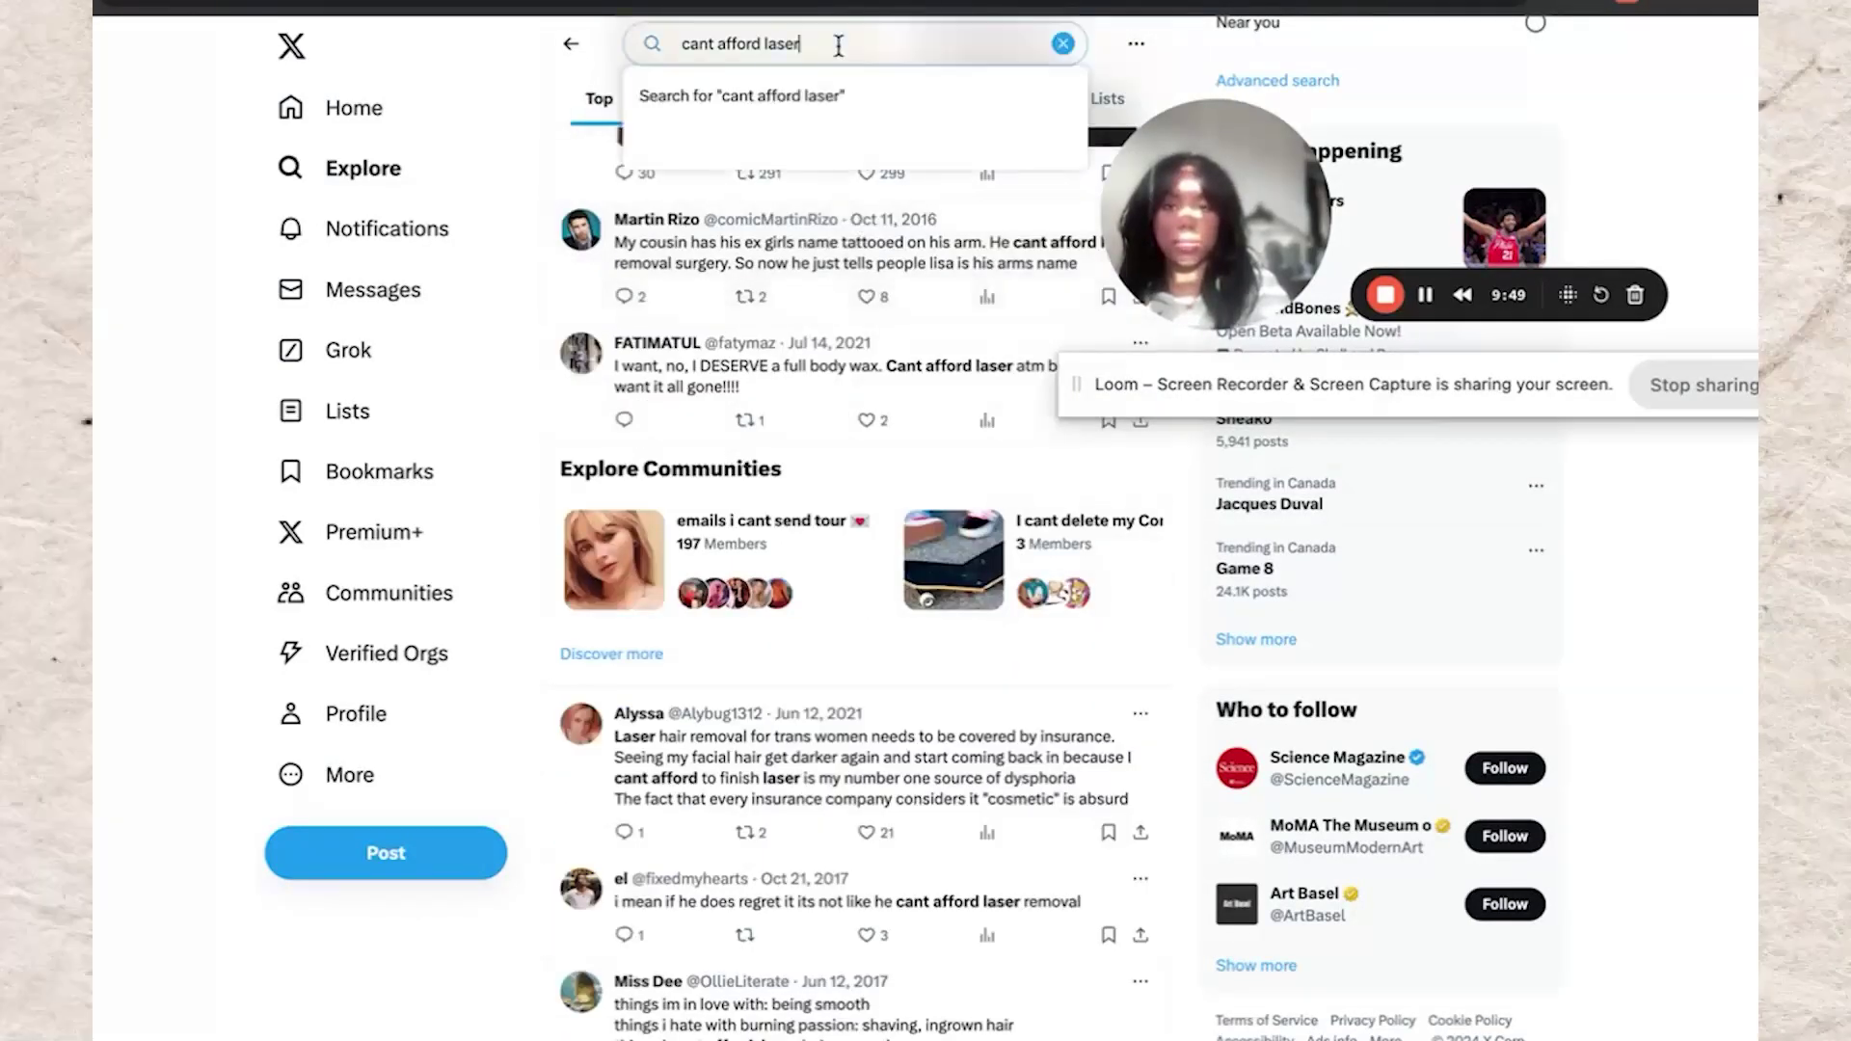
{"action": "type", "text": "hair removal"}
{"action": "key", "text": "Return"}
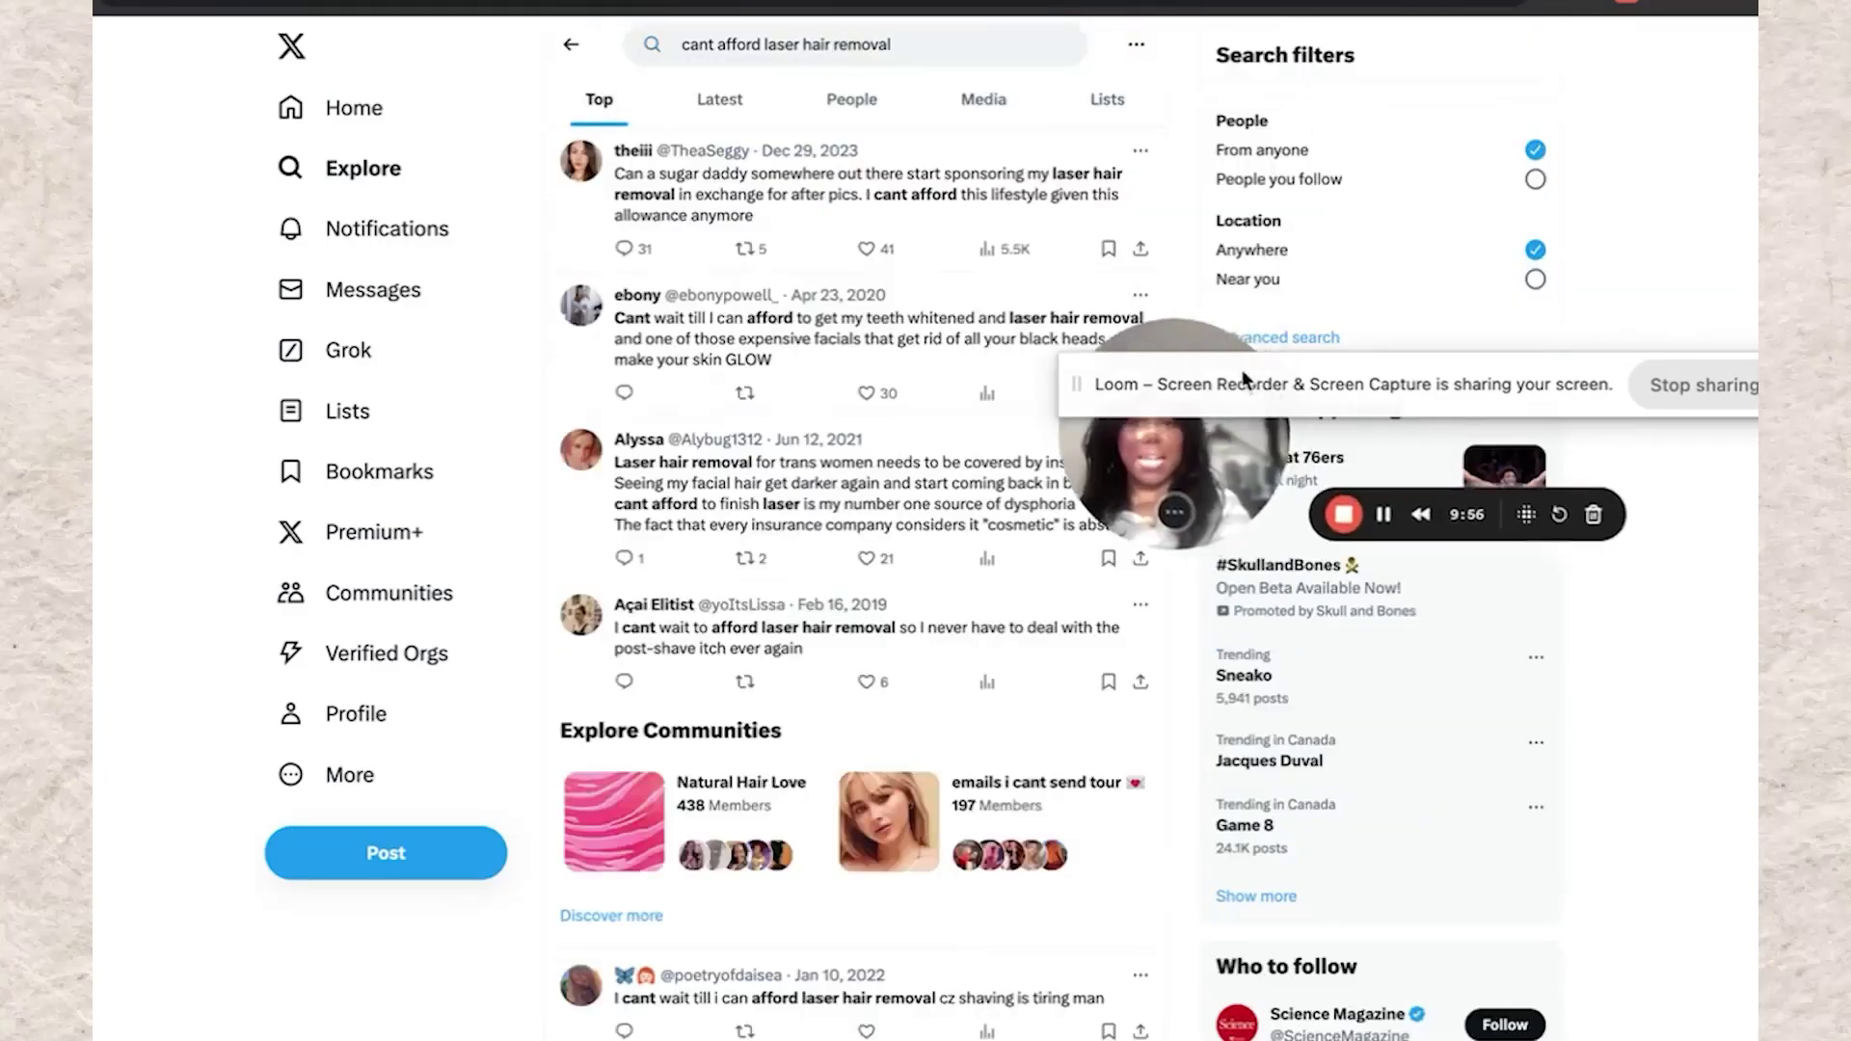
{"action": "left_click_drag", "start_coordinate": [1242, 368], "coordinate": [1444, 133]}
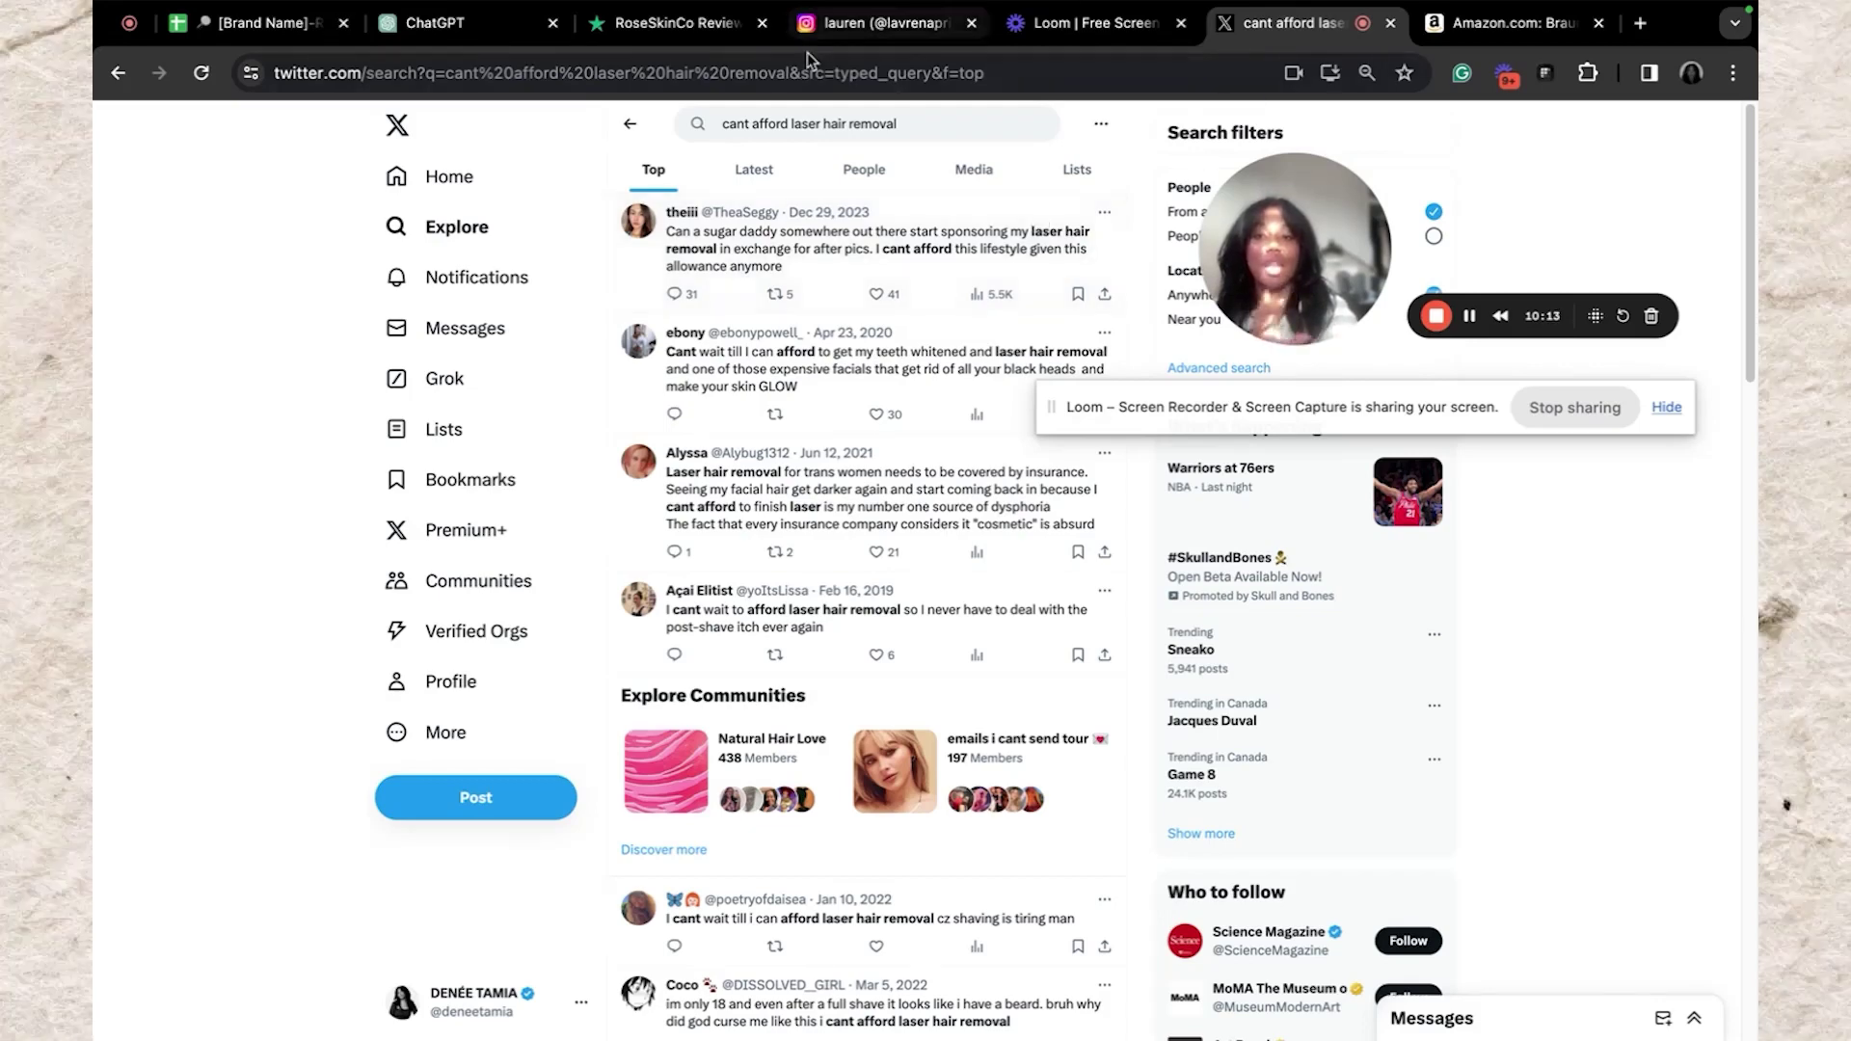
{"action": "left_click", "coordinate": [253, 24]}
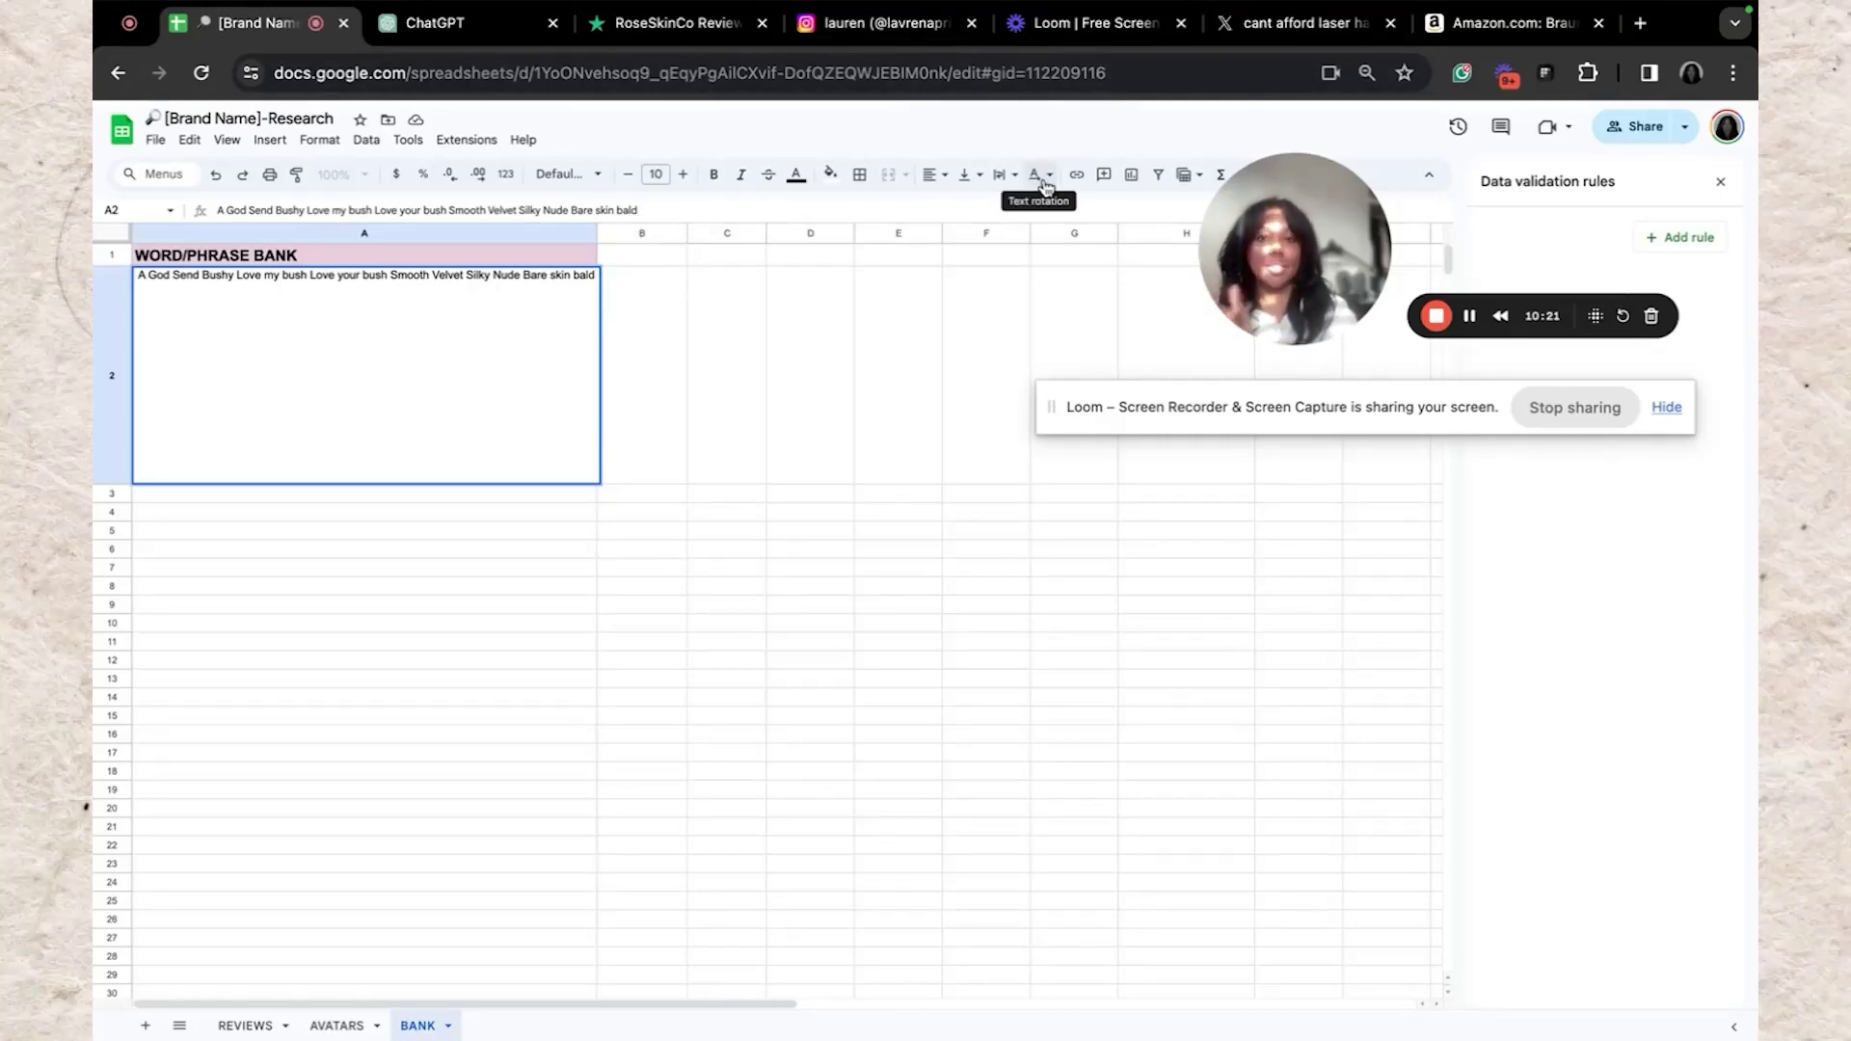
{"action": "left_click", "coordinate": [1261, 29]}
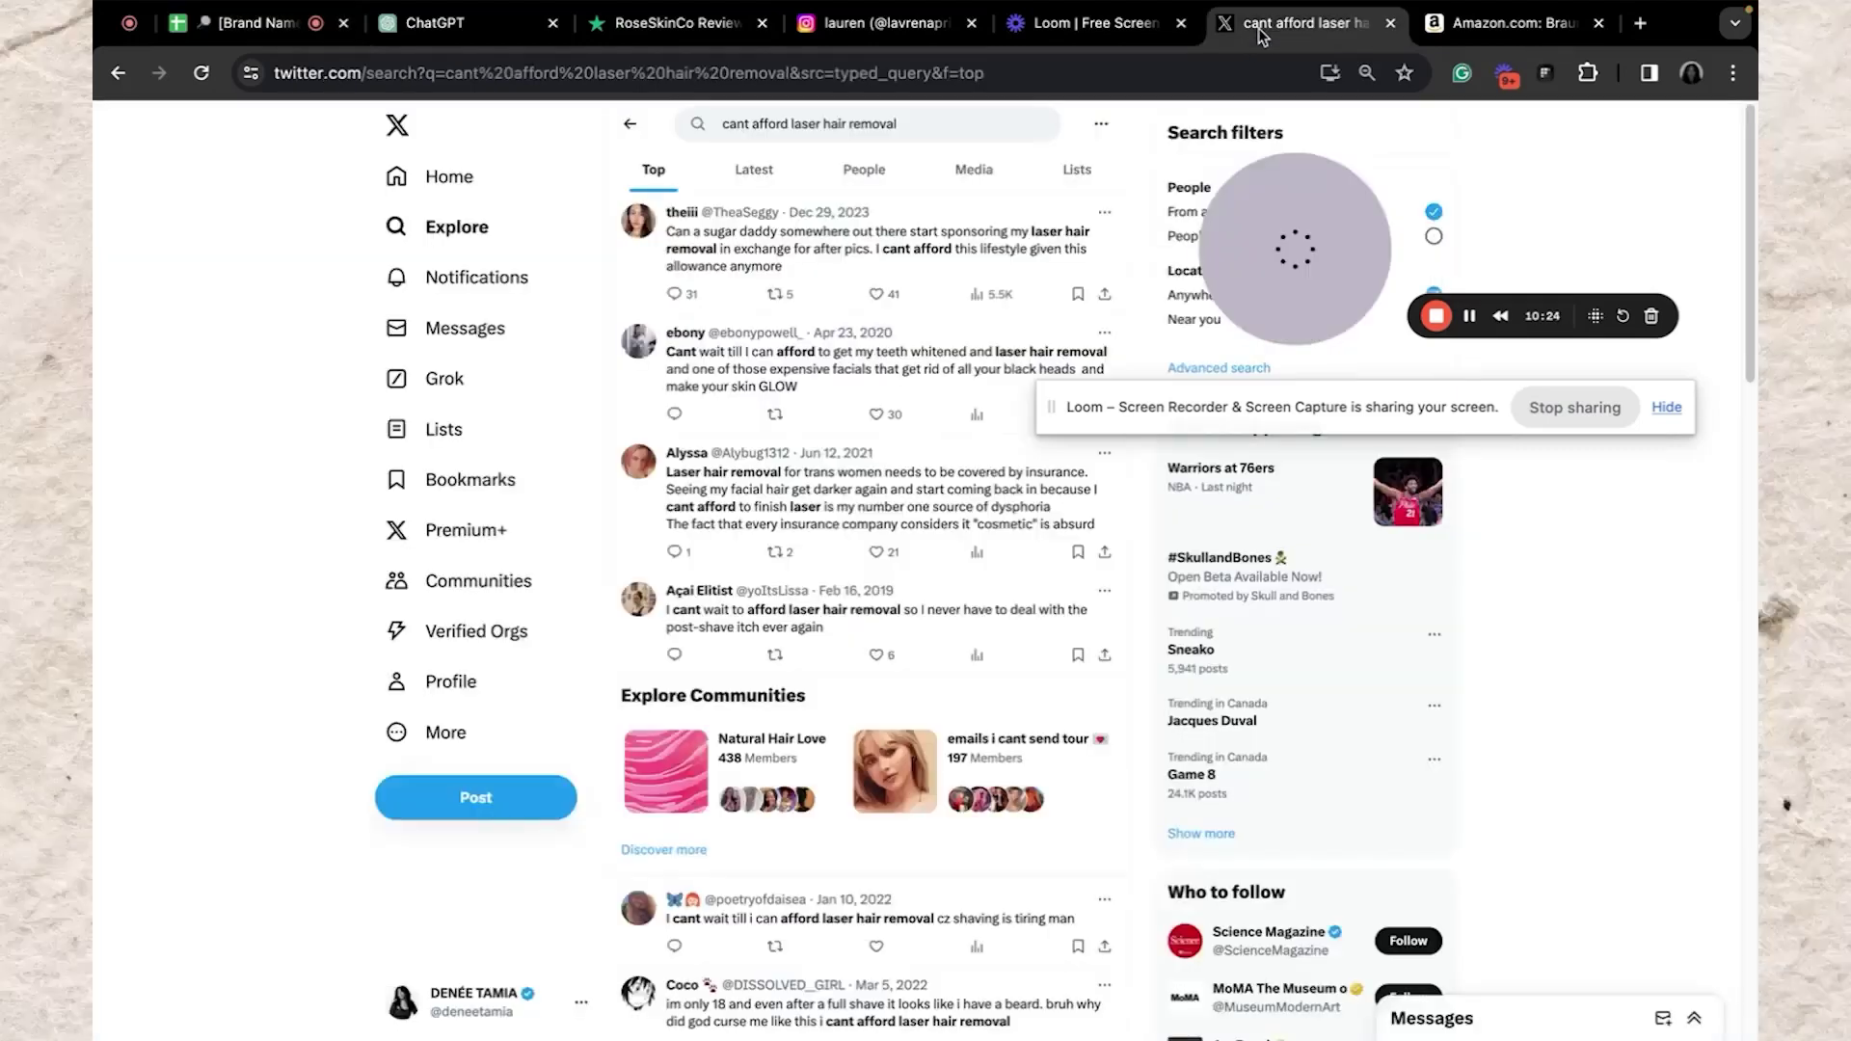
Load TikTok in place of the X search page and search it for "laser hair removal"
{"action": "left_click", "coordinate": [1014, 74]}
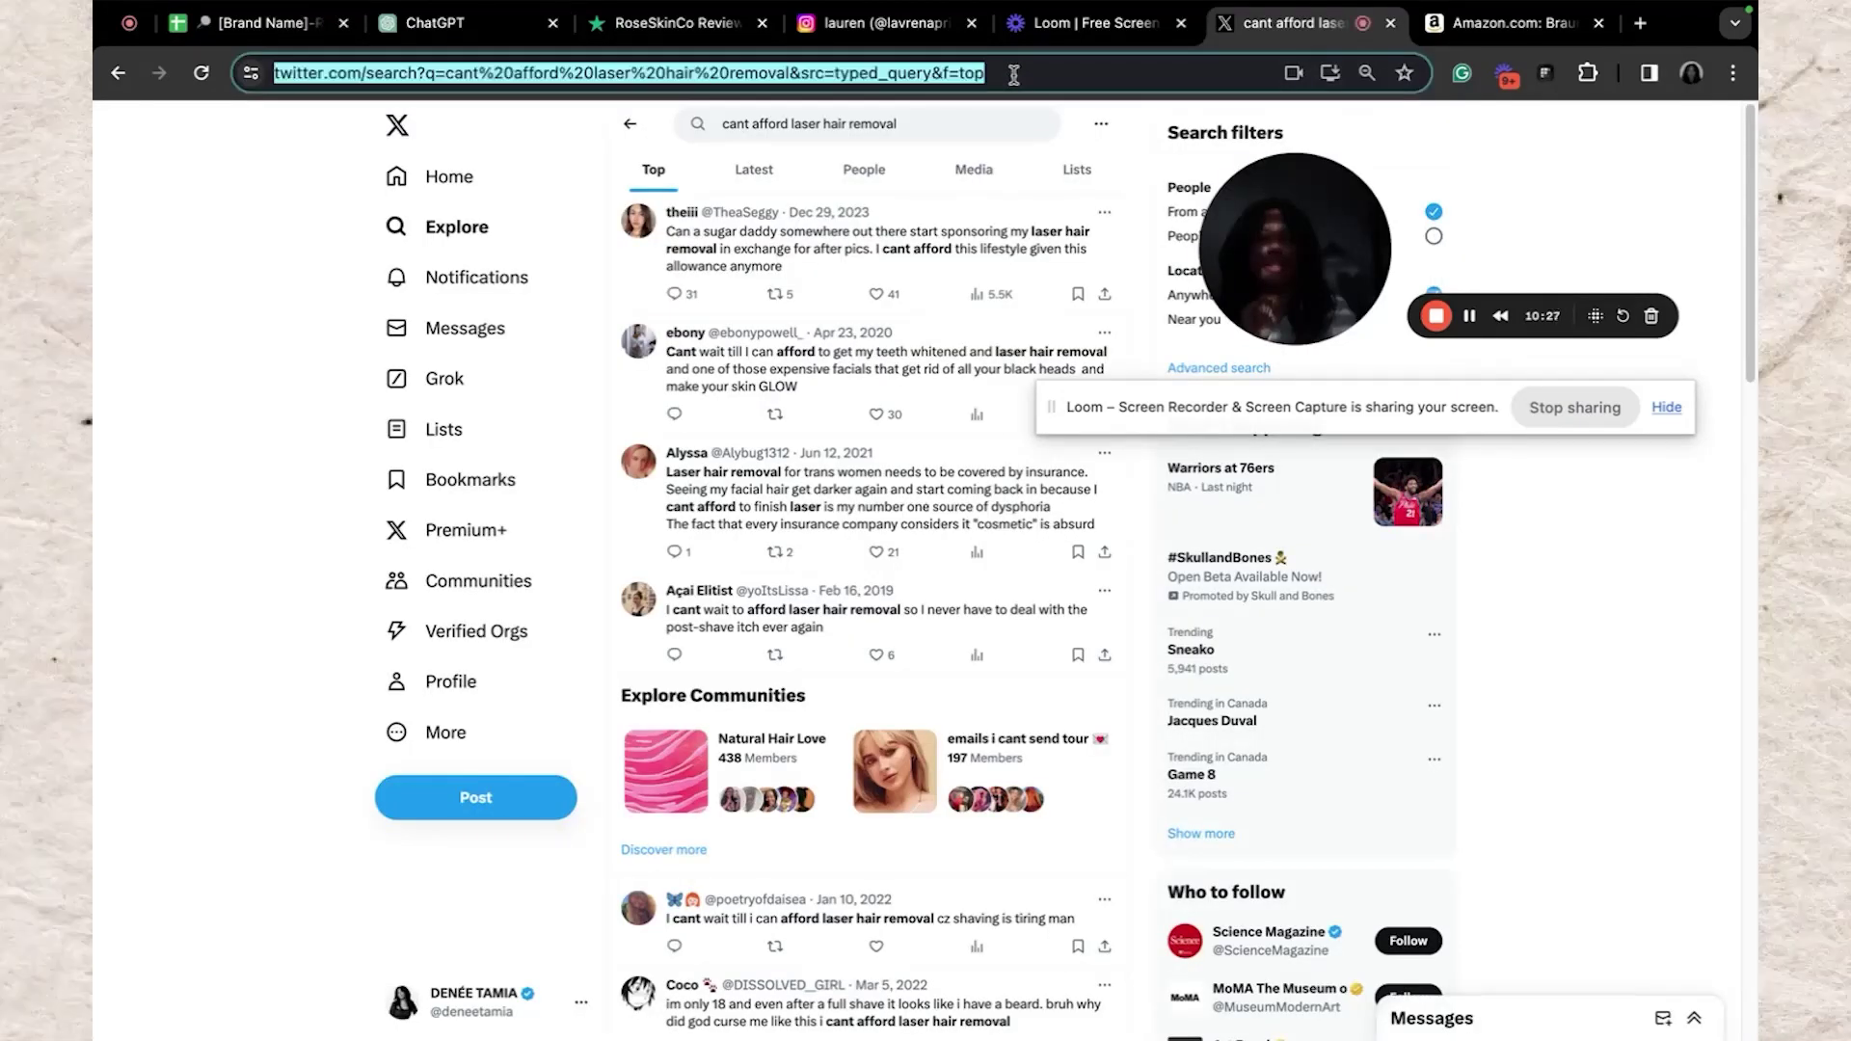
{"action": "key", "text": "super+v"}
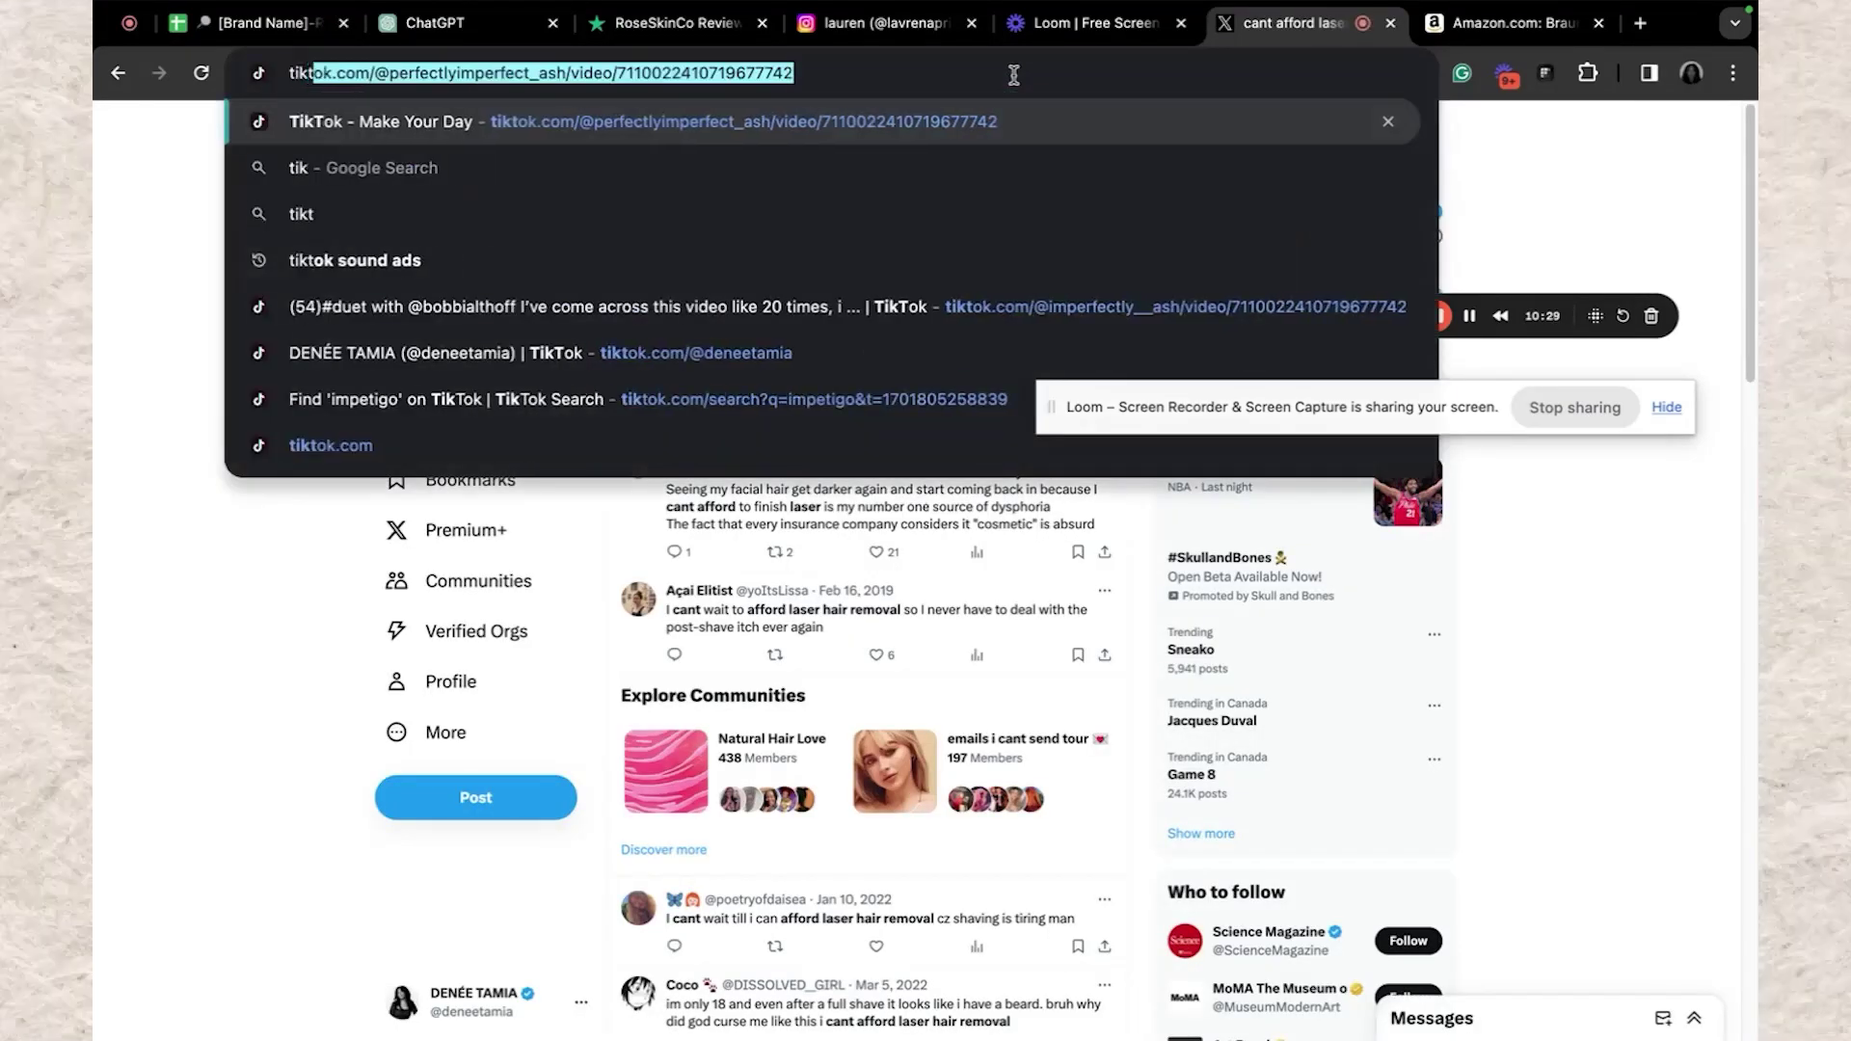
{"action": "key", "text": "Return"}
{"action": "type", "text": "laser hair remo"}
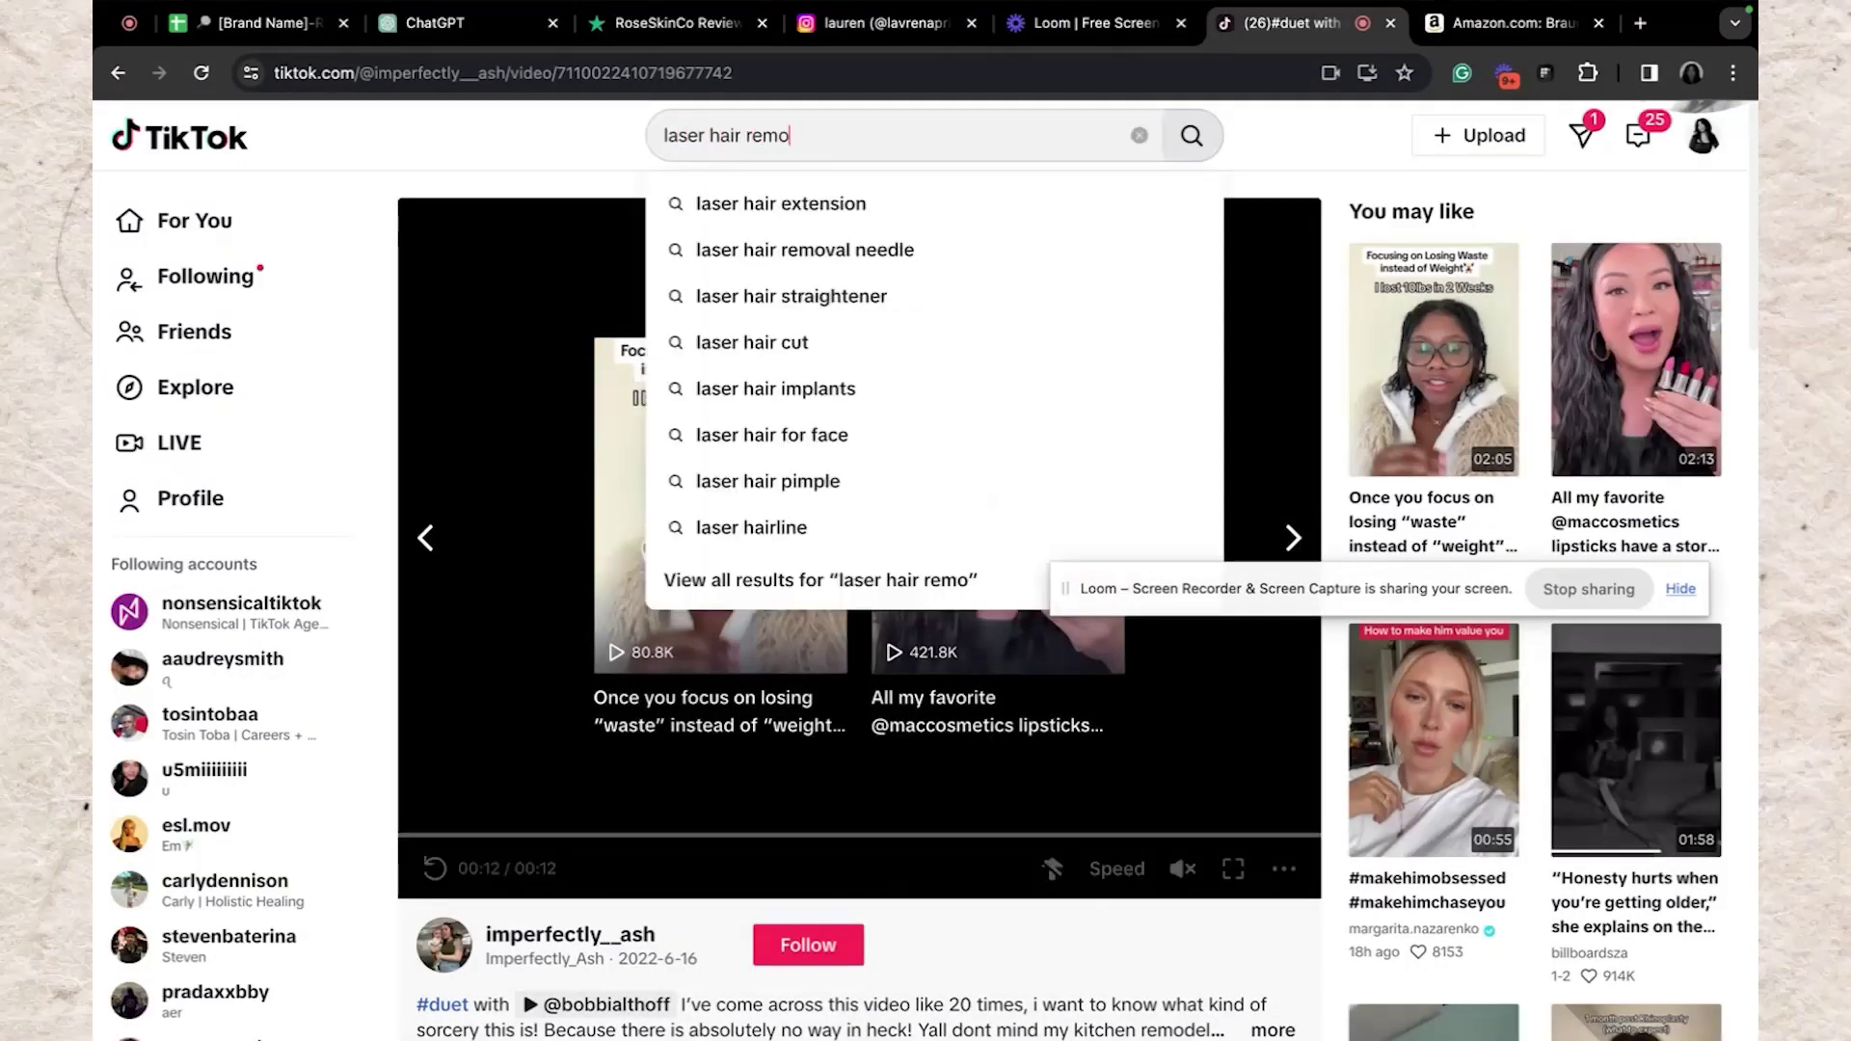
{"action": "key", "text": "Return"}
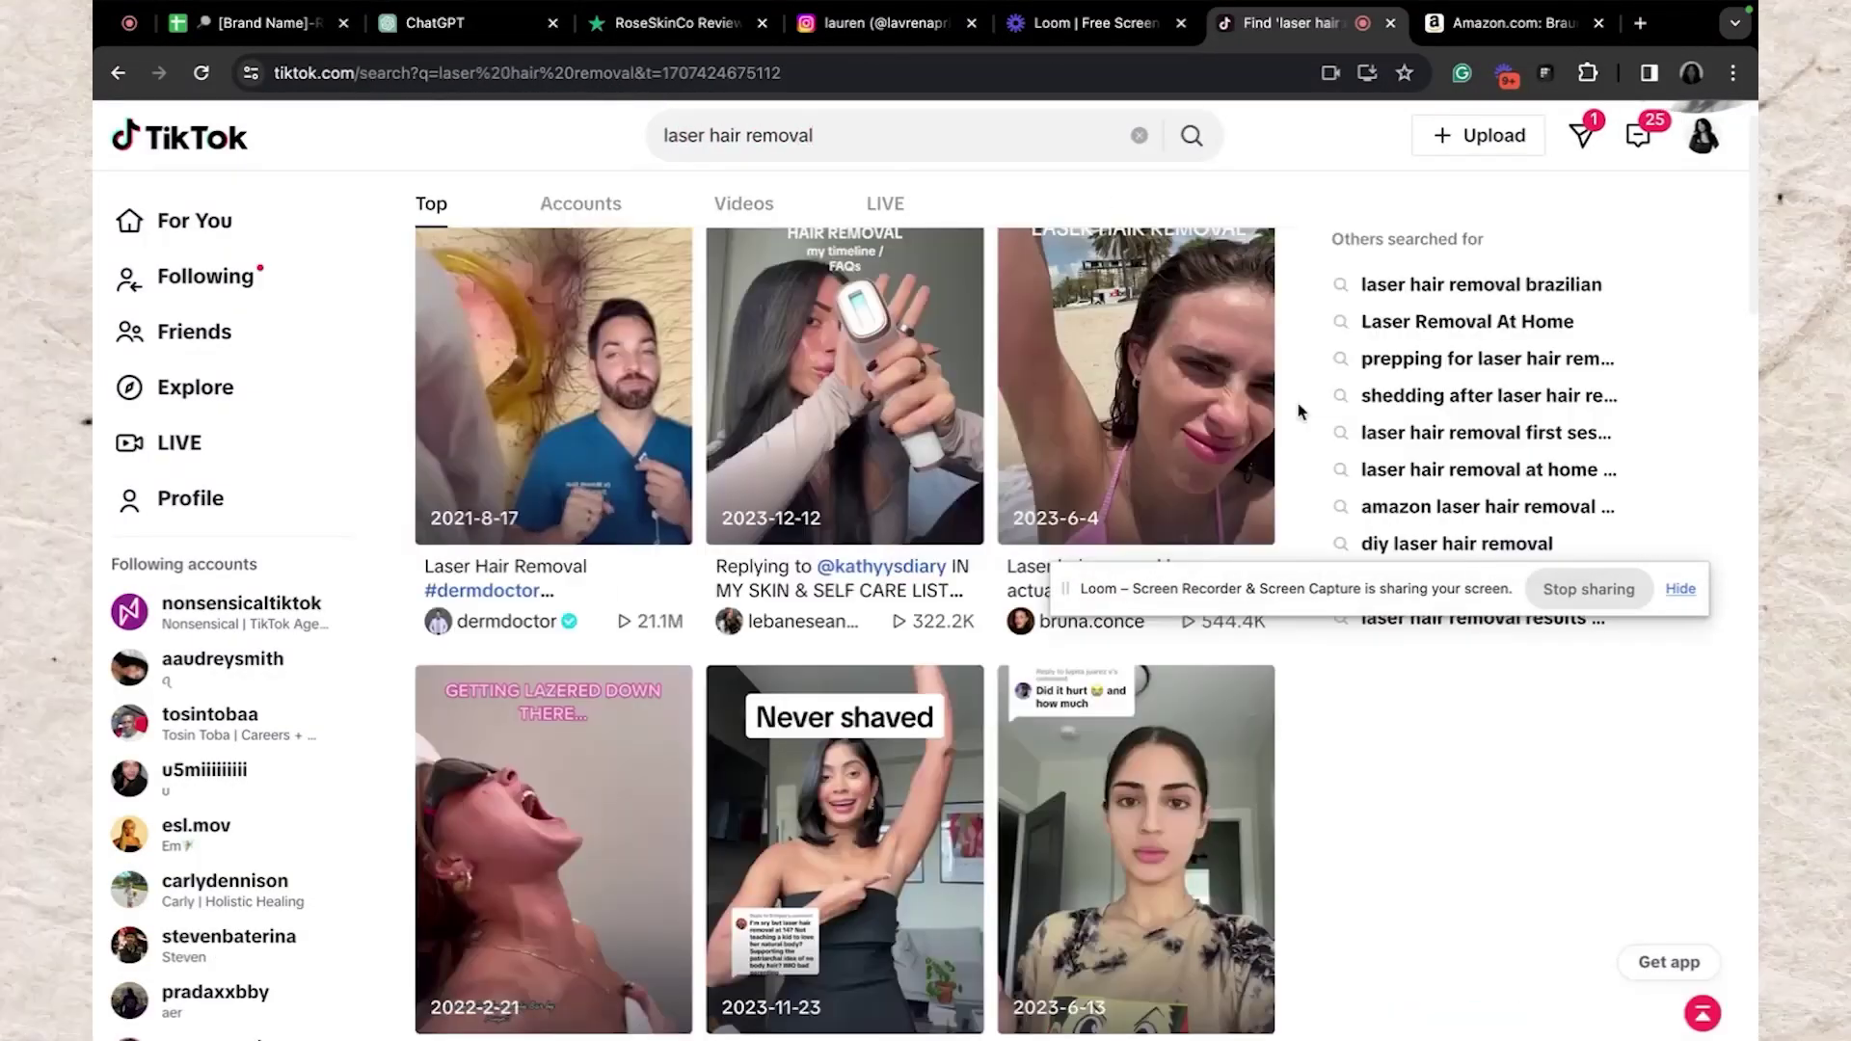
Open the first TikTok video result and read through its comments, then switch back to the spreadsheet's BANK sheet
{"action": "left_click", "coordinate": [621, 309]}
{"action": "left_click", "coordinate": [753, 390]}
{"action": "scroll", "coordinate": [1418, 771], "scroll_direction": "down", "scroll_amount": 1}
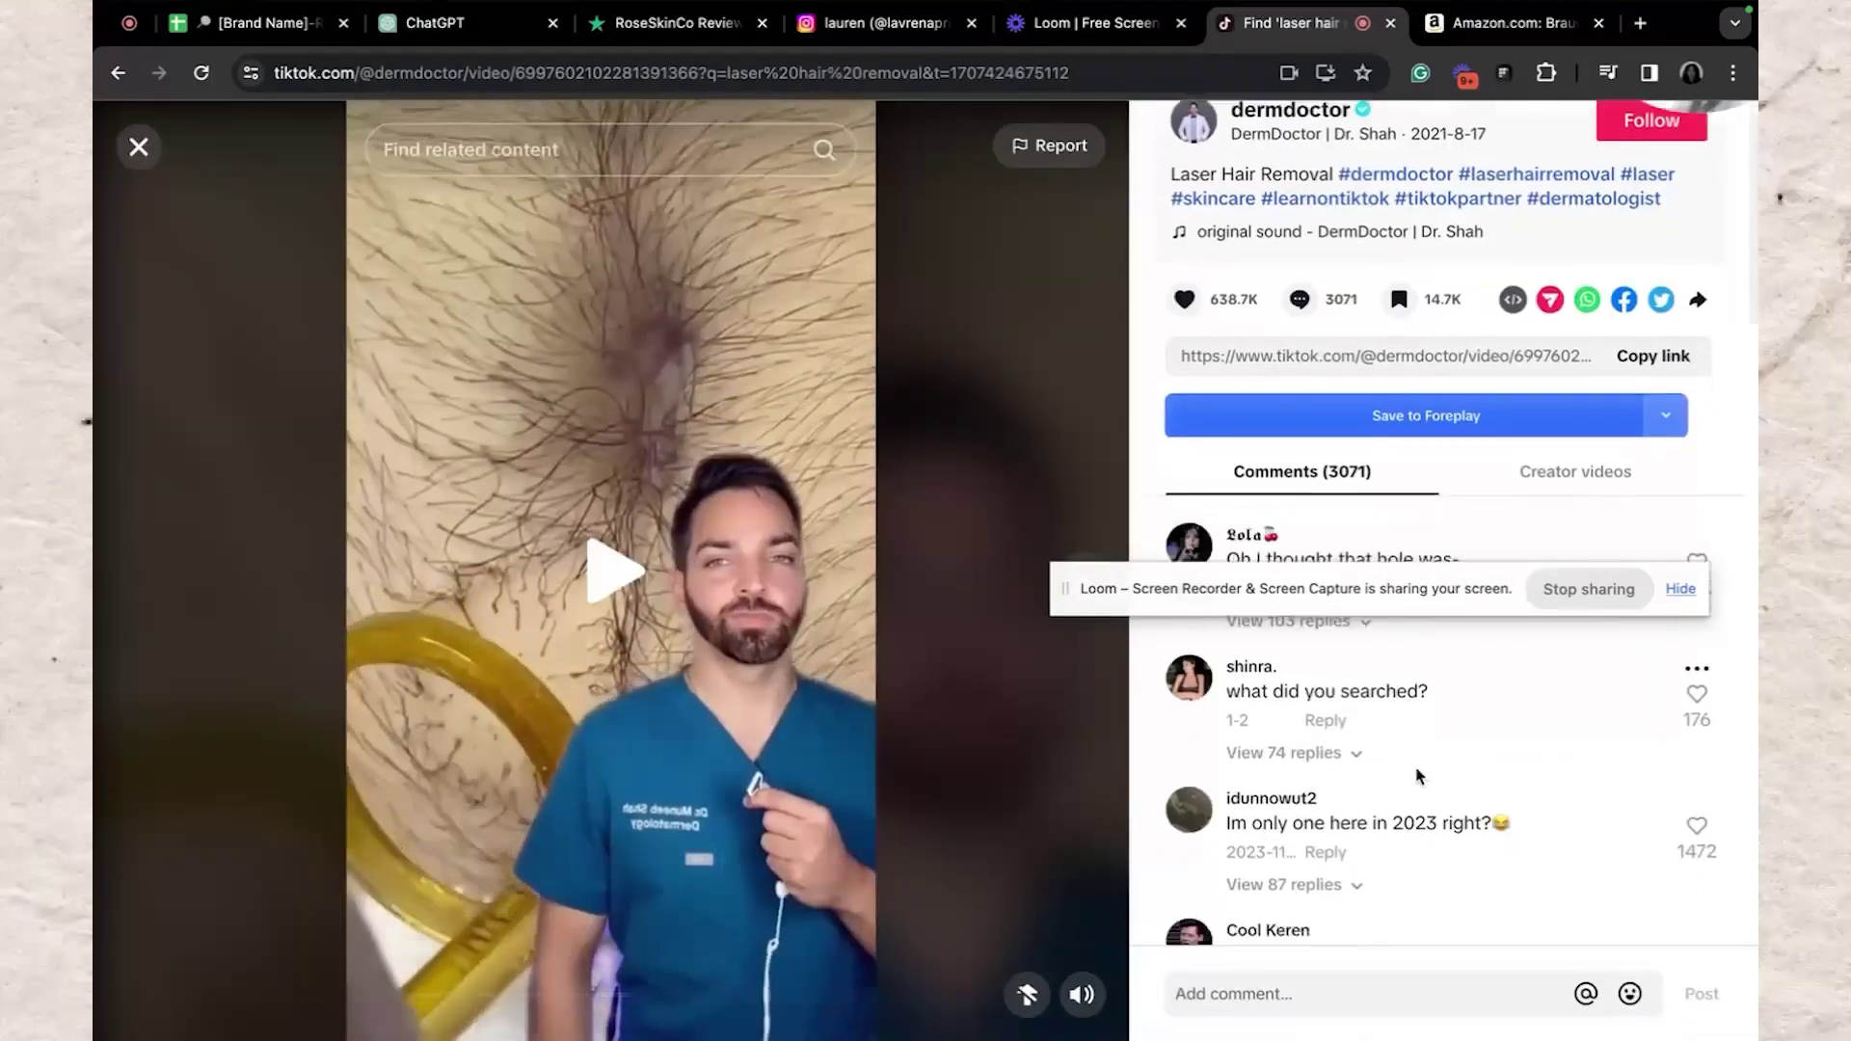
{"action": "scroll", "coordinate": [1415, 768], "scroll_direction": "down", "scroll_amount": 6}
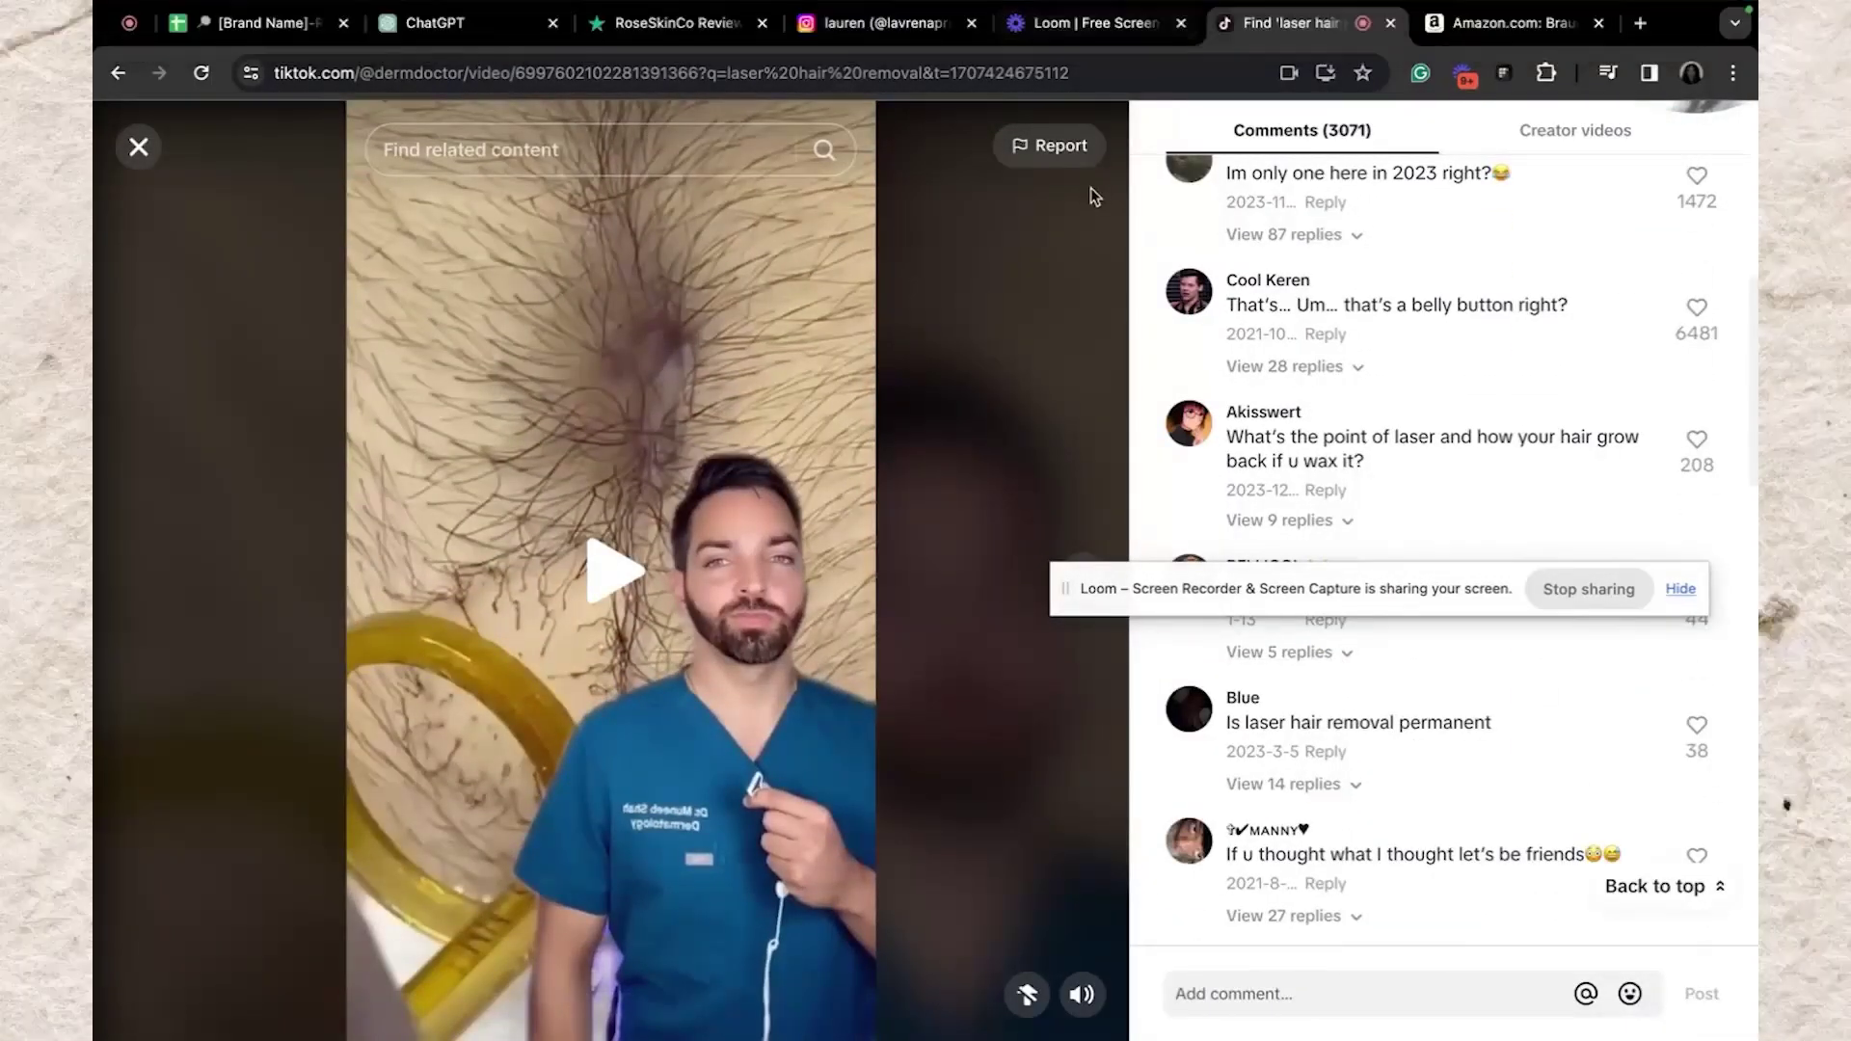
{"action": "left_click", "coordinate": [239, 26]}
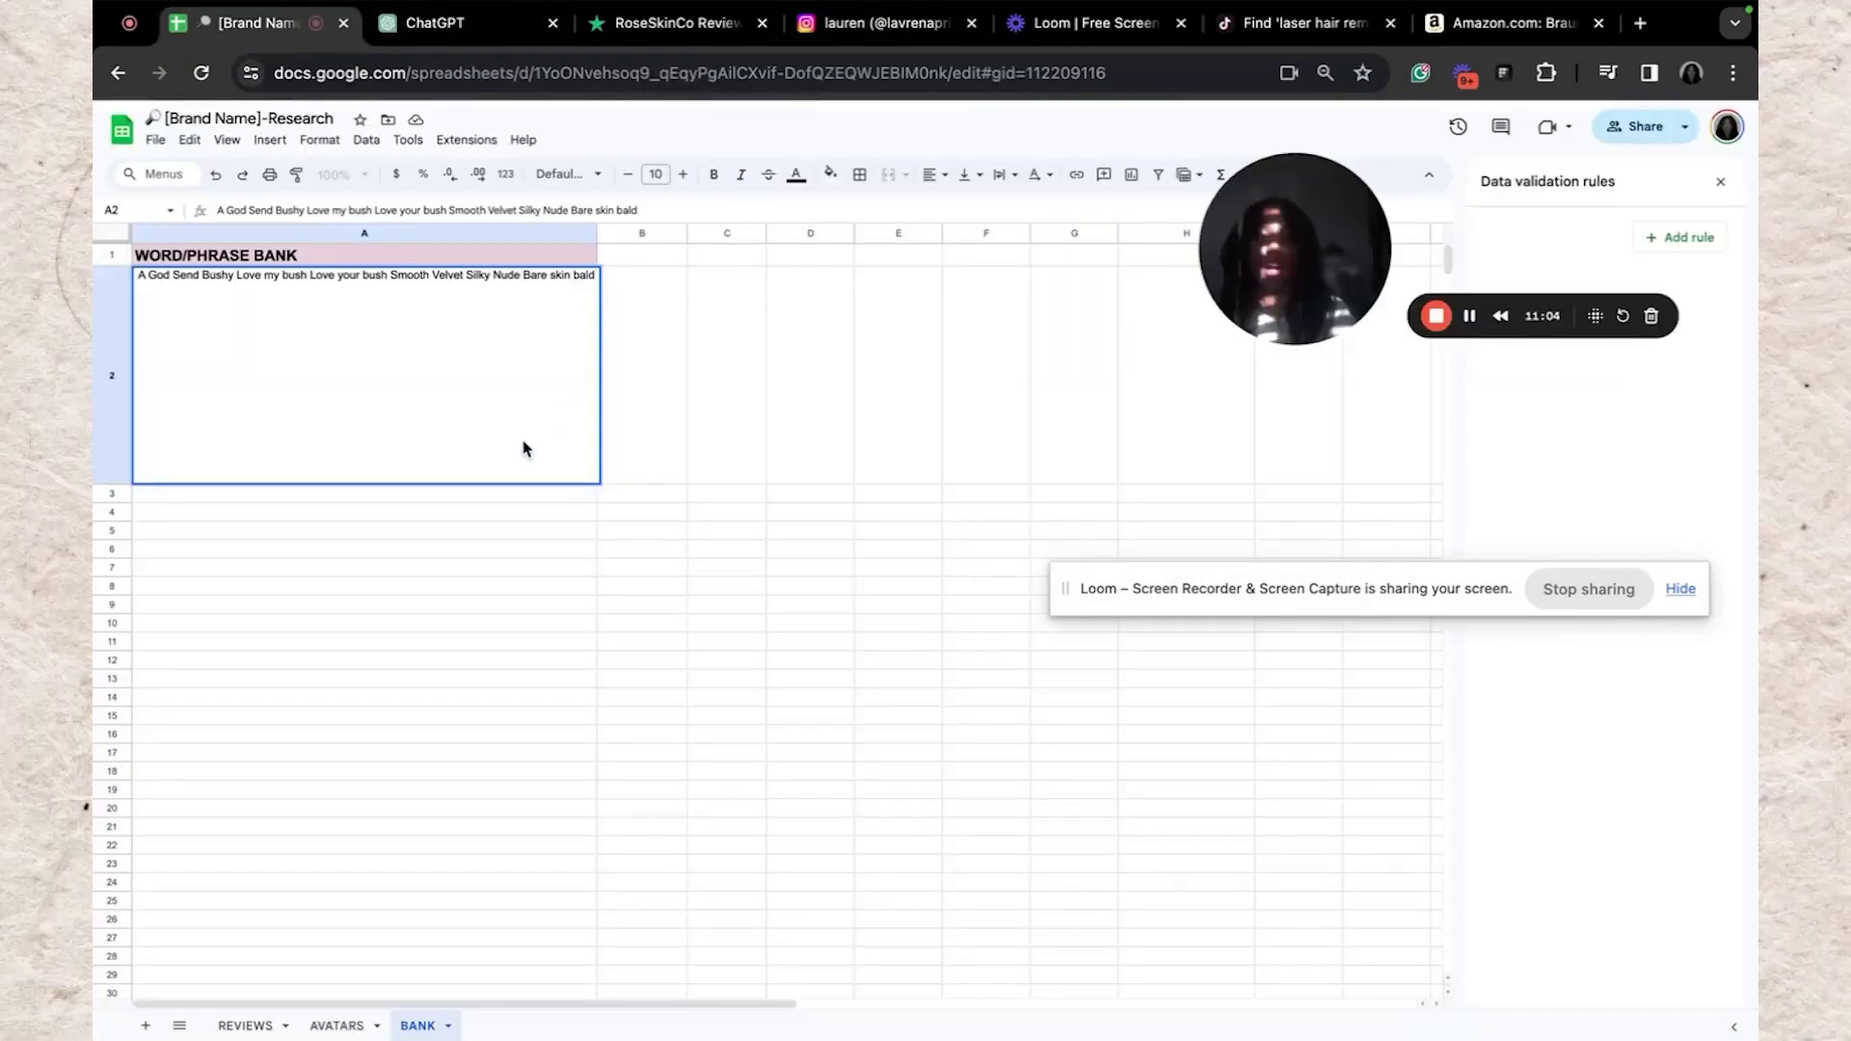